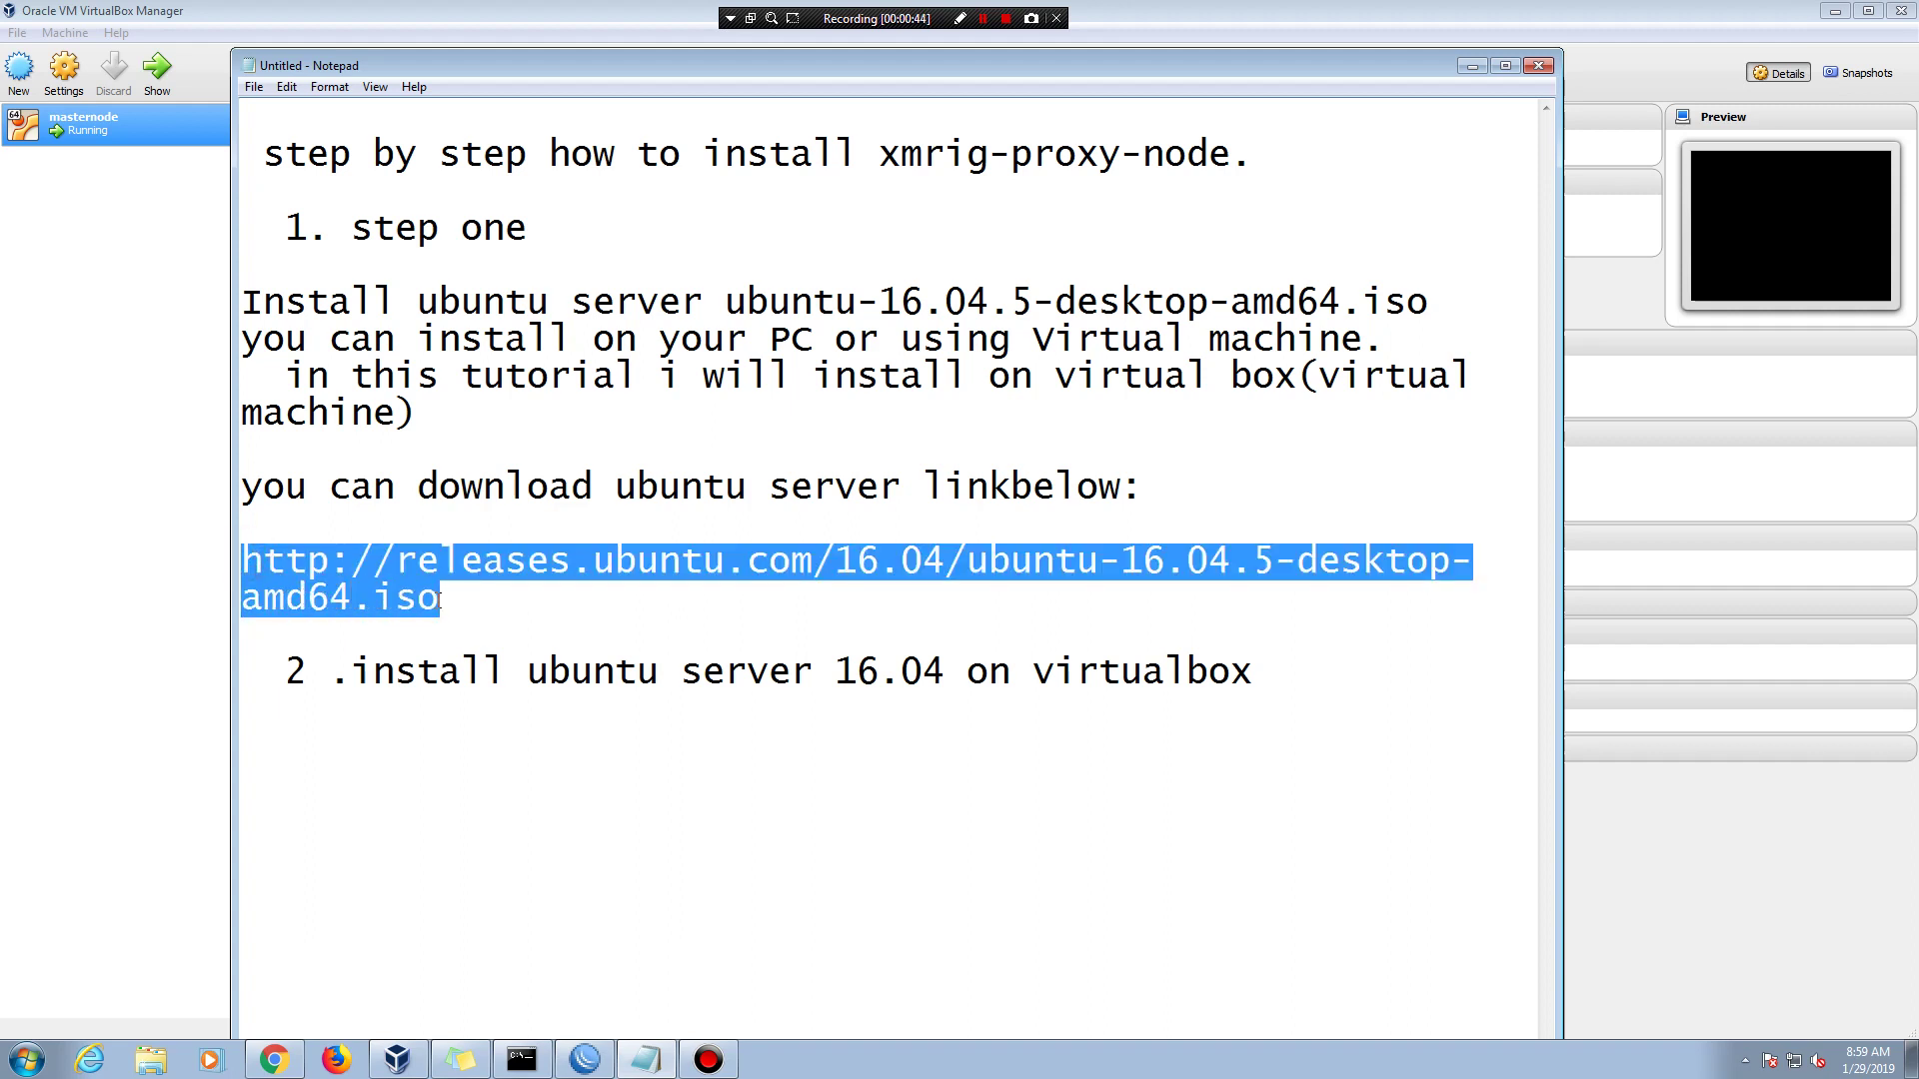
- Load the Ubuntu 16.04.5 desktop ISO link in Firefox's address bar
{"action": "left_click", "coordinate": [1473, 68]}
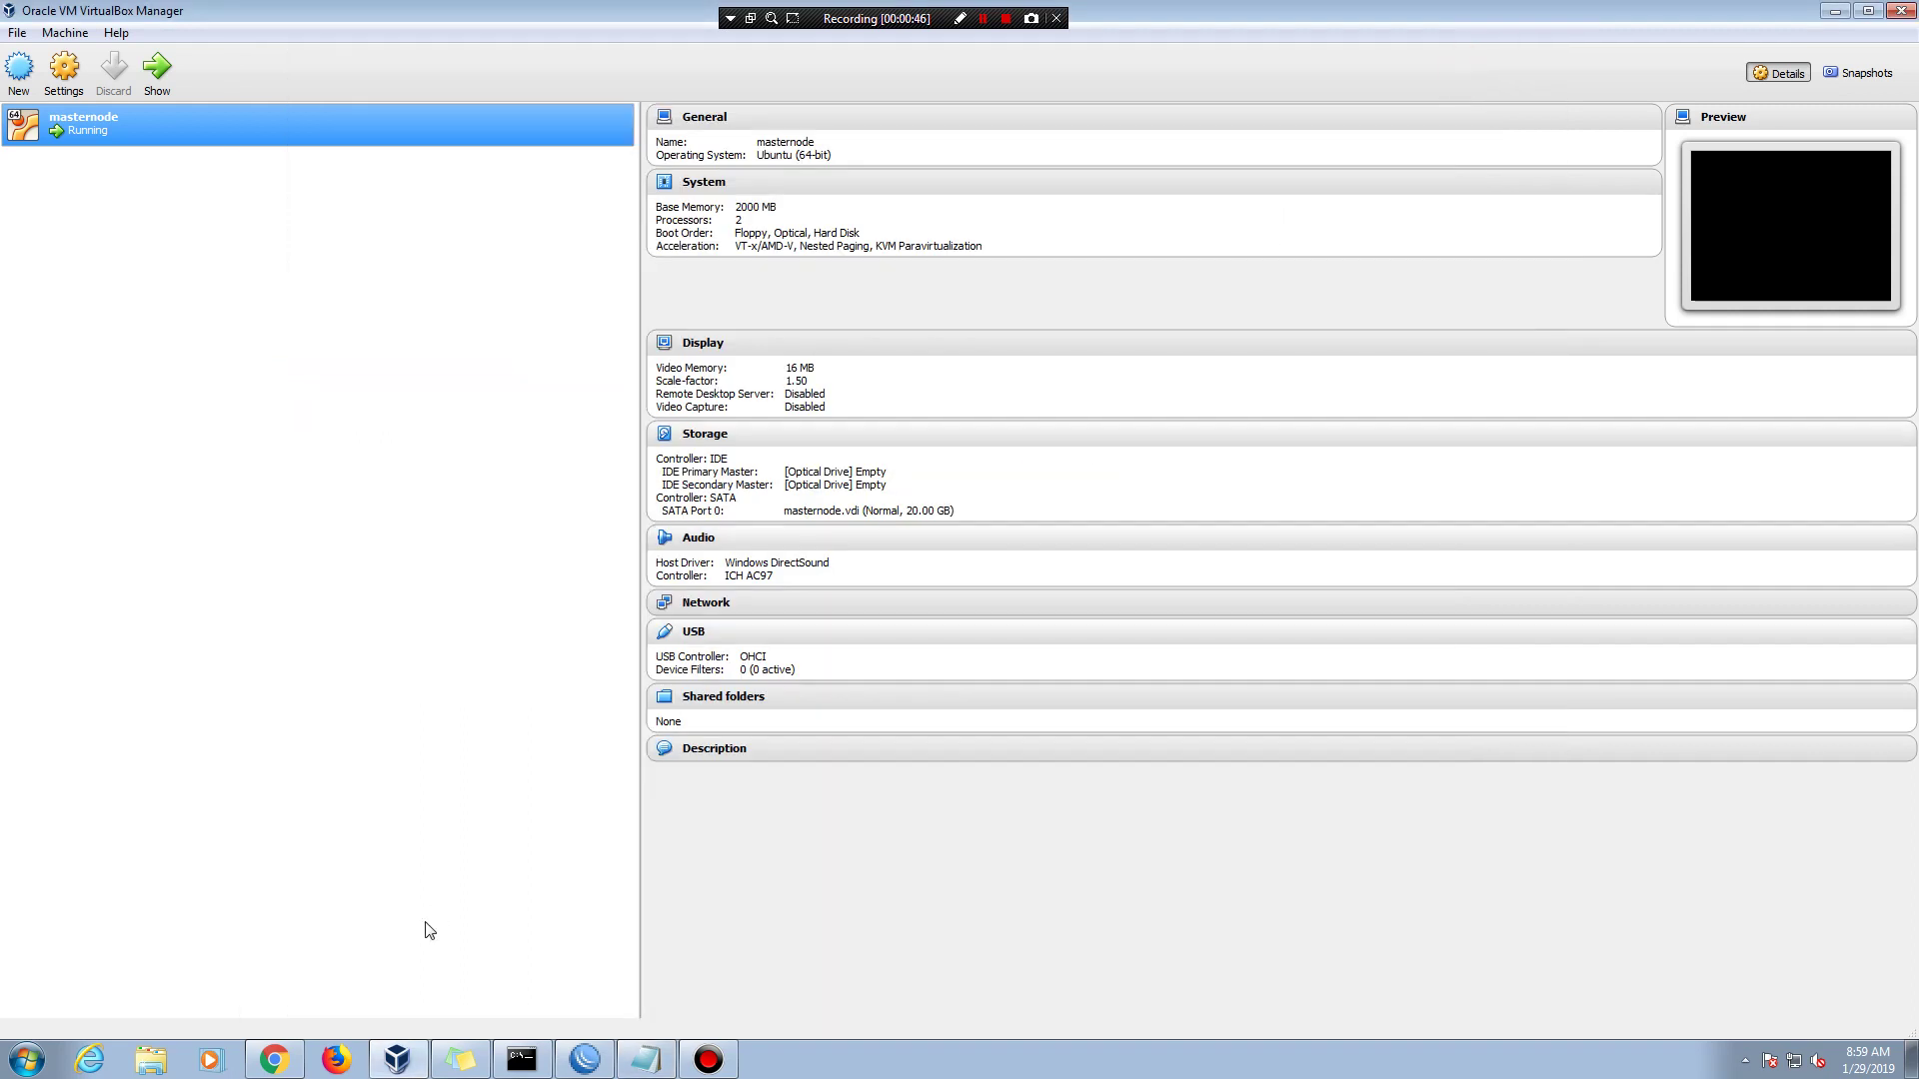
{"action": "left_click", "coordinate": [336, 1059]}
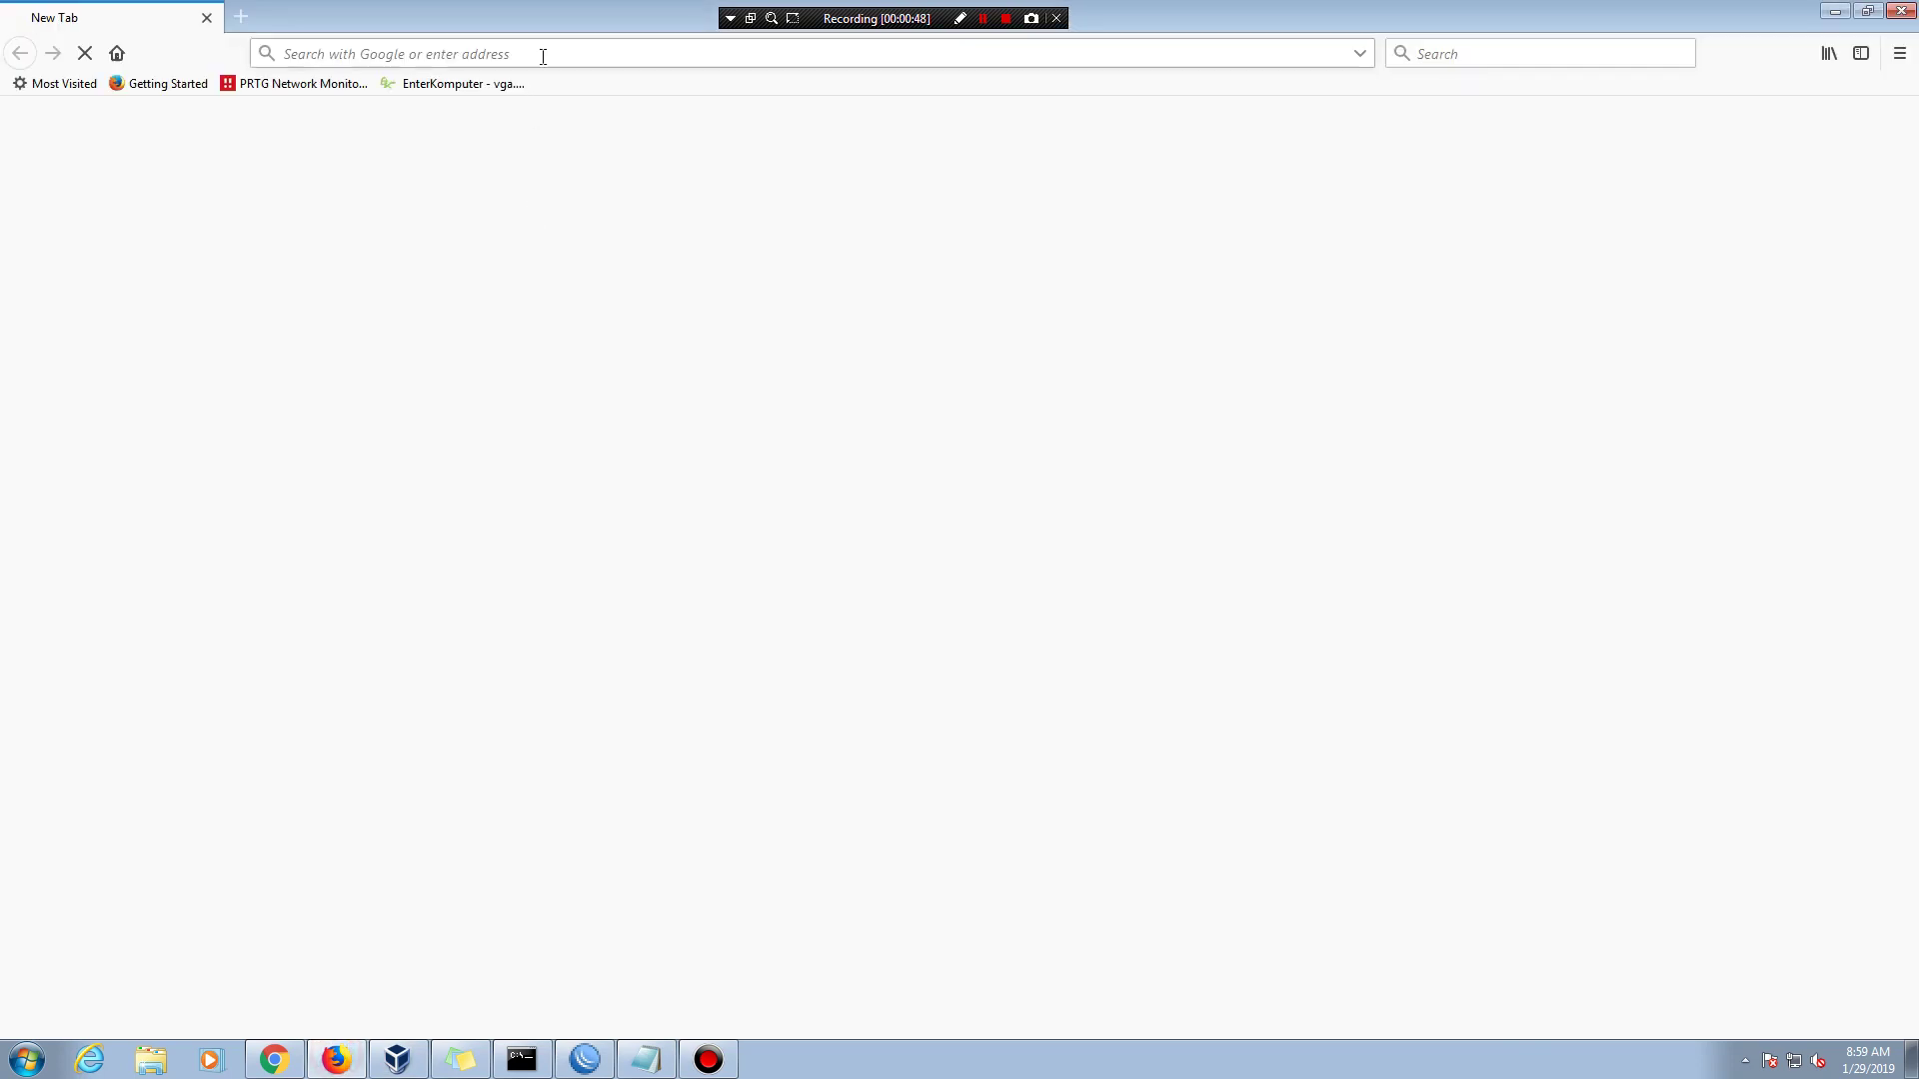
{"action": "left_click", "coordinate": [539, 51]}
{"action": "right_click", "coordinate": [546, 50]}
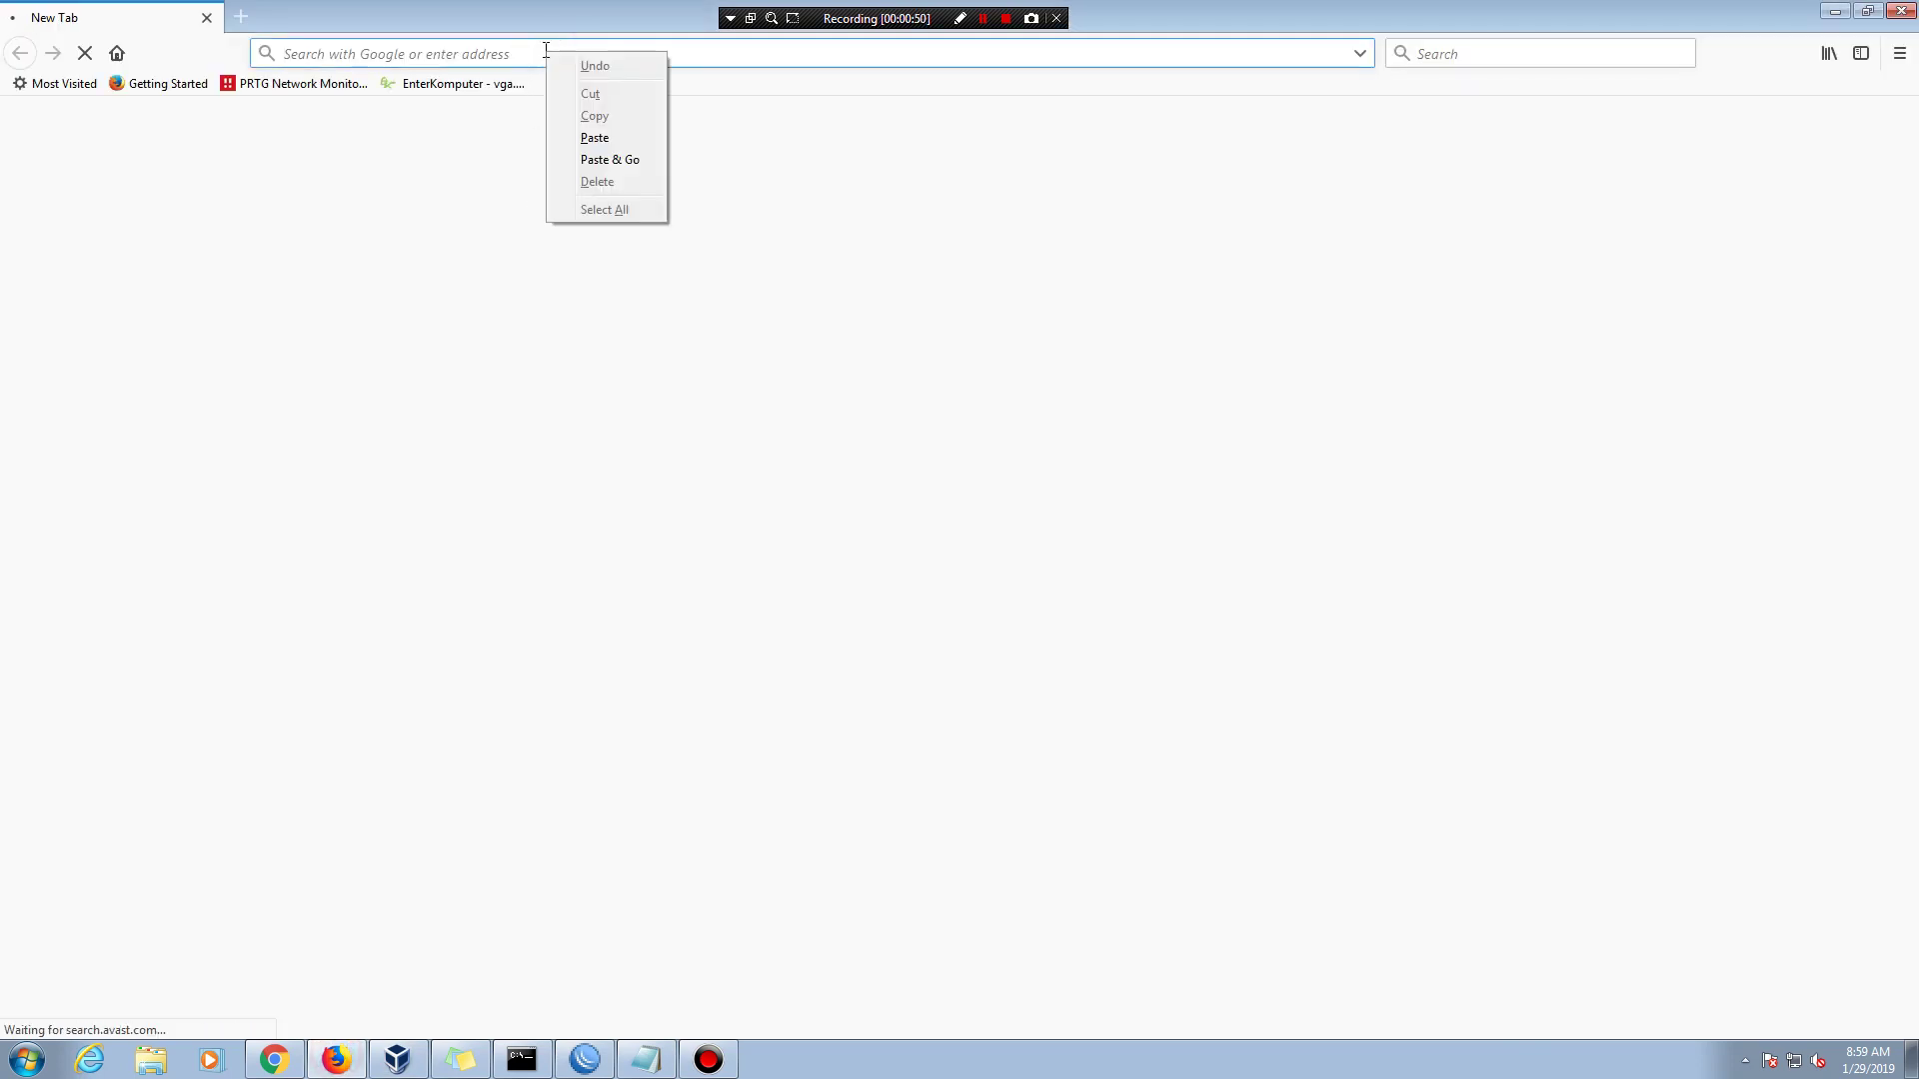
{"action": "left_click", "coordinate": [617, 139]}
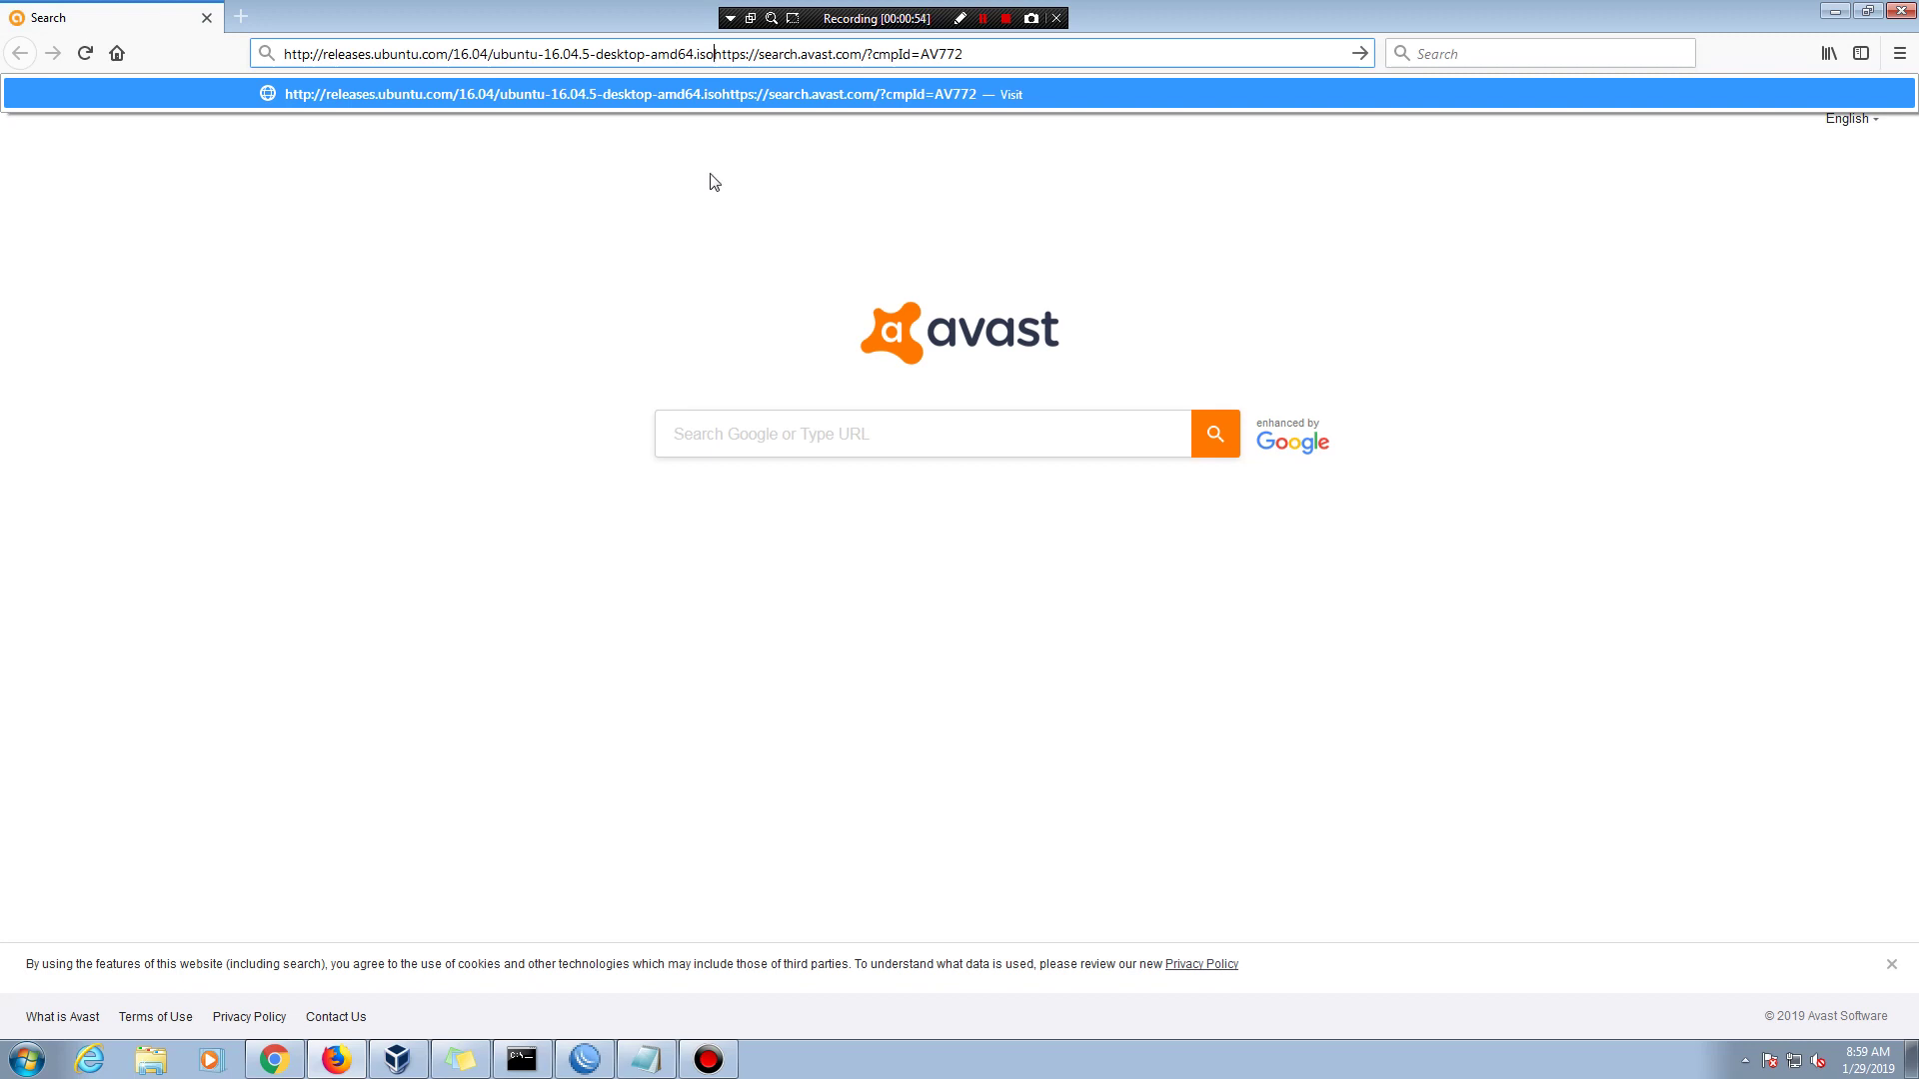
{"action": "left_click", "coordinate": [846, 60]}
{"action": "key", "text": "ctrl+a"}
{"action": "key", "text": "BackSpace"}
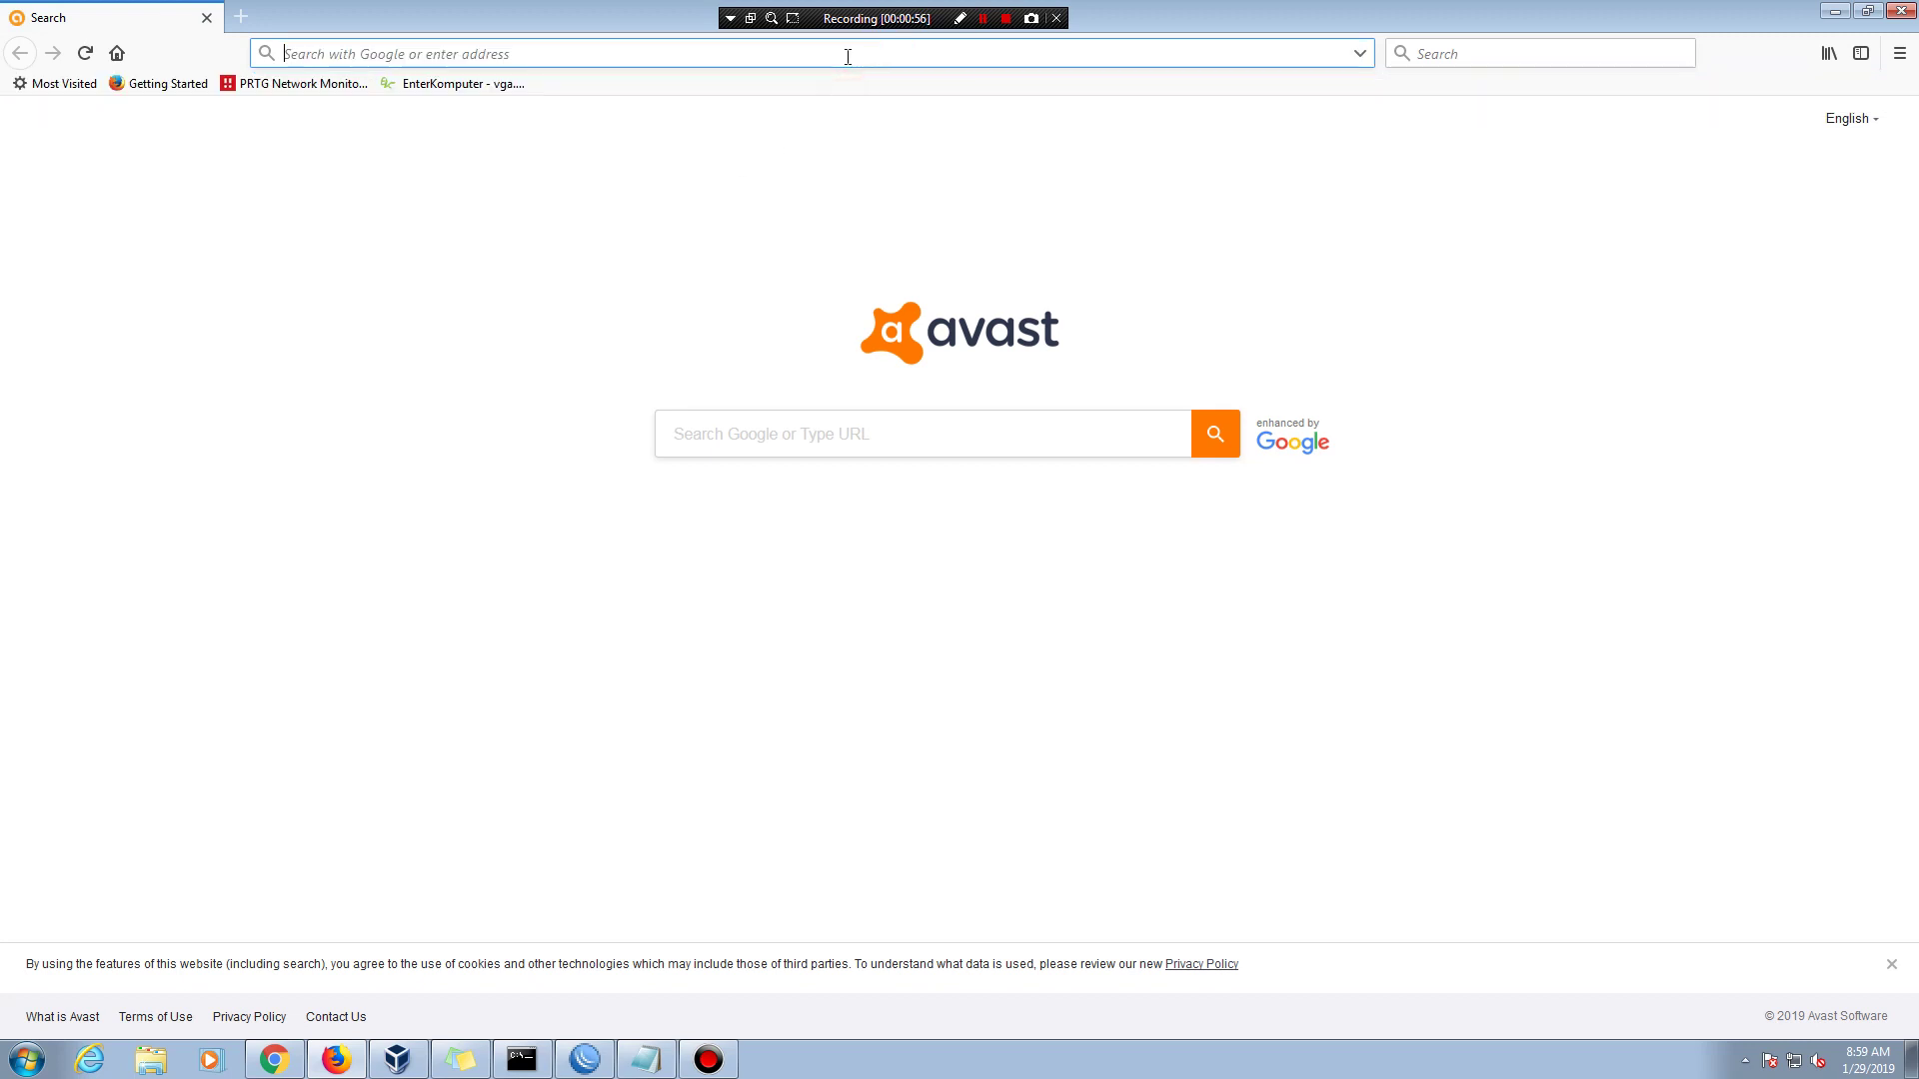
{"action": "type", "text": "http://releases.ubuntu.com/16.04/ubuntu-16.04.5-desktop-amd64.iso"}
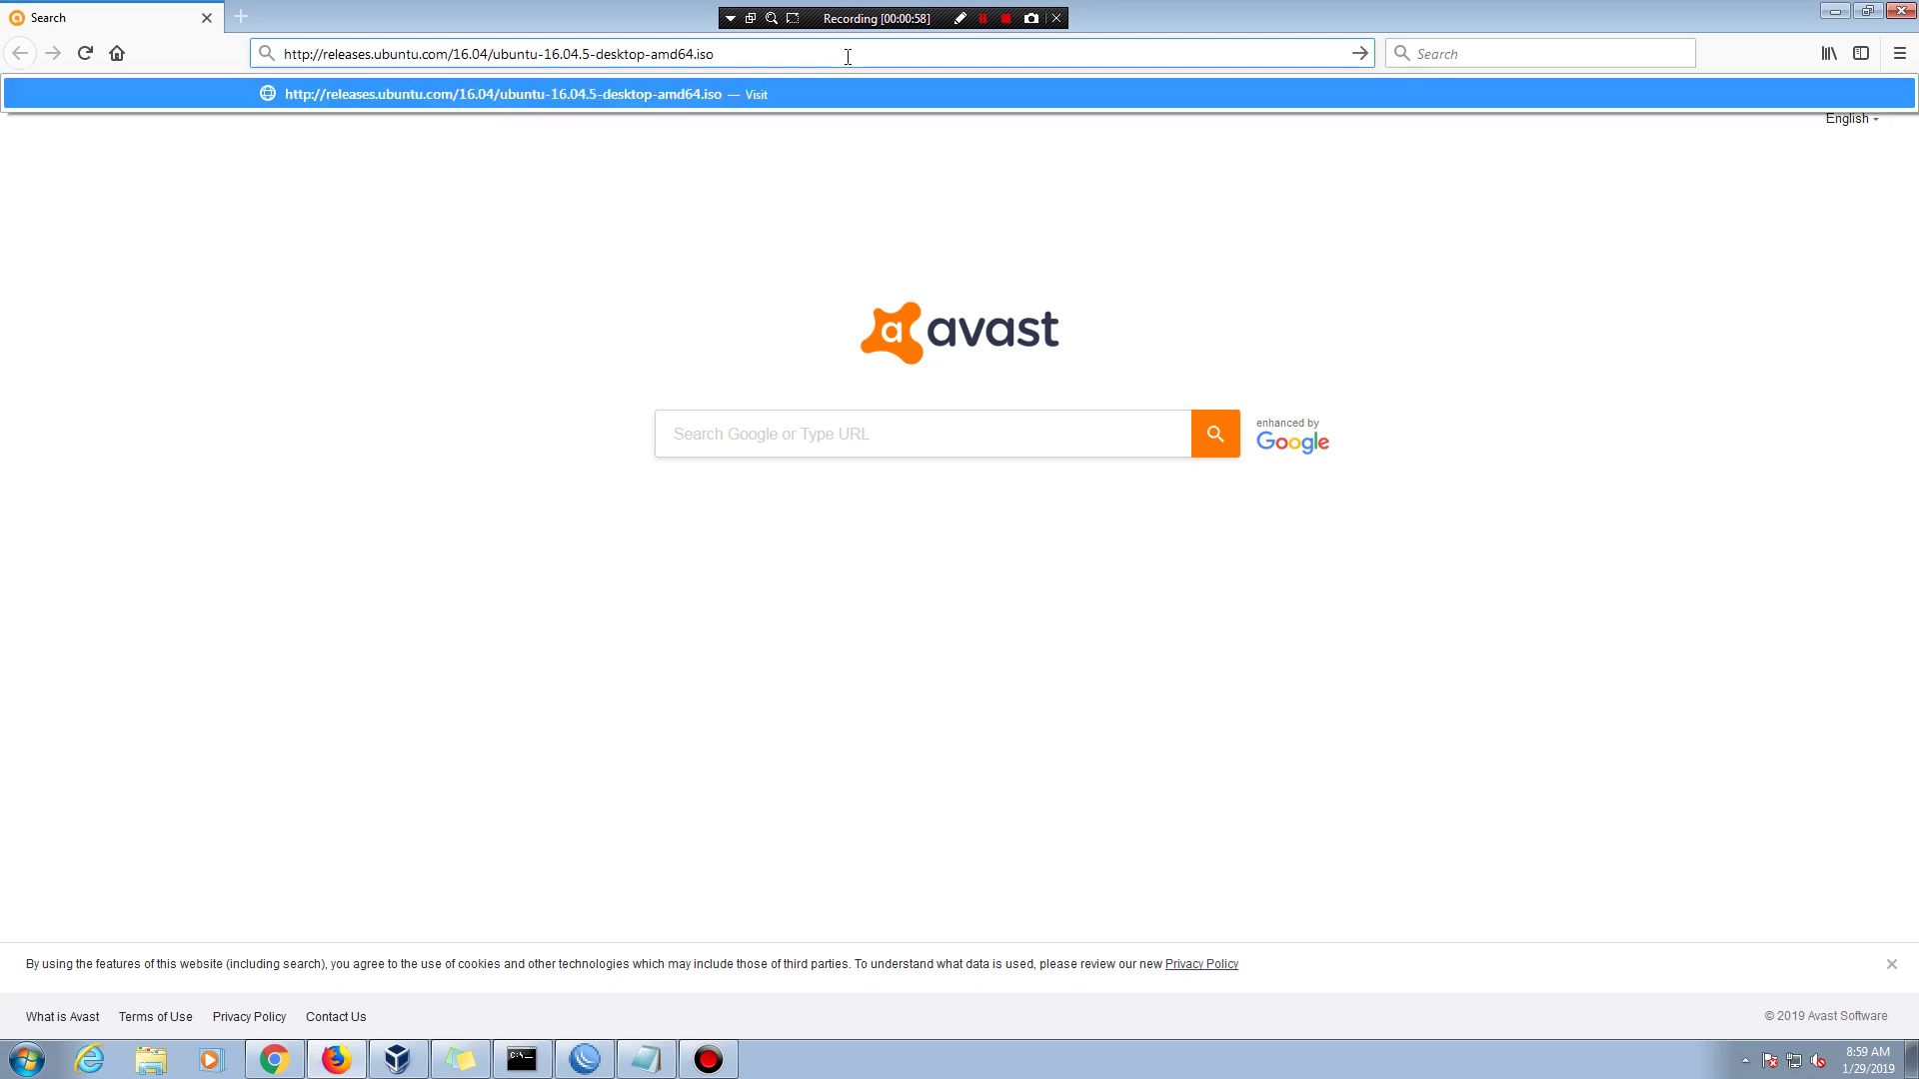
{"action": "key", "text": "Return"}
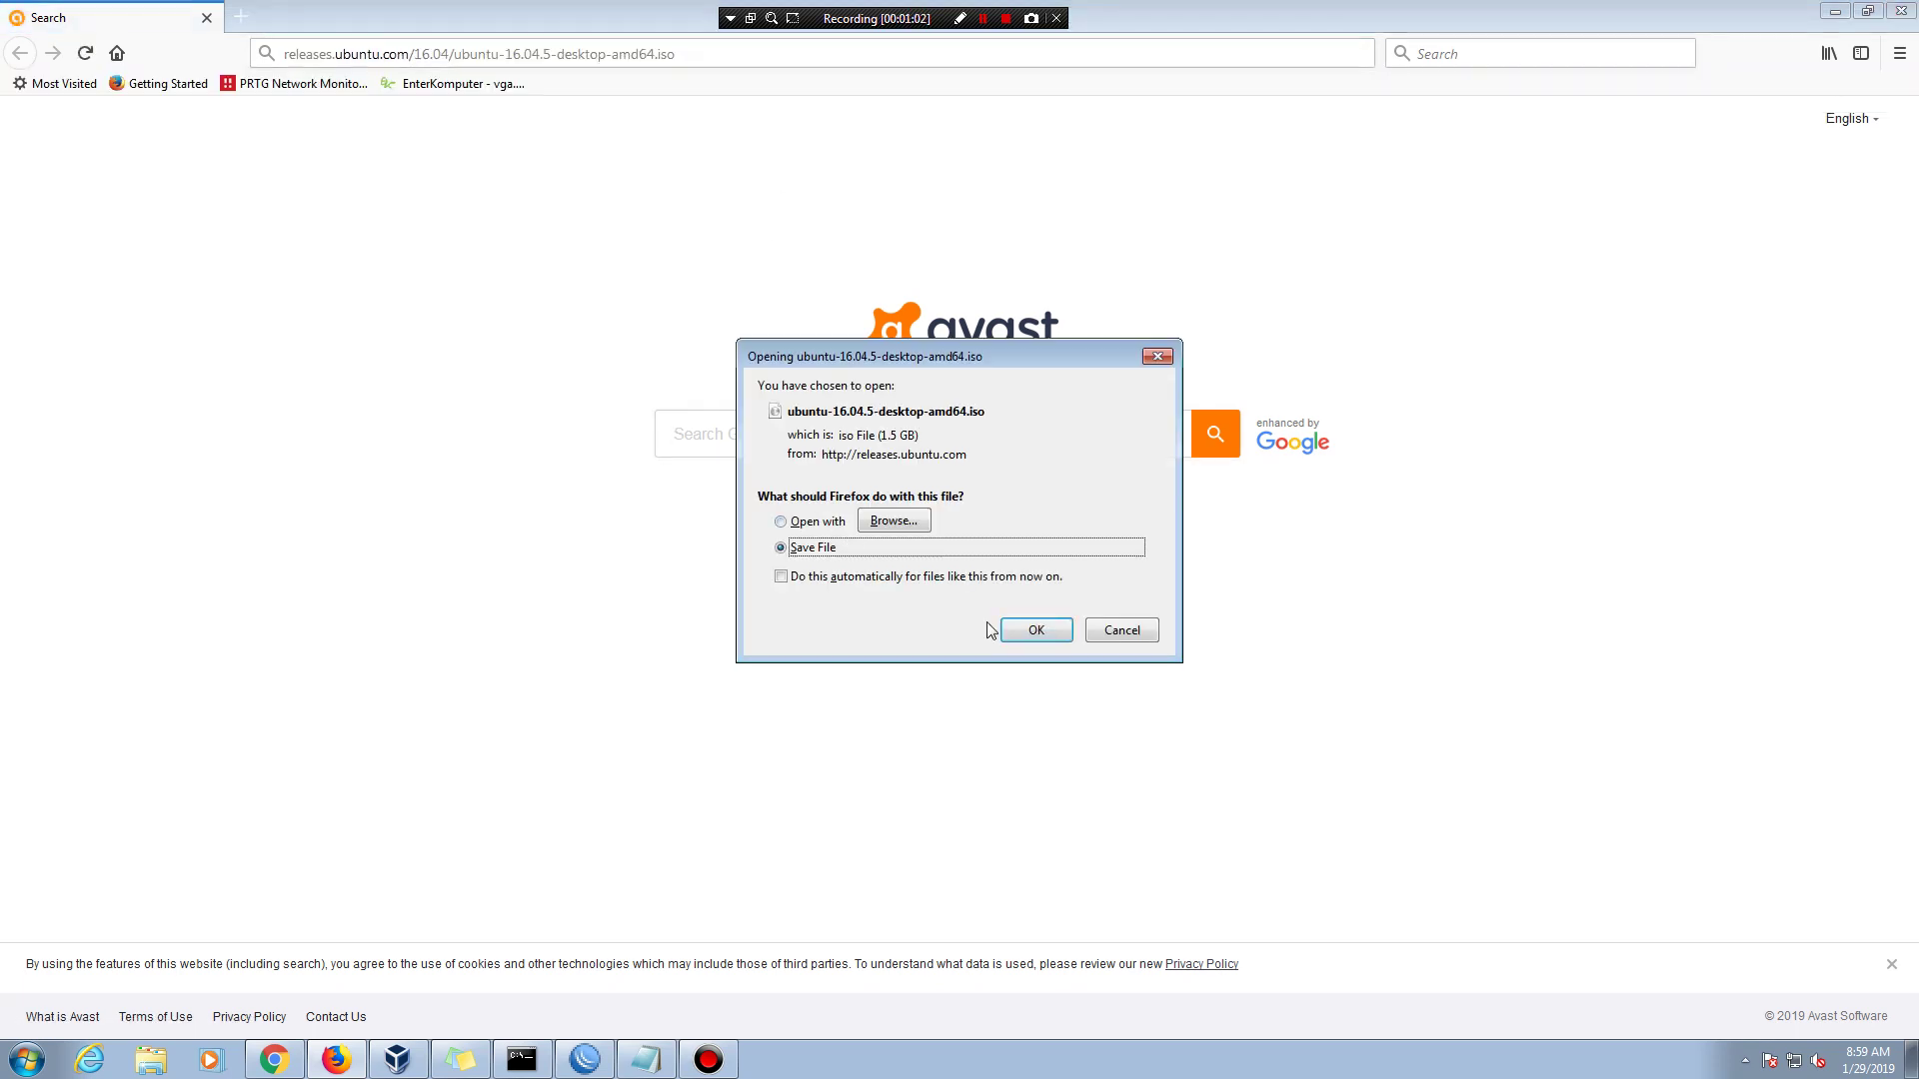
- Choose to save the ubuntu-16.04.5-desktop-amd64.iso file and confirm
{"action": "left_click", "coordinate": [896, 520]}
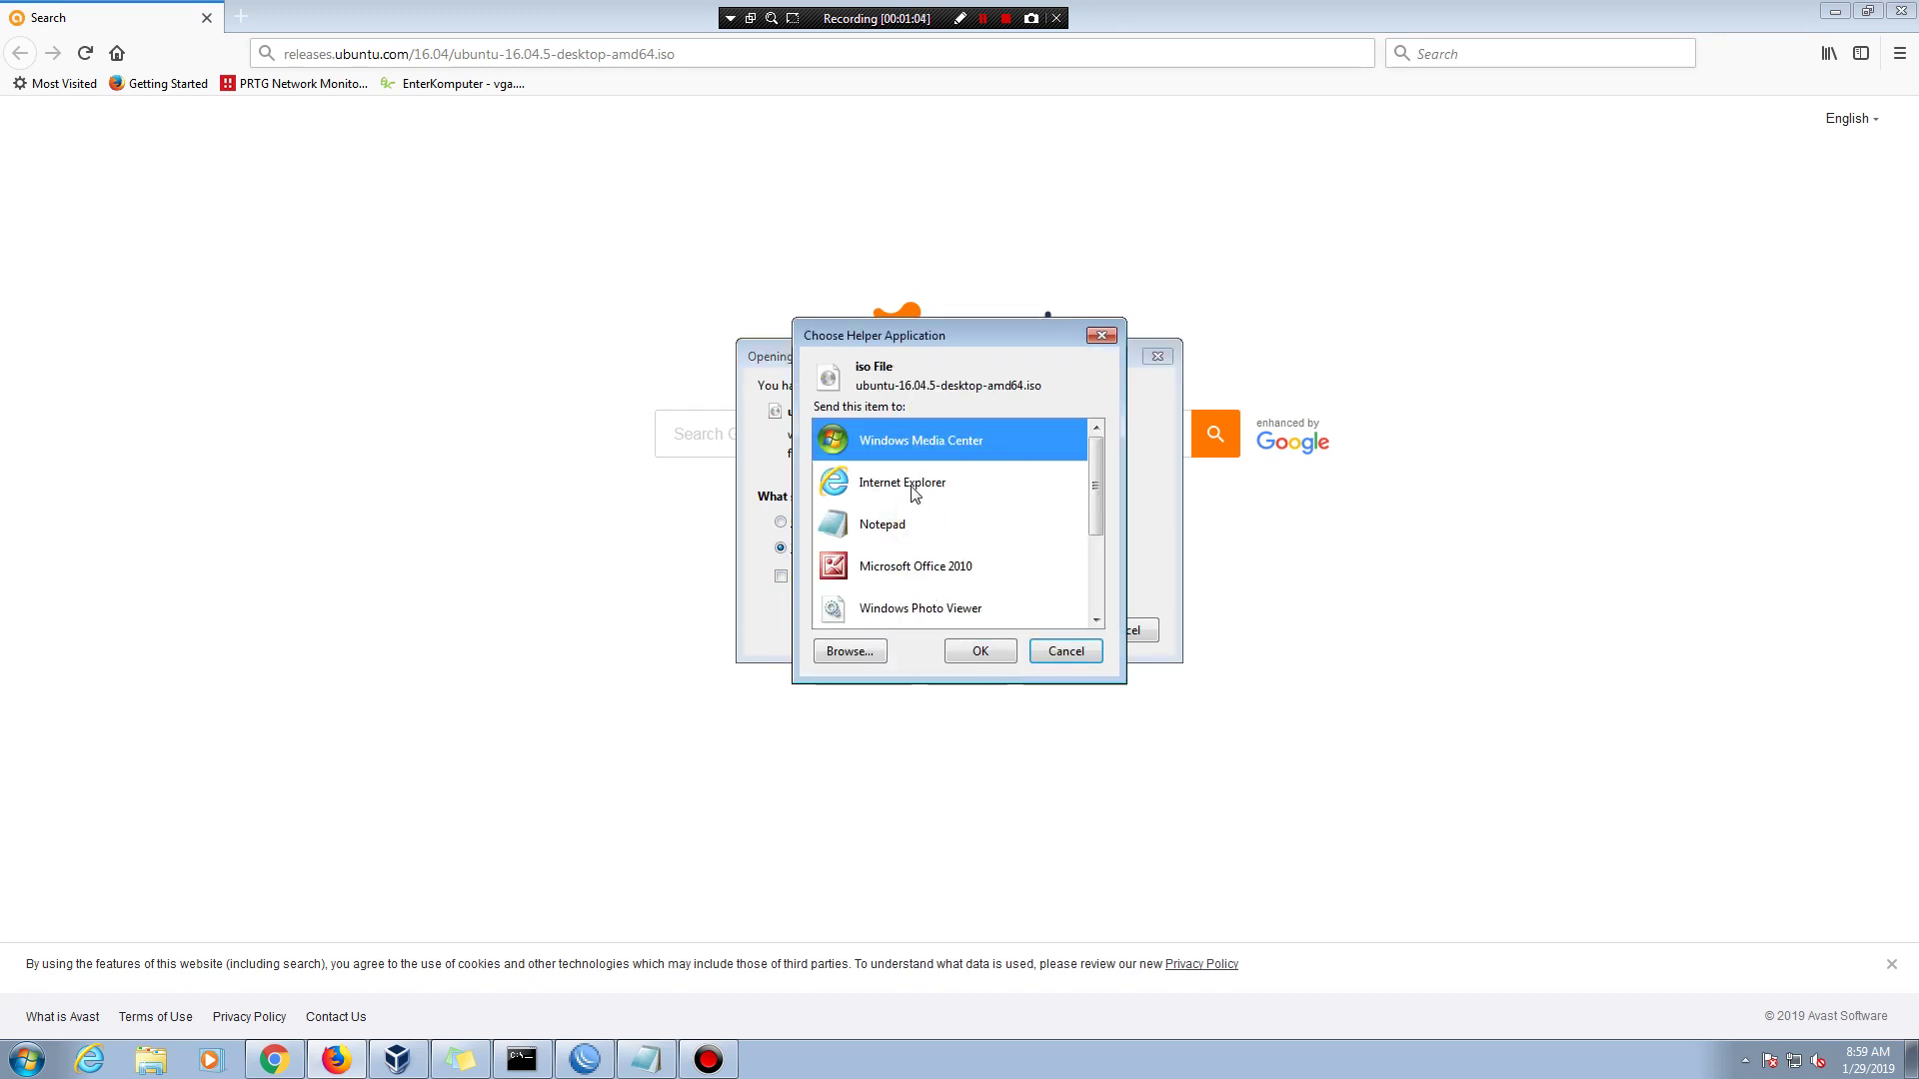
{"action": "left_click", "coordinate": [1061, 652]}
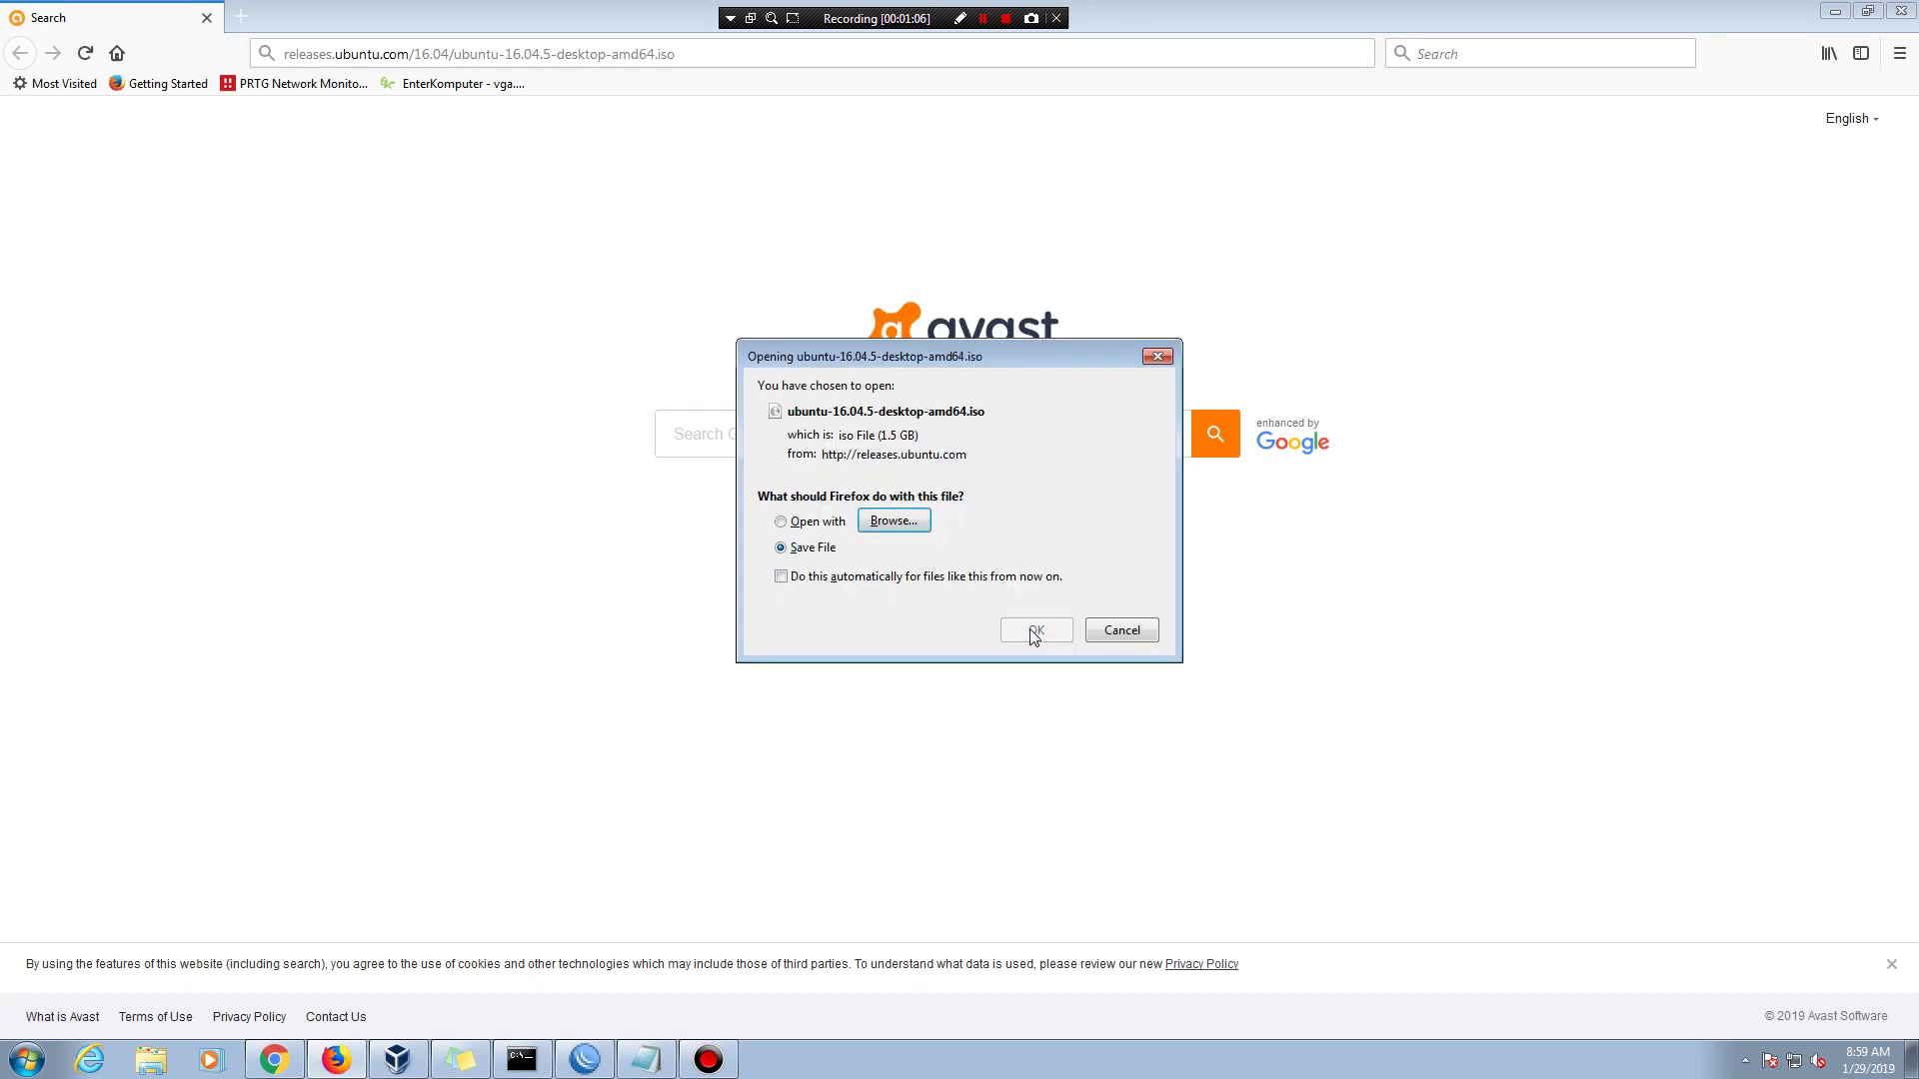
{"action": "left_click", "coordinate": [804, 548]}
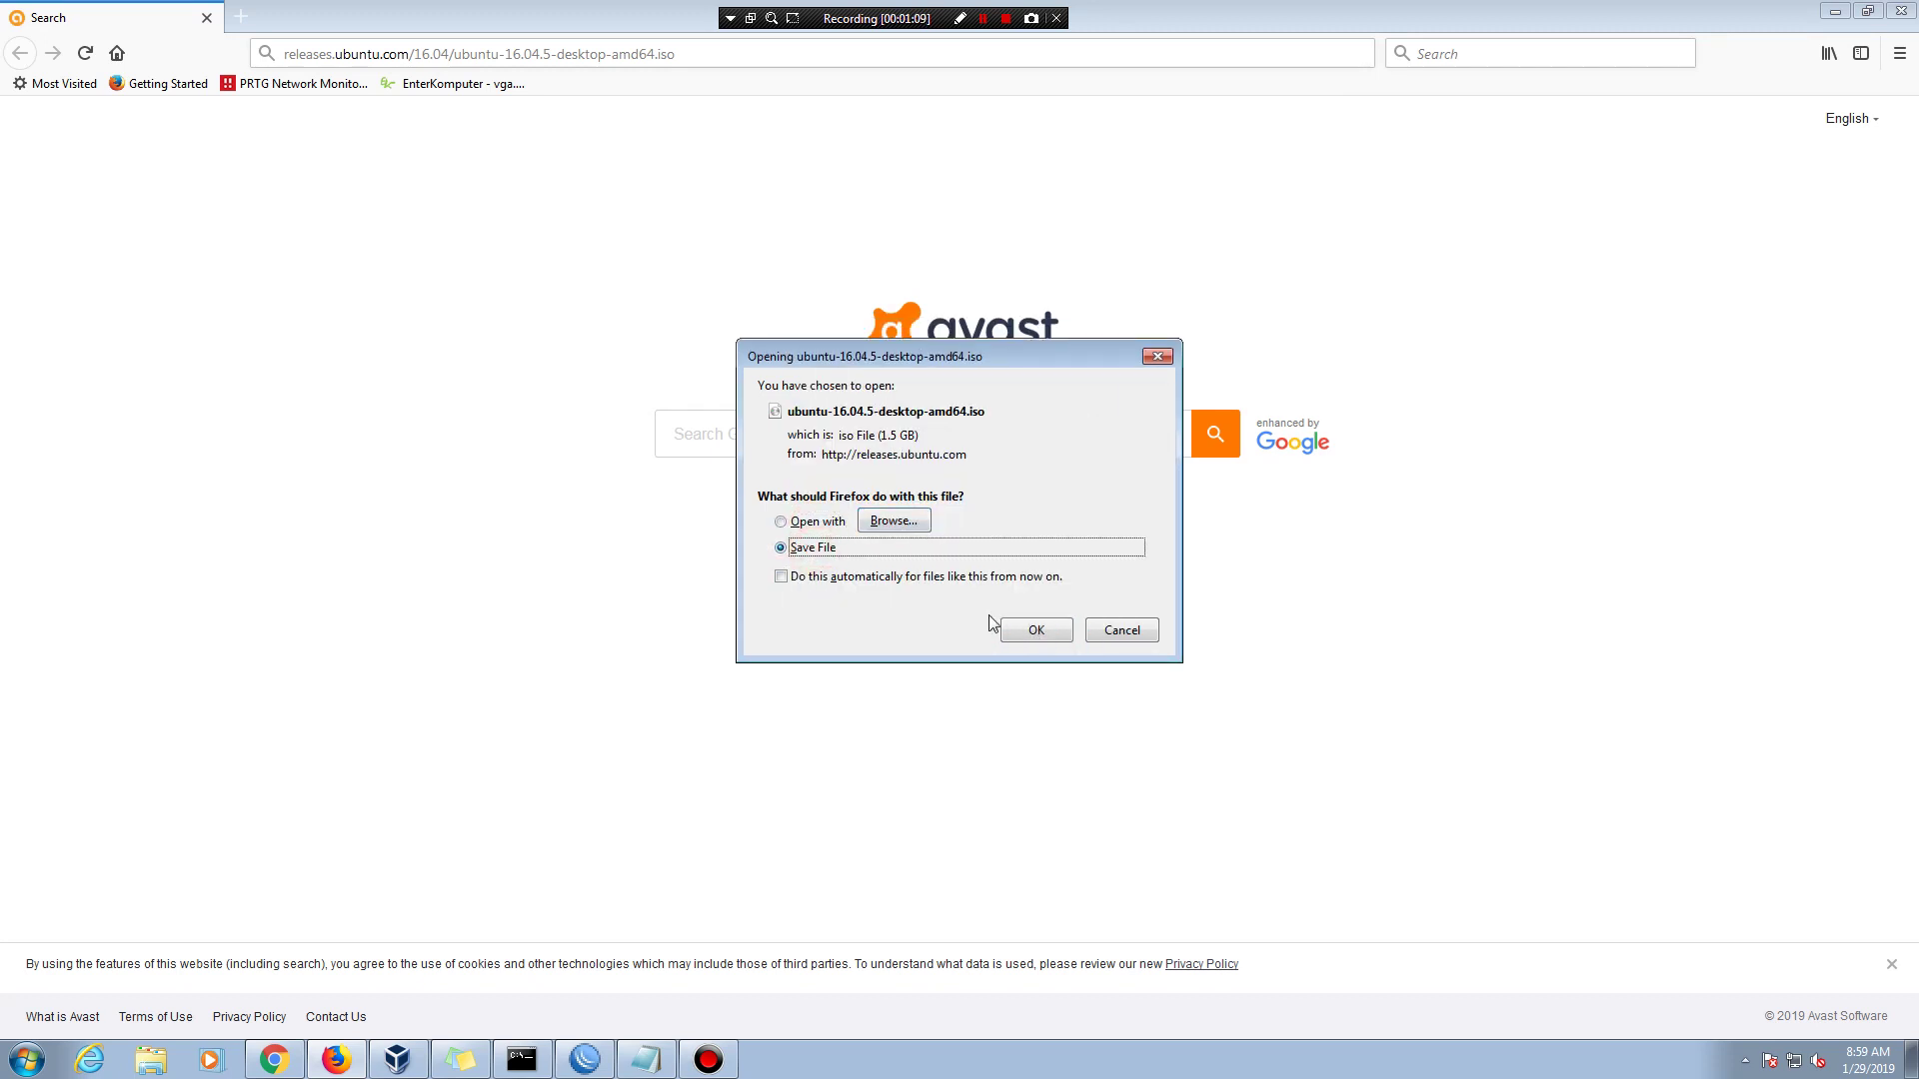
{"action": "left_click", "coordinate": [1030, 631]}
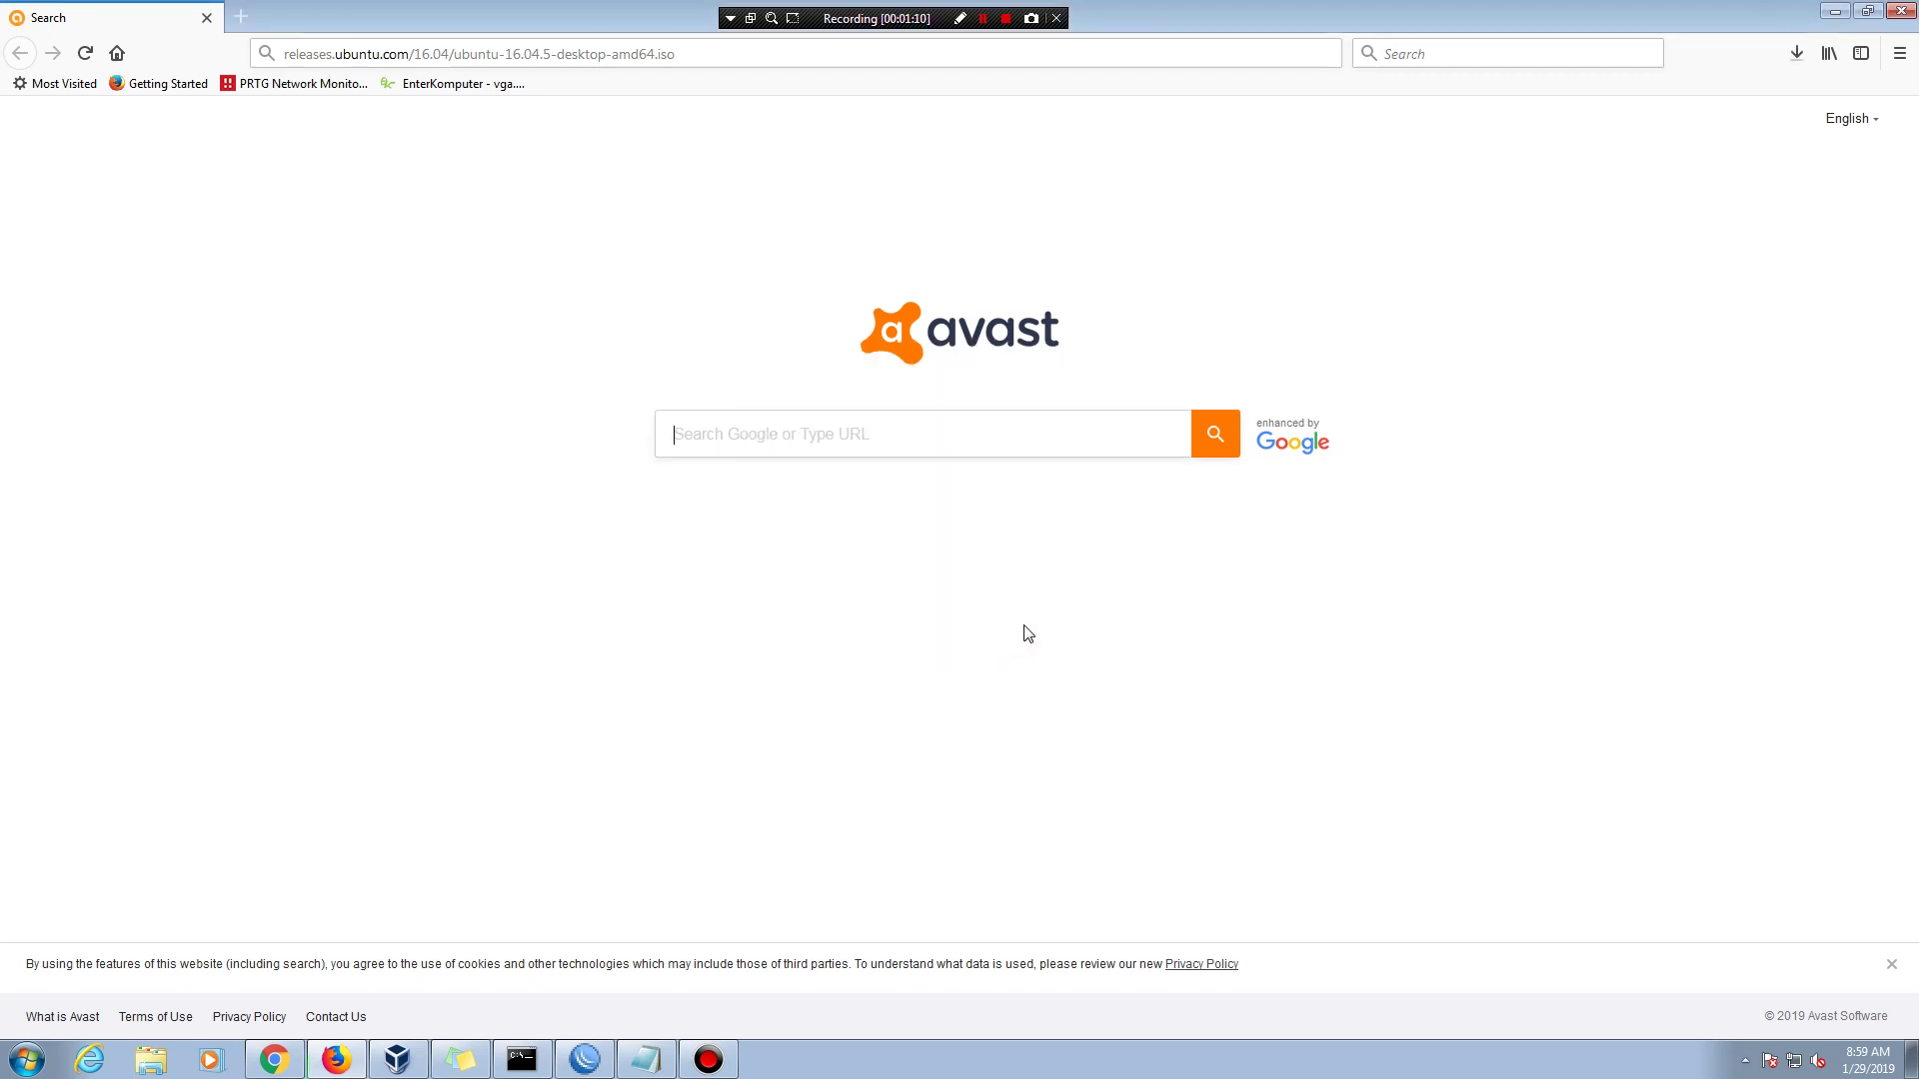
- Cancel the ISO download and minimize Firefox
{"action": "left_click", "coordinate": [1795, 53]}
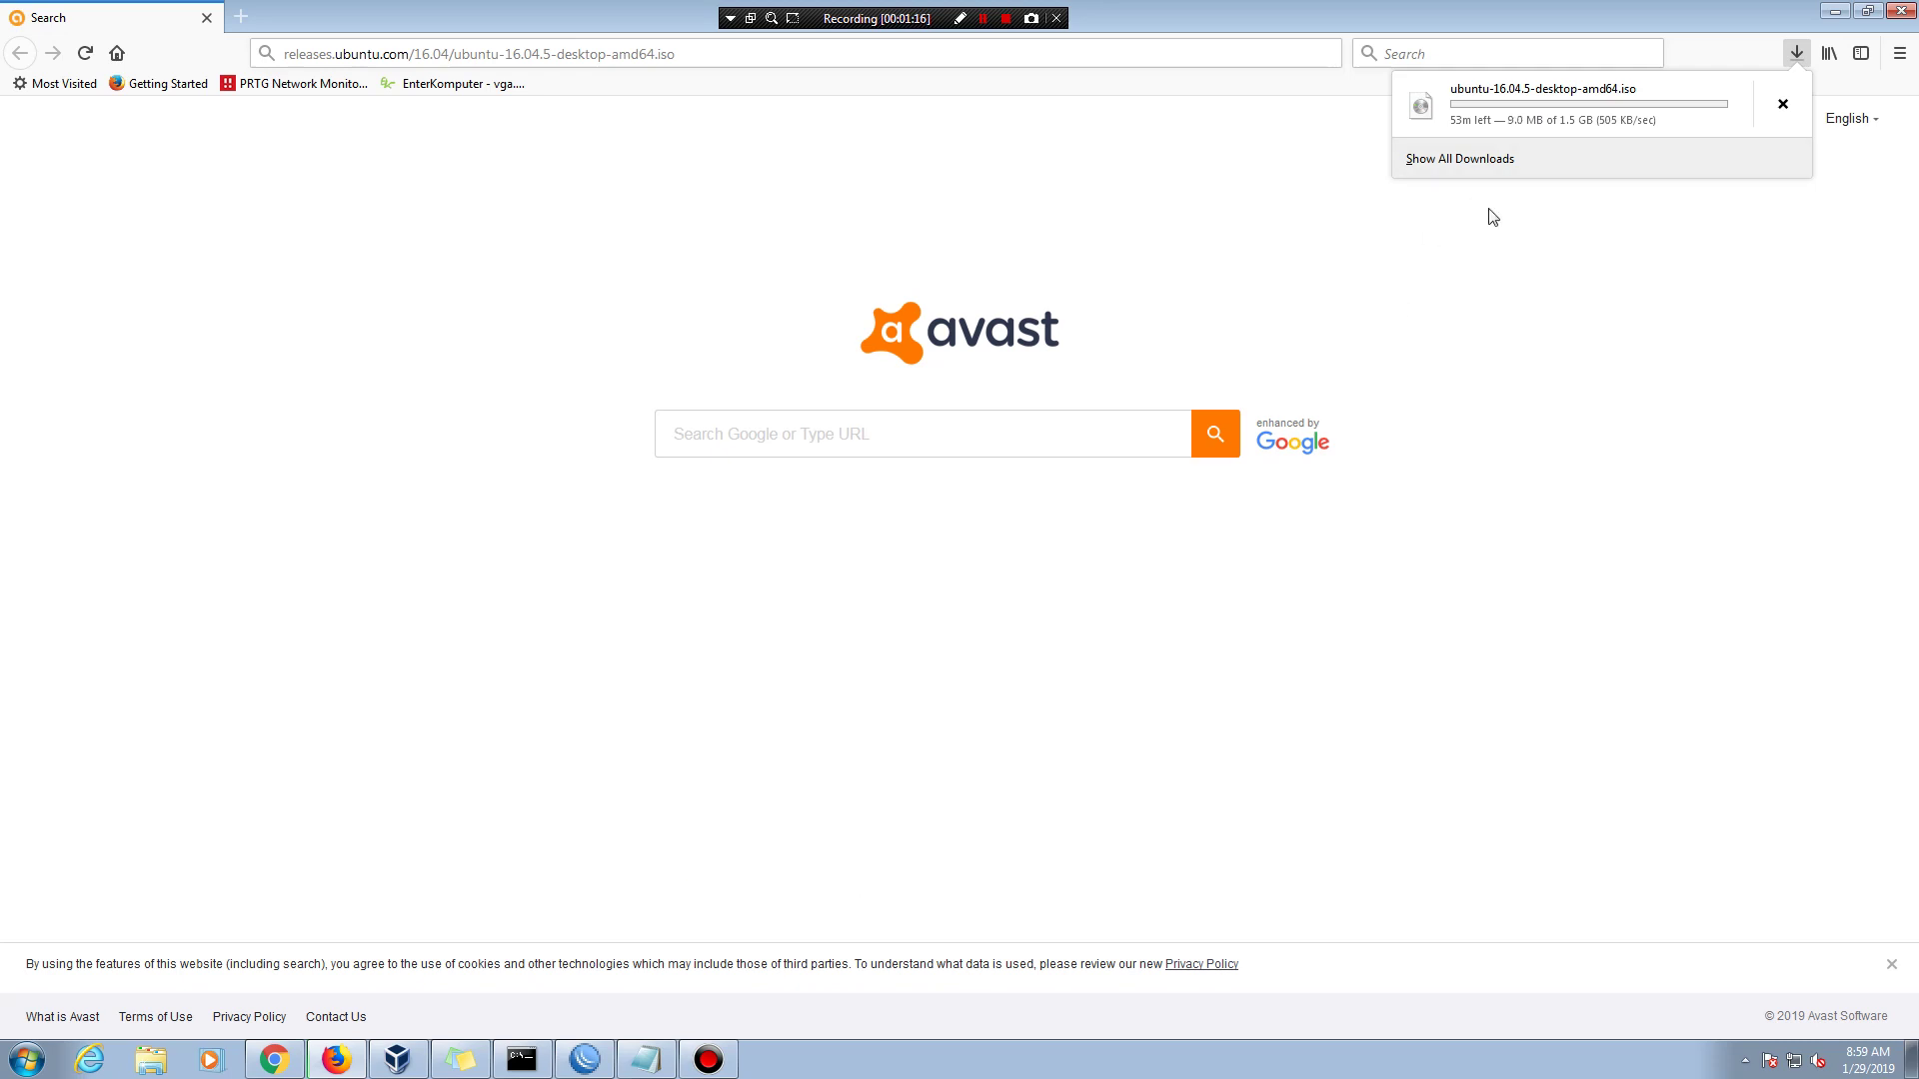
{"action": "left_click", "coordinate": [1782, 106]}
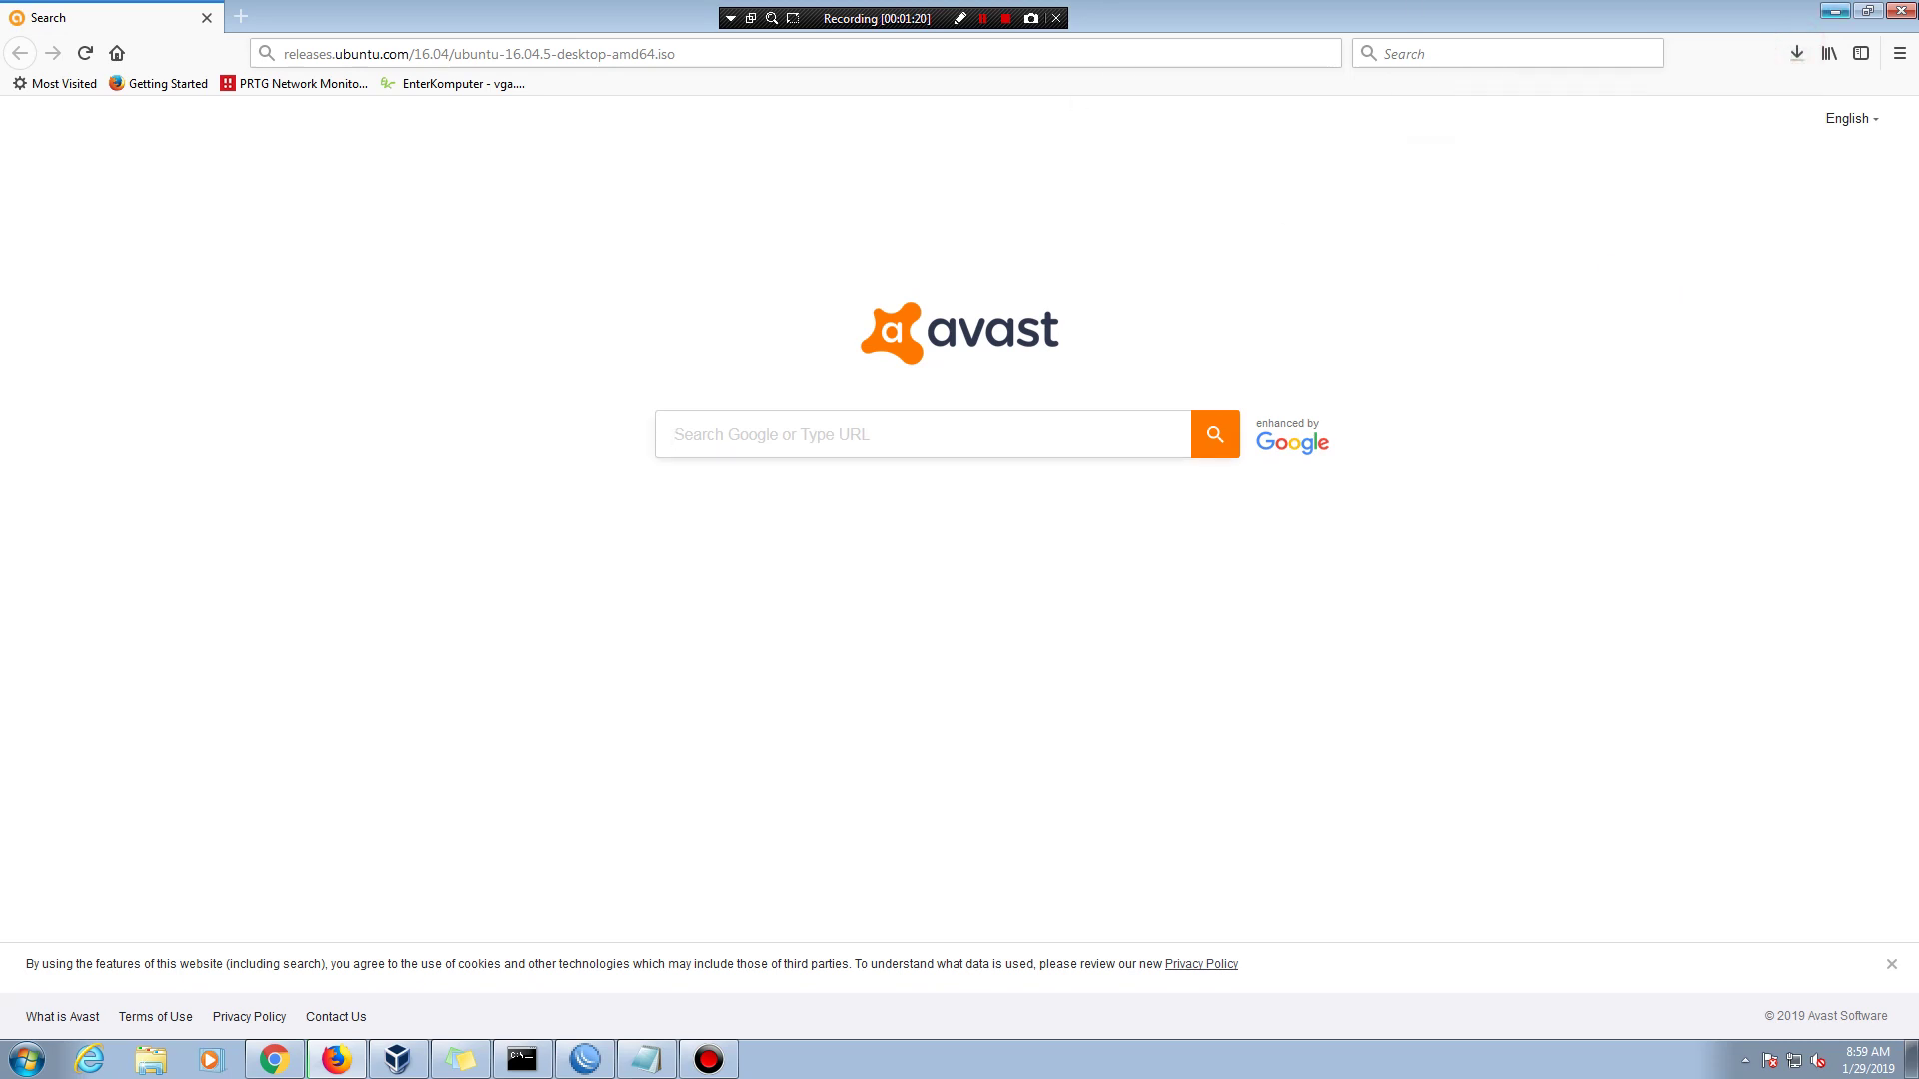
{"action": "left_click", "coordinate": [1835, 11]}
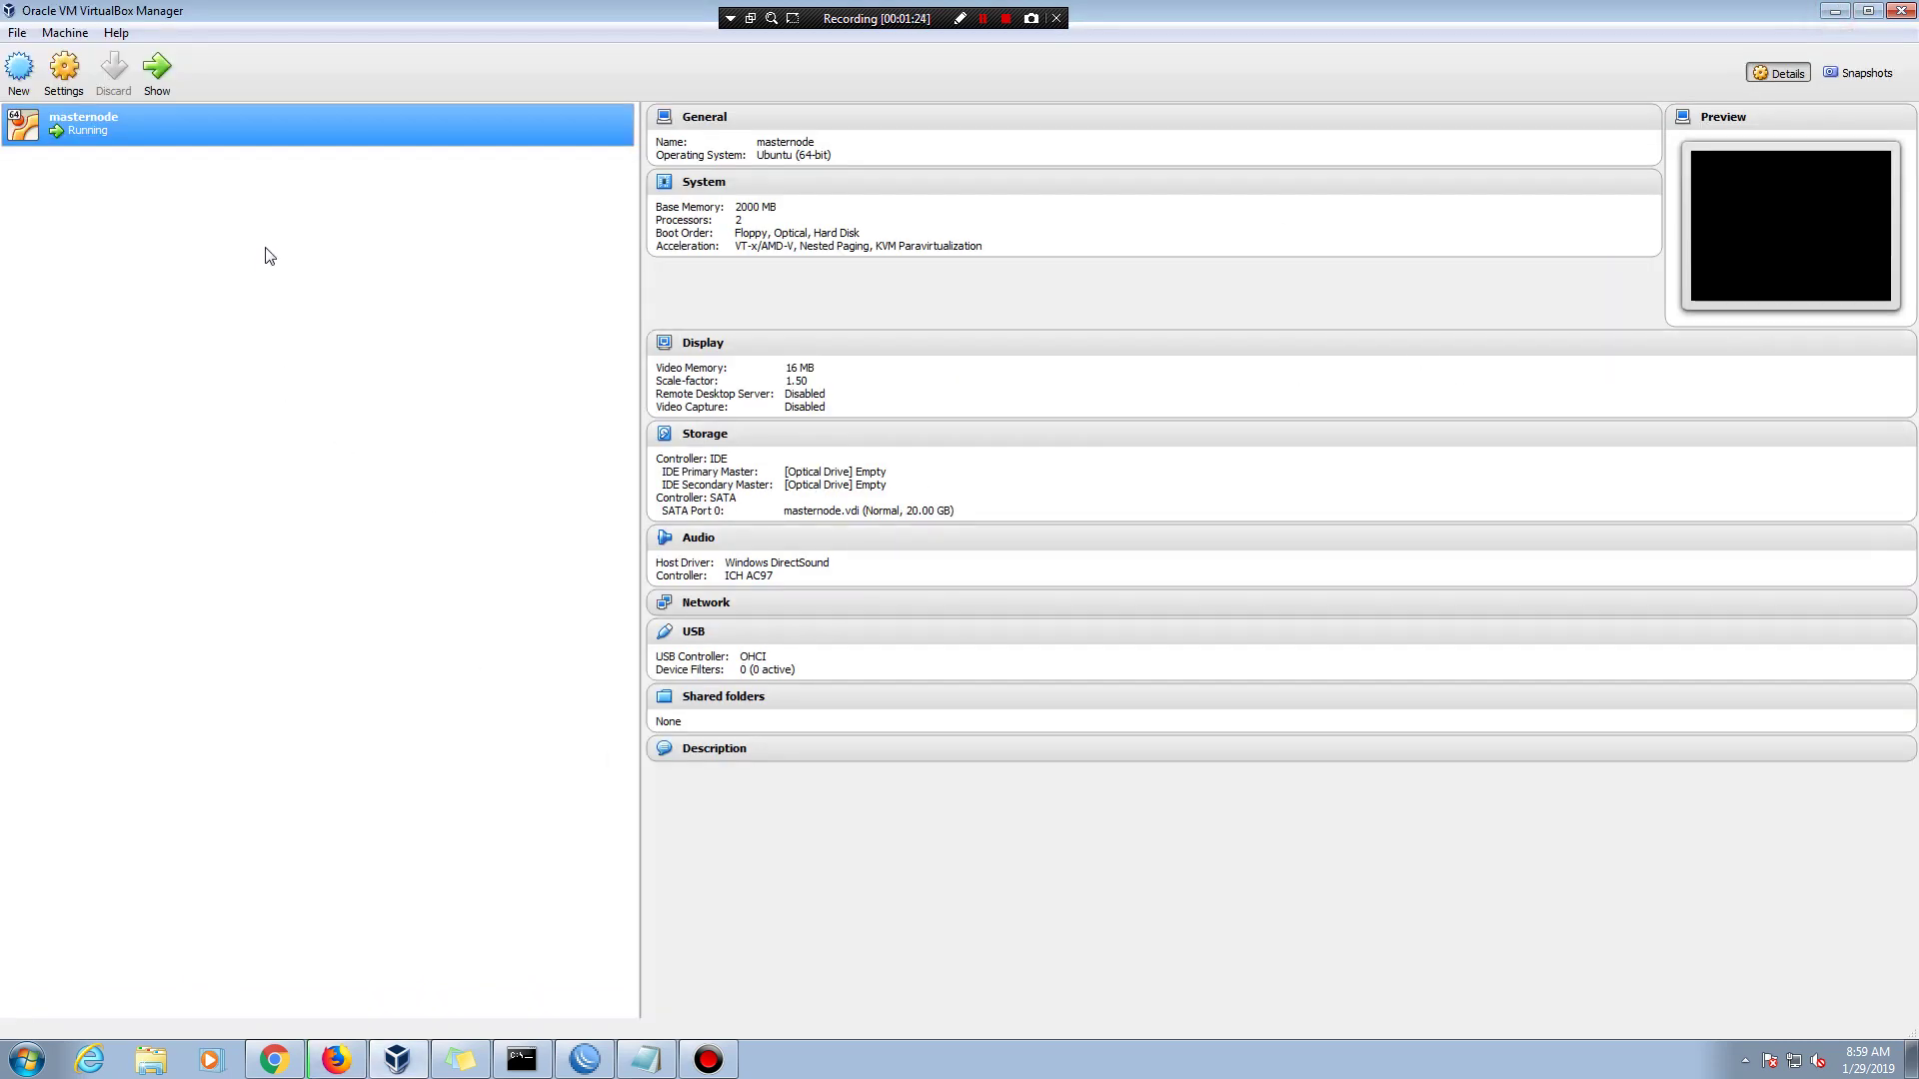
- Start a new virtual machine named xmr-node-proxy
{"action": "left_click", "coordinate": [20, 75]}
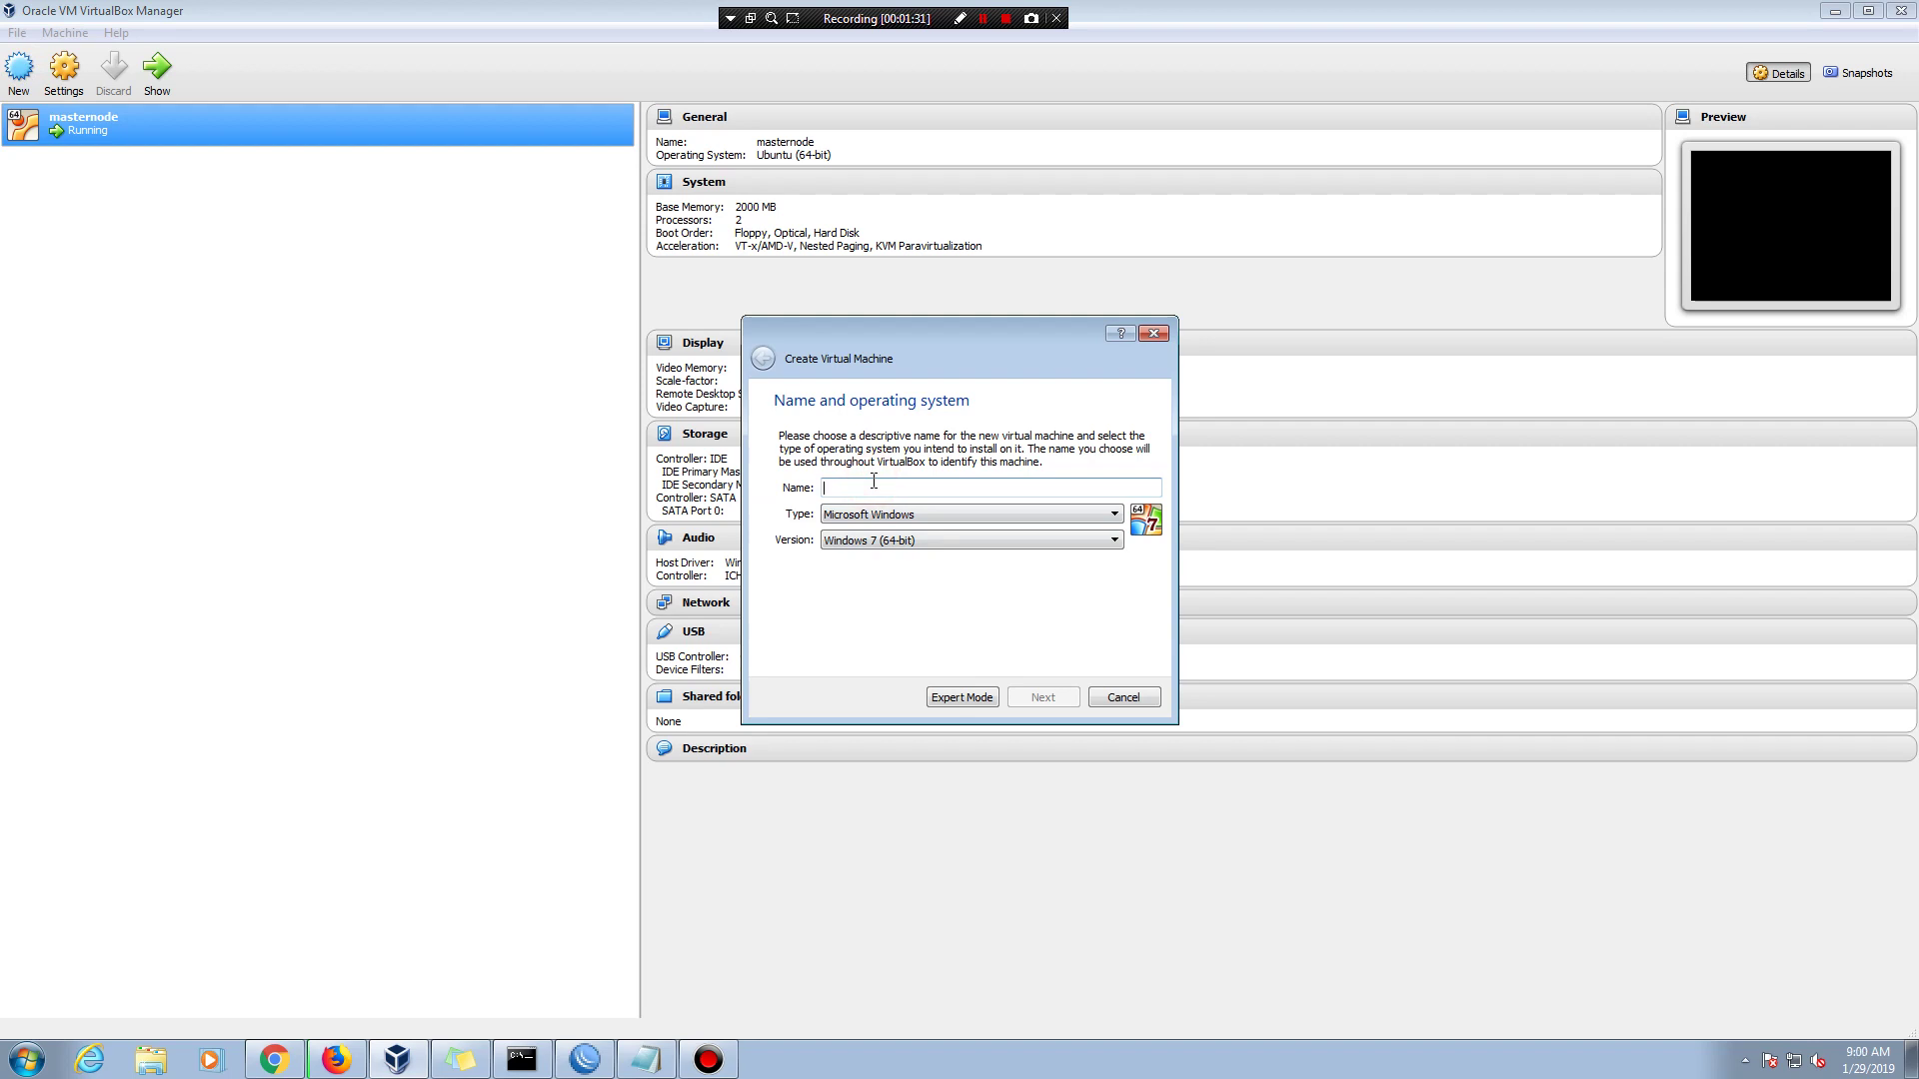
{"action": "type", "text": "ub"}
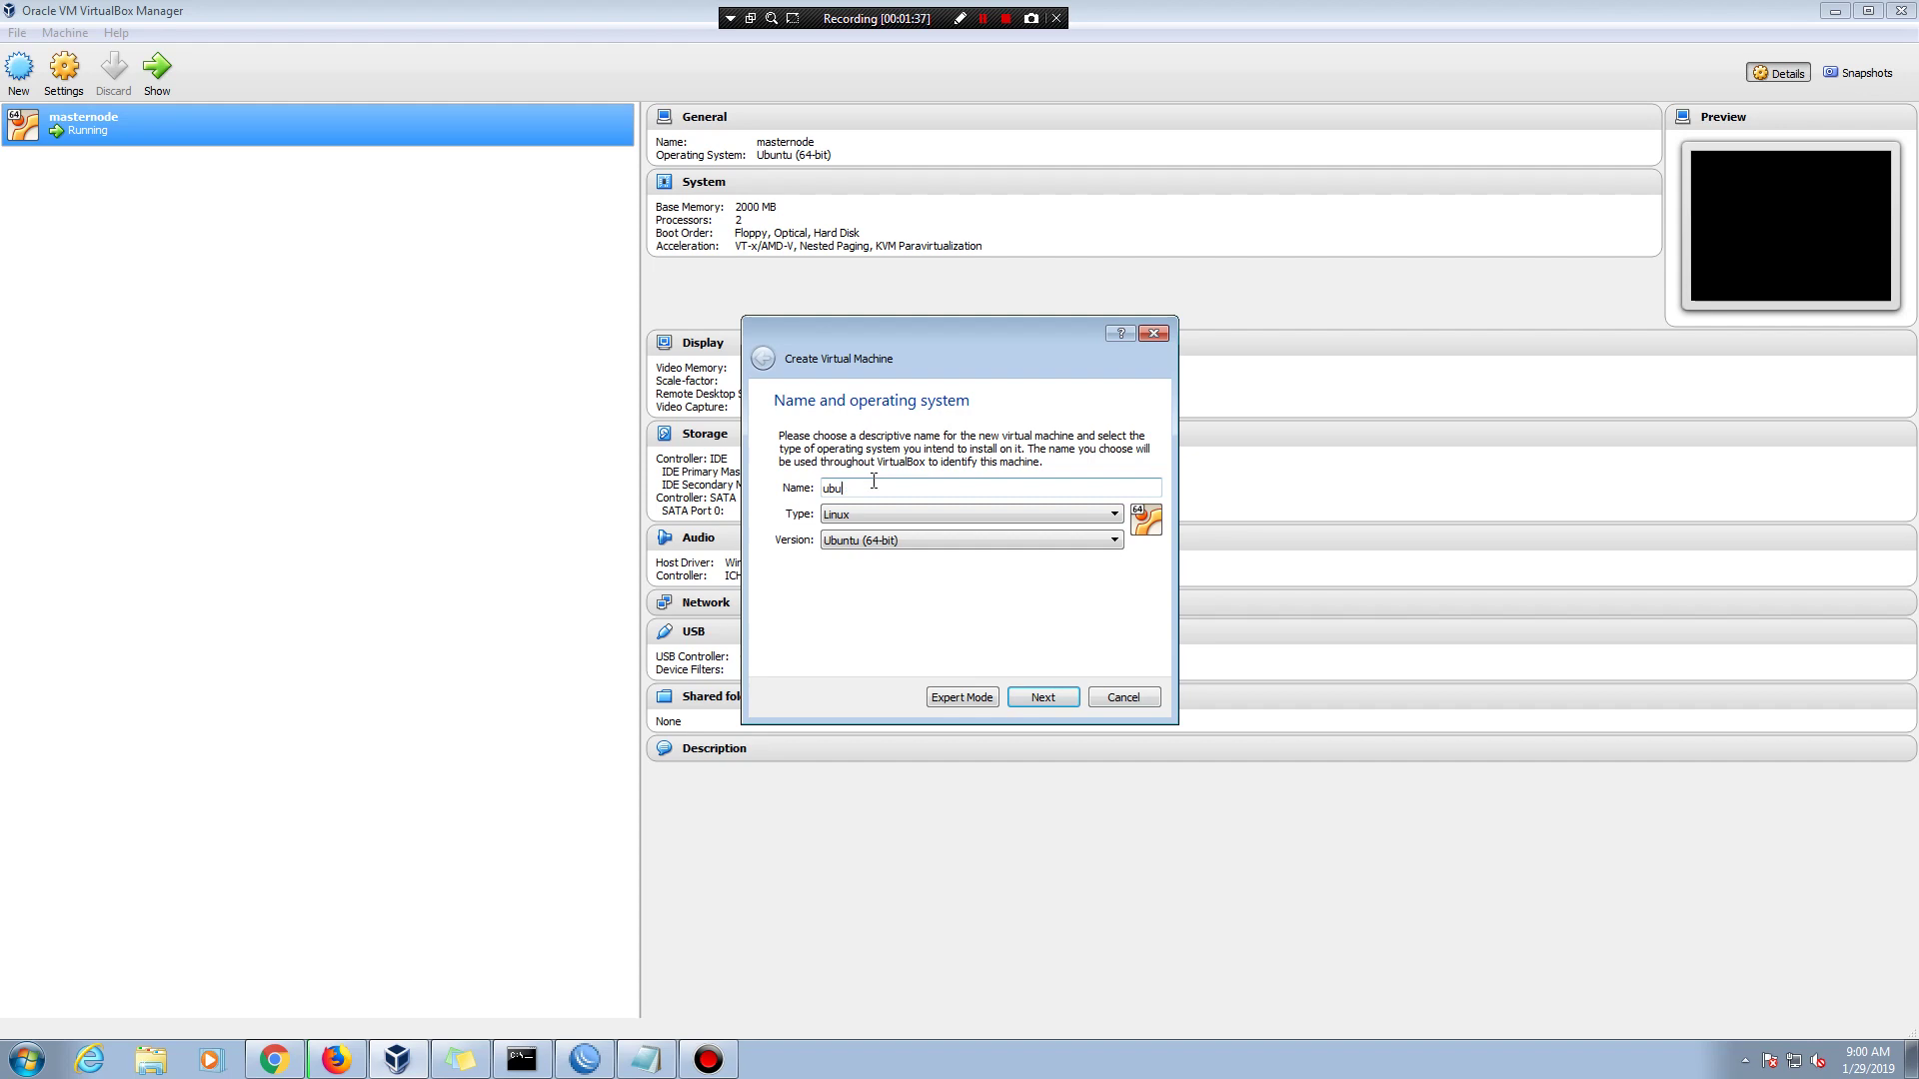
{"action": "type", "text": "u"}
{"action": "key", "text": "BackSpace"}
{"action": "key", "text": "BackSpace"}
{"action": "key", "text": "BackSpace"}
{"action": "type", "text": "x"}
- Set type Linux and version Ubuntu (64-bit), then advance to the memory size step
{"action": "left_click", "coordinate": [890, 519]}
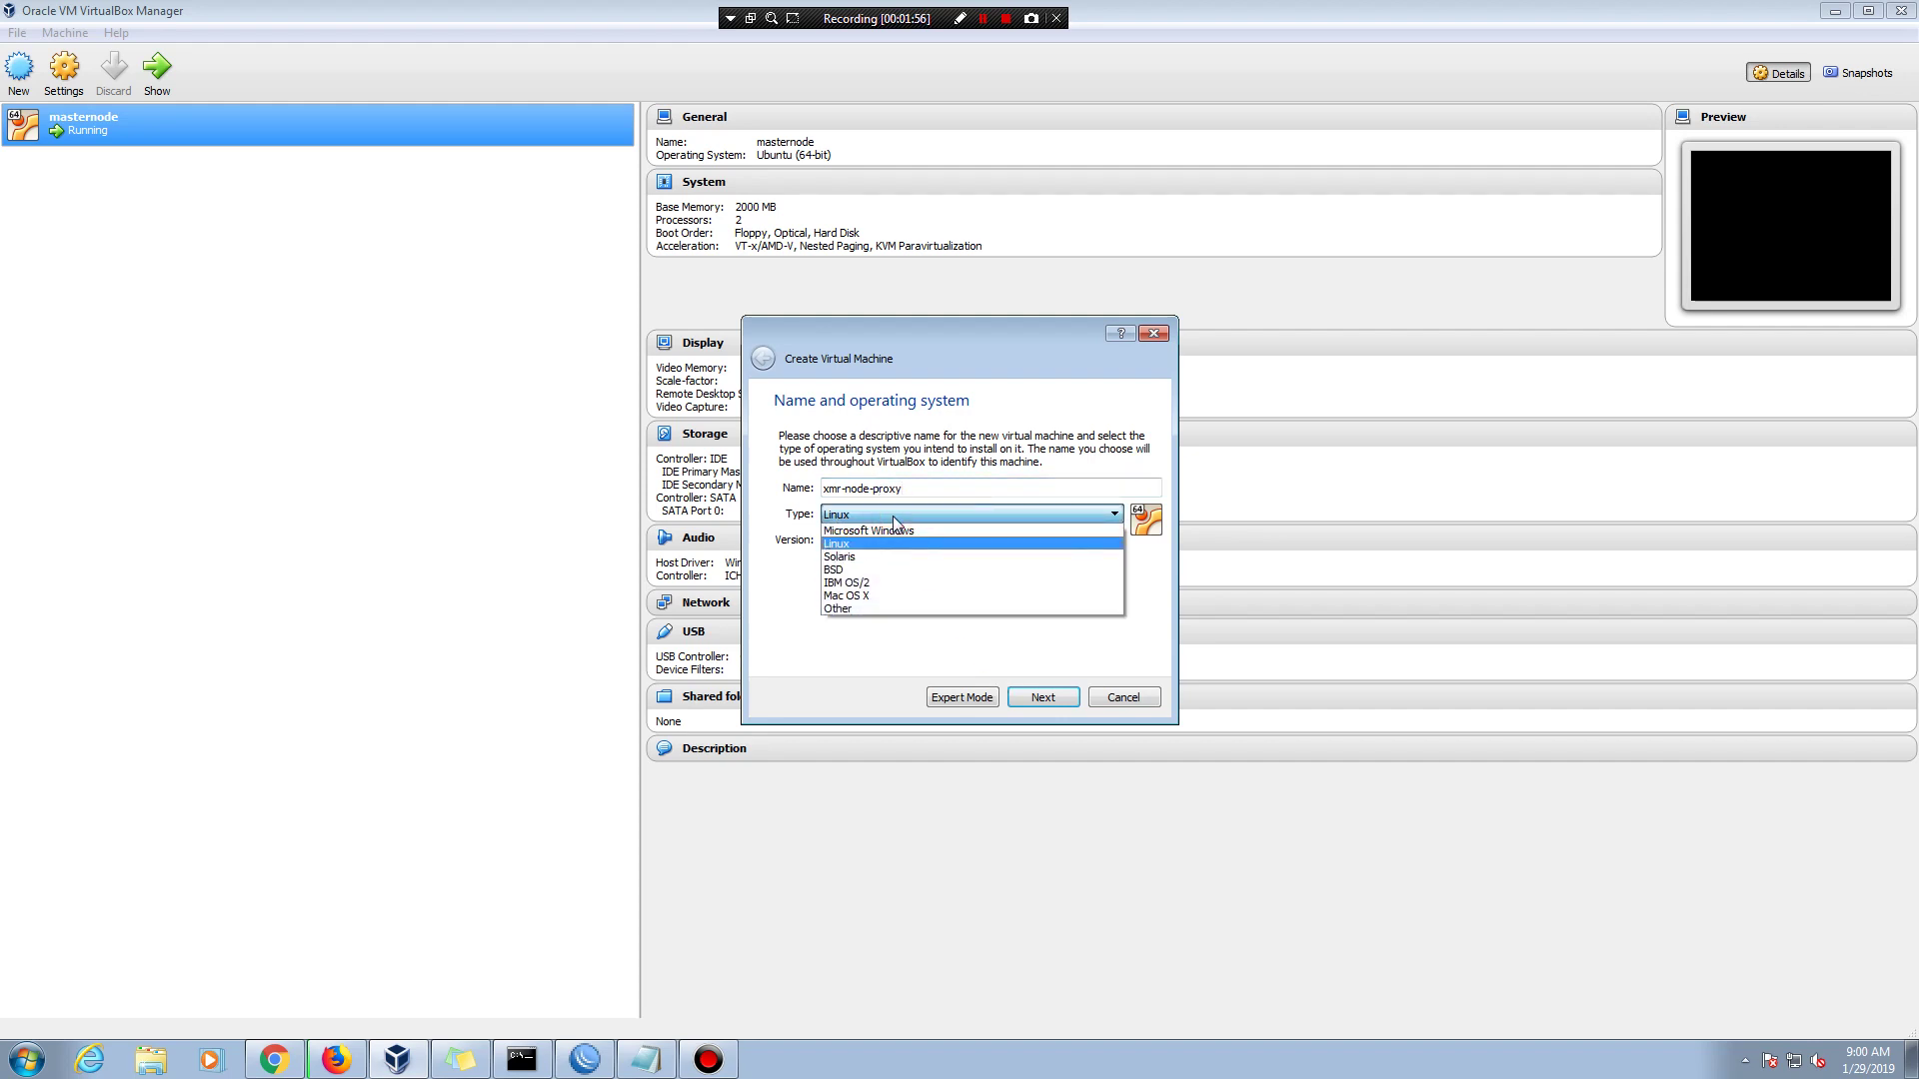
{"action": "left_click", "coordinate": [877, 552]}
{"action": "left_click", "coordinate": [878, 545]}
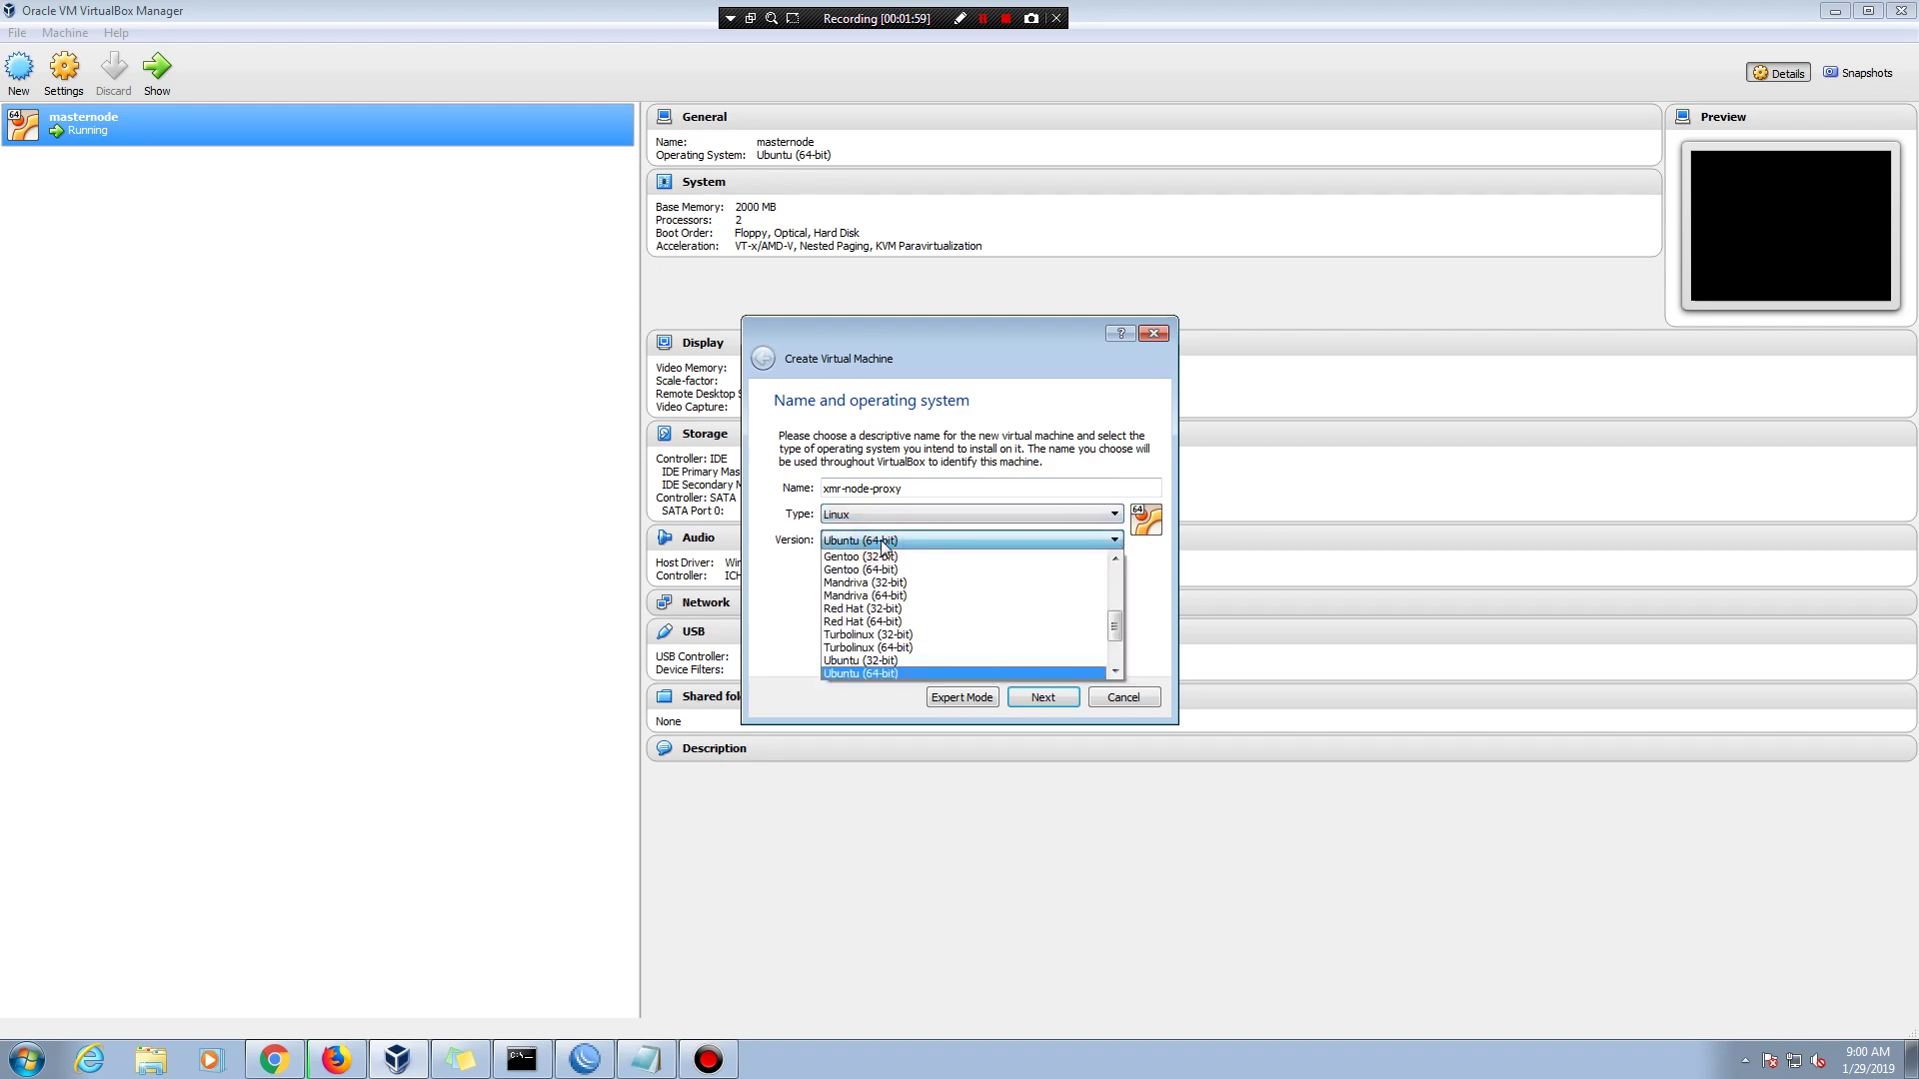
{"action": "left_click", "coordinate": [881, 539]}
{"action": "left_click_drag", "start_coordinate": [1177, 722], "coordinate": [1465, 878]}
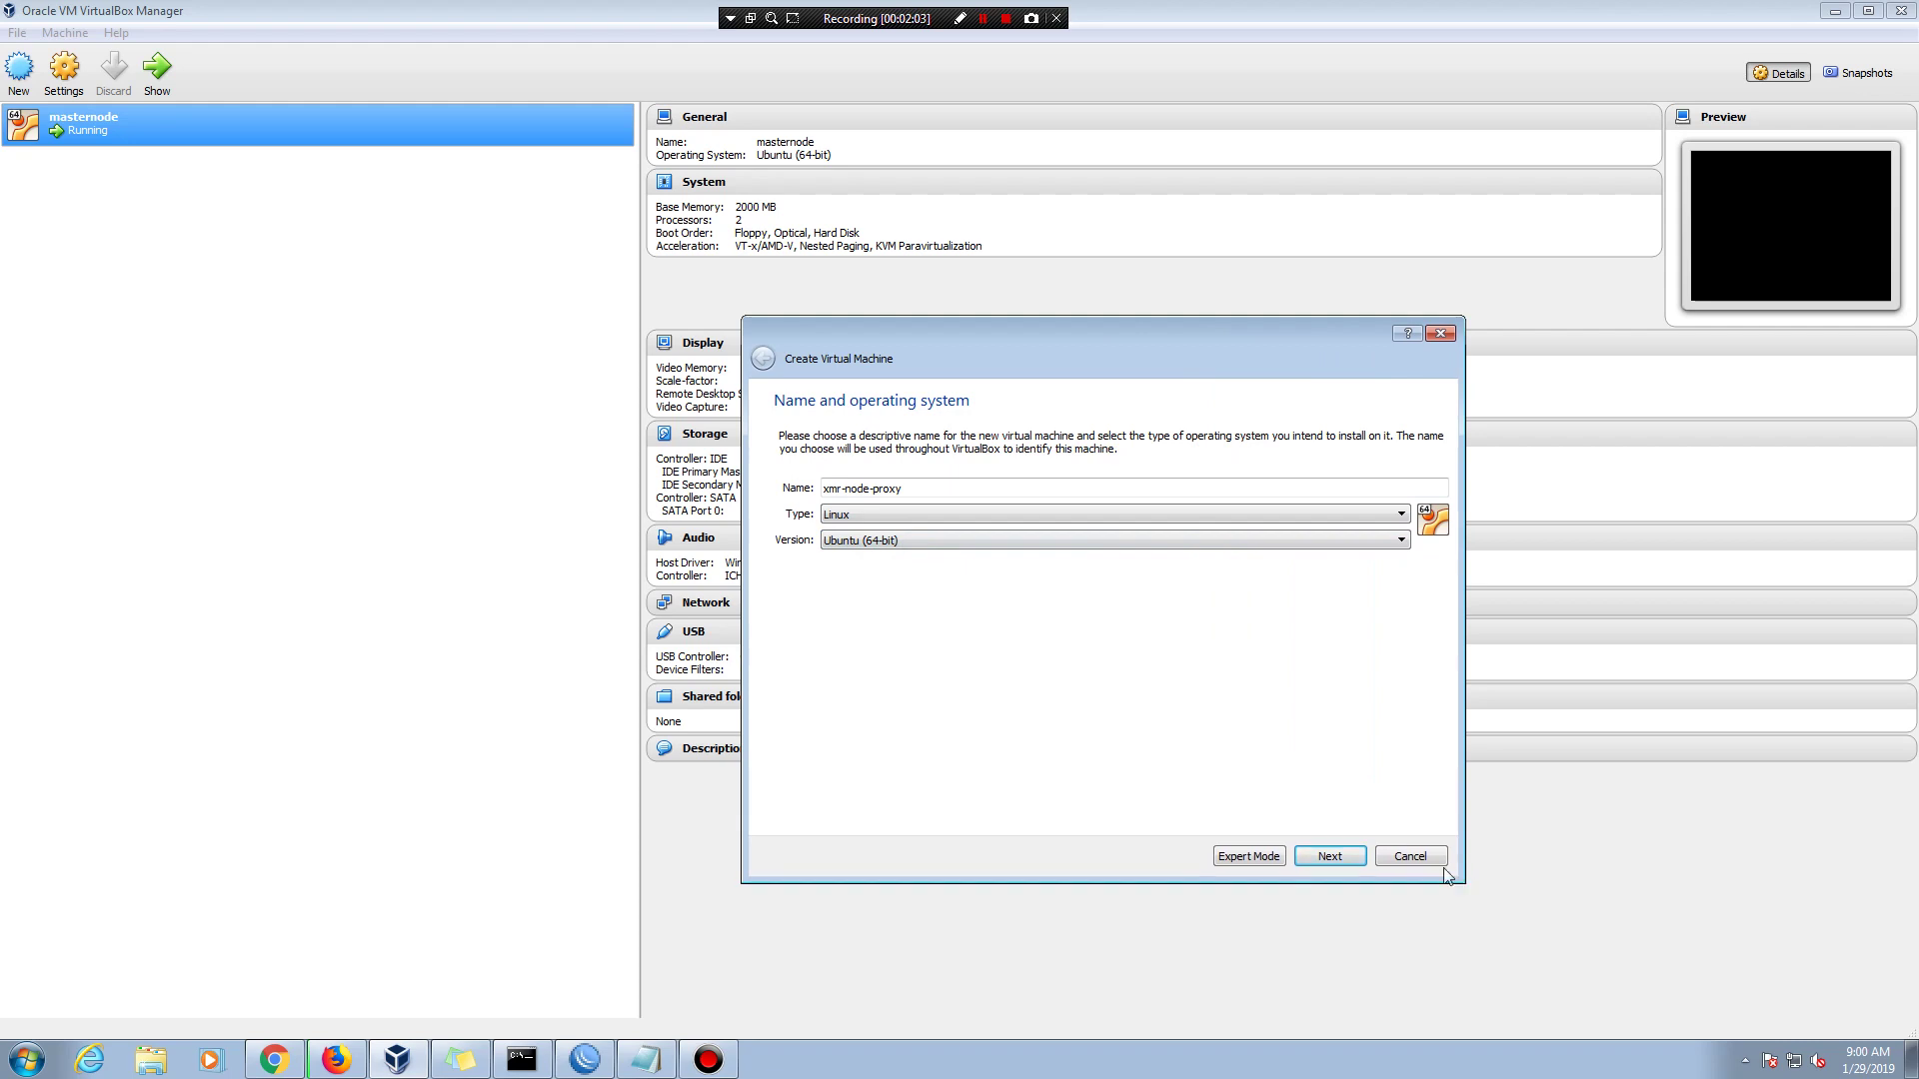
{"action": "left_click", "coordinate": [942, 516]}
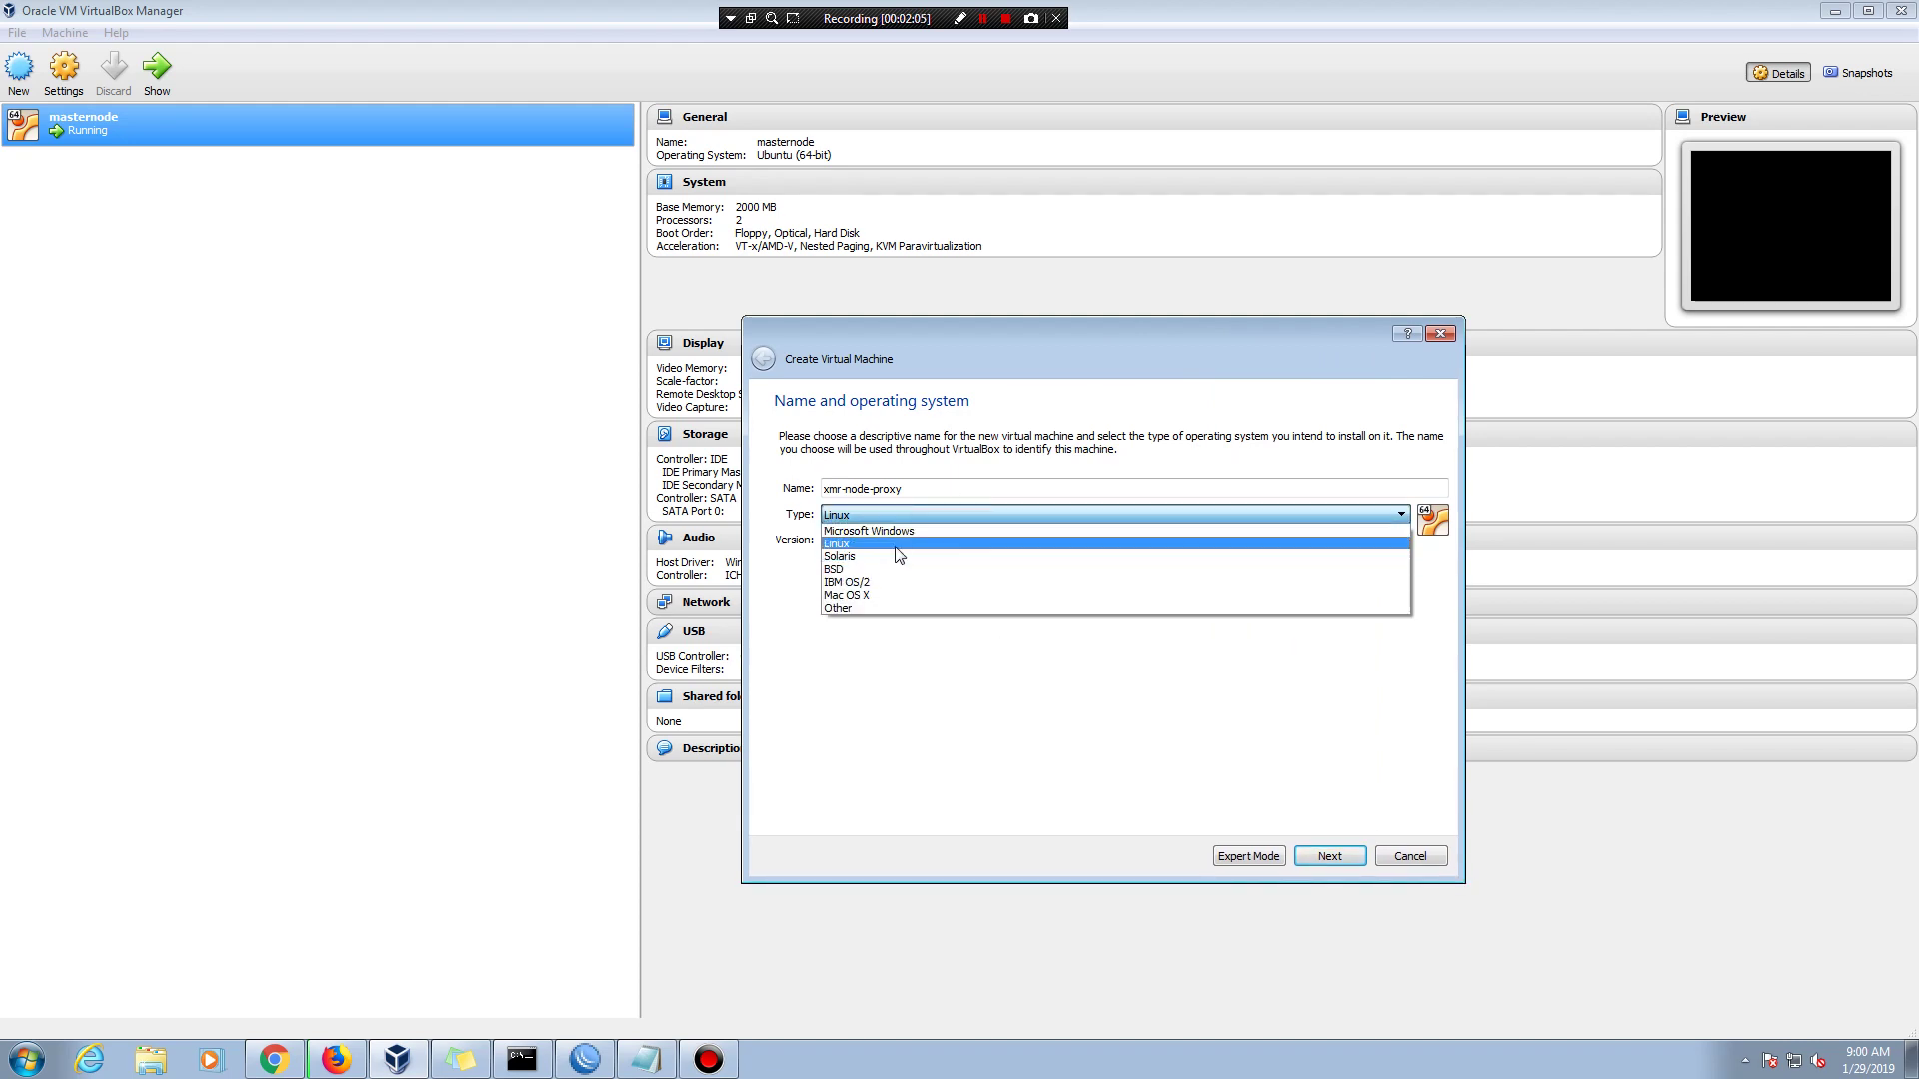
{"action": "left_click", "coordinate": [899, 577]}
{"action": "left_click", "coordinate": [880, 545]}
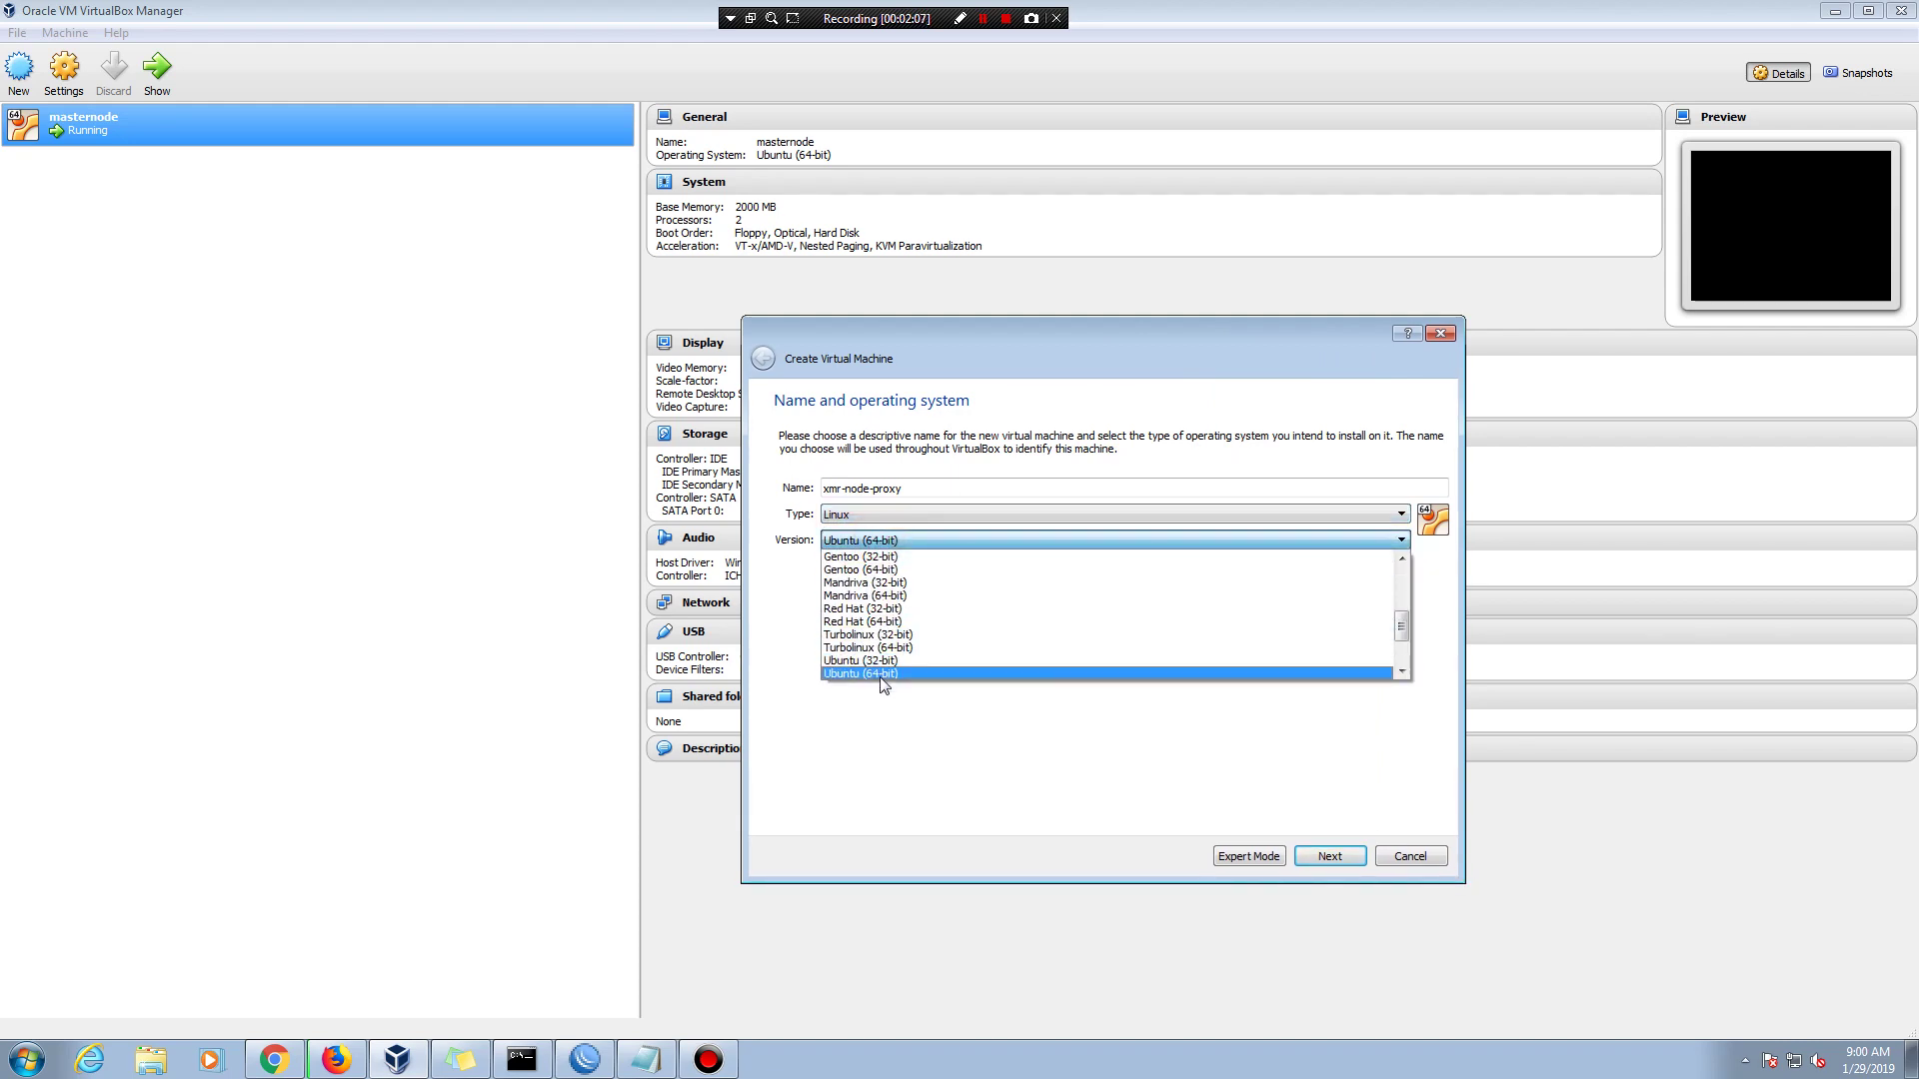
{"action": "left_click", "coordinate": [882, 674]}
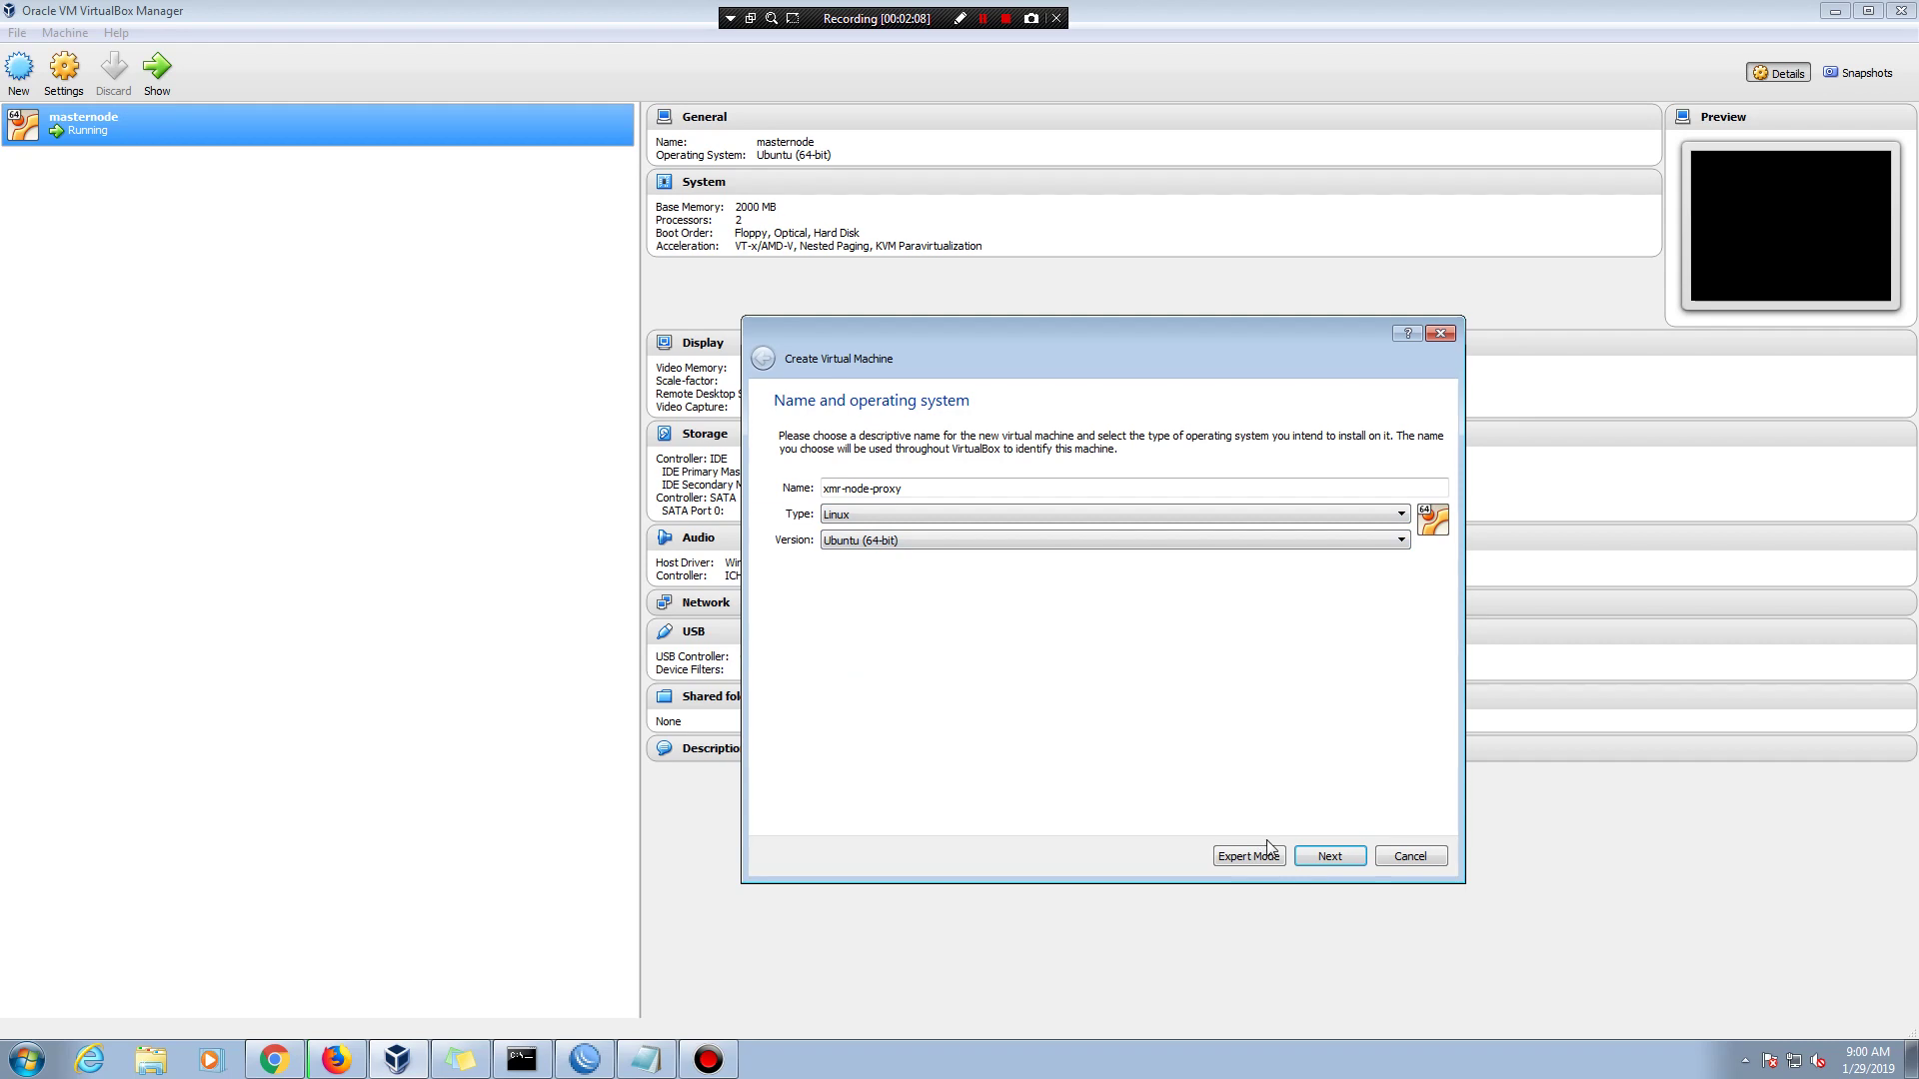
{"action": "left_click", "coordinate": [1329, 857]}
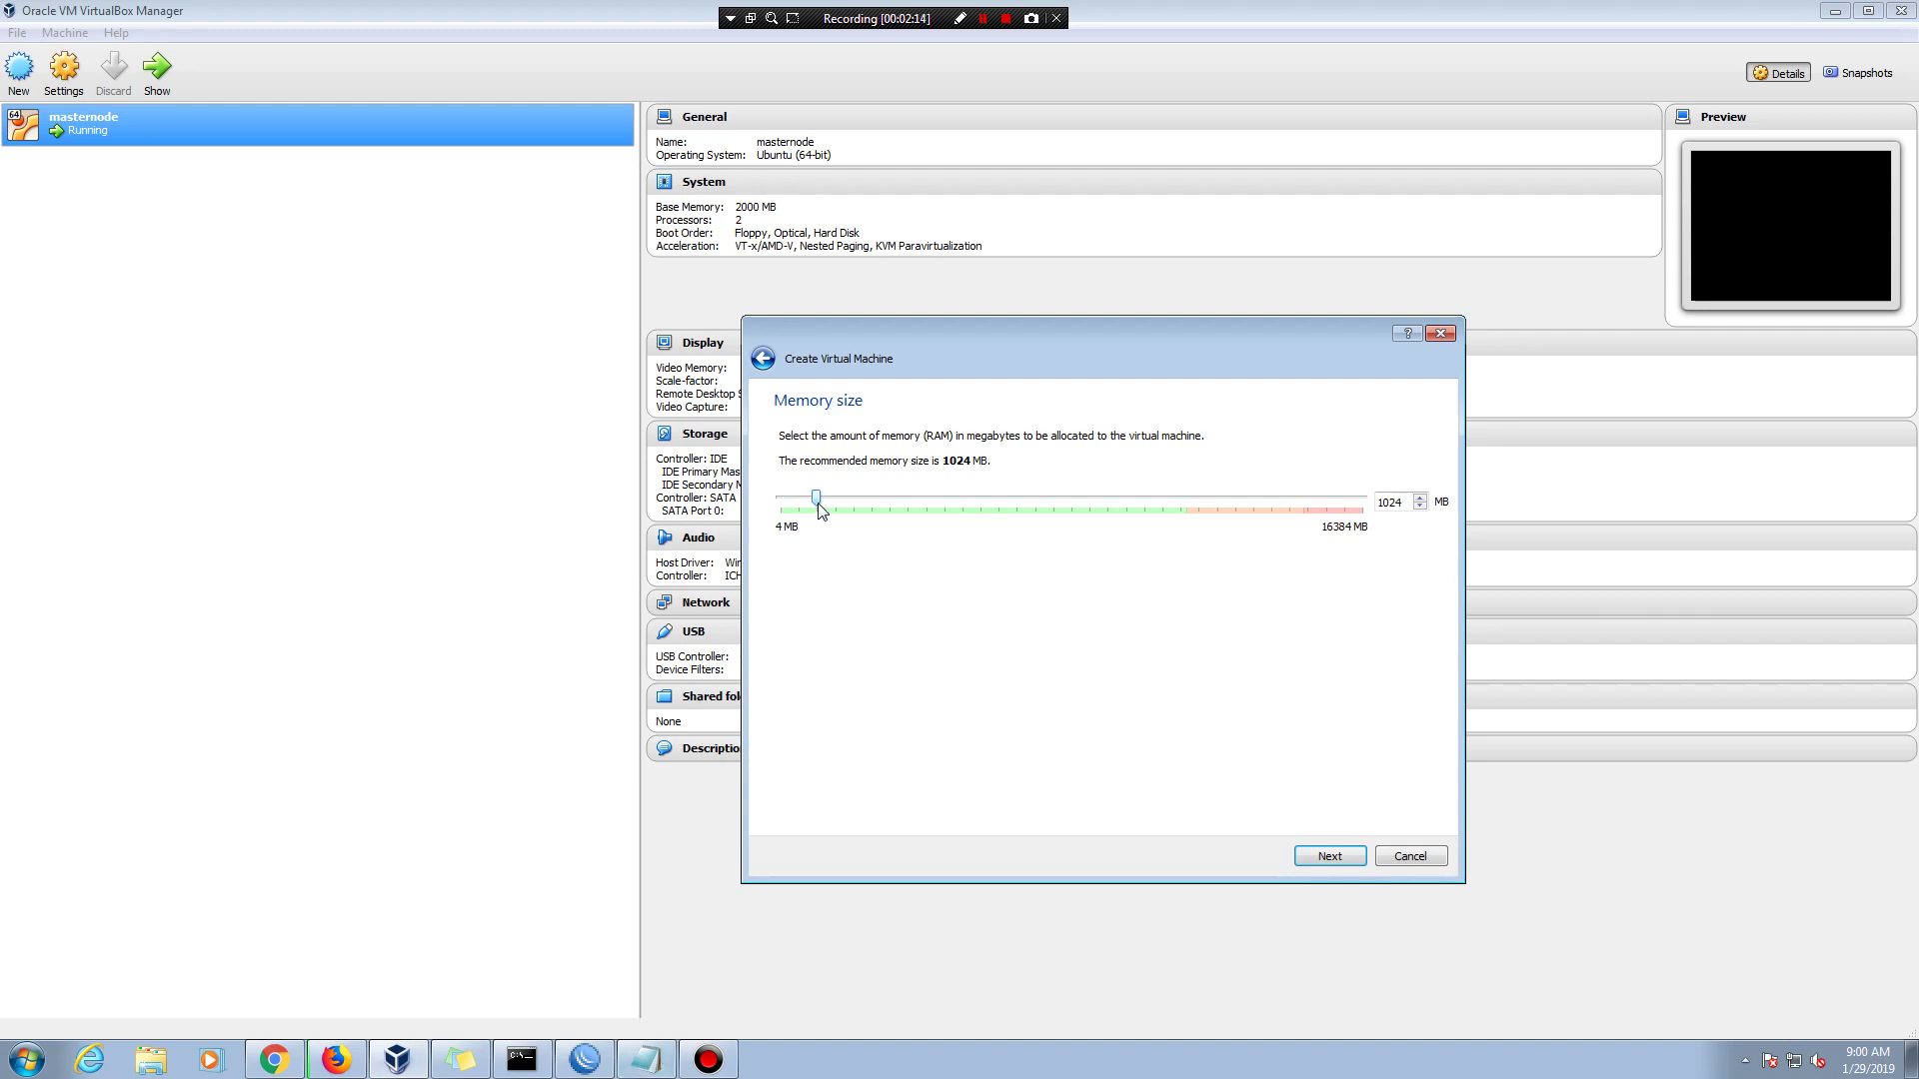
{"action": "left_click", "coordinate": [651, 1061]}
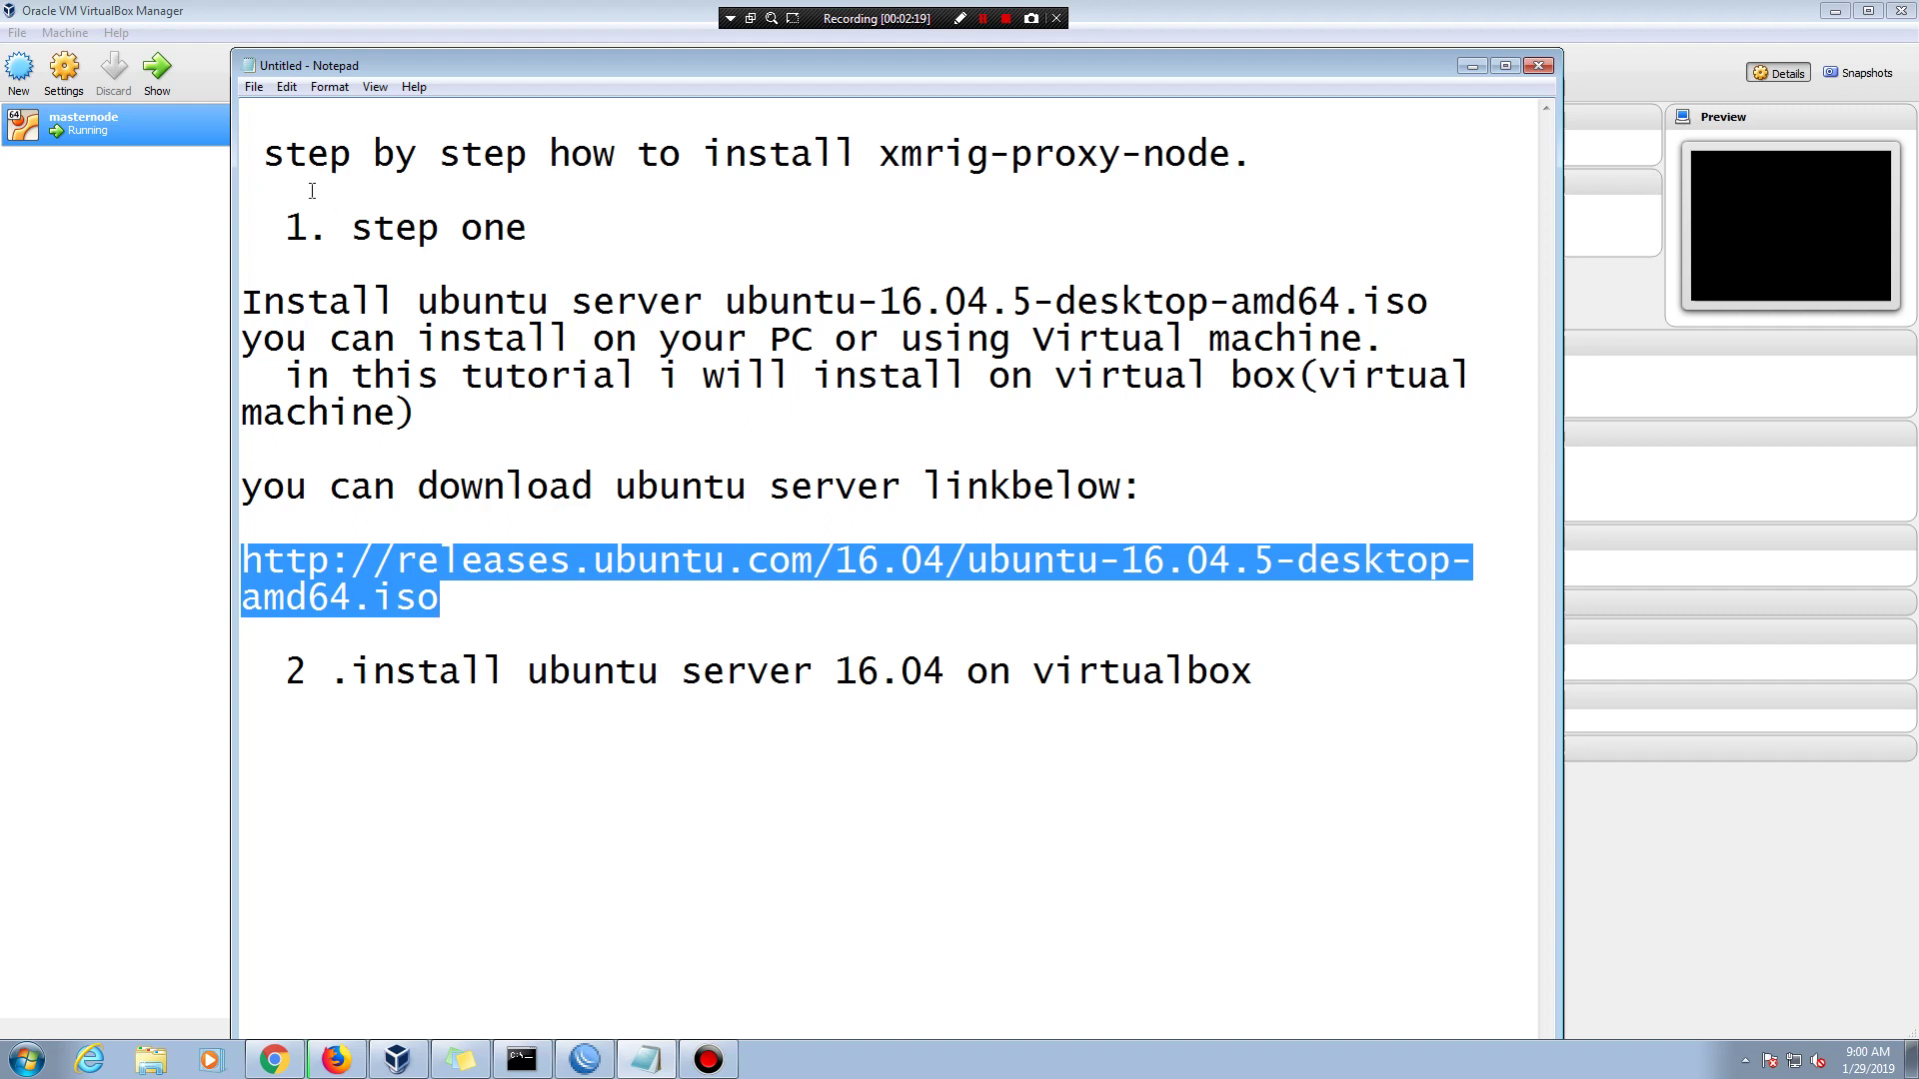
- Replace the notes with 'on virtual box set memory 2G' and set the VM memory to 2000 MB
{"action": "left_click_drag", "start_coordinate": [275, 157], "coordinate": [1290, 739]}
{"action": "key", "text": "BackSpace"}
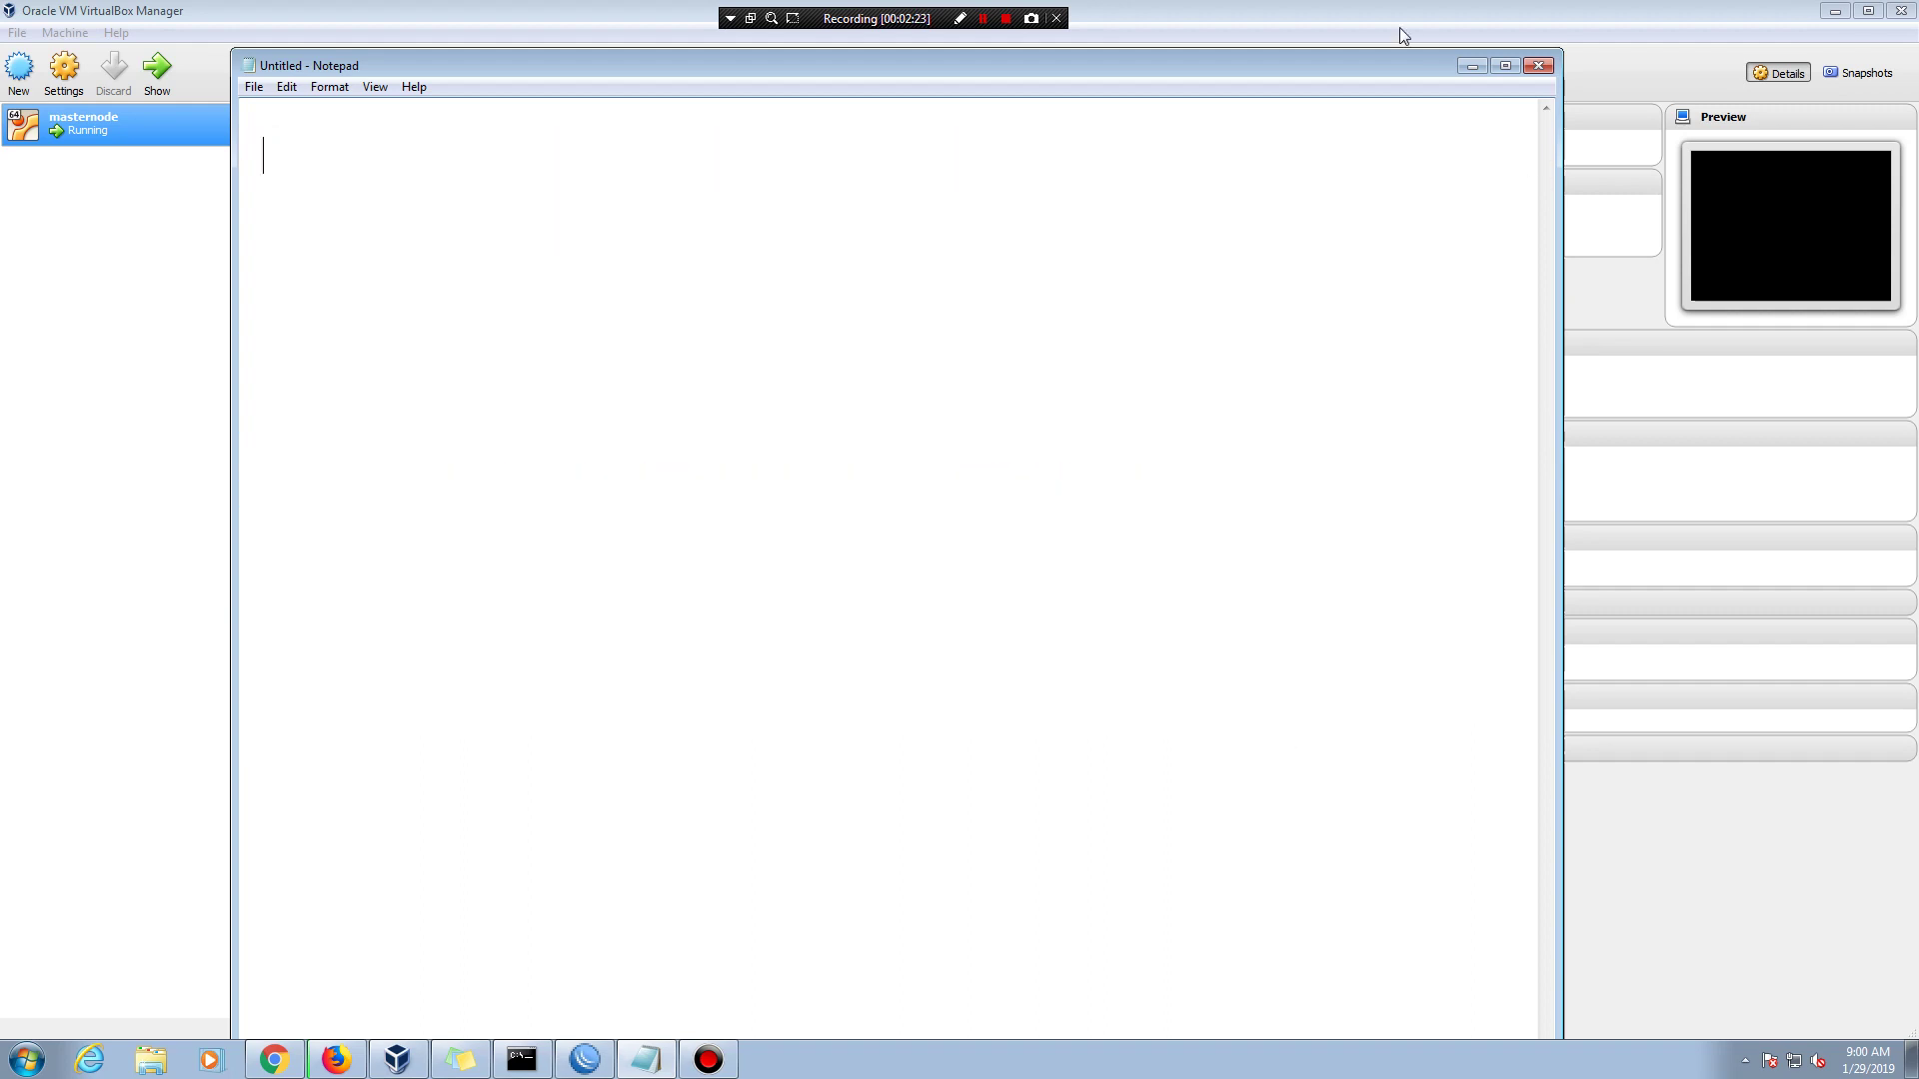
{"action": "left_click_drag", "start_coordinate": [1321, 64], "coordinate": [1502, 579]}
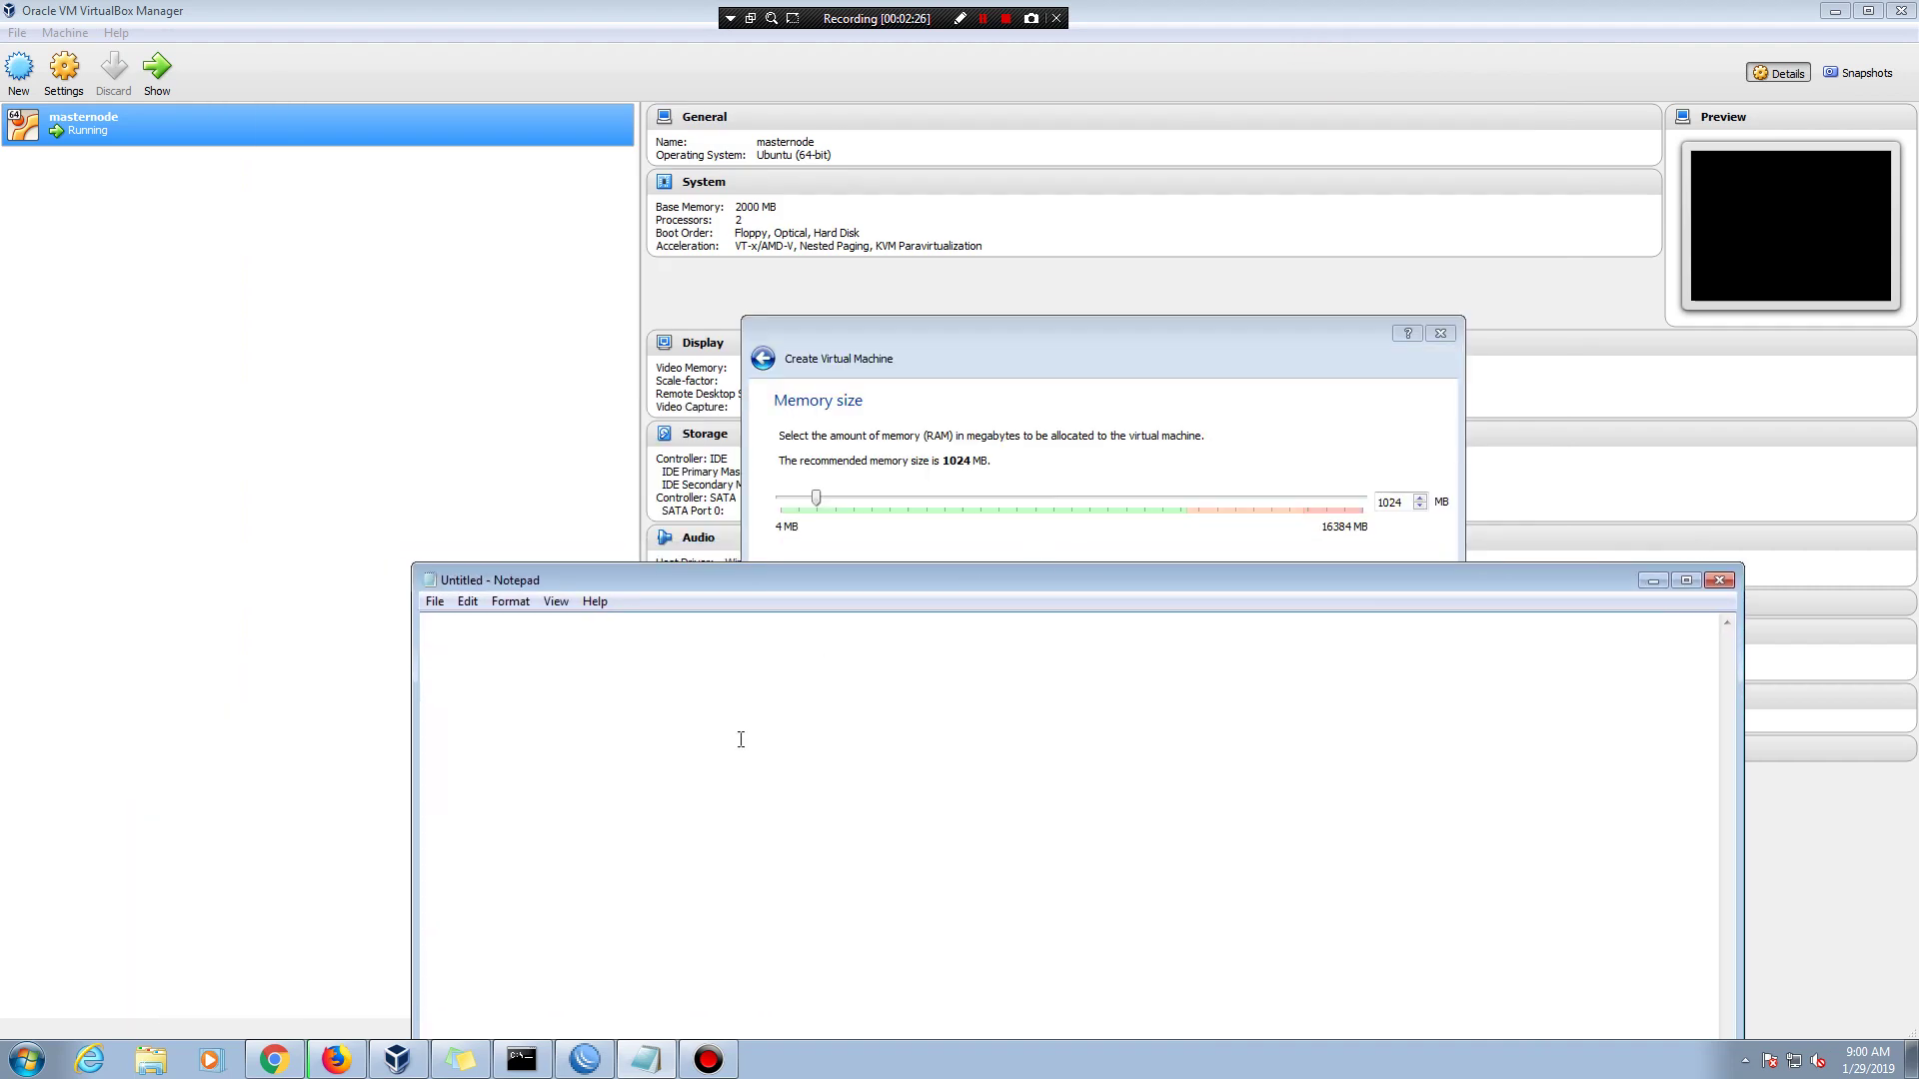
{"action": "left_click", "coordinate": [679, 776]}
{"action": "key", "text": "BackSpace"}
{"action": "key", "text": "BackSpace"}
{"action": "type", "text": "on virtual b"}
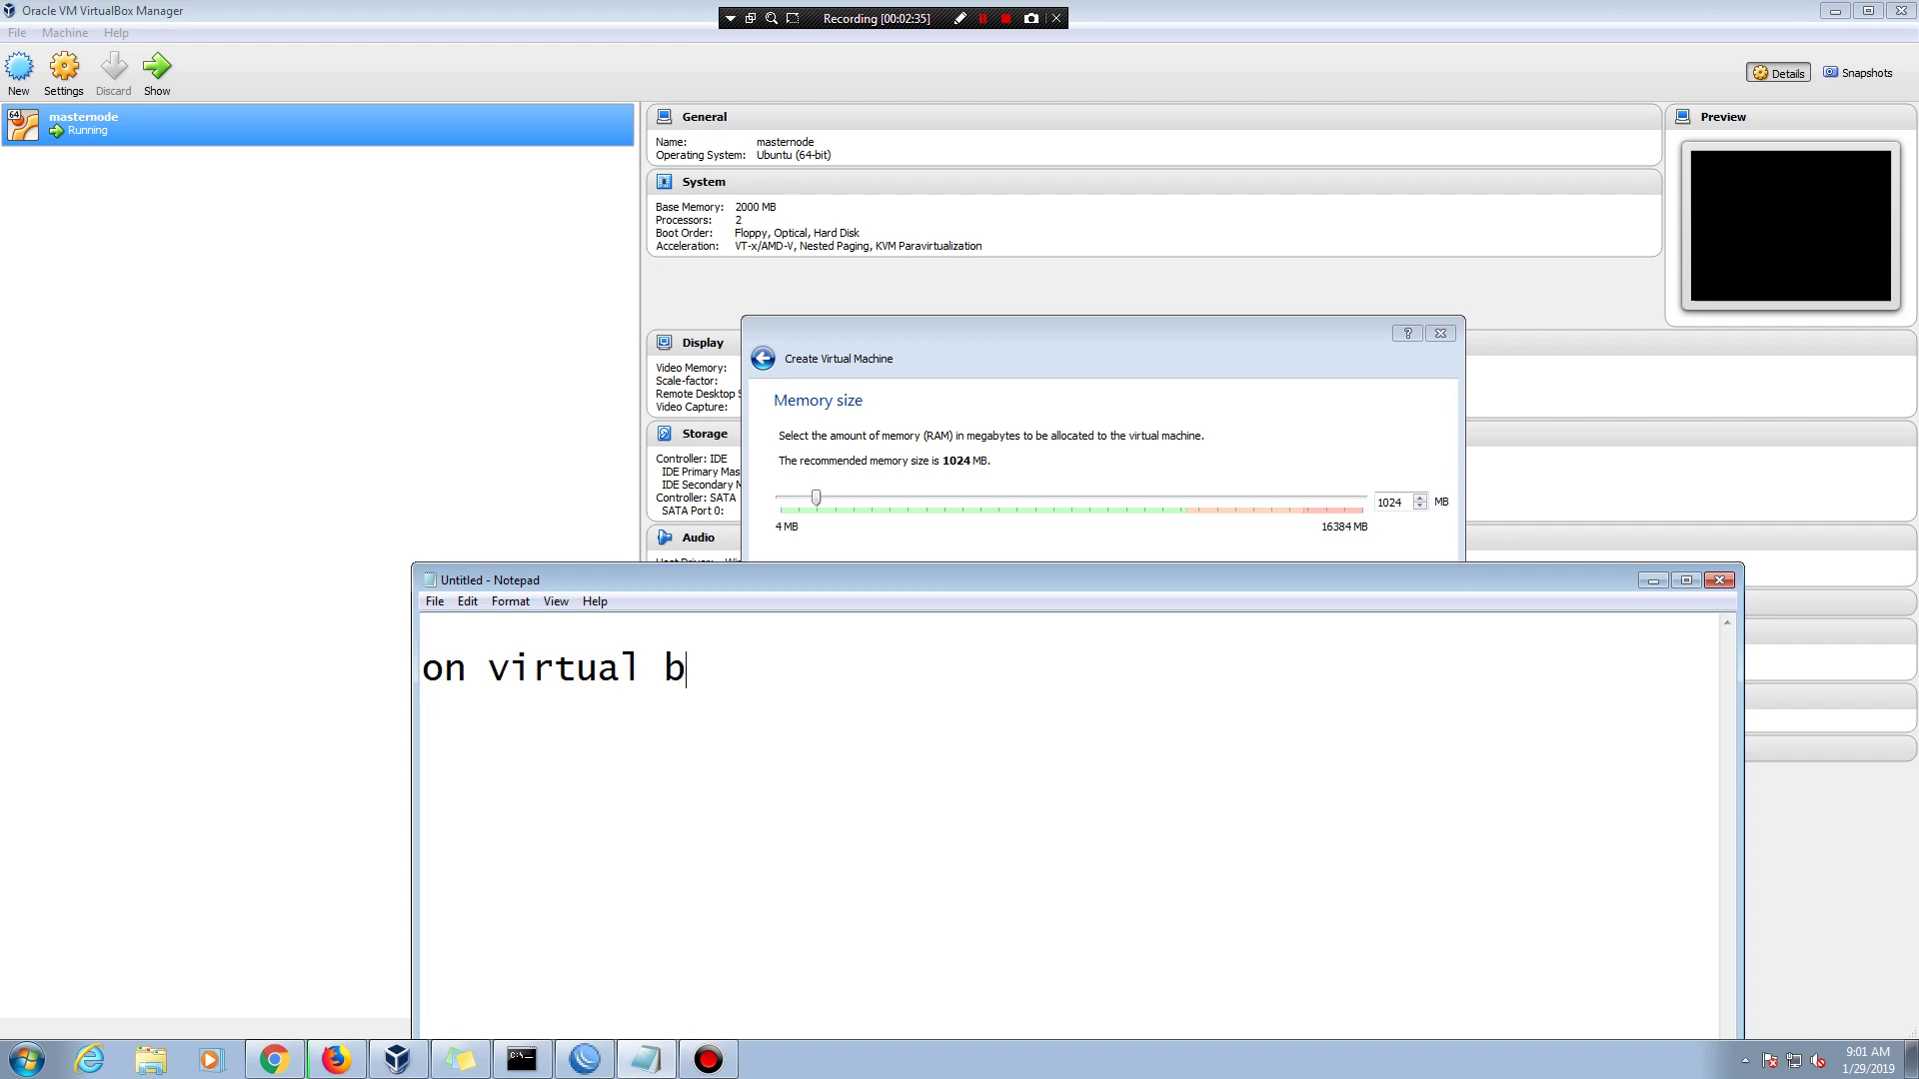
{"action": "type", "text": "ox setr"}
{"action": "key", "text": "BackSpace"}
{"action": "type", "text": "memory "}
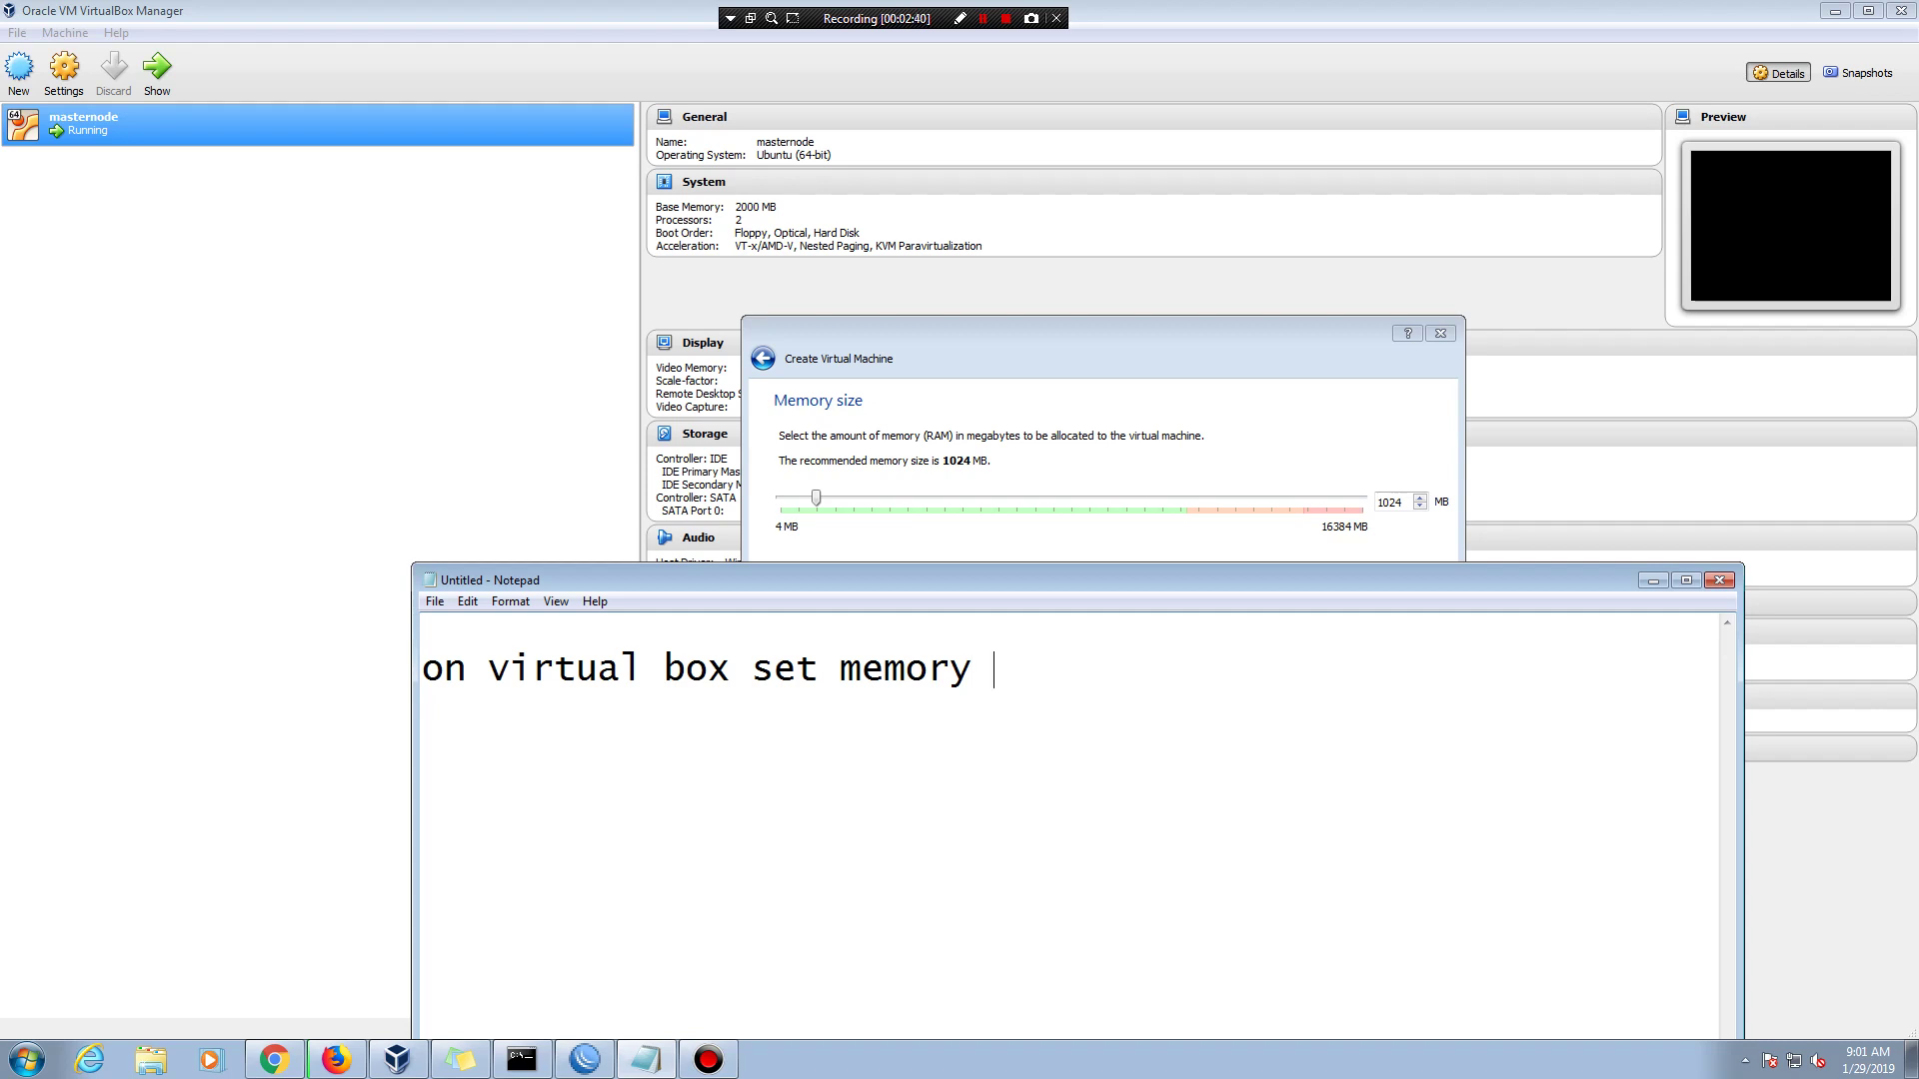
{"action": "type", "text": "2G"}
{"action": "double_click", "coordinate": [1391, 501]}
{"action": "type", "text": "2000"}
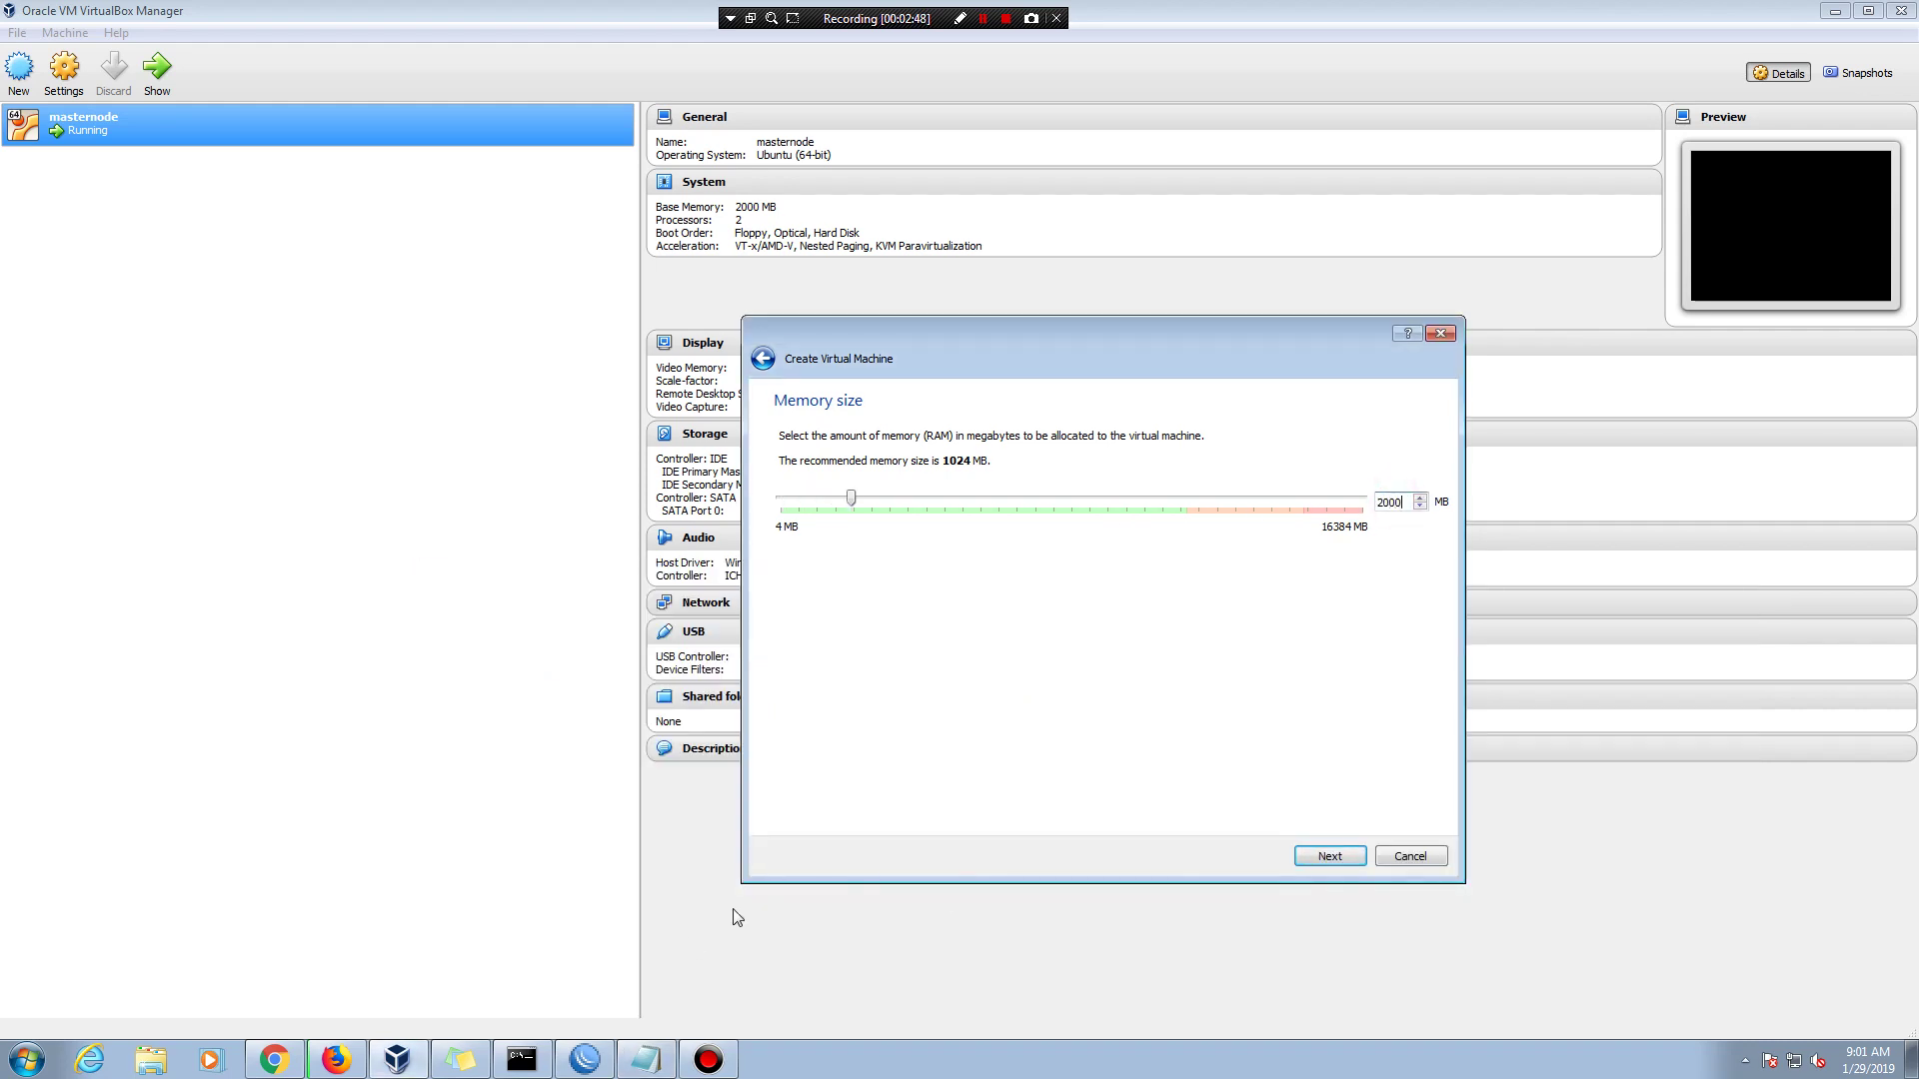
- Create a new virtual hard disk as a dynamically allocated VDI
{"action": "left_click", "coordinate": [645, 1059]}
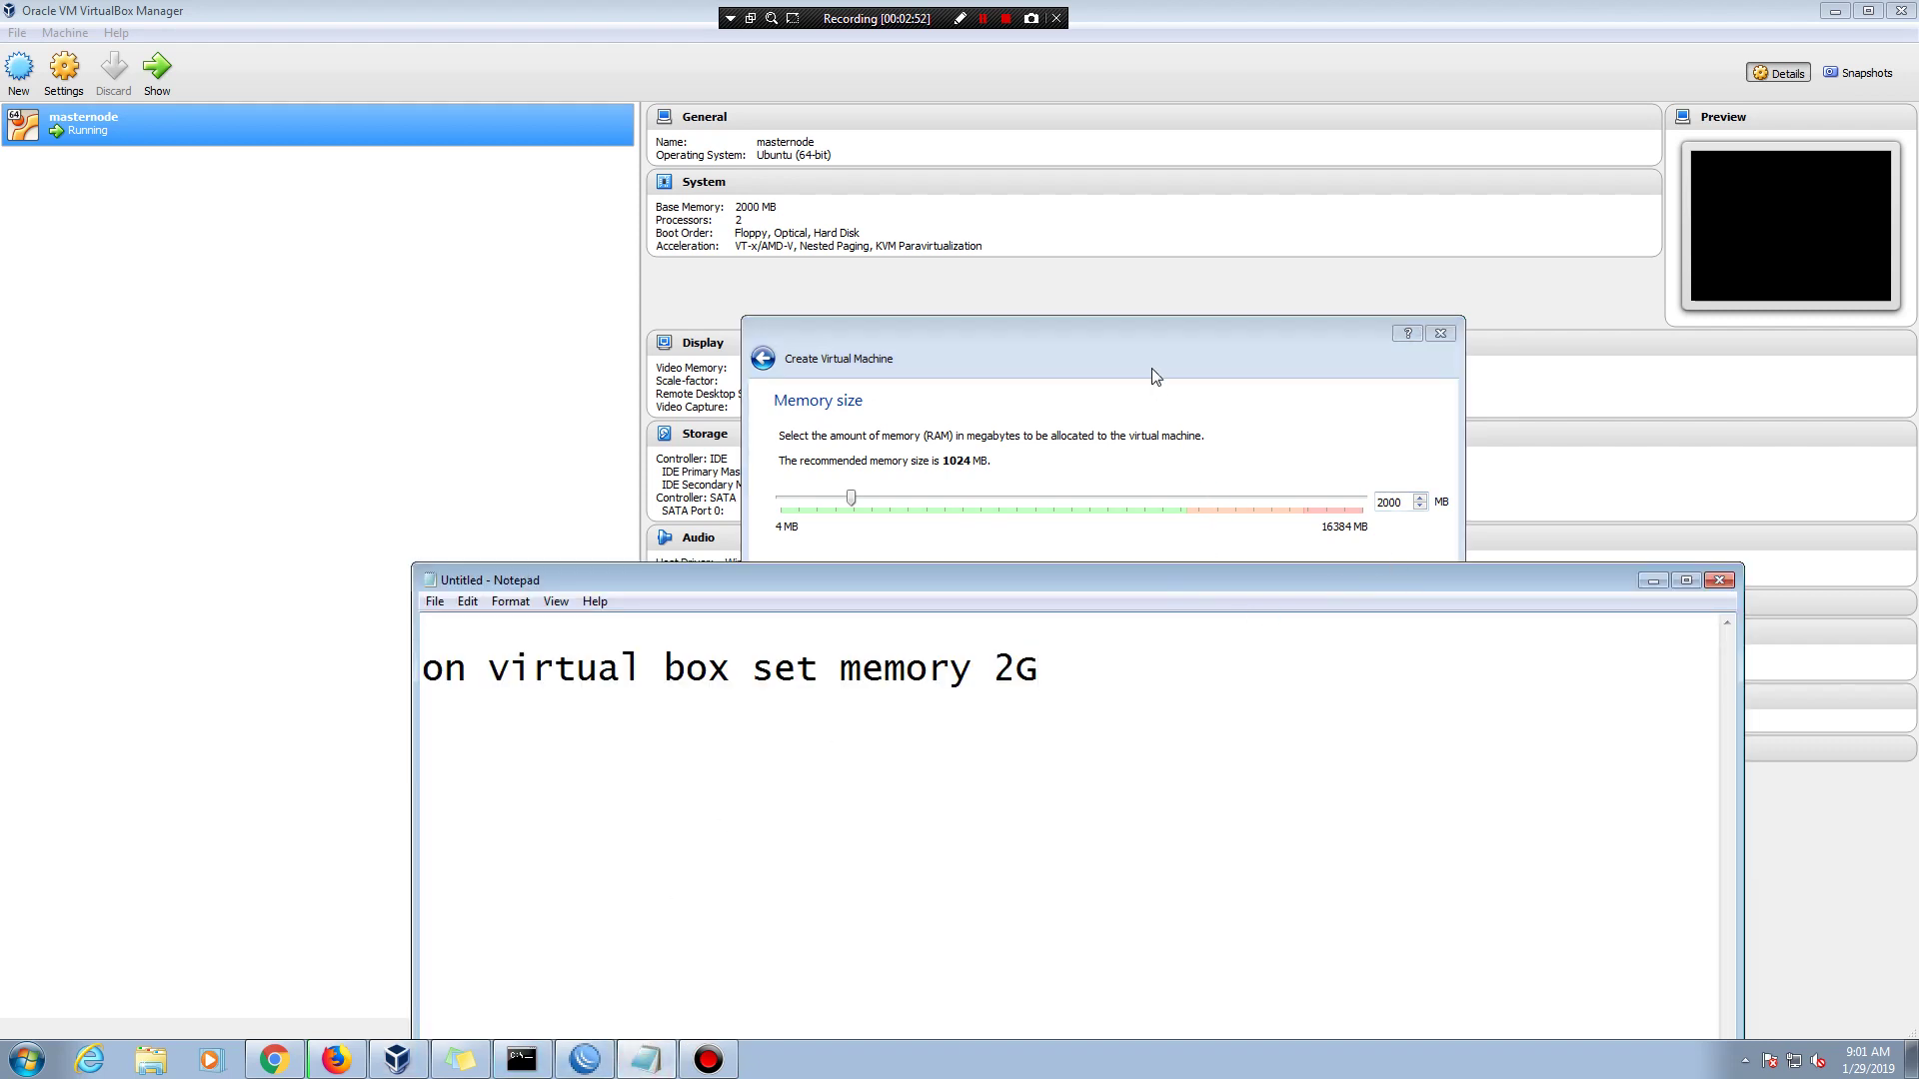
{"action": "left_click_drag", "start_coordinate": [1165, 336], "coordinate": [1178, 128]}
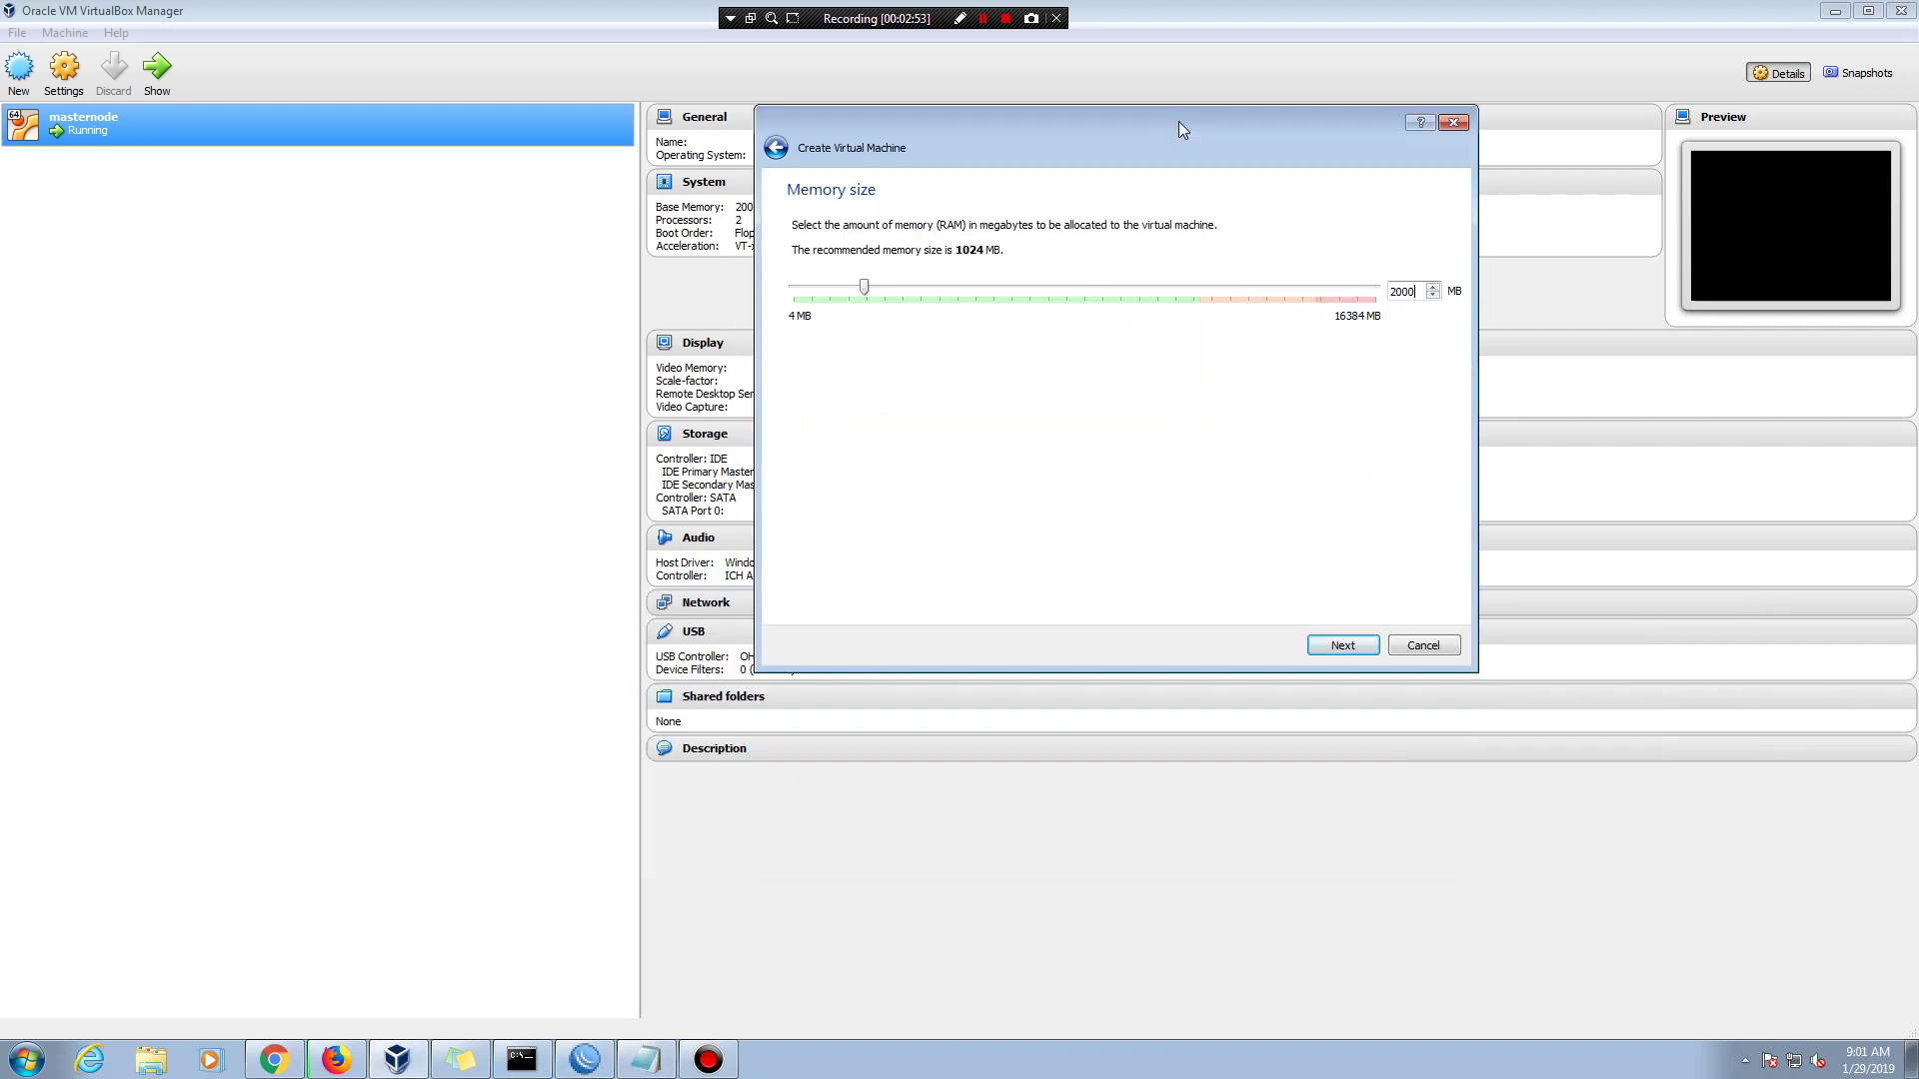
{"action": "left_click", "coordinate": [1327, 653]}
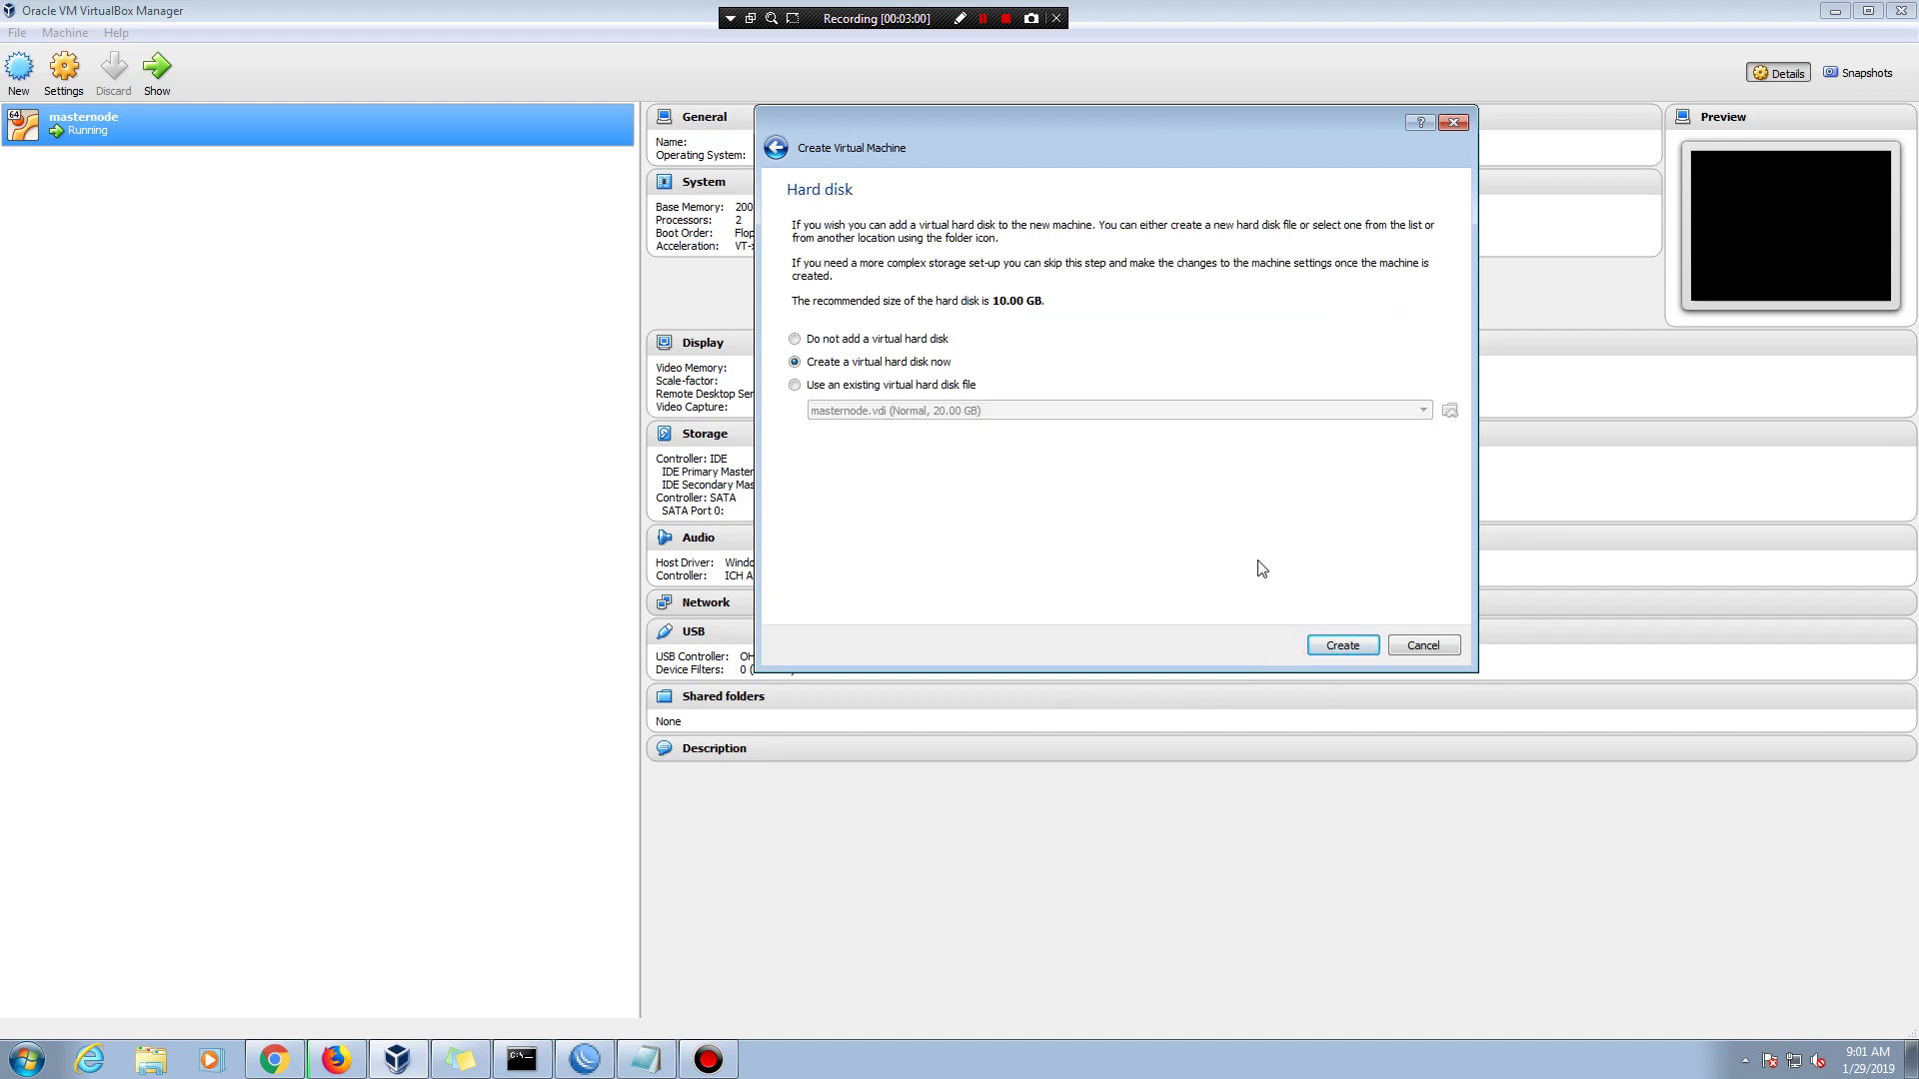
{"action": "left_click", "coordinate": [1329, 656]}
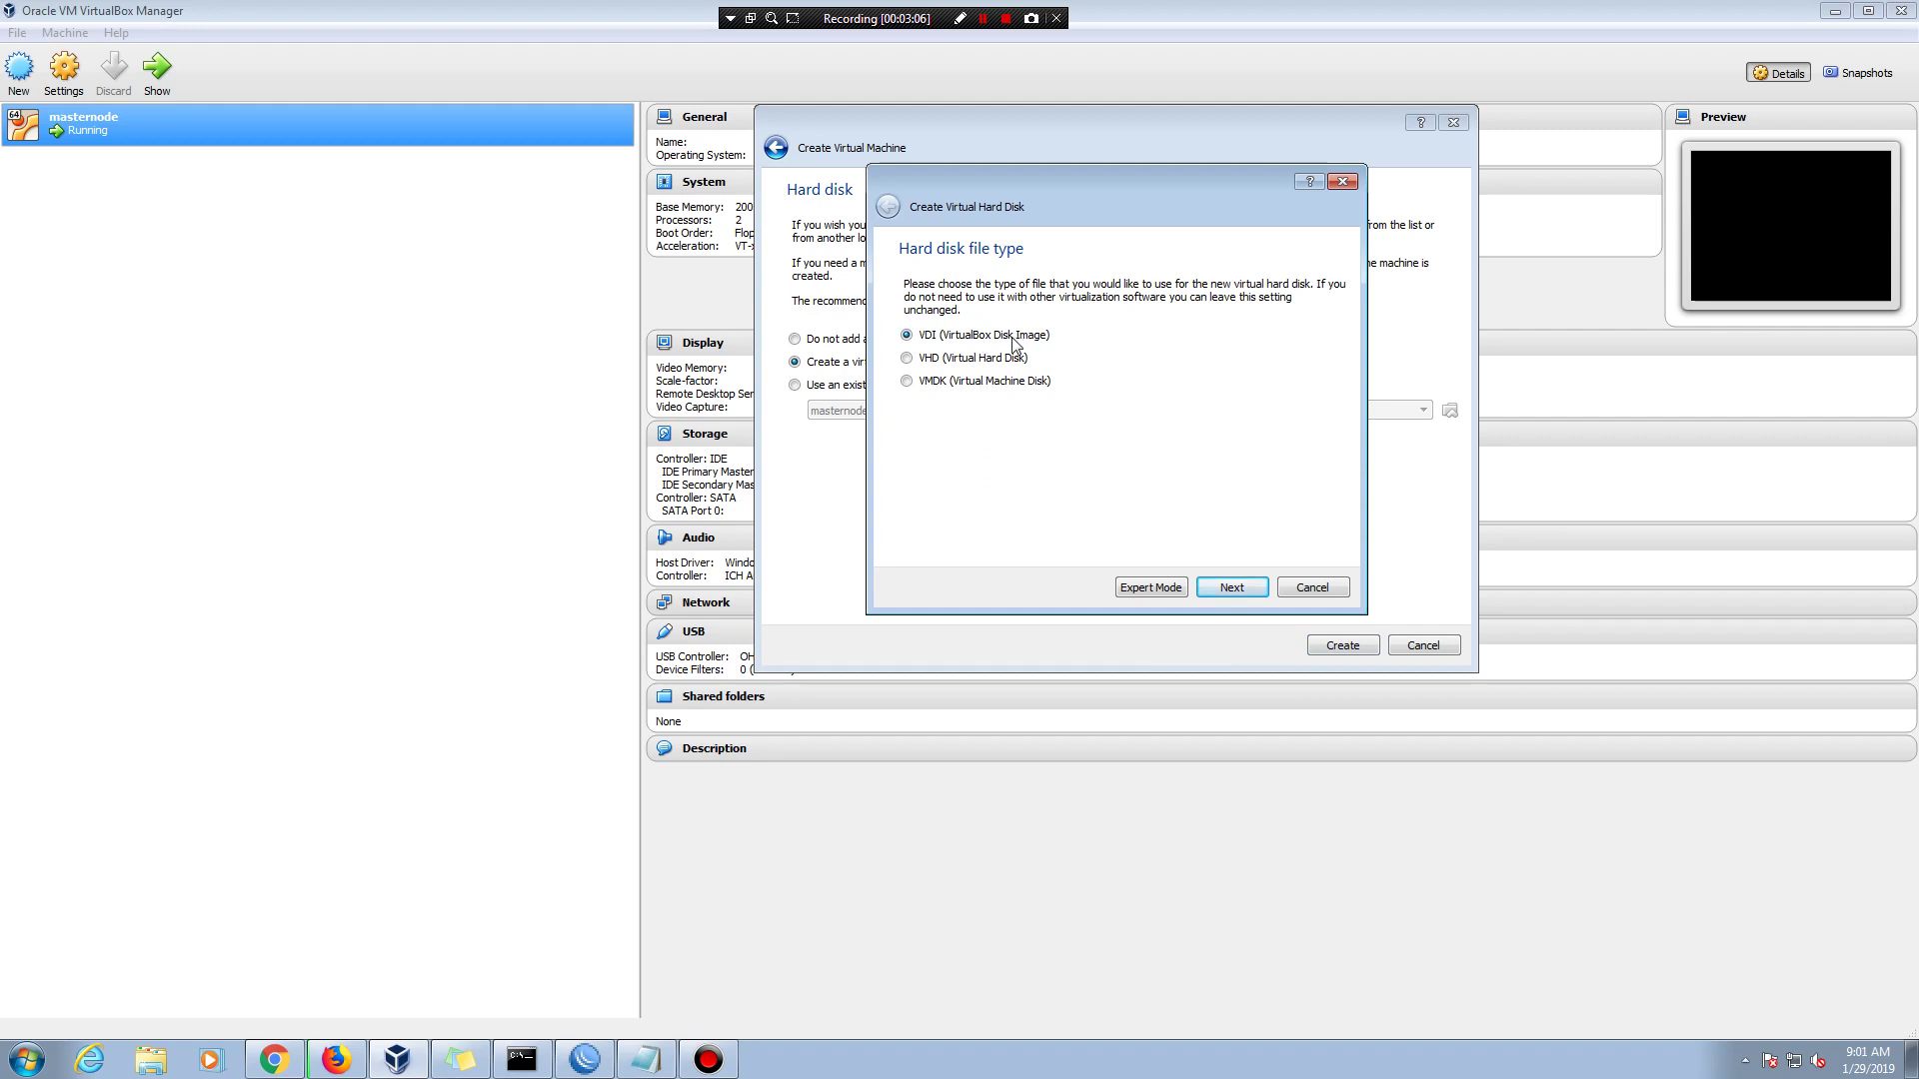
{"action": "left_click", "coordinate": [1236, 586]}
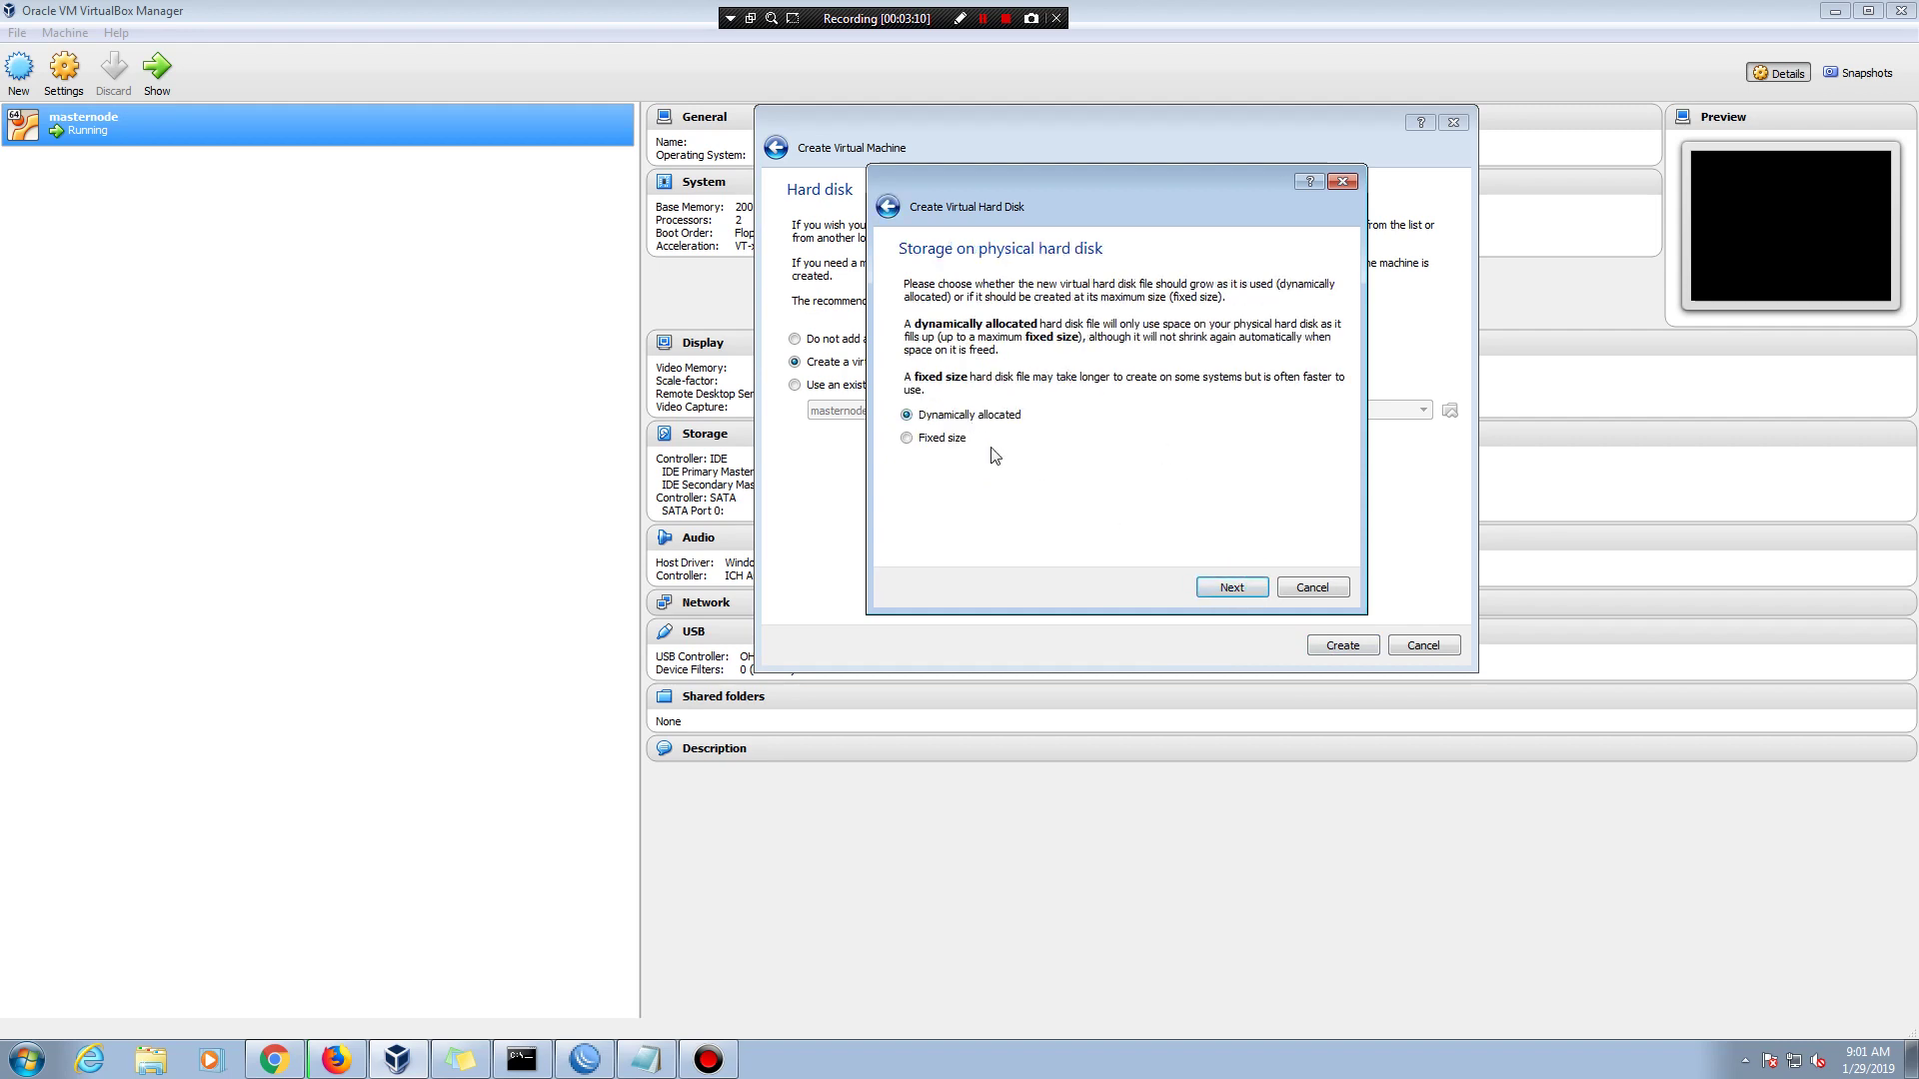
{"action": "left_click", "coordinate": [1236, 590]}
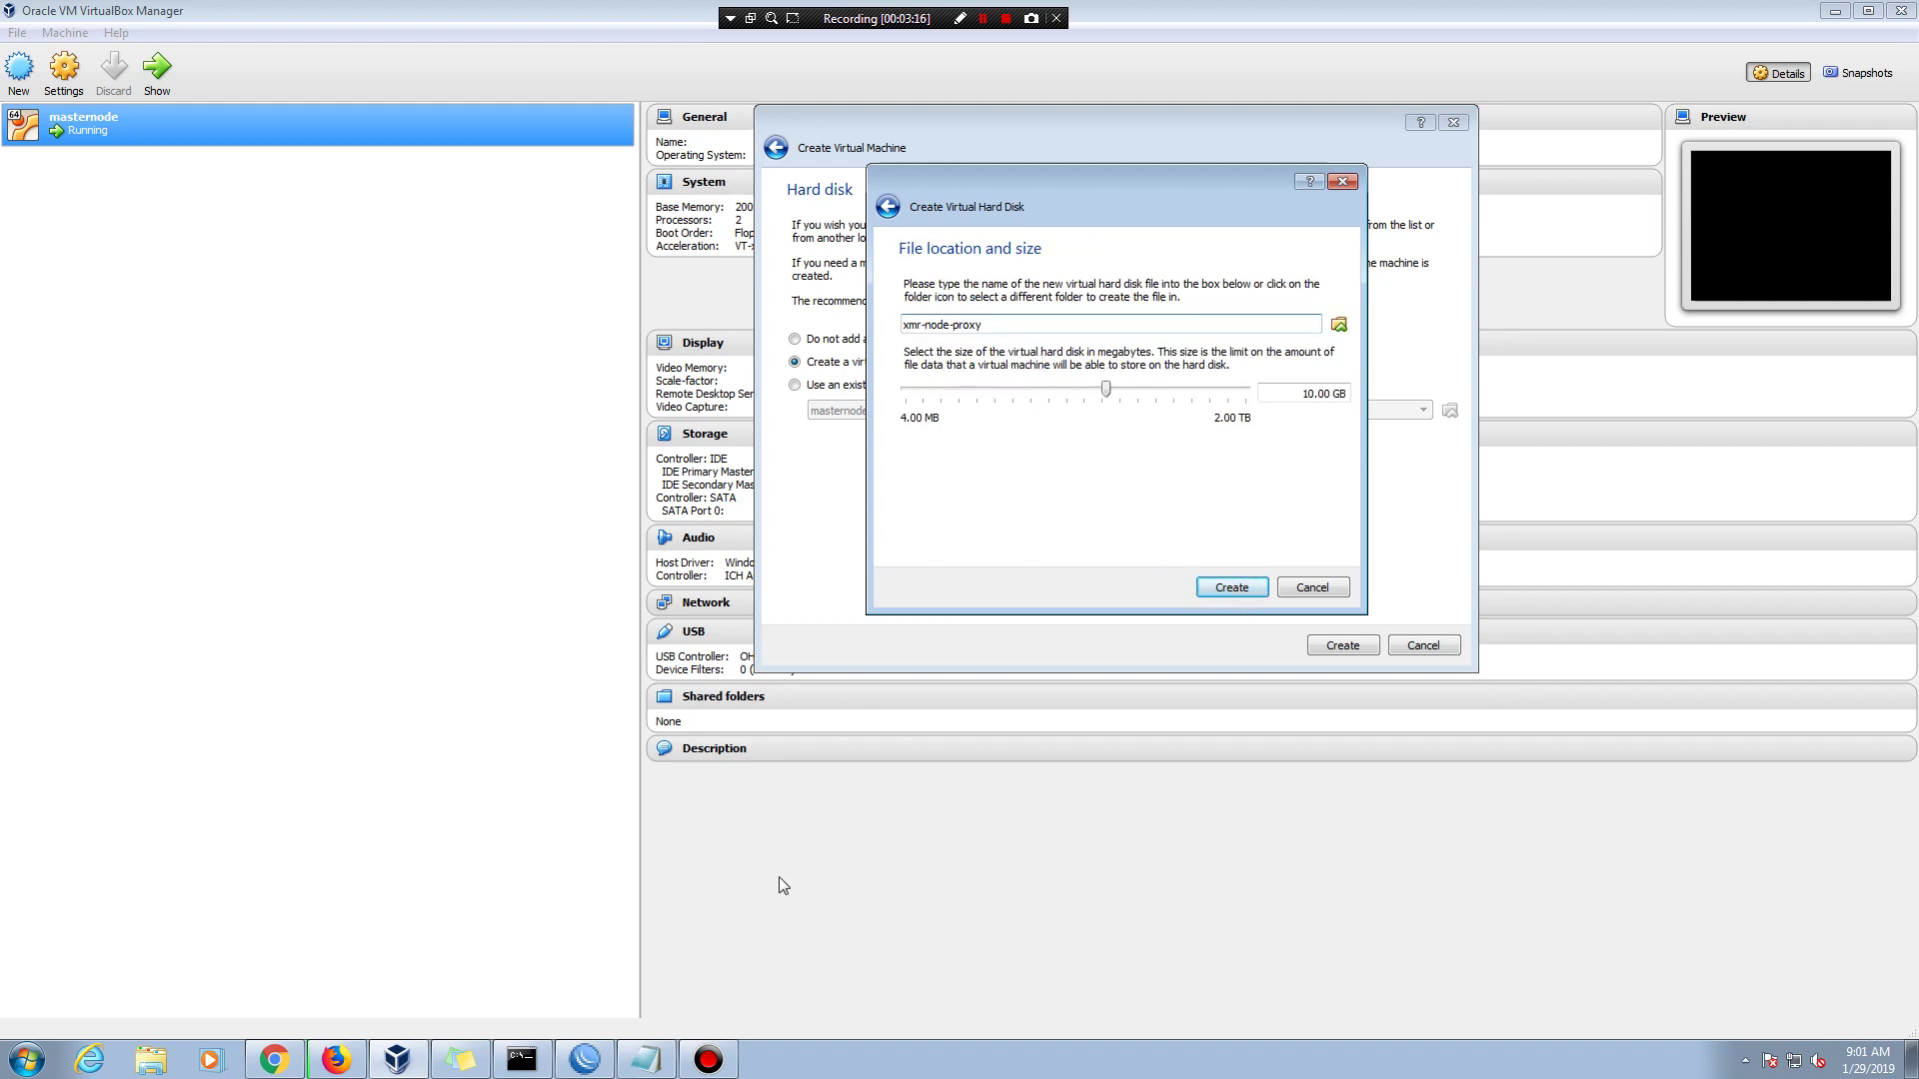
{"action": "left_click", "coordinate": [647, 1059]}
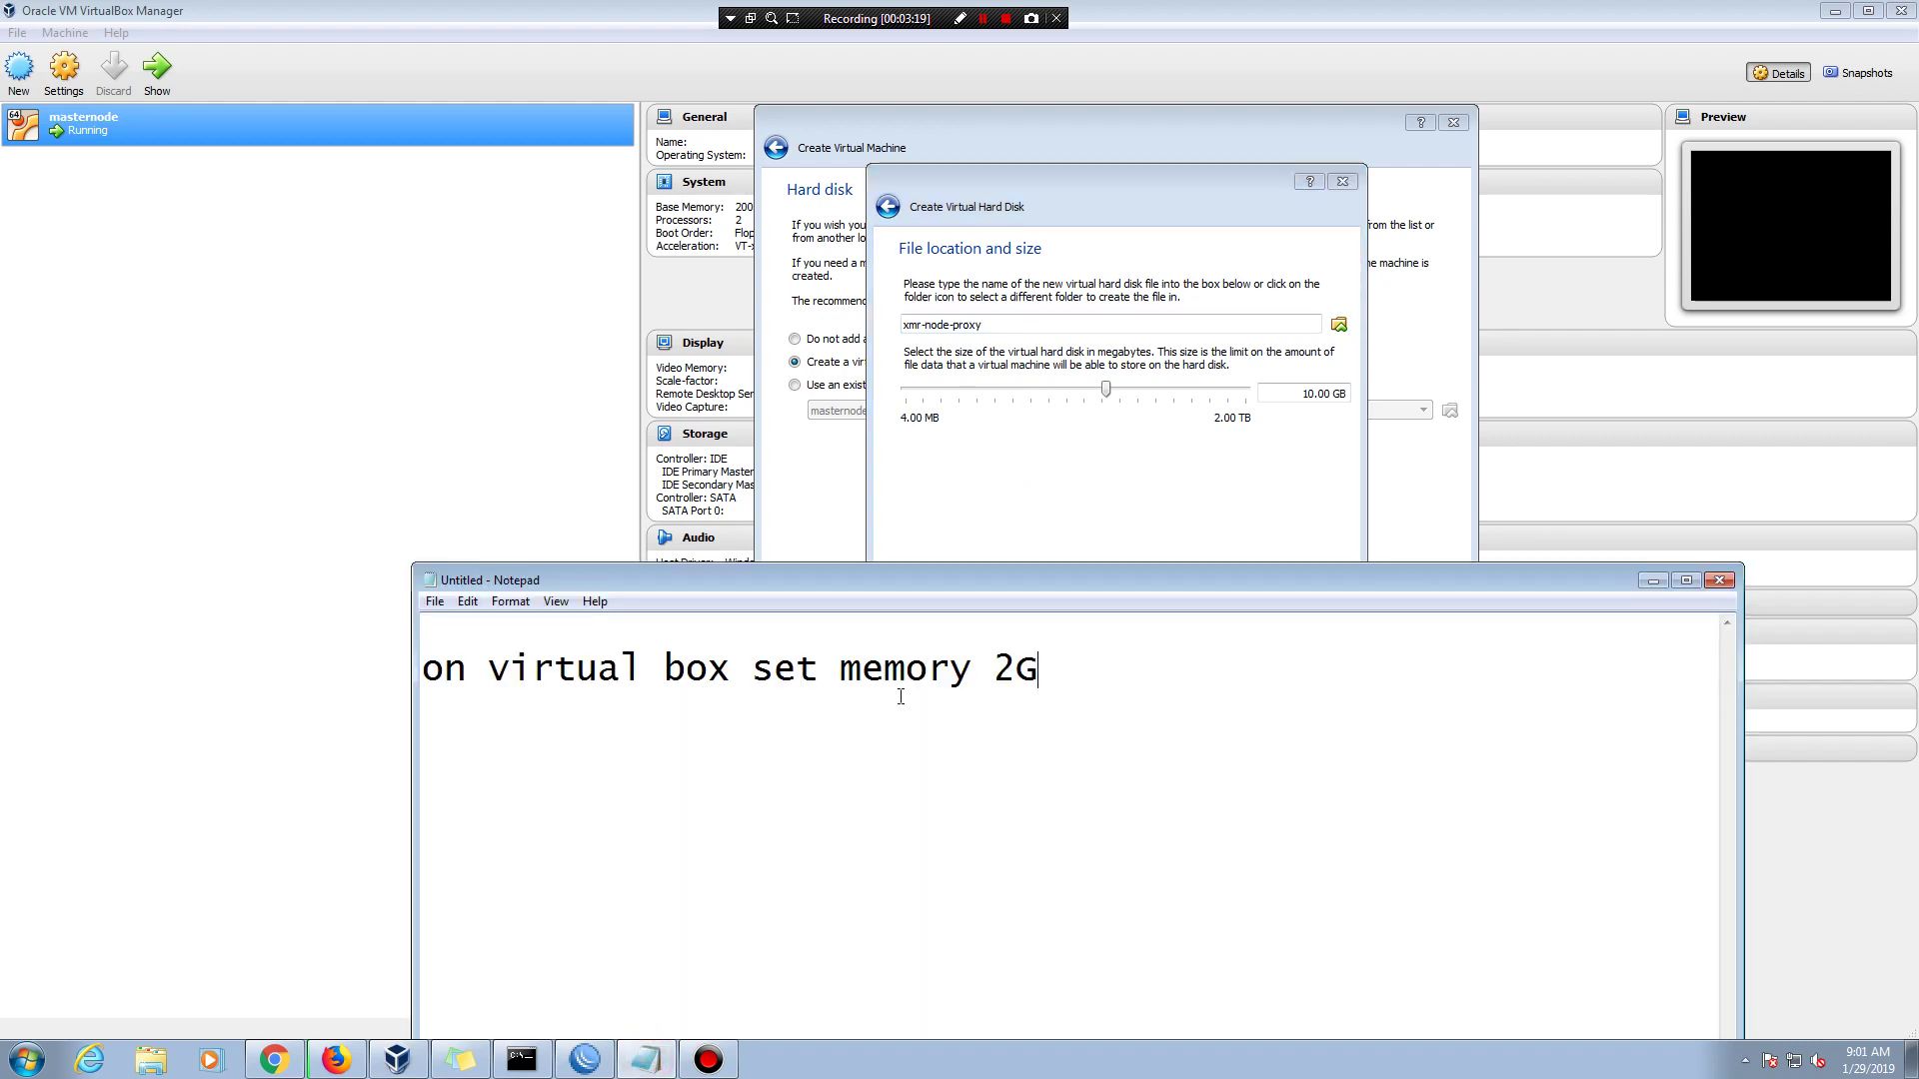
- Append ', set virtual disk 20GB' to the memory note line
{"action": "key", "text": "Return"}
{"action": "key", "text": "Return"}
{"action": "key", "text": "BackSpace"}
{"action": "type", "text": ", set"}
{"action": "type", "text": " ha"}
{"action": "type", "text": "rd"}
{"action": "key", "text": "BackSpace"}
{"action": "key", "text": "BackSpace"}
{"action": "key", "text": "BackSpace"}
{"action": "key", "text": "BackSpace"}
{"action": "type", "text": "viryal"}
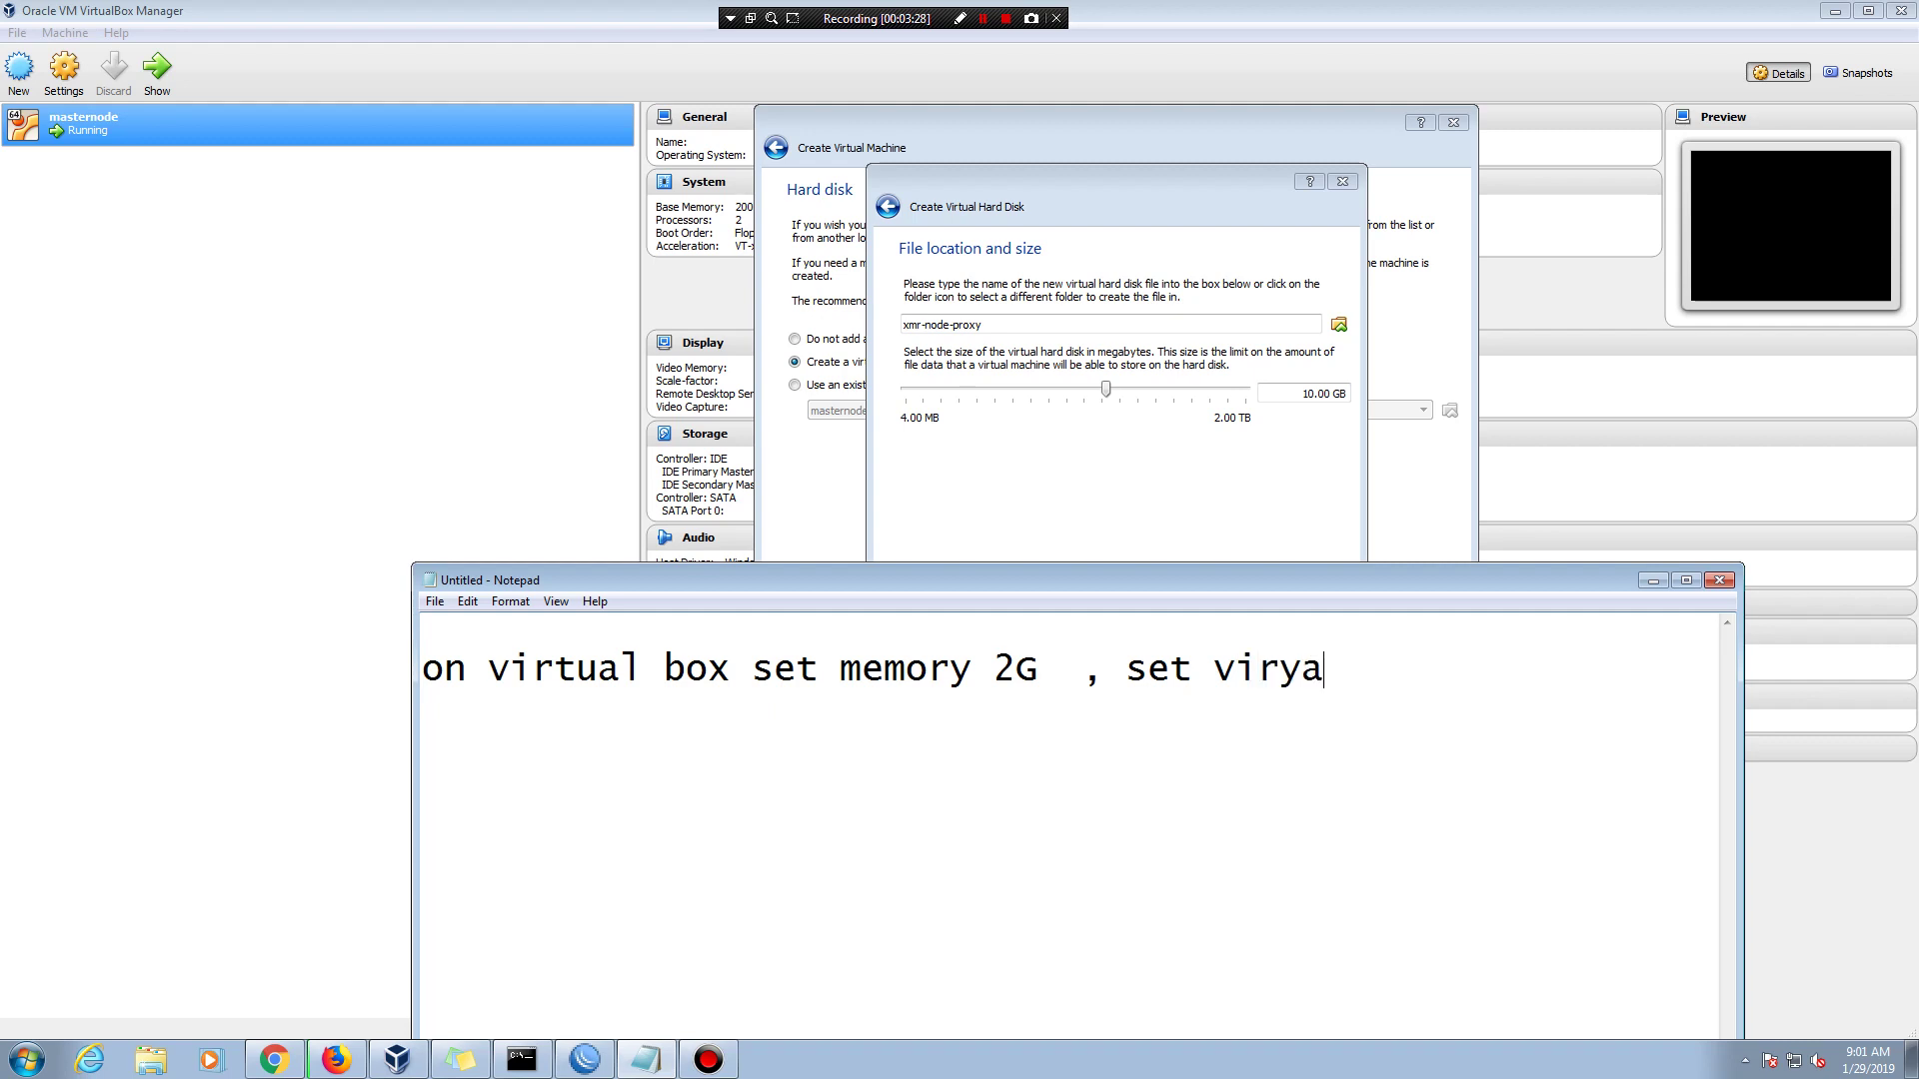
{"action": "key", "text": "BackSpace"}
{"action": "key", "text": "BackSpace"}
{"action": "key", "text": "BackSpace"}
{"action": "key", "text": "BackSpace"}
{"action": "type", "text": "tual disk"}
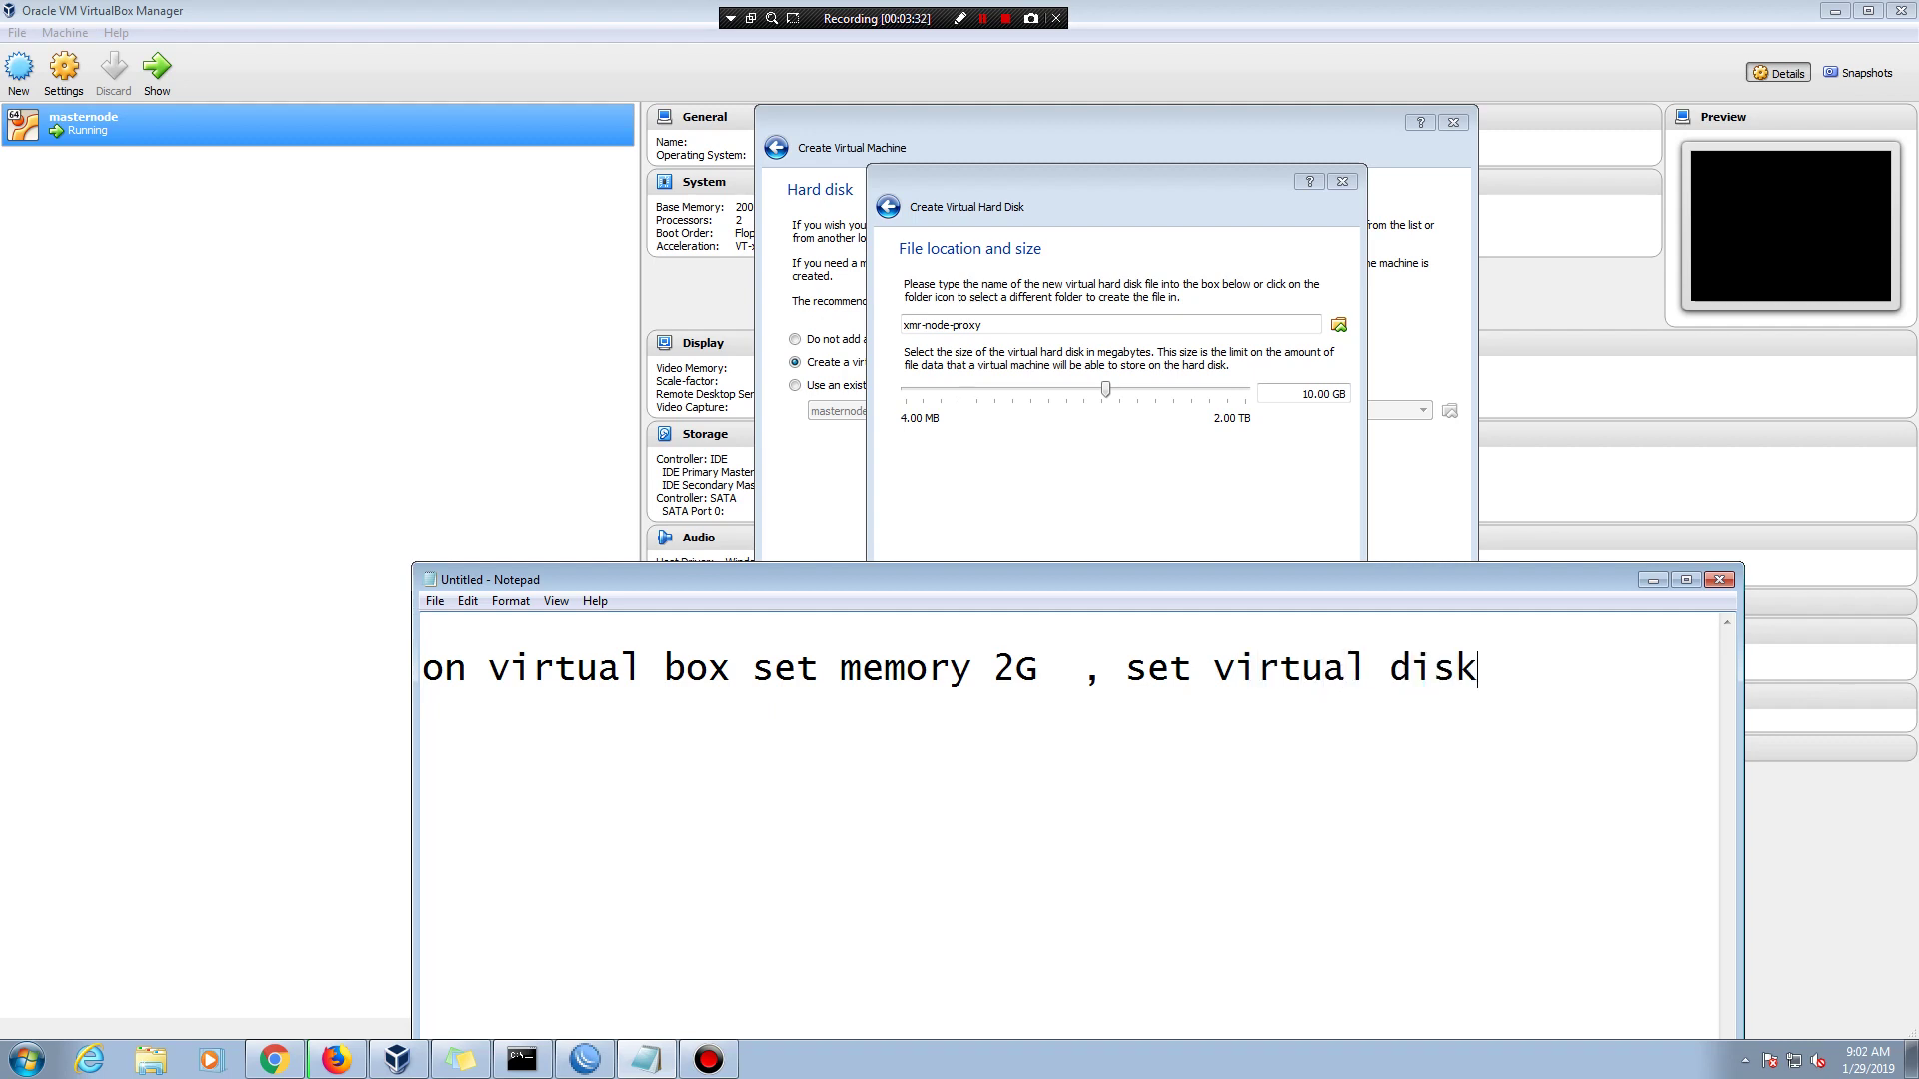
{"action": "type", "text": " 20GB"}
- Change the disk size from 10.00 to 20.00 GB and finish creating the VM
{"action": "left_click", "coordinate": [1655, 582]}
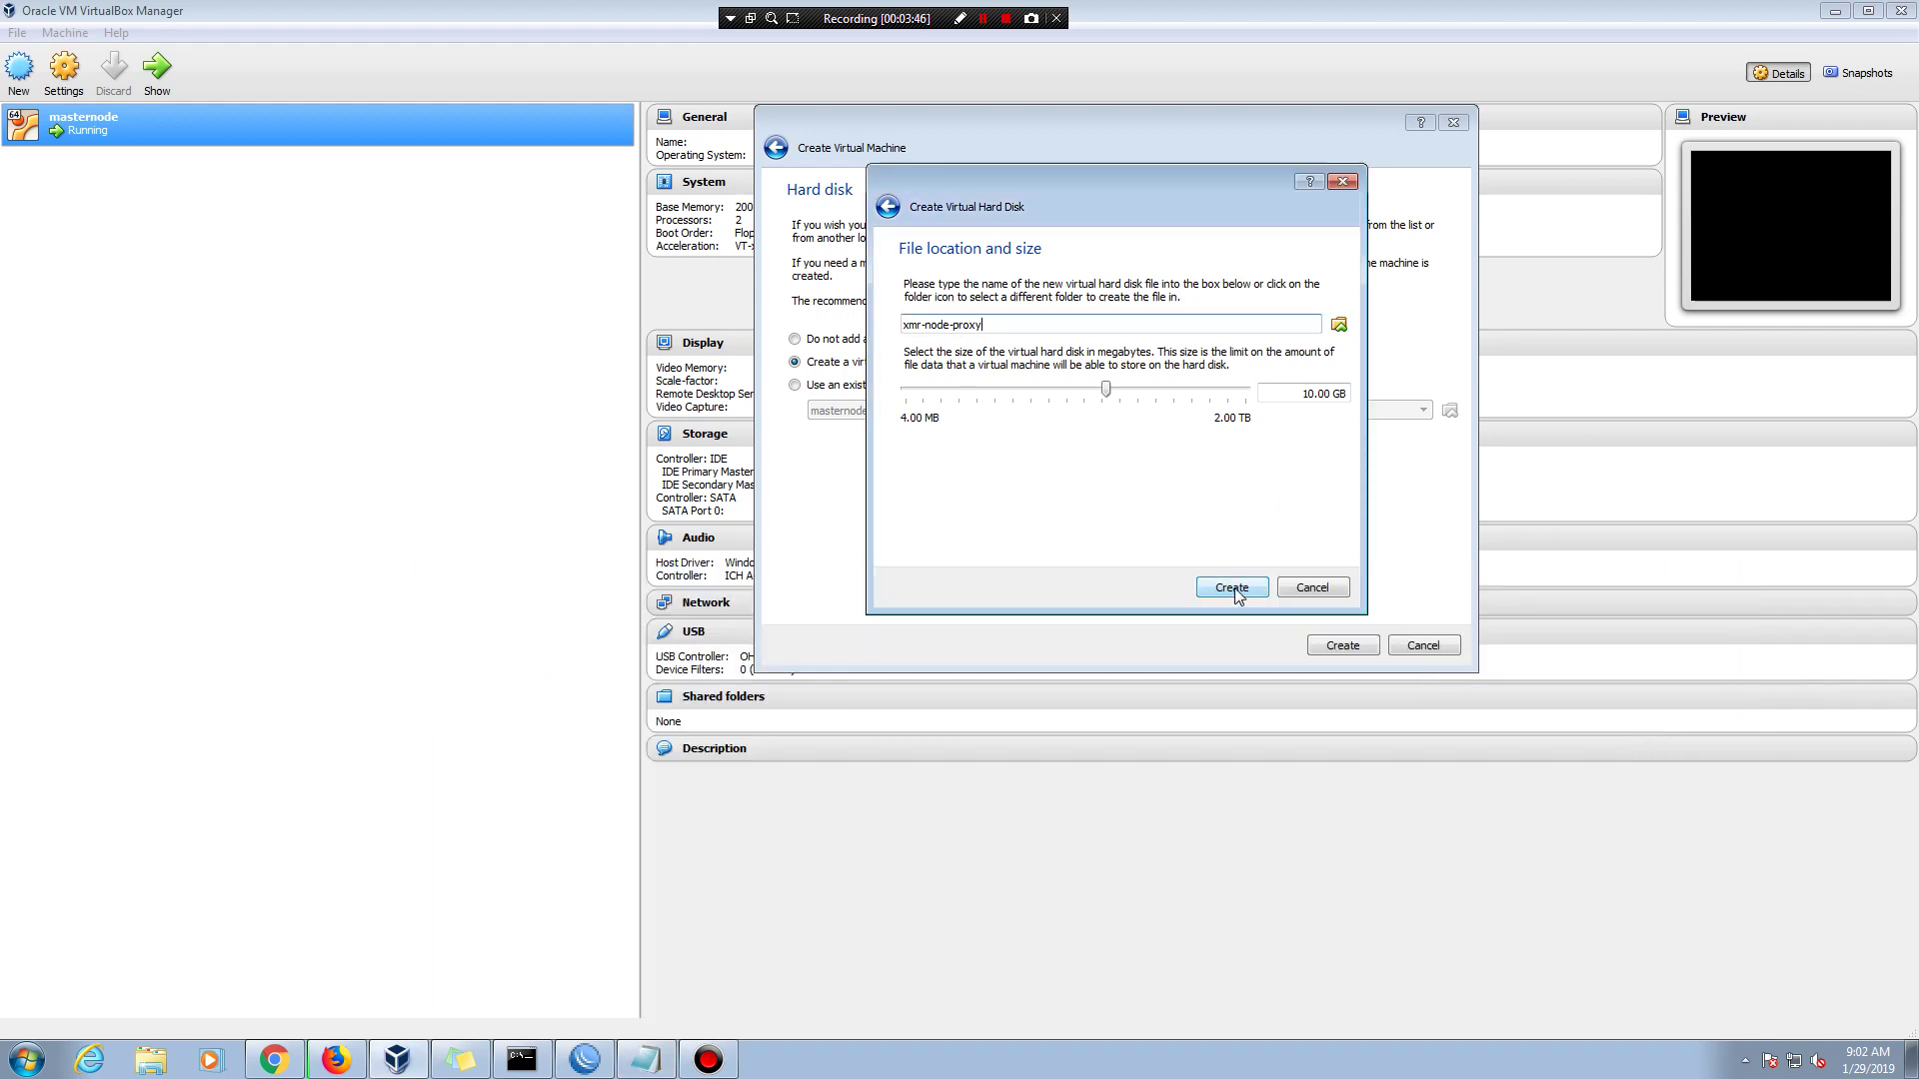
{"action": "left_click", "coordinate": [1306, 393]}
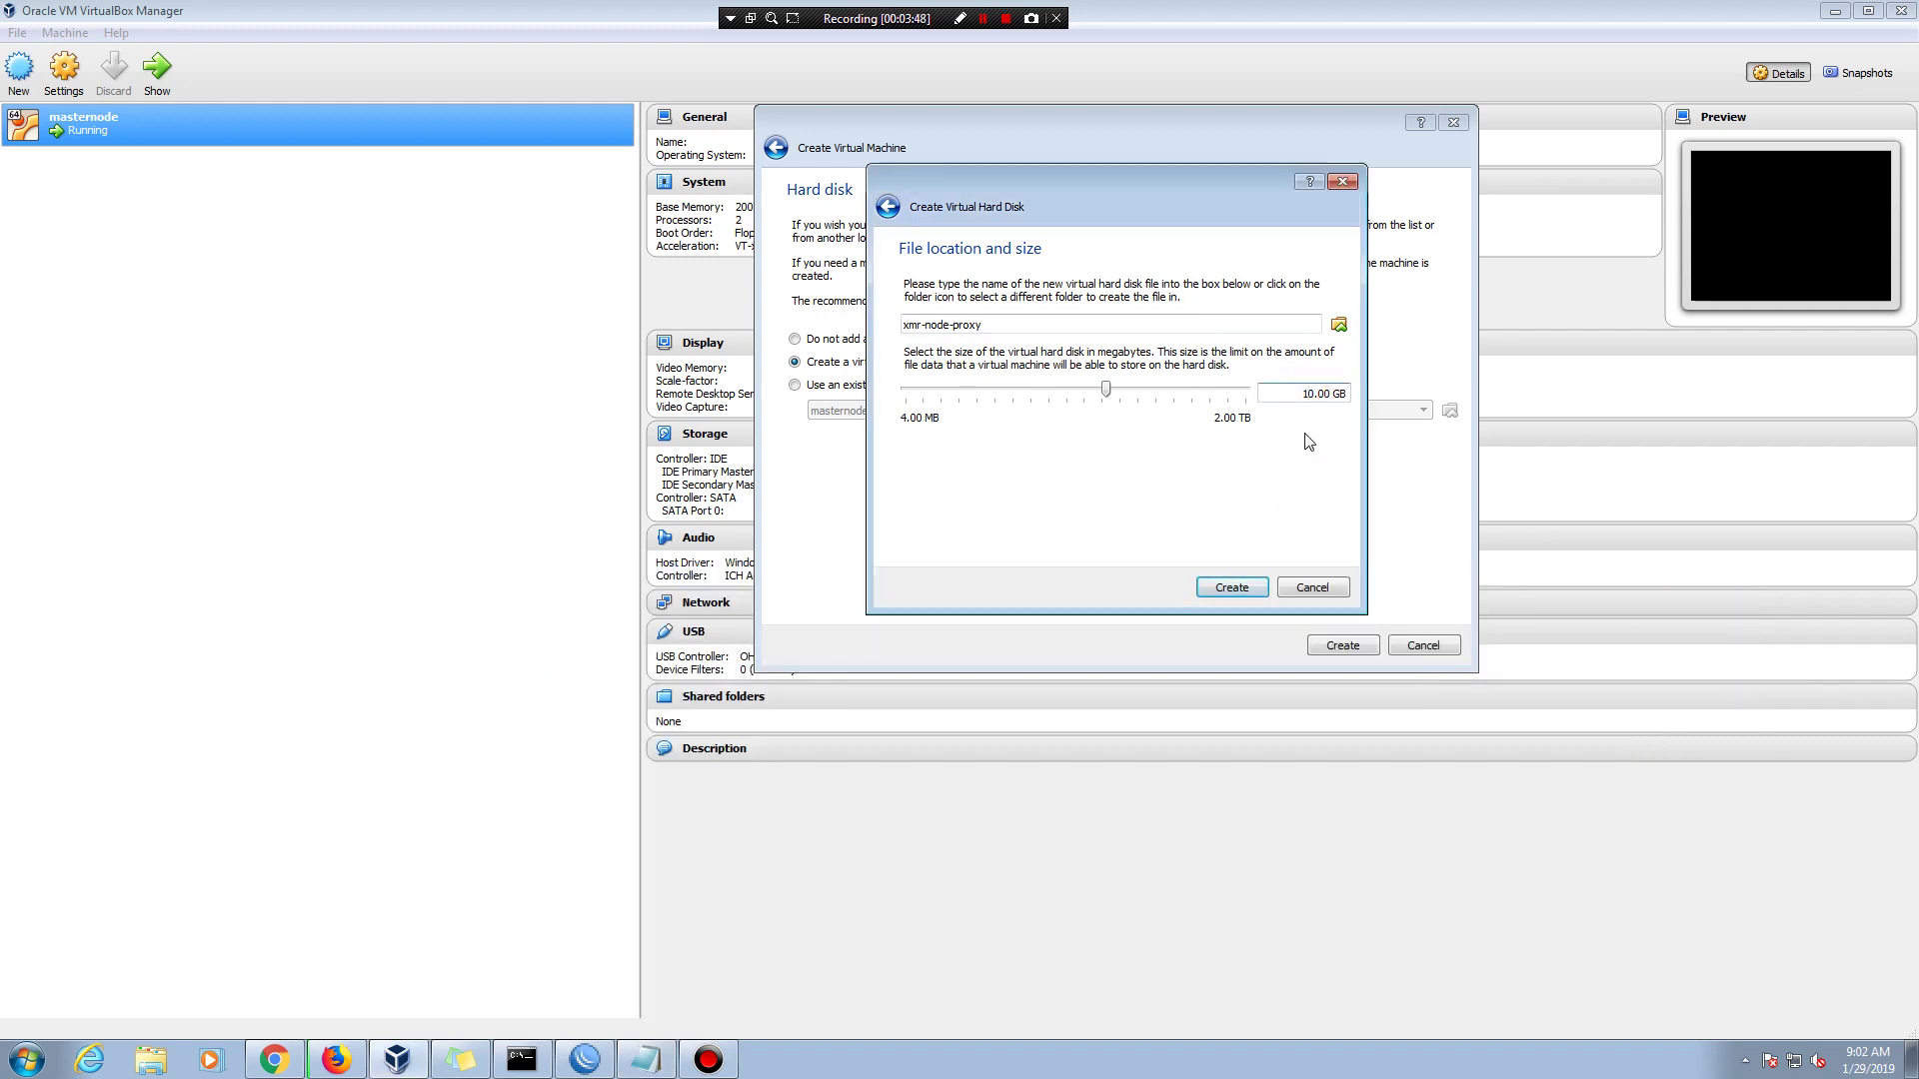
{"action": "key", "text": "BackSpace"}
{"action": "type", "text": "2"}
{"action": "left_click", "coordinate": [1238, 590]}
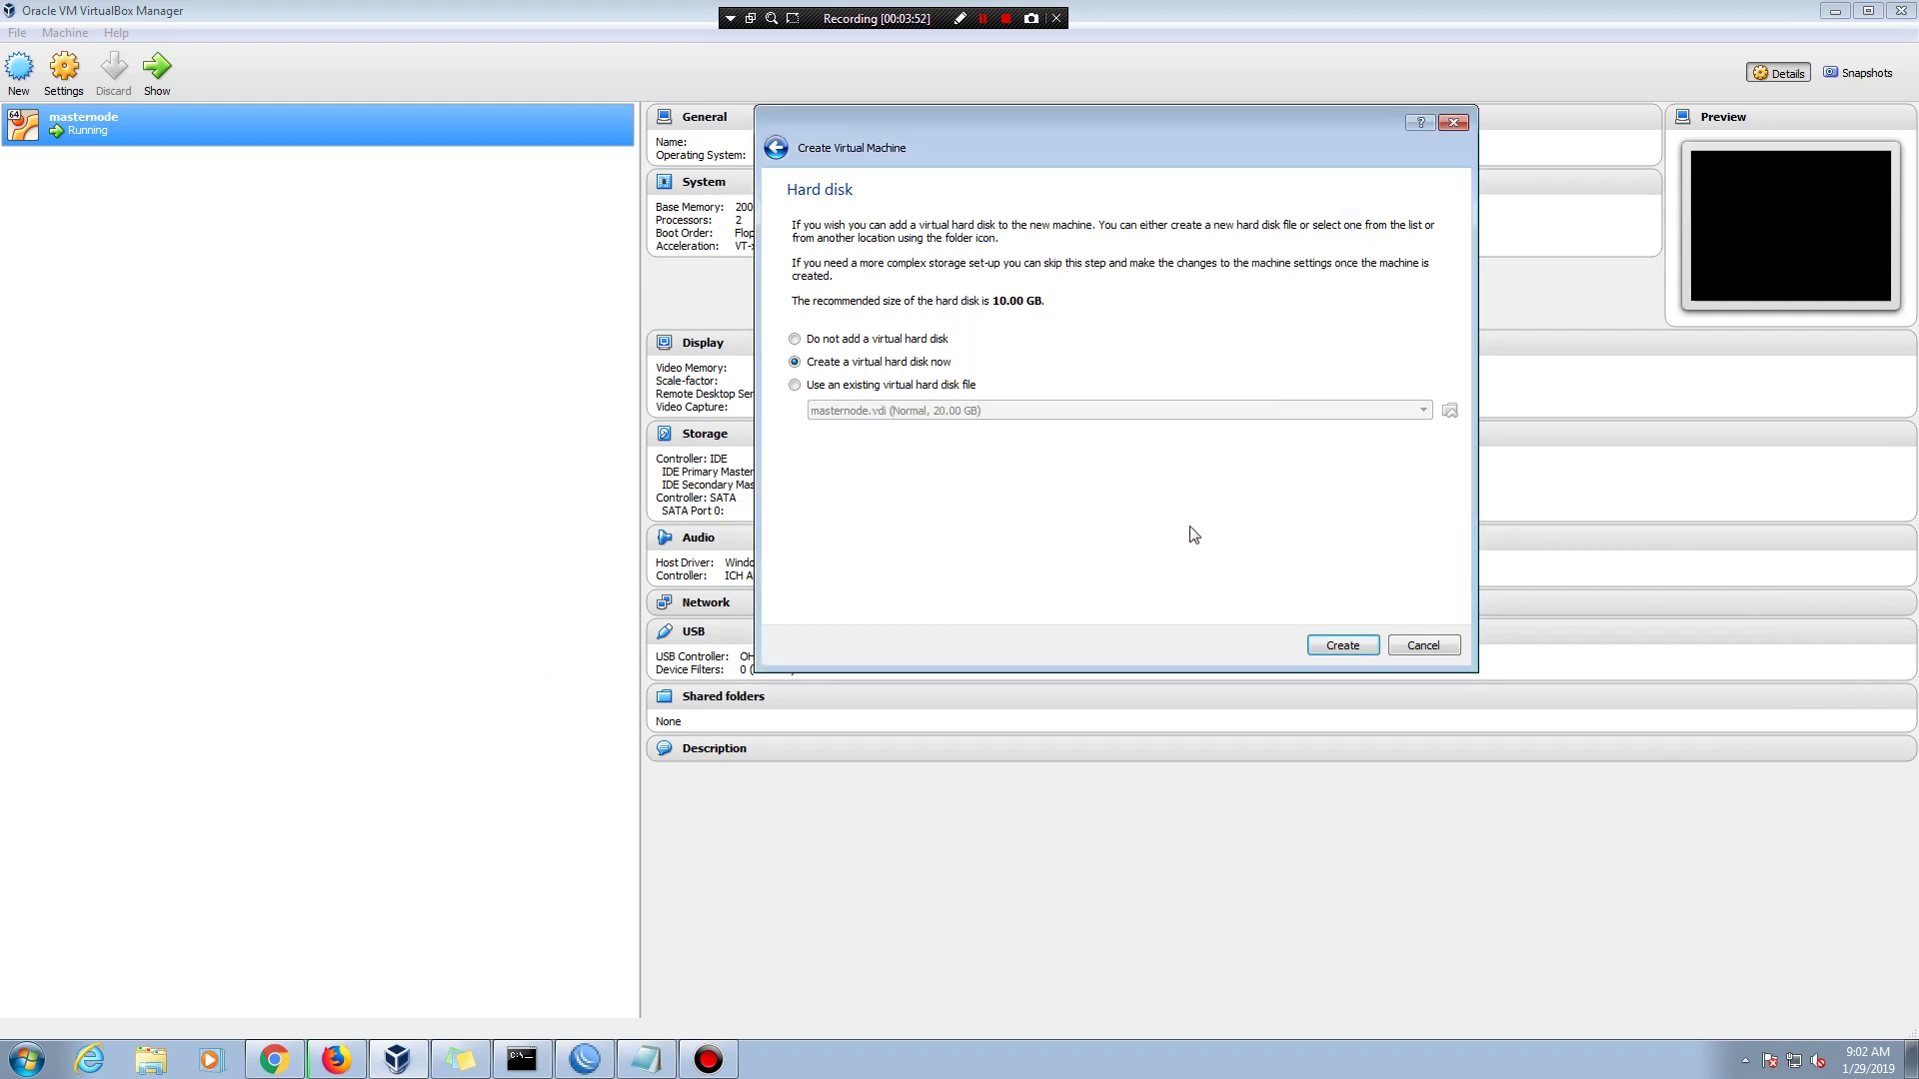
{"action": "left_click", "coordinate": [1340, 647]}
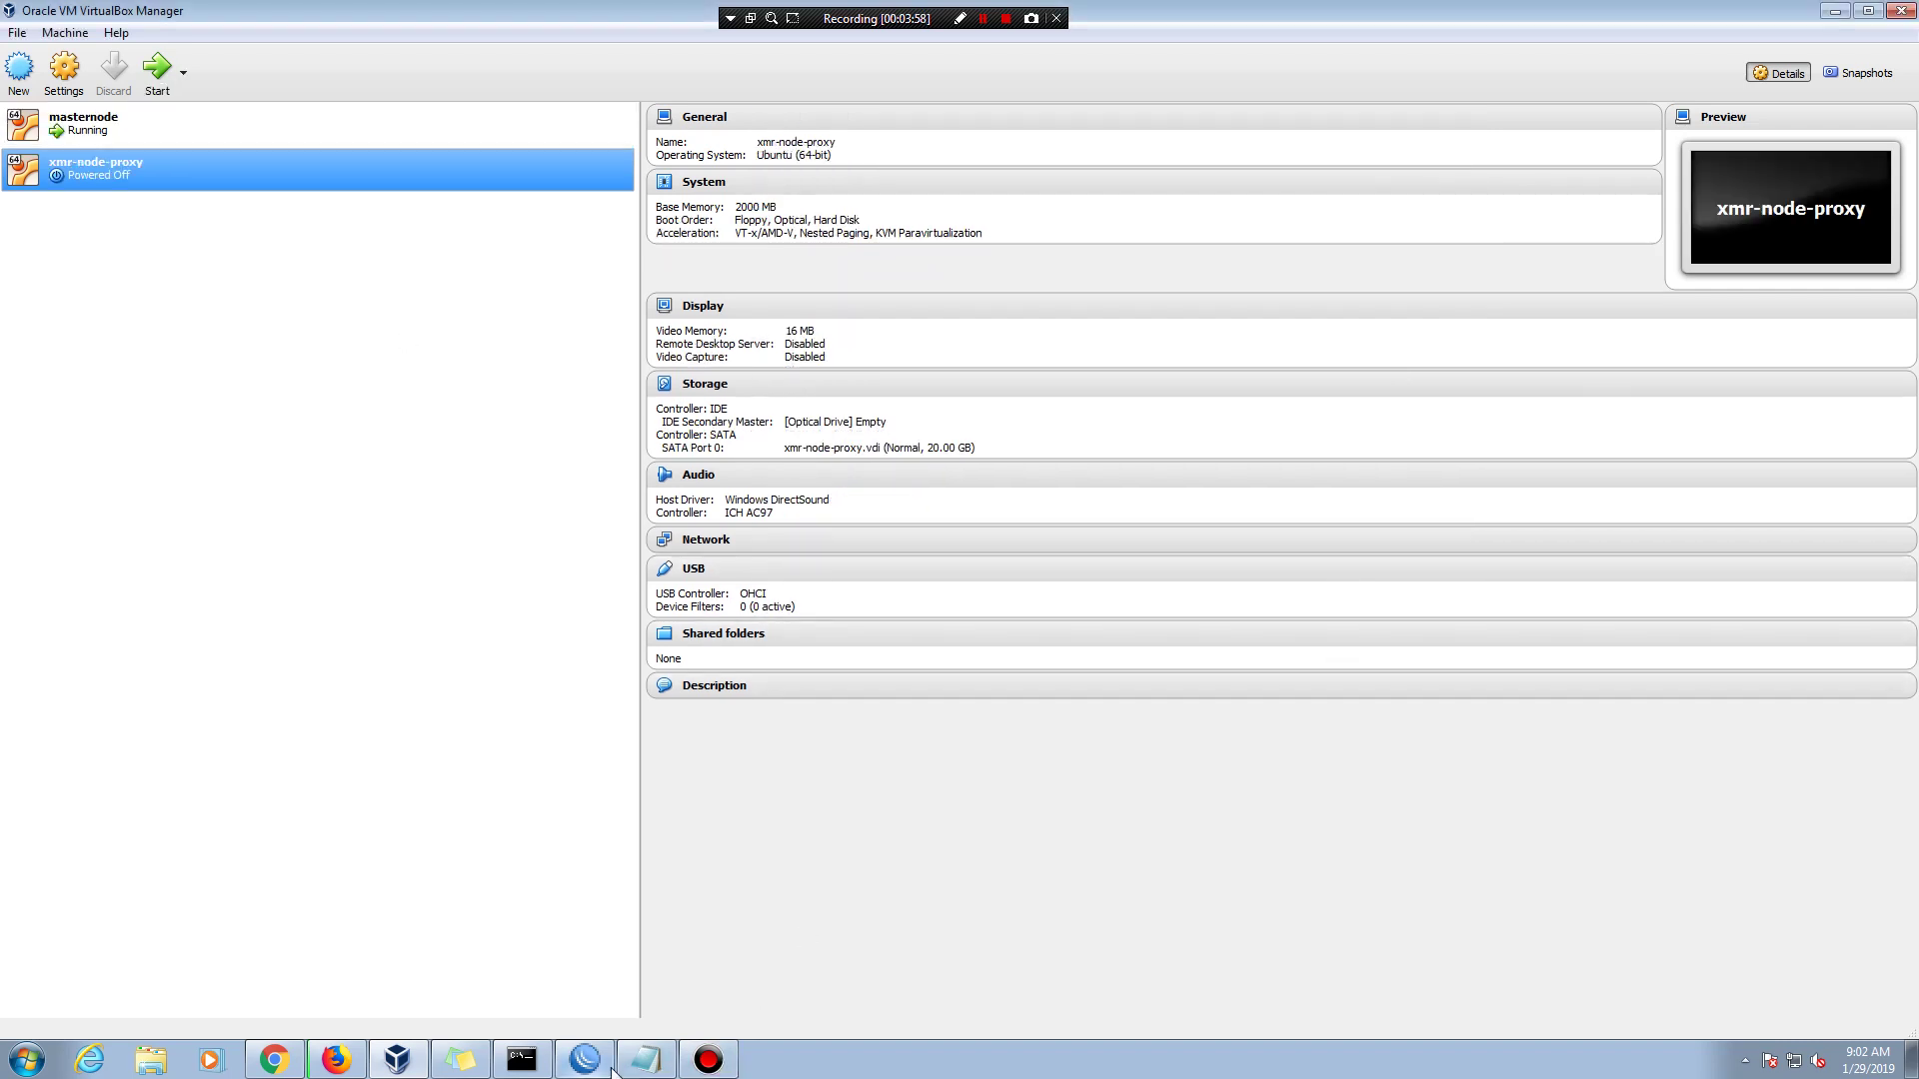
- Review xmr-node-proxy's System, Processor, Display and Storage settings
{"action": "left_click", "coordinate": [68, 88]}
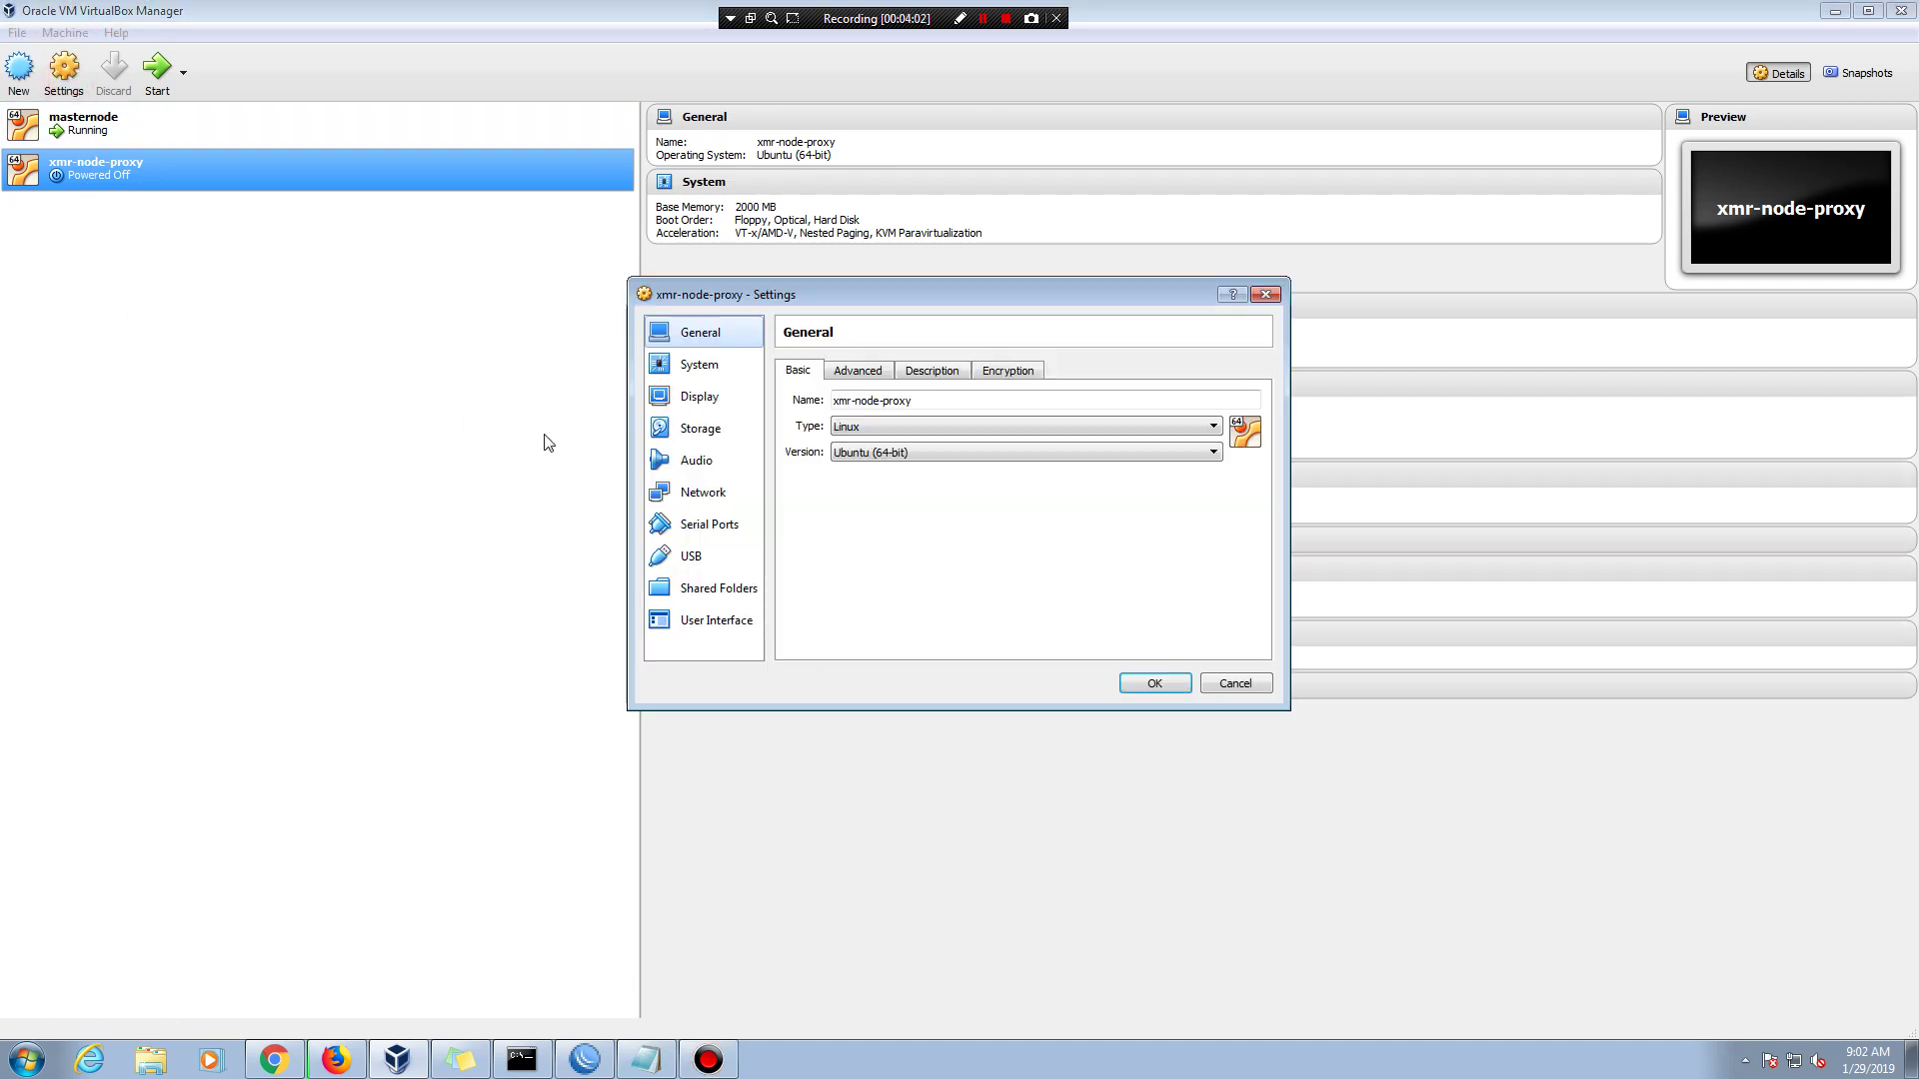
{"action": "left_click", "coordinate": [705, 370]}
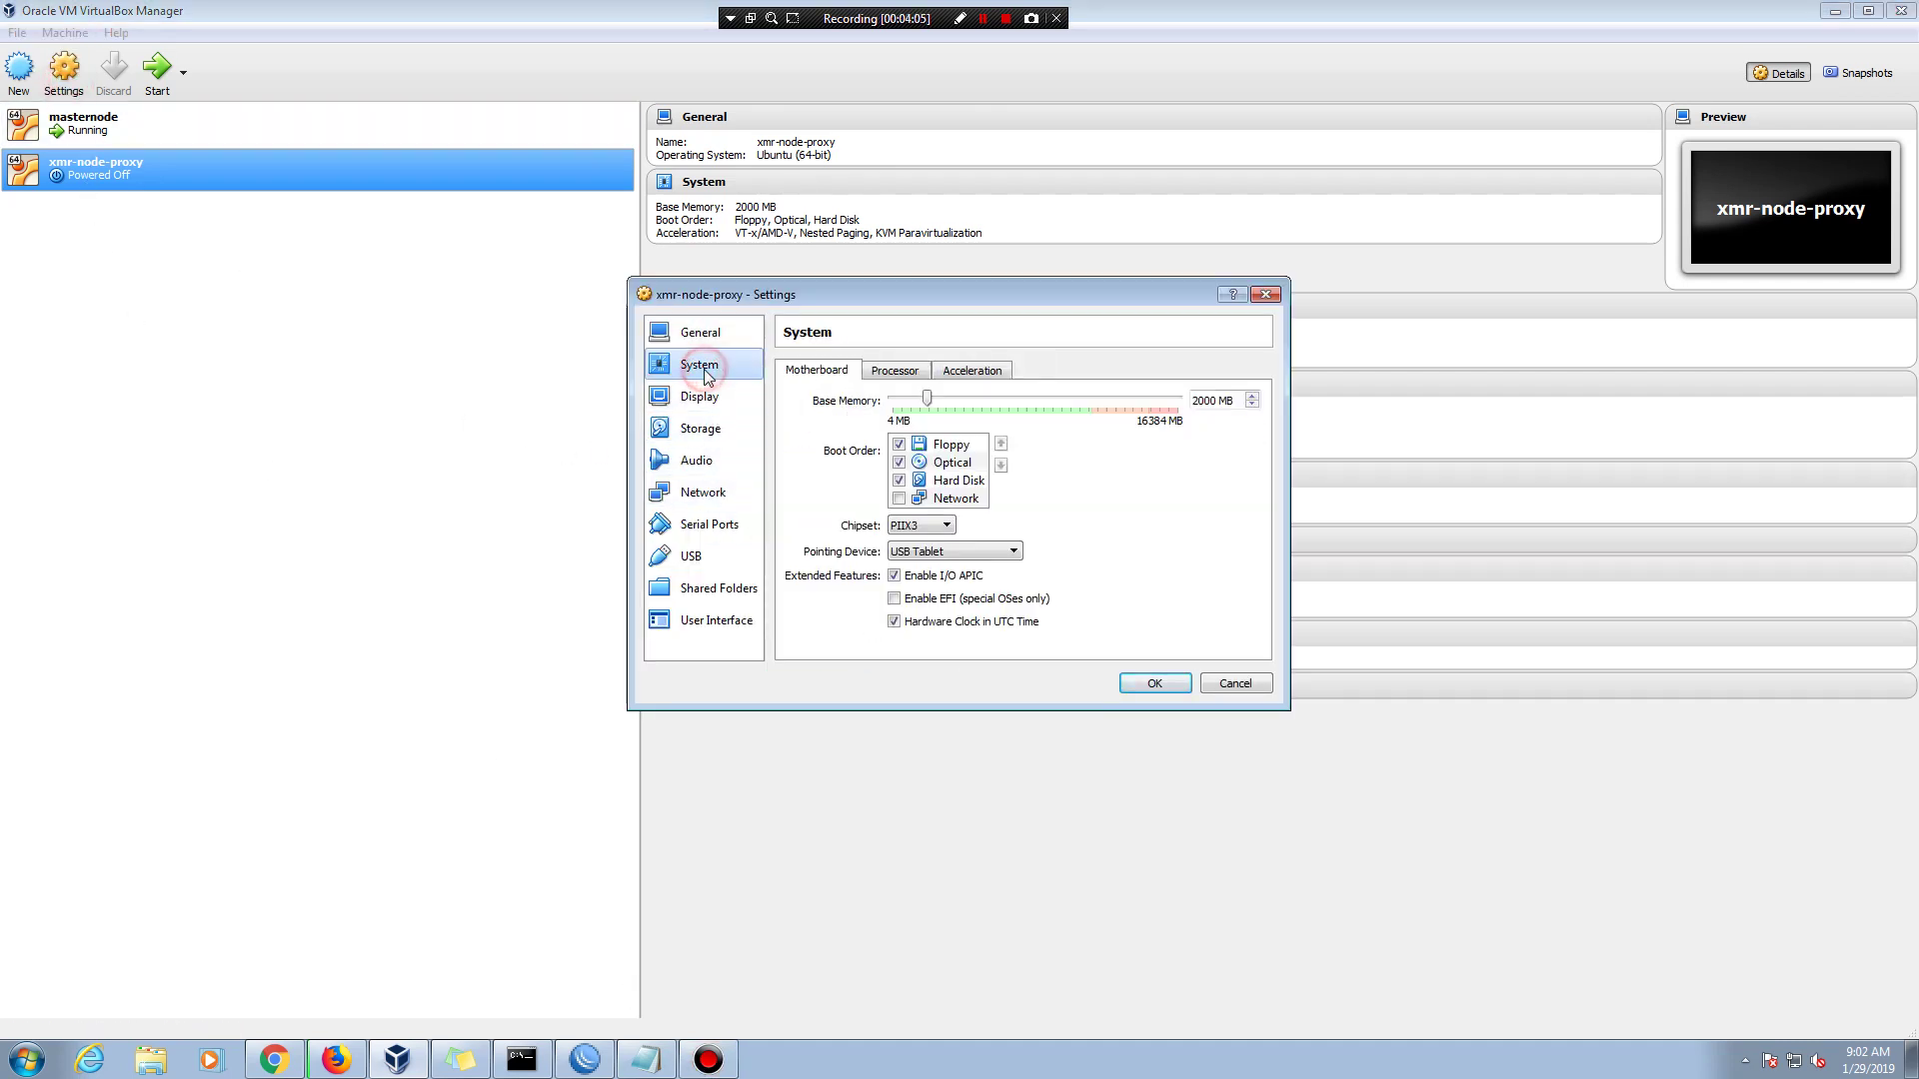
{"action": "left_click", "coordinate": [879, 370]}
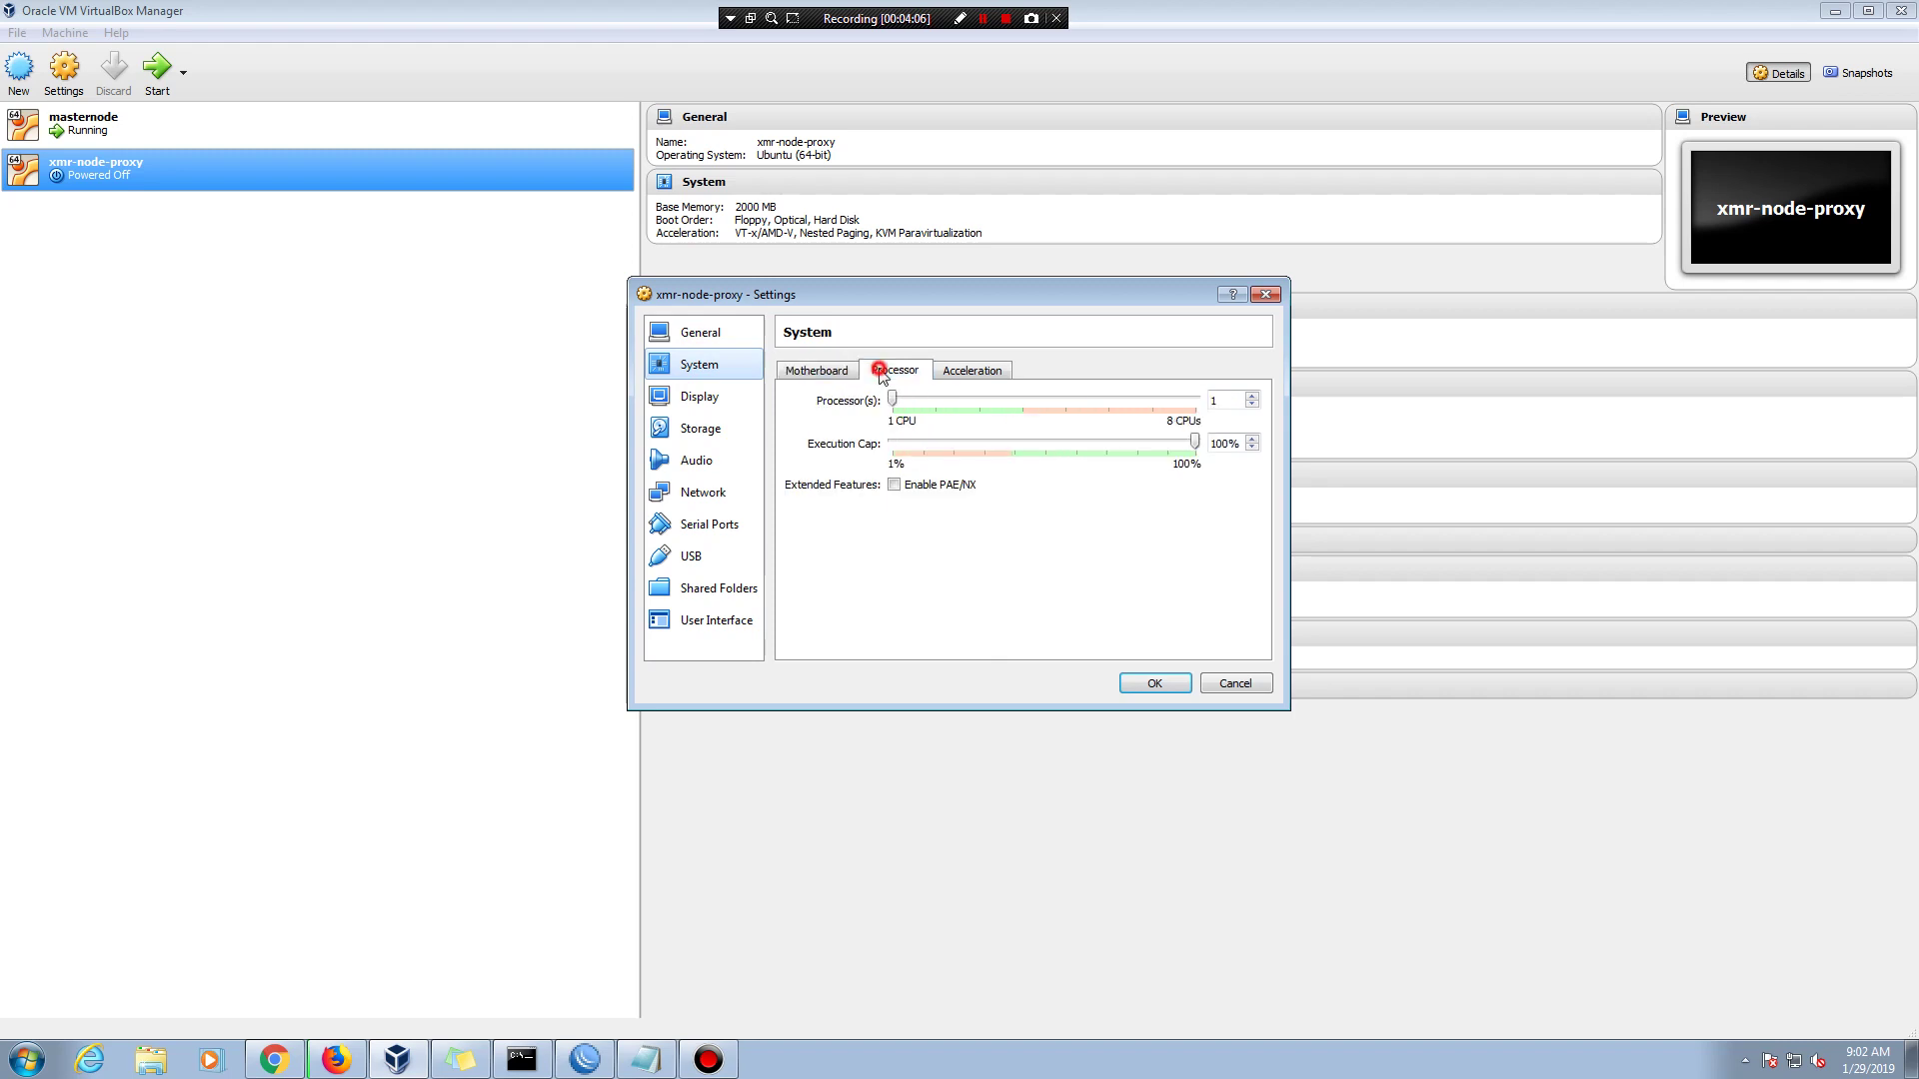
{"action": "left_click", "coordinate": [822, 370]}
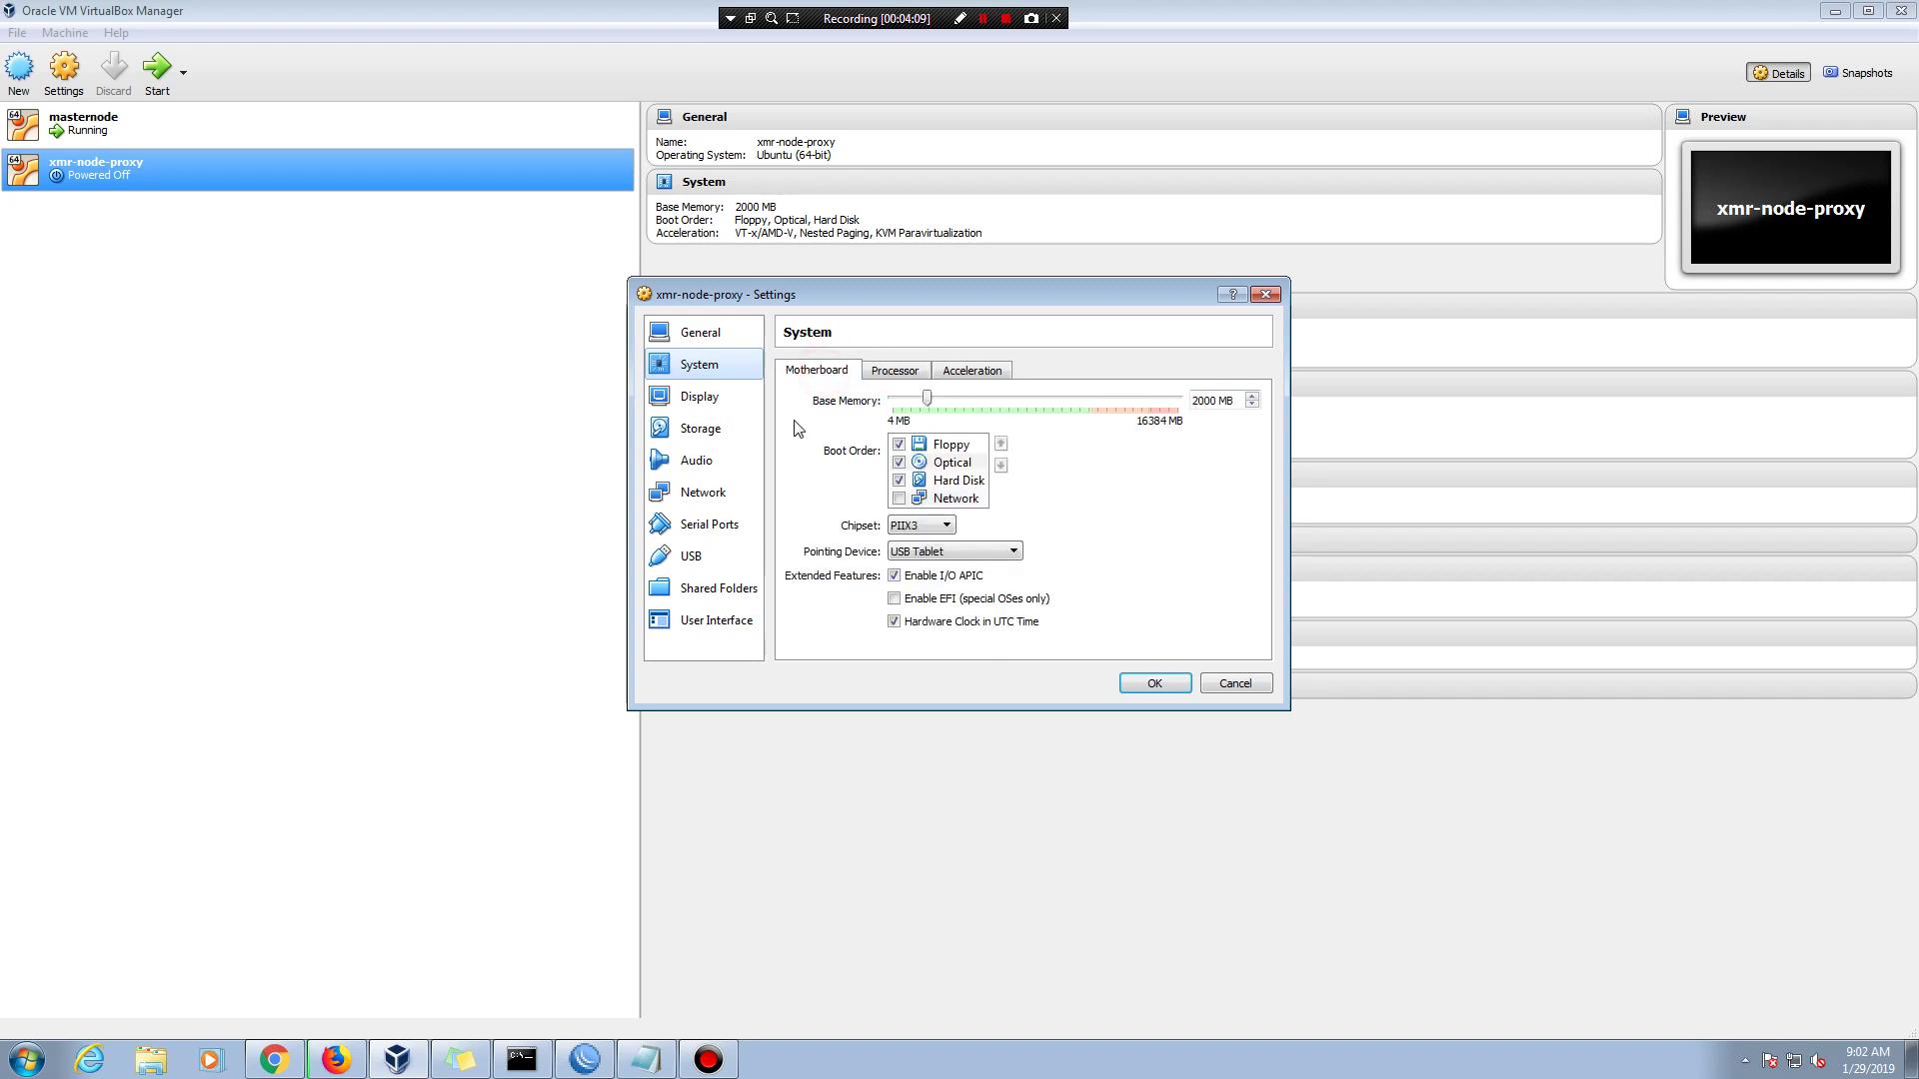
{"action": "left_click", "coordinate": [700, 396]}
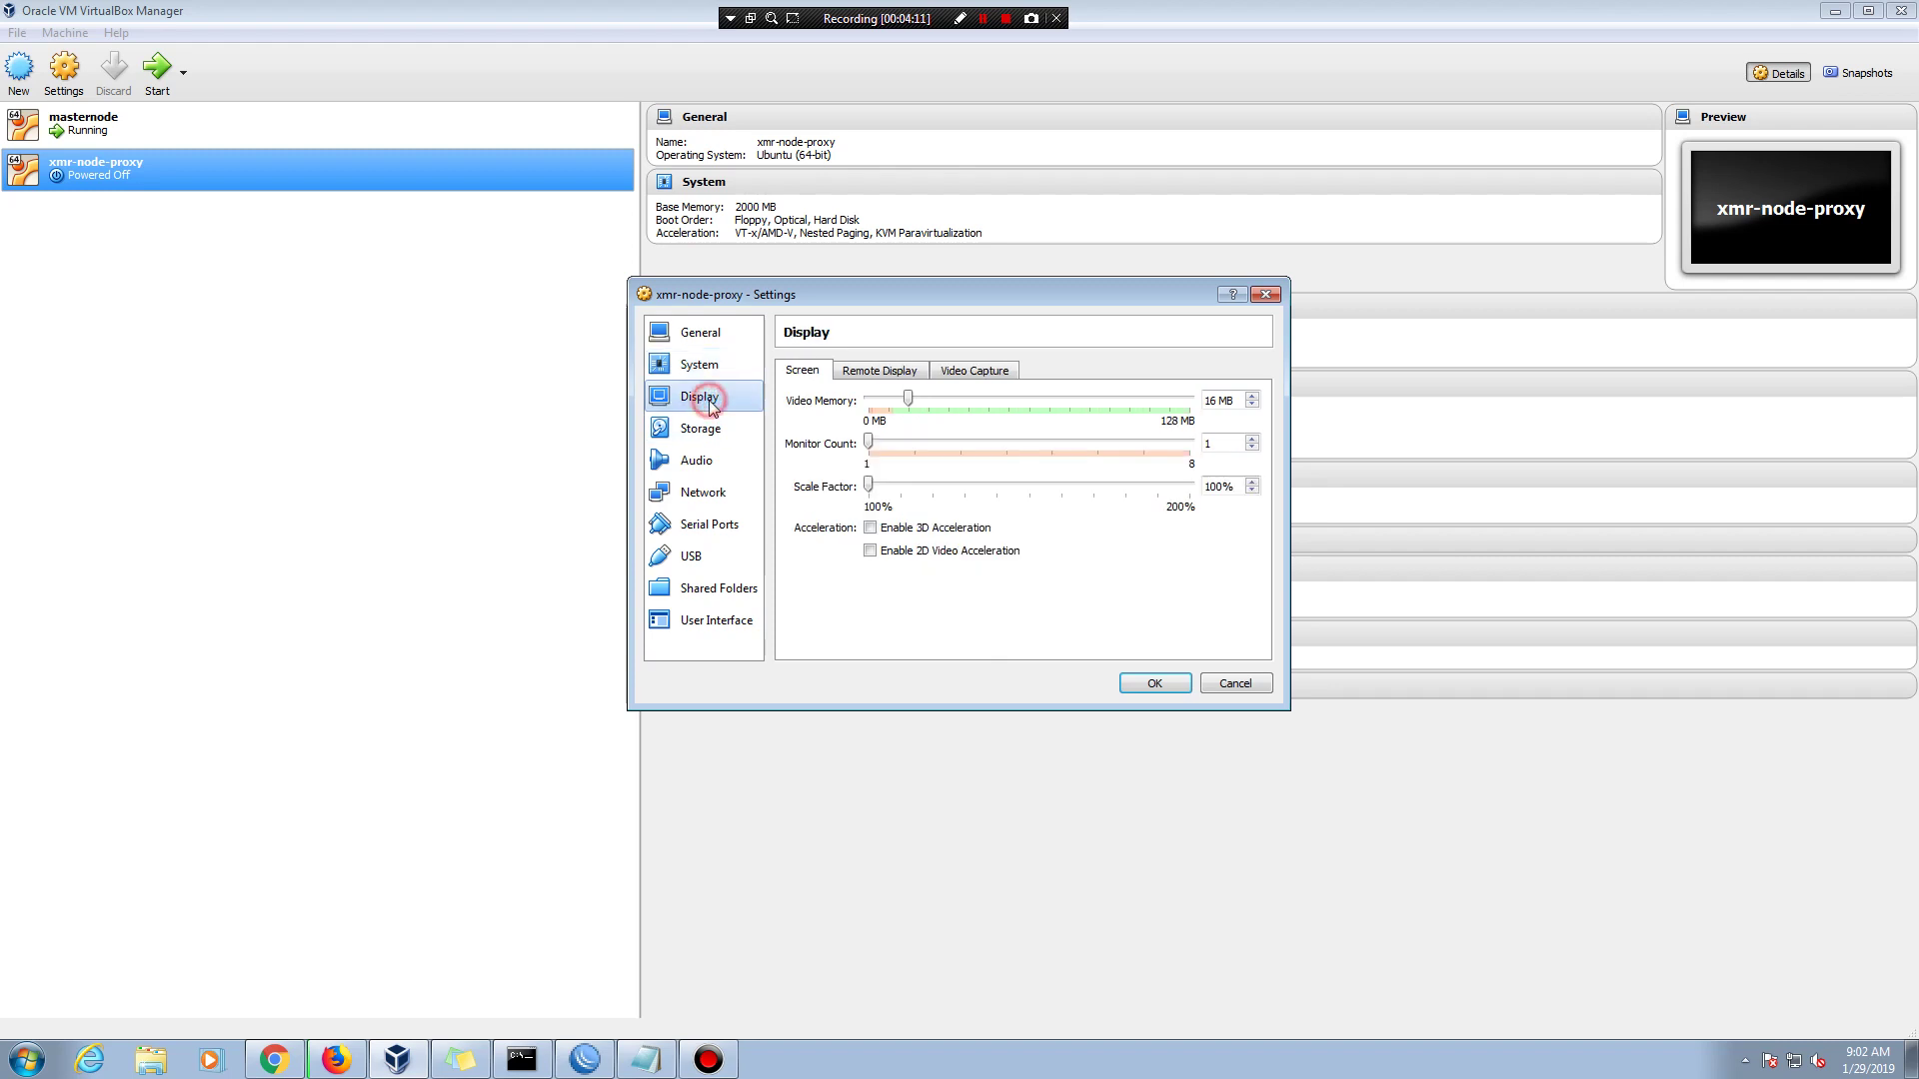
{"action": "left_click", "coordinate": [708, 422]}
- Open the Network settings and start a note line 'set network to'
{"action": "left_click", "coordinate": [699, 460]}
{"action": "left_click", "coordinate": [703, 491]}
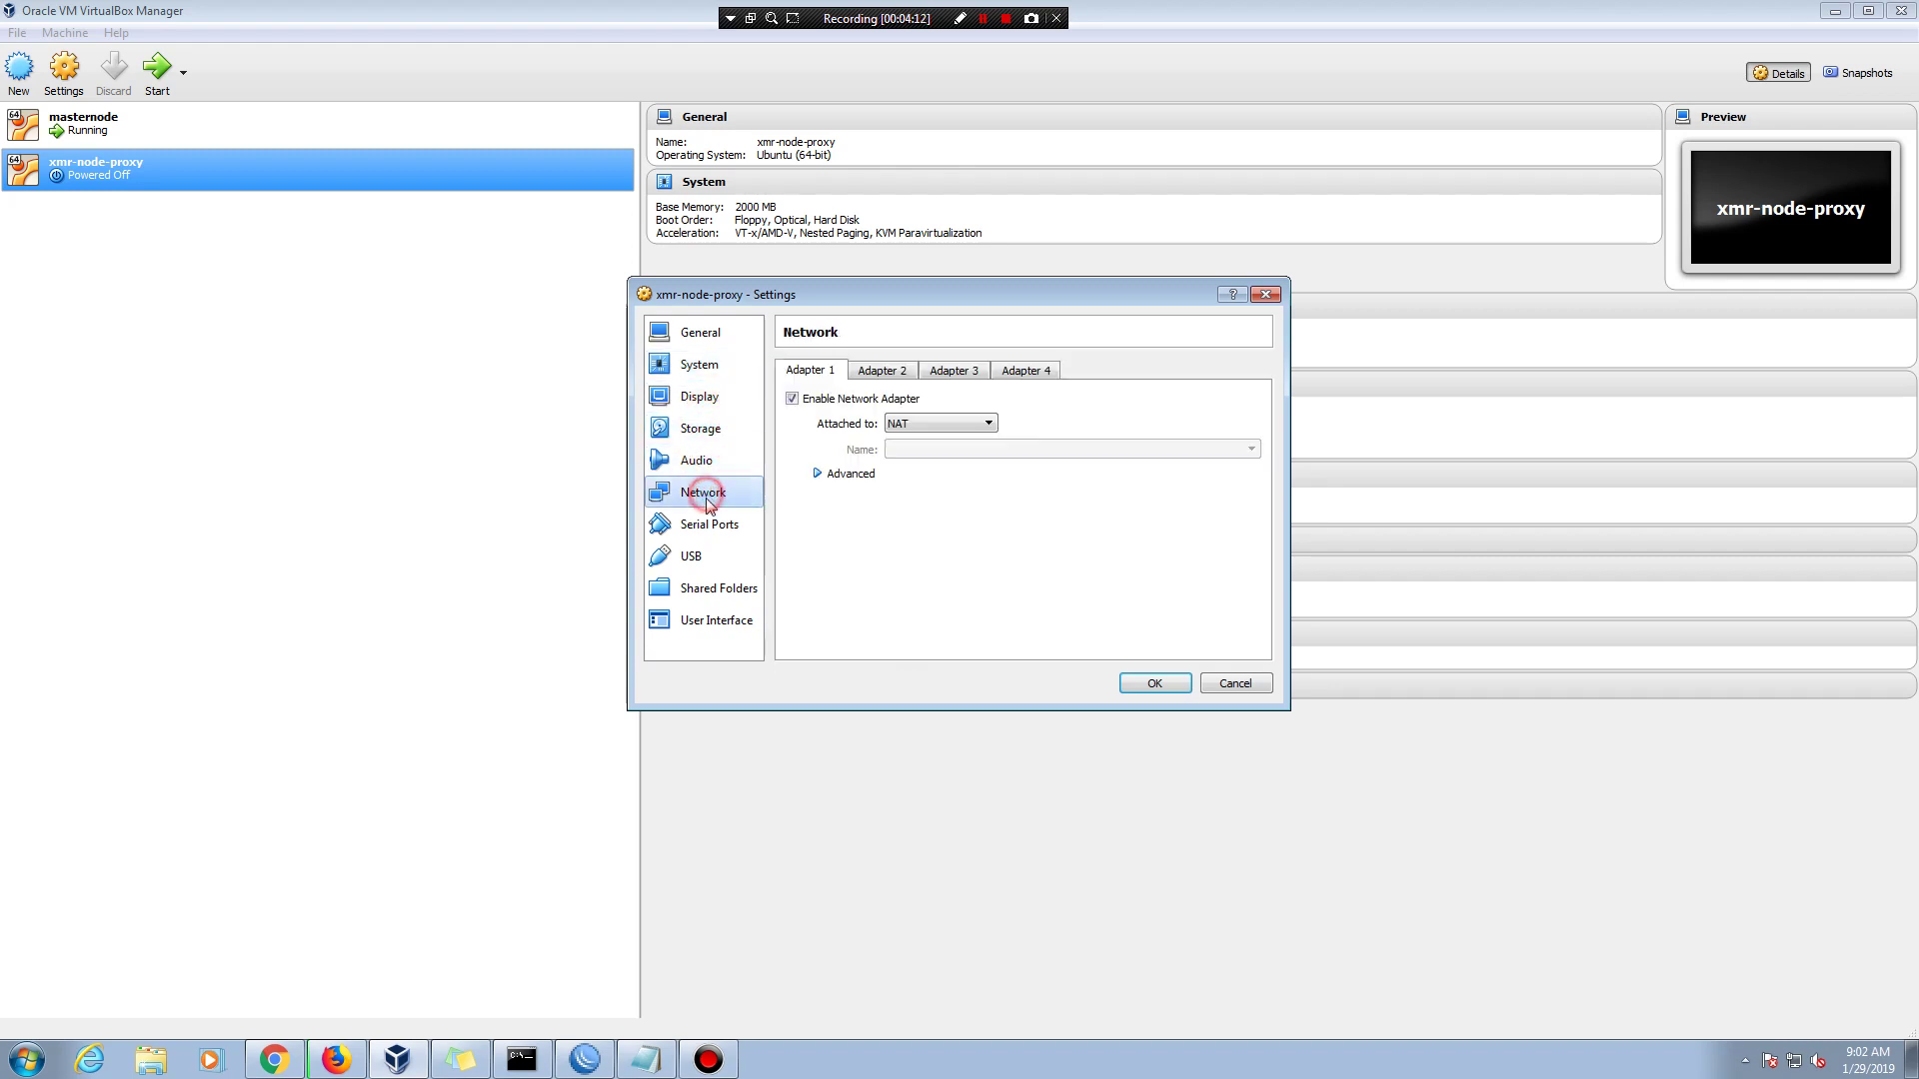
{"action": "left_click", "coordinate": [987, 426]}
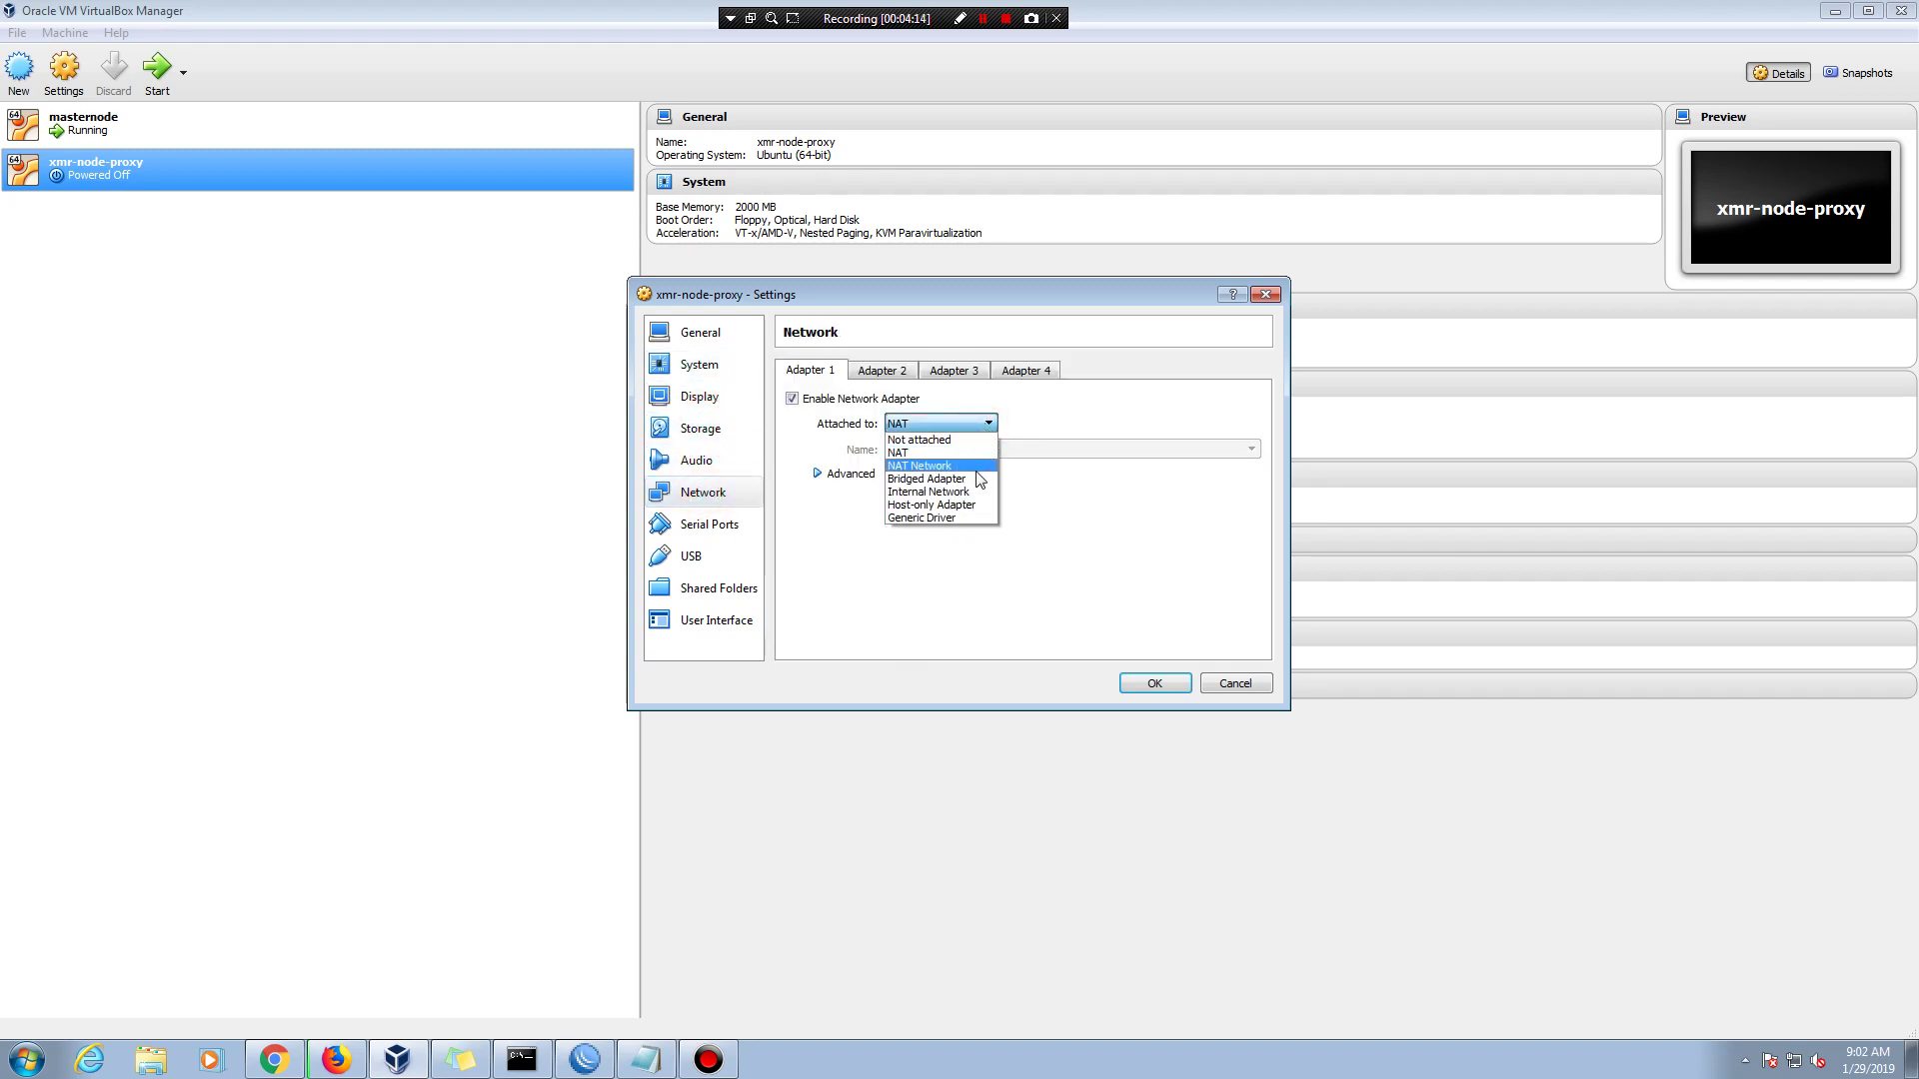
{"action": "key", "text": "alt+Tab"}
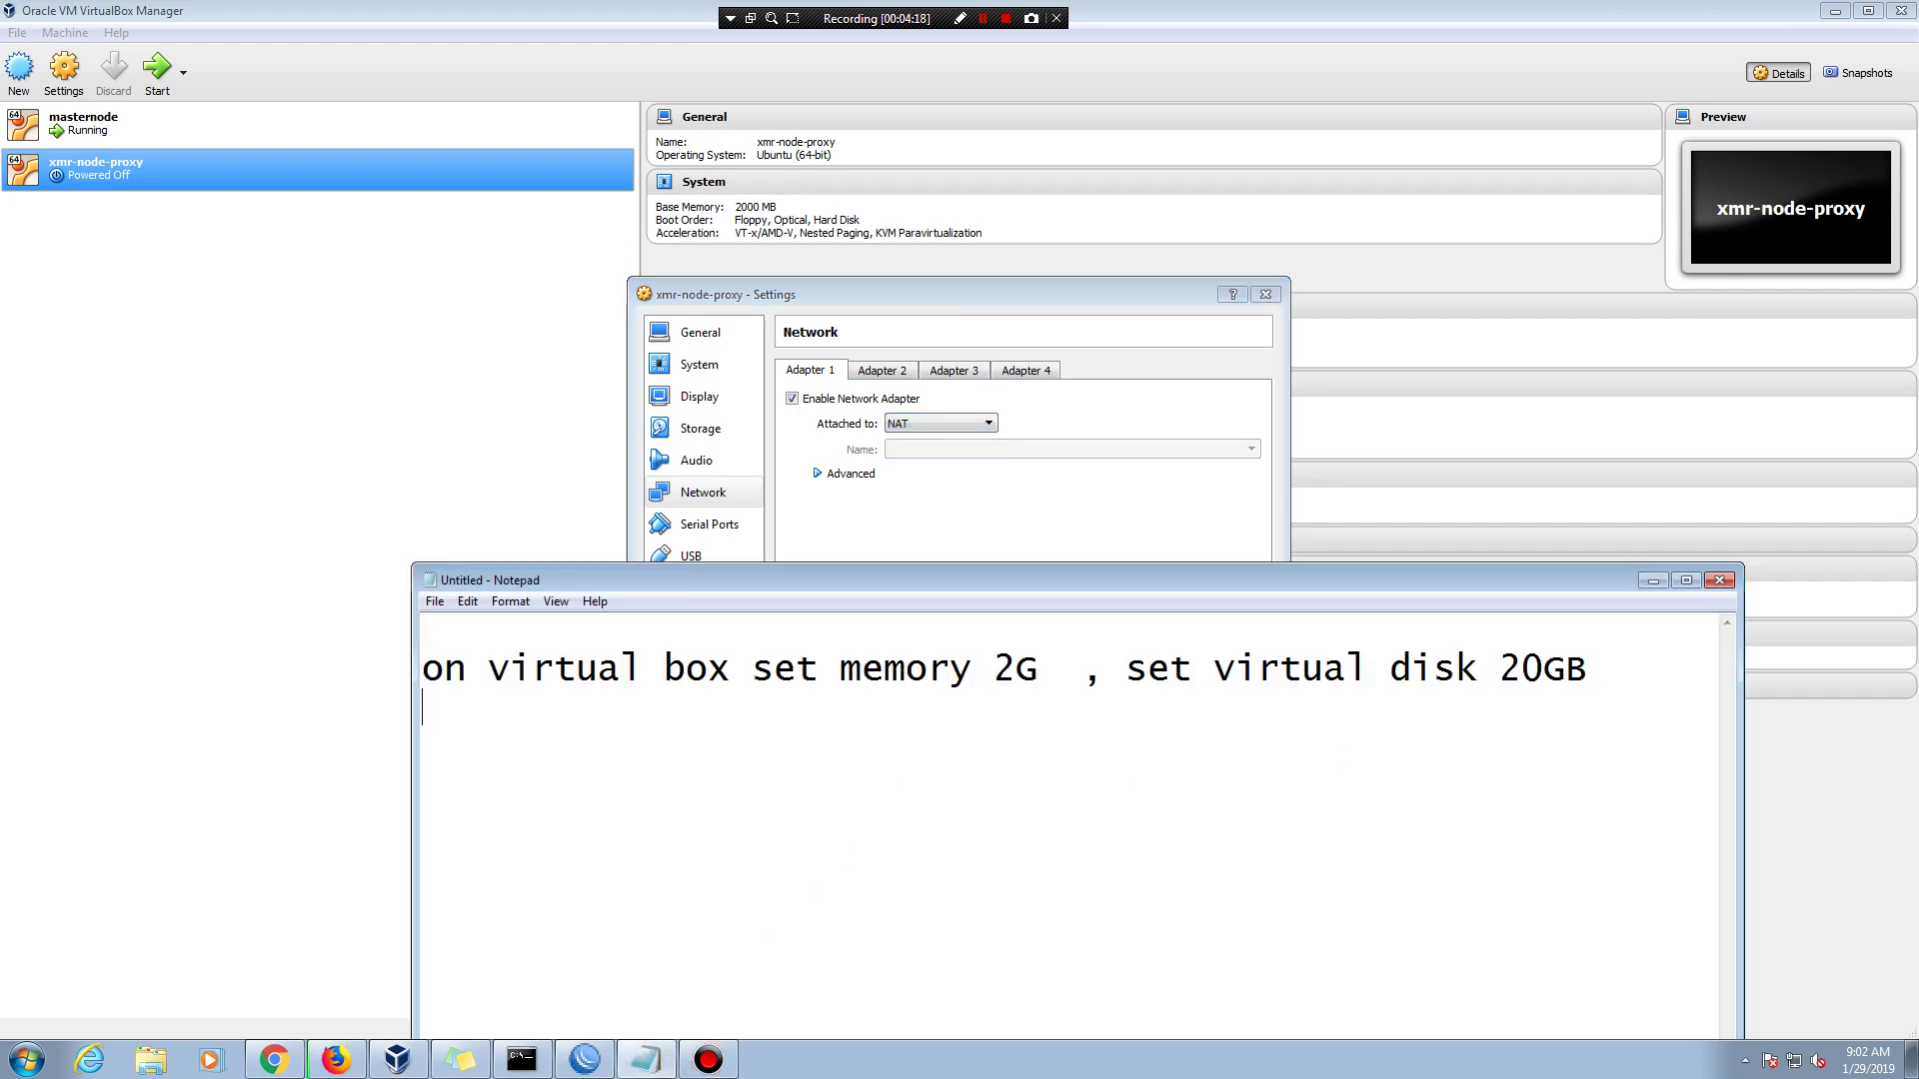
{"action": "key", "text": "Return"}
{"action": "type", "text": "set networt"}
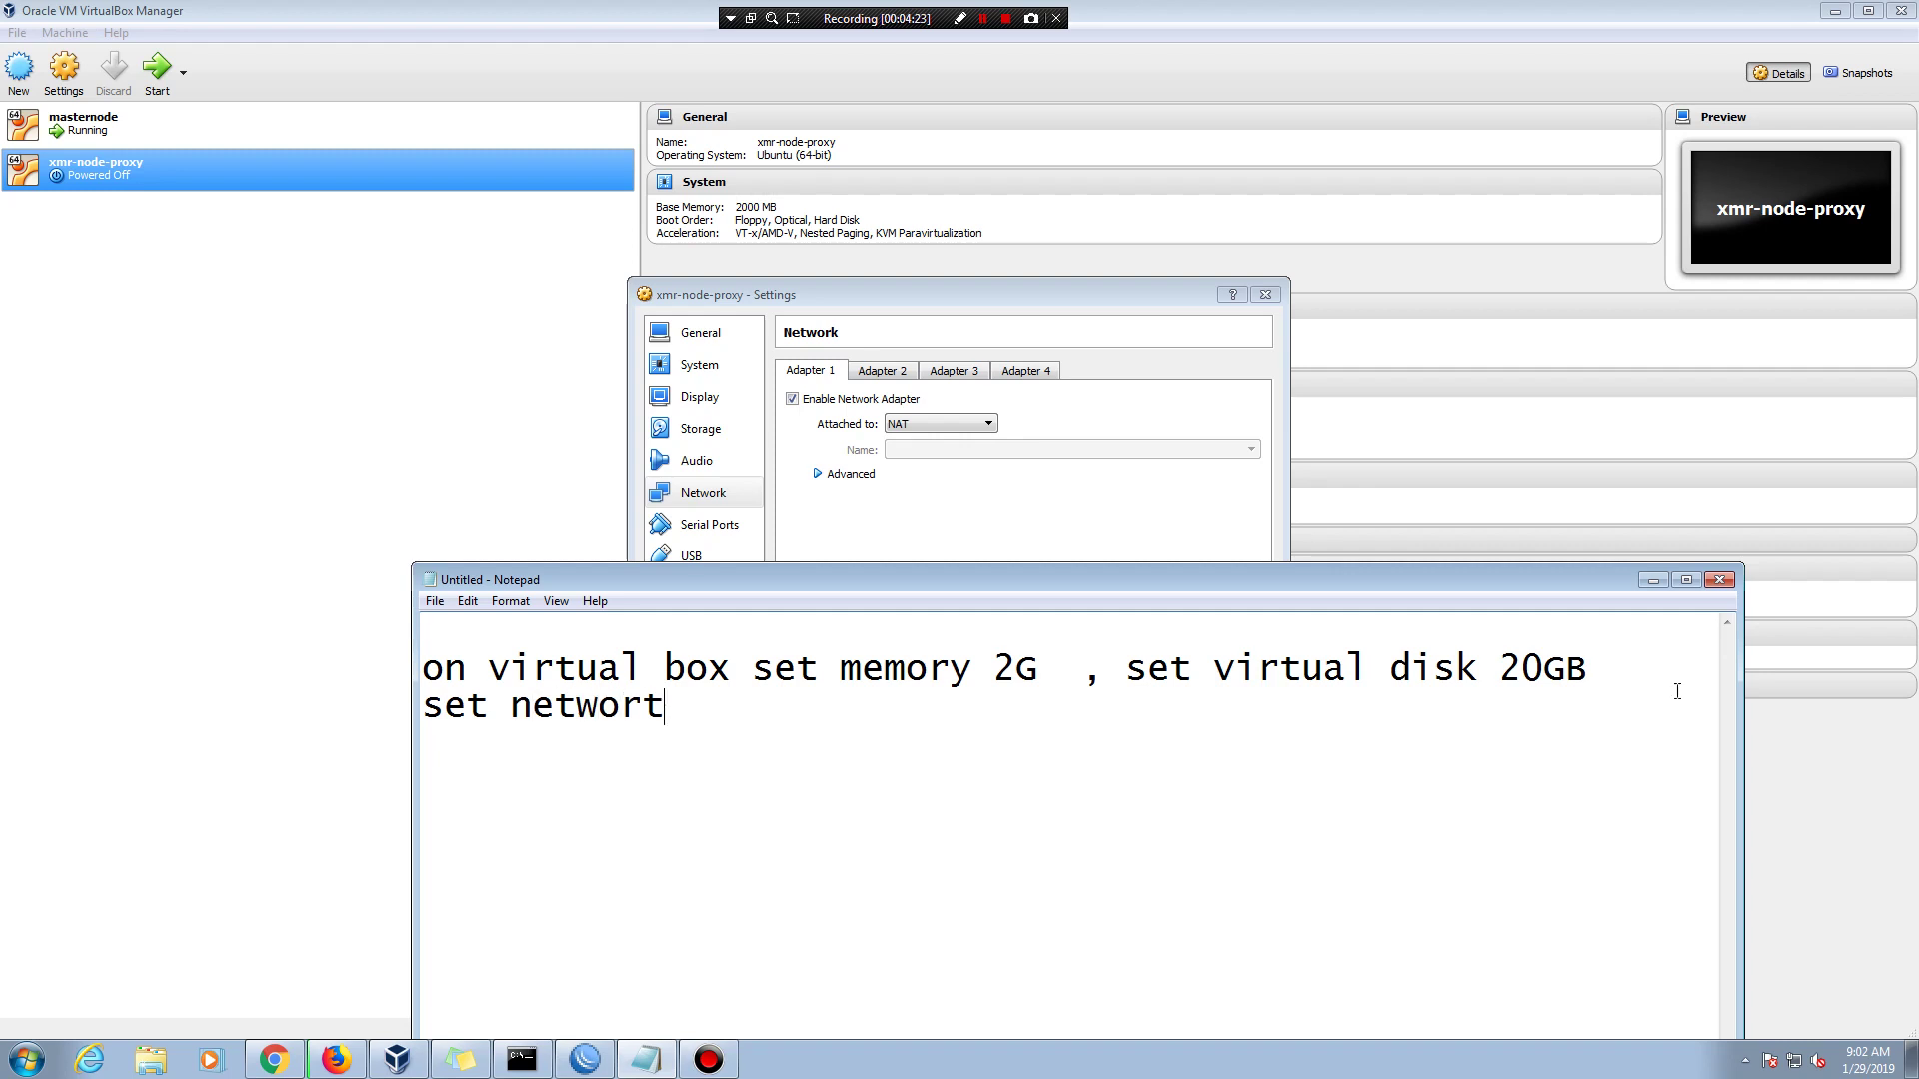
{"action": "key", "text": "BackSpace"}
{"action": "type", "text": "k to"}
- Attach Adapter 1 as Bridged Adapter and complete the note with 'bridged adapter'
{"action": "left_click", "coordinate": [934, 423]}
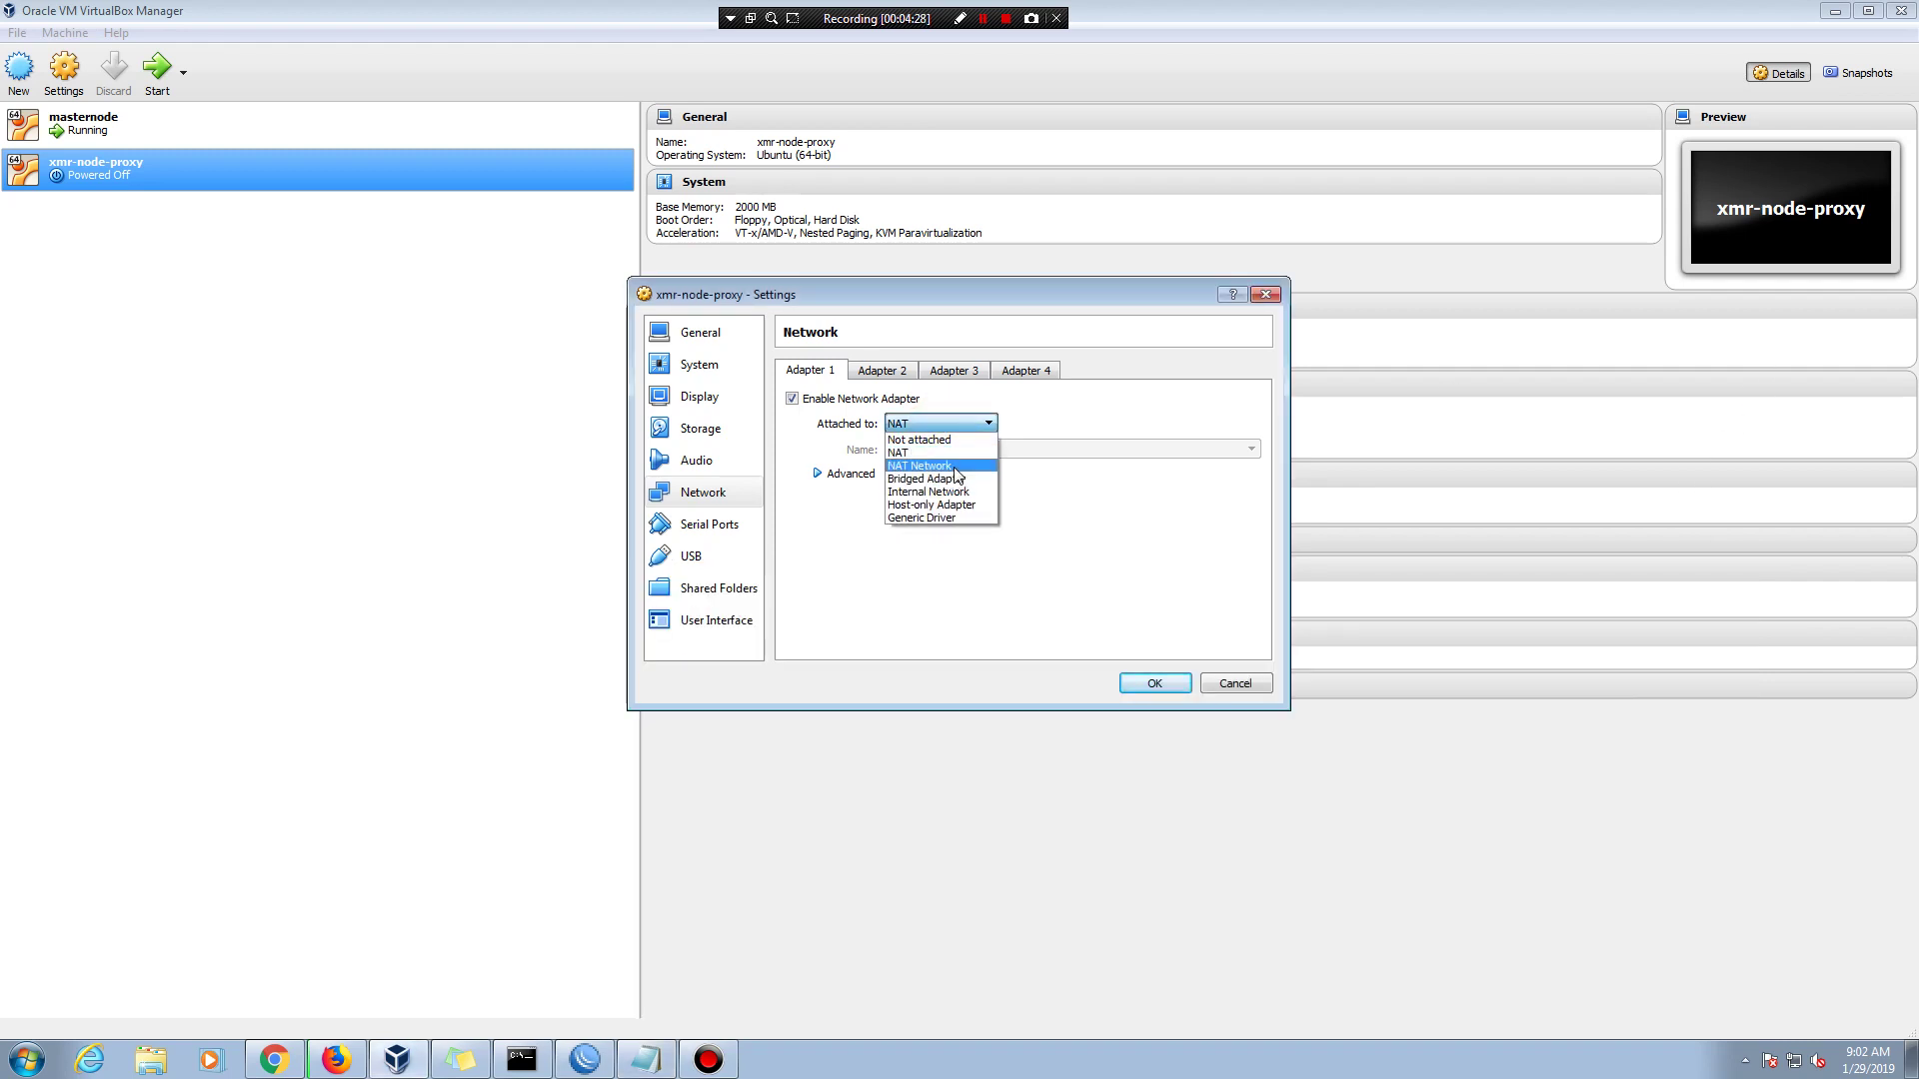
{"action": "left_click", "coordinate": [955, 479]}
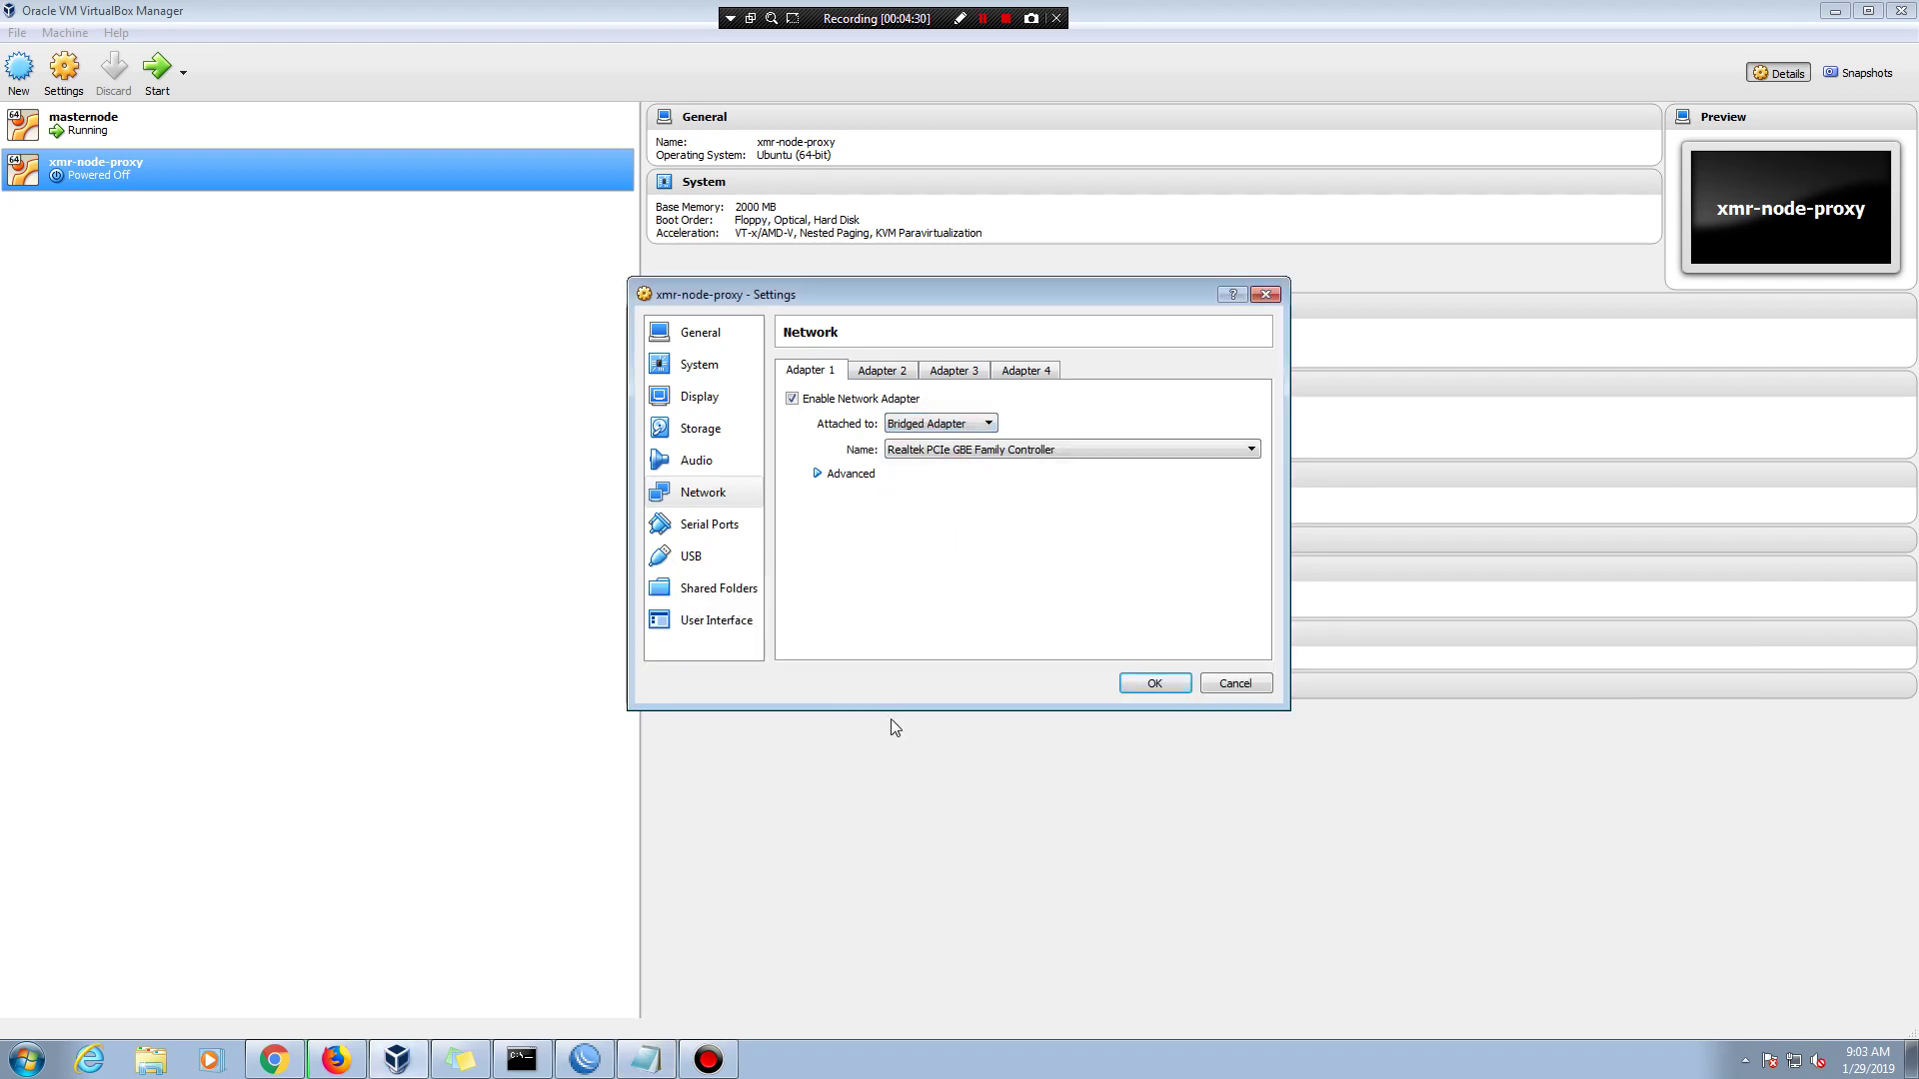
{"action": "left_click", "coordinate": [647, 1059]}
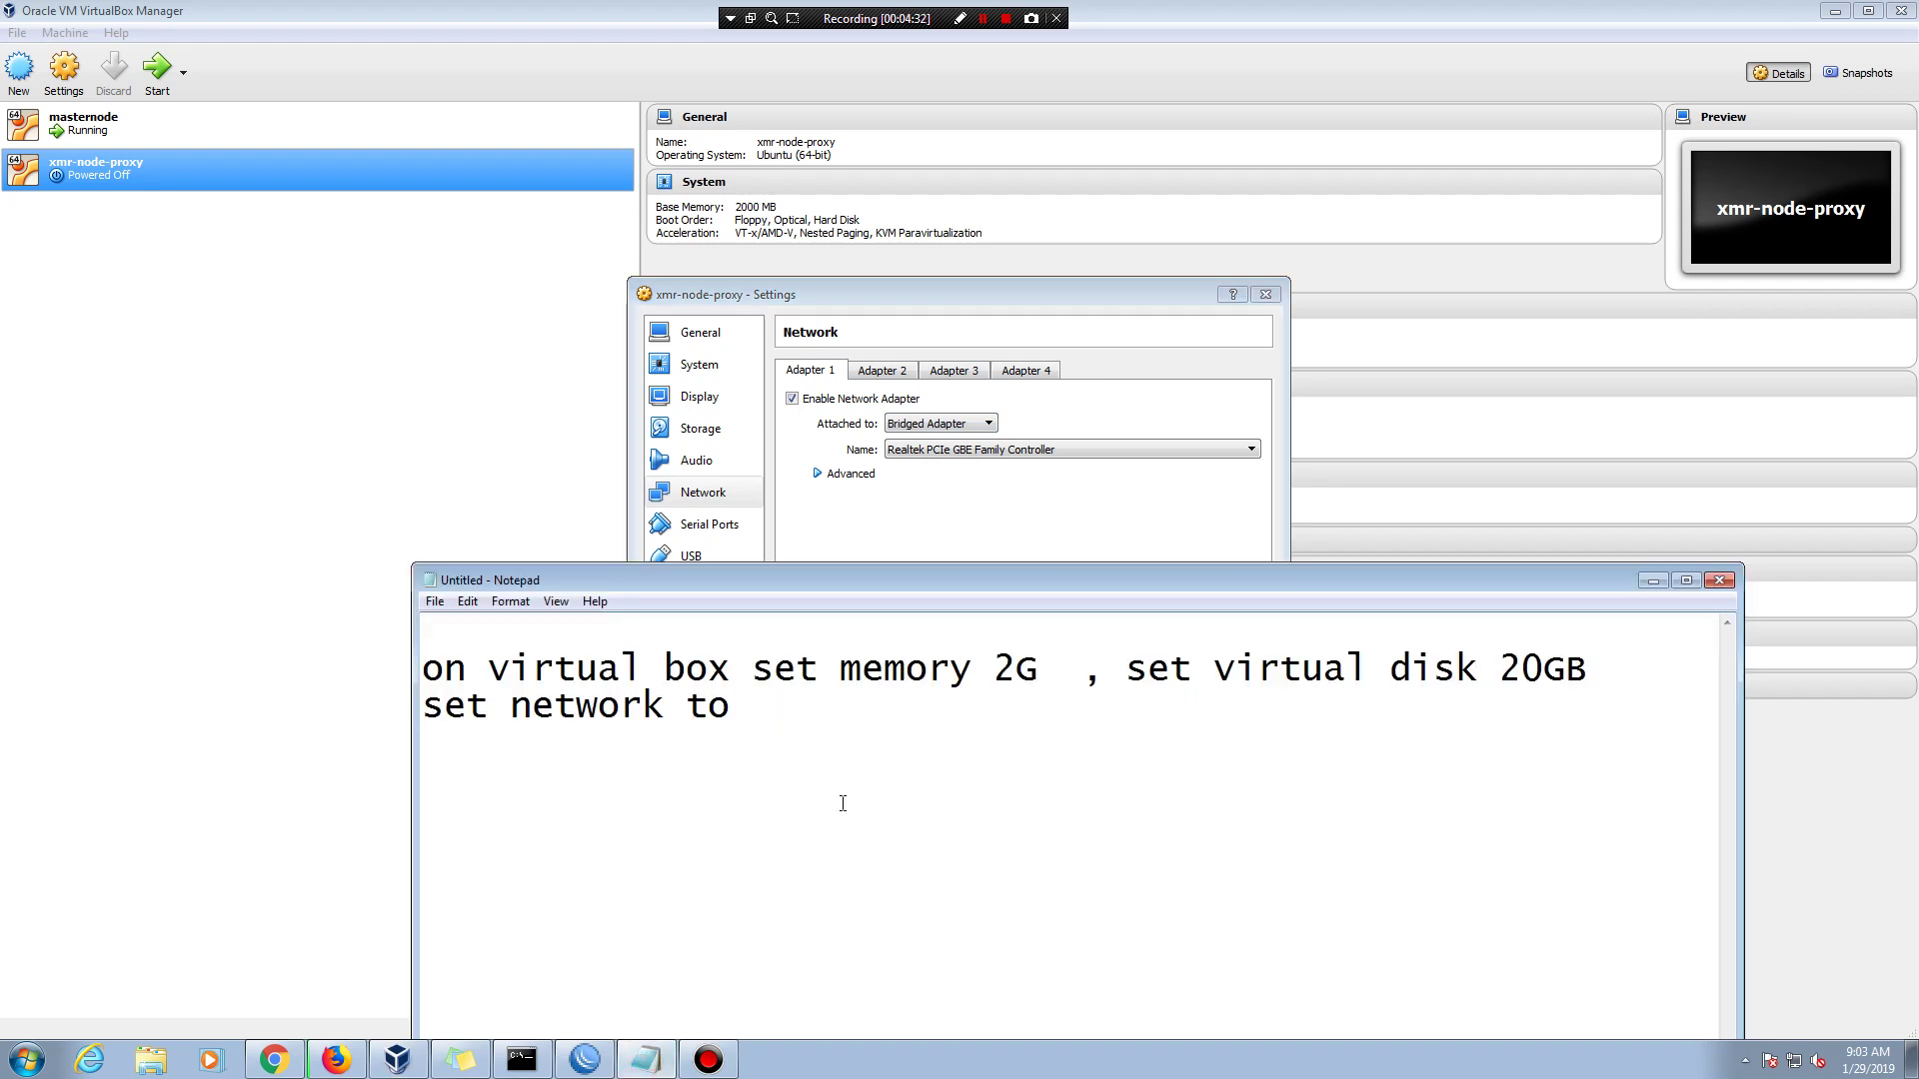
{"action": "type", "text": "bridged a"}
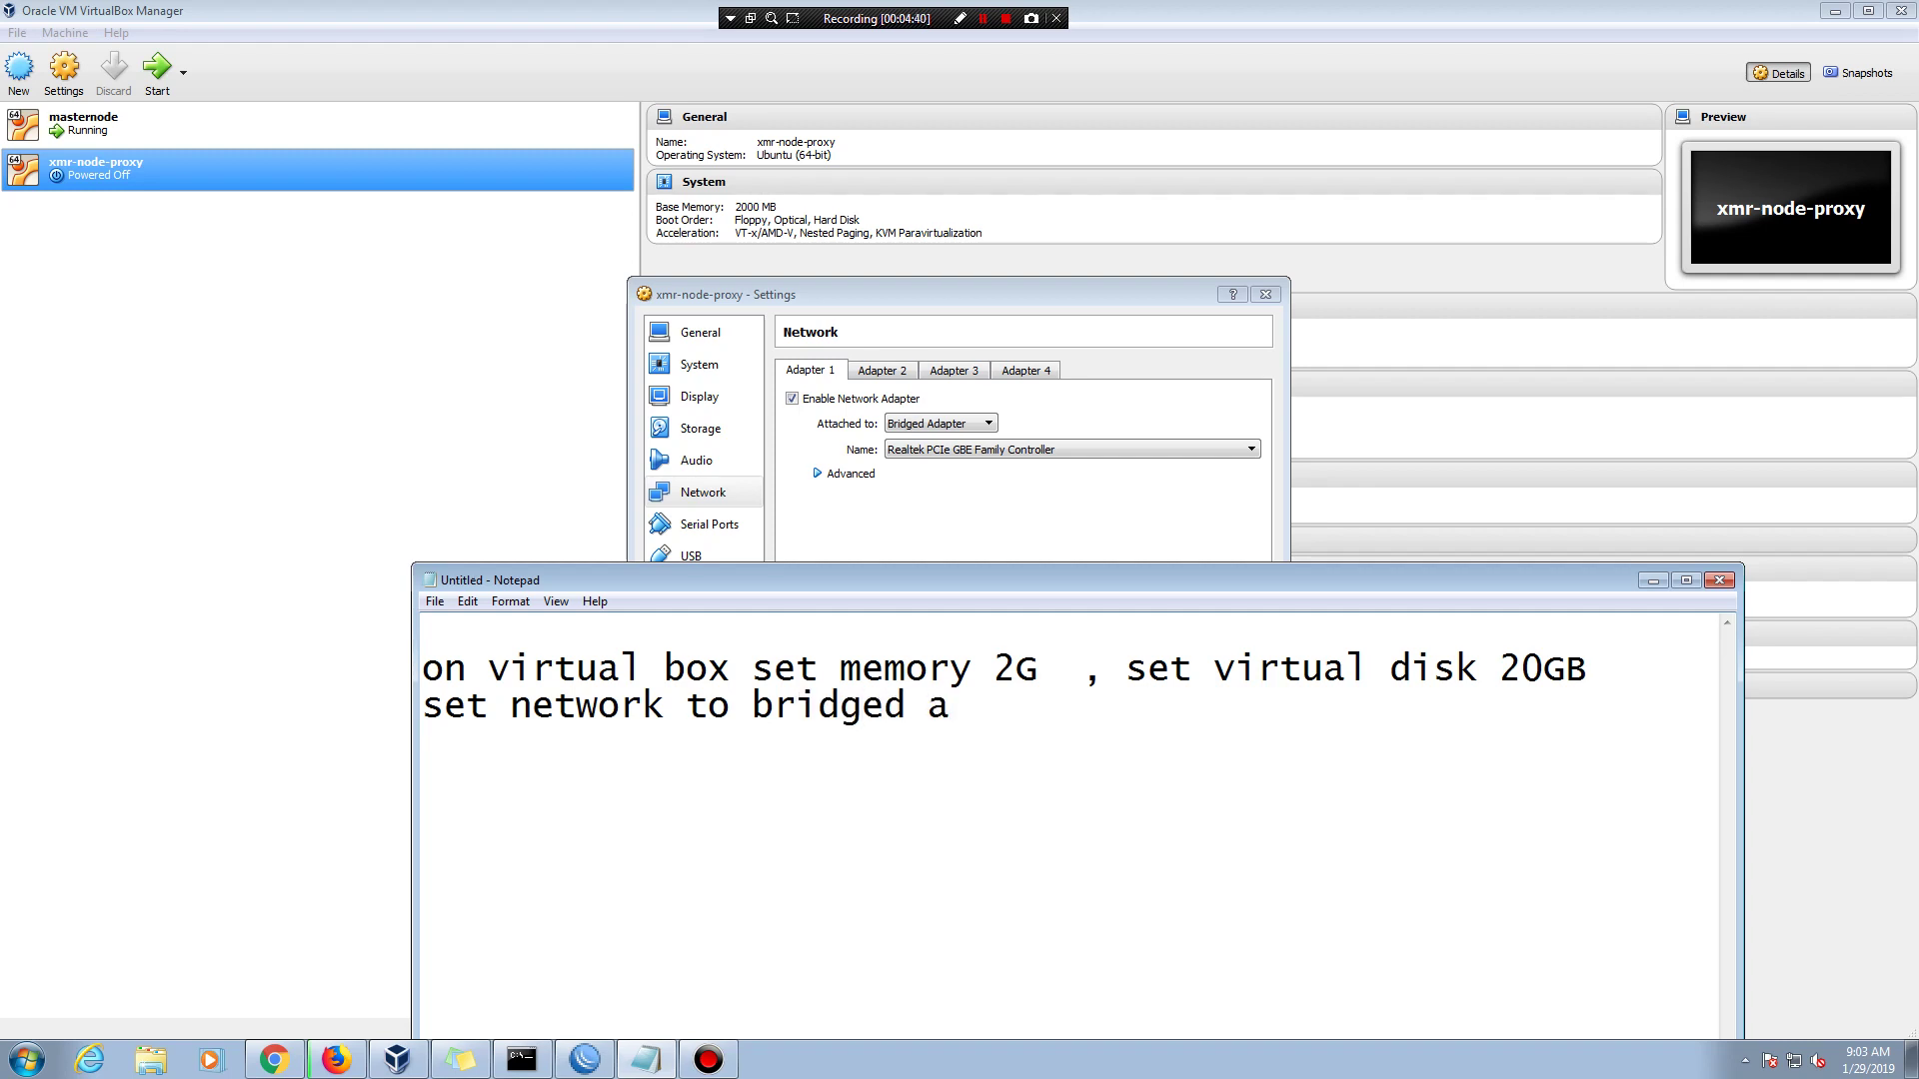
{"action": "type", "text": "dapter"}
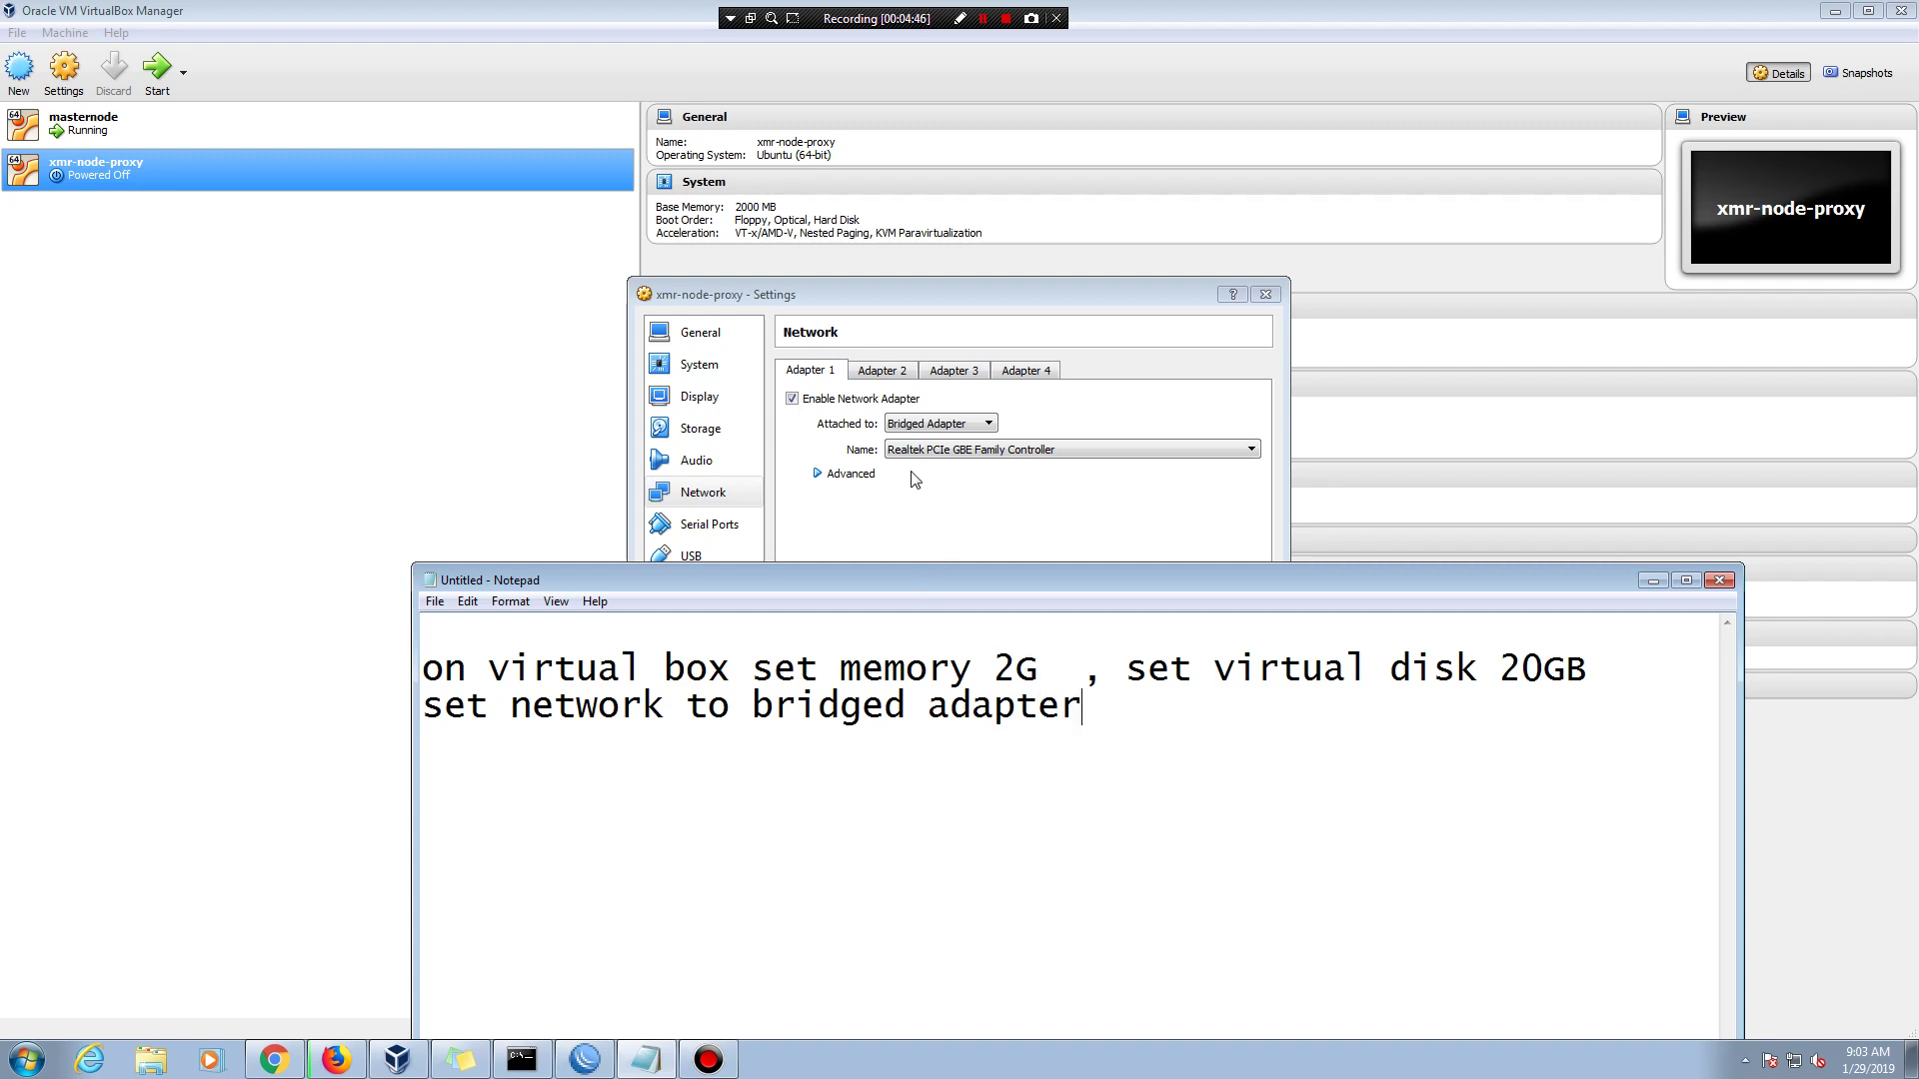
{"action": "left_click", "coordinate": [934, 426]}
{"action": "left_click", "coordinate": [933, 427]}
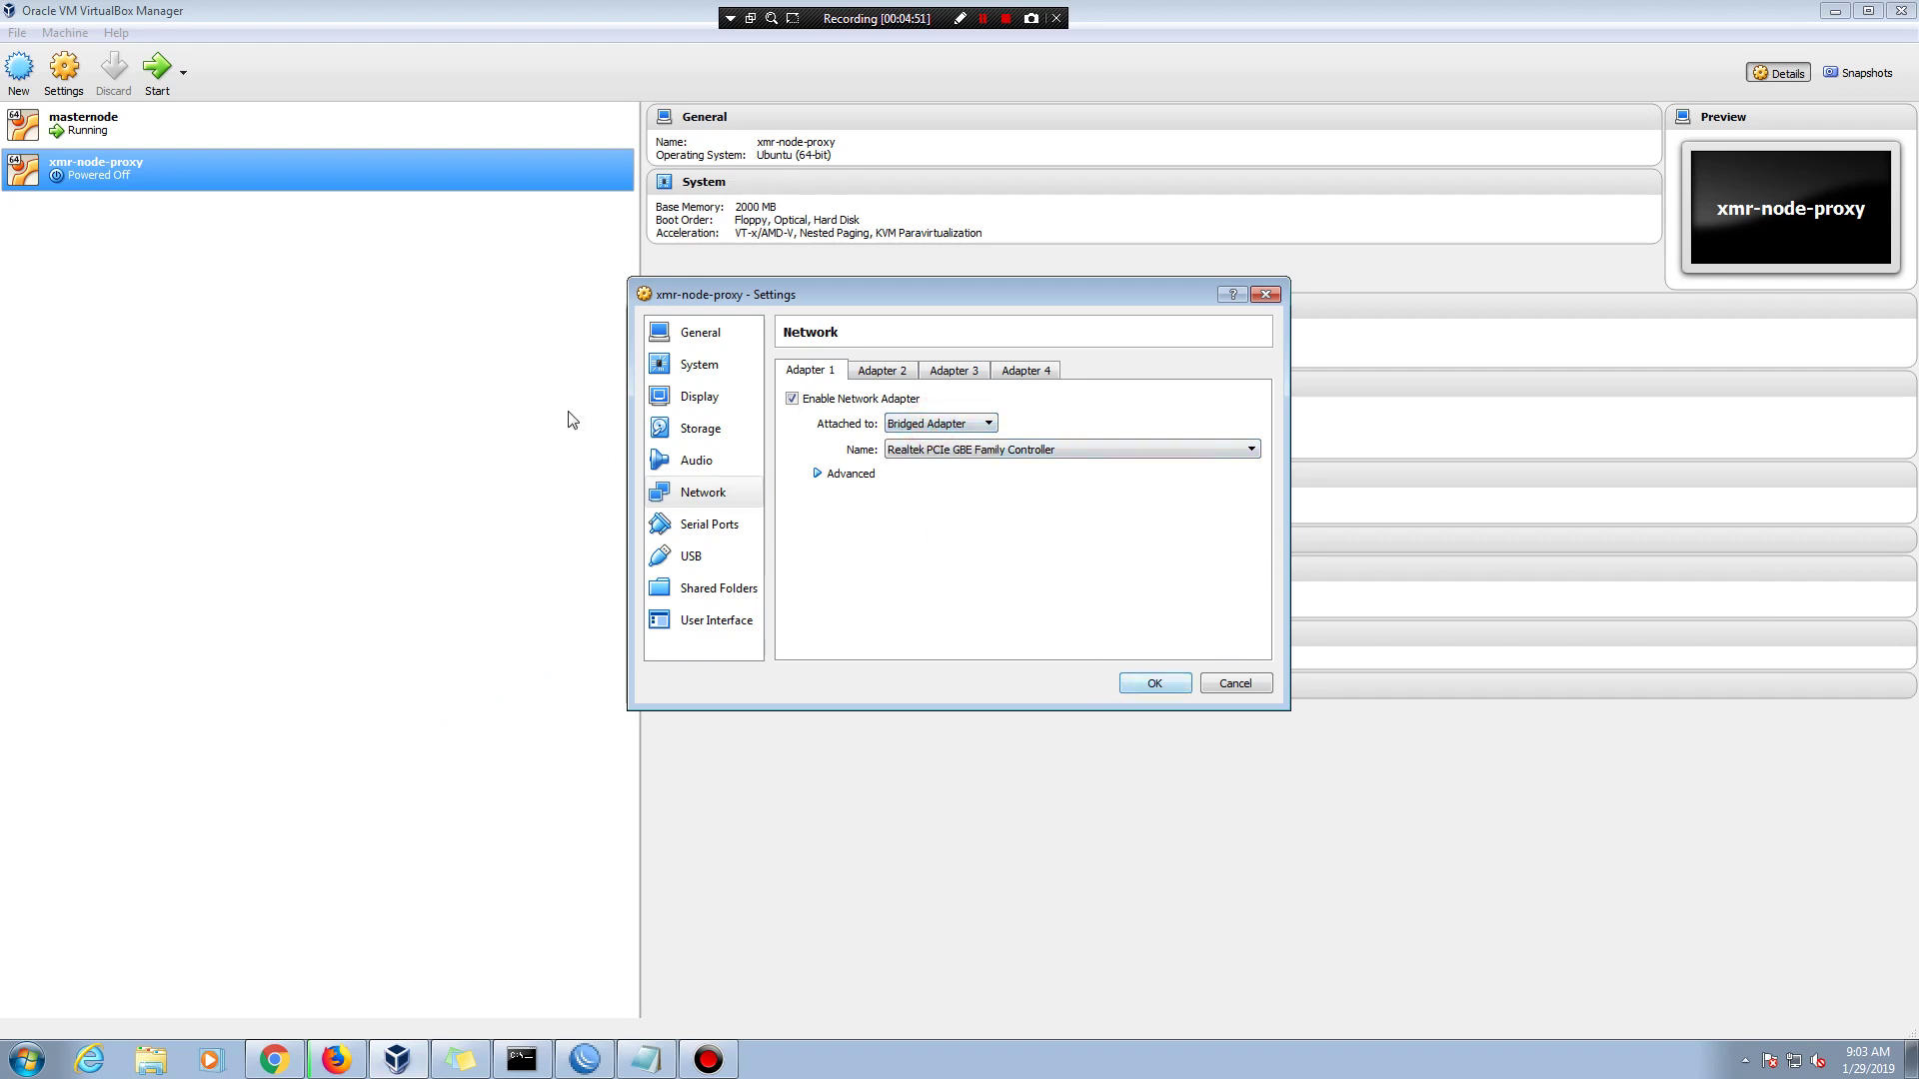
- Browse the settings pages and land on the System processor settings
{"action": "left_click", "coordinate": [695, 429]}
{"action": "left_click", "coordinate": [685, 393]}
{"action": "left_click", "coordinate": [690, 369]}
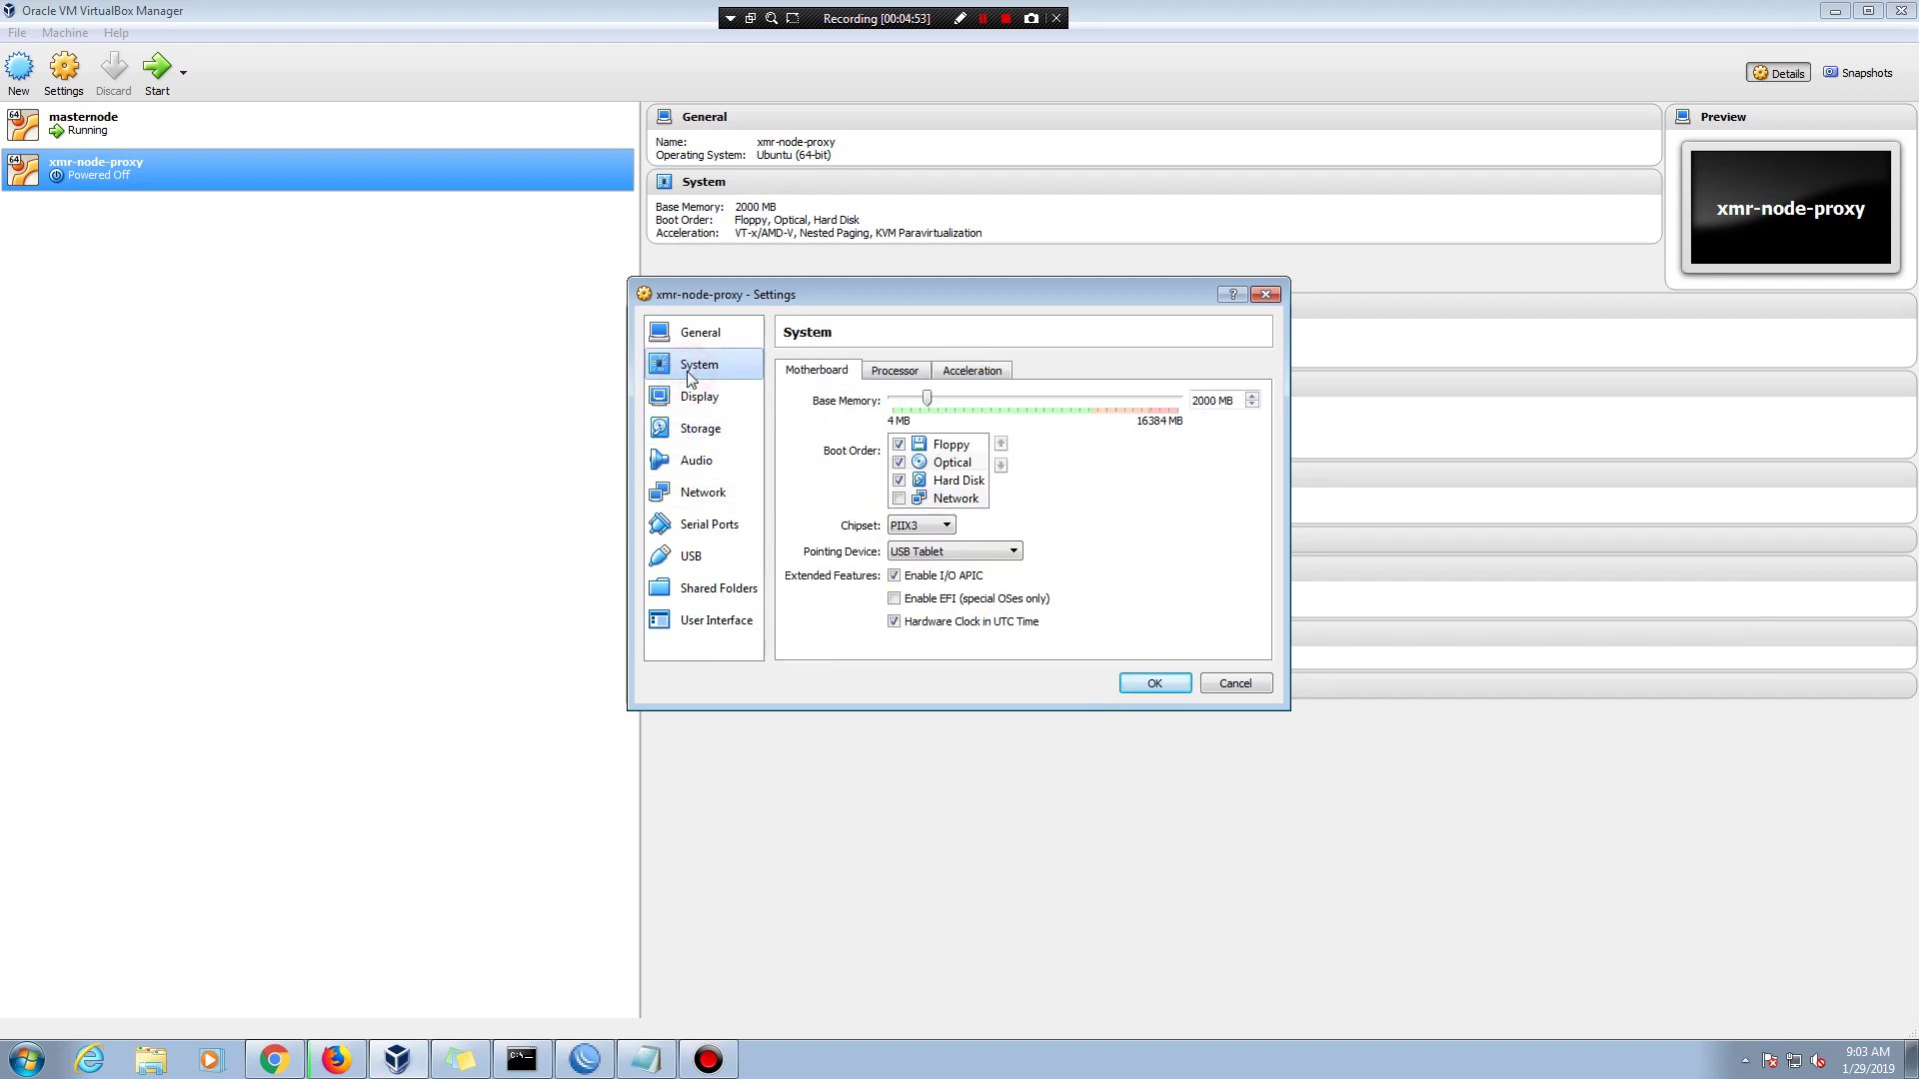
{"action": "left_click", "coordinate": [695, 397]}
{"action": "left_click", "coordinate": [696, 332]}
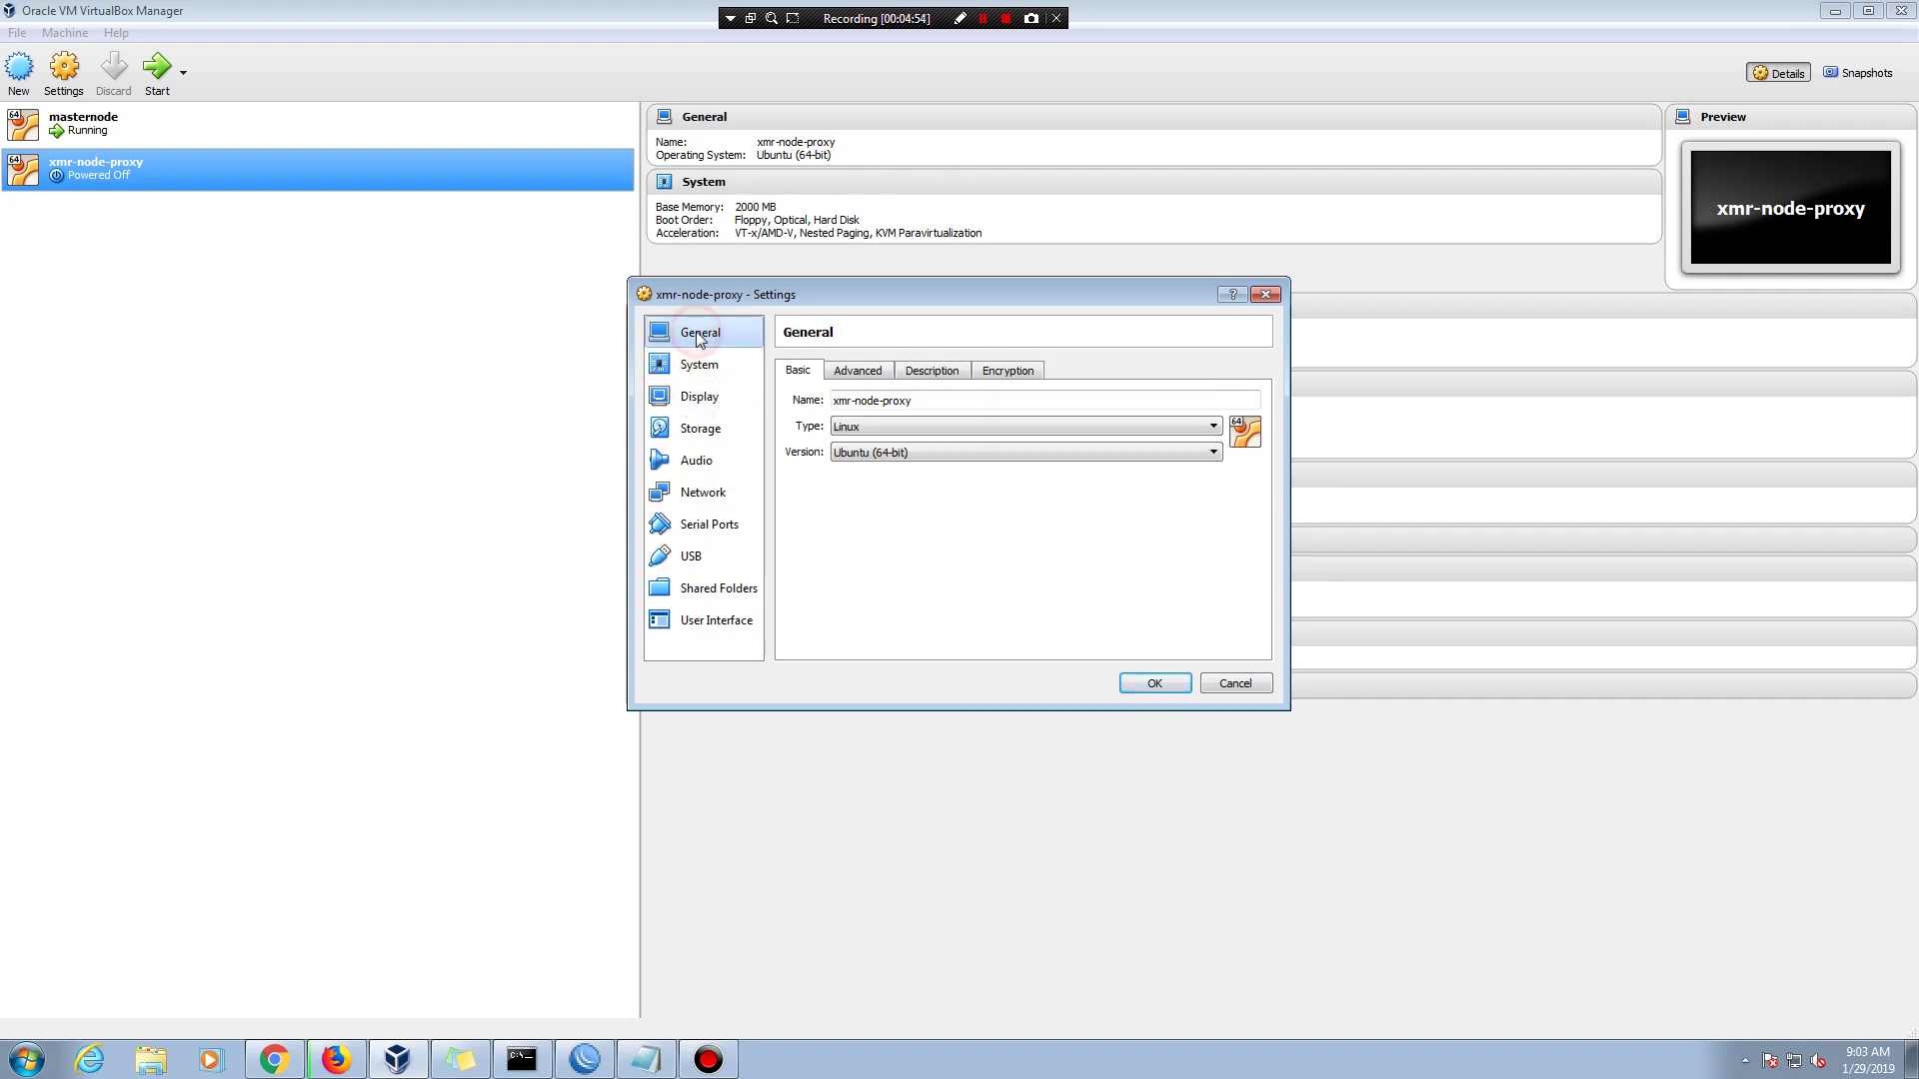
{"action": "left_click", "coordinate": [701, 367]}
{"action": "left_click", "coordinate": [700, 397]}
{"action": "left_click", "coordinate": [701, 428]}
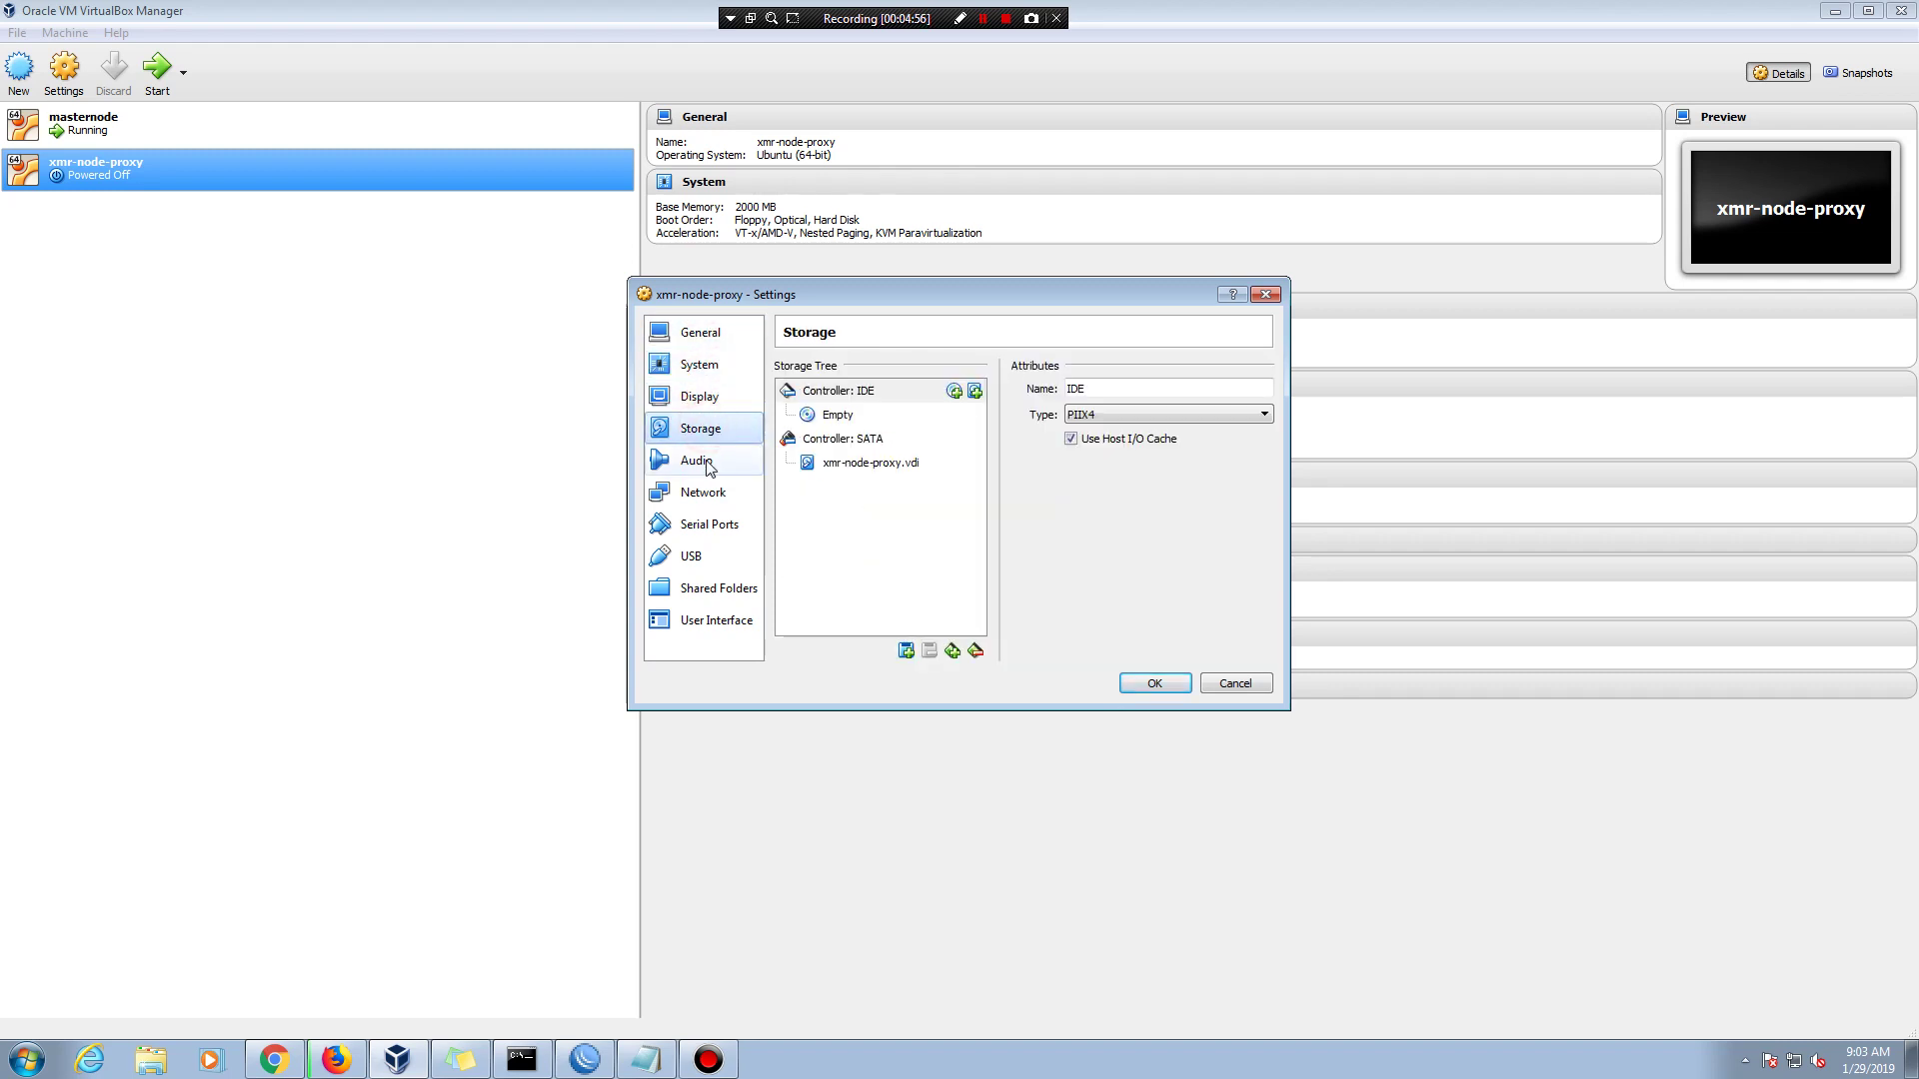
{"action": "left_click", "coordinate": [699, 461]}
{"action": "left_click", "coordinate": [711, 495]}
{"action": "left_click", "coordinate": [699, 397]}
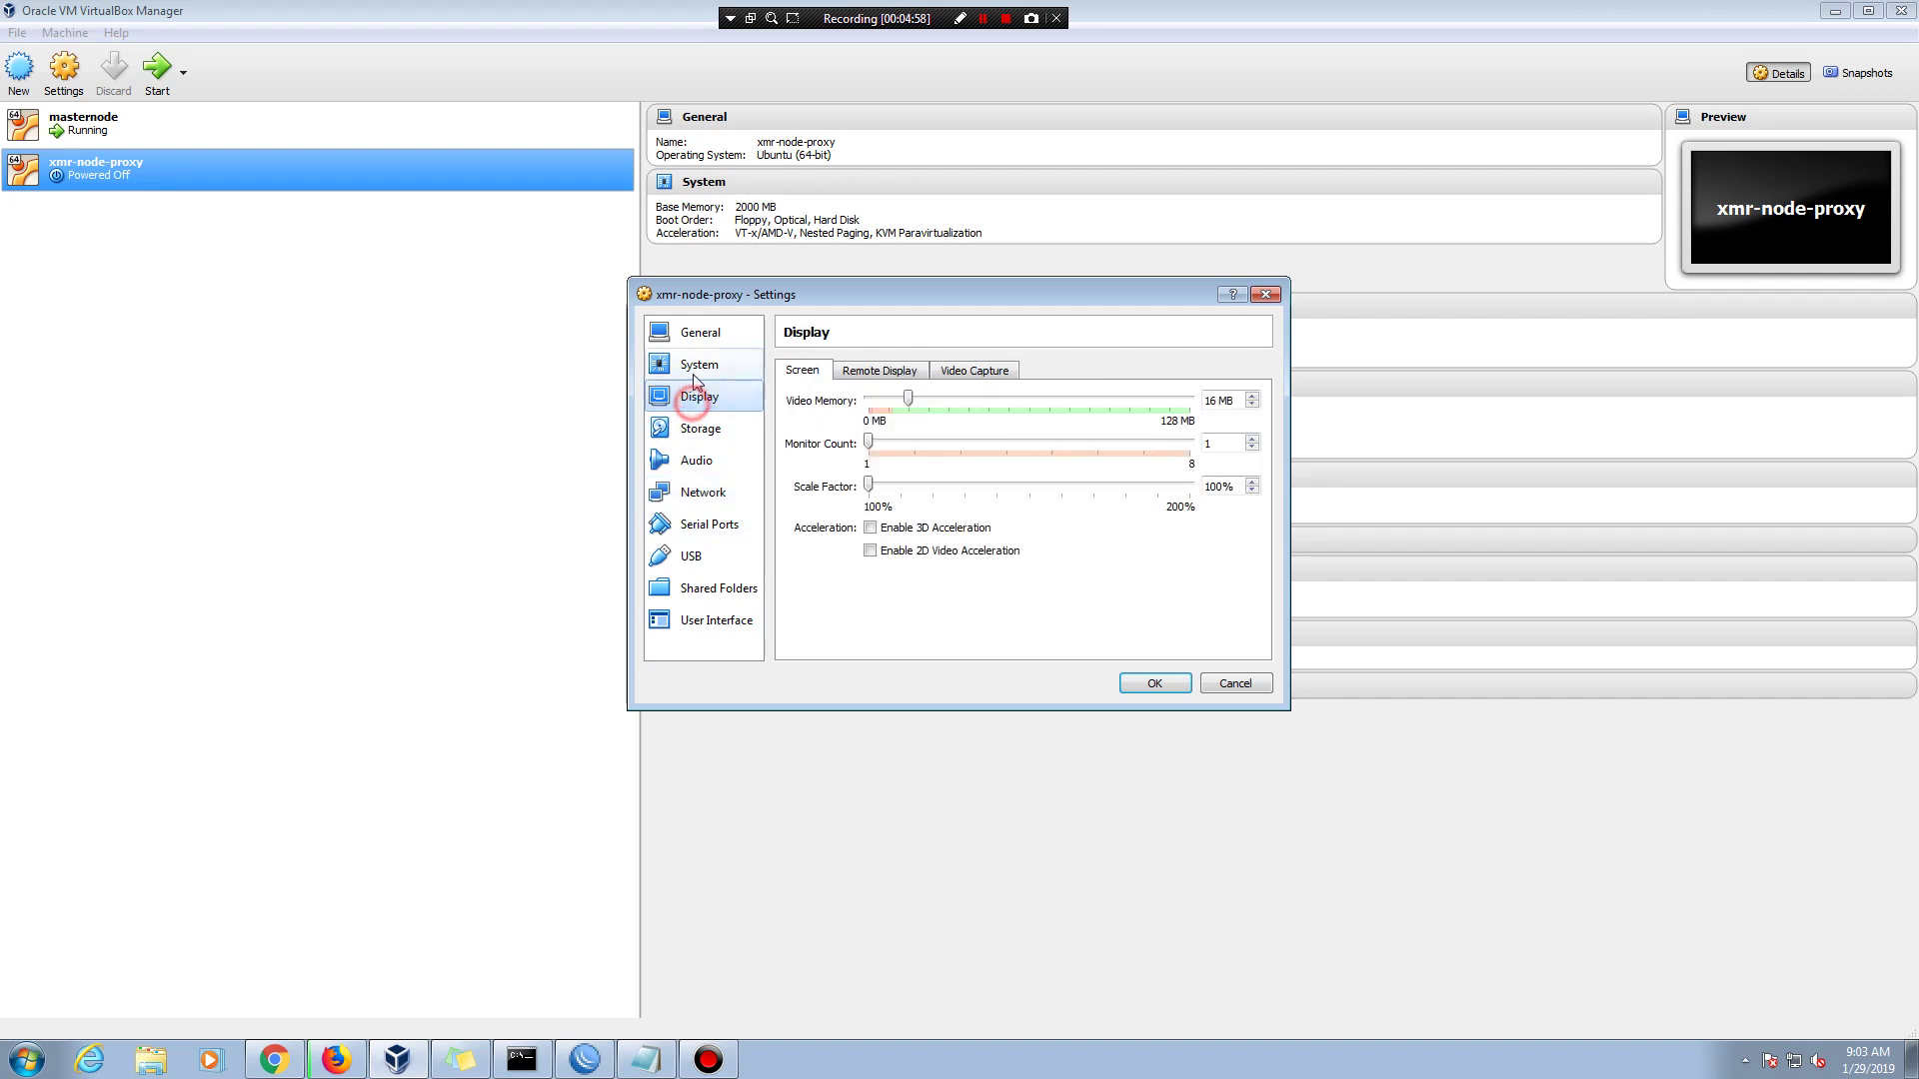
{"action": "left_click", "coordinate": [696, 369]}
{"action": "left_click", "coordinate": [881, 372]}
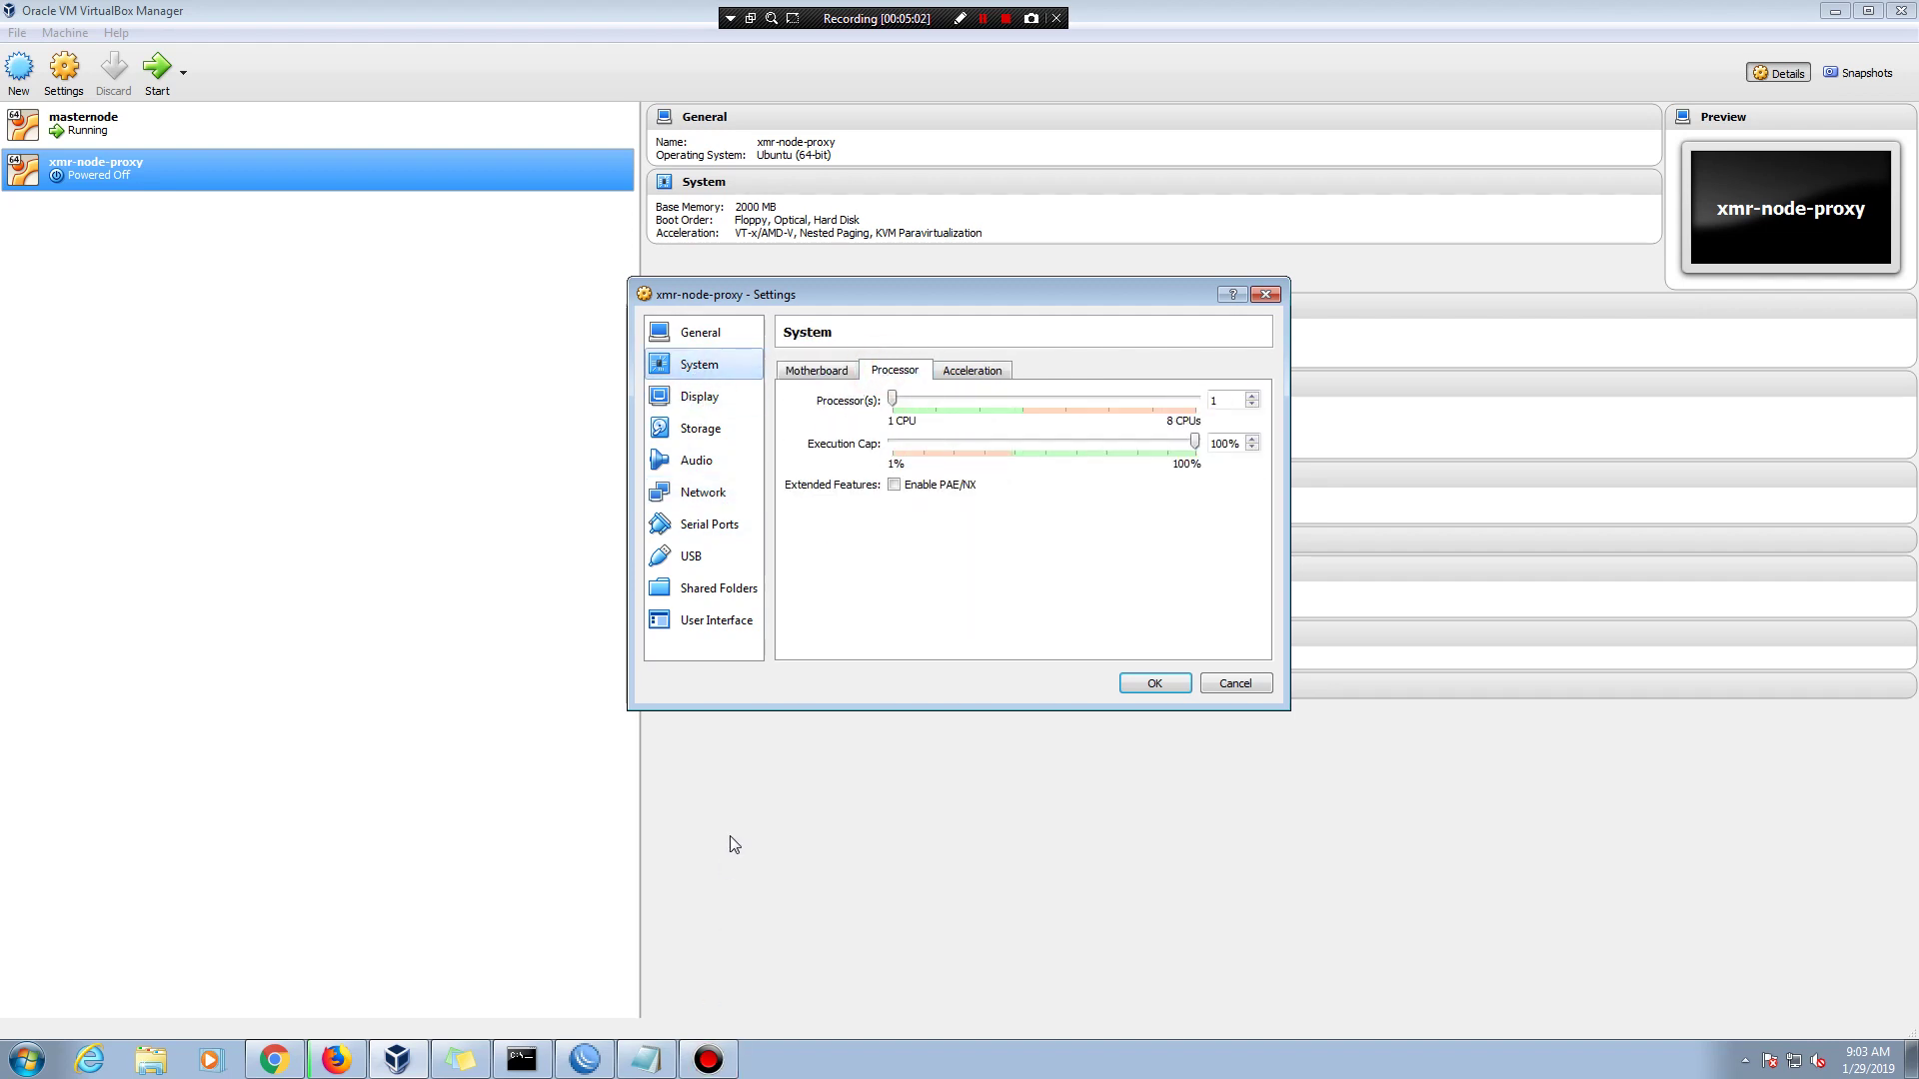
- Add ', set procesor 2core' to the setup notes
{"action": "left_click", "coordinate": [645, 1059]}
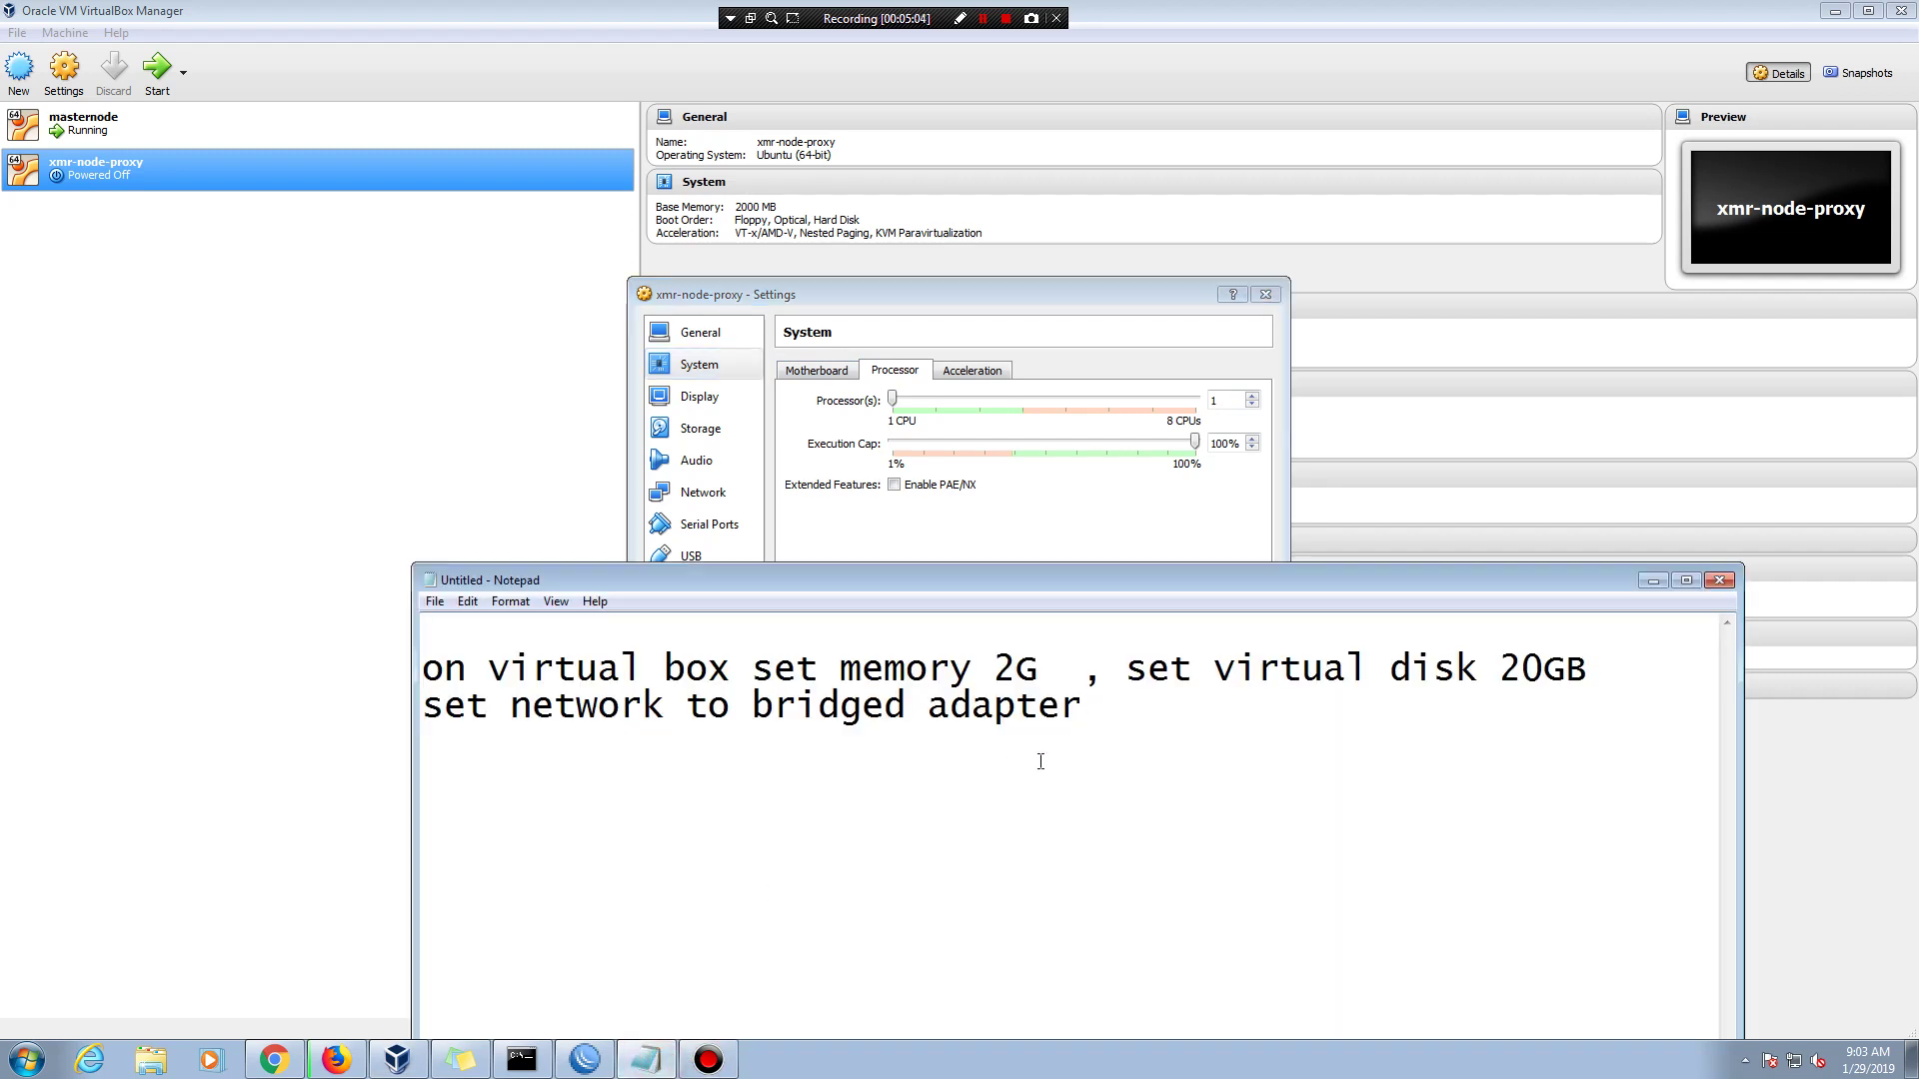
{"action": "type", "text": ", set proces"}
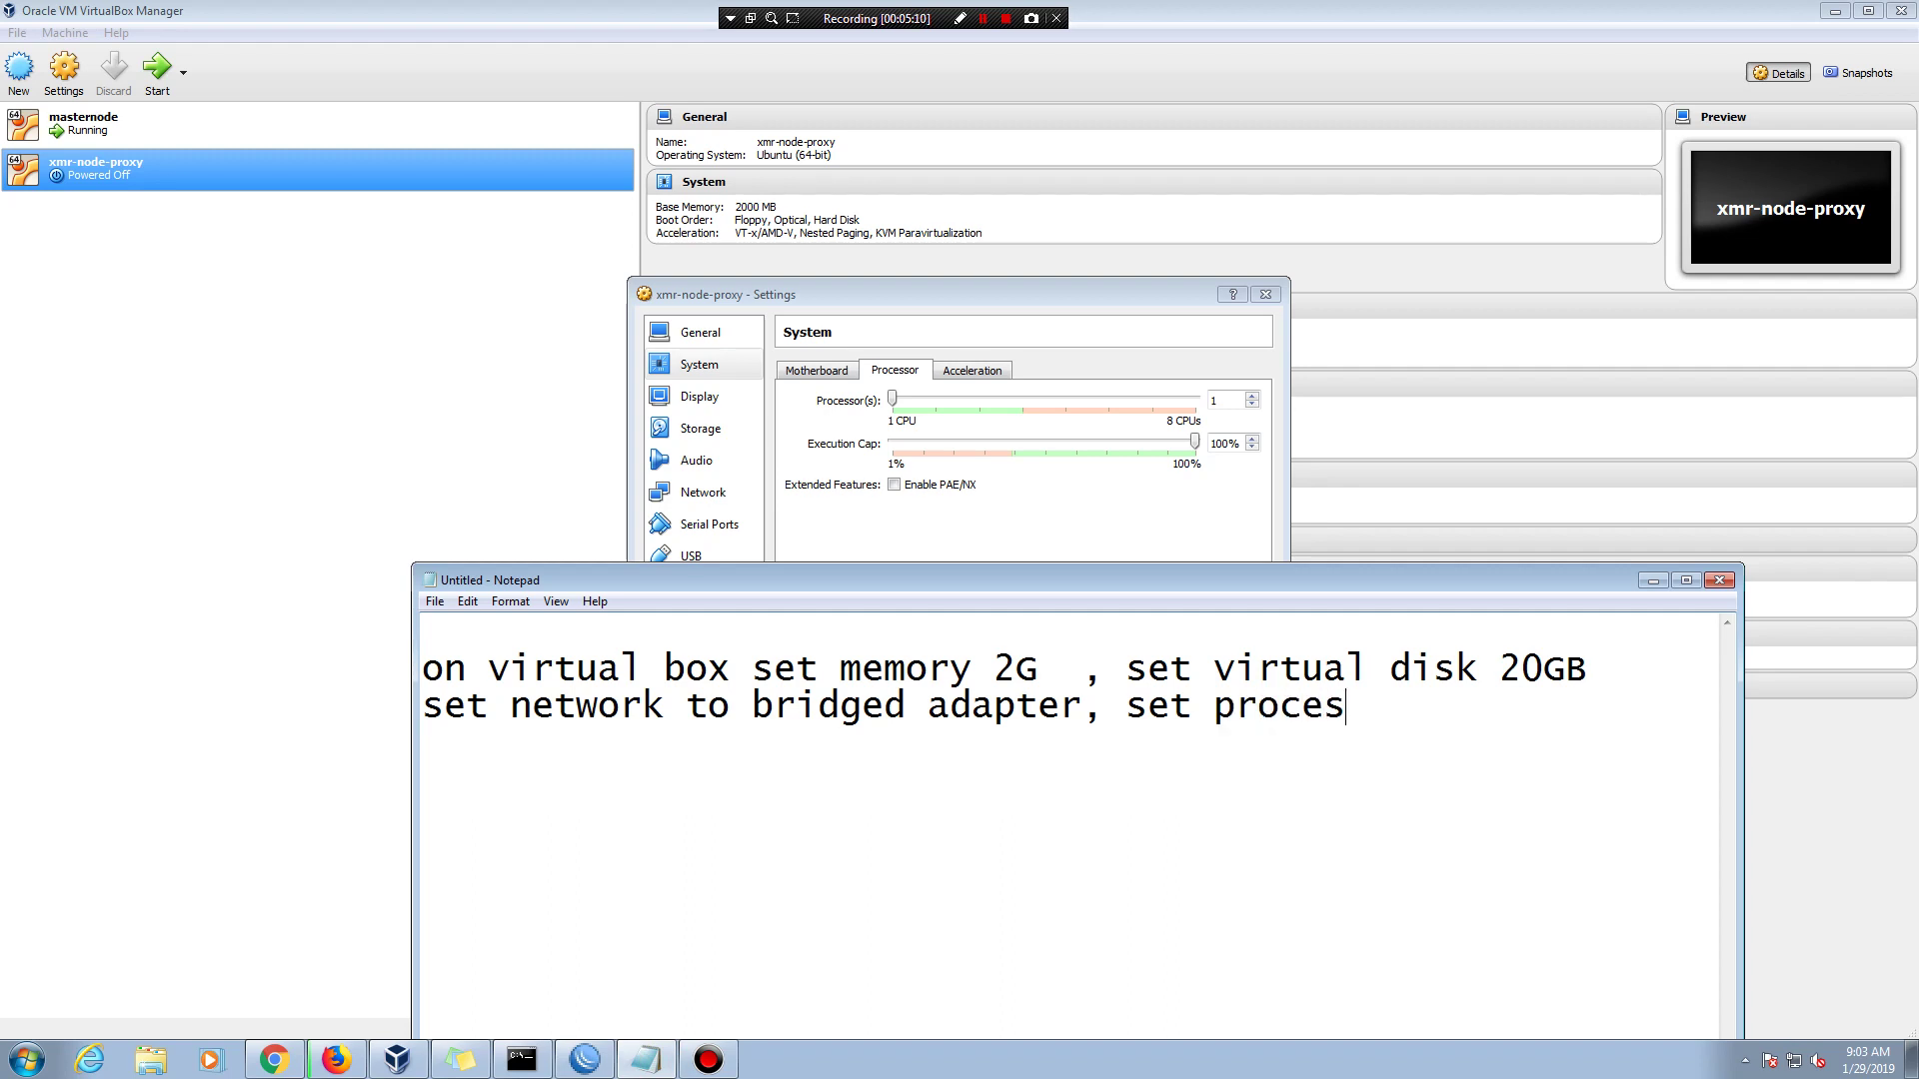
{"action": "type", "text": "or 2core"}
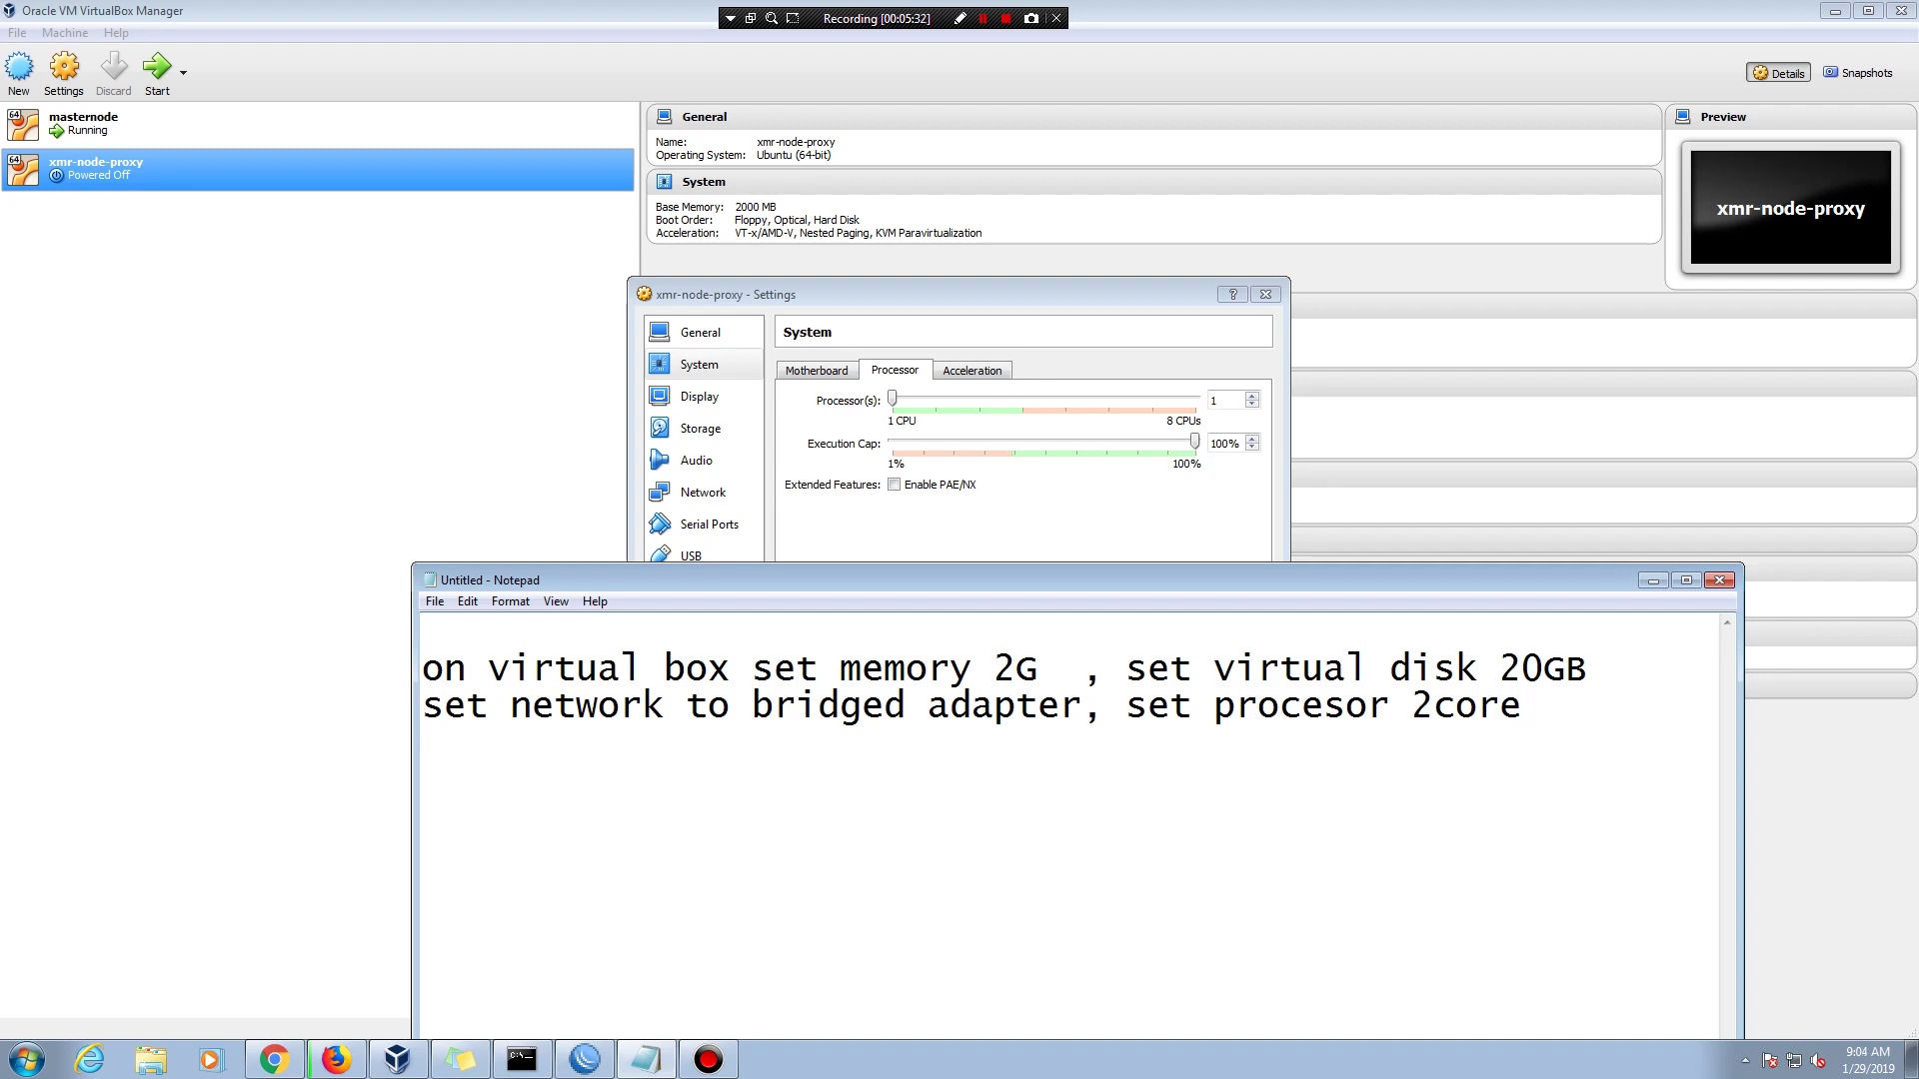
- Raise the processor count to 2 and check the Acceleration options
{"action": "left_click", "coordinate": [995, 558]}
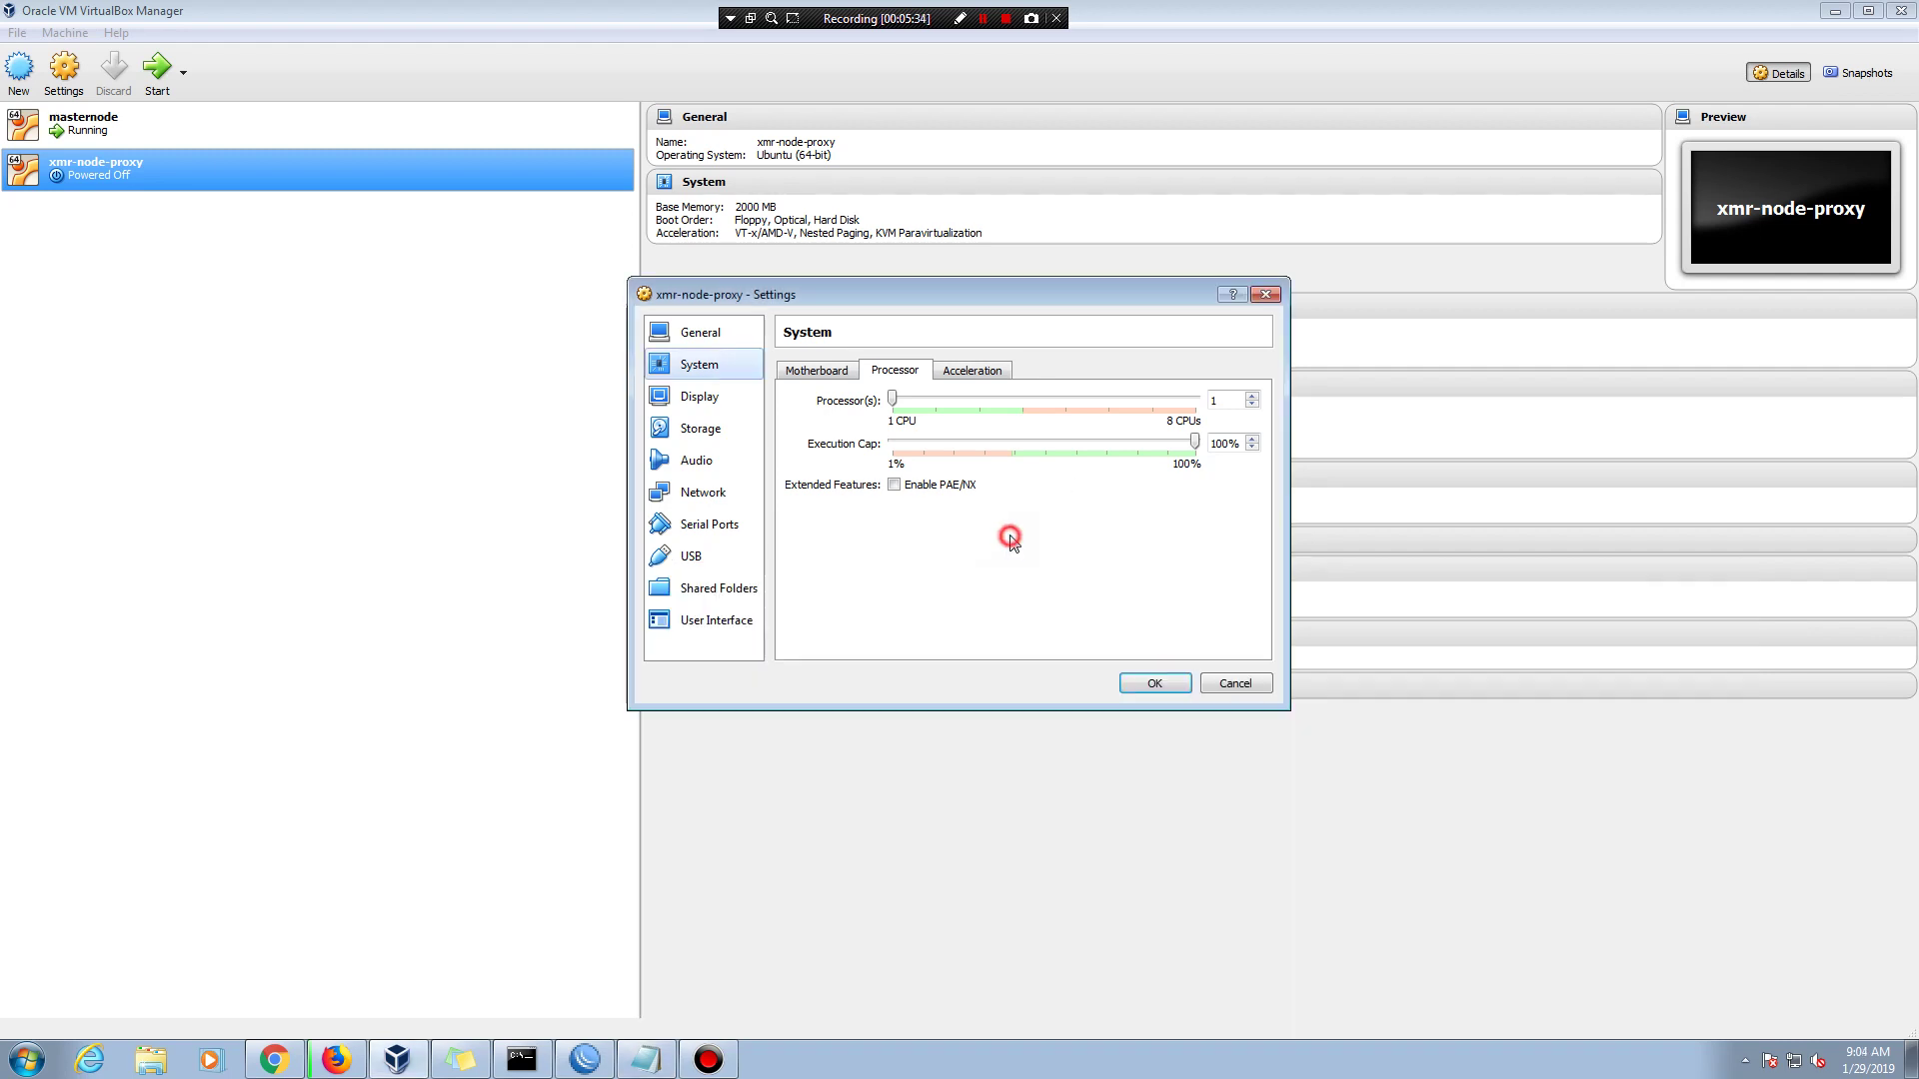
{"action": "left_click", "coordinate": [1252, 395]}
{"action": "left_click", "coordinate": [987, 371]}
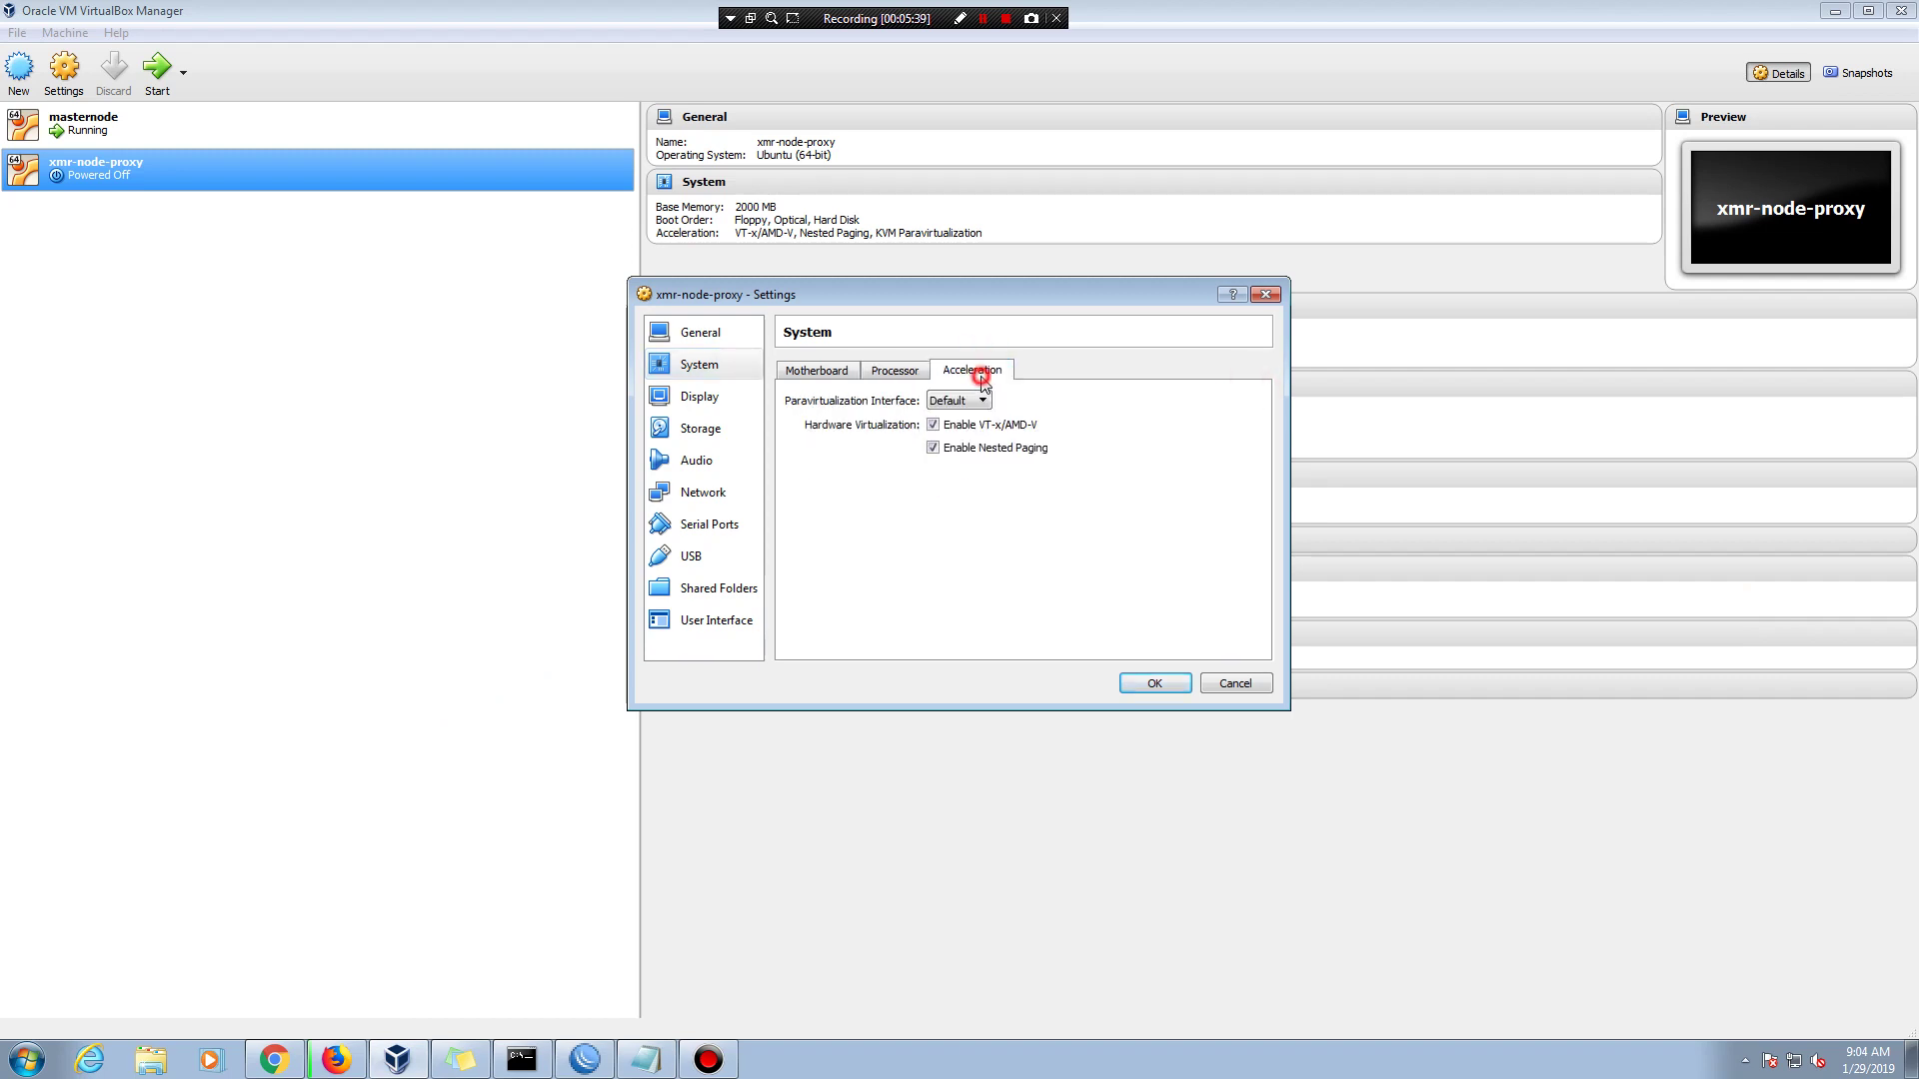
{"action": "left_click", "coordinate": [894, 366]}
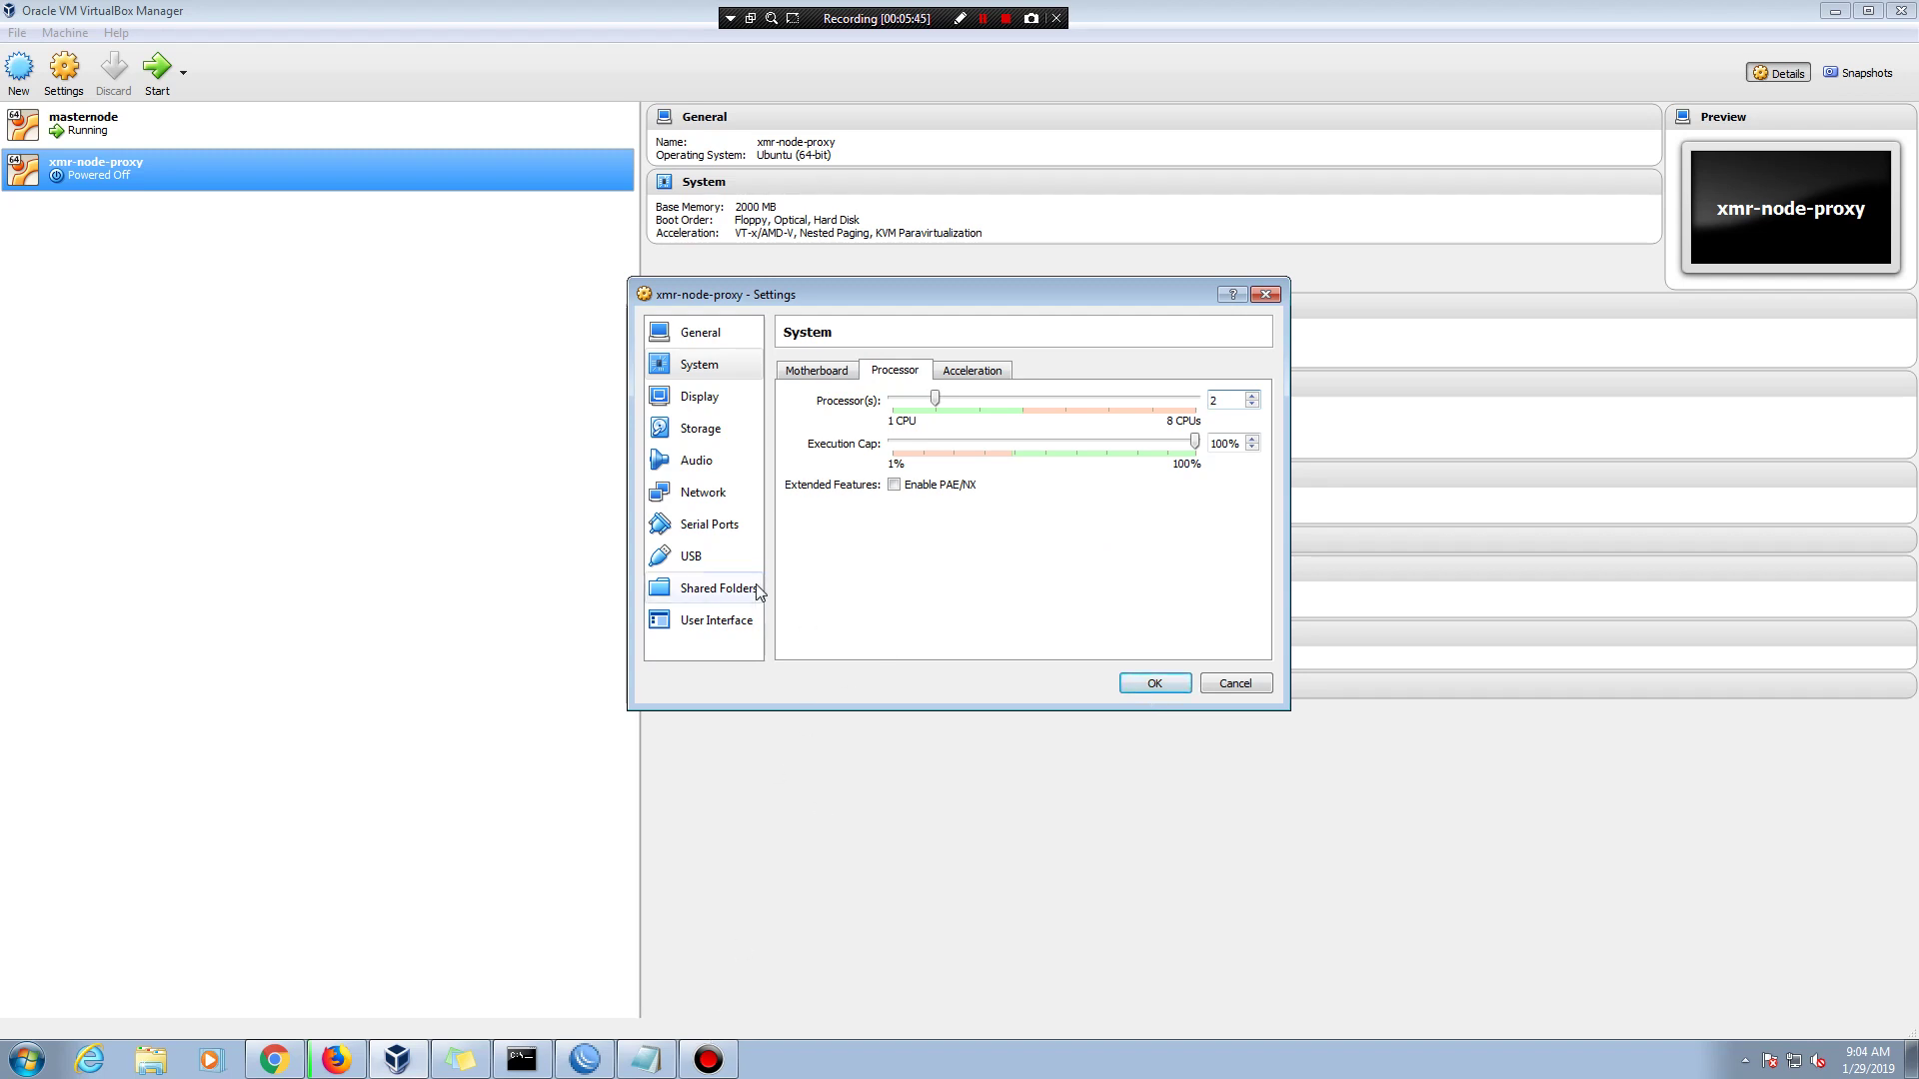
{"action": "left_click", "coordinate": [738, 435]}
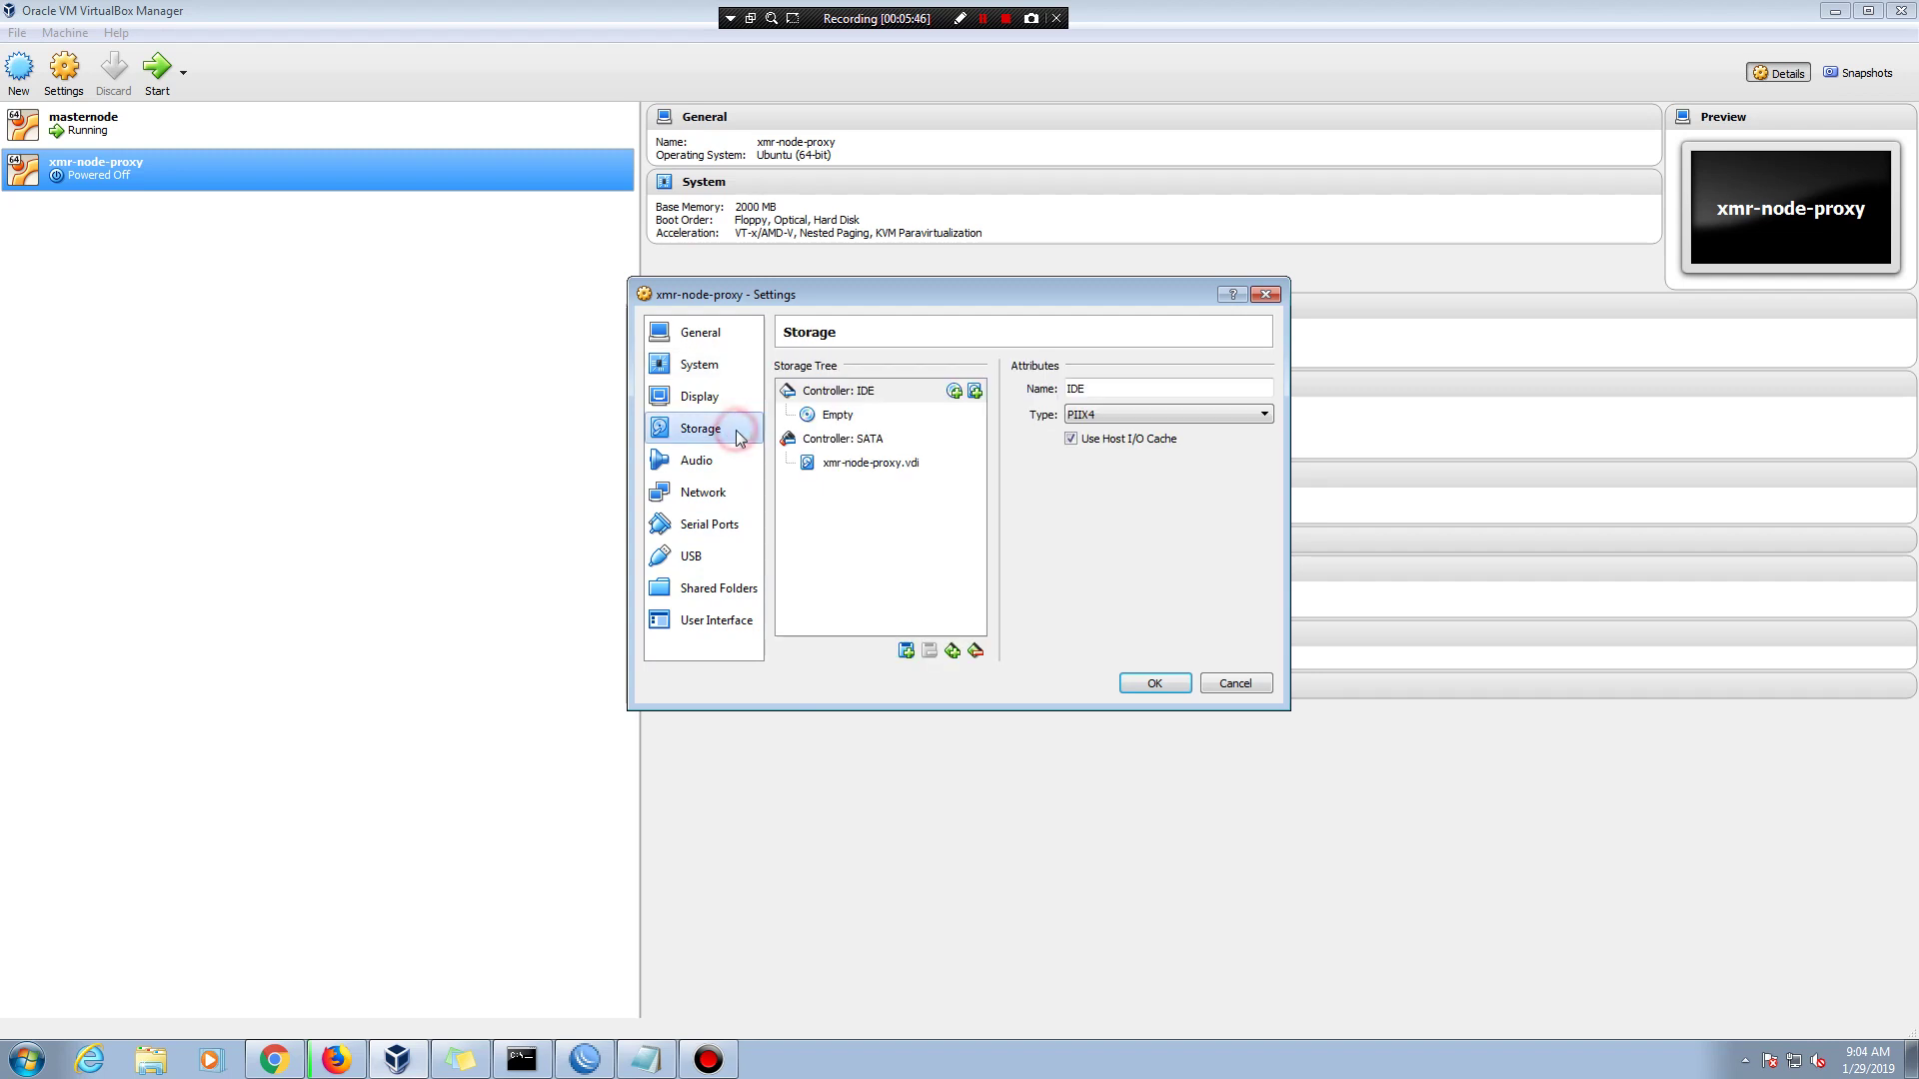
- Select the empty optical drive and note 'install ubuntu server to virtual box' in Notepad
{"action": "left_click", "coordinate": [845, 413]}
{"action": "left_click", "coordinate": [640, 1057]}
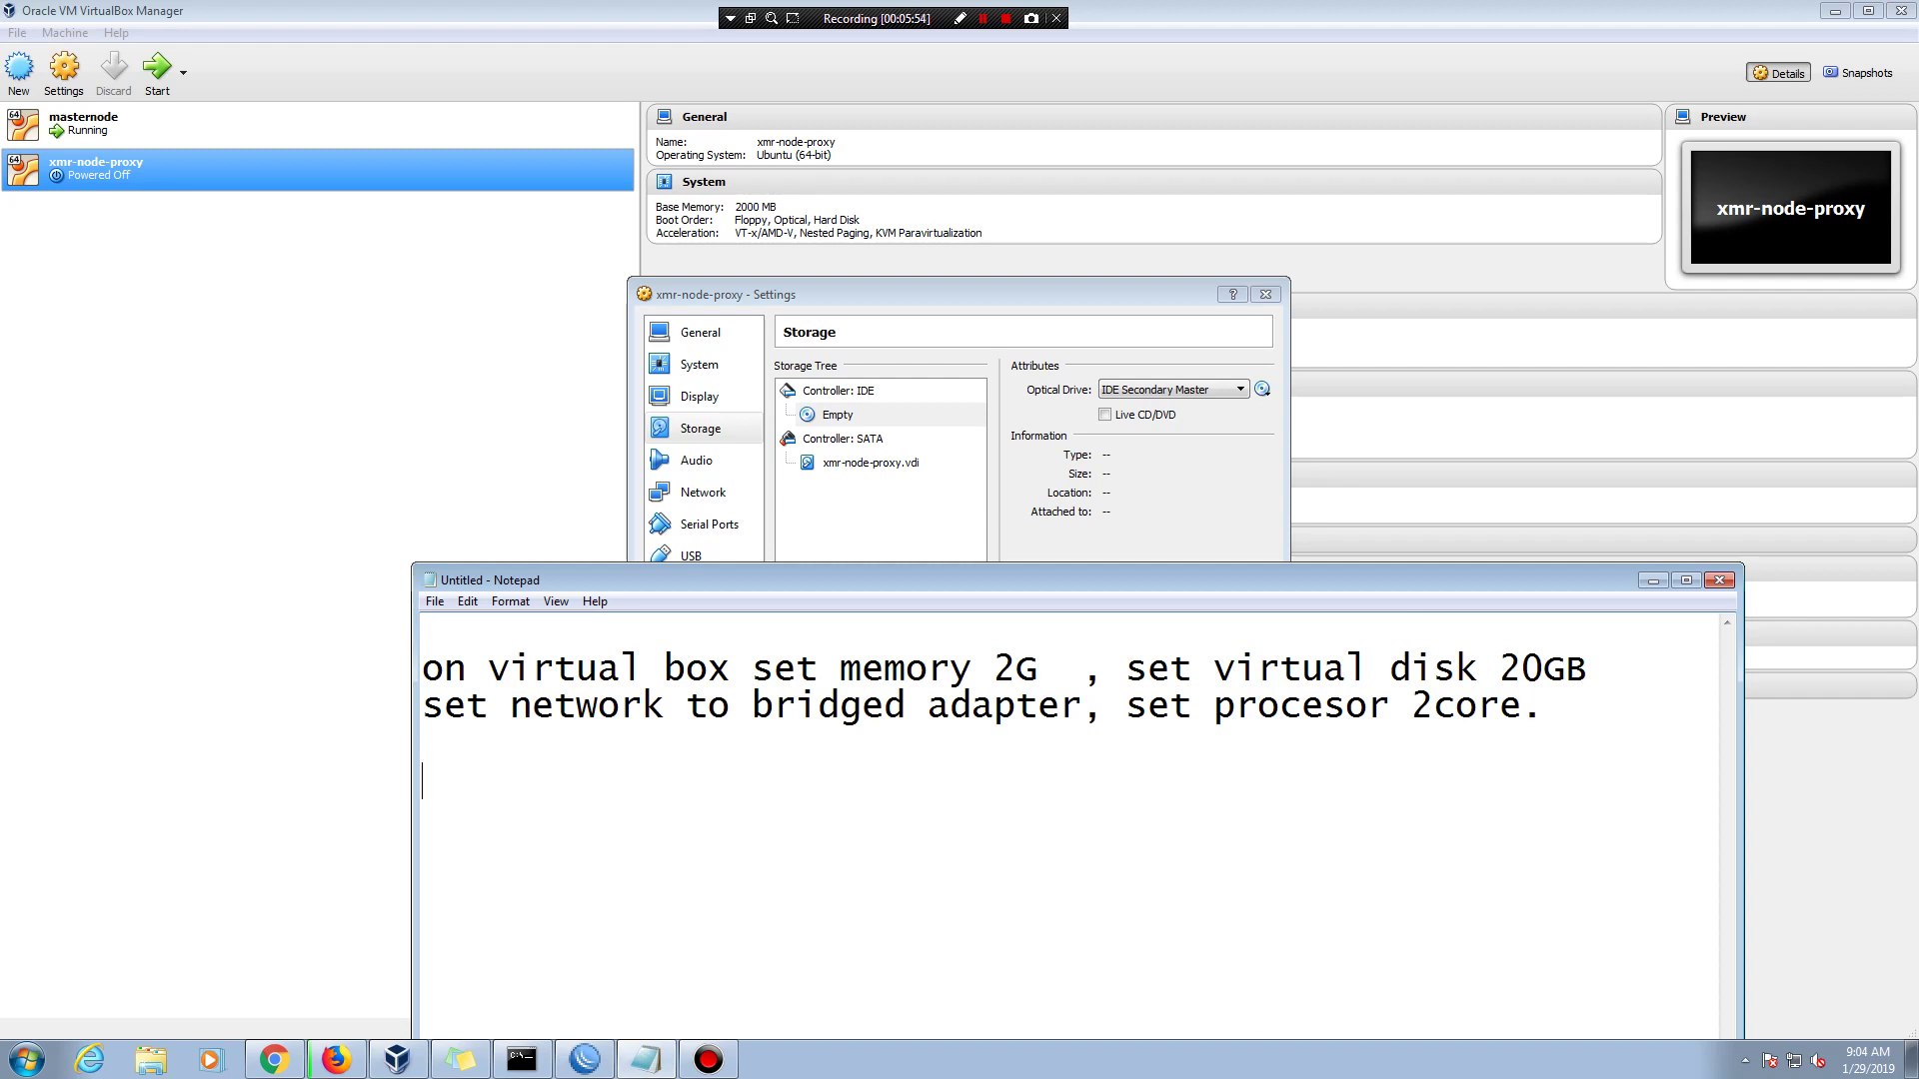
{"action": "type", "text": "install"}
{"action": "left_click", "coordinate": [1547, 718]}
{"action": "key", "text": "Return"}
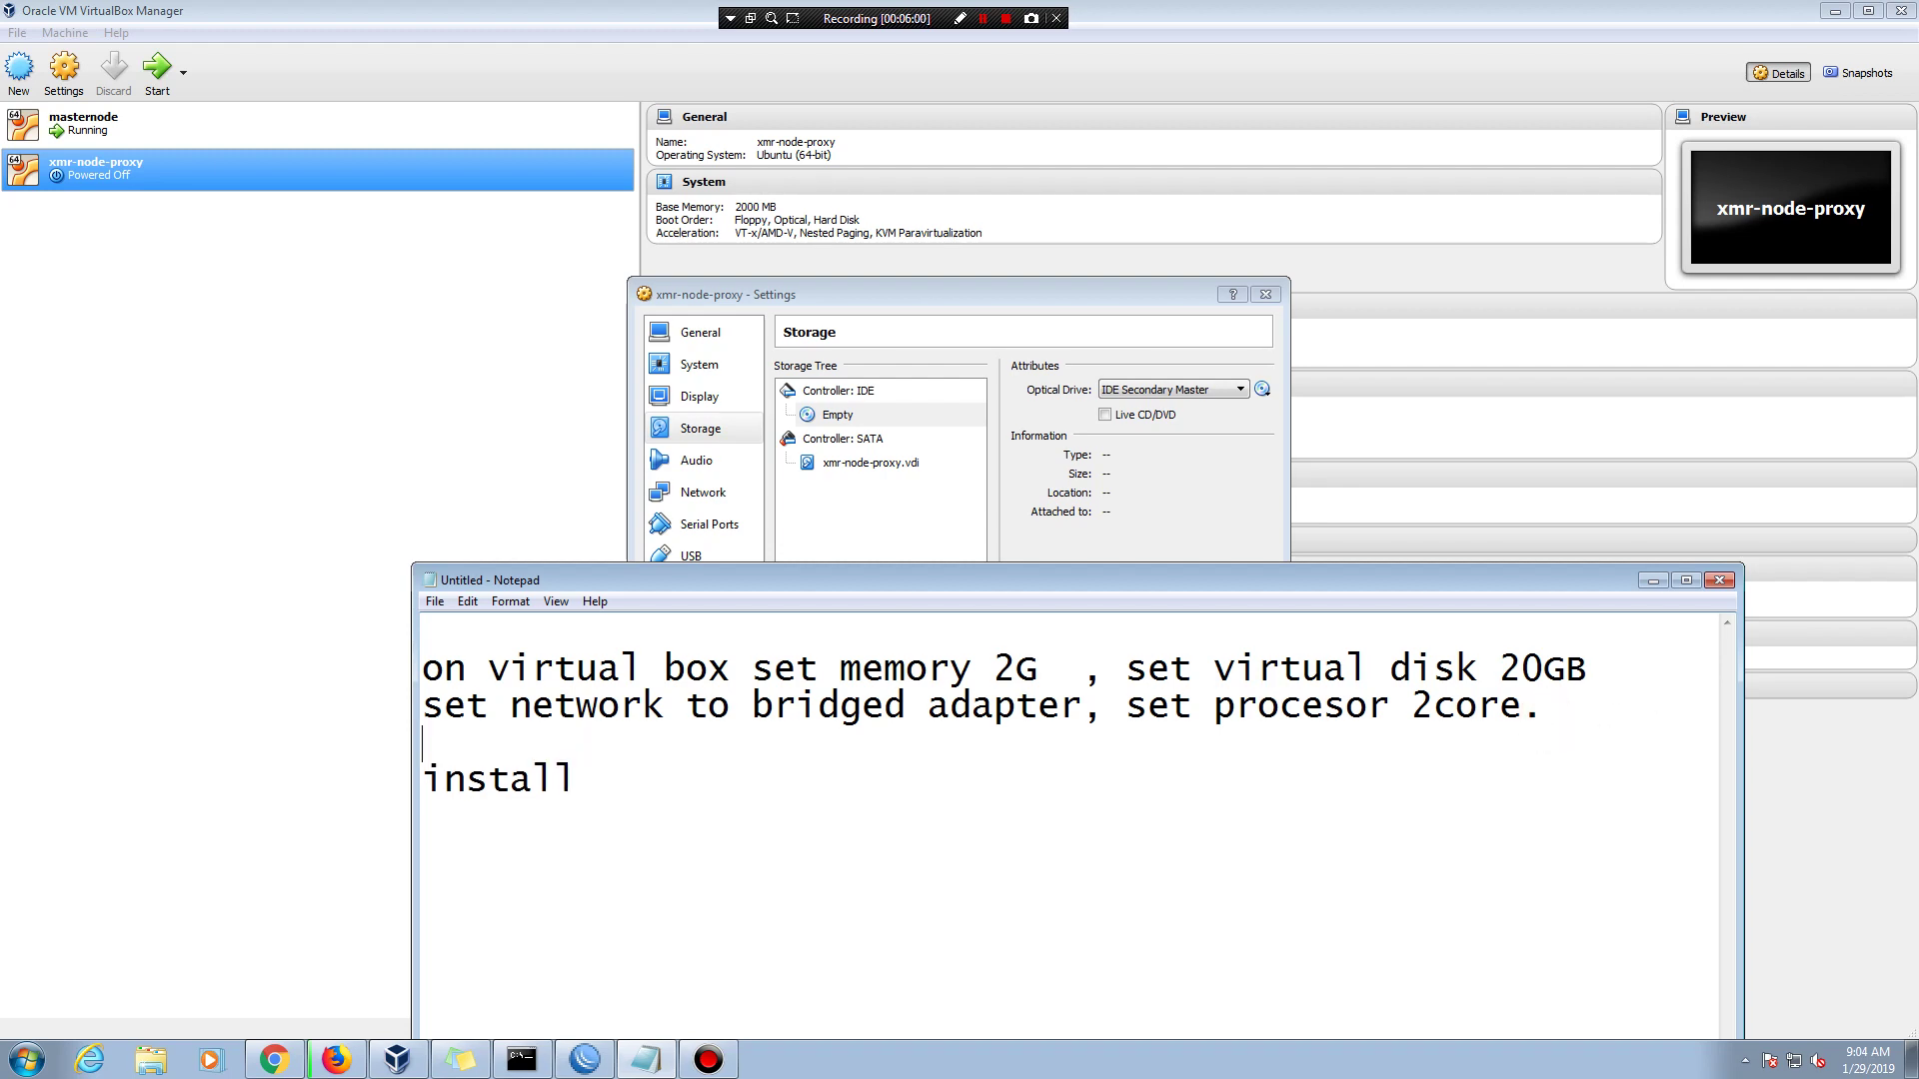
{"action": "type", "text": "ubuntu servbe"}
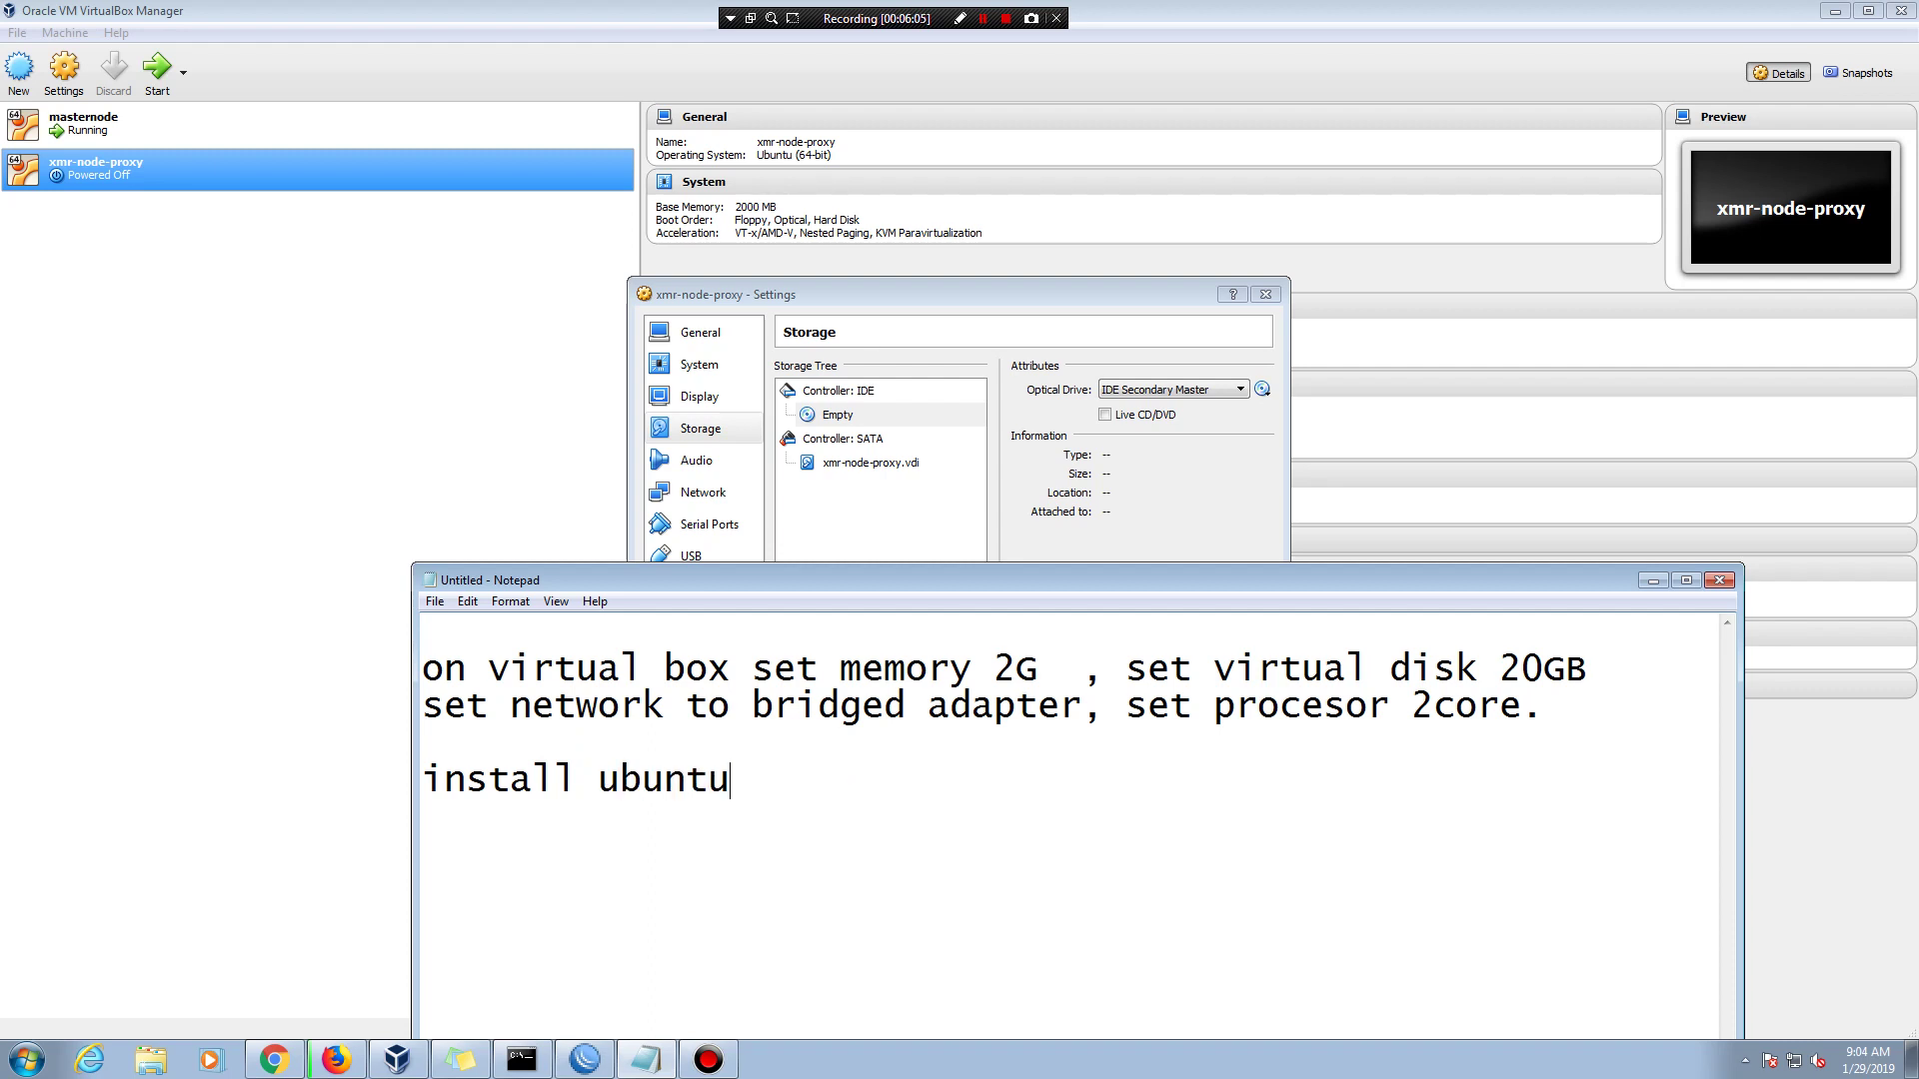
{"action": "key", "text": "BackSpace"}
{"action": "key", "text": "BackSpace"}
{"action": "type", "text": "er to c"}
{"action": "key", "text": "BackSpace"}
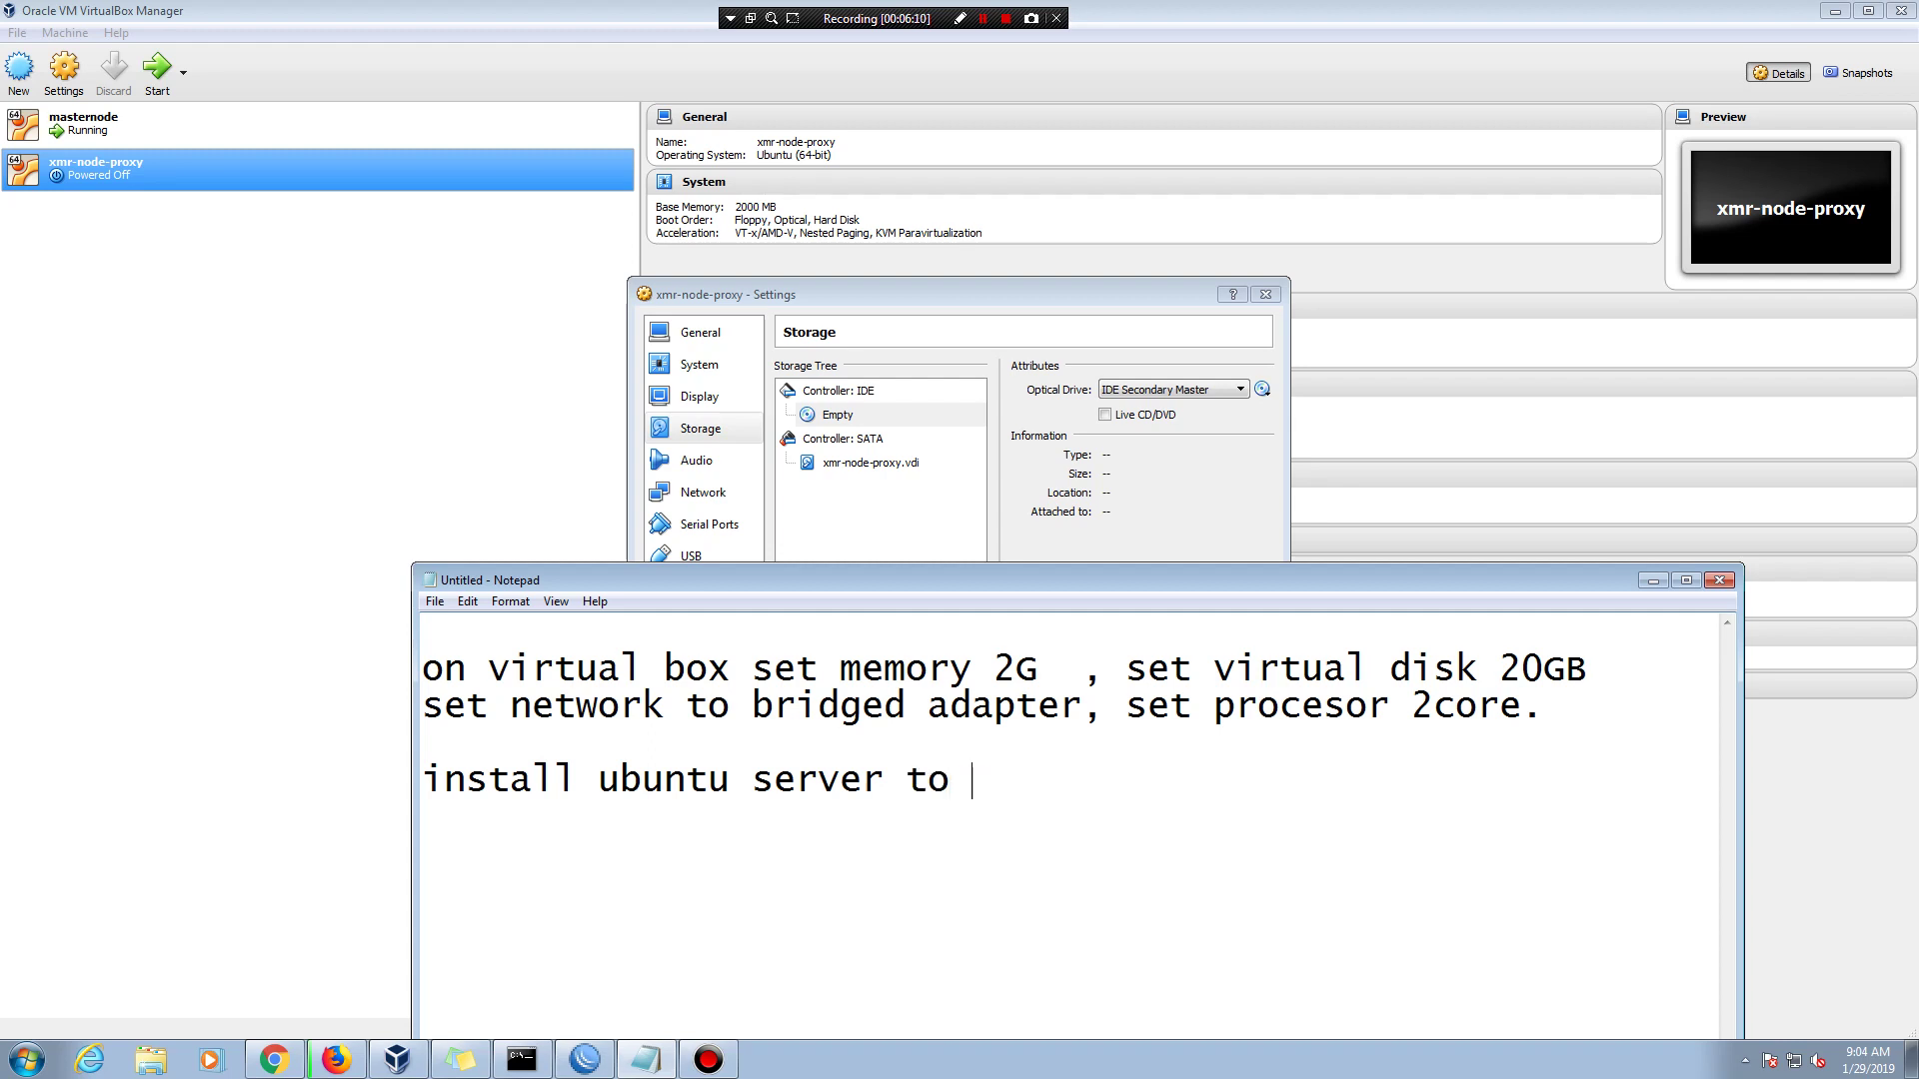
{"action": "type", "text": "virtual box"}
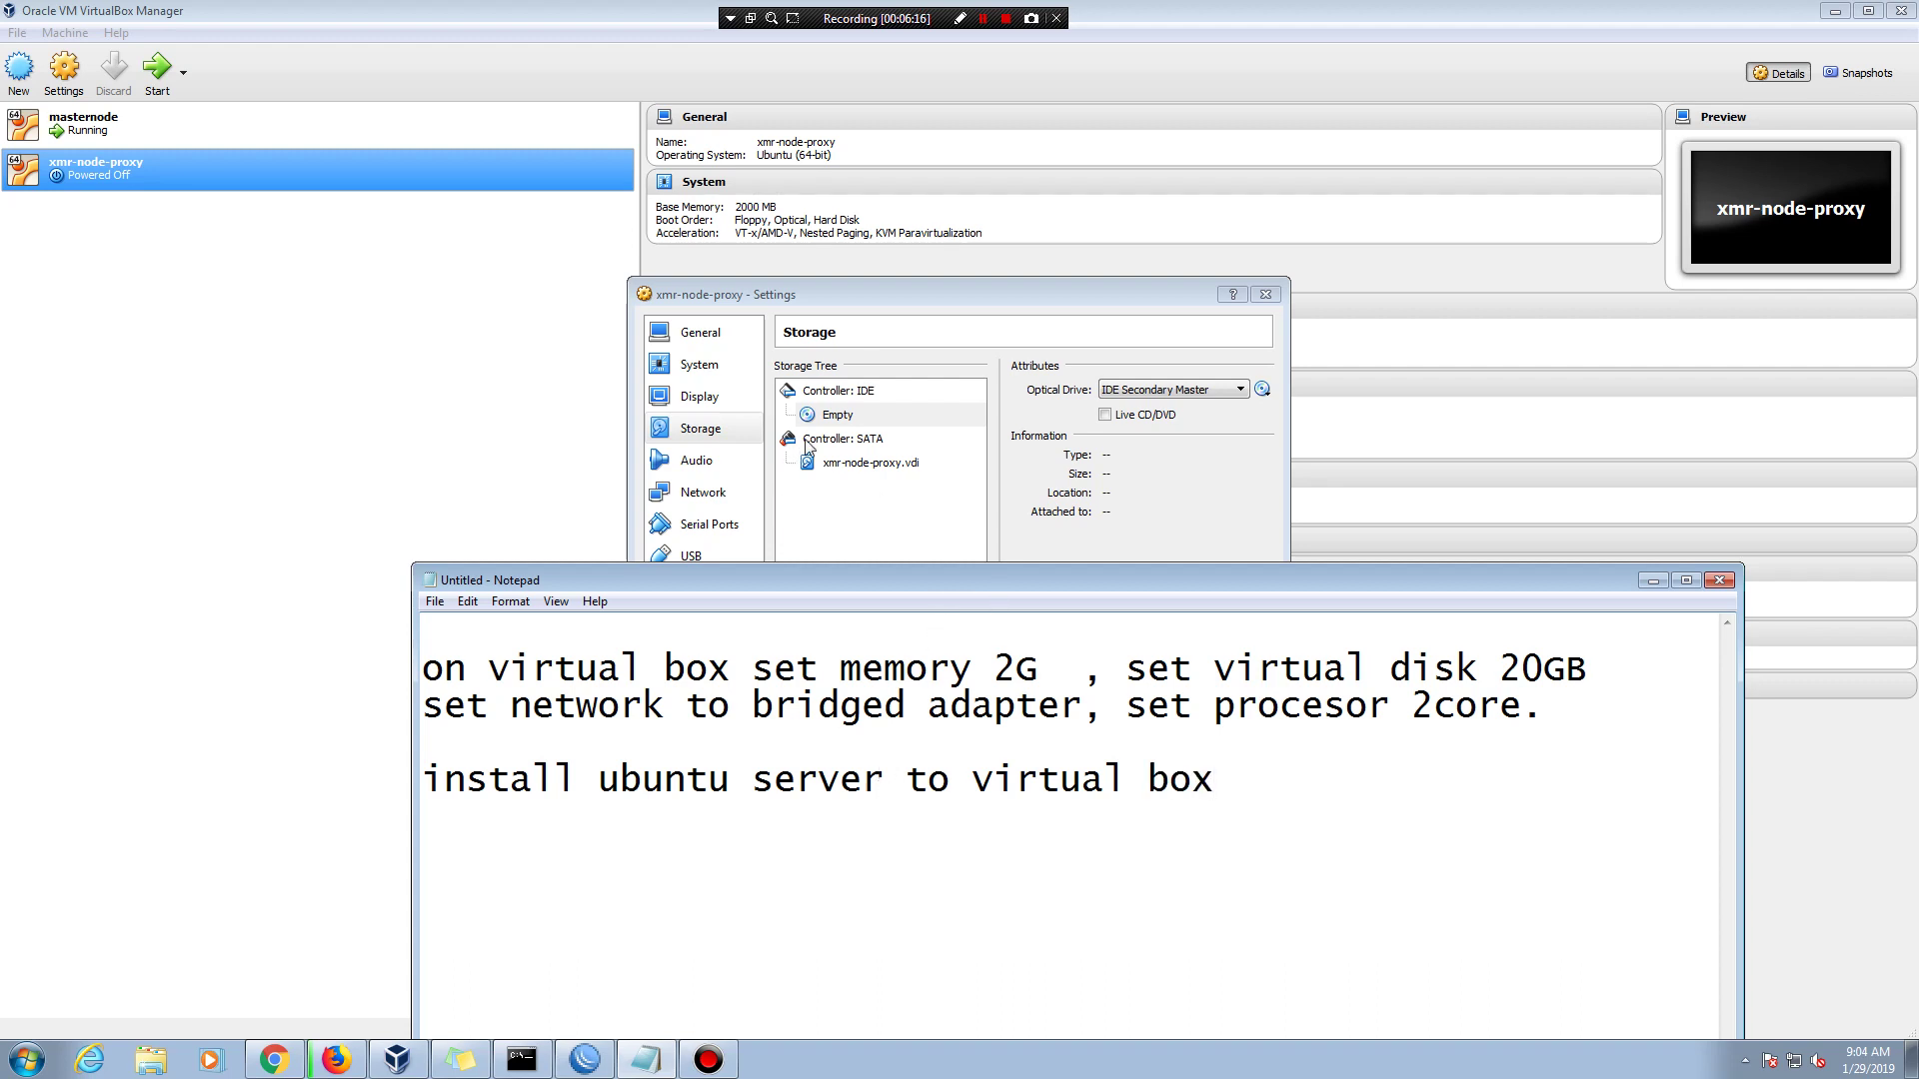
- Attach the ubuntu-16.04.5-server-amd64 ISO to the empty optical drive
{"action": "left_click", "coordinate": [836, 415]}
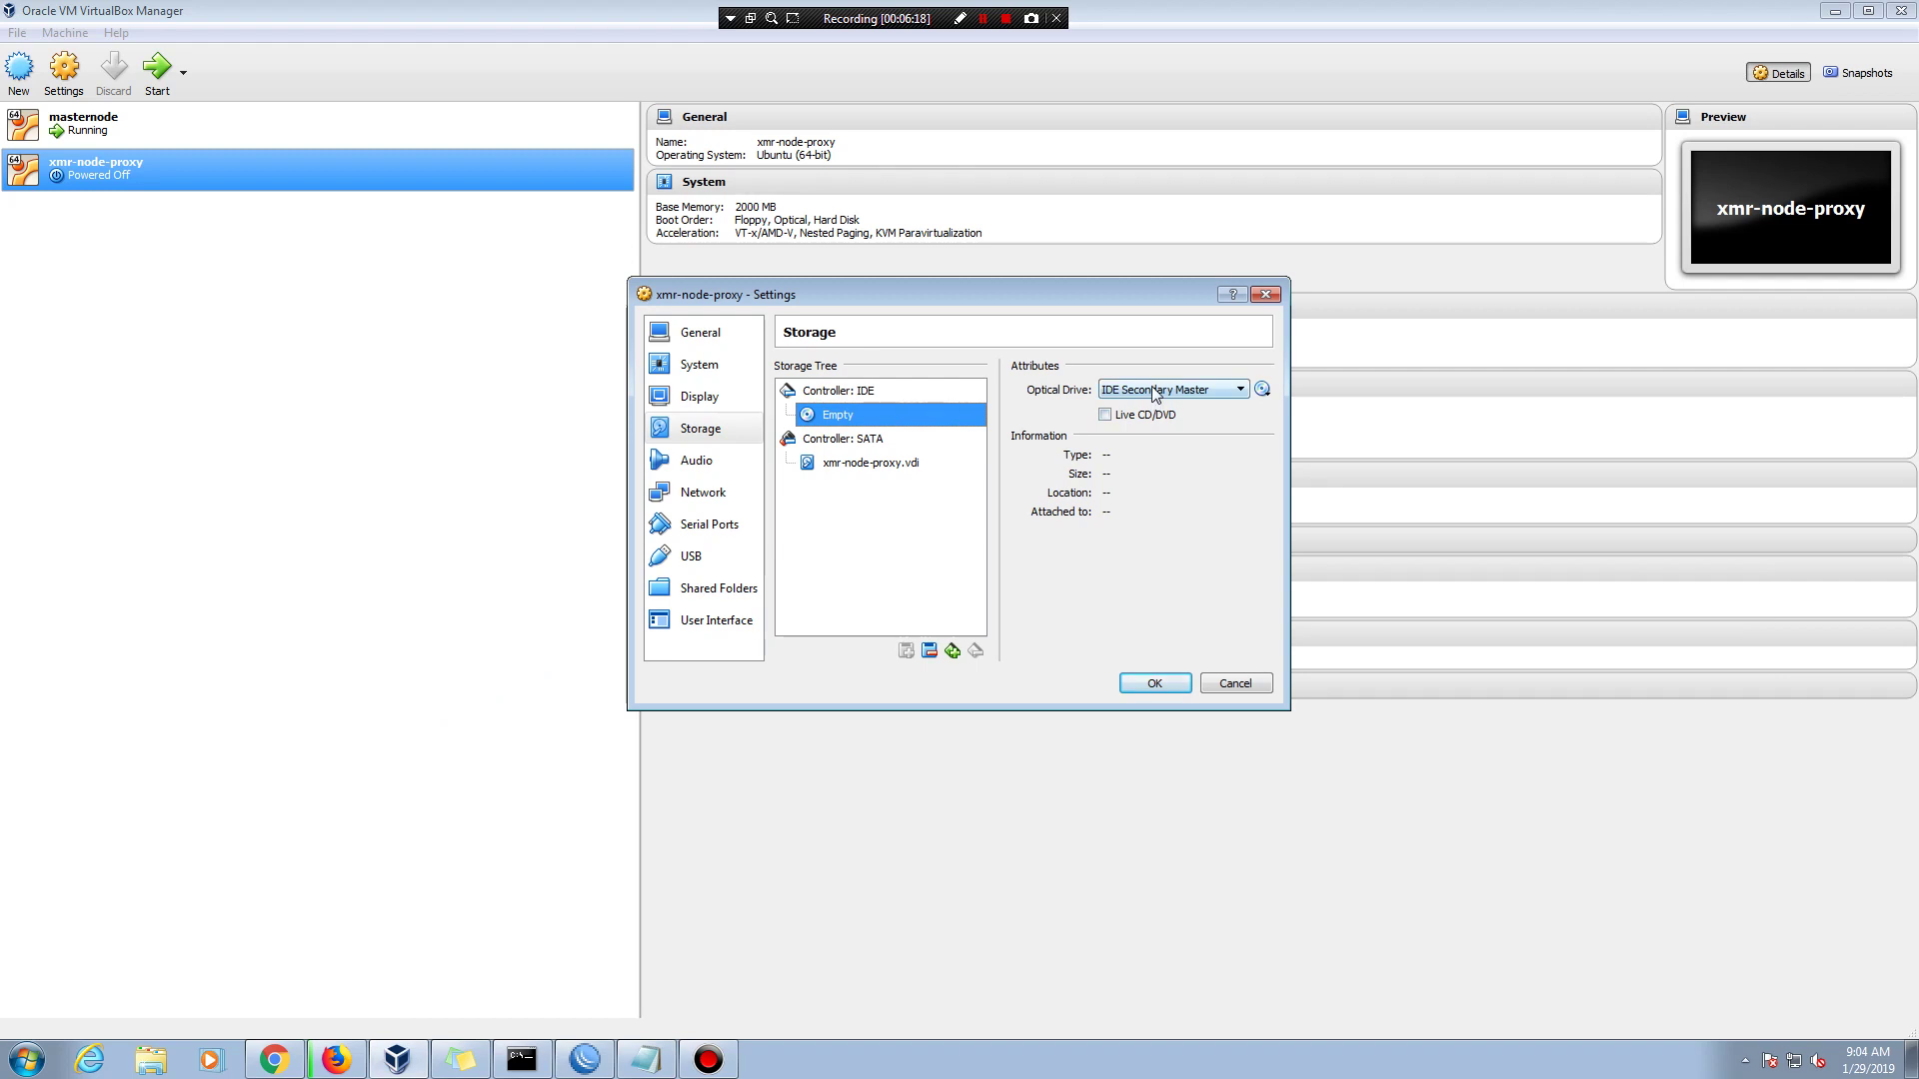
{"action": "left_click", "coordinate": [1262, 388]}
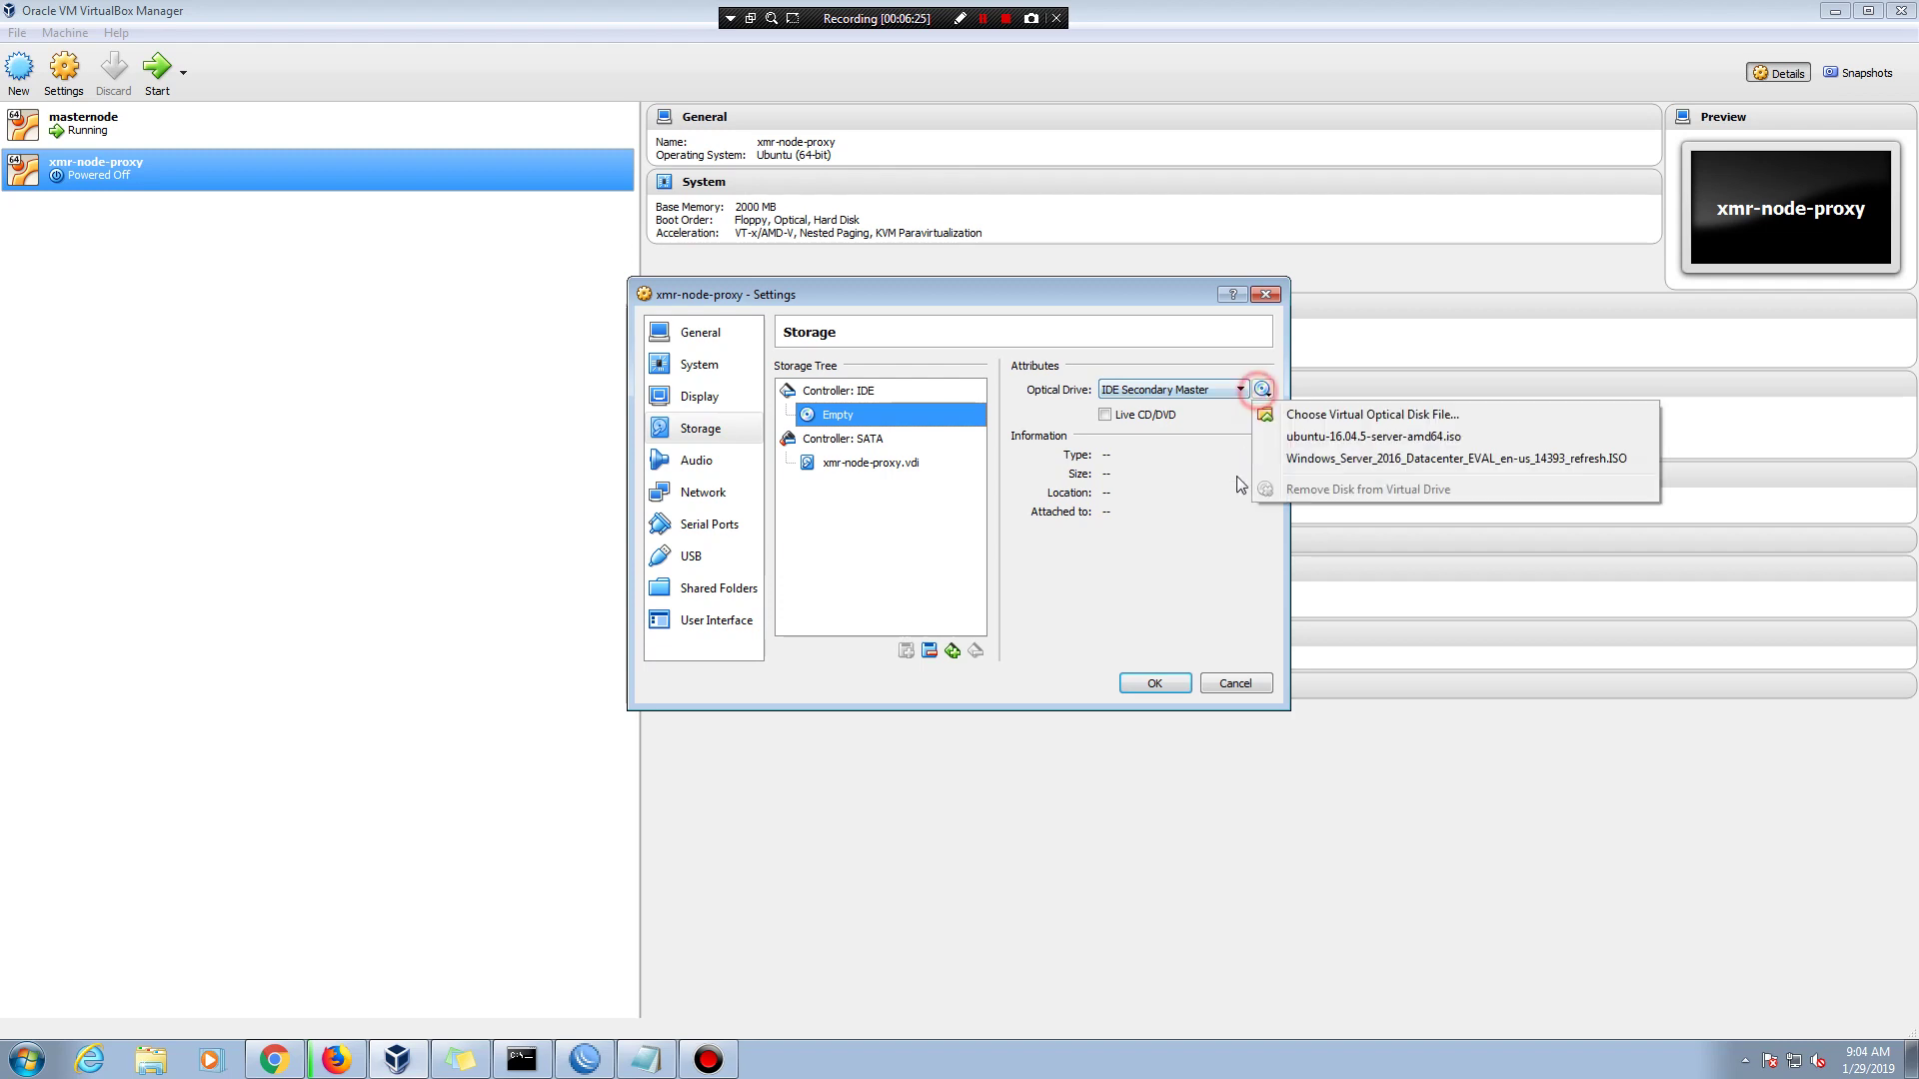
{"action": "left_click", "coordinate": [1311, 416]}
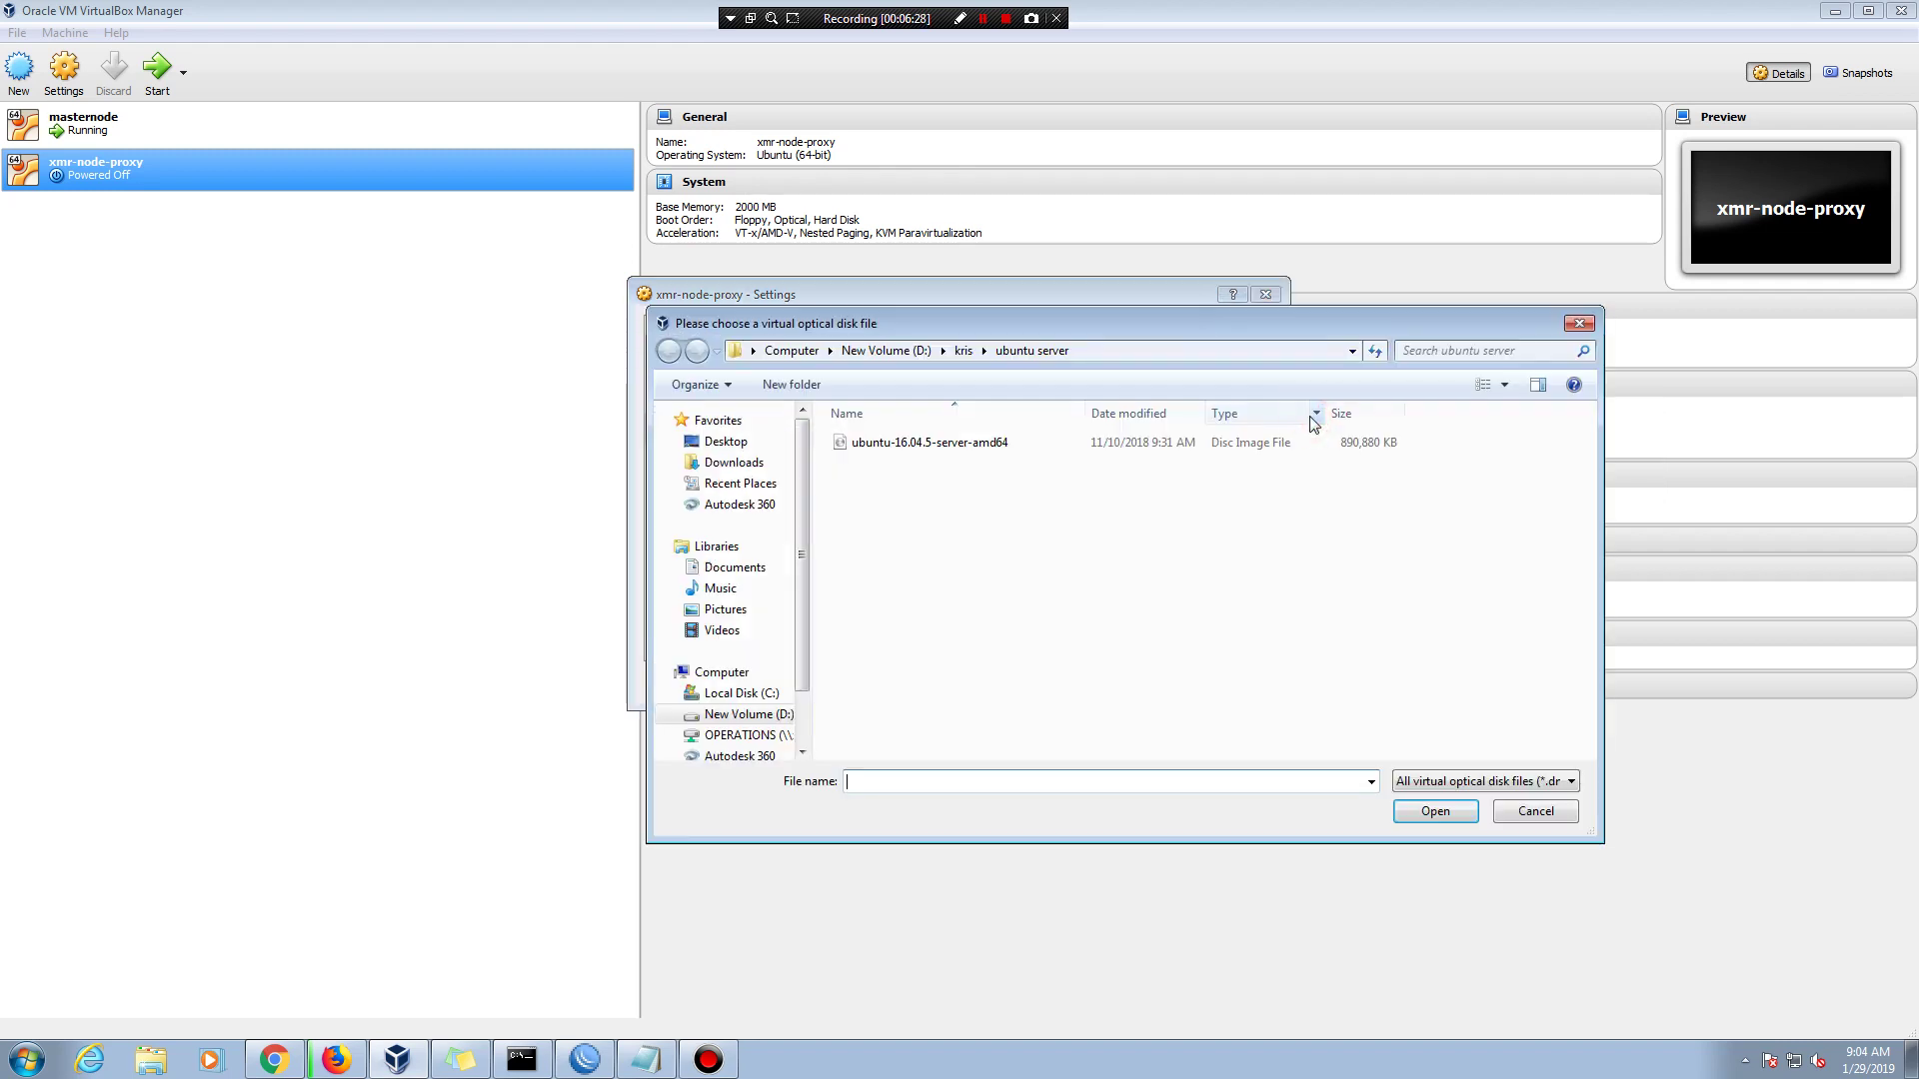
{"action": "left_click", "coordinate": [916, 442]}
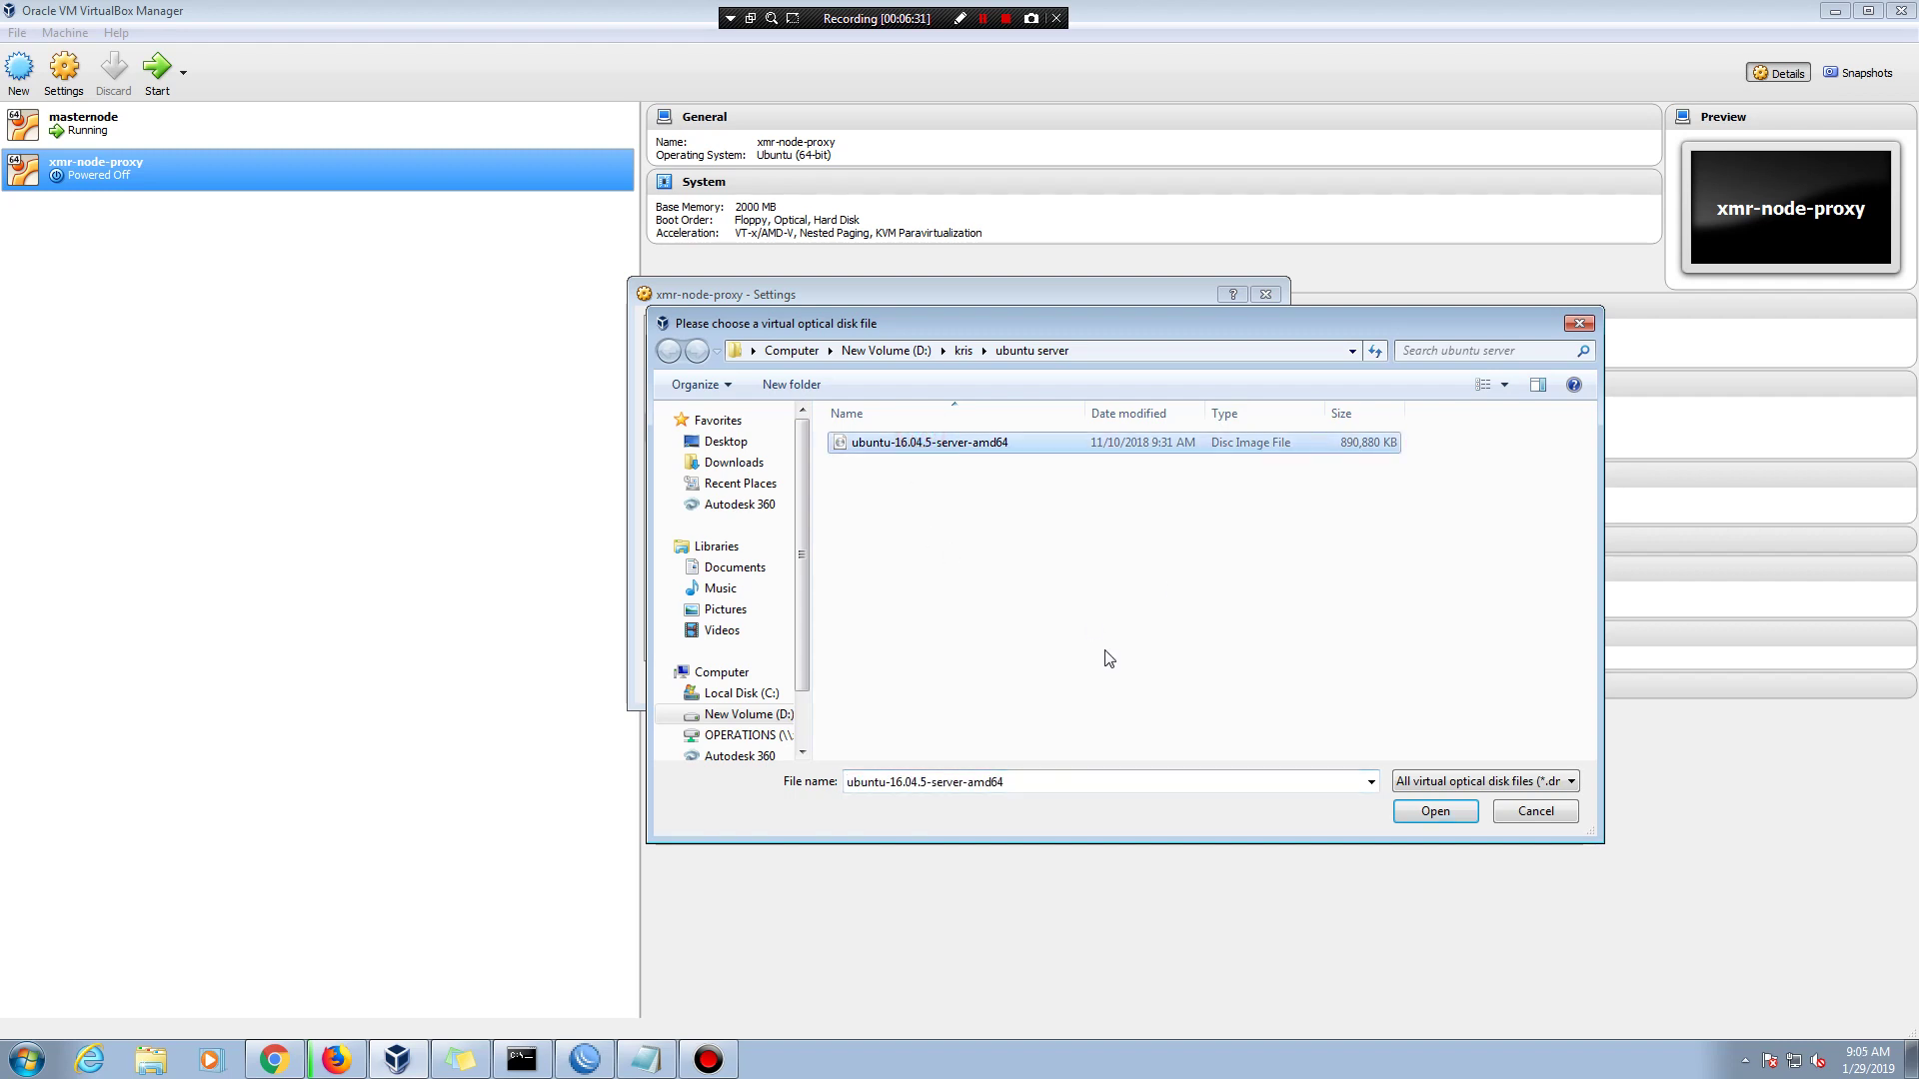
{"action": "left_click", "coordinate": [1423, 813]}
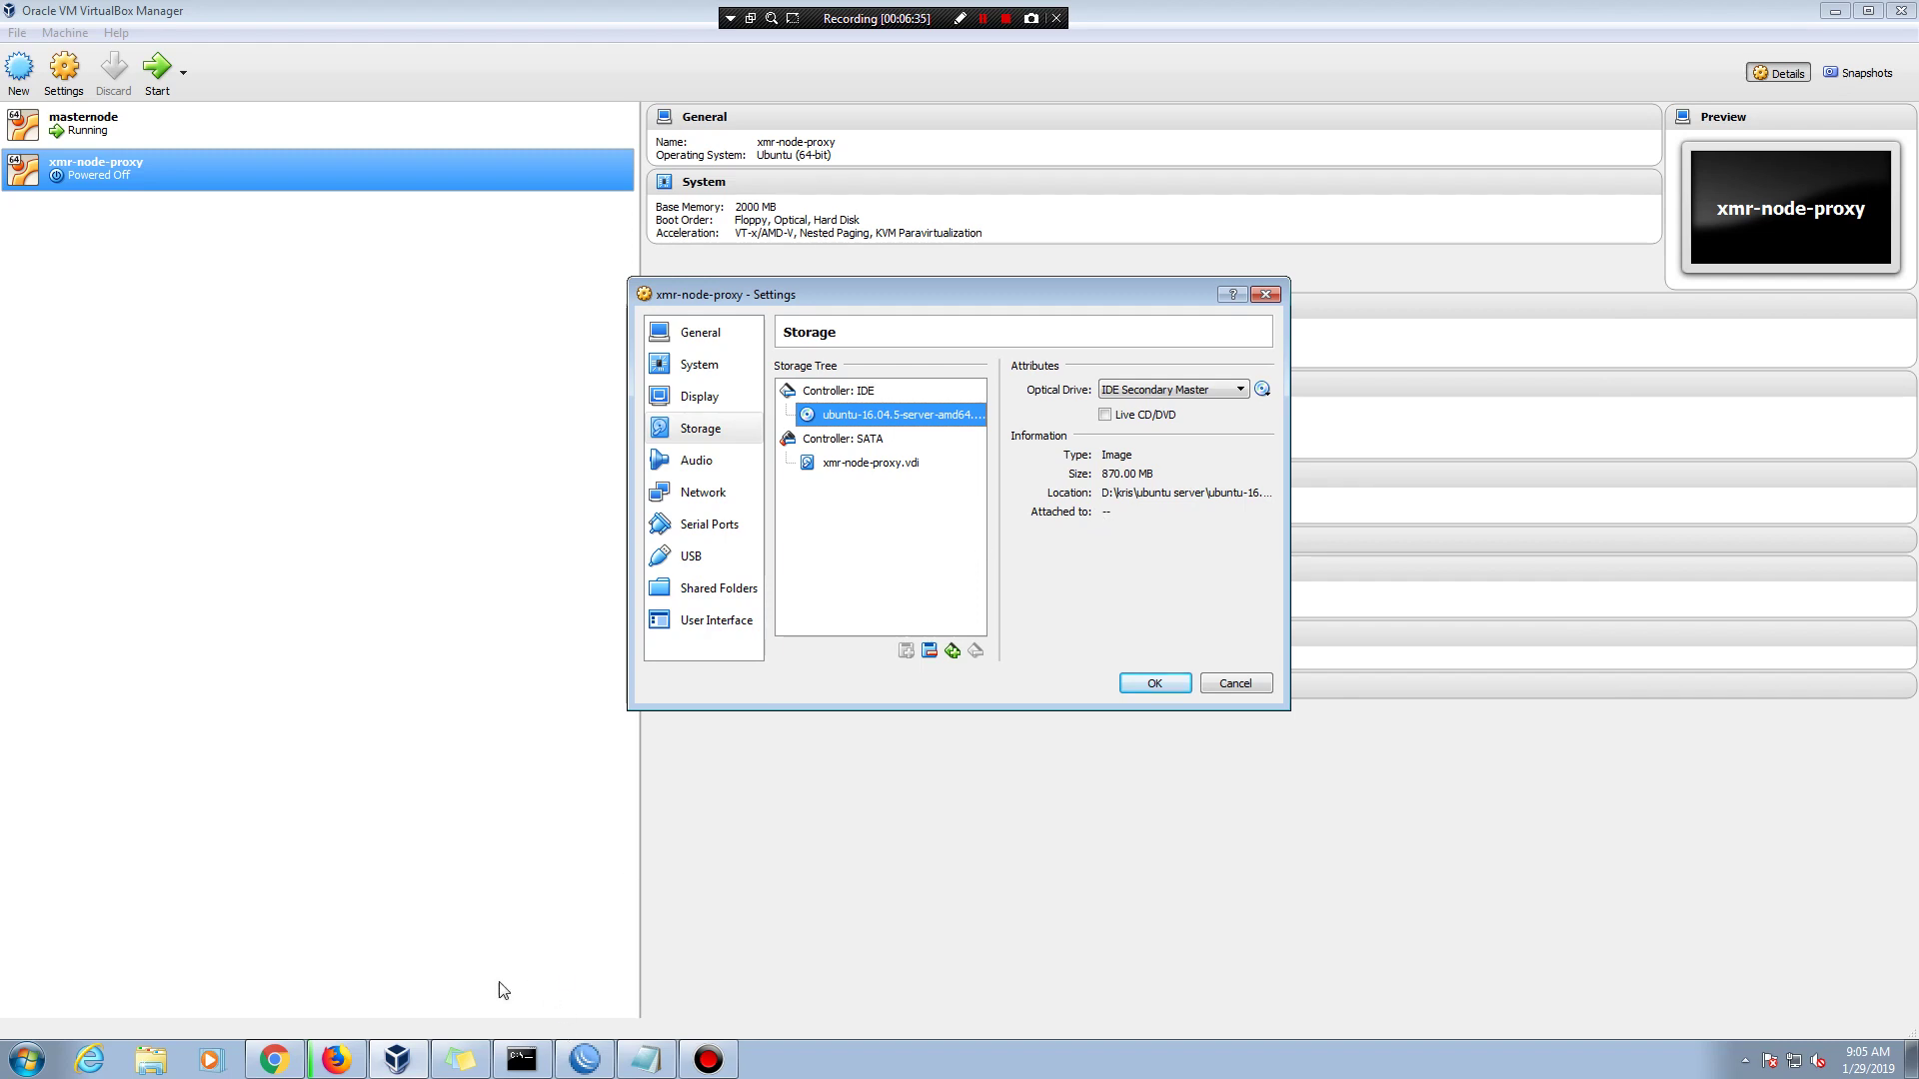
- Cancel the ubuntu-16.04.5-desktop-amd64.iso download in Firefox and minimise the browser
{"action": "left_click", "coordinate": [342, 1063]}
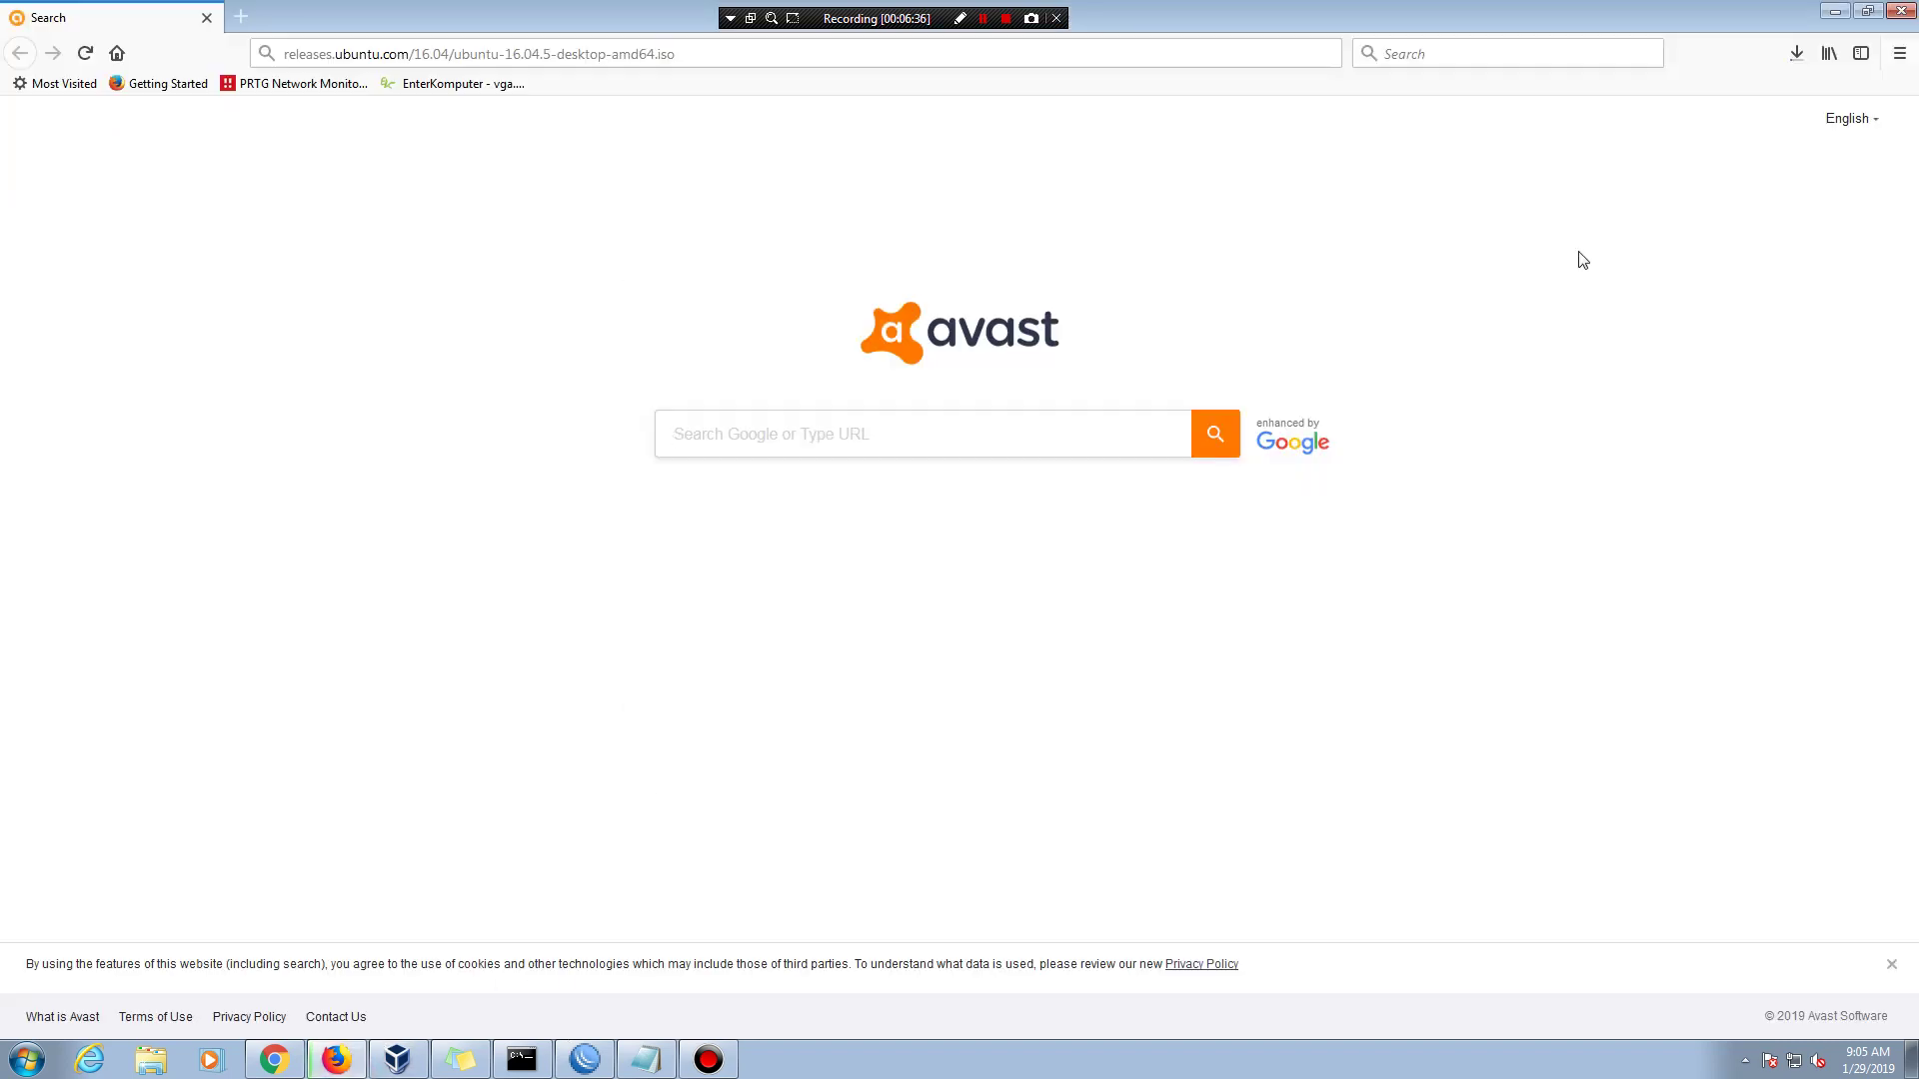
{"action": "left_click", "coordinate": [1797, 53]}
{"action": "left_click", "coordinate": [1783, 108]}
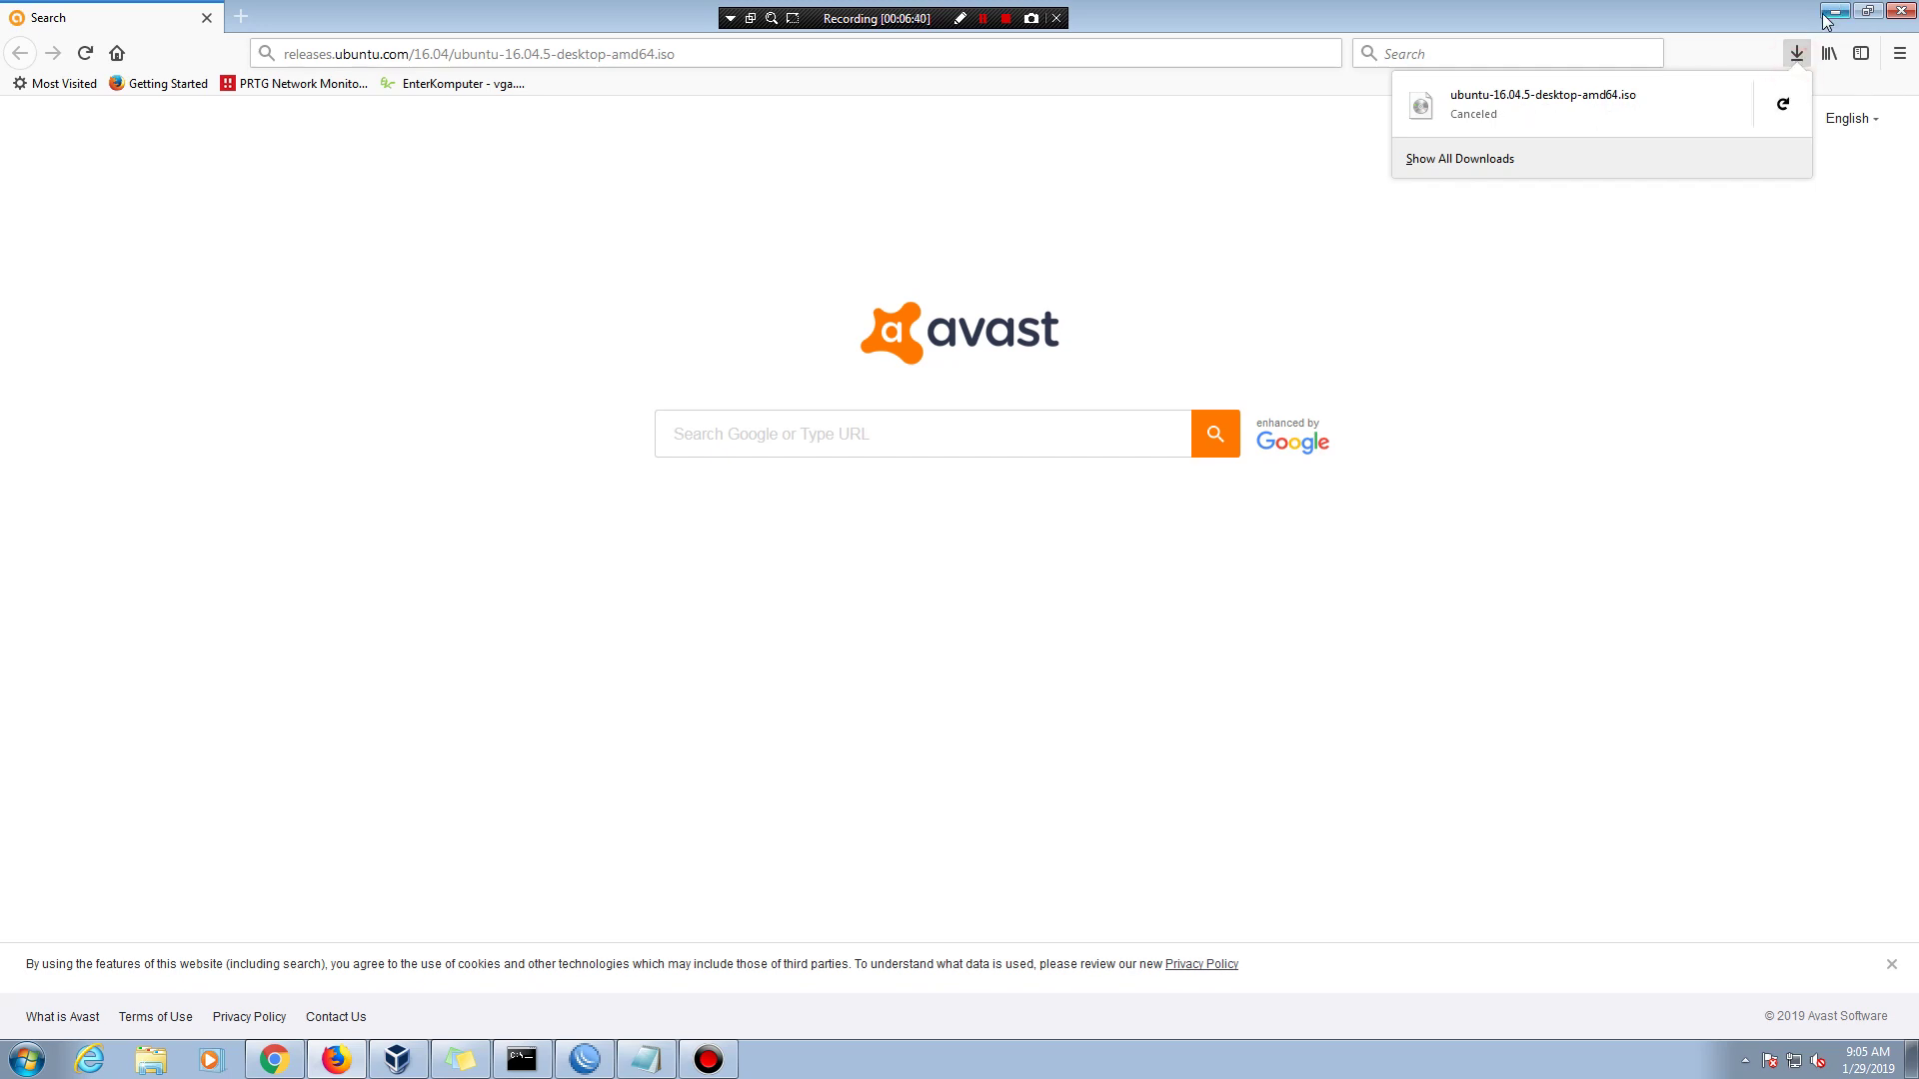
{"action": "left_click", "coordinate": [1797, 55]}
{"action": "left_click", "coordinate": [1835, 12]}
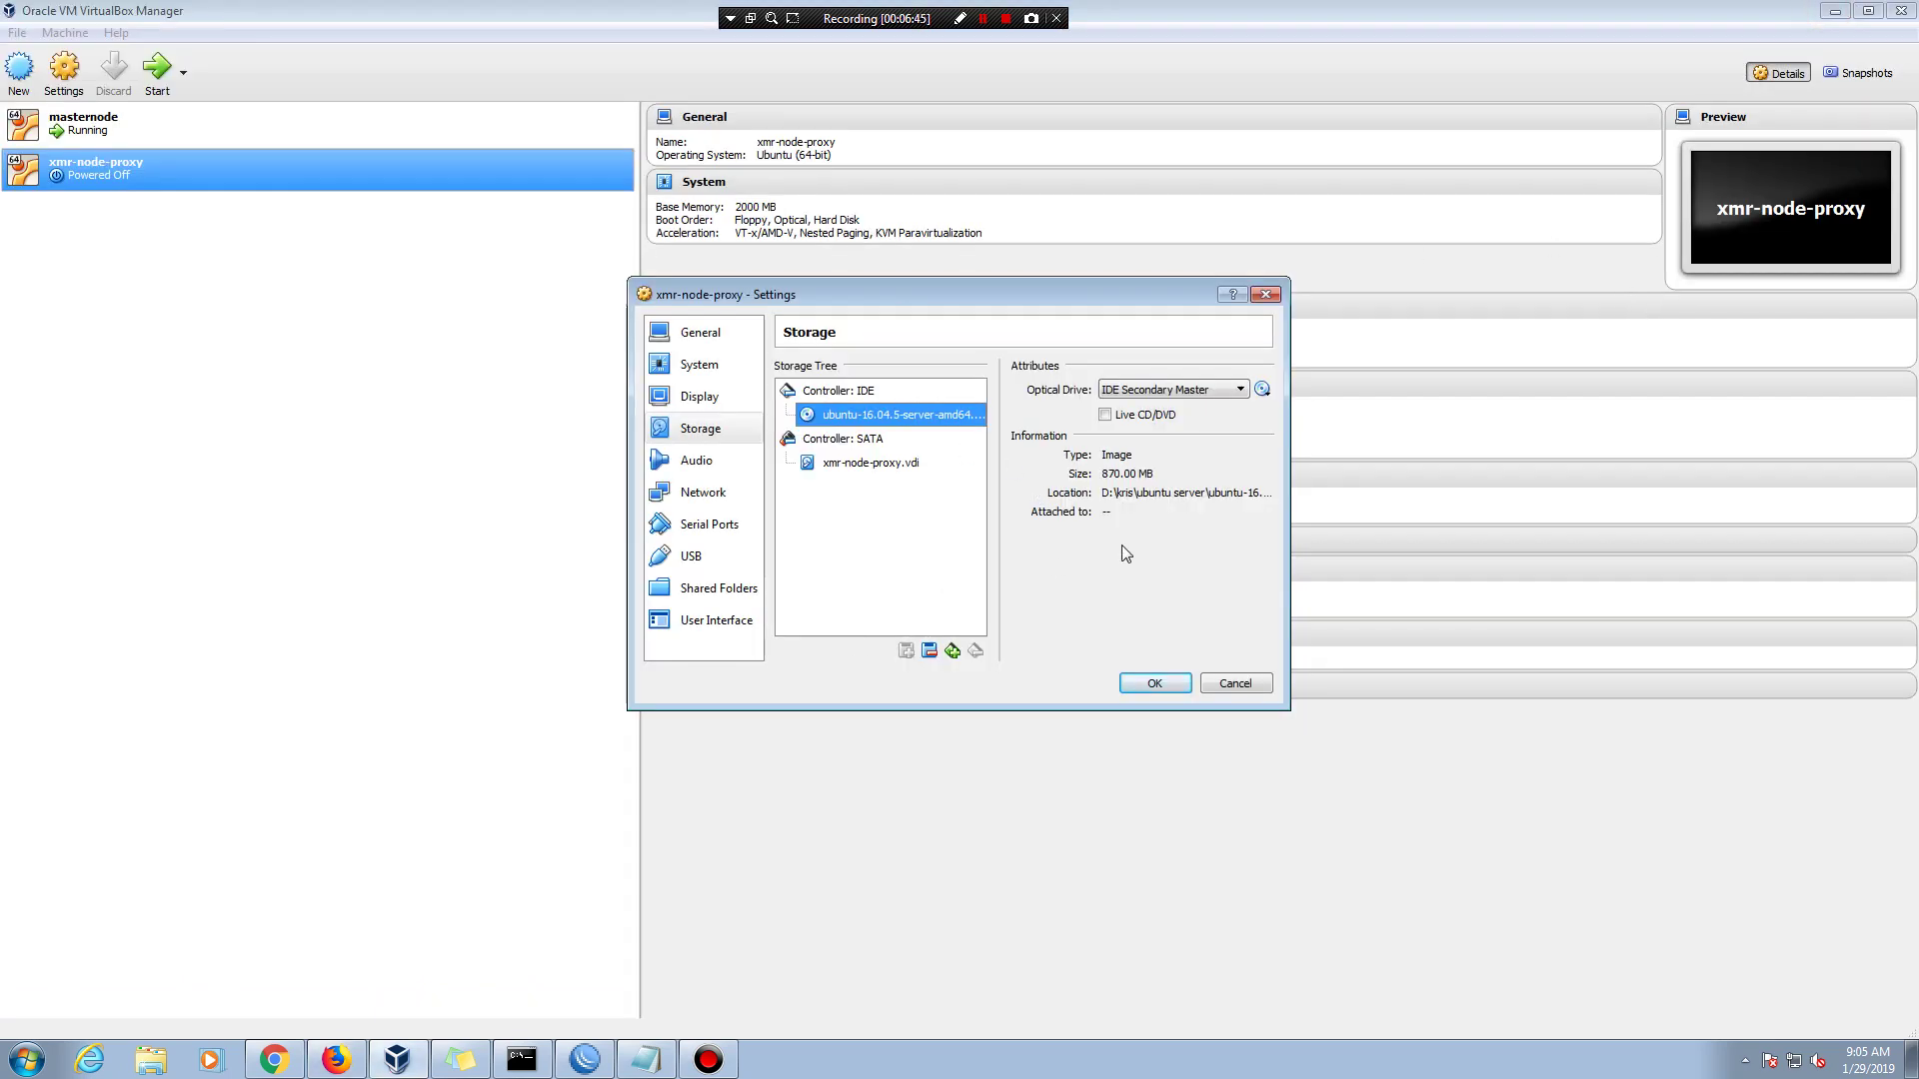
- Save the xmr-node-proxy settings (2 processors, server ISO) and close the Settings dialog
{"action": "left_click", "coordinate": [1154, 684]}
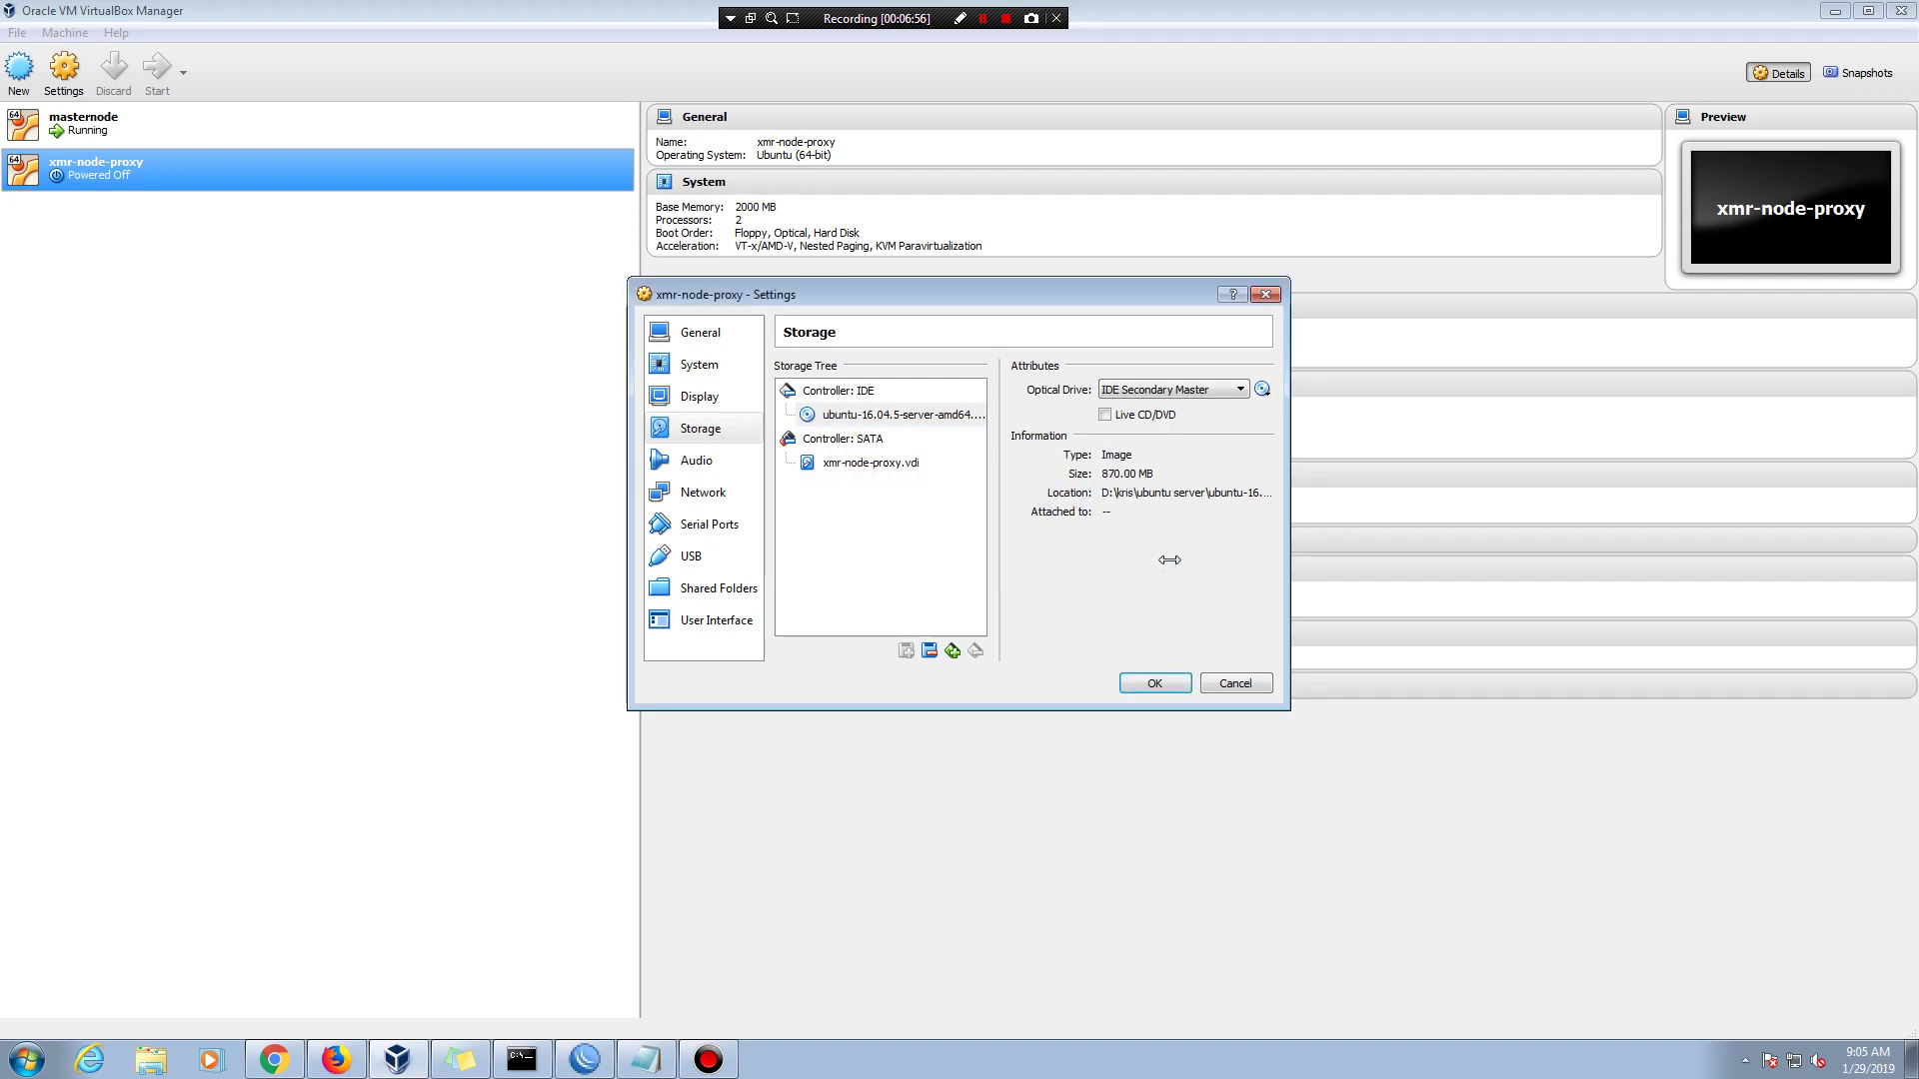
{"action": "left_click", "coordinate": [1142, 683]}
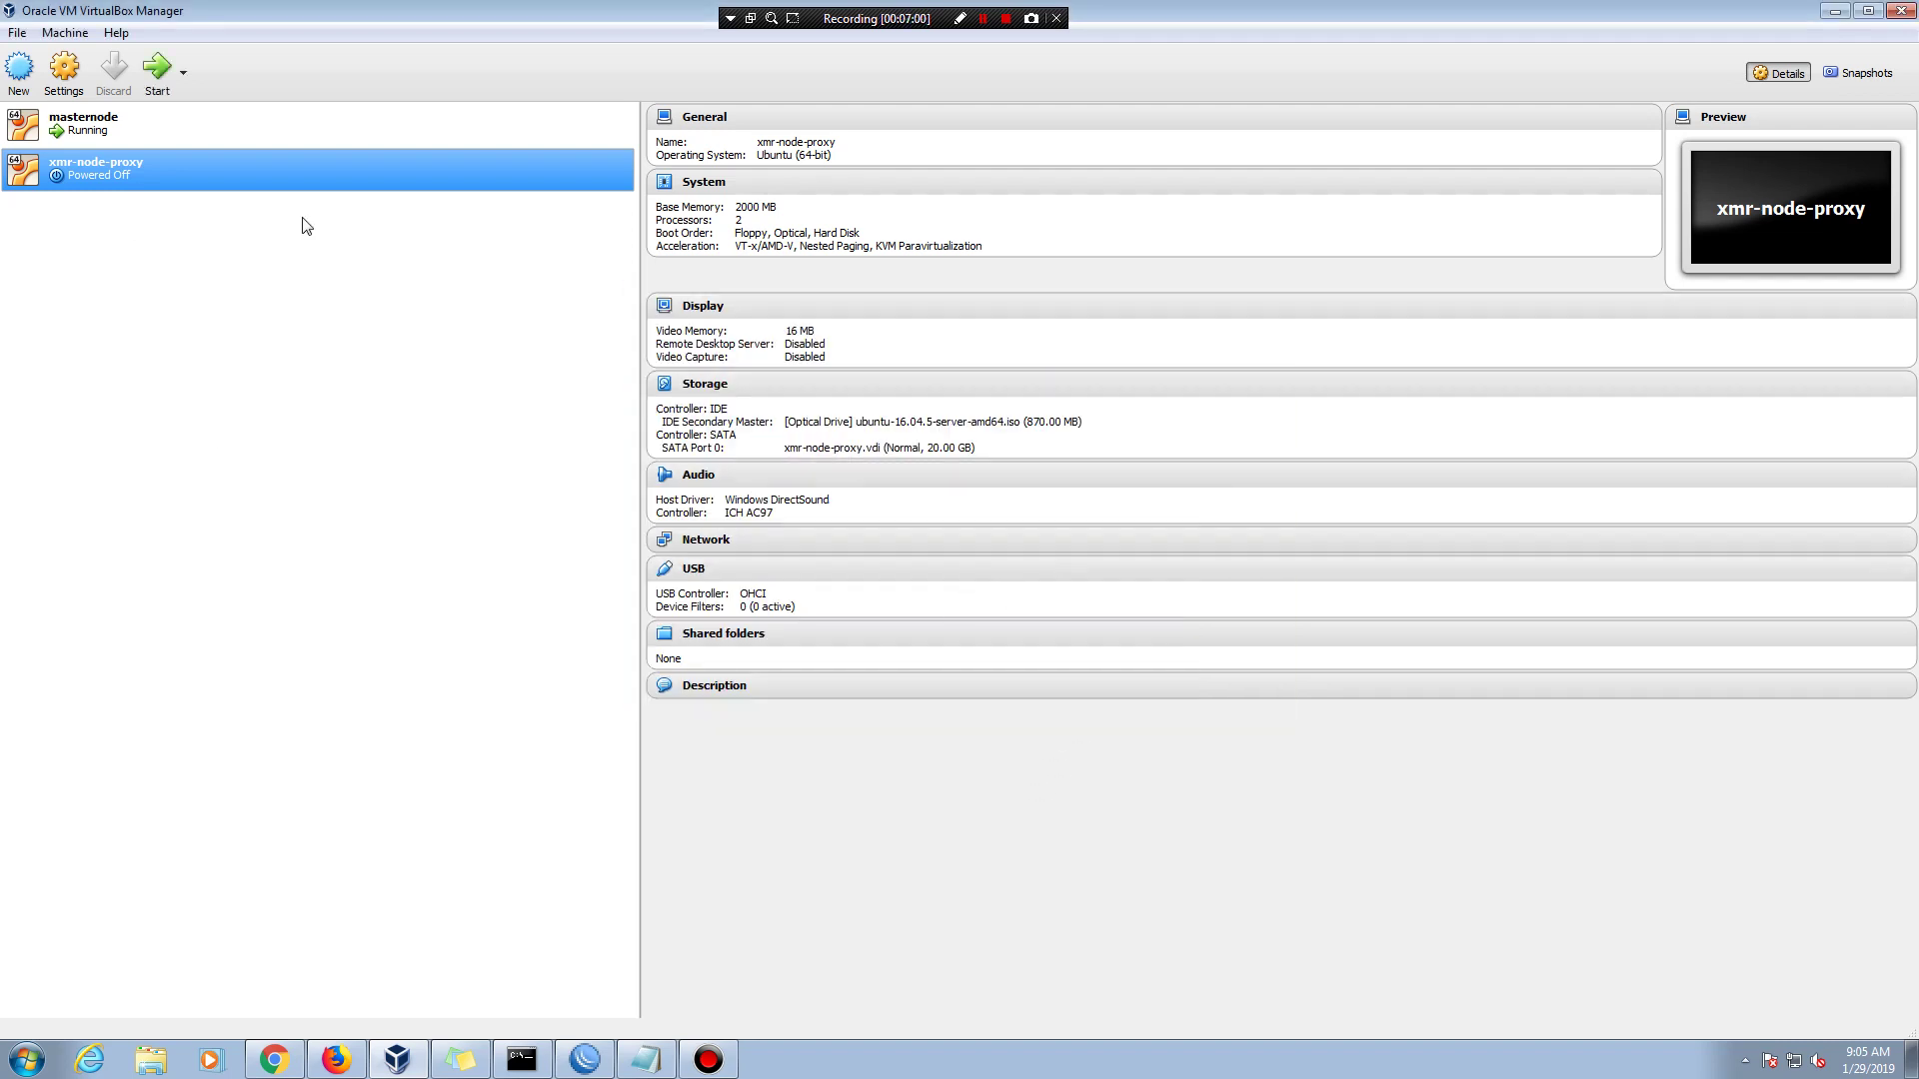
{"action": "left_click", "coordinate": [646, 1059]}
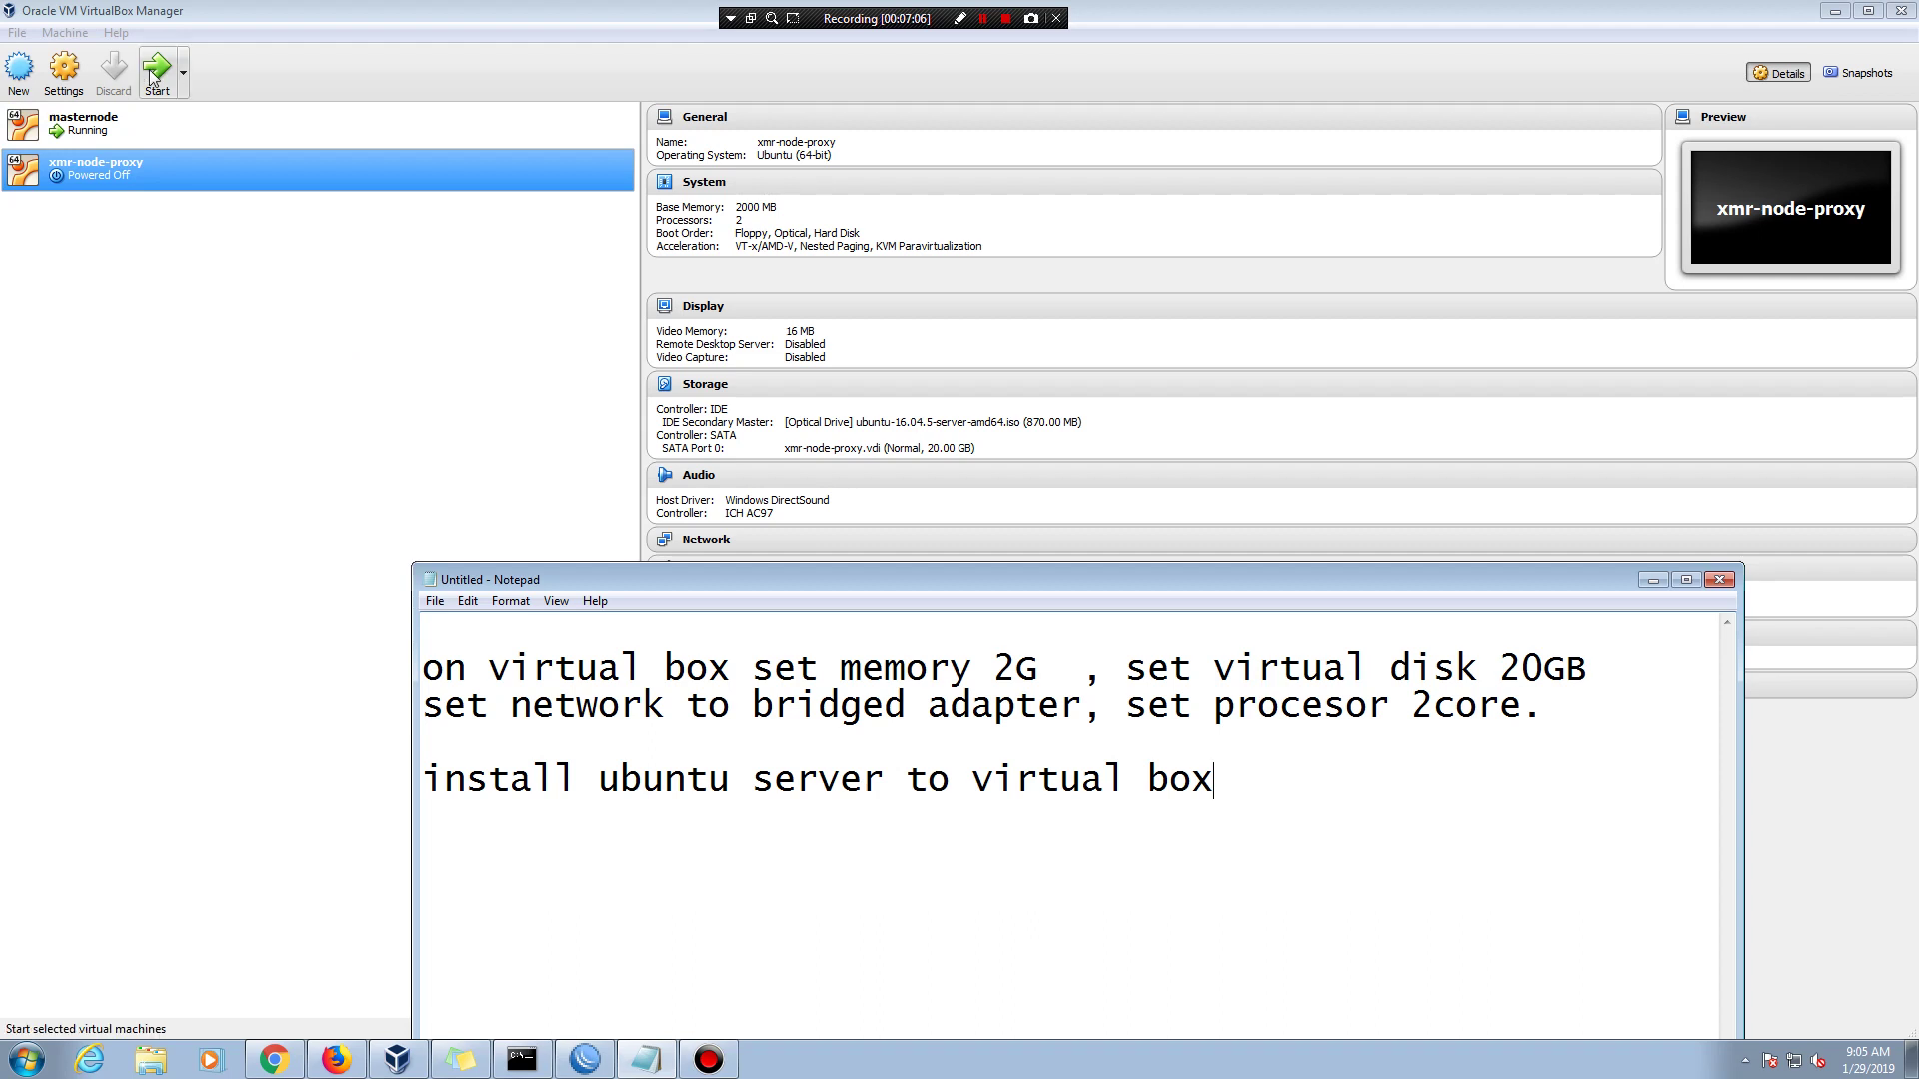
- Add a new line 'and start installation process' to the setup notes
{"action": "left_click", "coordinate": [1216, 769]}
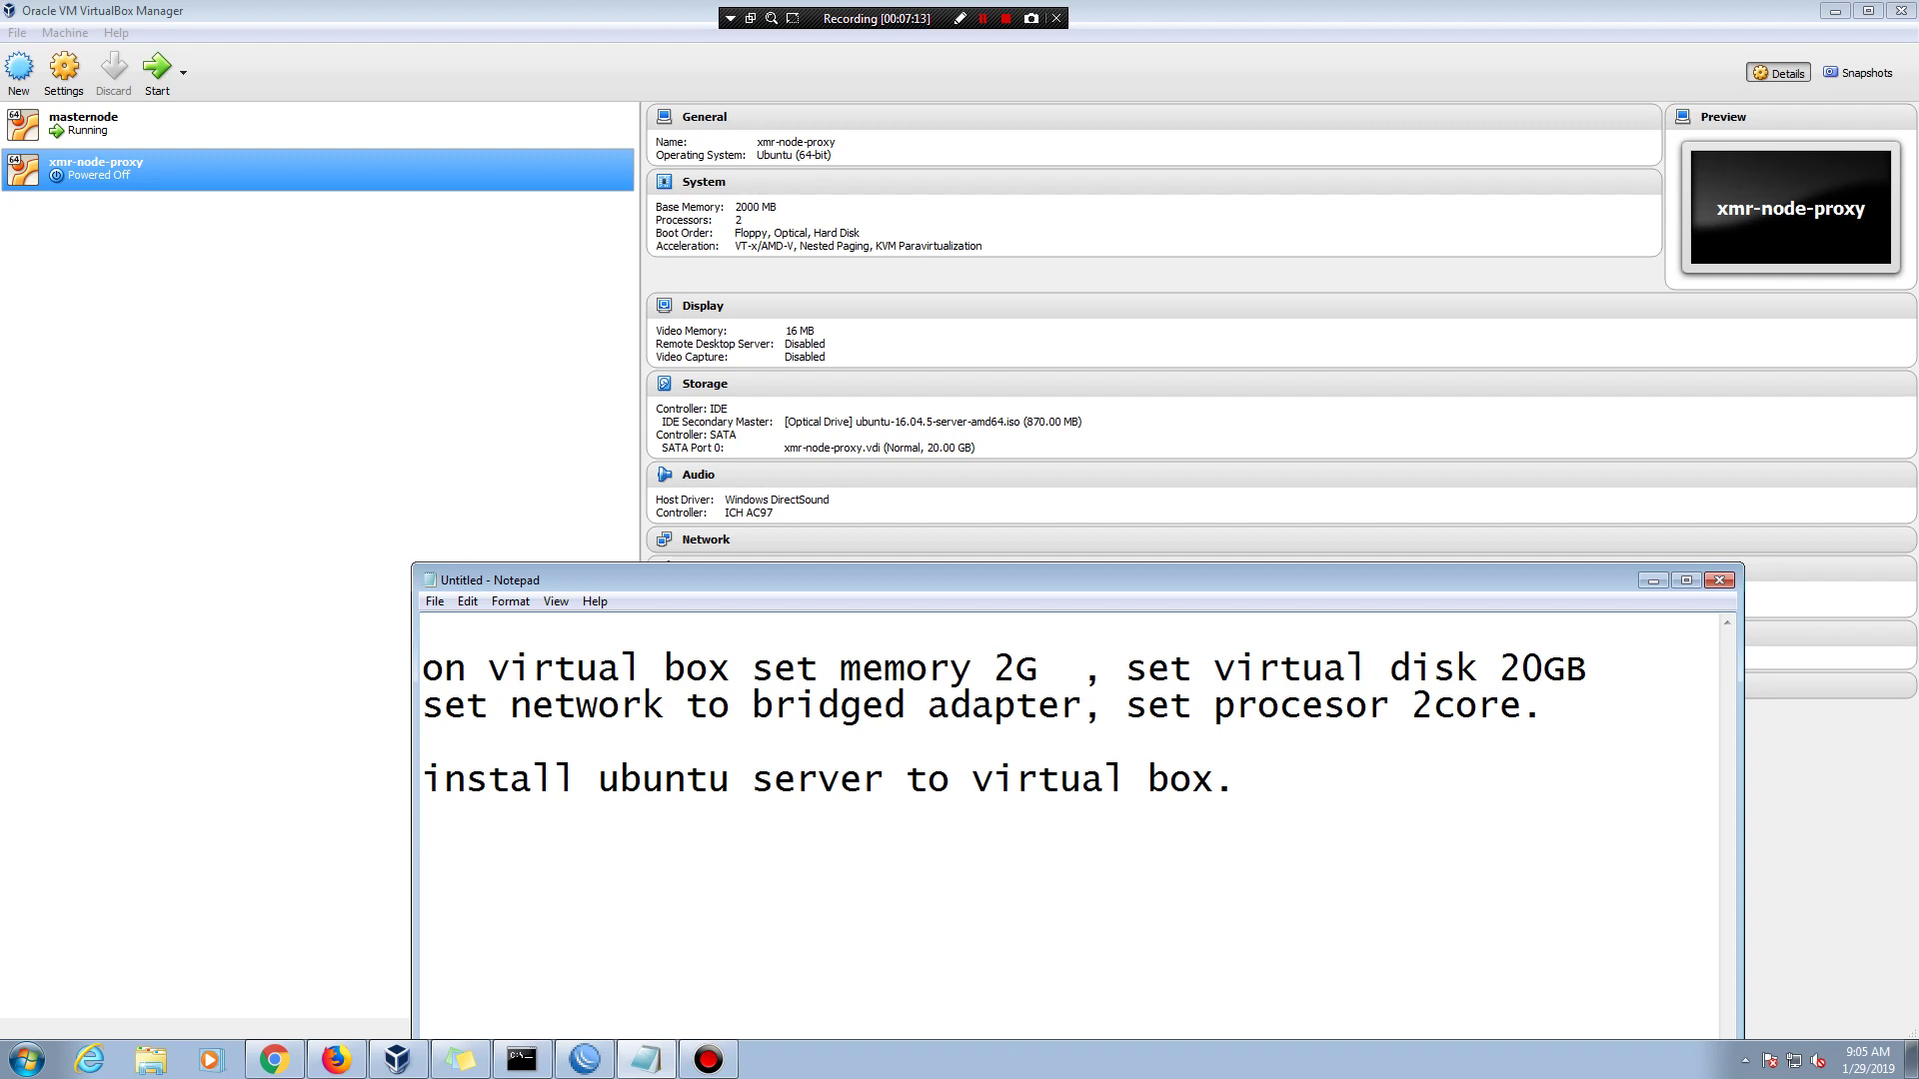
{"action": "key", "text": "Return"}
{"action": "type", "text": "and srta"}
{"action": "key", "text": "BackSpace"}
{"action": "key", "text": "BackSpace"}
{"action": "key", "text": "BackSpace"}
{"action": "type", "text": "tart"}
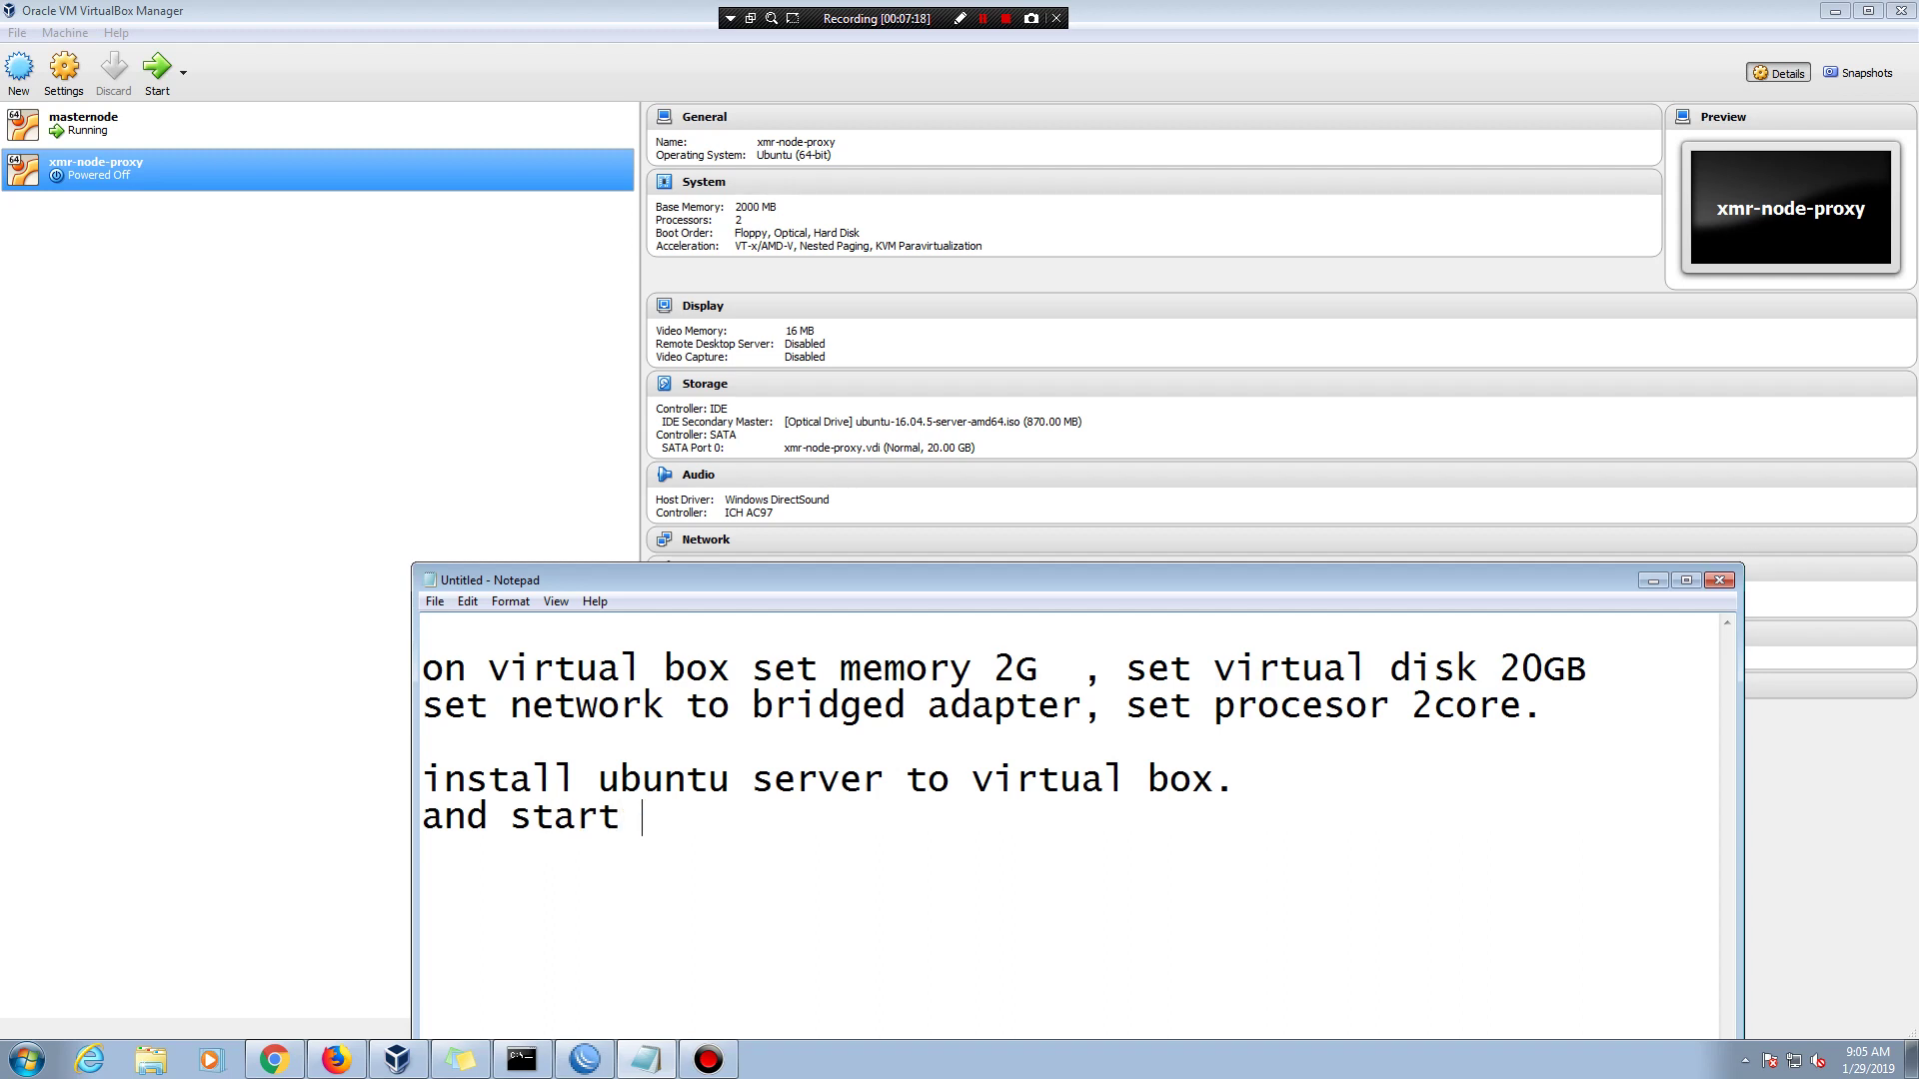
{"action": "type", "text": " instalat"}
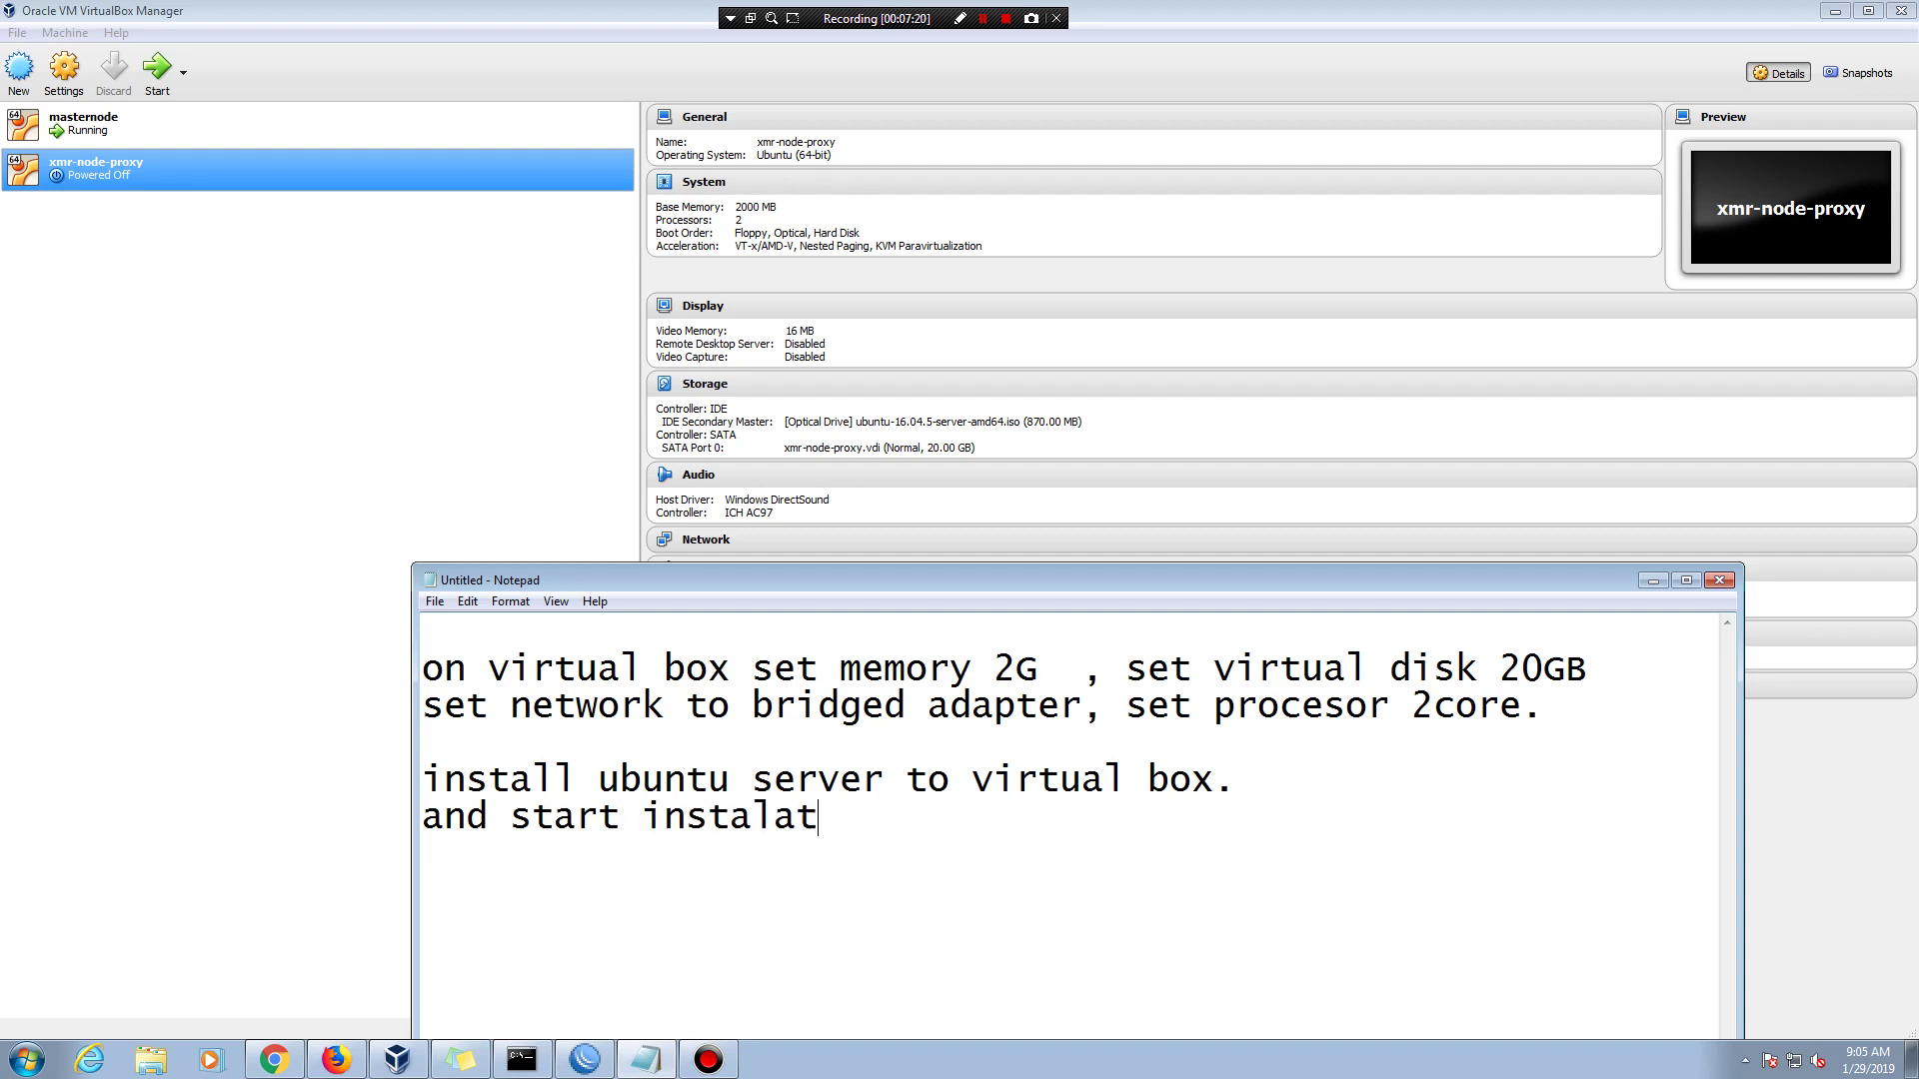
{"action": "type", "text": "ion"}
{"action": "type", "text": "ros"}
{"action": "key", "text": "BackSpace"}
{"action": "type", "text": "ces"}
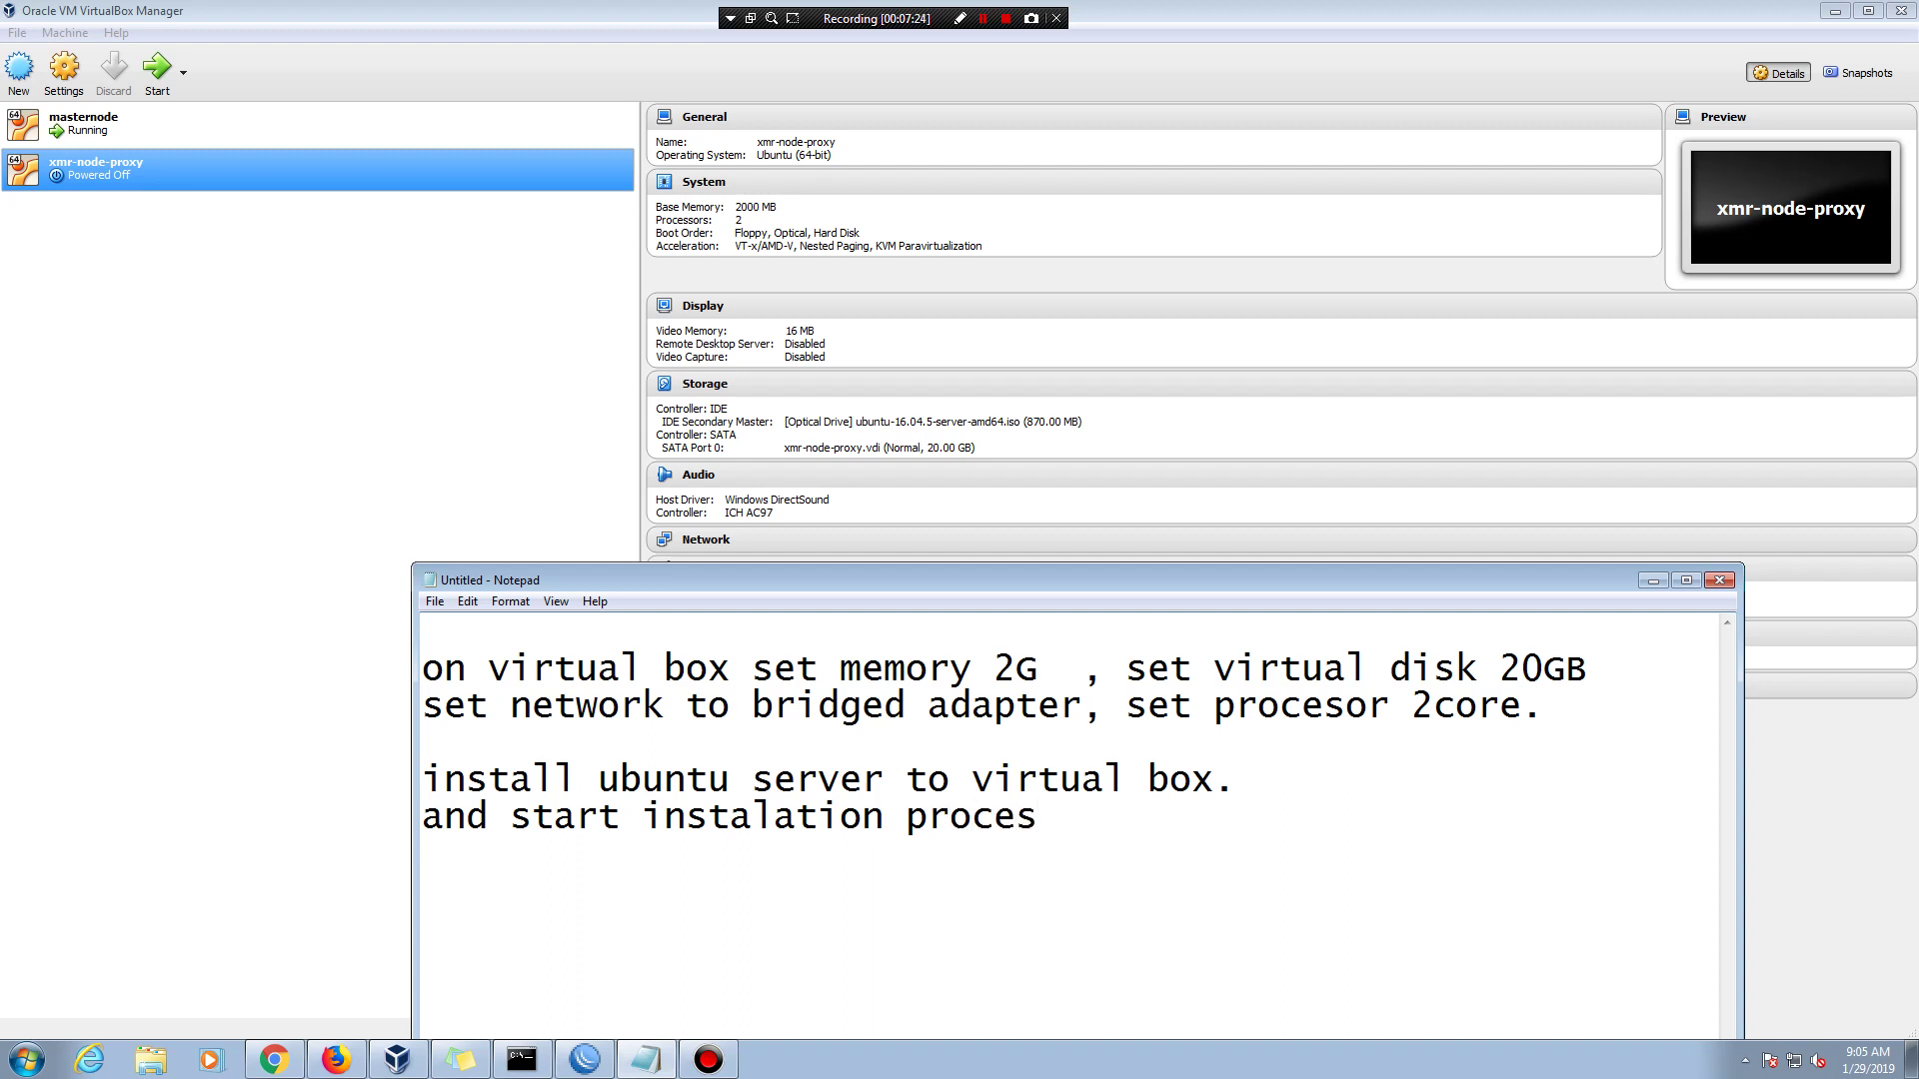
{"action": "type", "text": "s"}
- Move the notes window up-left and highlight the start-installation line
{"action": "left_click_drag", "start_coordinate": [728, 580], "coordinate": [654, 380]}
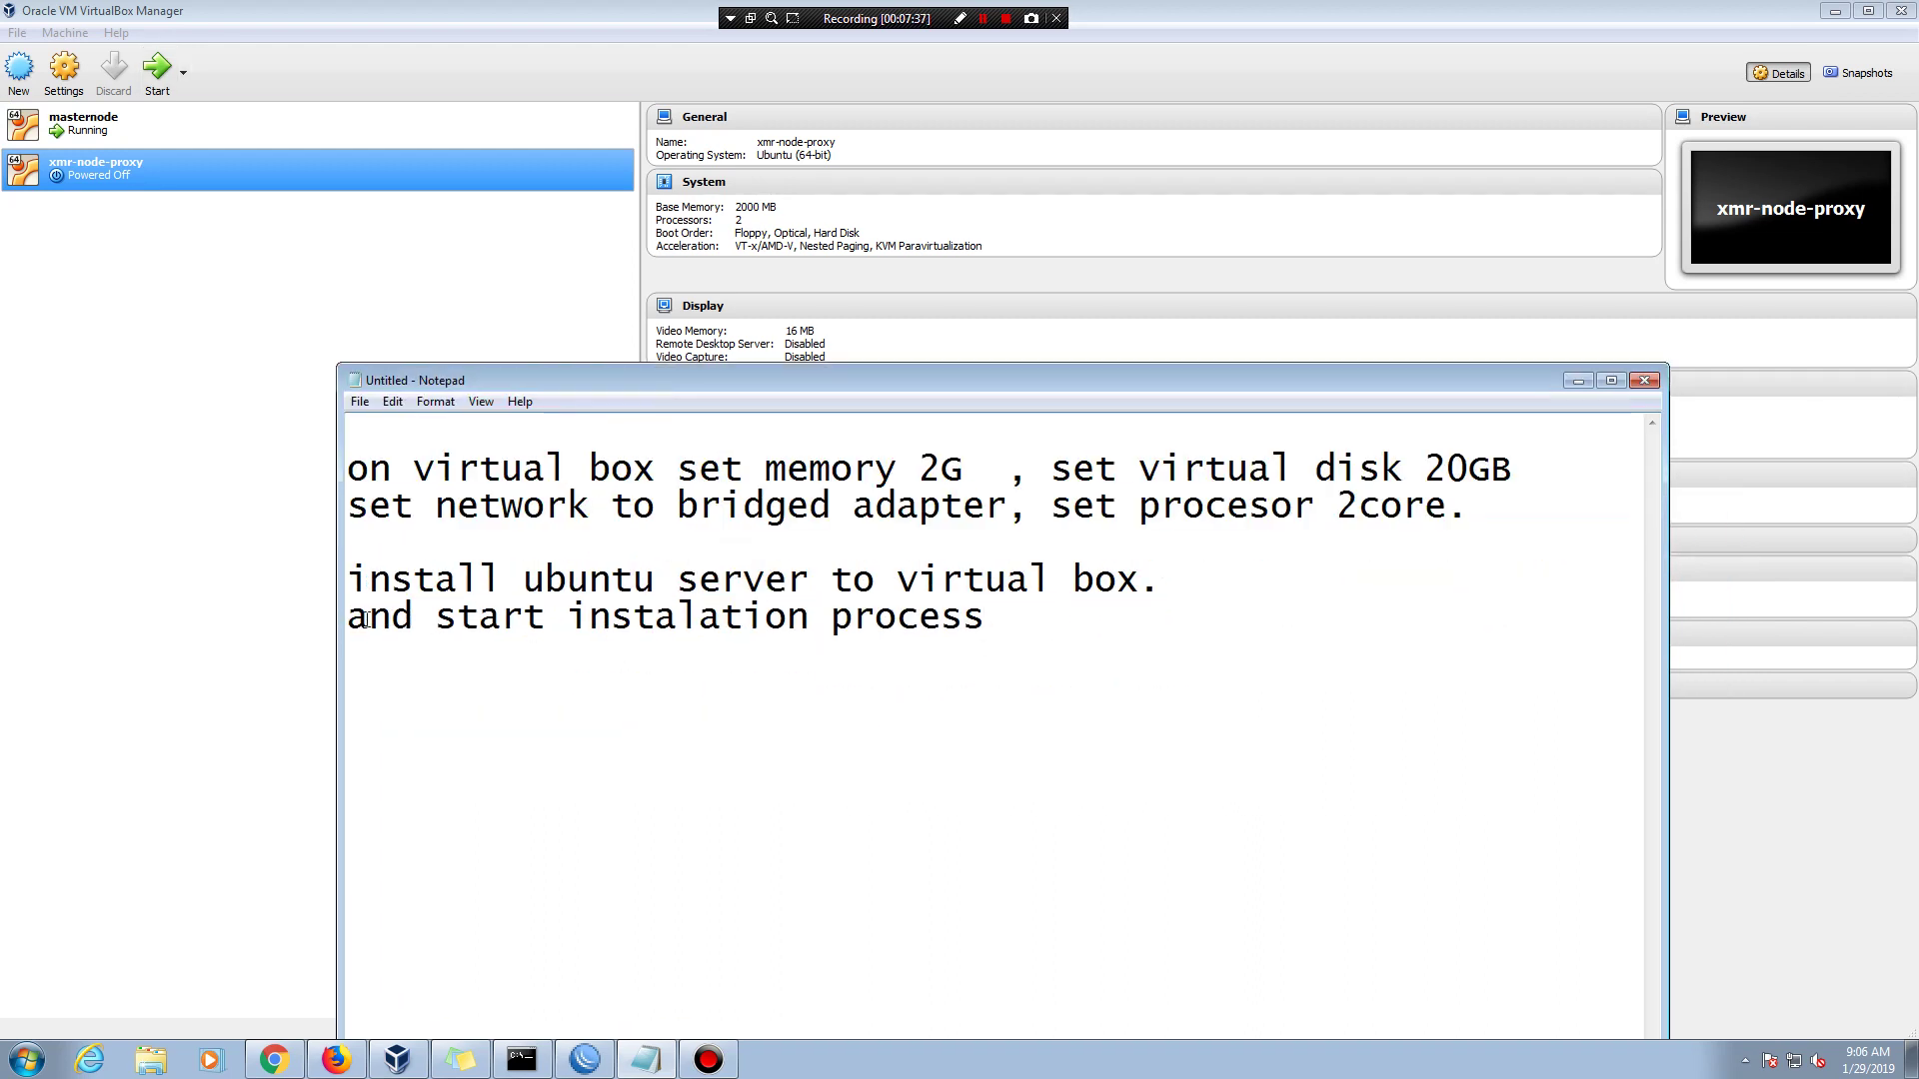
{"action": "left_click_drag", "start_coordinate": [348, 618], "coordinate": [980, 621]}
{"action": "left_click", "coordinate": [342, 244]}
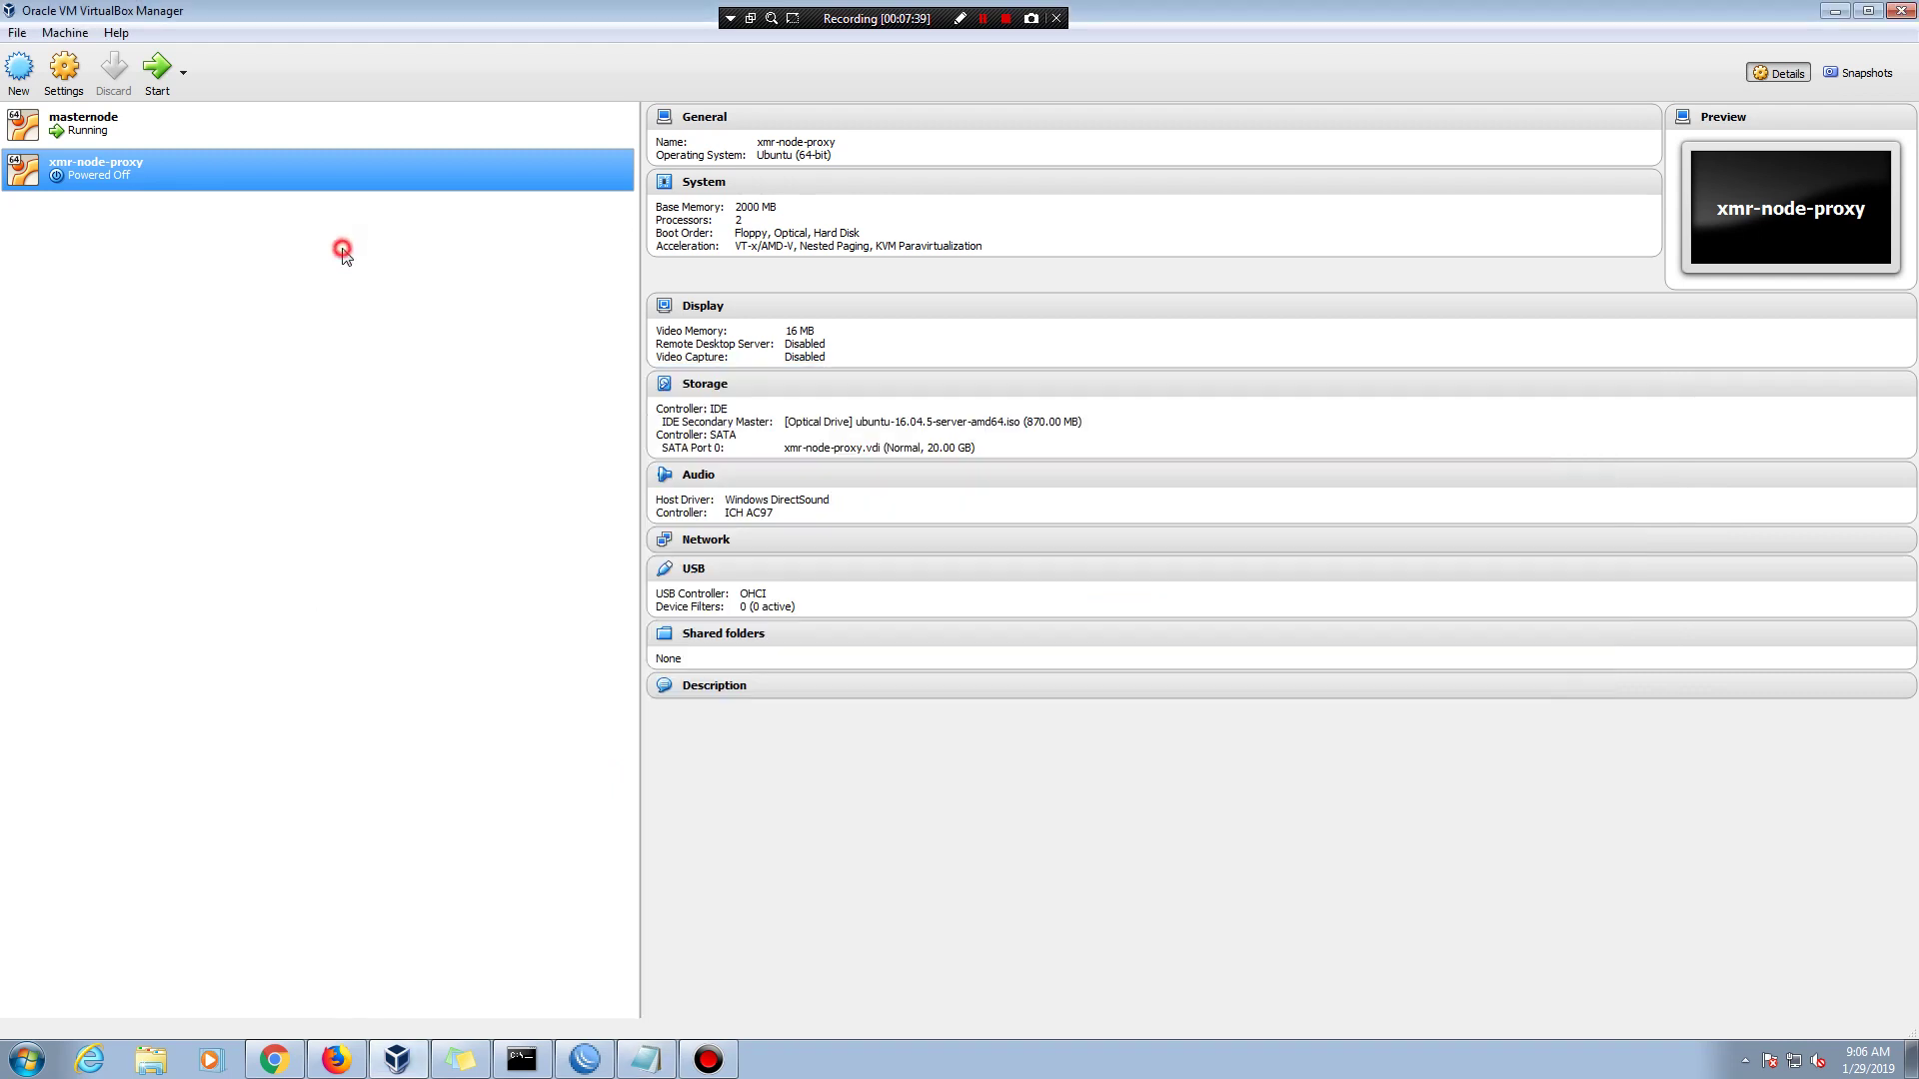
- Start xmr-node-proxy and choose English, United States and the English (US) keyboard in the installer
{"action": "left_click", "coordinate": [158, 75]}
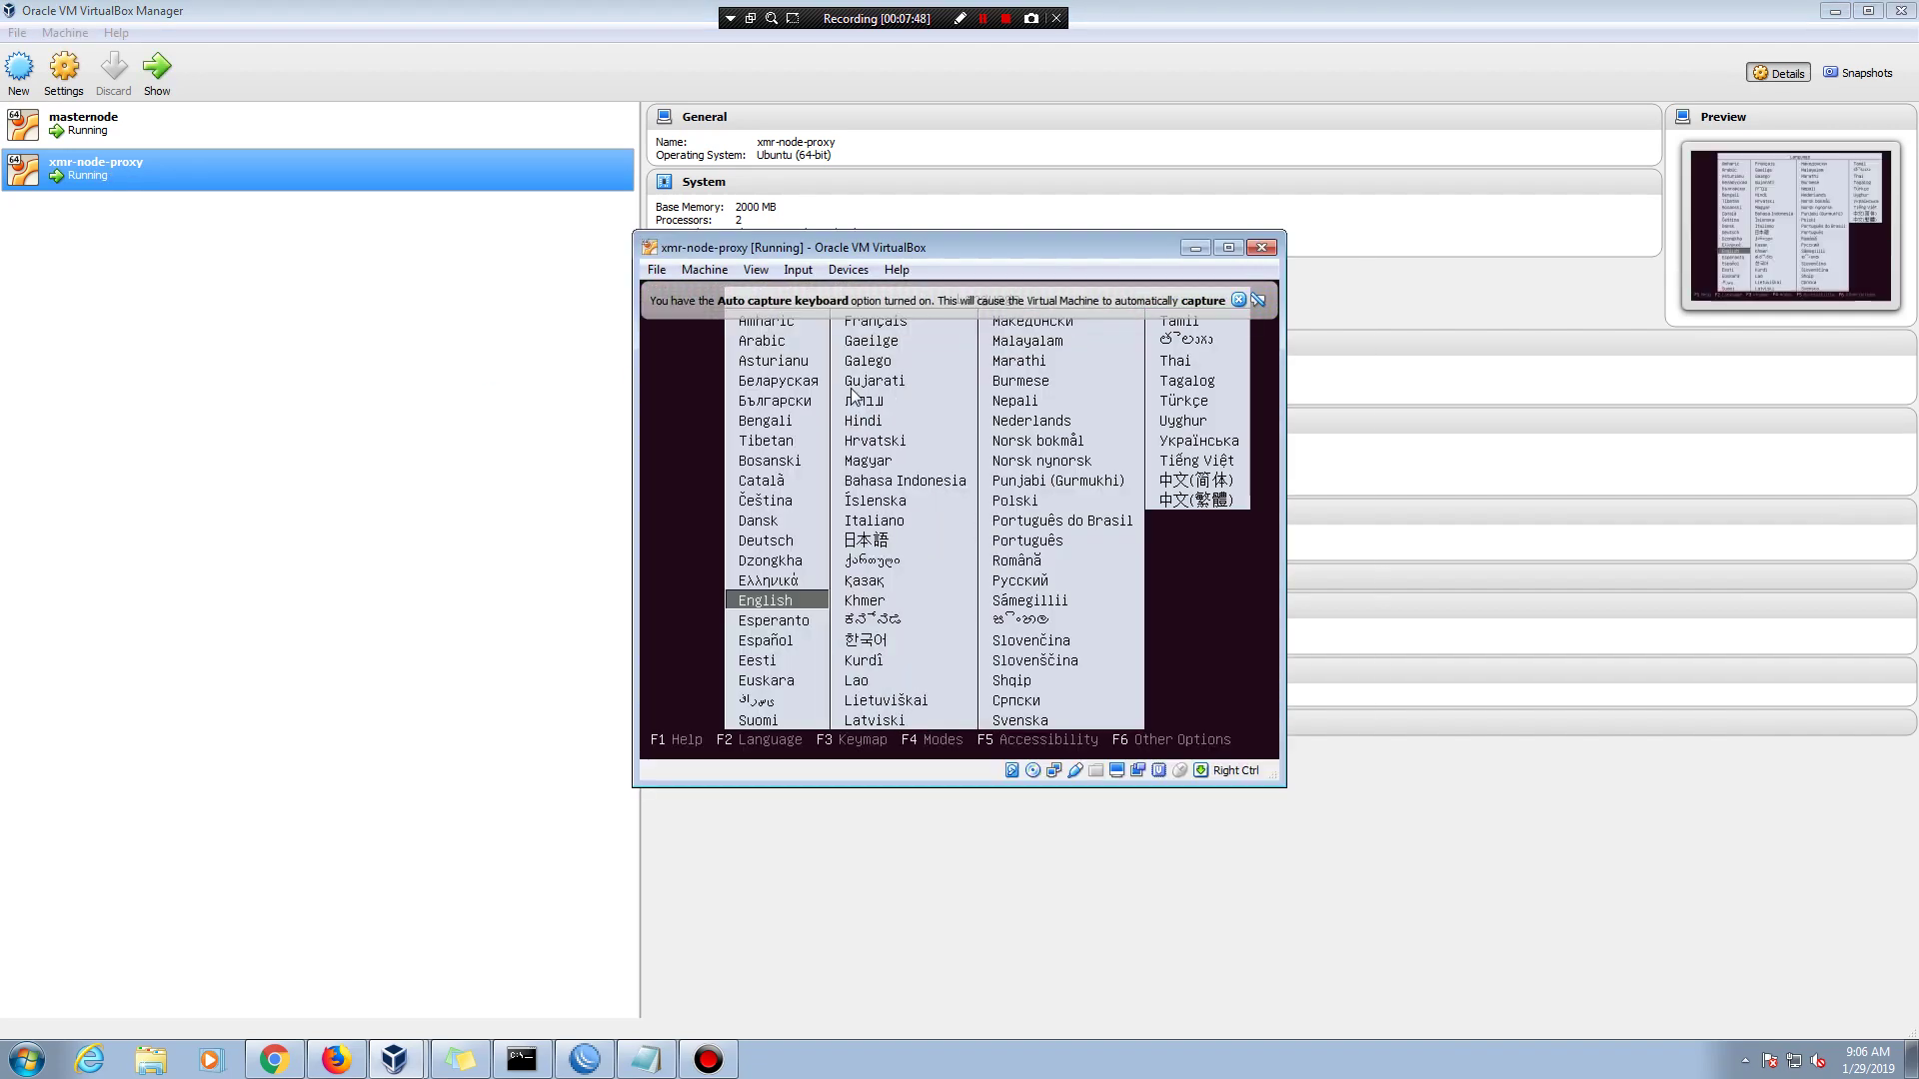
{"action": "key", "text": "Return"}
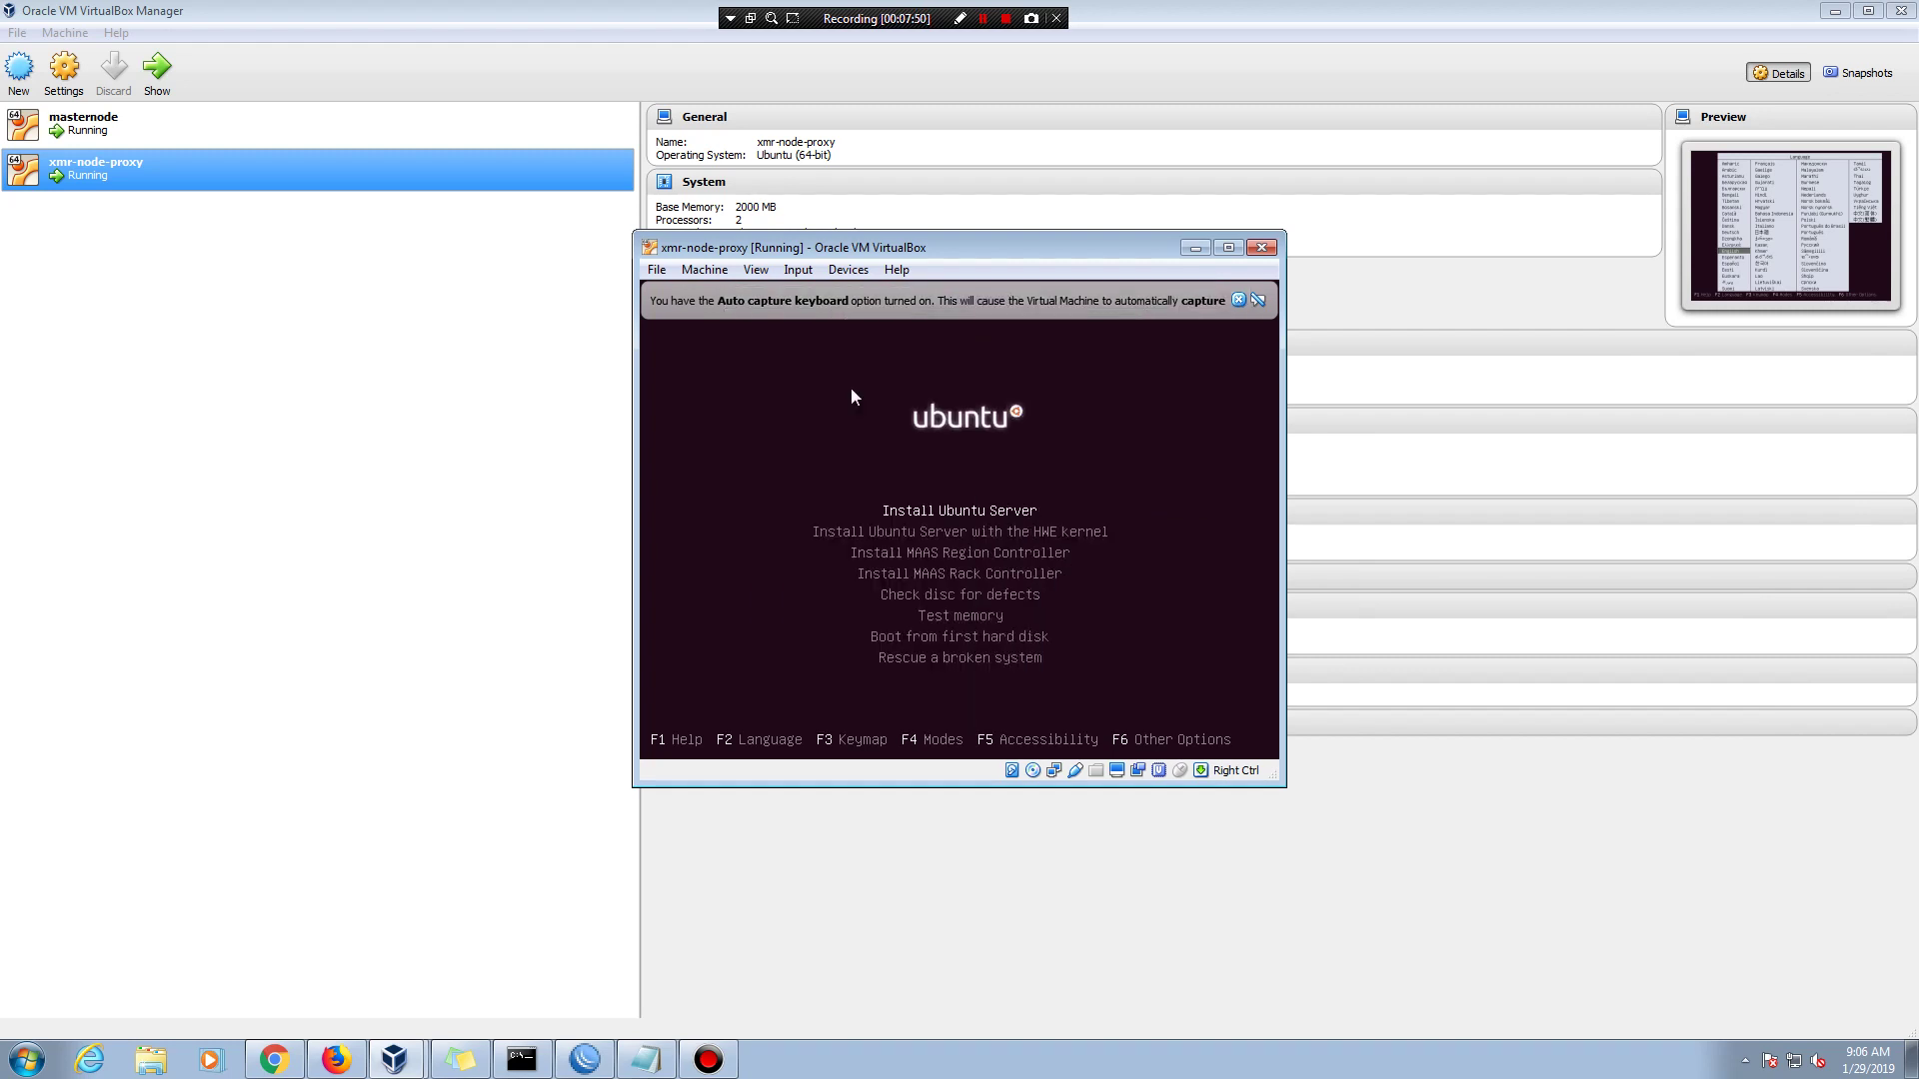
{"action": "key", "text": "Return"}
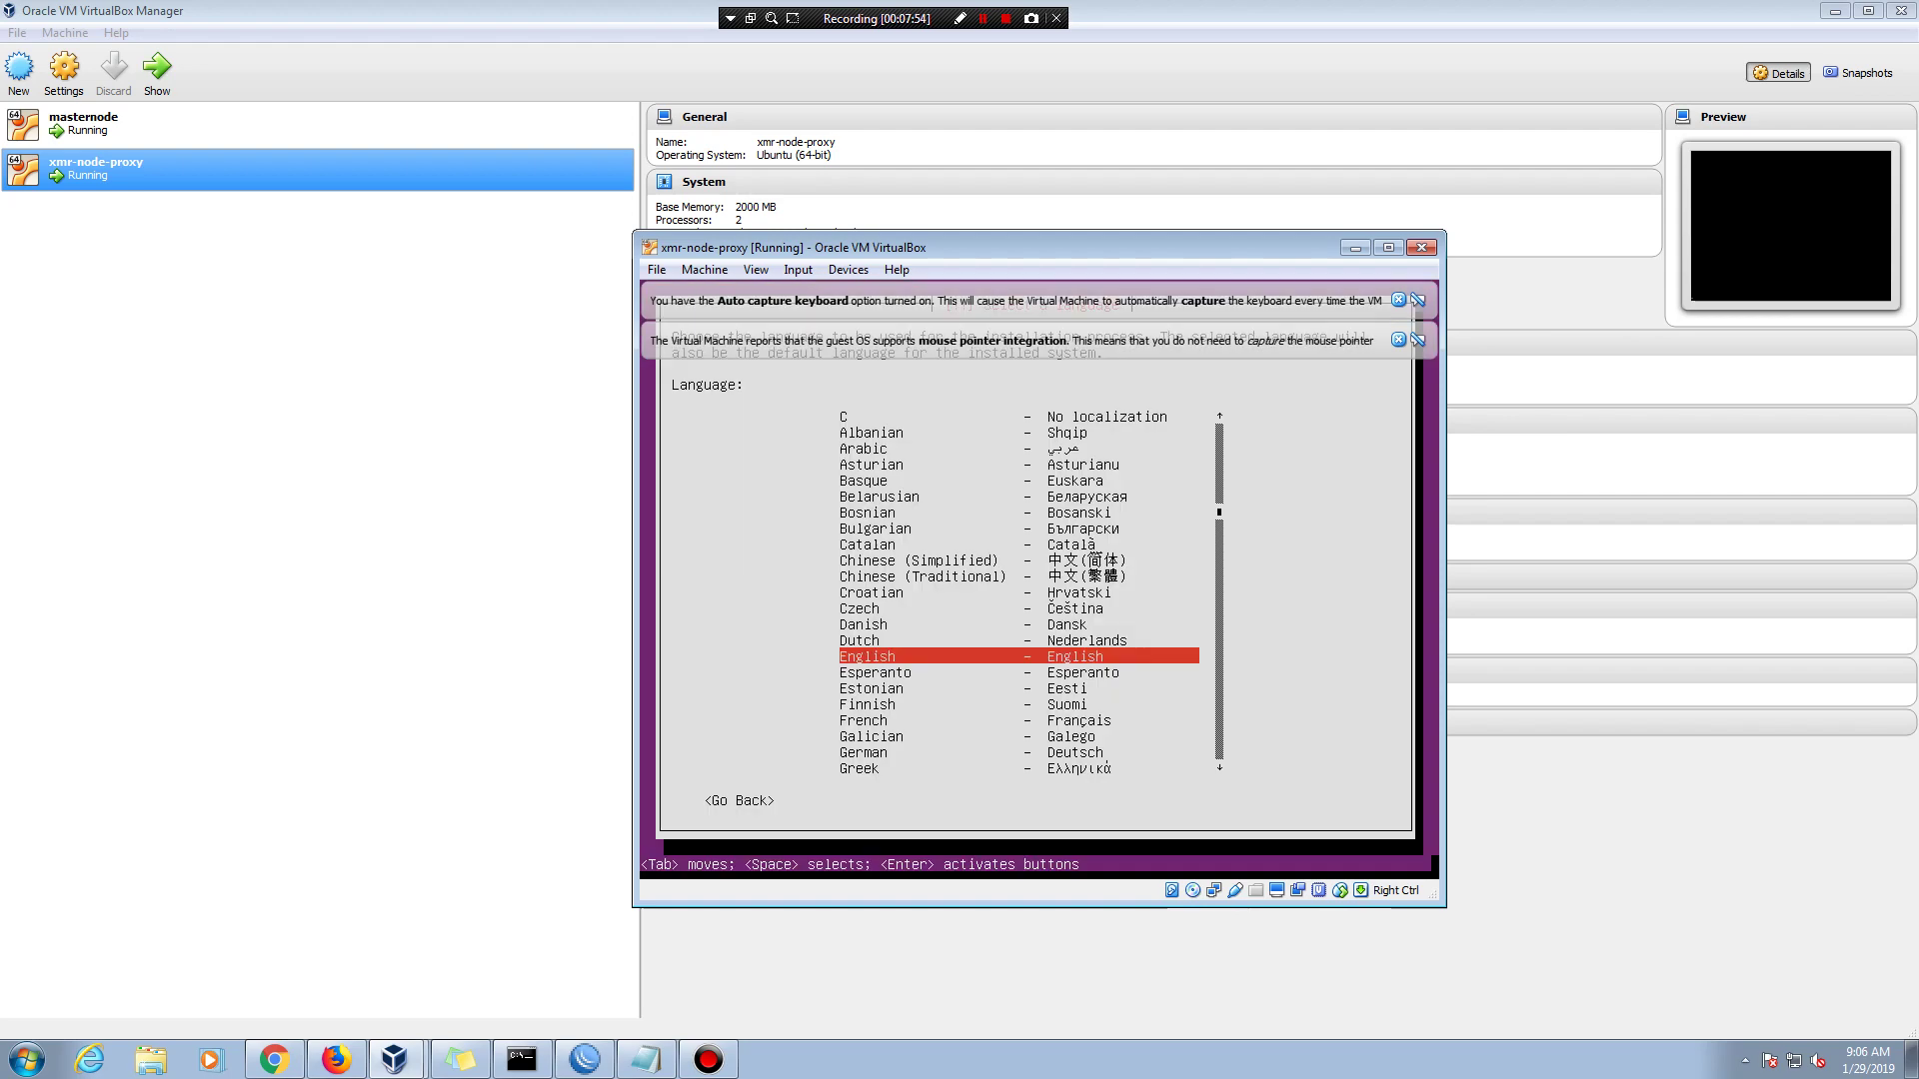
{"action": "key", "text": "Return"}
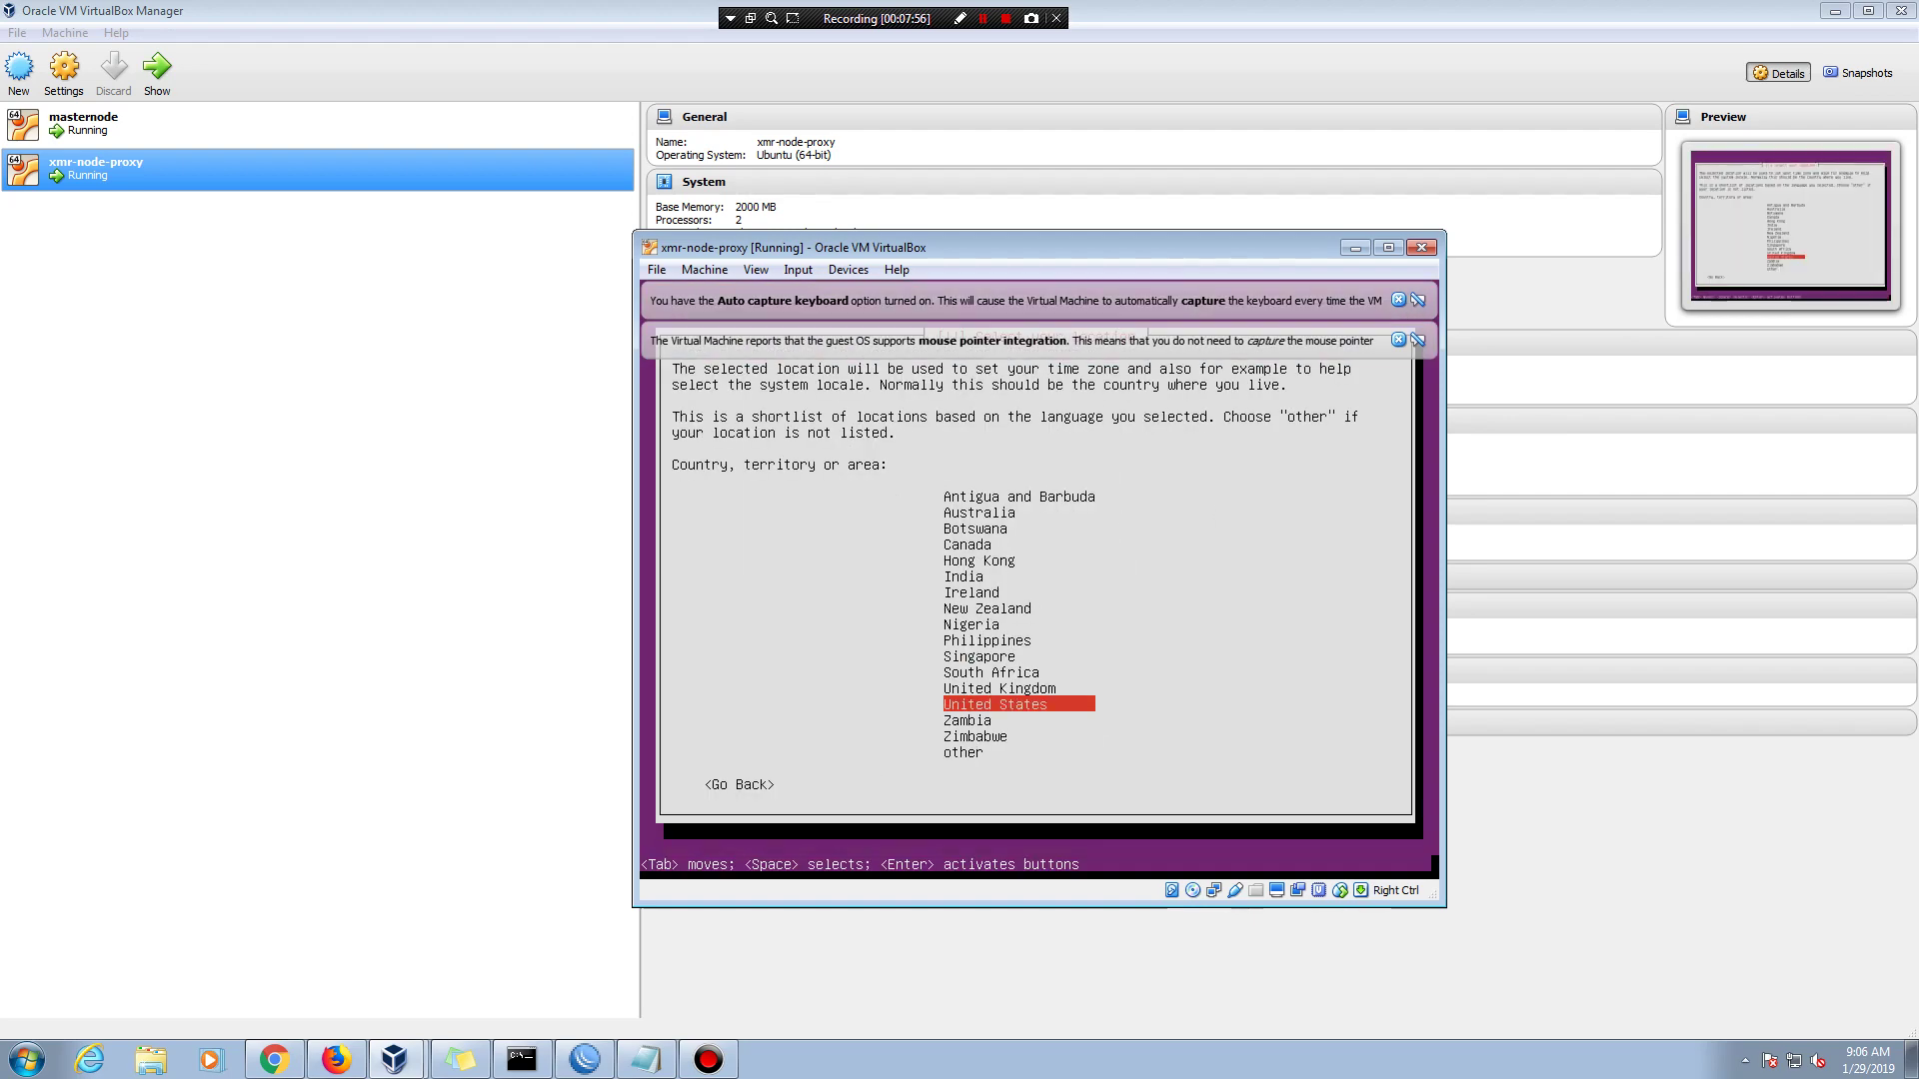
{"action": "key", "text": "Return"}
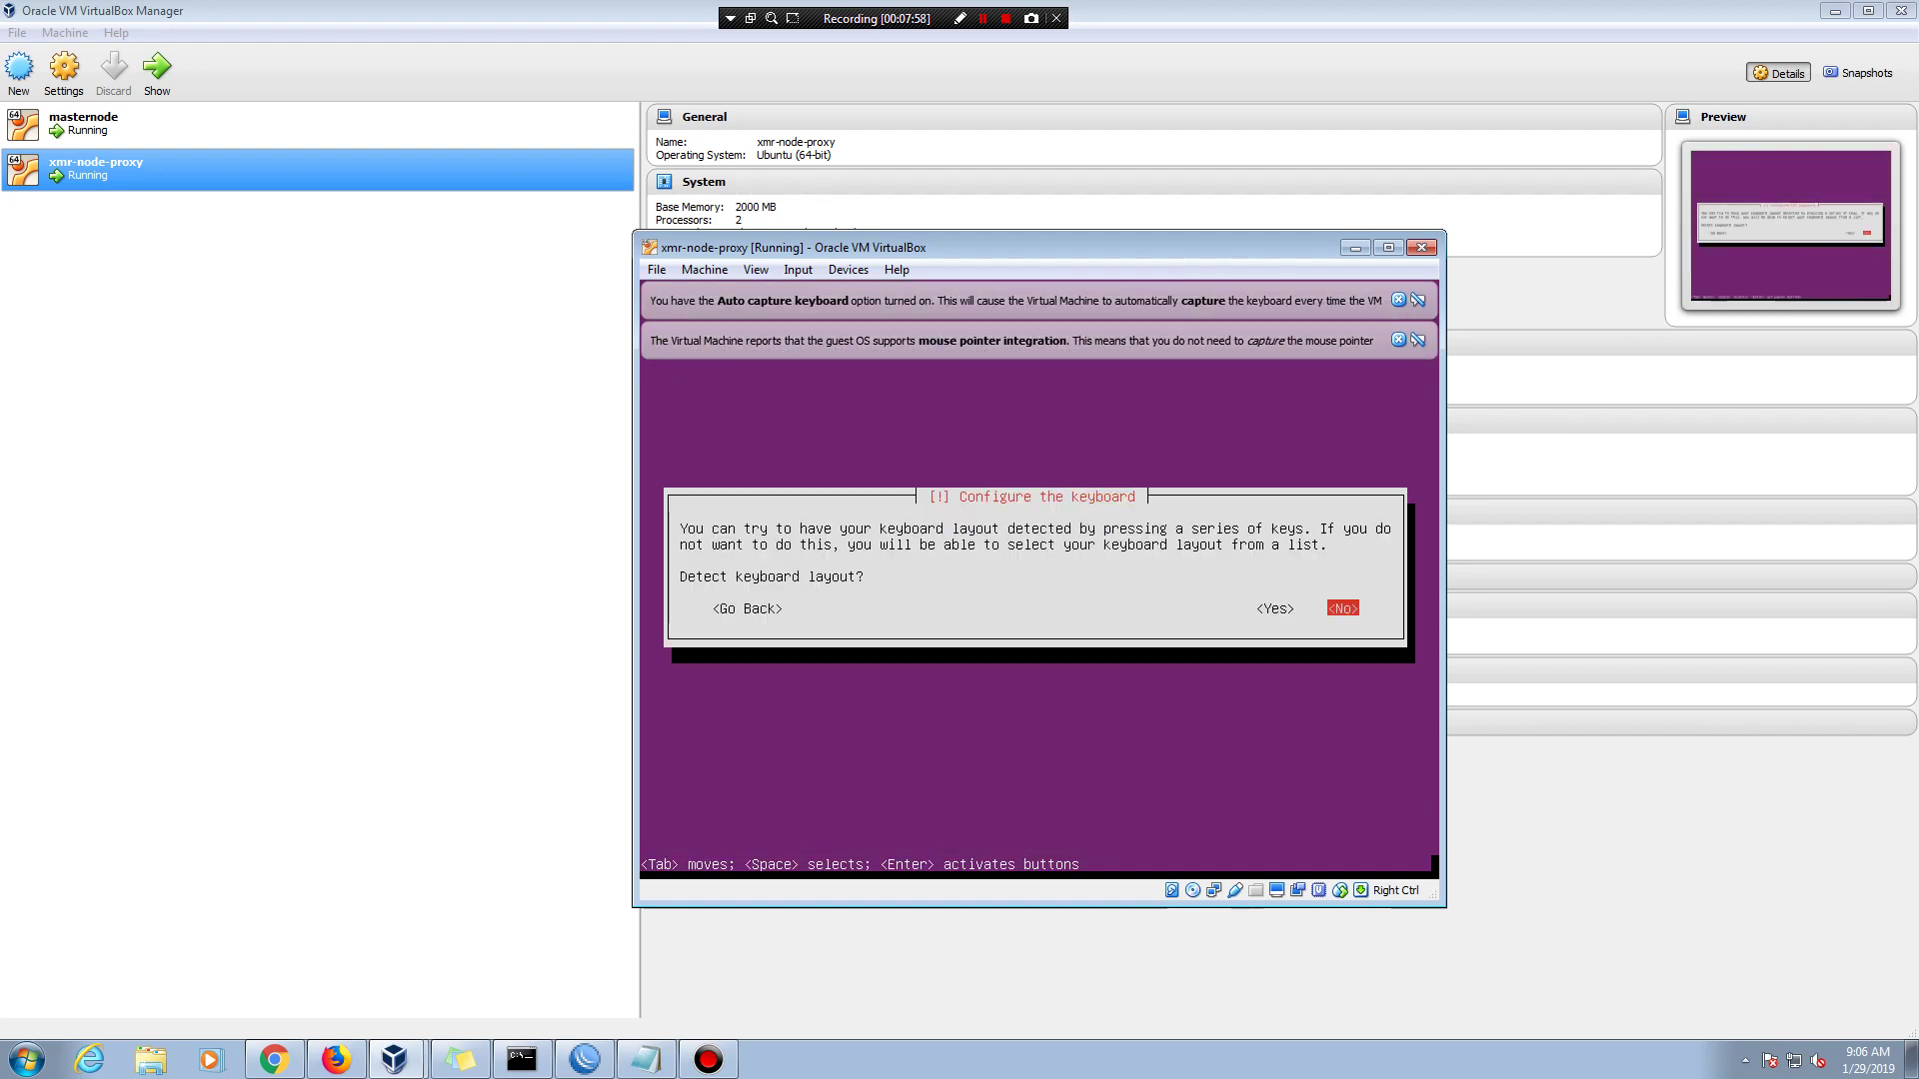
{"action": "key", "text": "Return"}
{"action": "key", "text": "Return"}
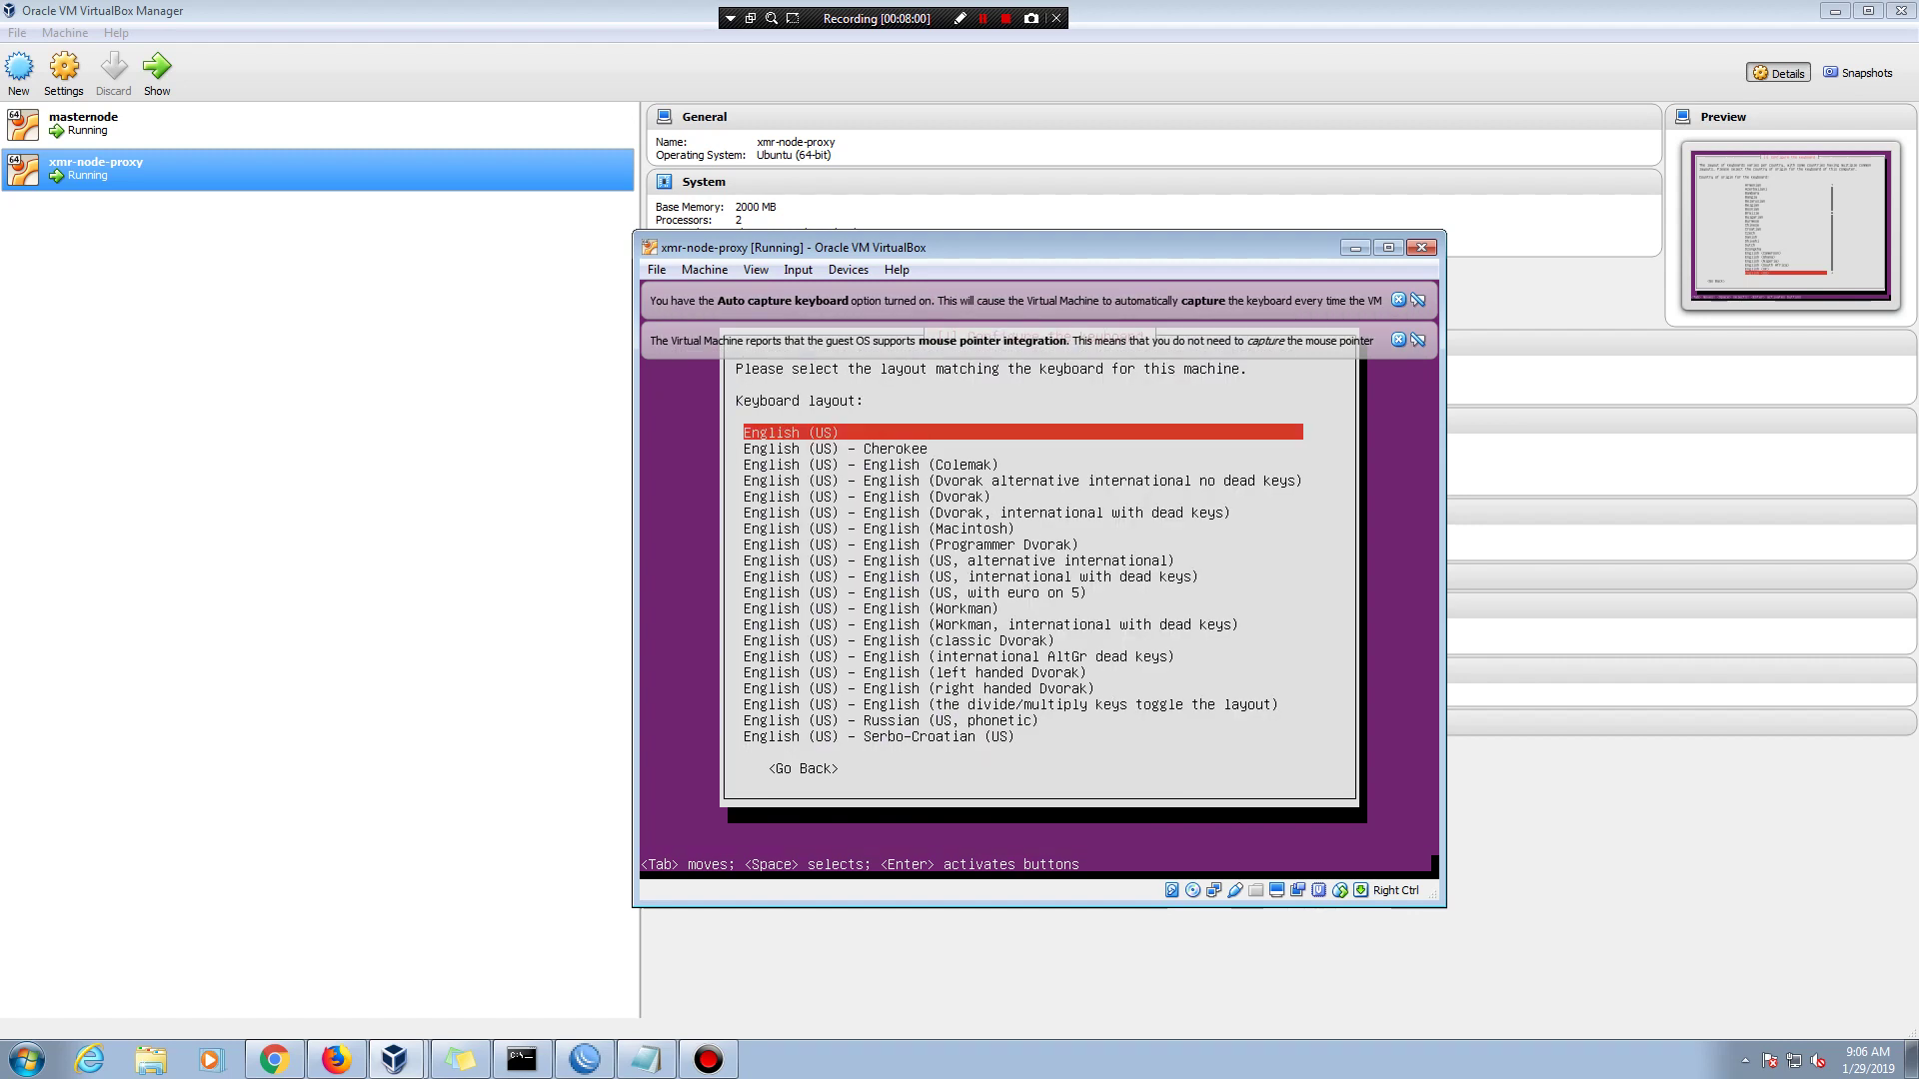
{"action": "key", "text": "Return"}
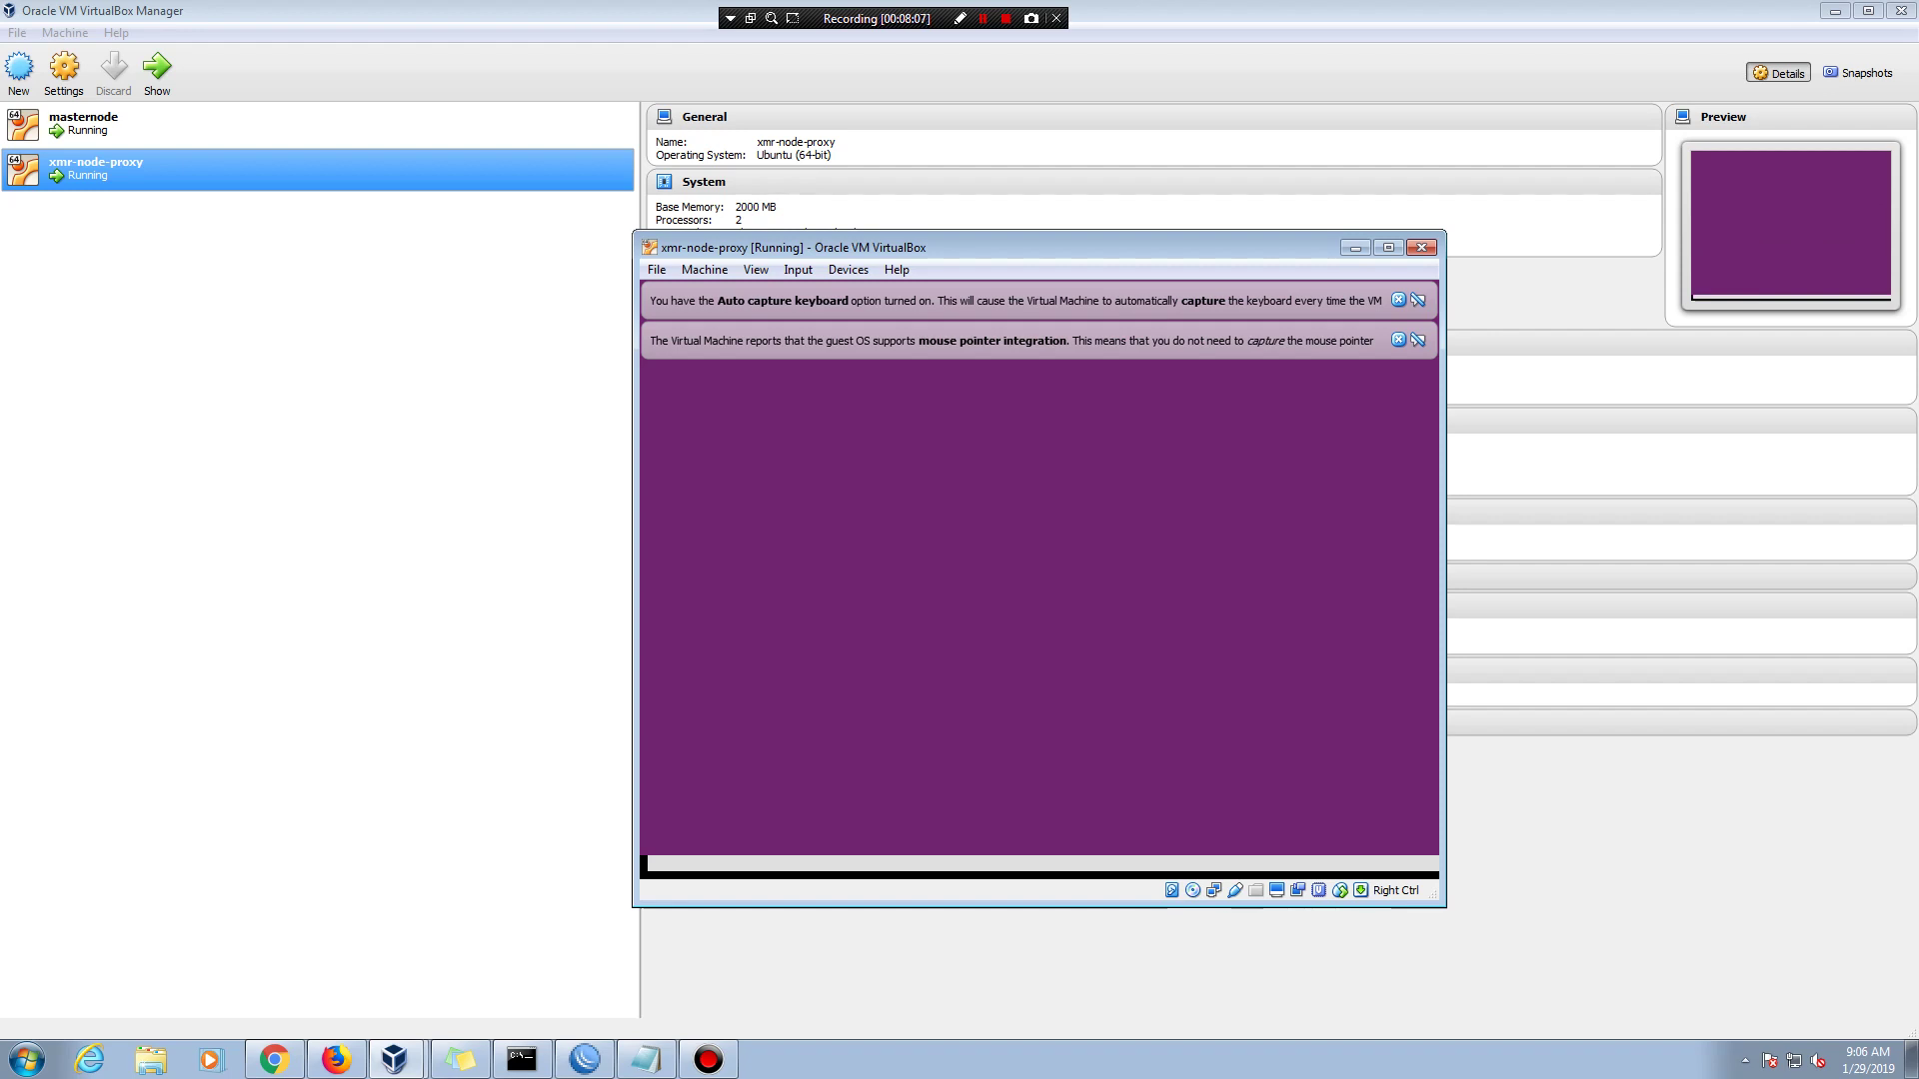
- Dismiss the mouse-integration and keyboard auto-capture notices, then select masternode
{"action": "left_click", "coordinate": [1398, 339]}
{"action": "left_click", "coordinate": [1398, 300]}
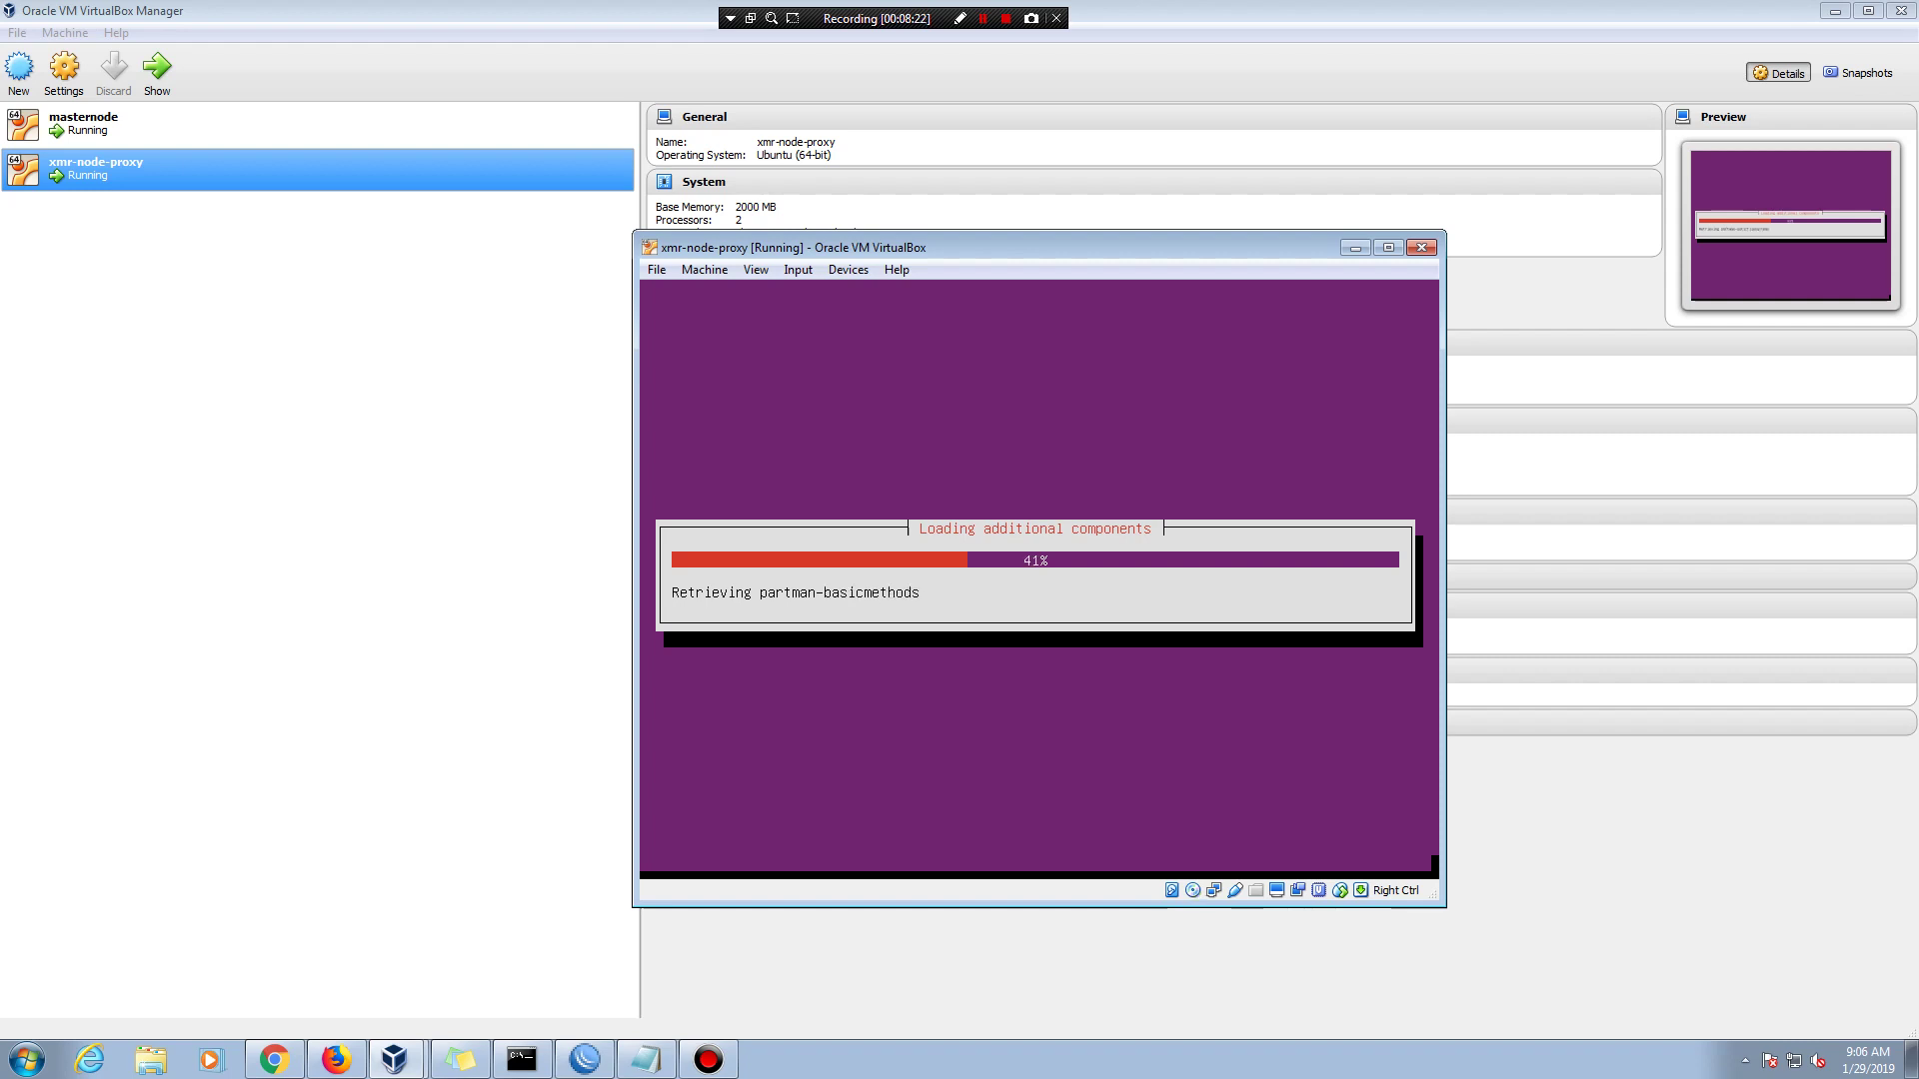
{"action": "left_click", "coordinate": [250, 126]}
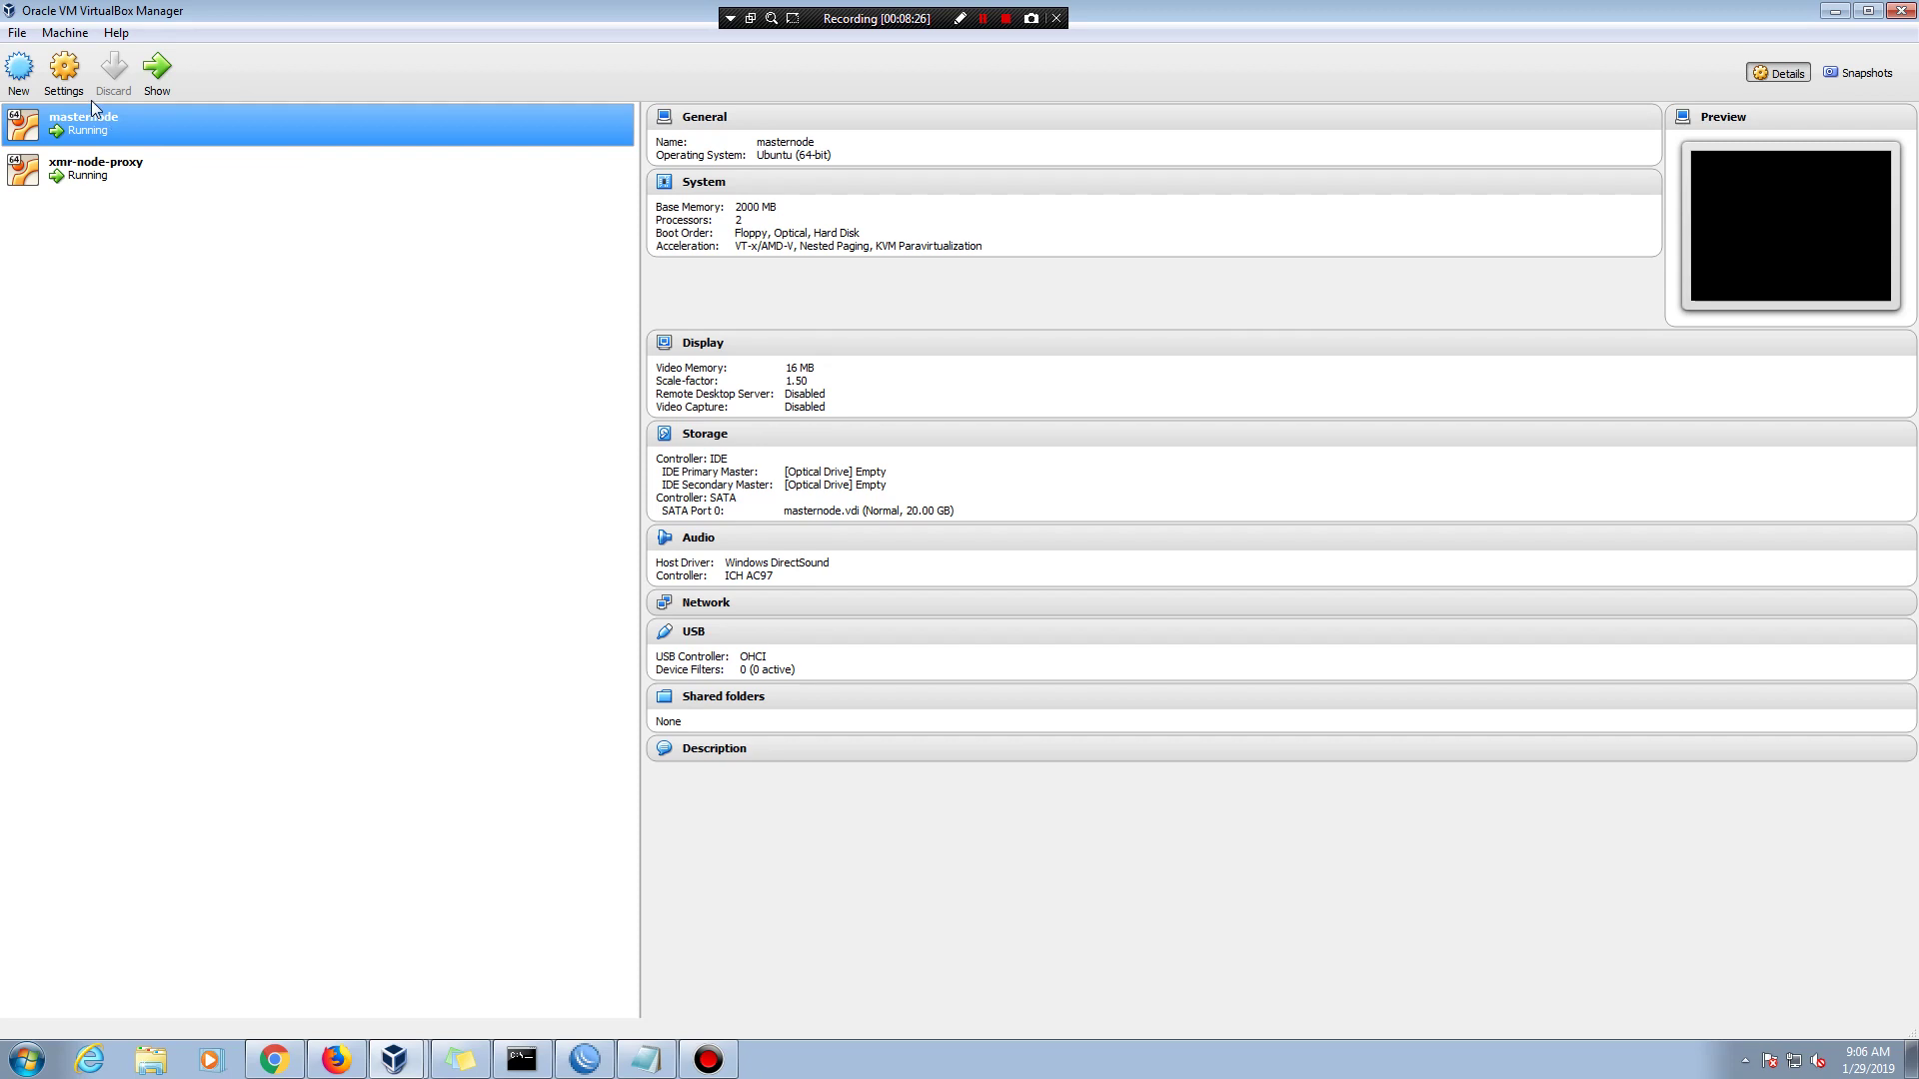
- Power off masternode with a confirmed ACPI Shutdown from its Close menu
{"action": "right_click", "coordinate": [113, 112]}
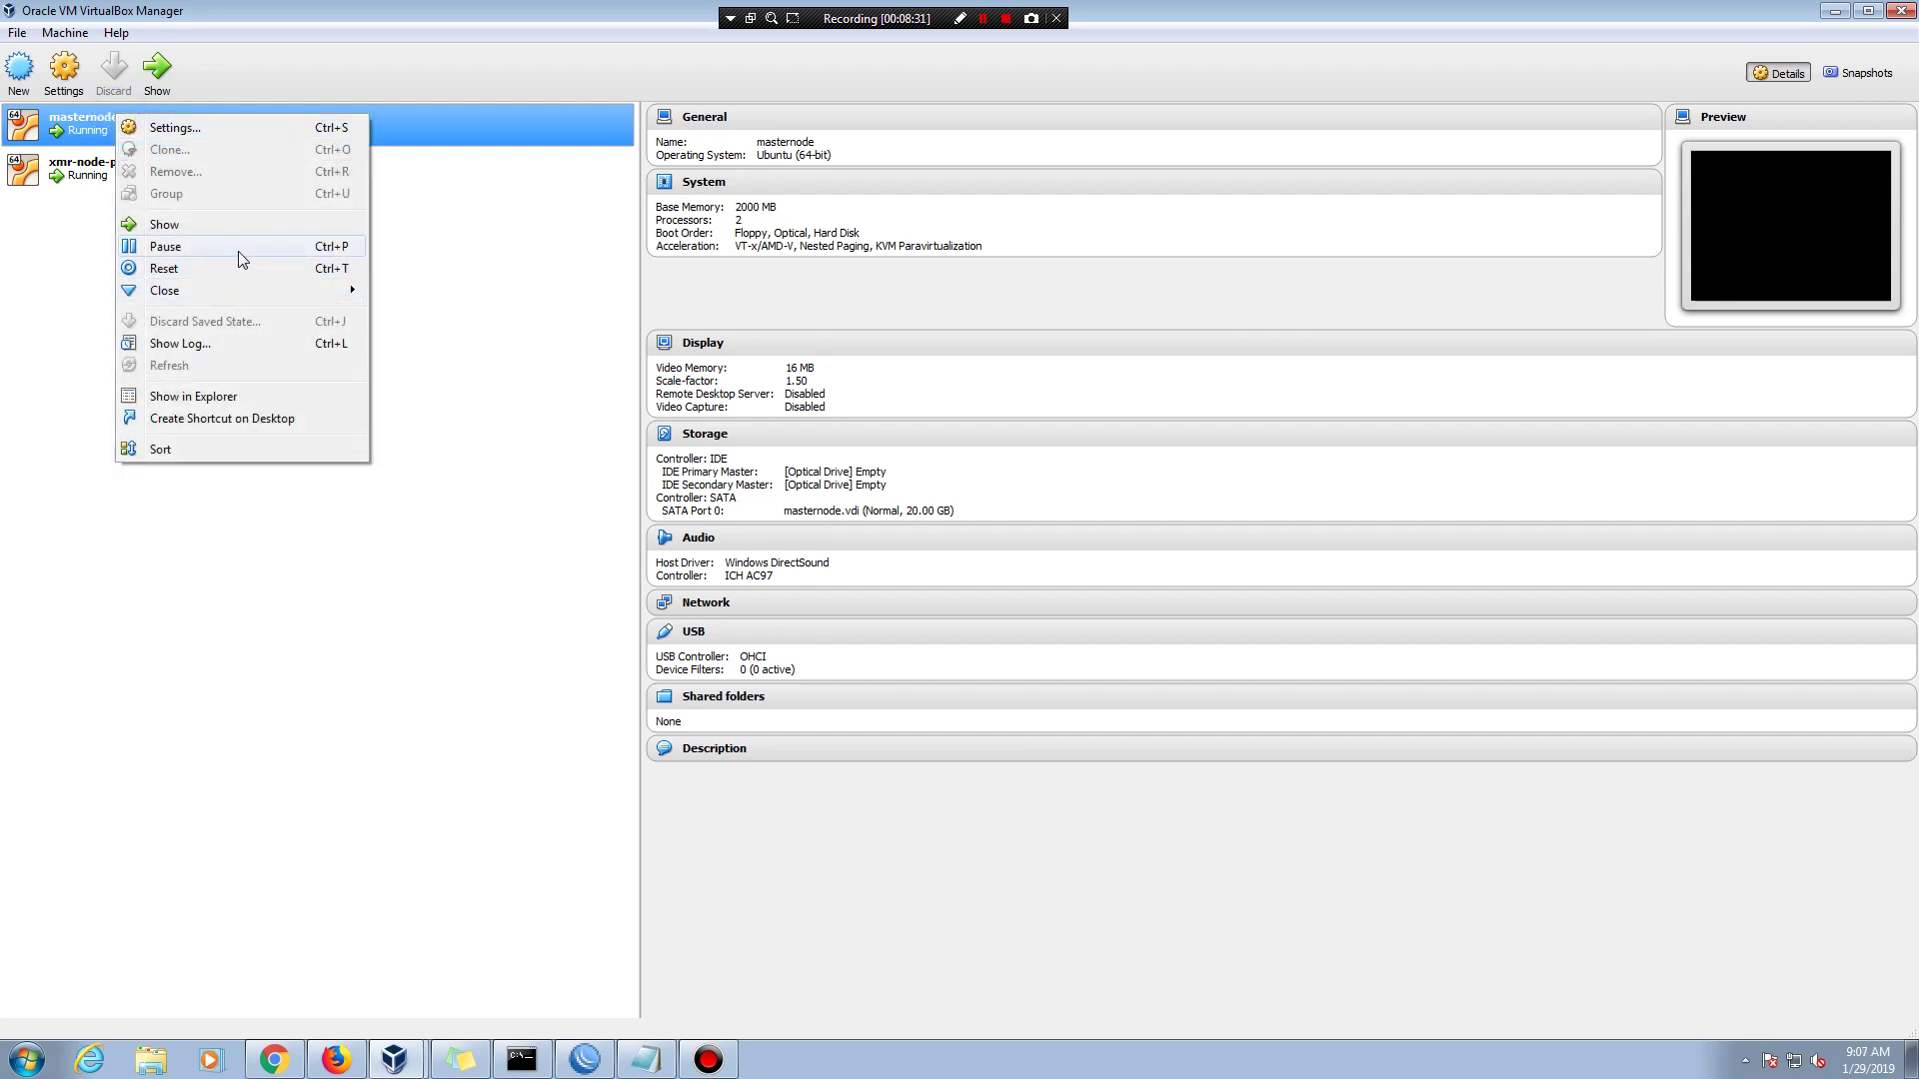
{"action": "mouse_move", "coordinate": [272, 293]}
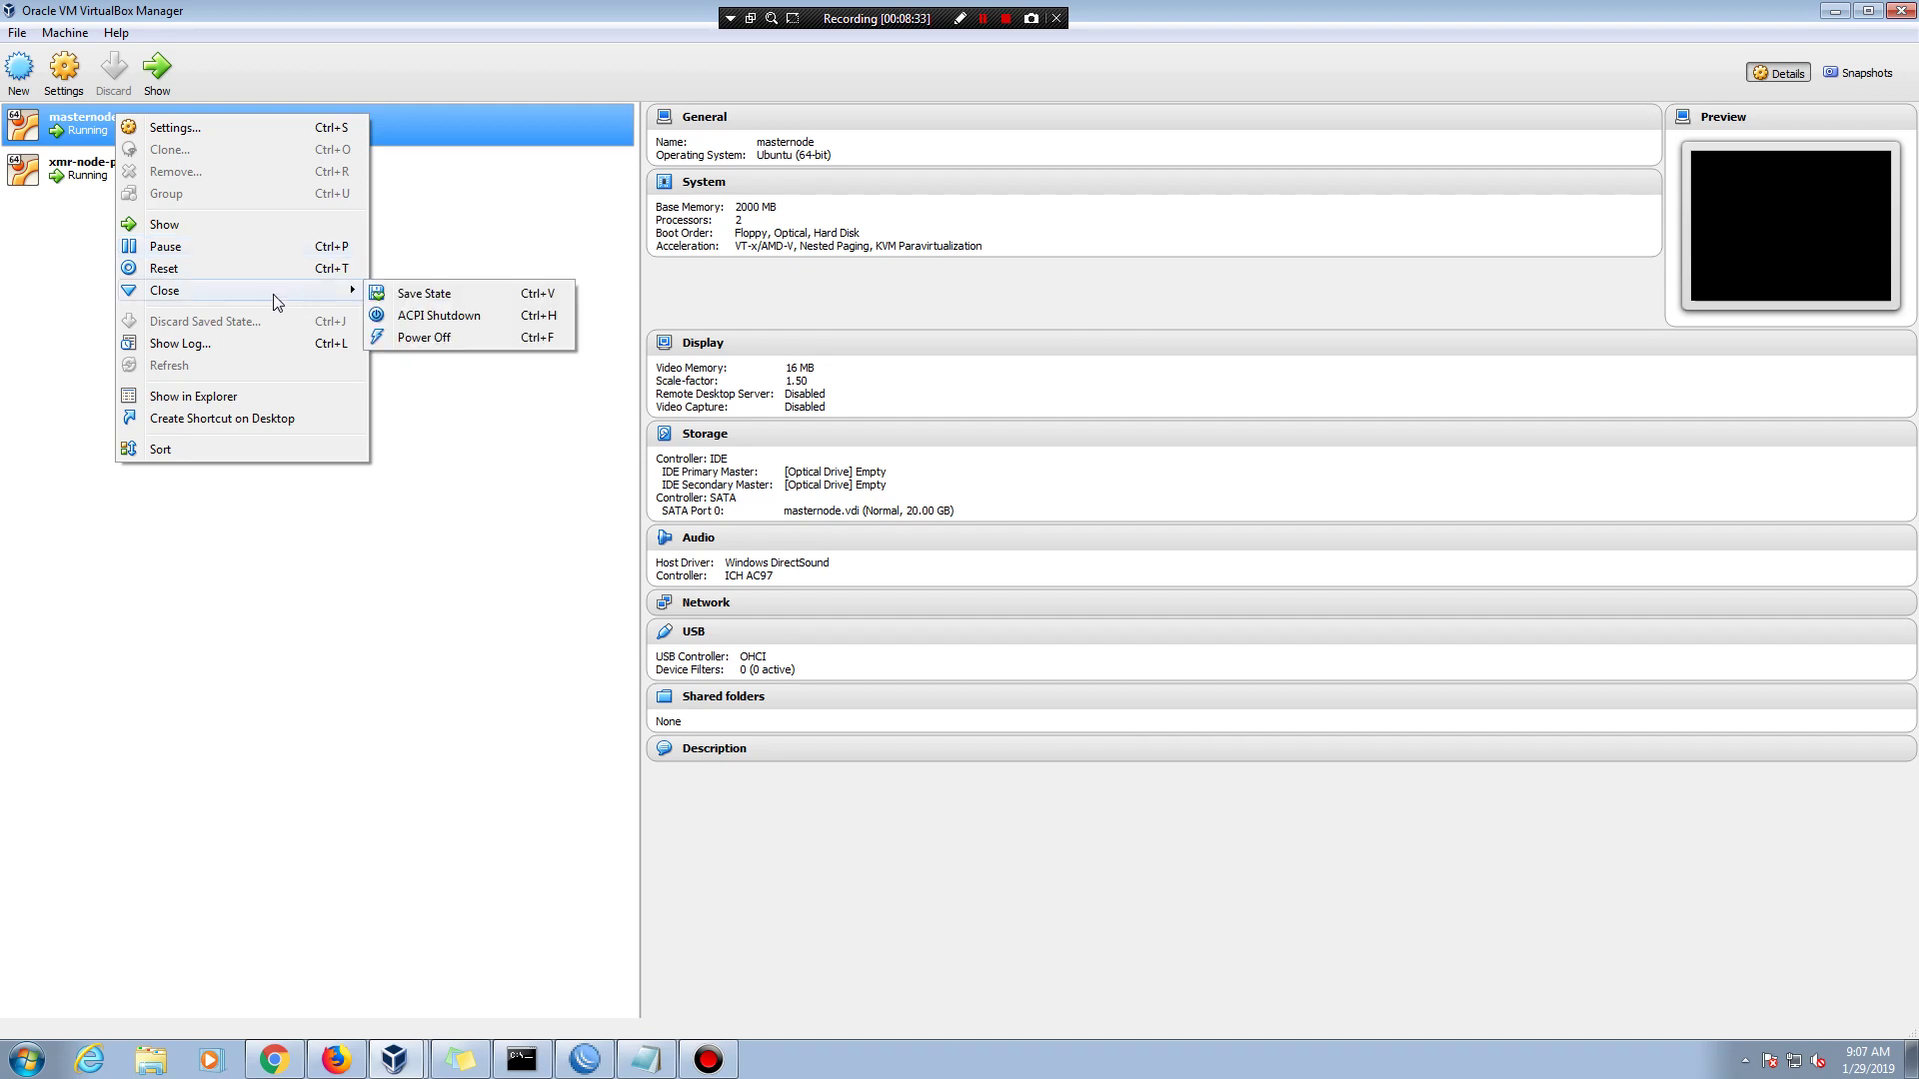
{"action": "left_click", "coordinate": [467, 315]}
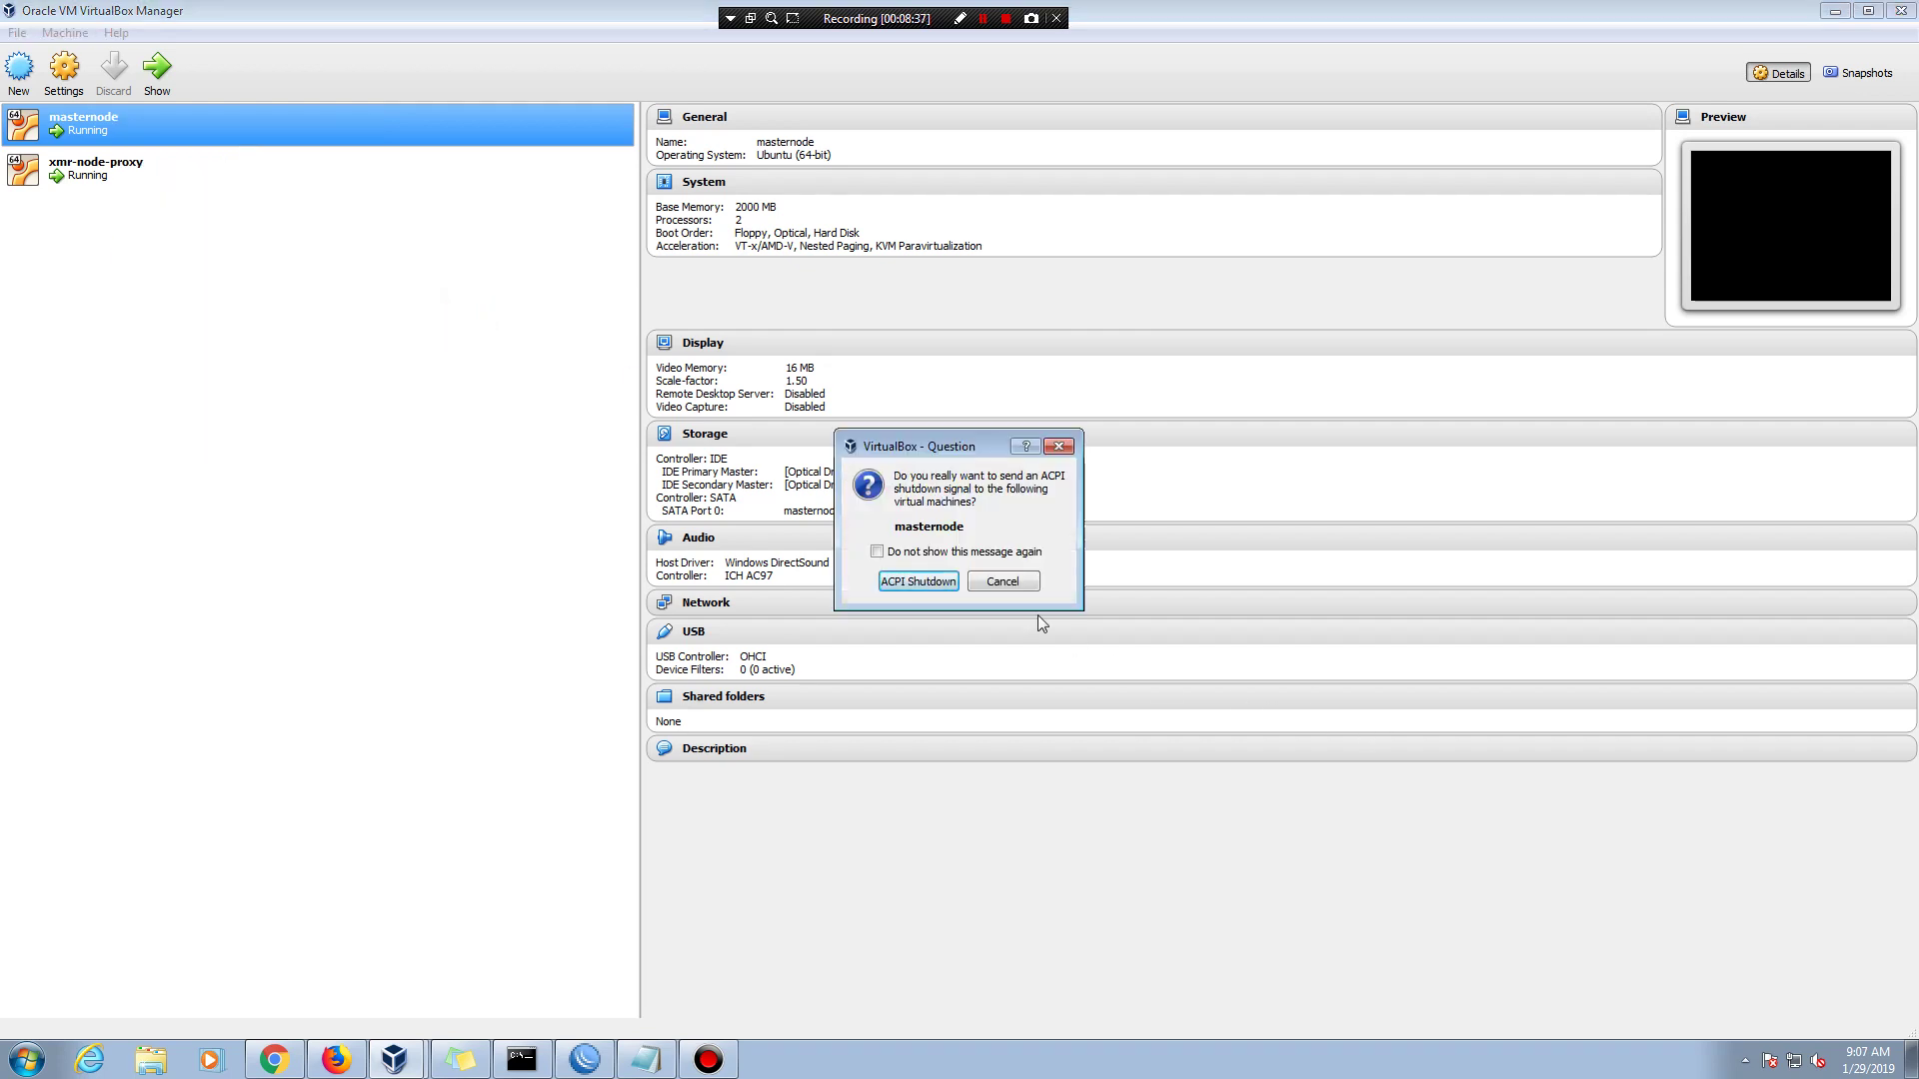
{"action": "left_click", "coordinate": [885, 580]}
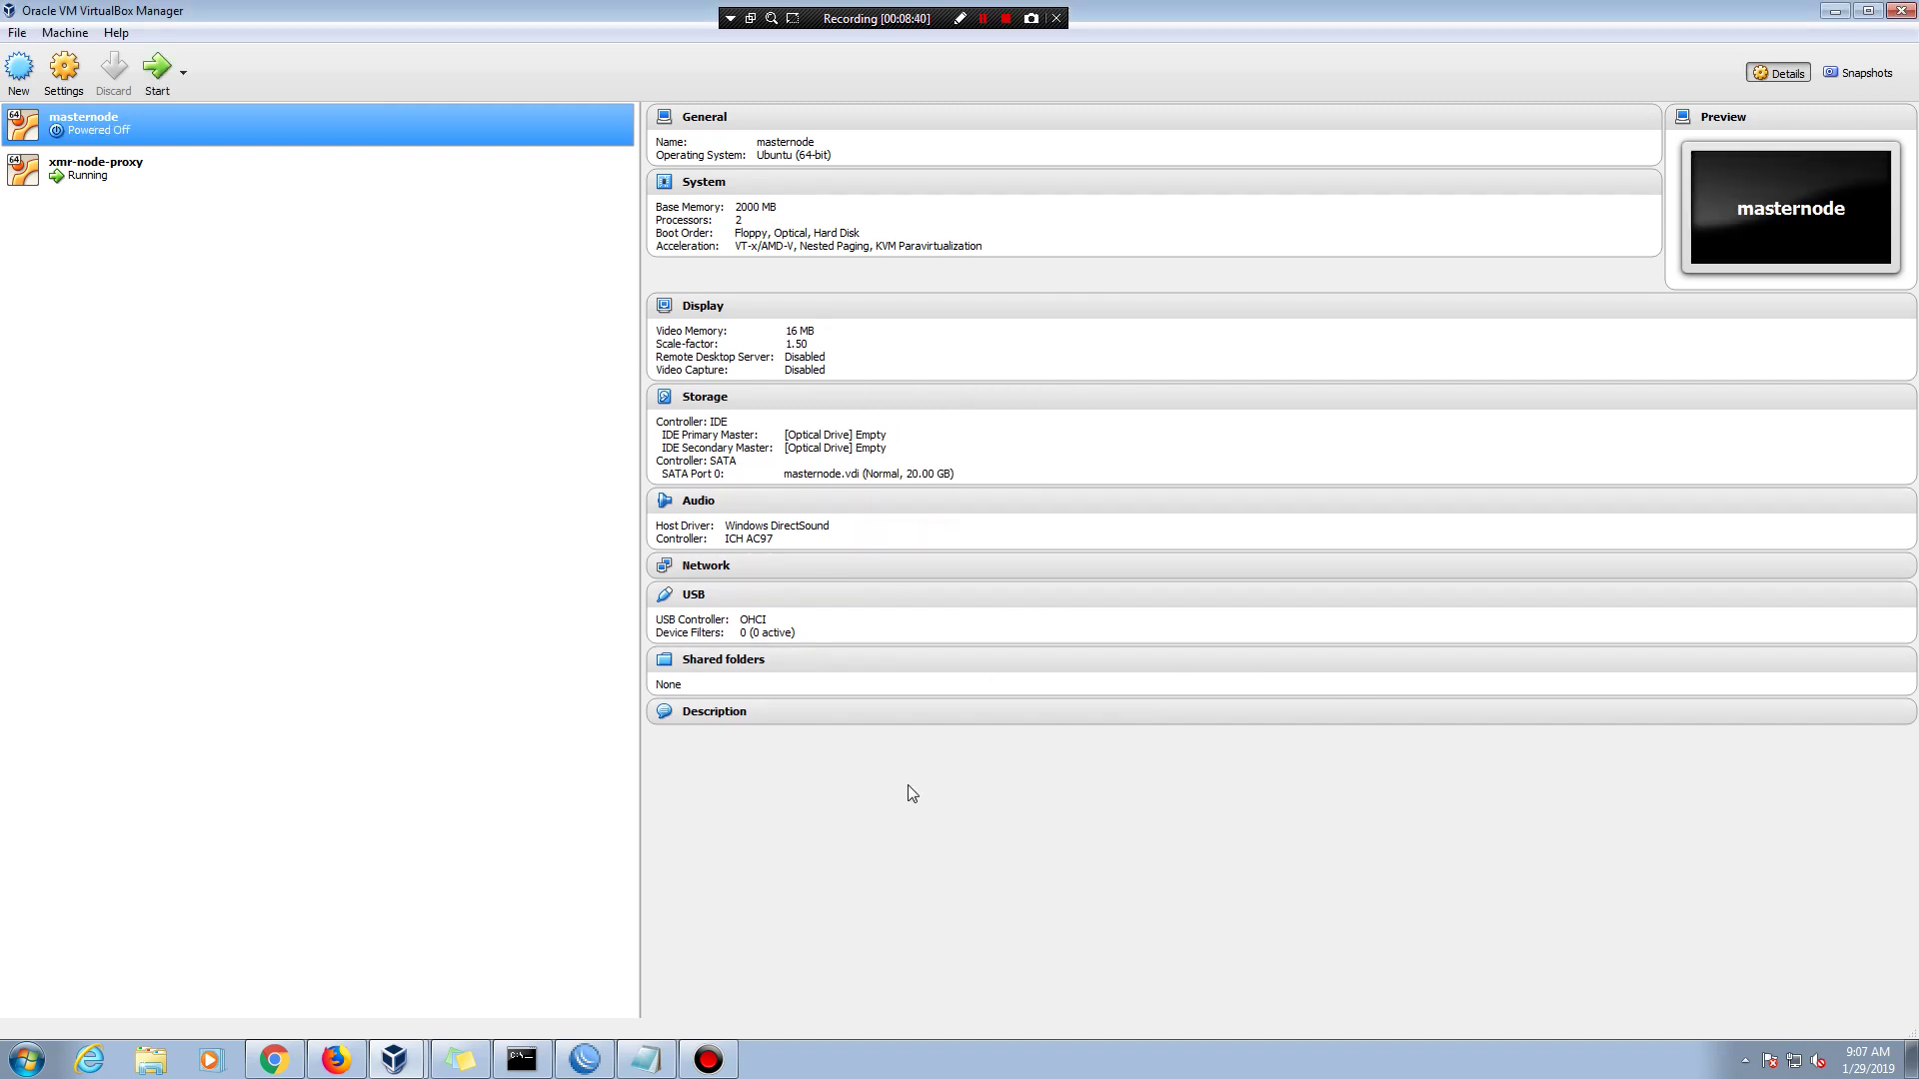
{"action": "left_click", "coordinate": [707, 1059]}
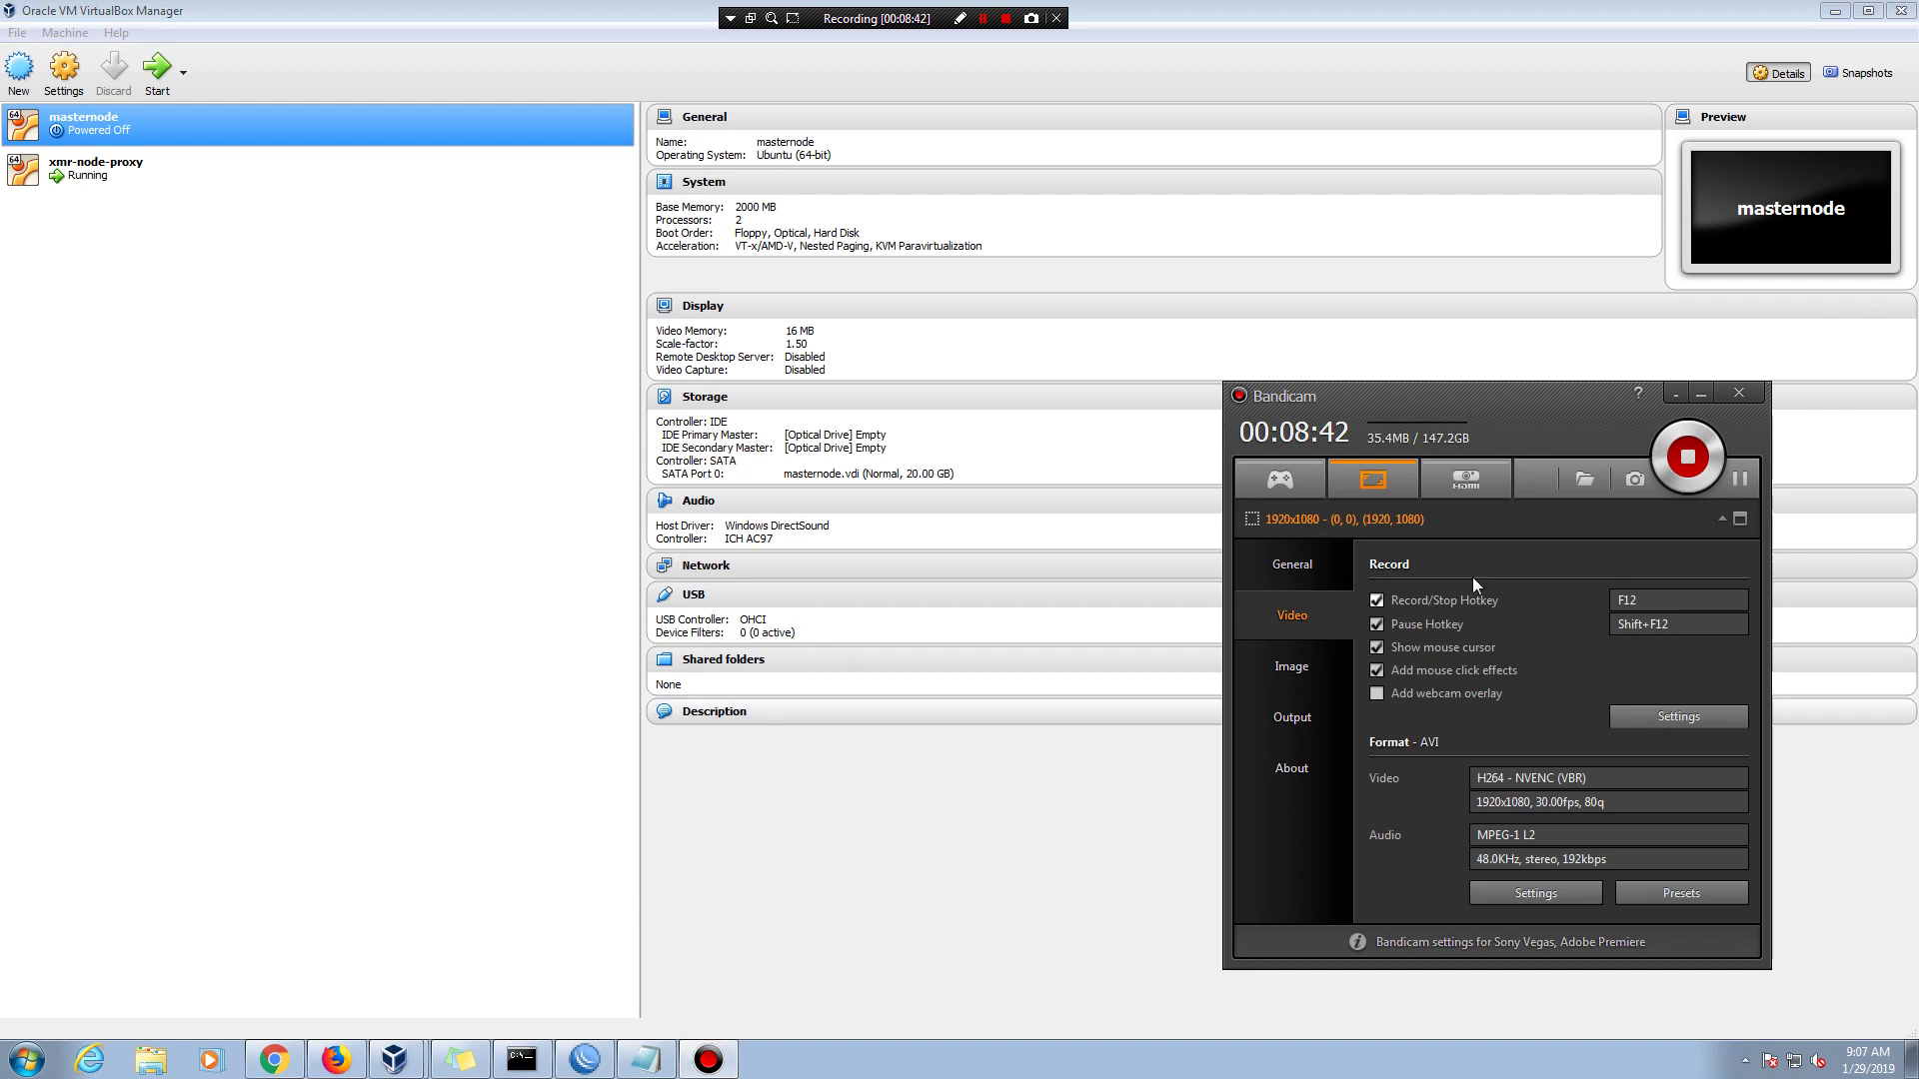
{"action": "left_click", "coordinate": [1702, 395]}
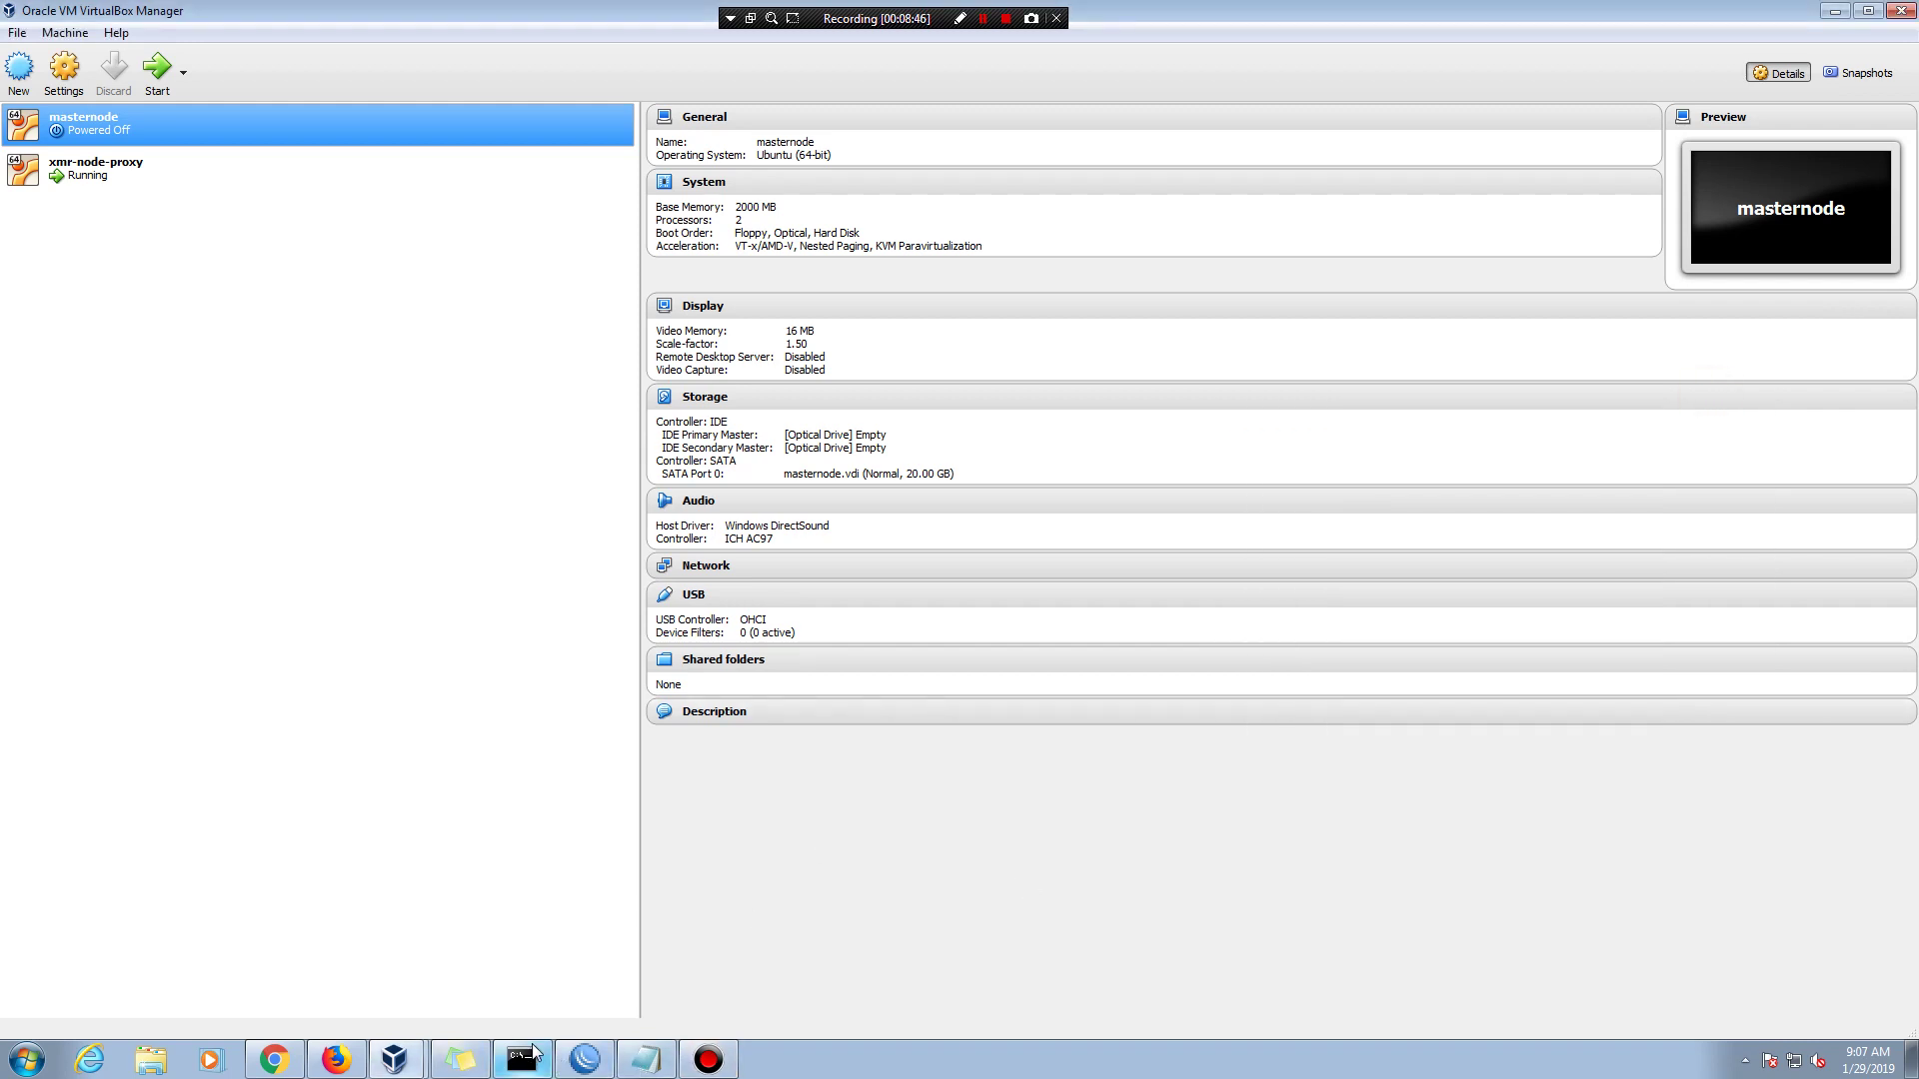
- Bring the xmr-node-proxy VM window forward and shift the notes window aside
{"action": "left_click", "coordinate": [398, 1057]}
{"action": "left_click", "coordinate": [400, 1015]}
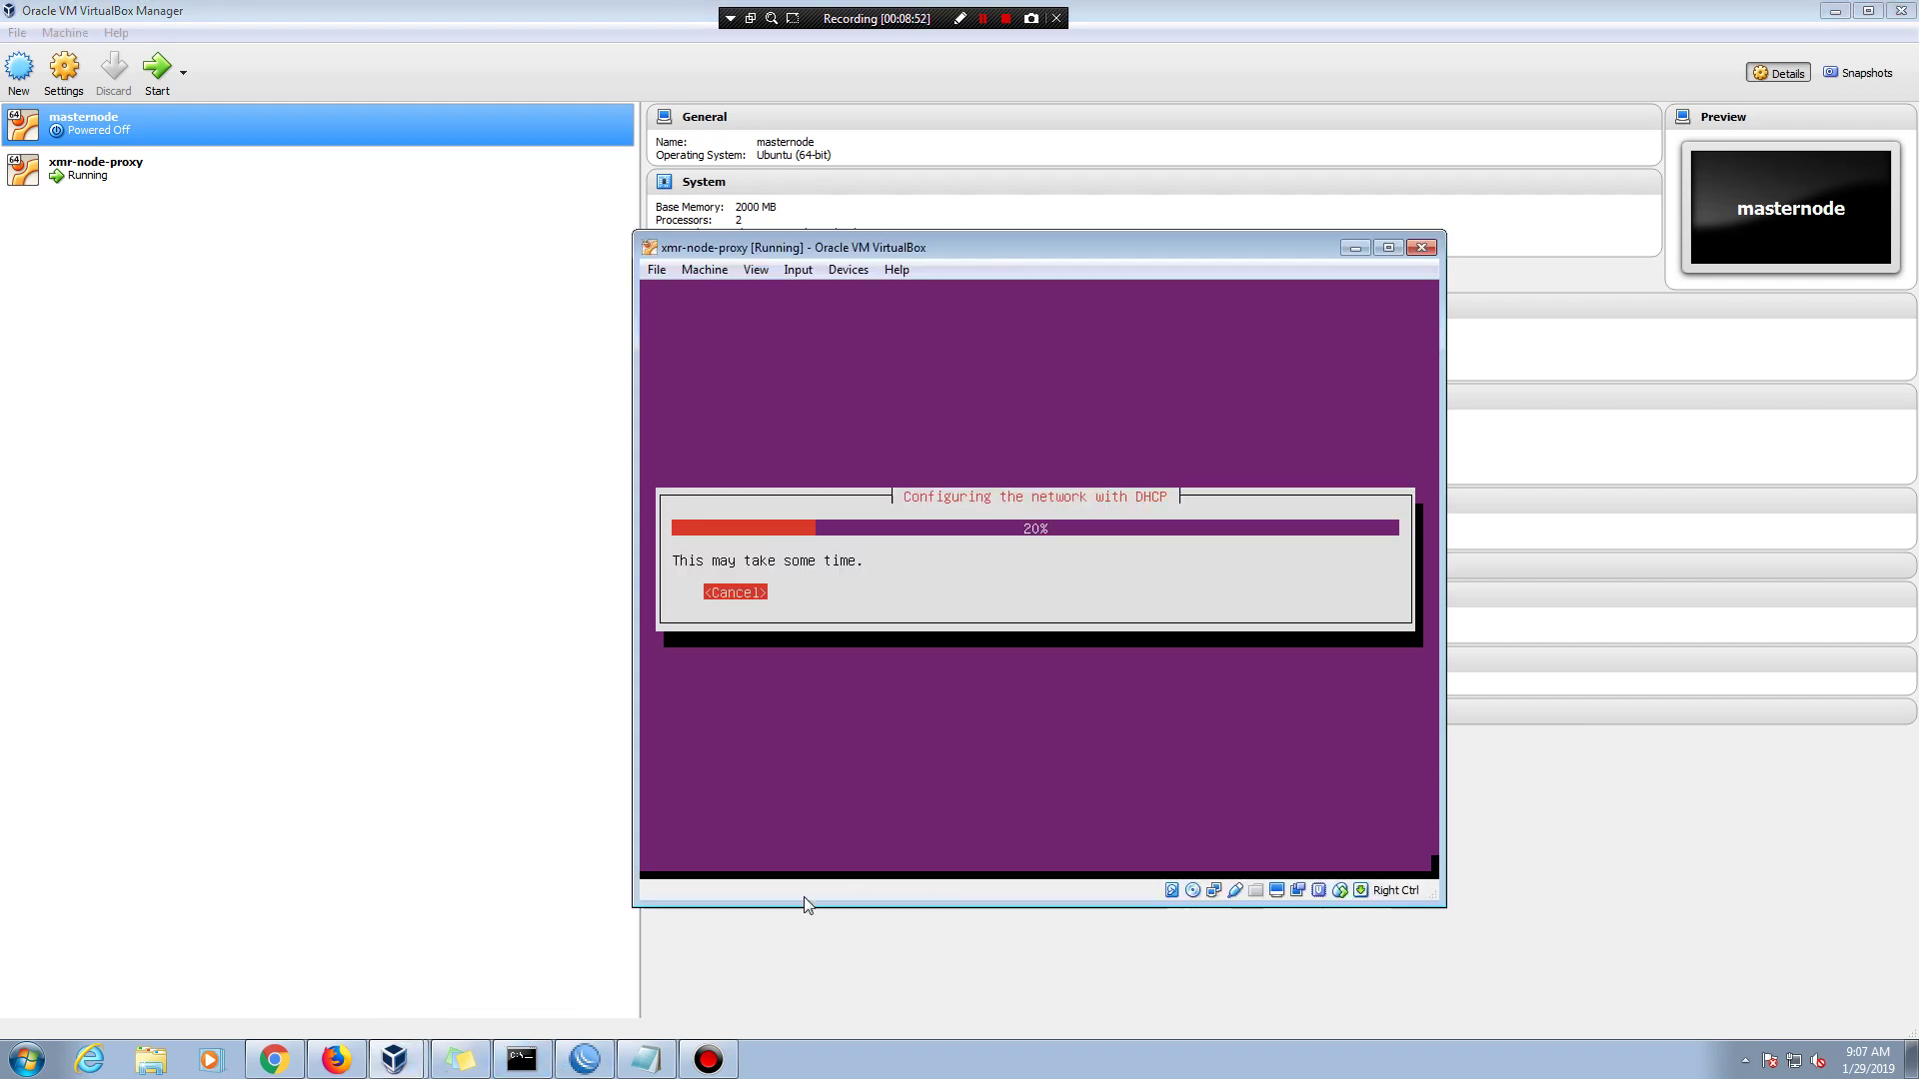
{"action": "left_click", "coordinate": [646, 1058]}
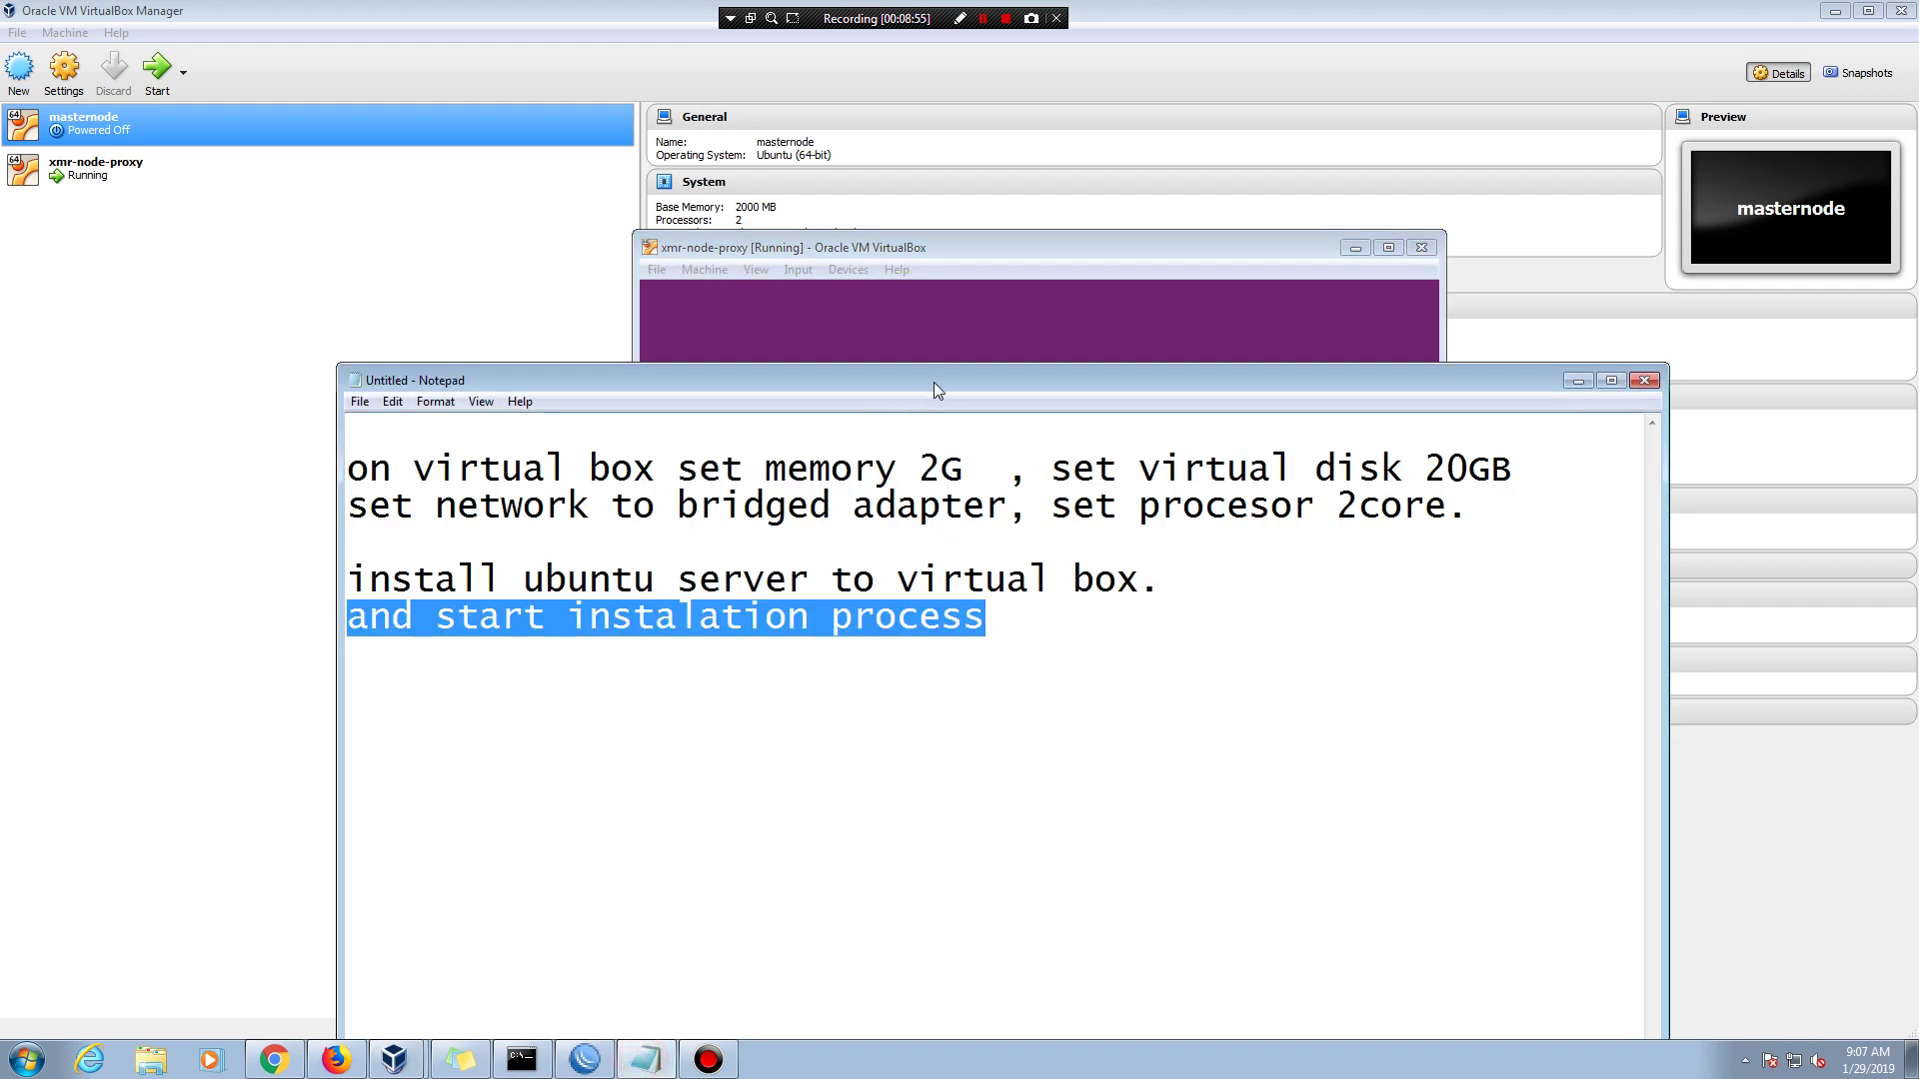
{"action": "left_click_drag", "start_coordinate": [933, 382], "coordinate": [1220, 661]}
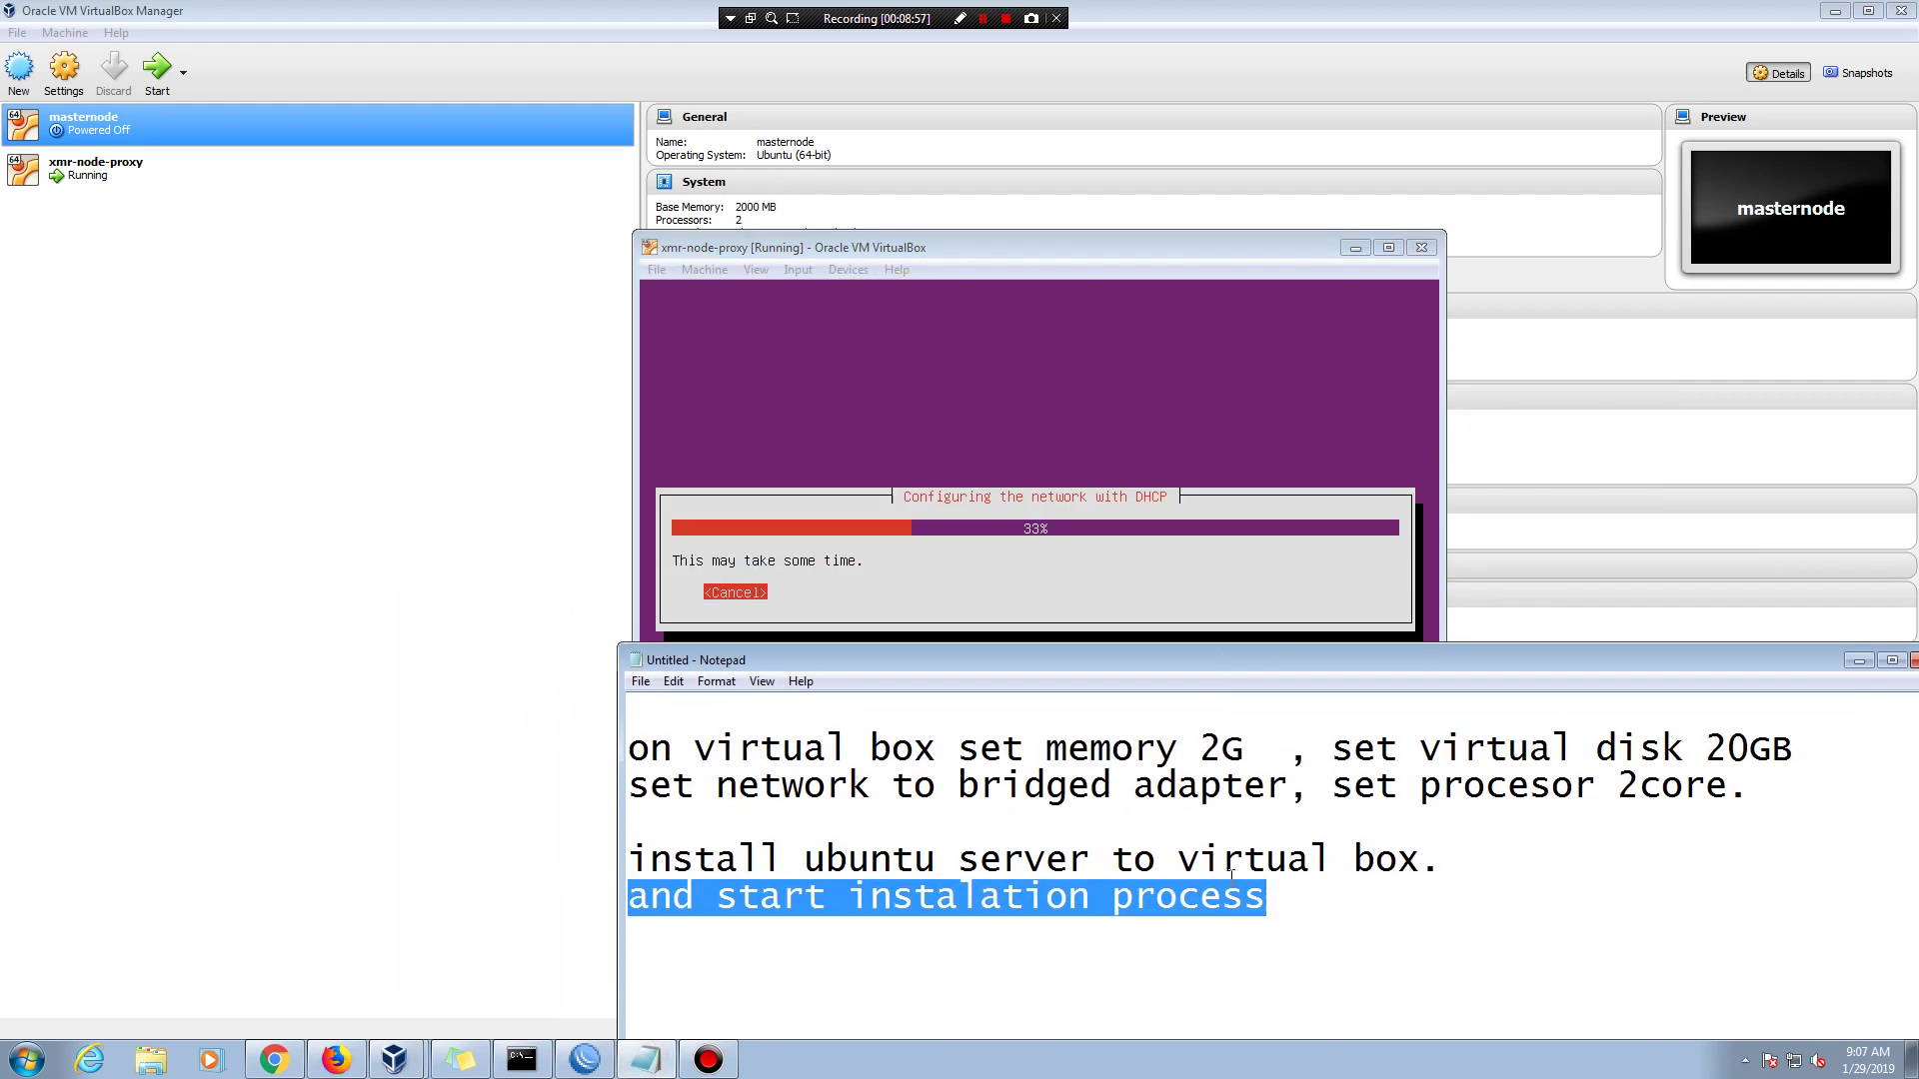
{"action": "left_click", "coordinate": [1274, 897]}
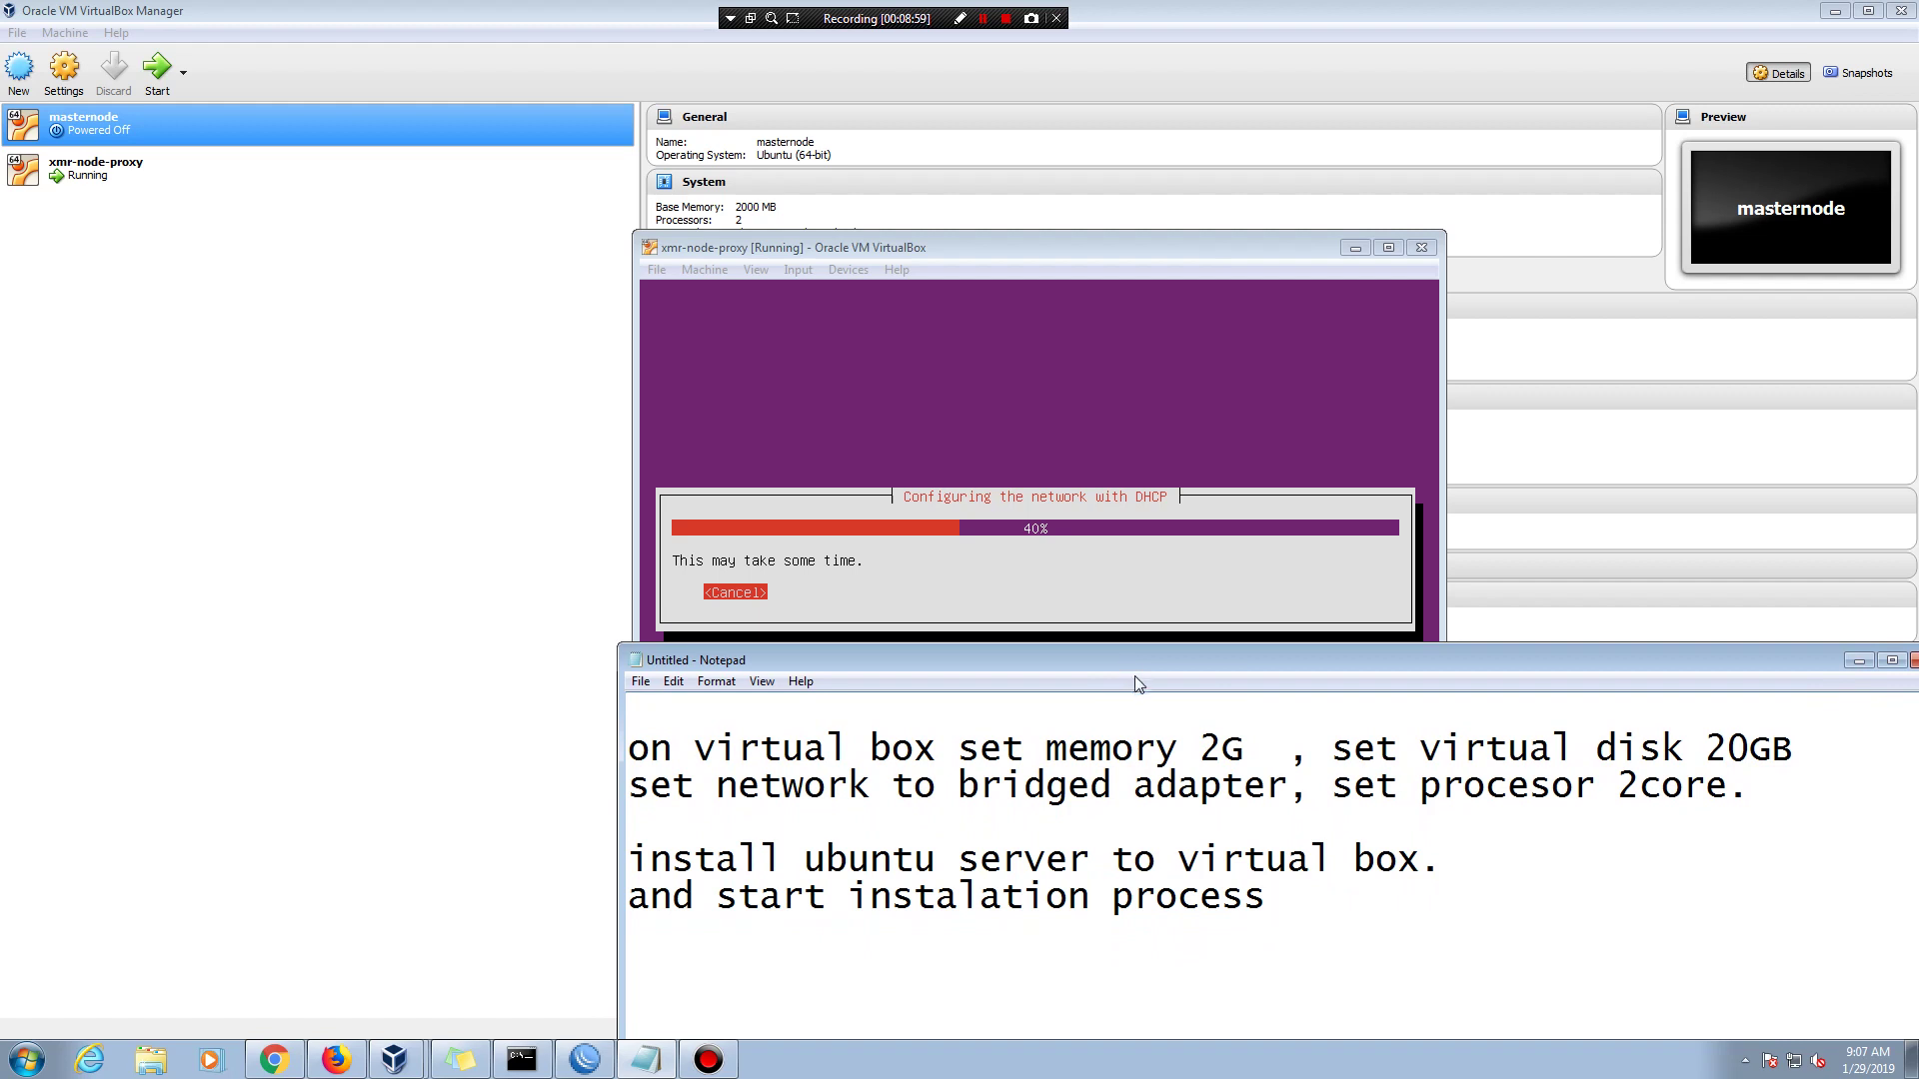
{"action": "left_click_drag", "start_coordinate": [1140, 662], "coordinate": [976, 662]}
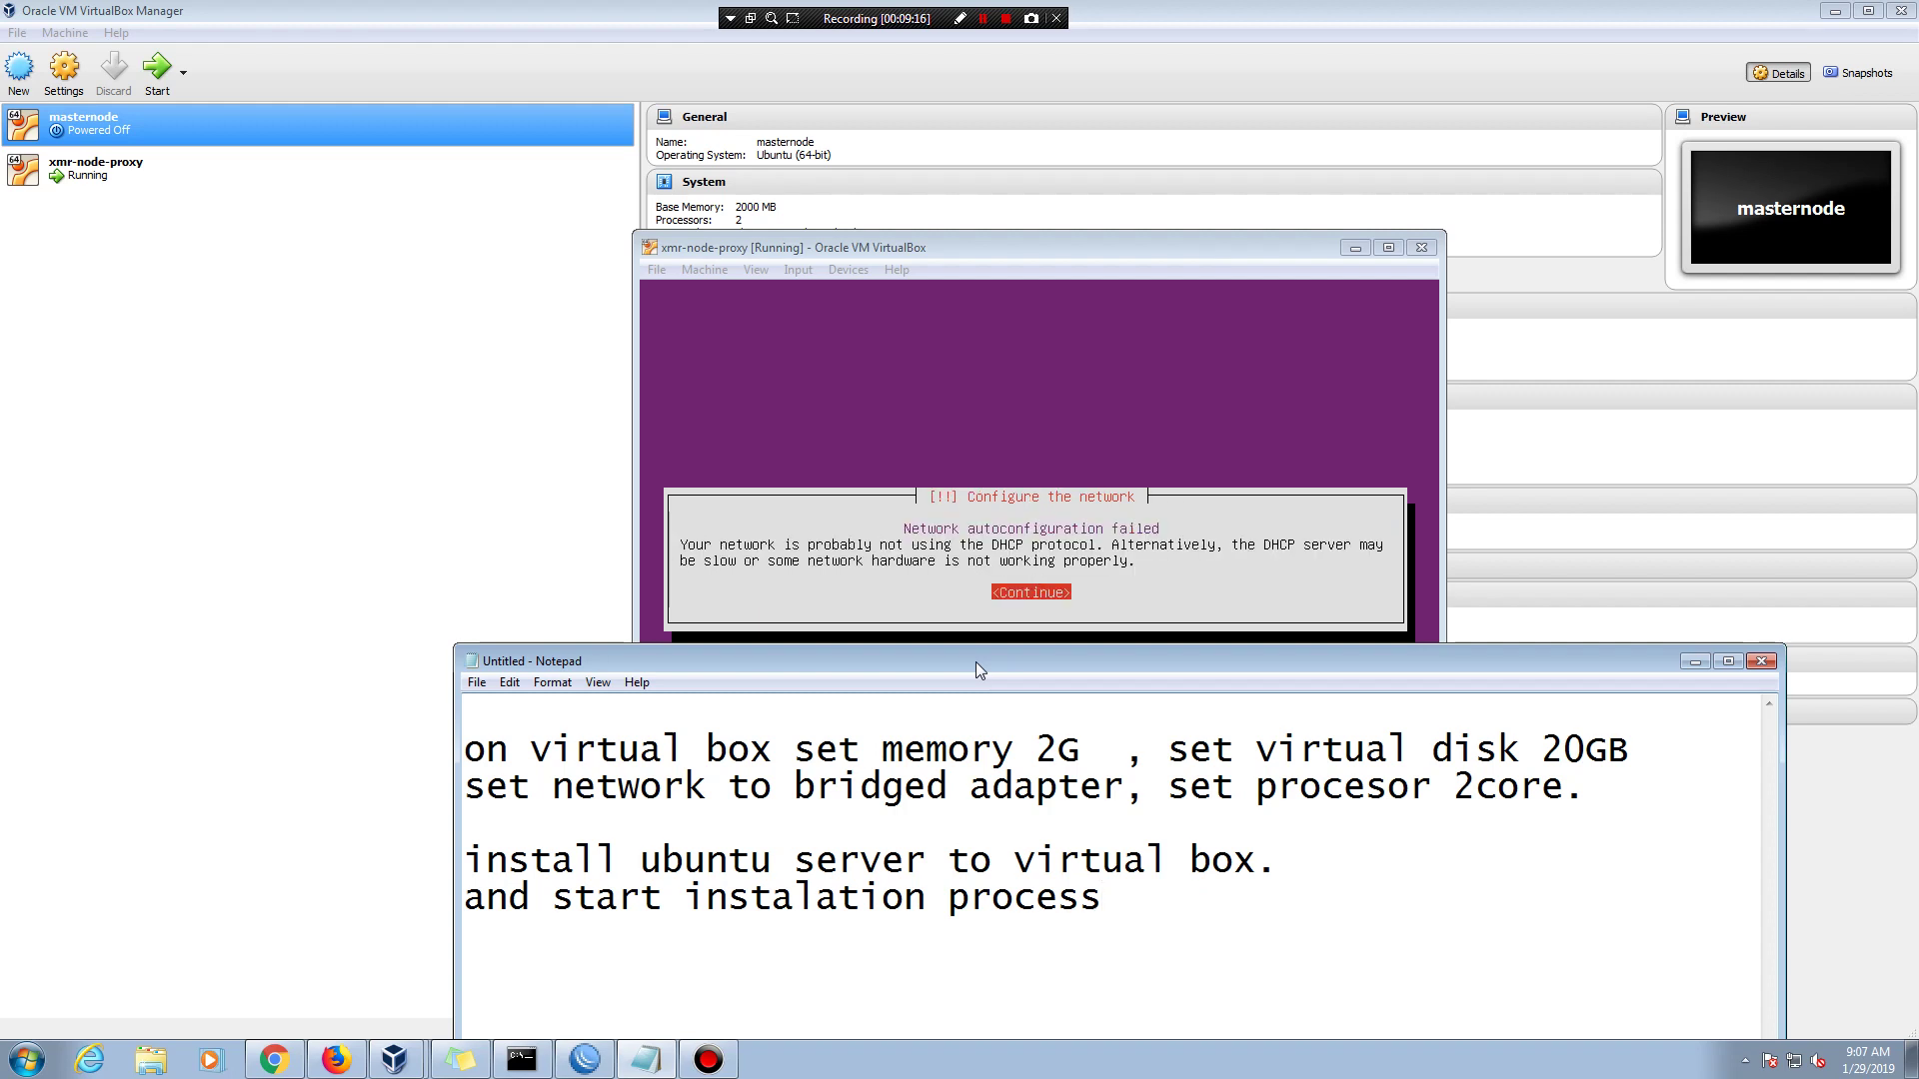
- Acknowledge the failed network autoconfiguration and choose to configure the network manually
{"action": "left_click", "coordinate": [1273, 252]}
{"action": "key", "text": "Return"}
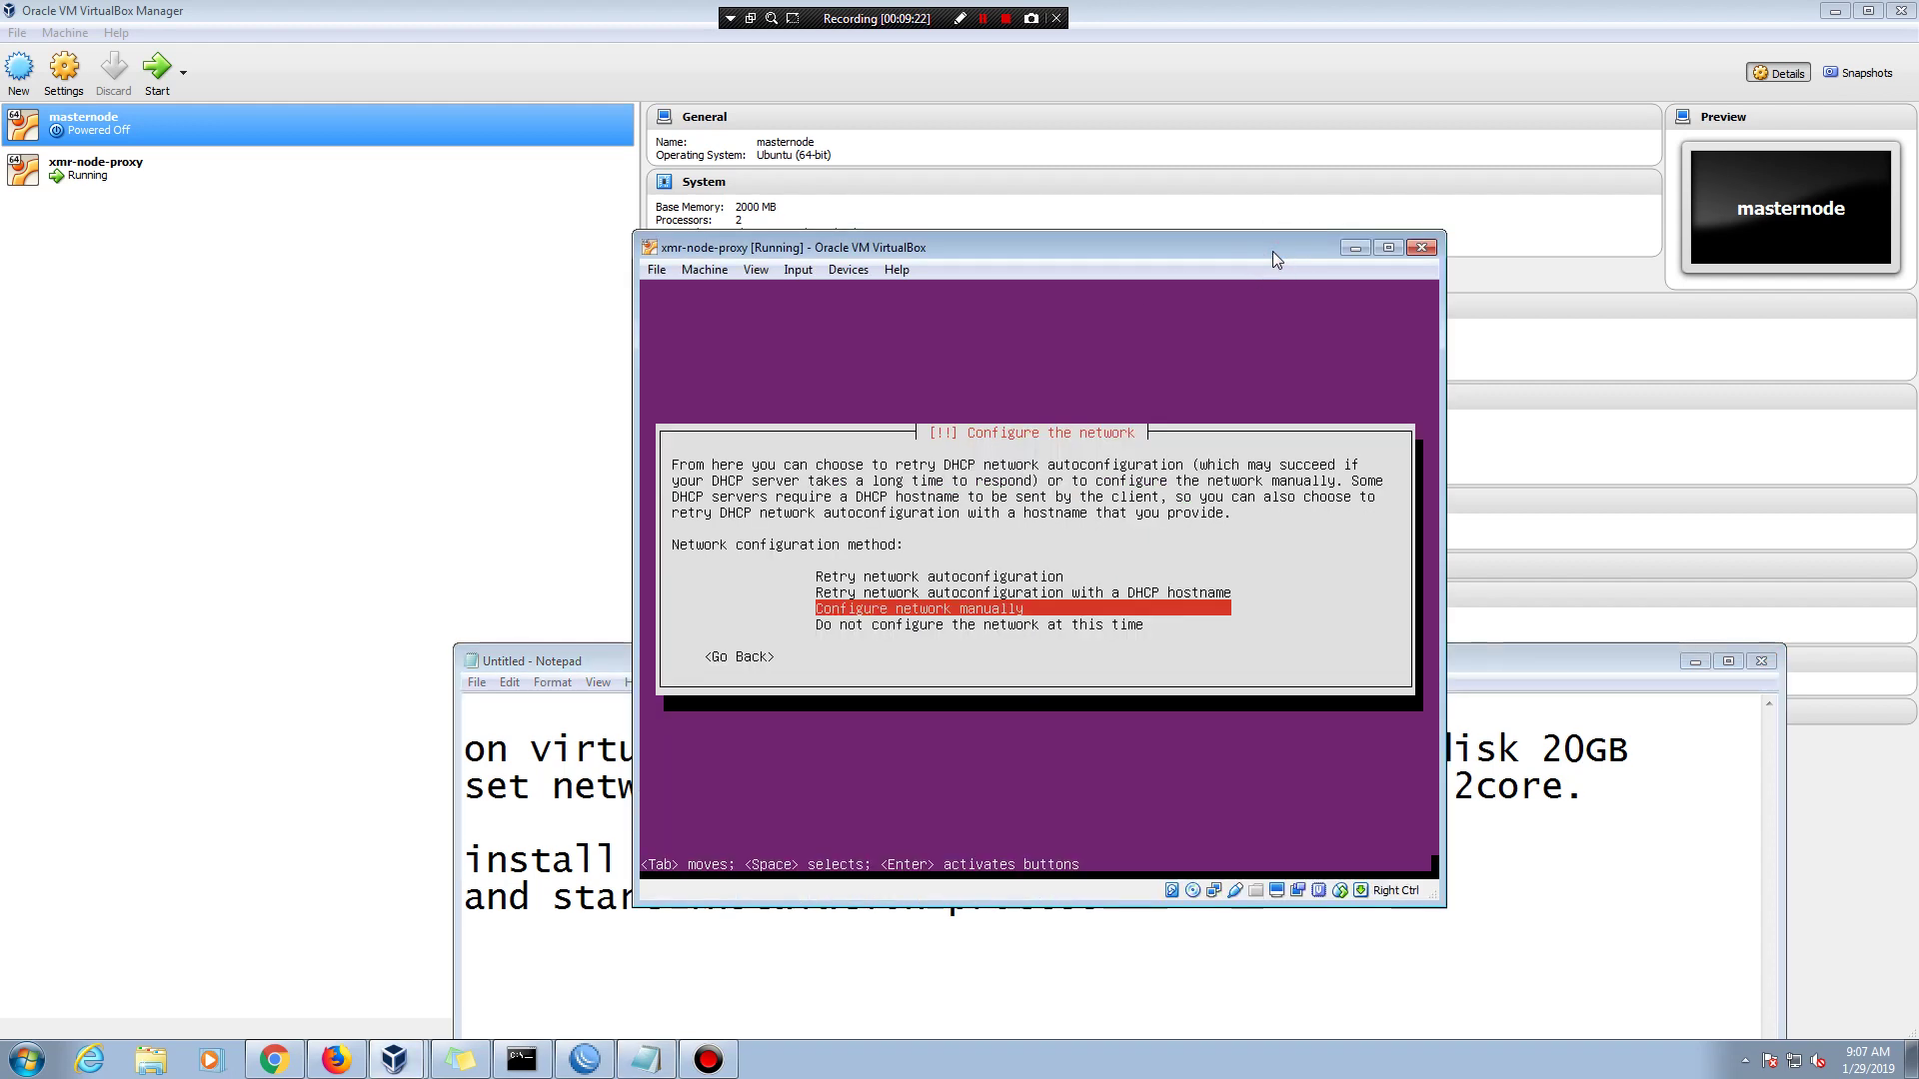
{"action": "key", "text": "Return"}
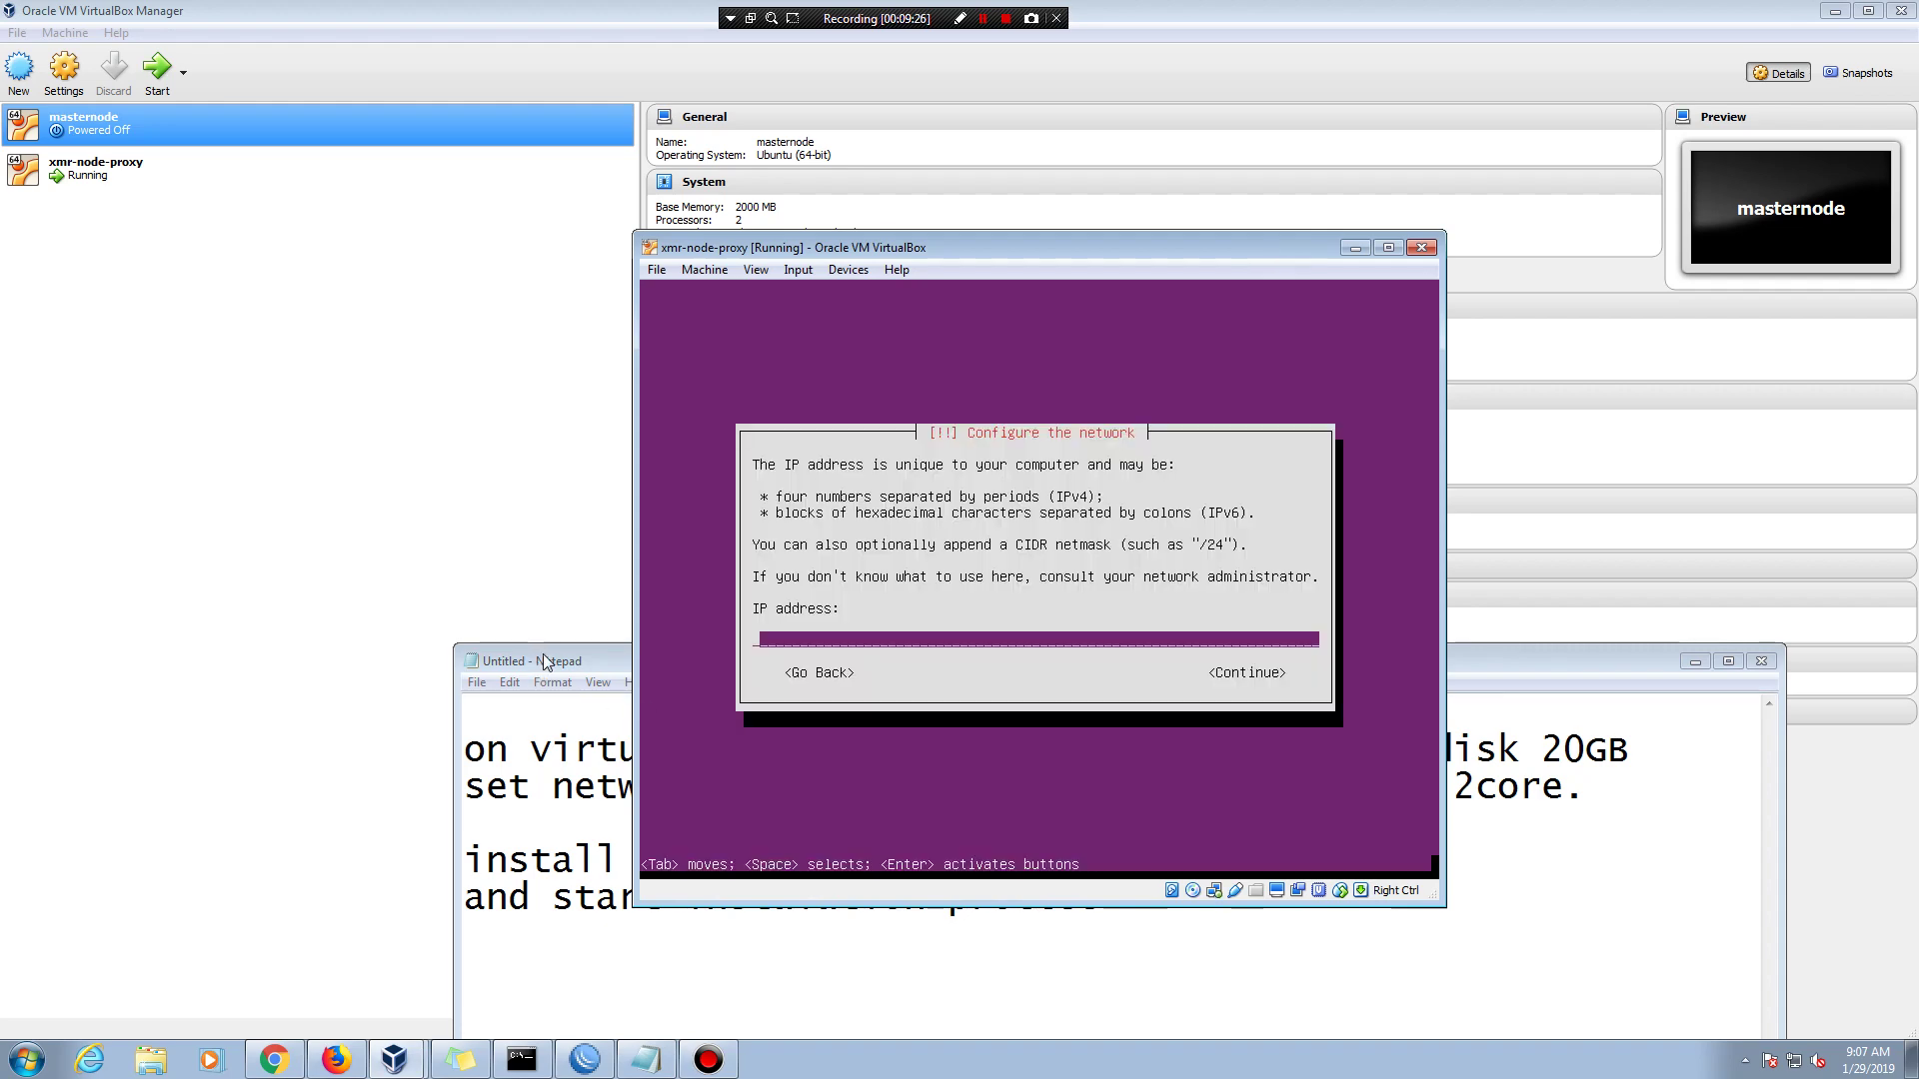
{"action": "left_click_drag", "start_coordinate": [542, 655], "coordinate": [699, 586]}
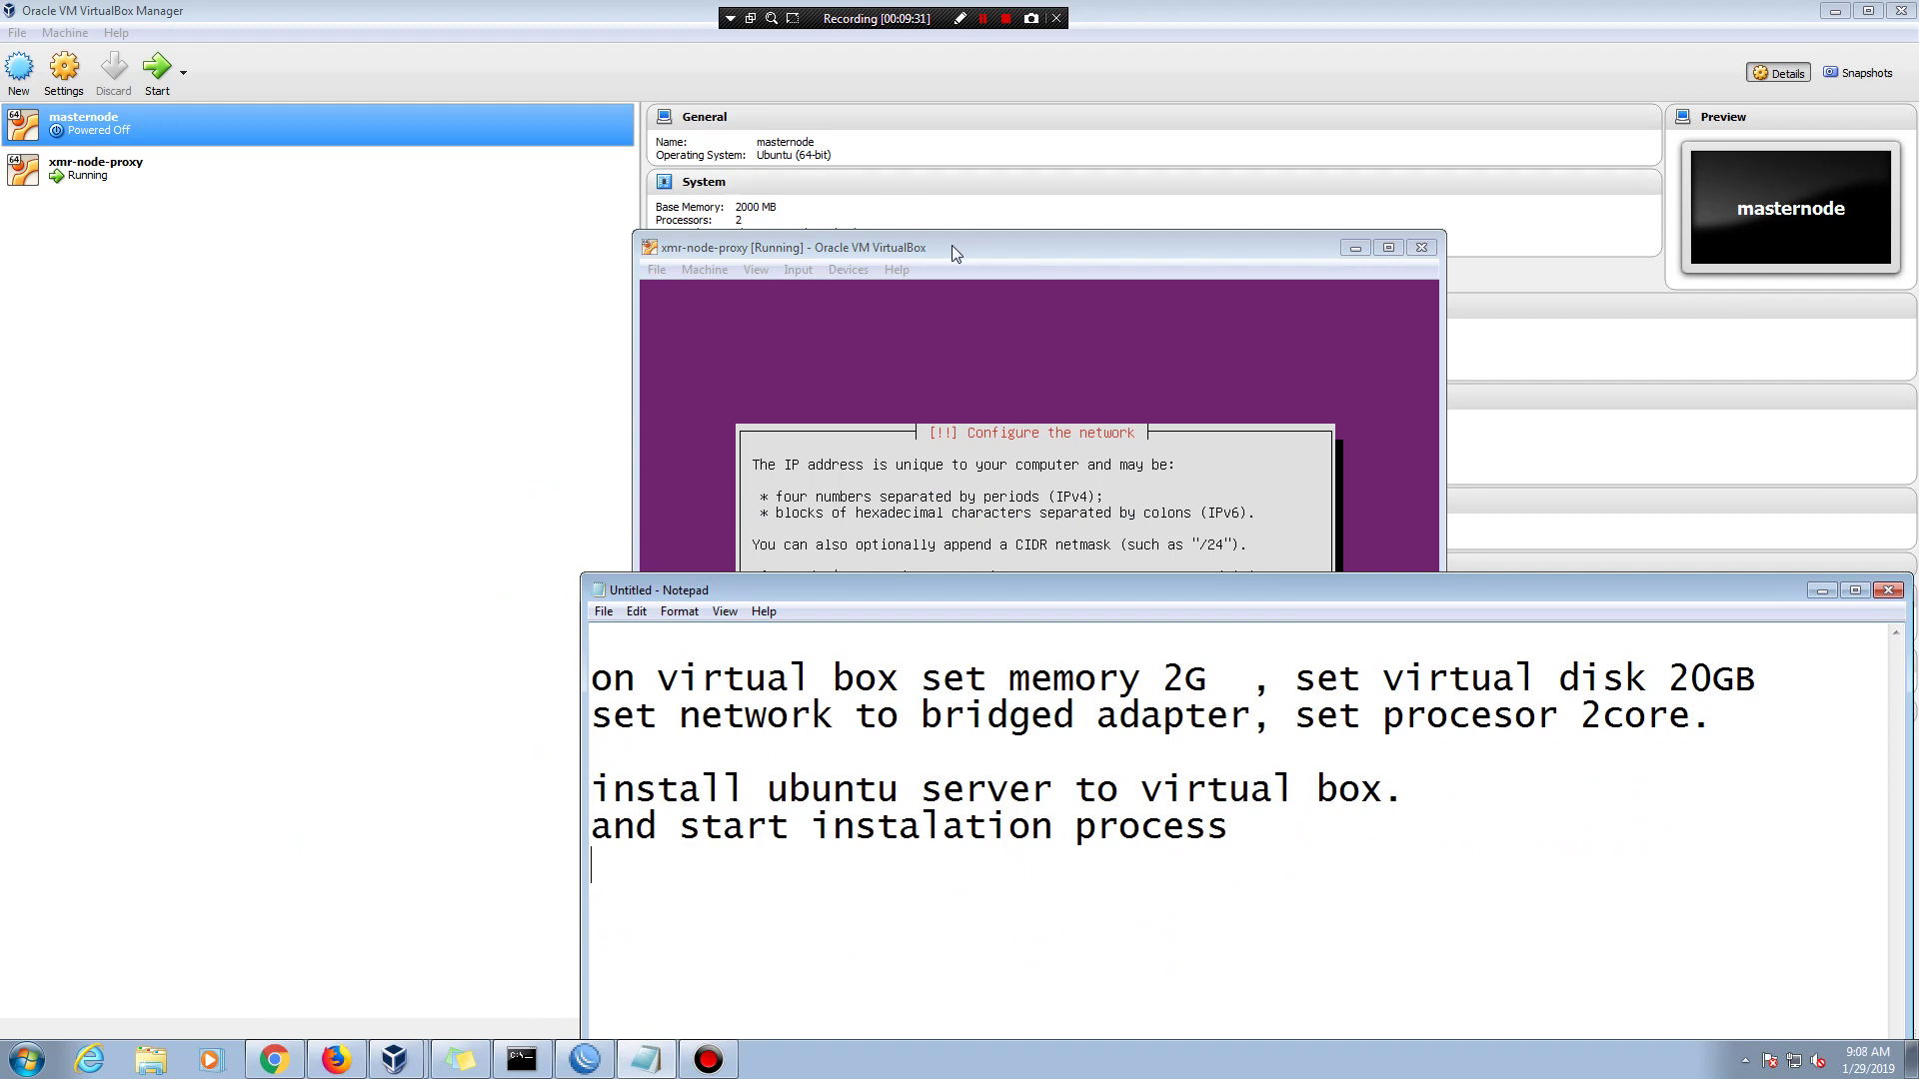
- Bring the xmr-node-proxy VM window forward and move it up and right
{"action": "left_click", "coordinate": [917, 153]}
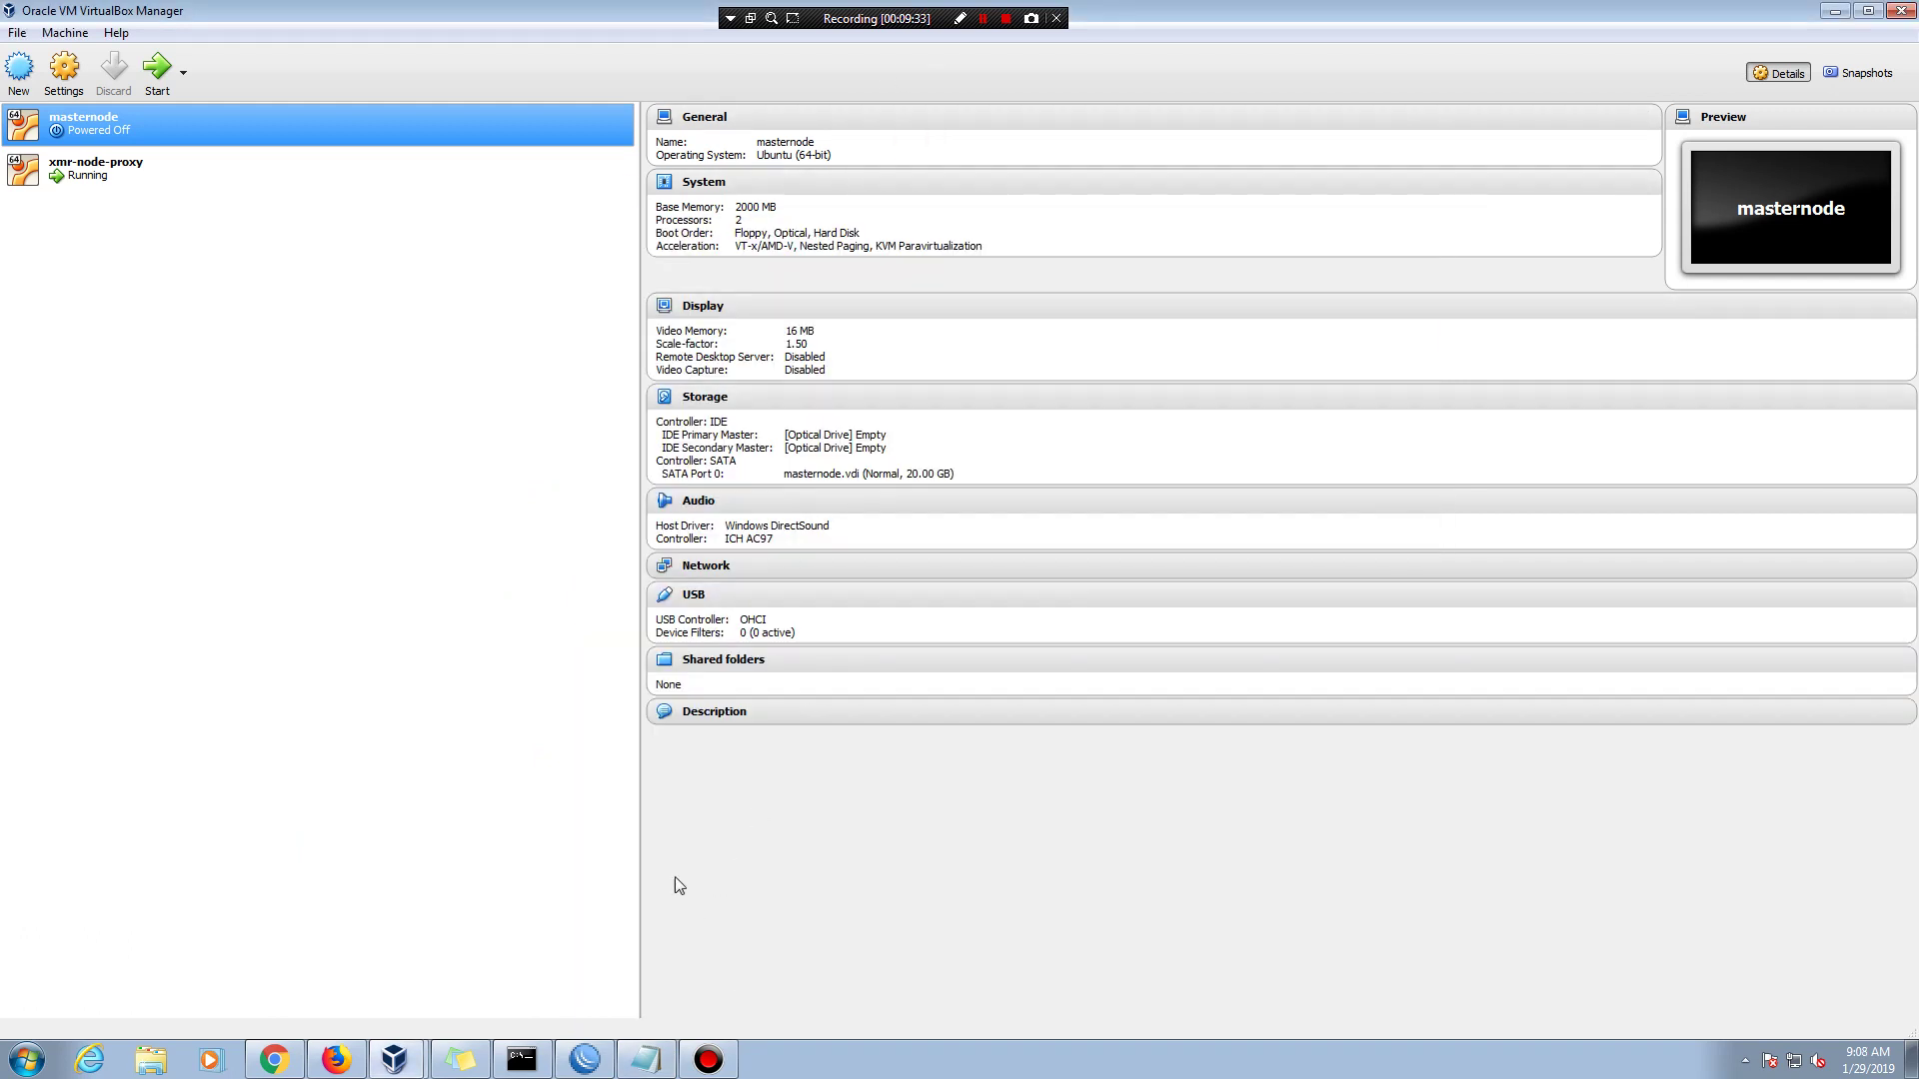
{"action": "left_click", "coordinate": [395, 1059]}
{"action": "left_click", "coordinate": [416, 1011]}
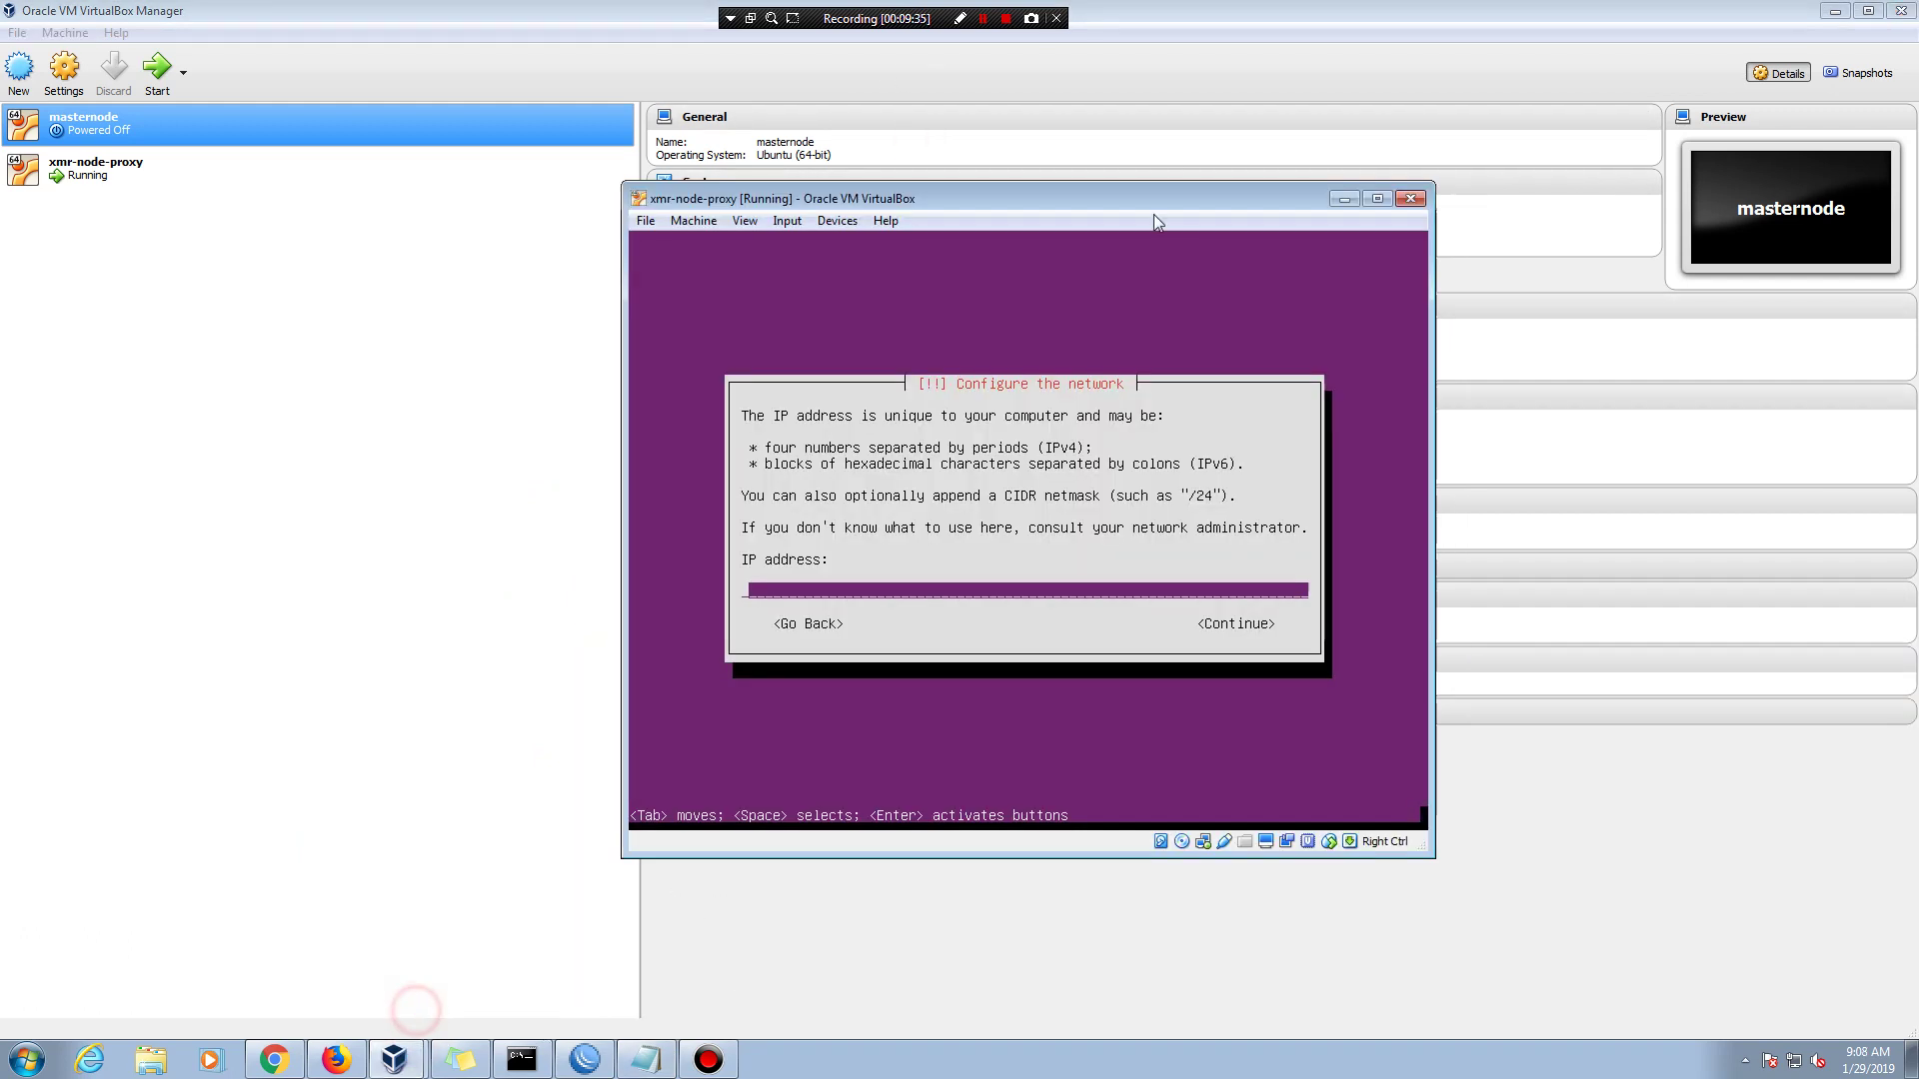
{"action": "left_click_drag", "start_coordinate": [1170, 199], "coordinate": [1293, 58]}
- Type the note line 'set up your server ip address: my ip 192.168.0'
{"action": "left_click", "coordinate": [646, 1059]}
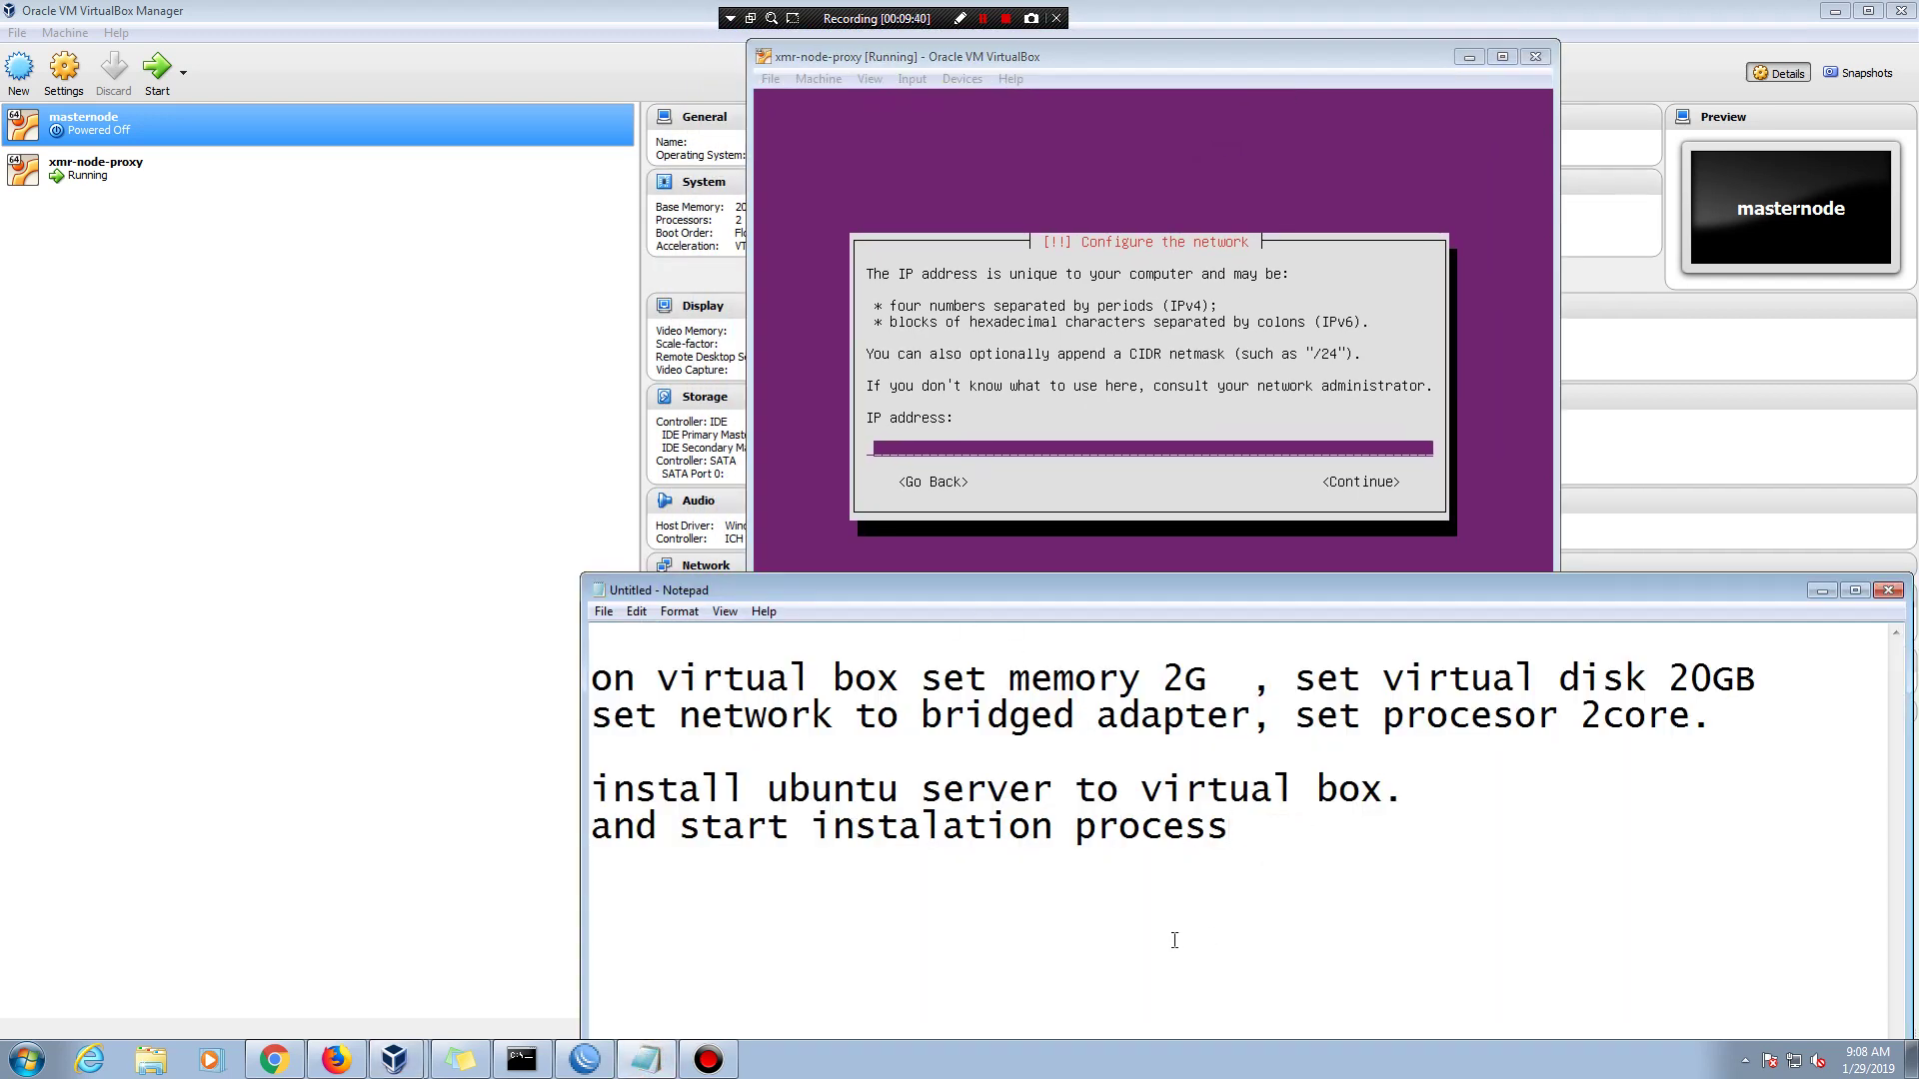
{"action": "key", "text": "Return"}
{"action": "key", "text": "Return"}
{"action": "type", "text": "set up your sr"}
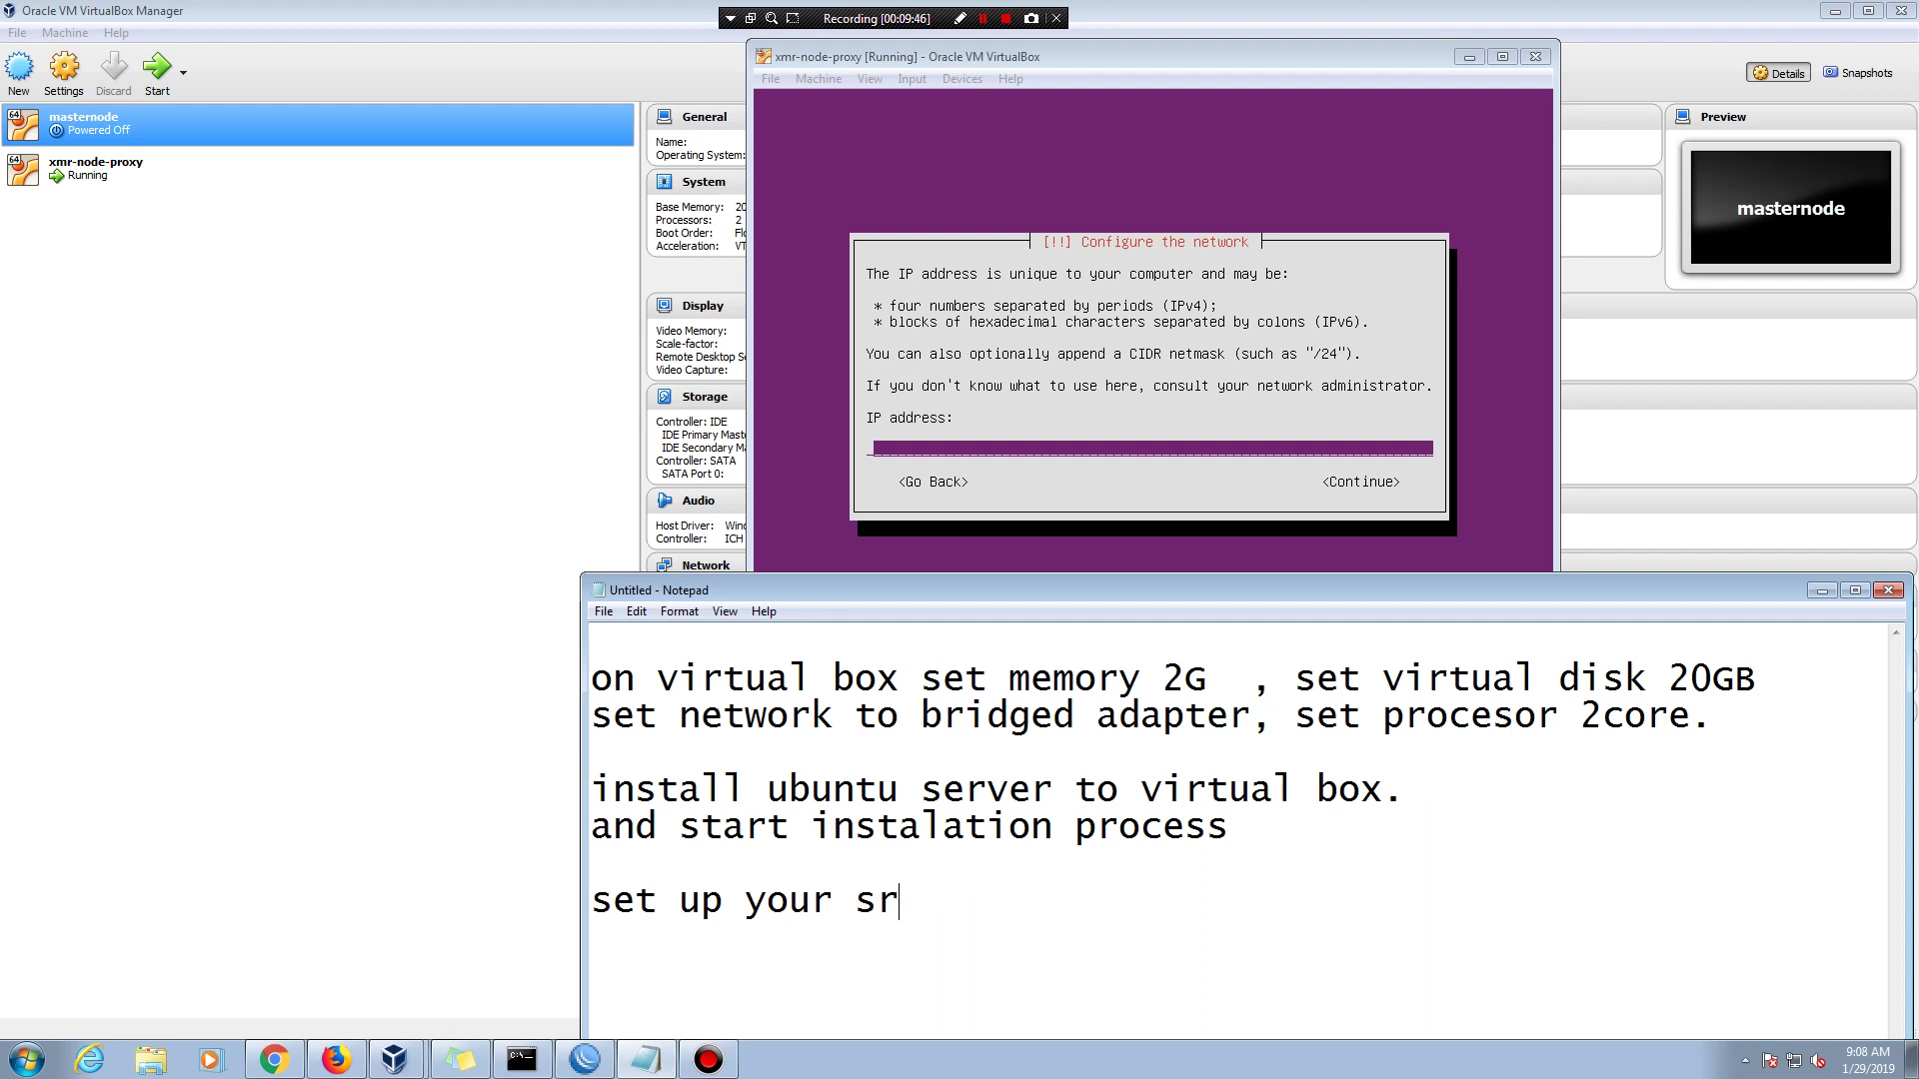
{"action": "key", "text": "BackSpace"}
{"action": "type", "text": "eer"}
{"action": "key", "text": "BackSpace"}
{"action": "key", "text": "BackSpace"}
{"action": "type", "text": "rver ip adc"}
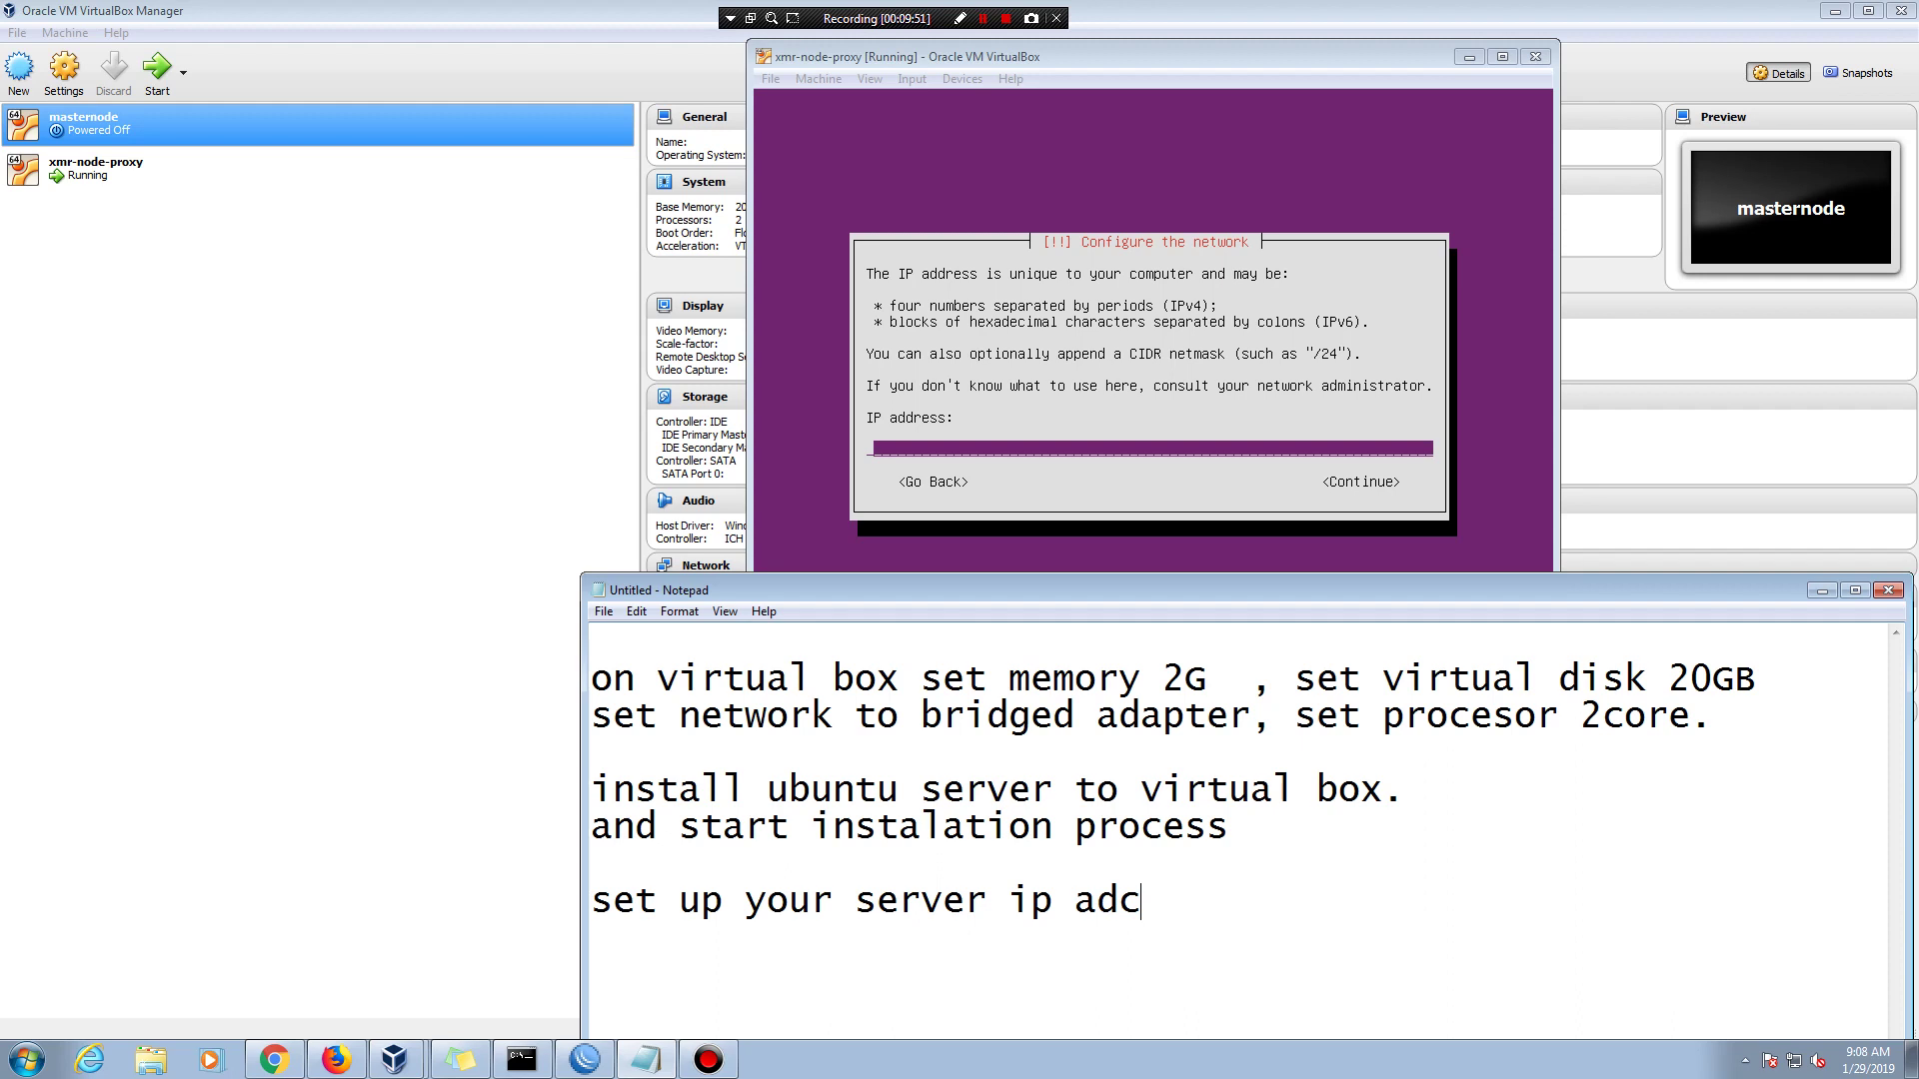
{"action": "key", "text": "BackSpace"}
{"action": "type", "text": "dress: "}
{"action": "type", "text": "my seer"}
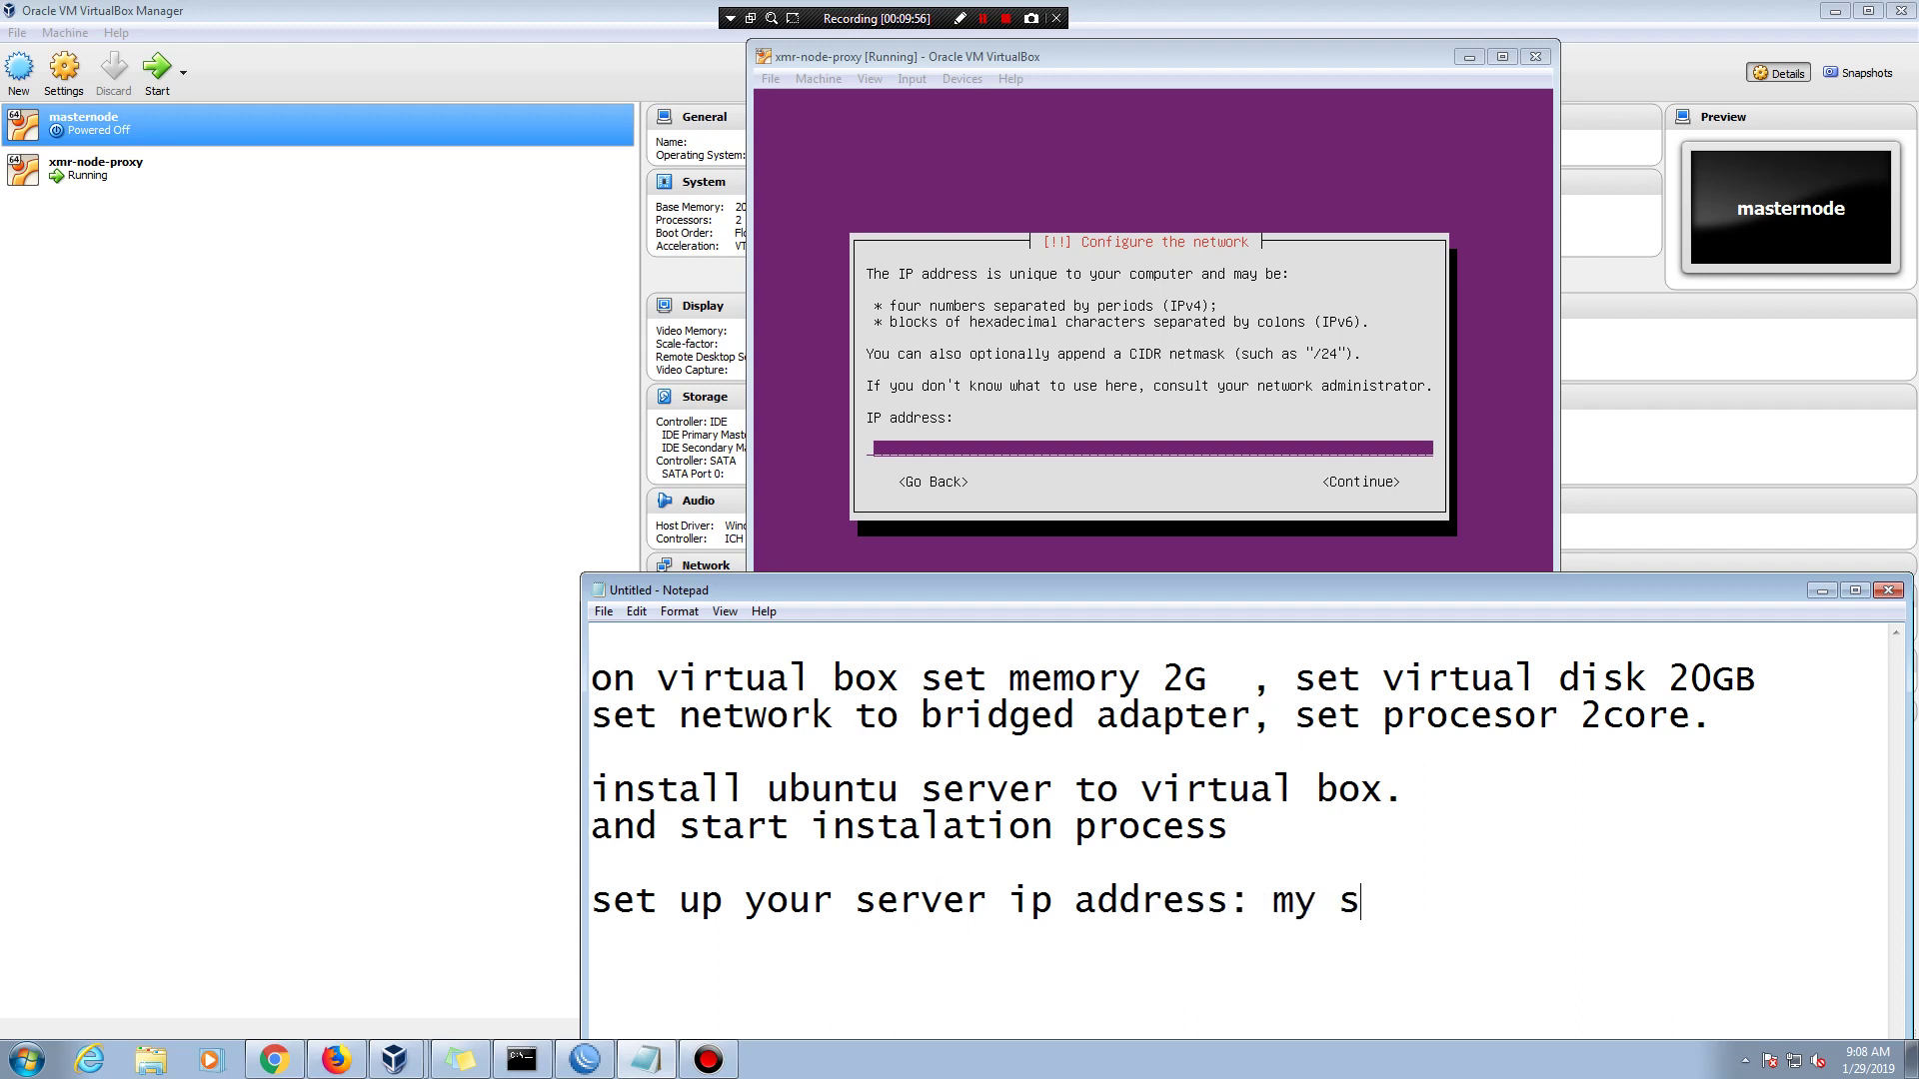
{"action": "key", "text": "BackSpace"}
{"action": "key", "text": "BackSpace"}
{"action": "key", "text": "BackSpace"}
{"action": "key", "text": "BackSpace"}
{"action": "key", "text": "BackSpace"}
{"action": "type", "text": "ip"}
{"action": "key", "text": "BackSpace"}
{"action": "key", "text": "BackSpace"}
{"action": "key", "text": "BackSpace"}
{"action": "key", "text": "BackSpace"}
{"action": "key", "text": "BackSpace"}
{"action": "key", "text": "BackSpace"}
{"action": "type", "text": "my "}
{"action": "type", "text": "10"}
{"action": "key", "text": "BackSpace"}
{"action": "type", "text": "p"}
{"action": "key", "text": "BackSpace"}
{"action": "key", "text": "BackSpace"}
{"action": "key", "text": "BackSpace"}
{"action": "type", "text": "ip 192"}
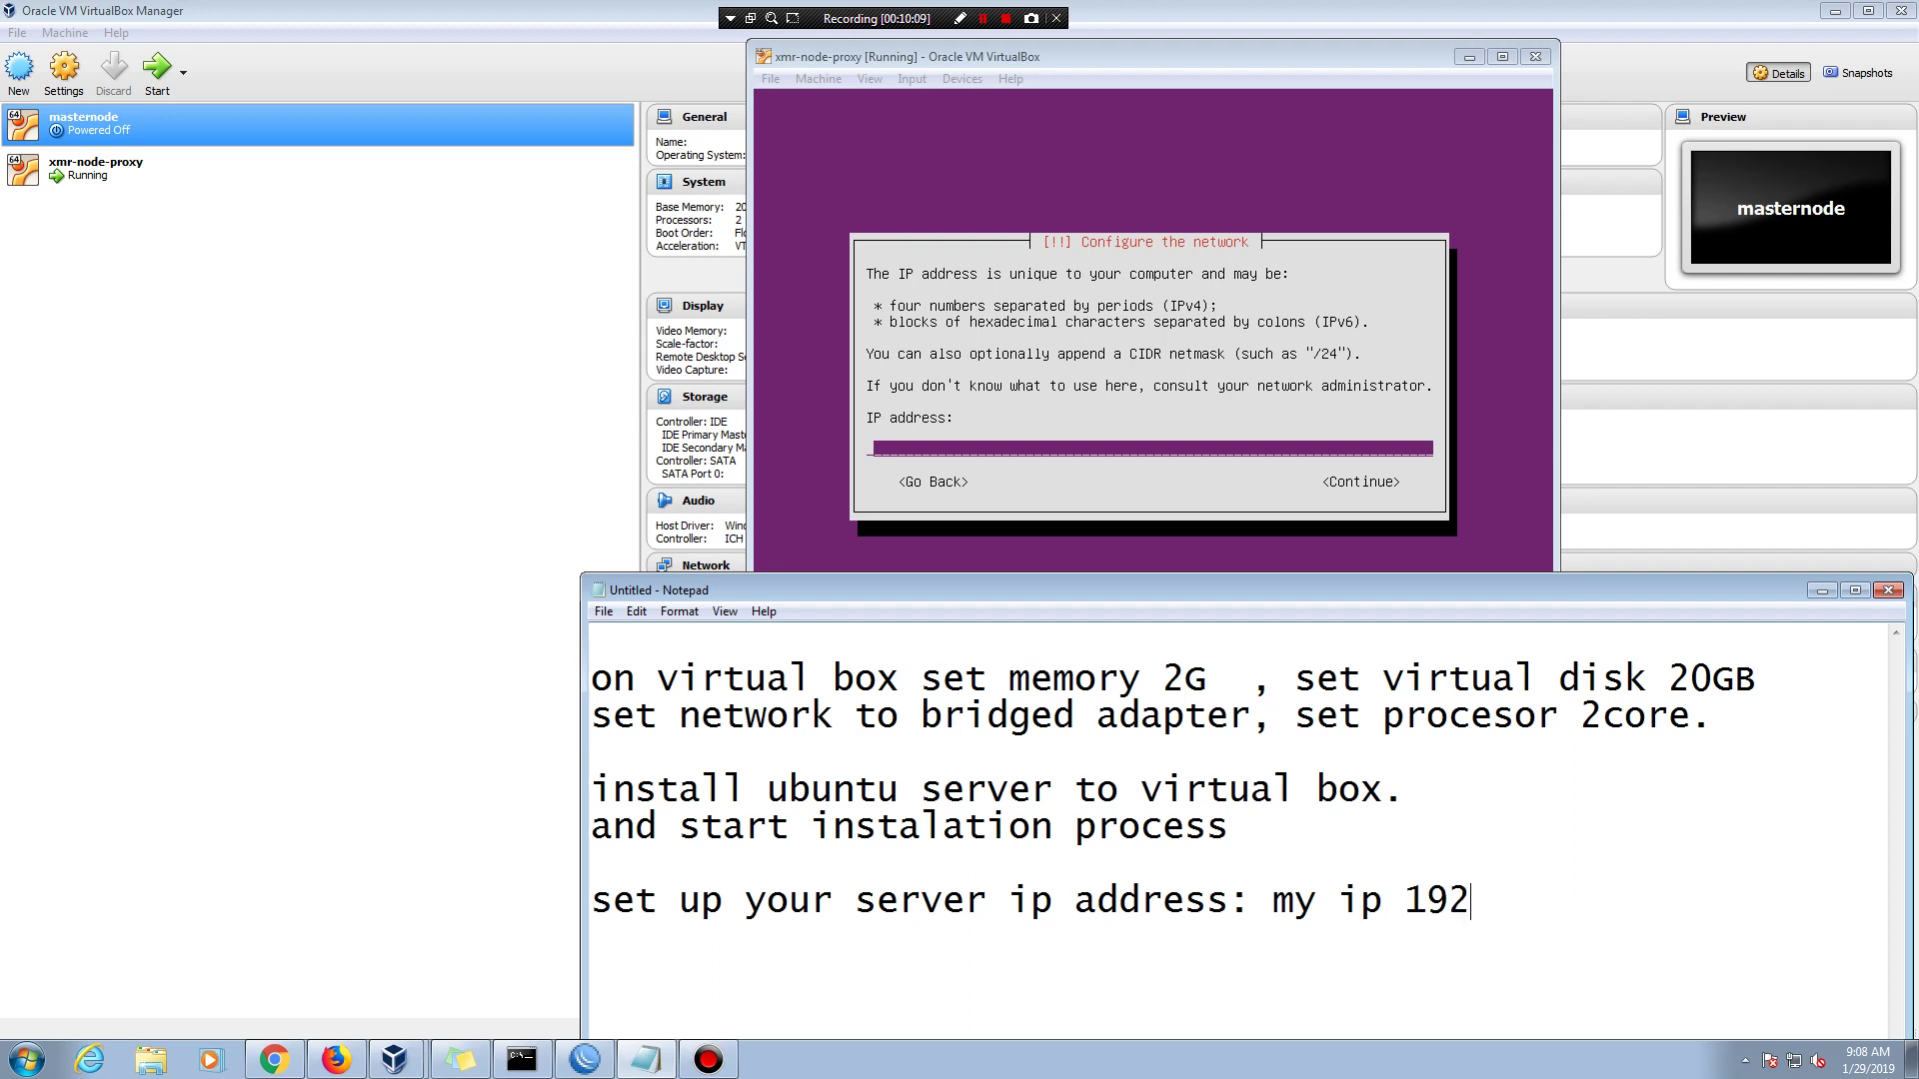
{"action": "type", "text": ".168.0"}
- Minimize VirtualBox Manager and select the IP address on the desktop sticky note
{"action": "left_click", "coordinate": [1815, 14]}
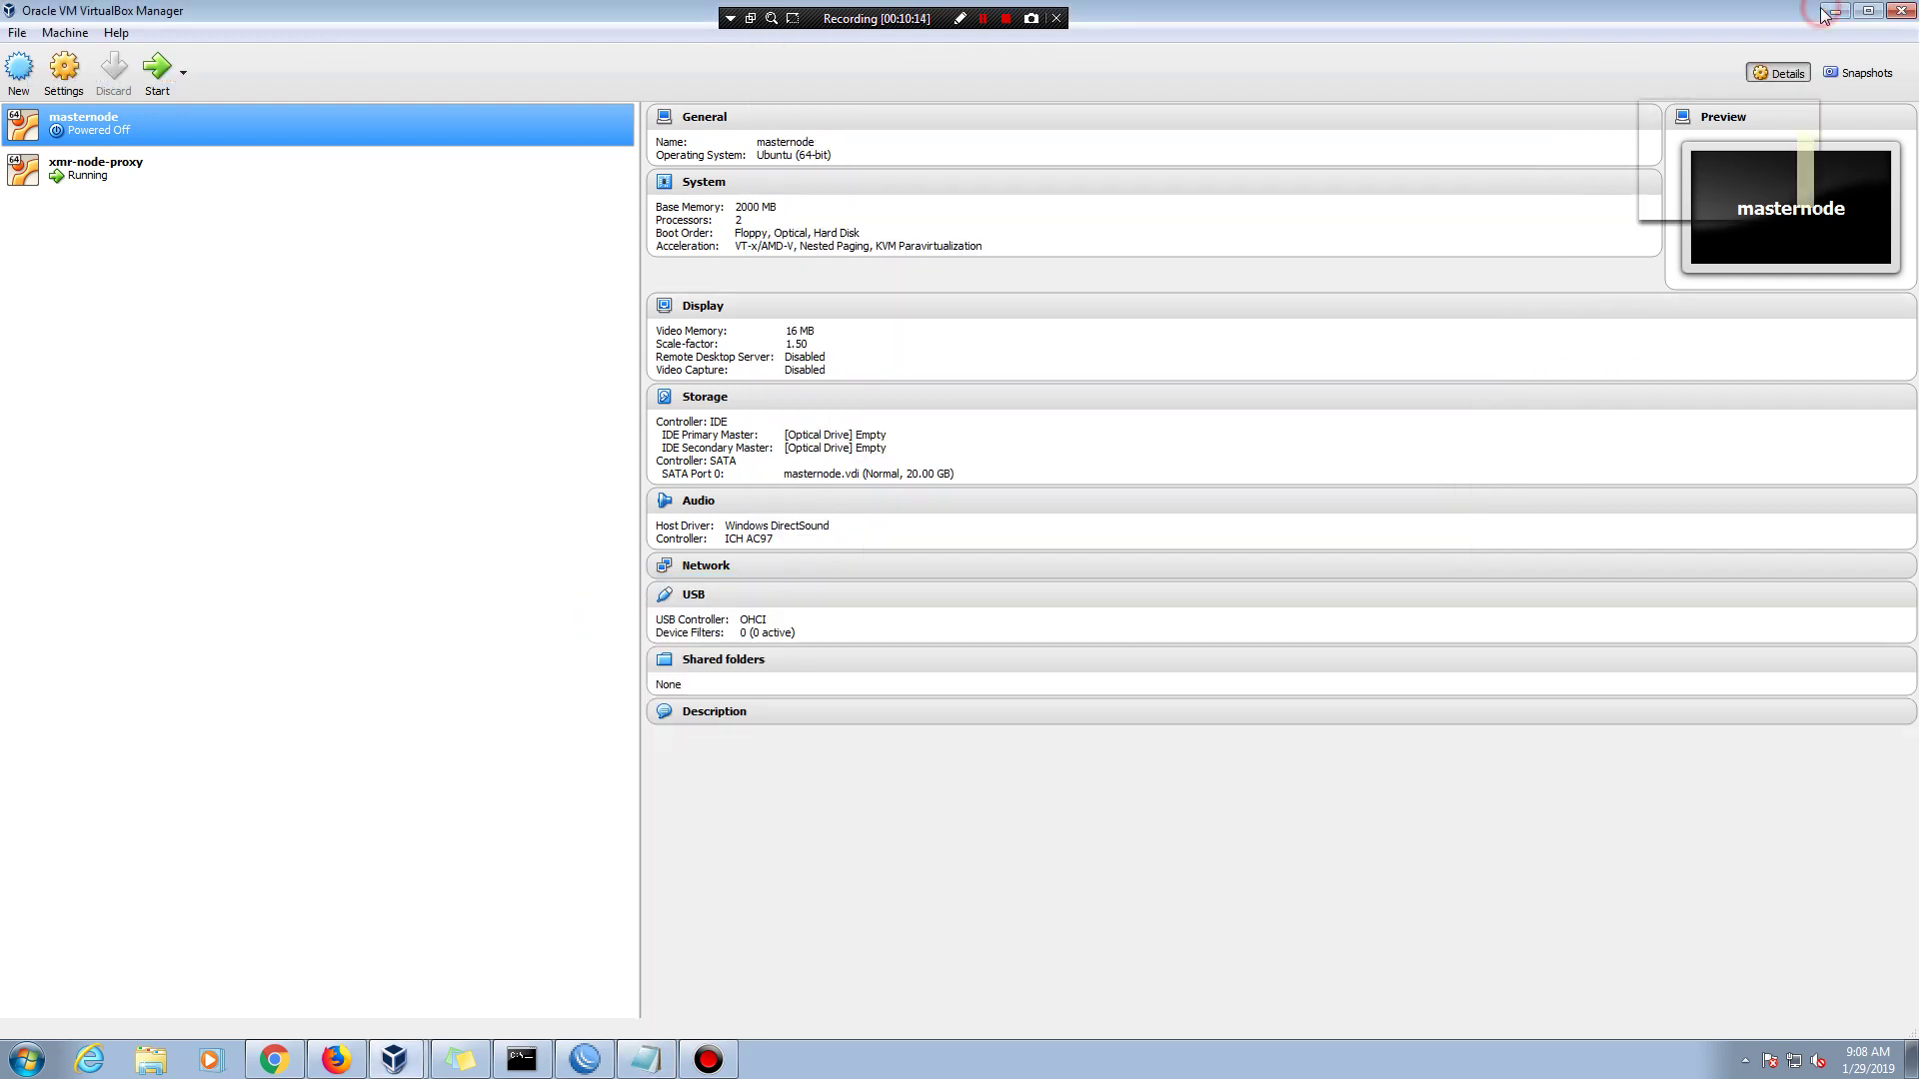
{"action": "left_click", "coordinate": [1835, 11]}
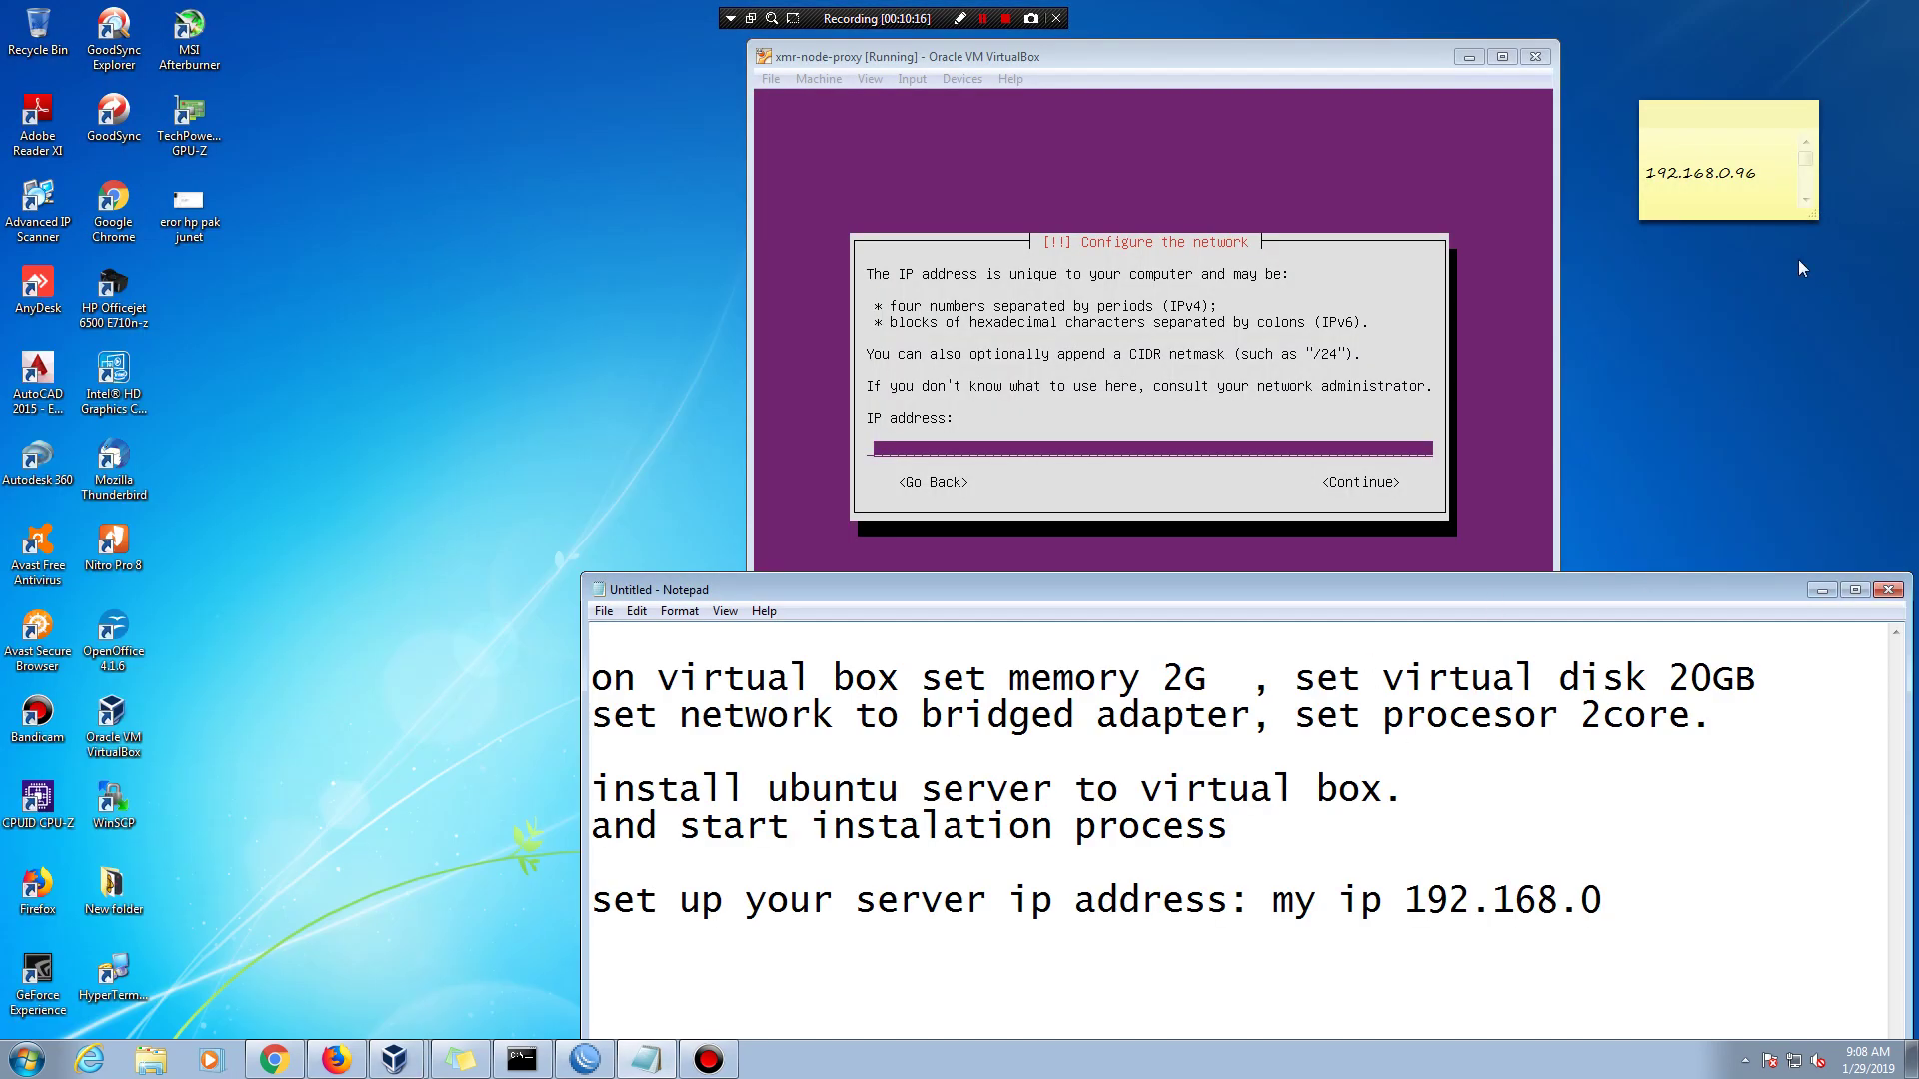
{"action": "left_click_drag", "start_coordinate": [1645, 173], "coordinate": [1764, 173]}
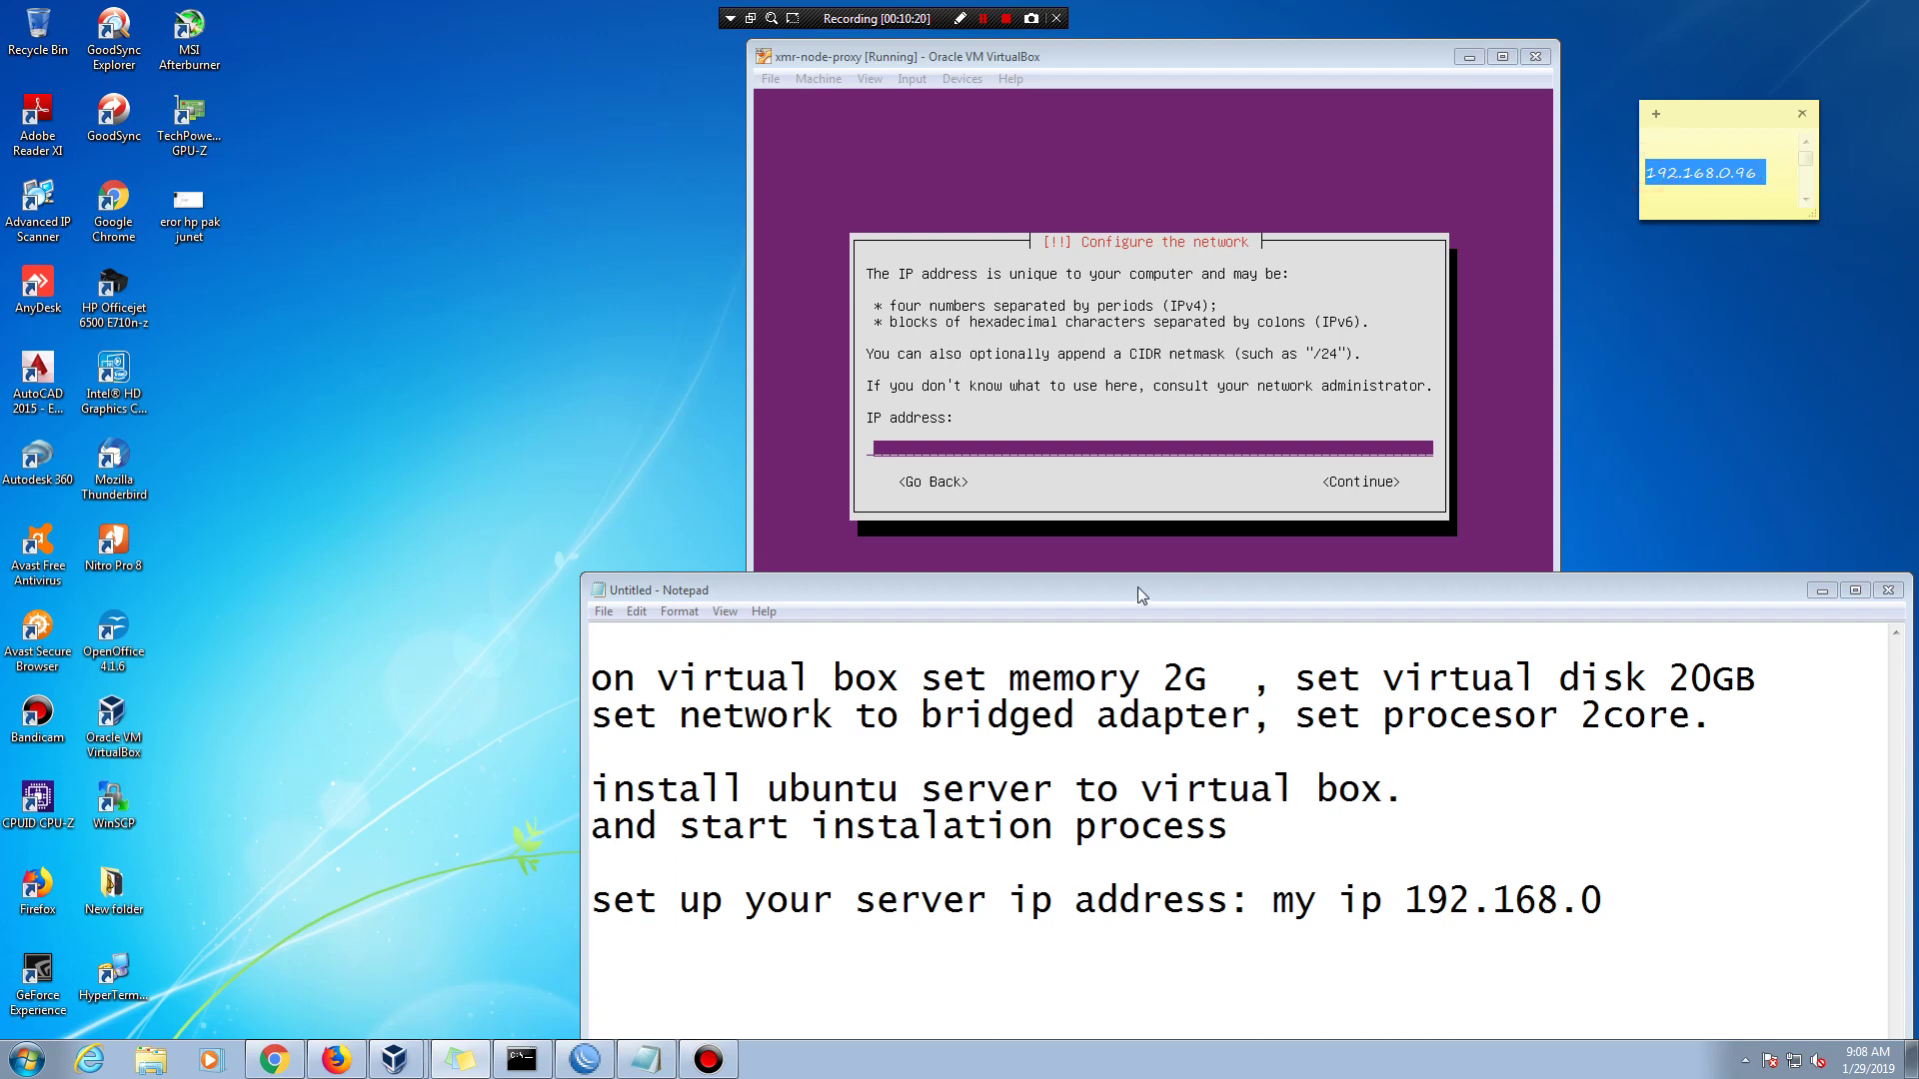
- Finish the note's address as 192.168.0.96
{"action": "left_click", "coordinate": [1605, 876]}
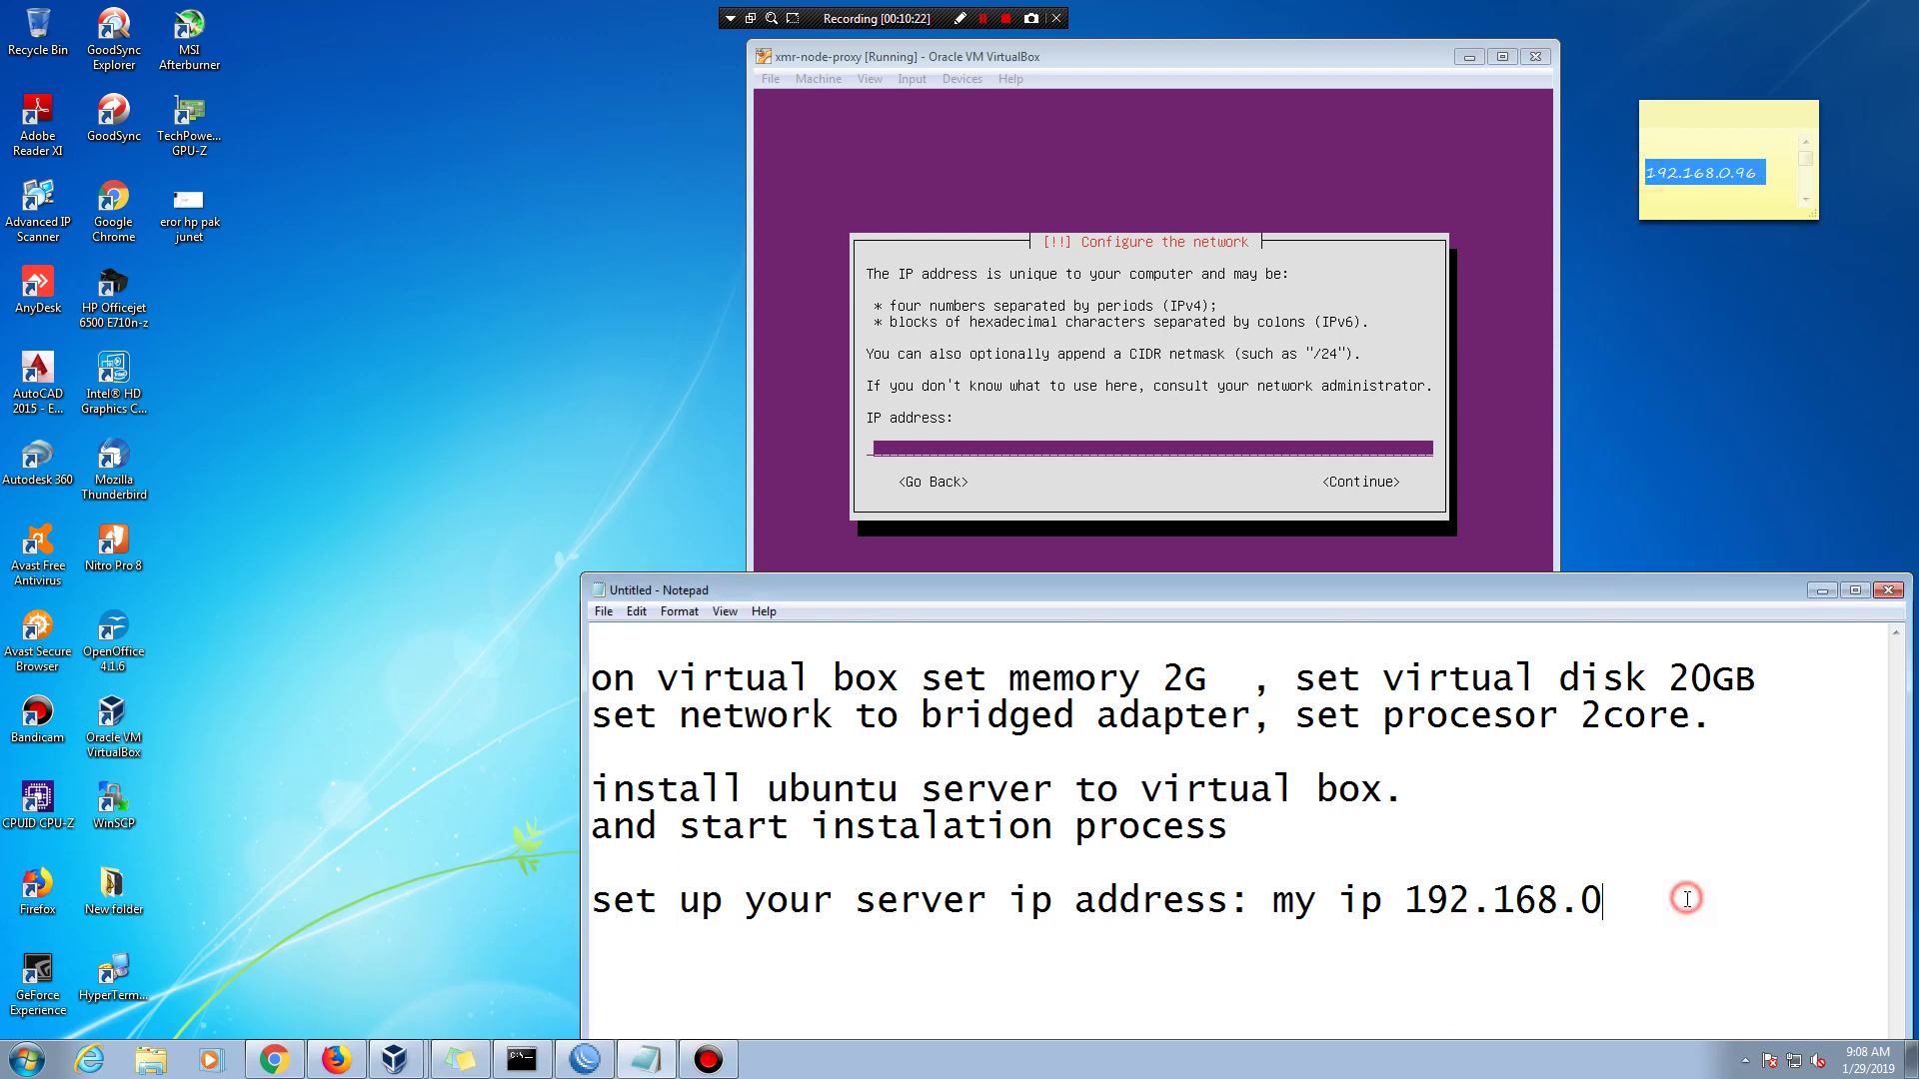
{"action": "type", "text": "1"}
{"action": "key", "text": "BackSpace"}
{"action": "type", "text": "8"}
{"action": "key", "text": "BackSpace"}
{"action": "key", "text": "BackSpace"}
{"action": "type", "text": ".96"}
{"action": "left_click", "coordinate": [1391, 75]}
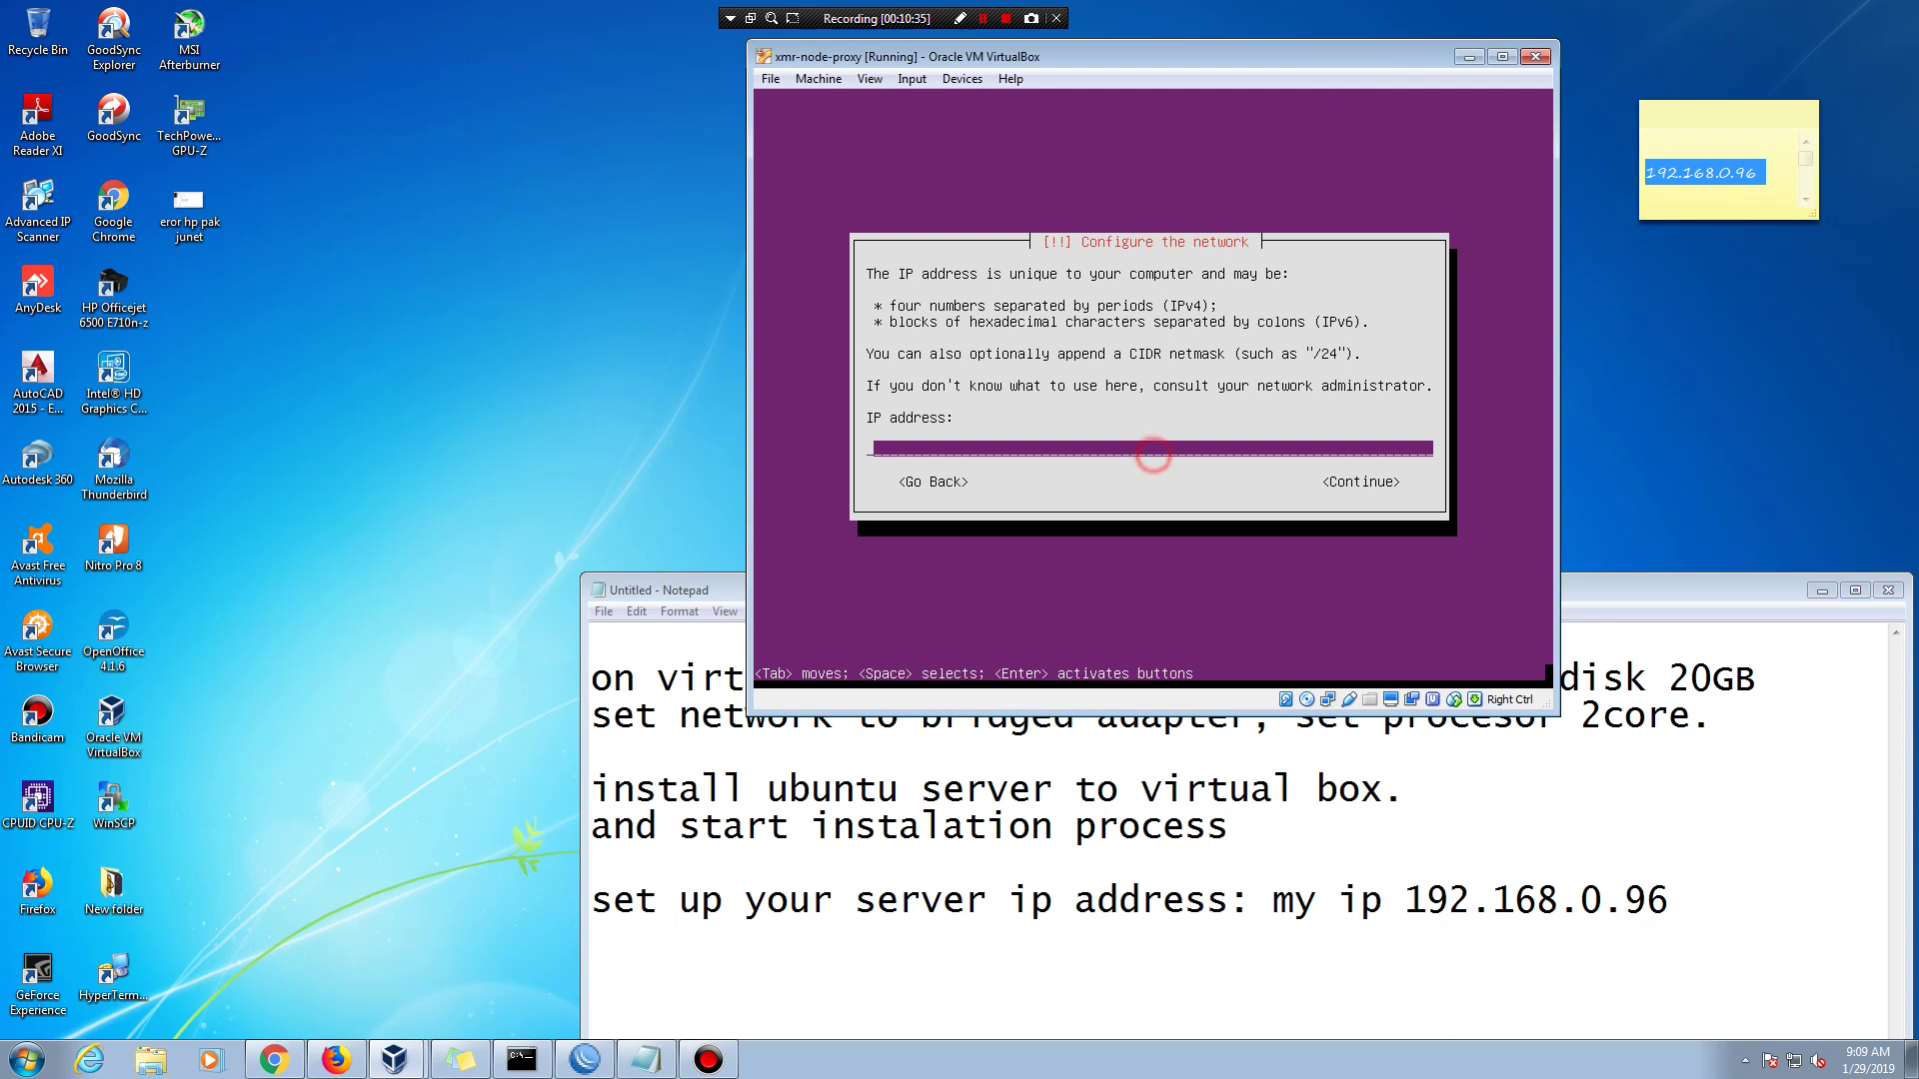
- Enter IP address 192.168.0.96 and accept netmask 255.255.255.0
{"action": "type", "text": "192.168.0.9"}
{"action": "type", "text": "6"}
{"action": "key", "text": "Tab"}
{"action": "key", "text": "Return"}
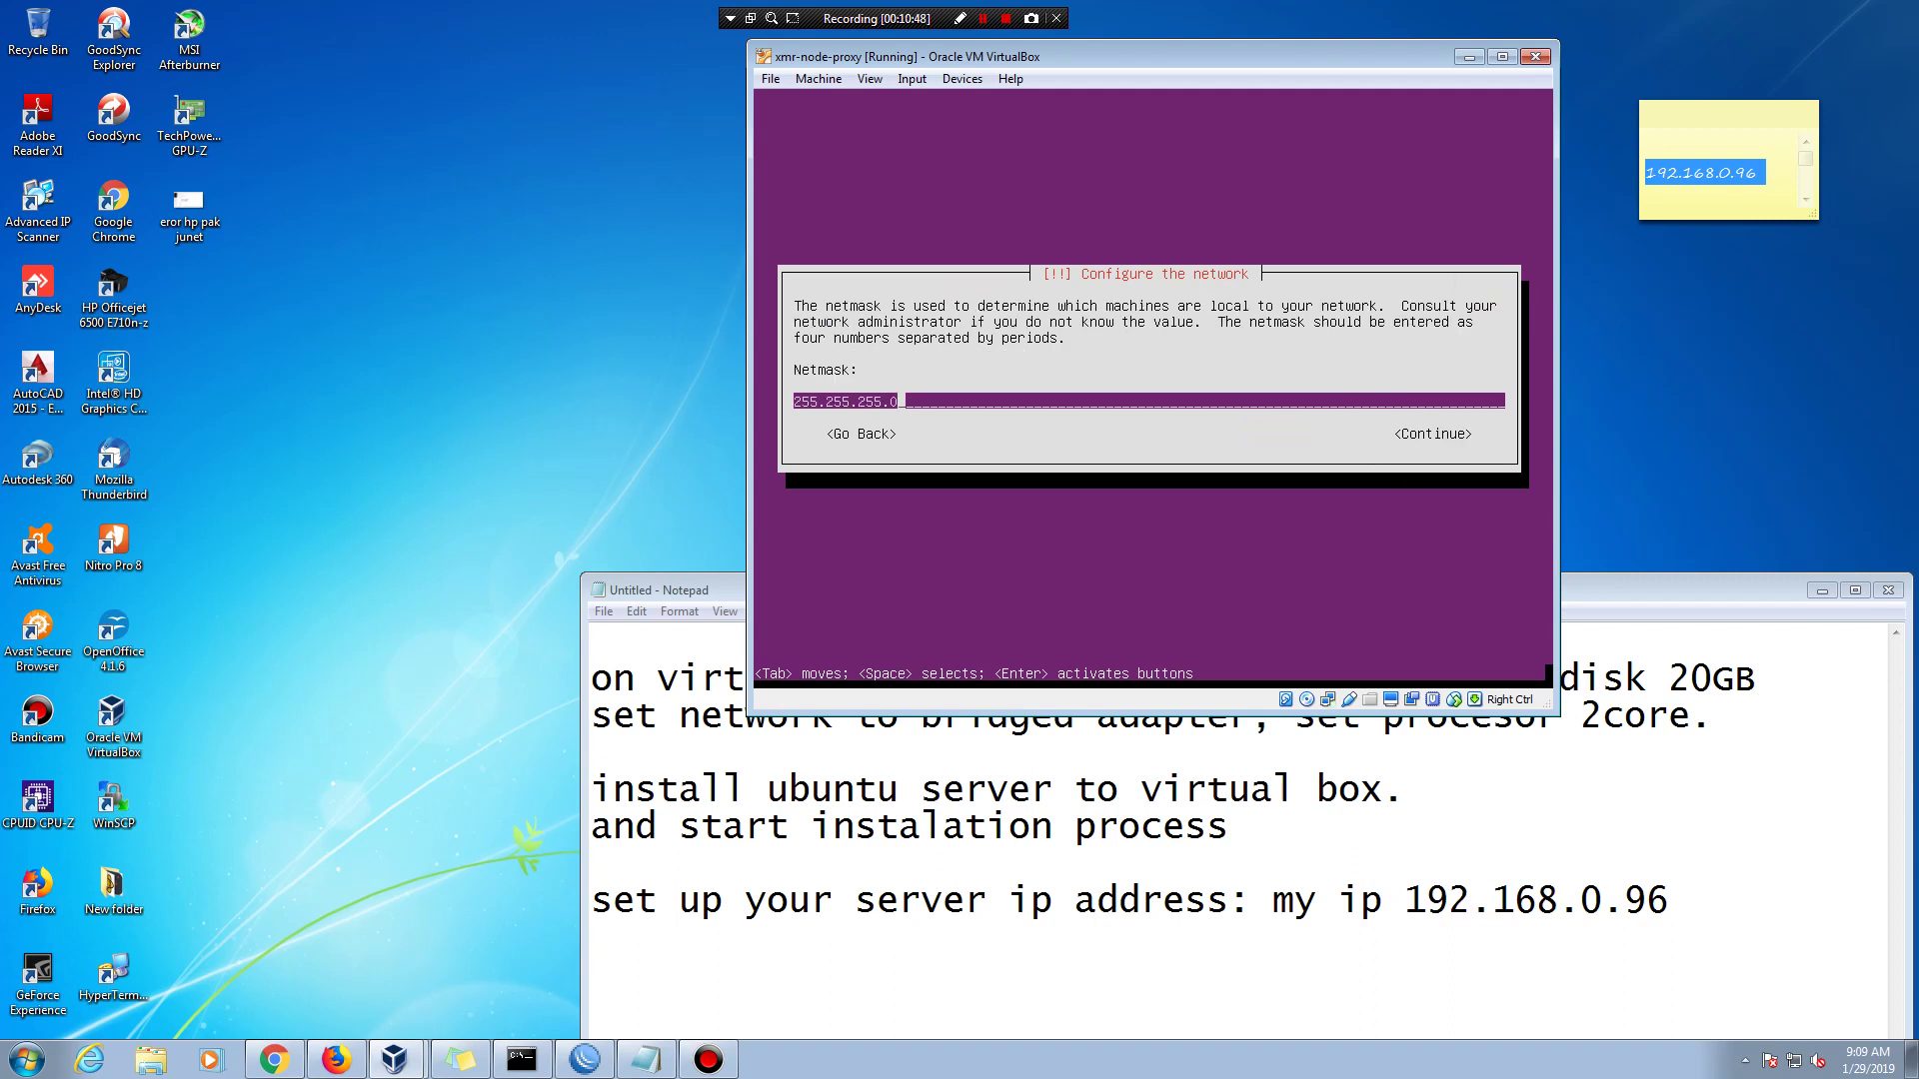
{"action": "key", "text": "Tab"}
{"action": "key", "text": "Return"}
- Accept 192.168.0.1 as both gateway and name server
{"action": "key", "text": "Tab"}
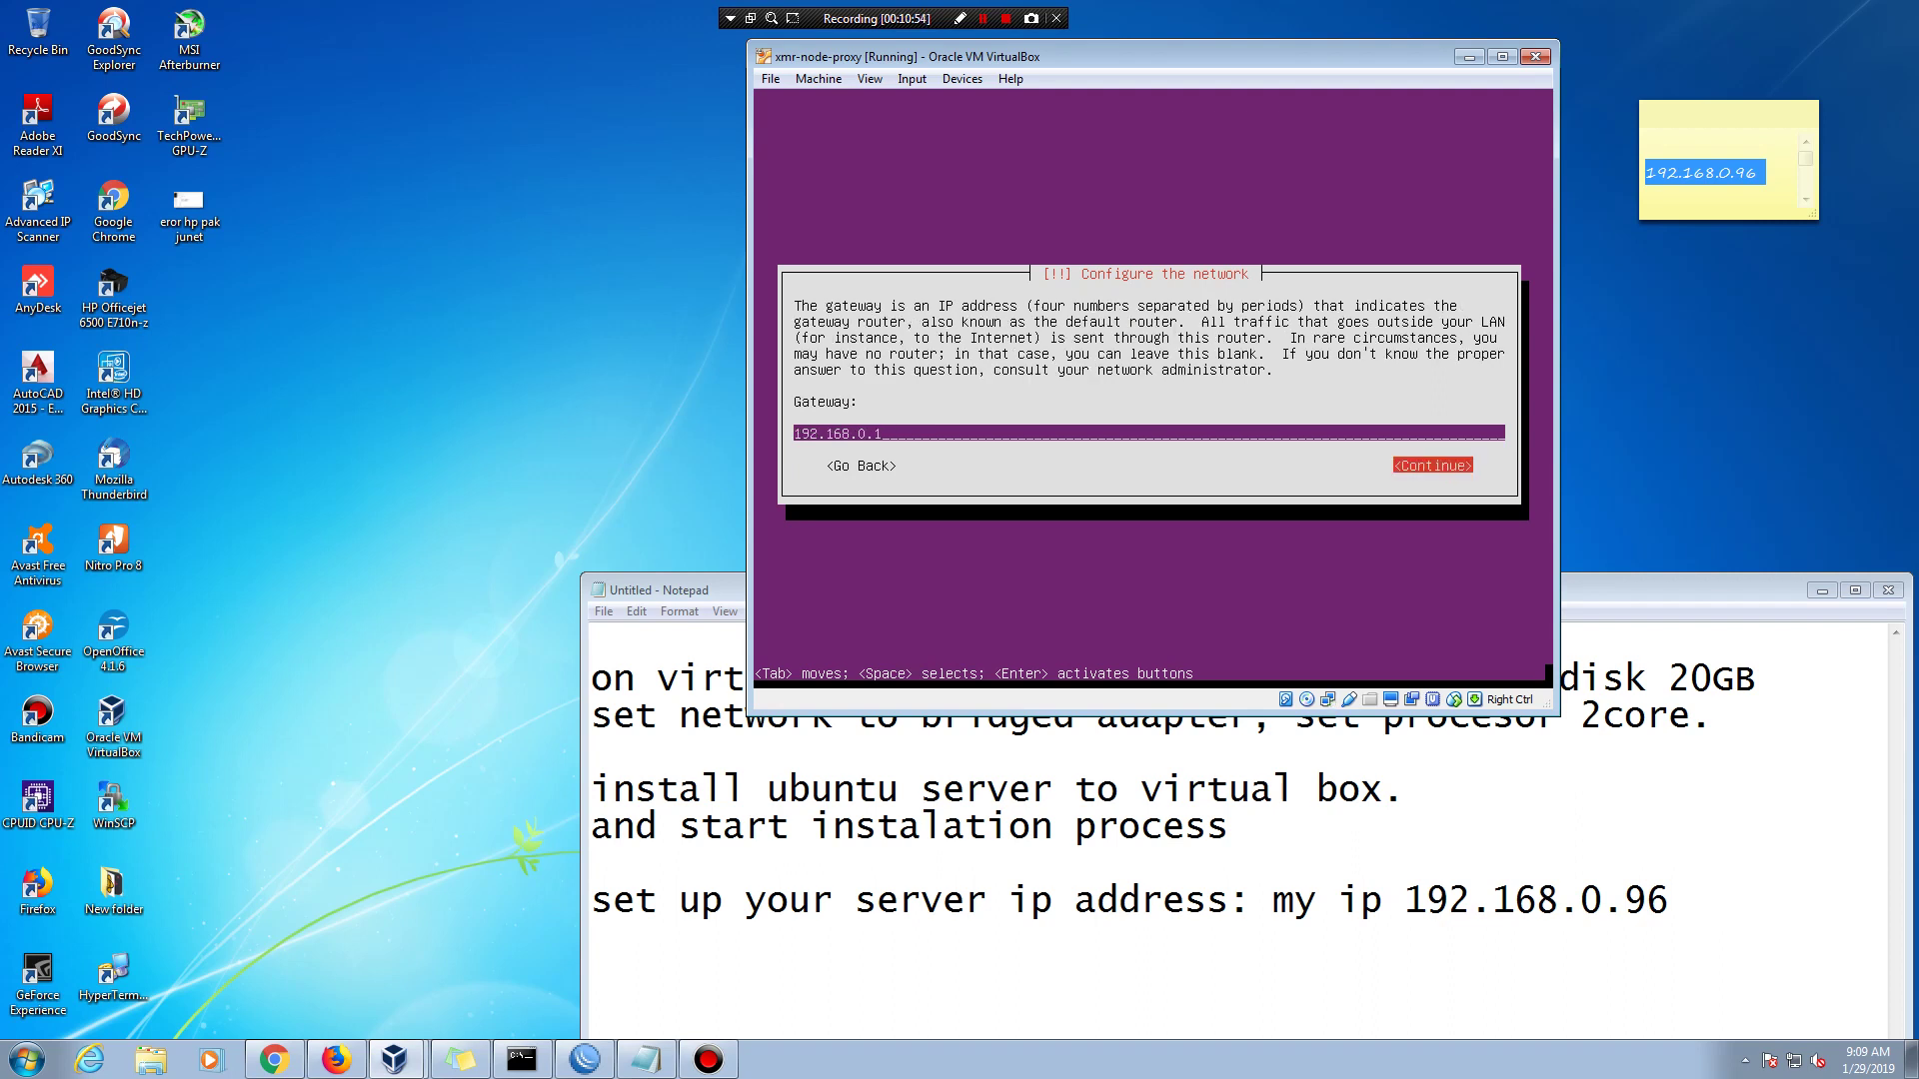
{"action": "key", "text": "Return"}
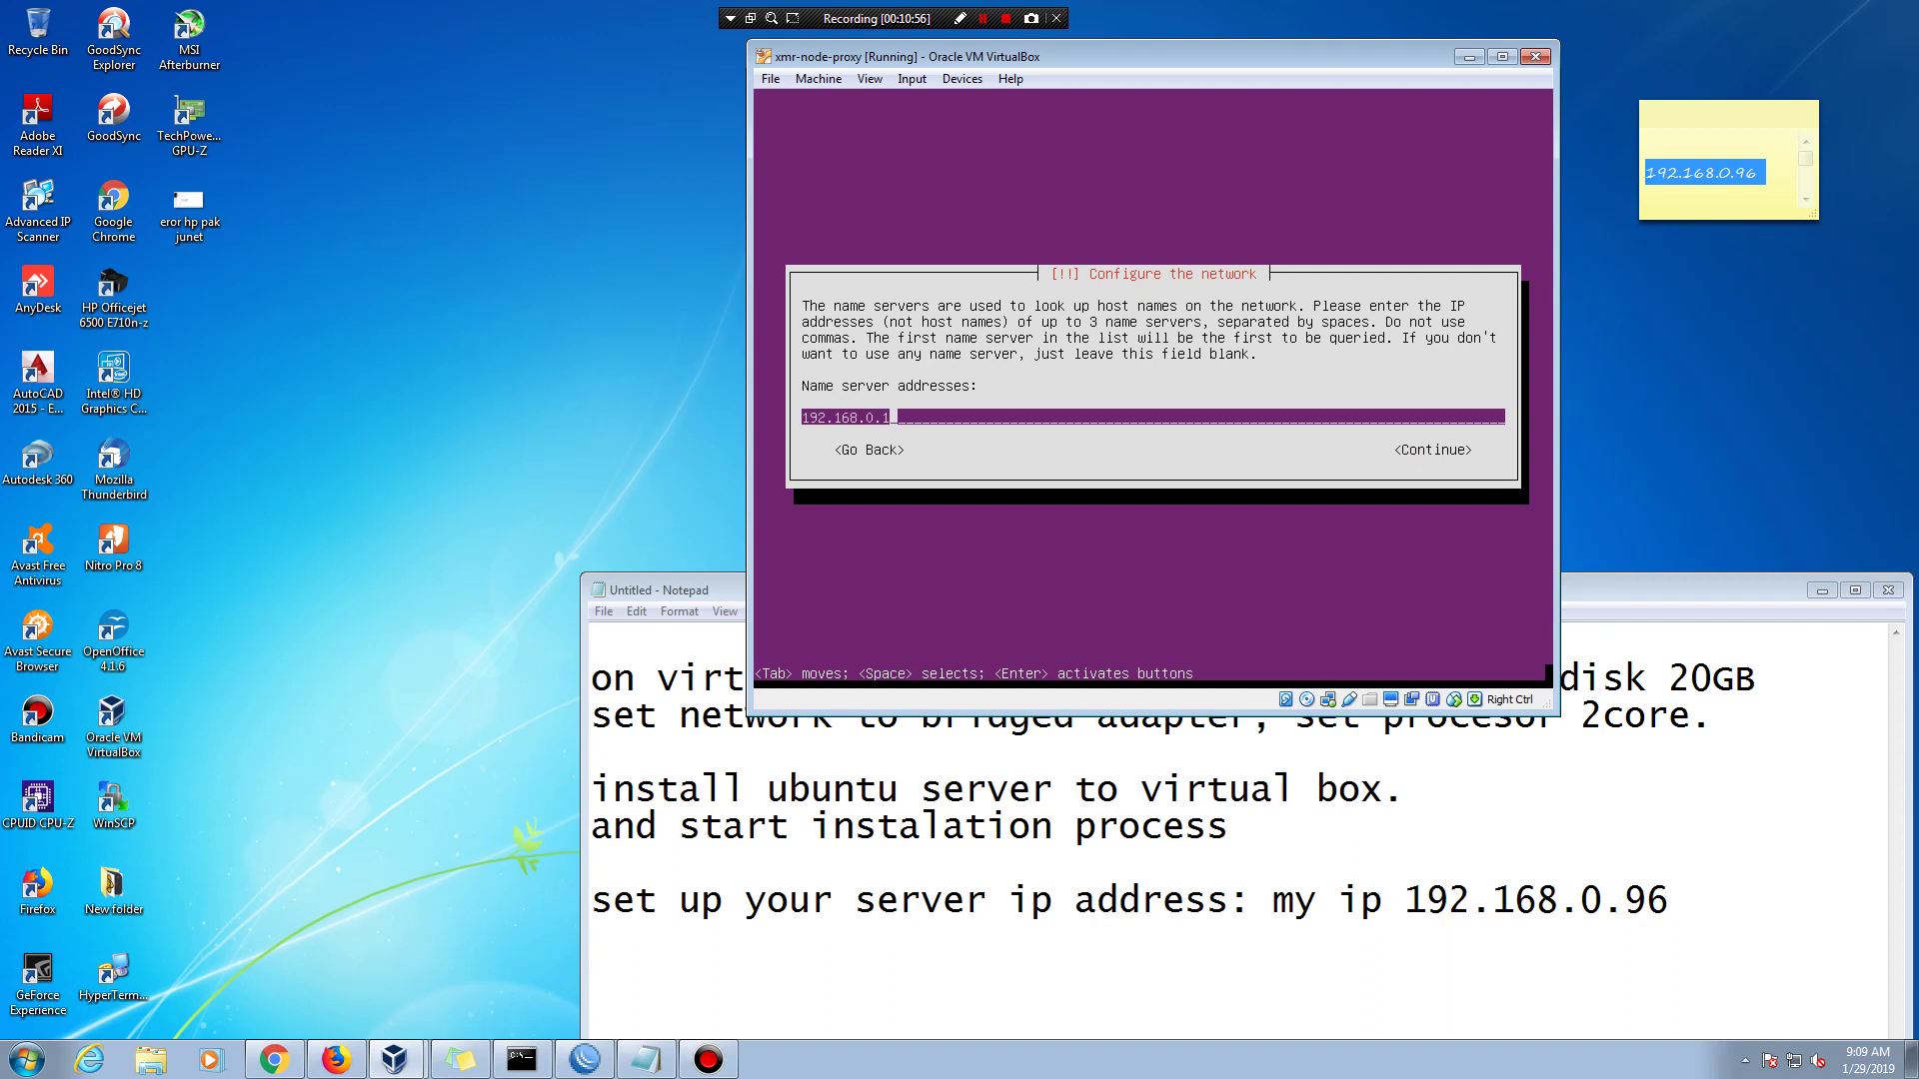
{"action": "key", "text": "Tab"}
{"action": "key", "text": "Return"}
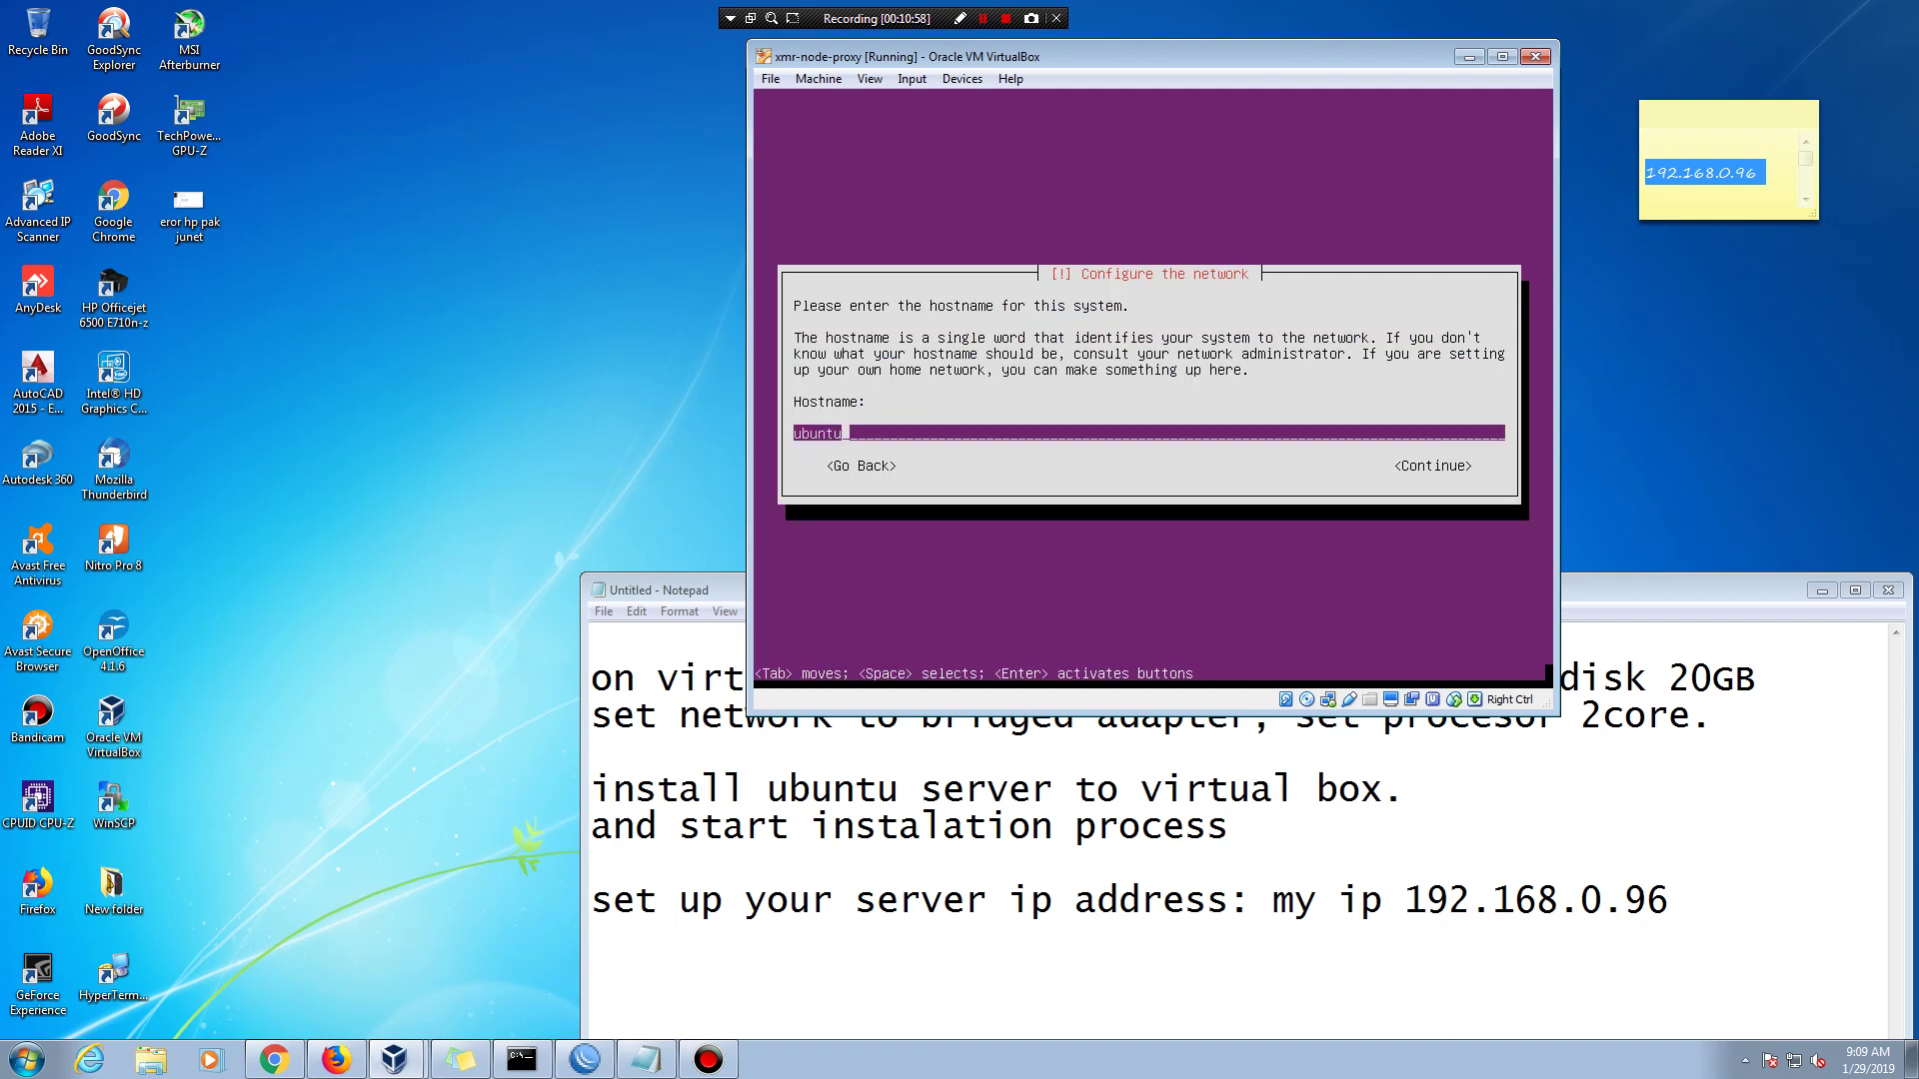
- Replace hostname 'ubuntu' with xmr-test-proxy and leave the domain name blank
{"action": "key", "text": "BackSpace"}
{"action": "key", "text": "BackSpace"}
{"action": "key", "text": "BackSpace"}
{"action": "key", "text": "BackSpace"}
{"action": "key", "text": "BackSpace"}
{"action": "key", "text": "BackSpace"}
{"action": "type", "text": "xmr"}
{"action": "key", "text": "BackSpace"}
{"action": "type", "text": "r-test-proxy"}
{"action": "key", "text": "Tab"}
{"action": "key", "text": "Return"}
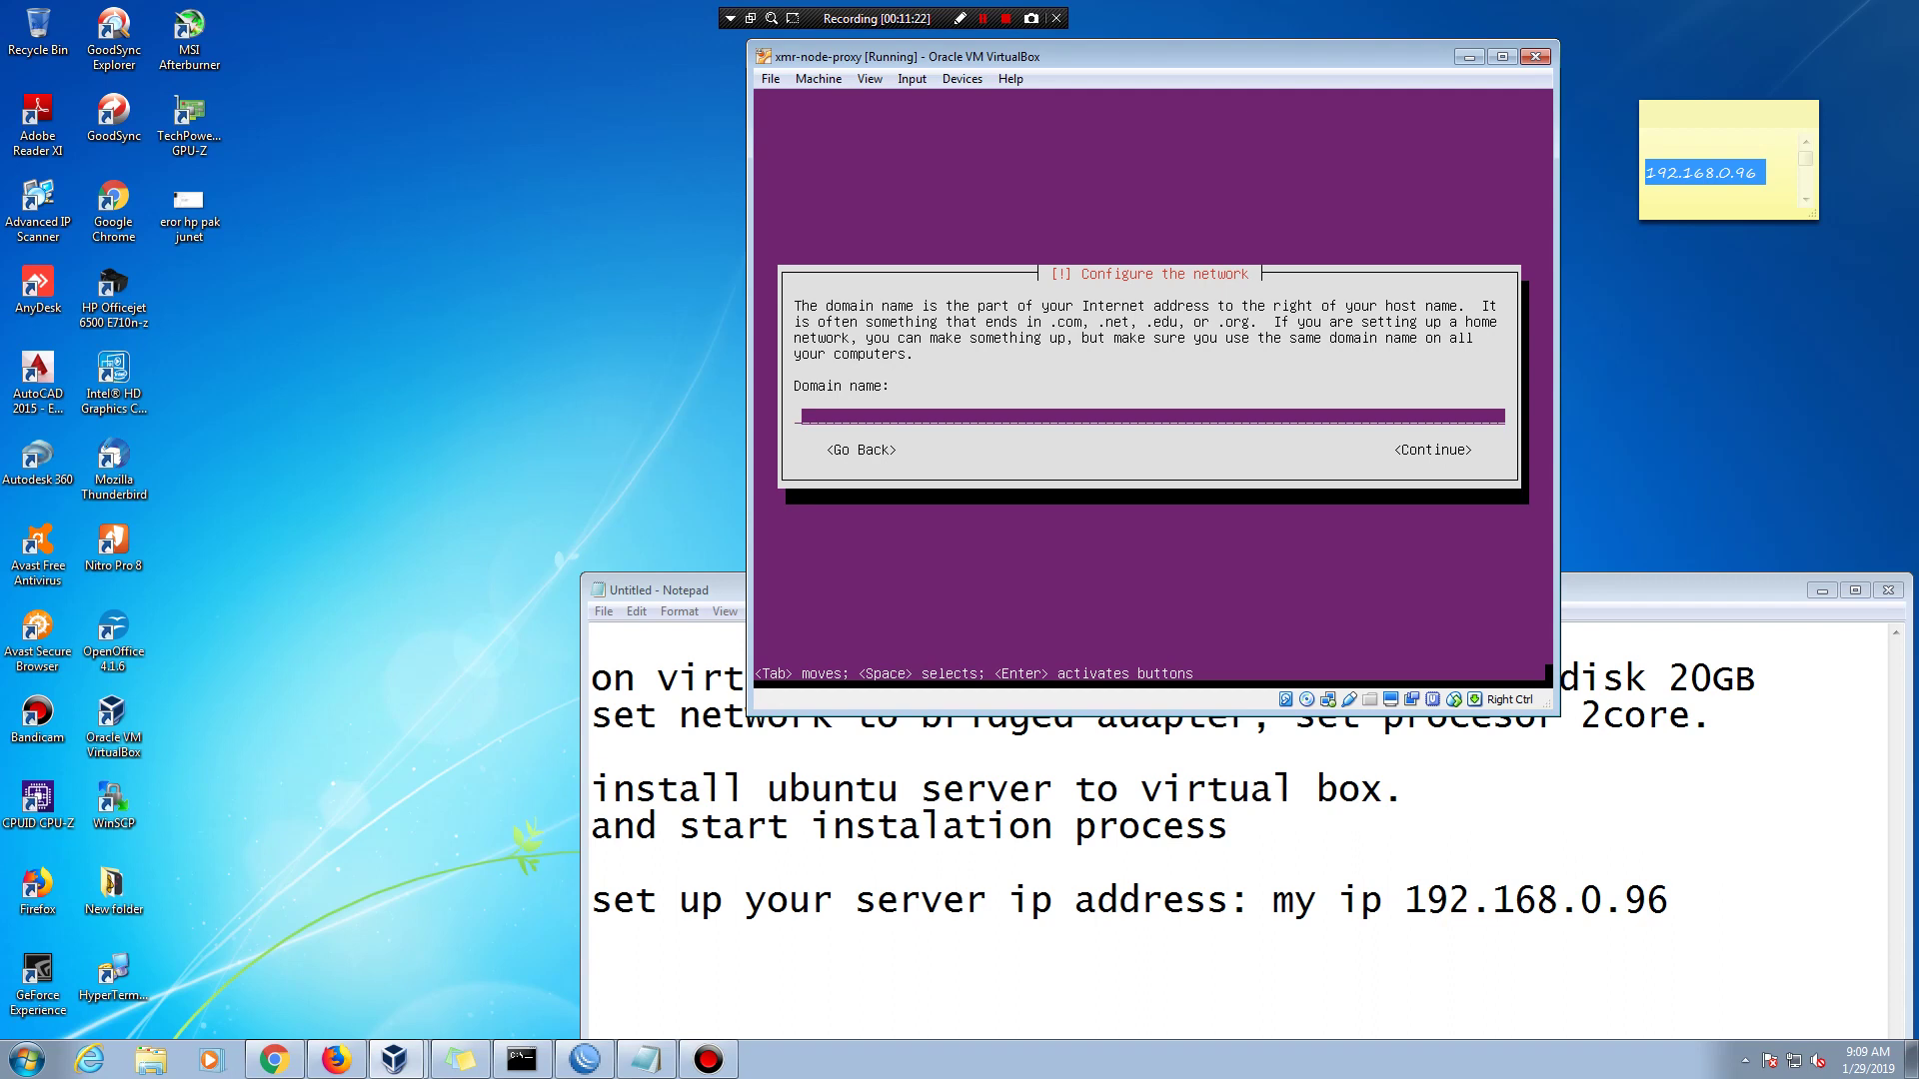
{"action": "key", "text": "Tab"}
{"action": "key", "text": "Return"}
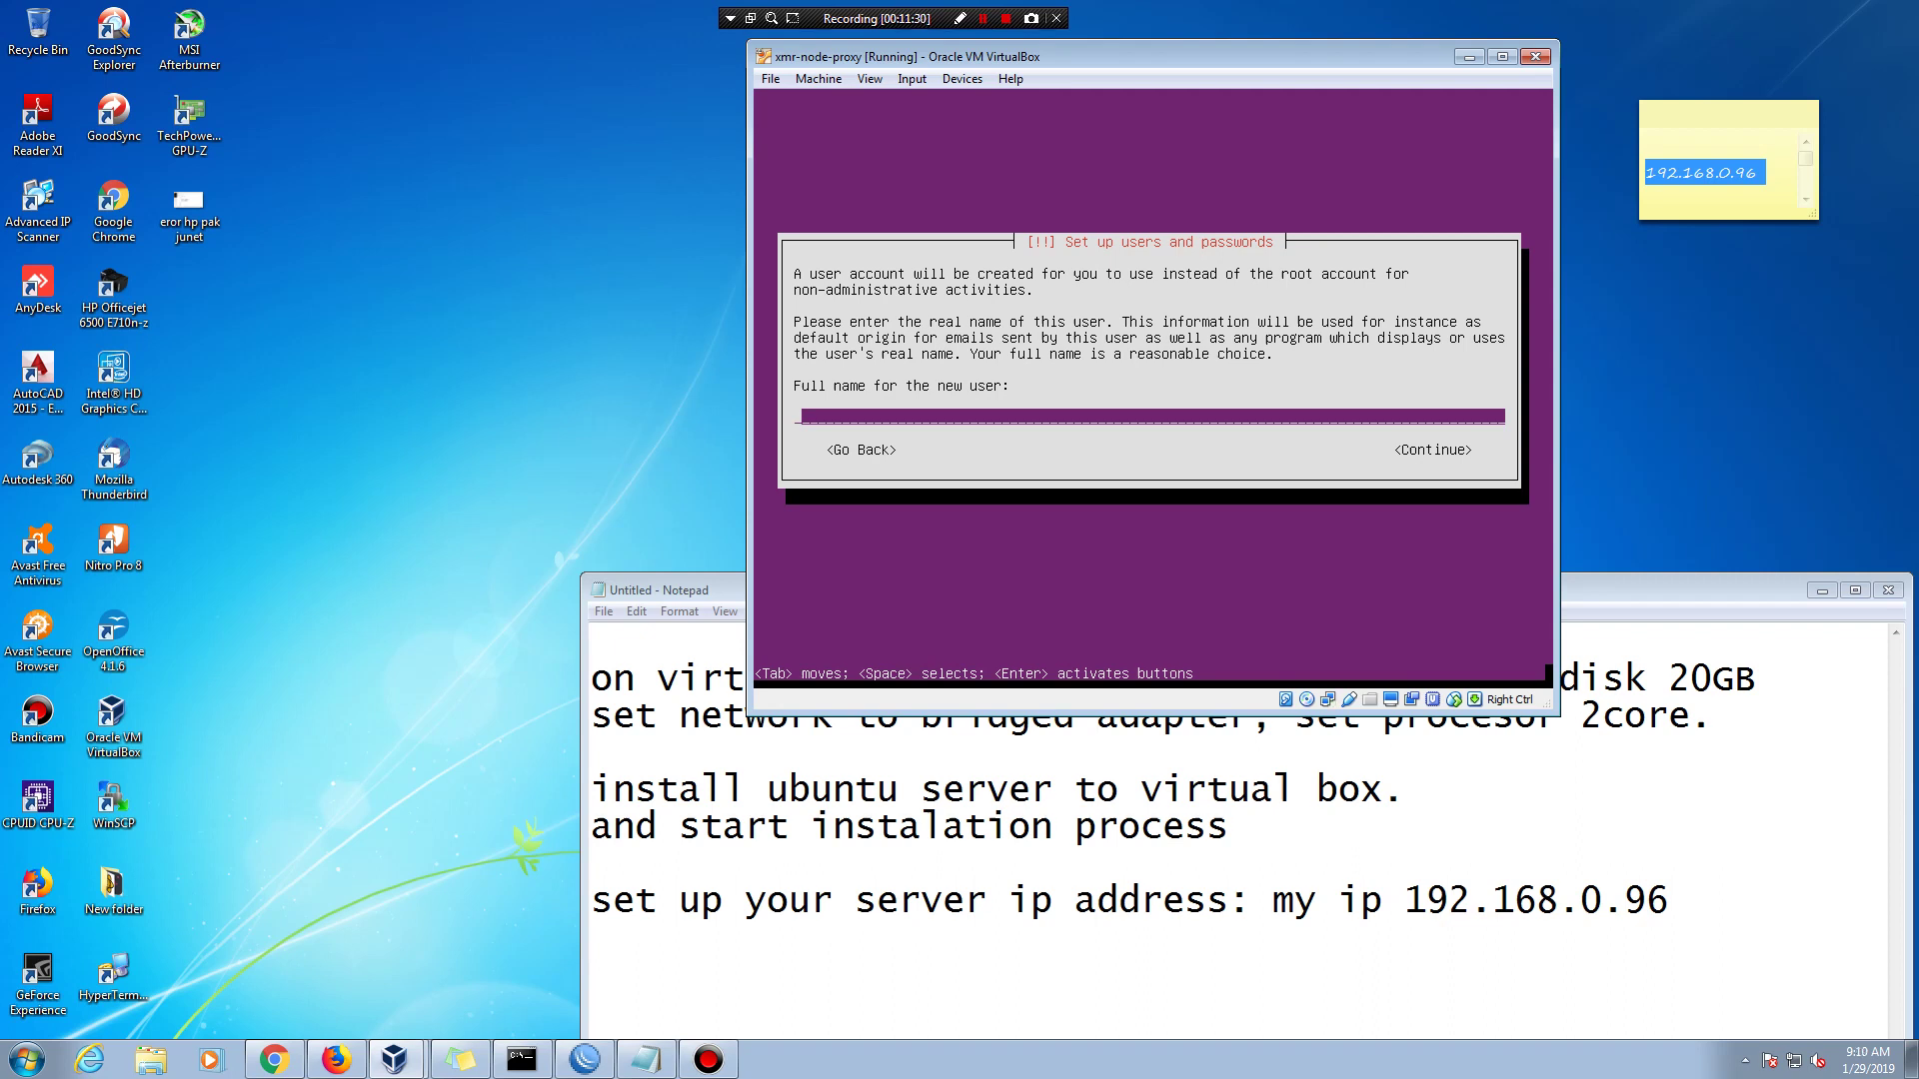
- Enter 'test01' as the user's full name and accept the suggested username
{"action": "key", "text": "Tab"}
{"action": "key", "text": "shift+Tab"}
{"action": "key", "text": "shift+Tab"}
{"action": "type", "text": "test01"}
{"action": "key", "text": "Tab"}
{"action": "key", "text": "Return"}
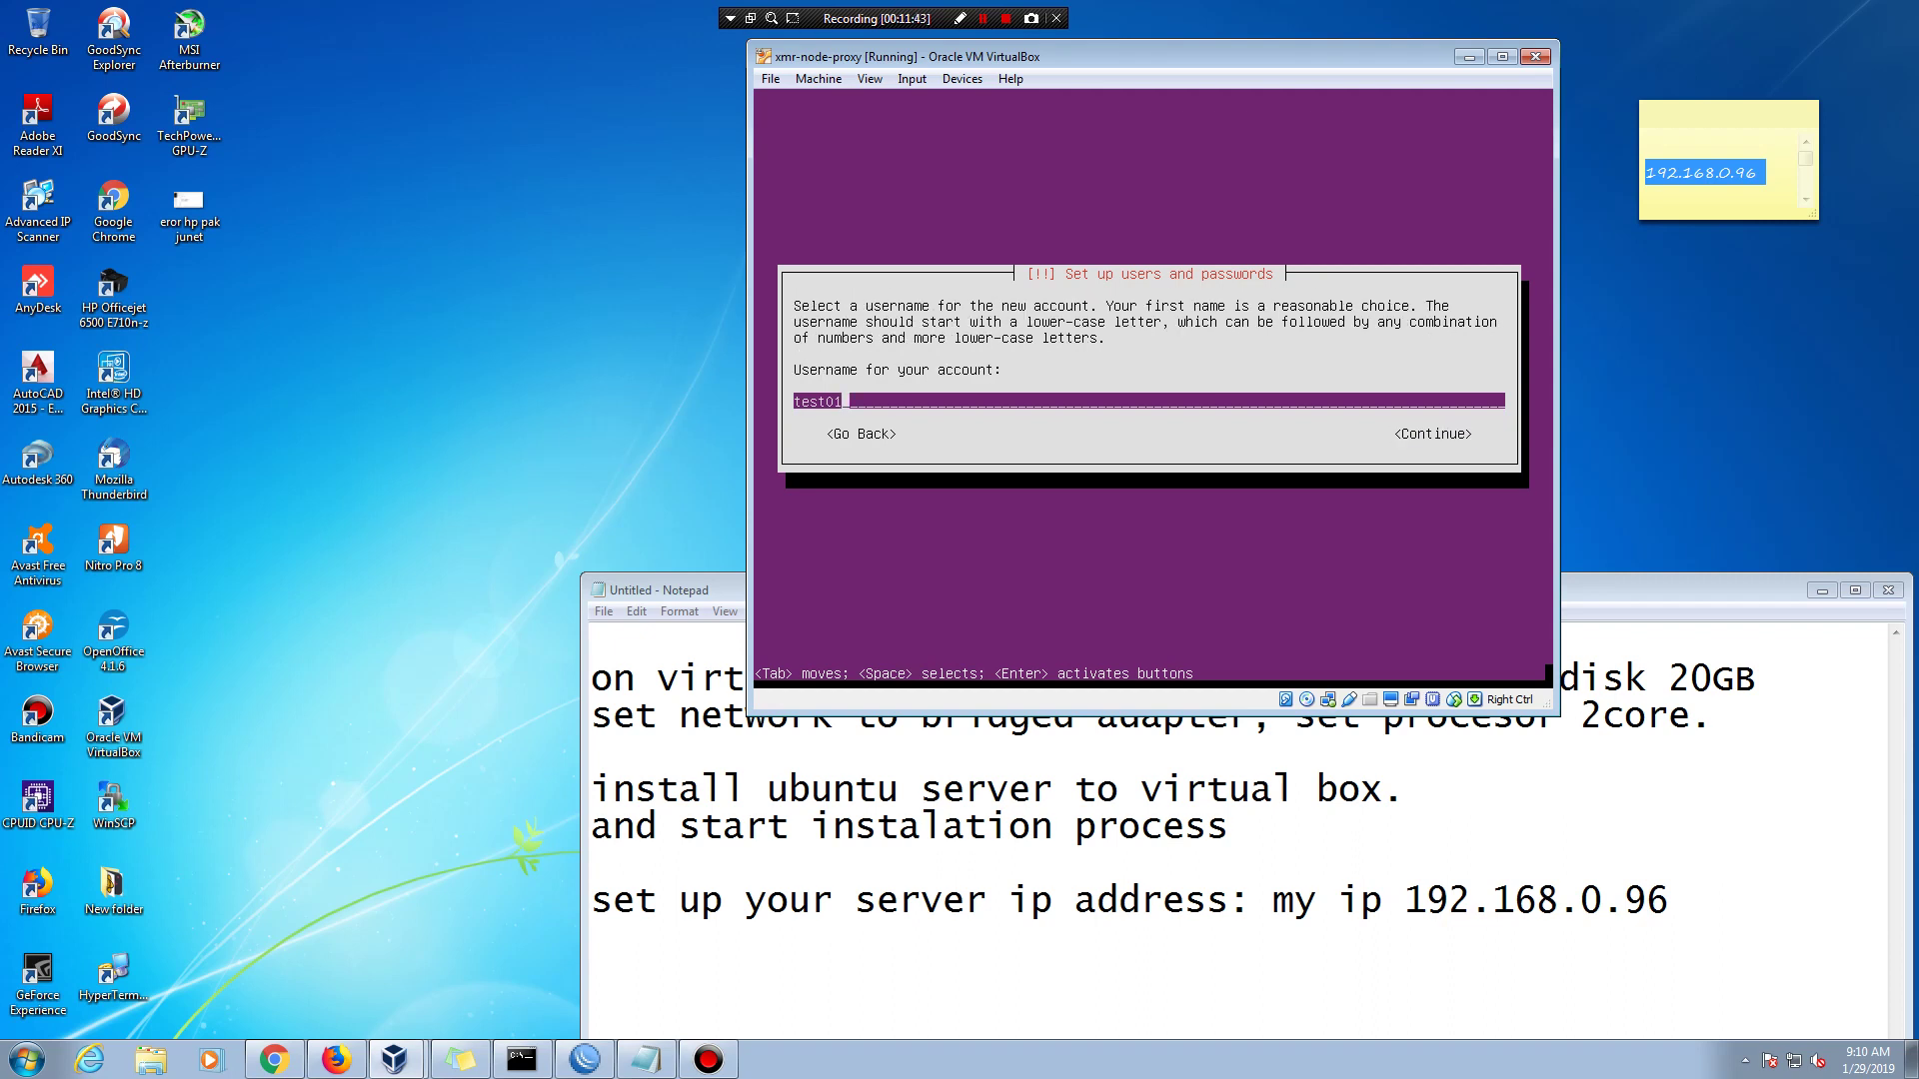
{"action": "key", "text": "Tab"}
{"action": "key", "text": "Return"}
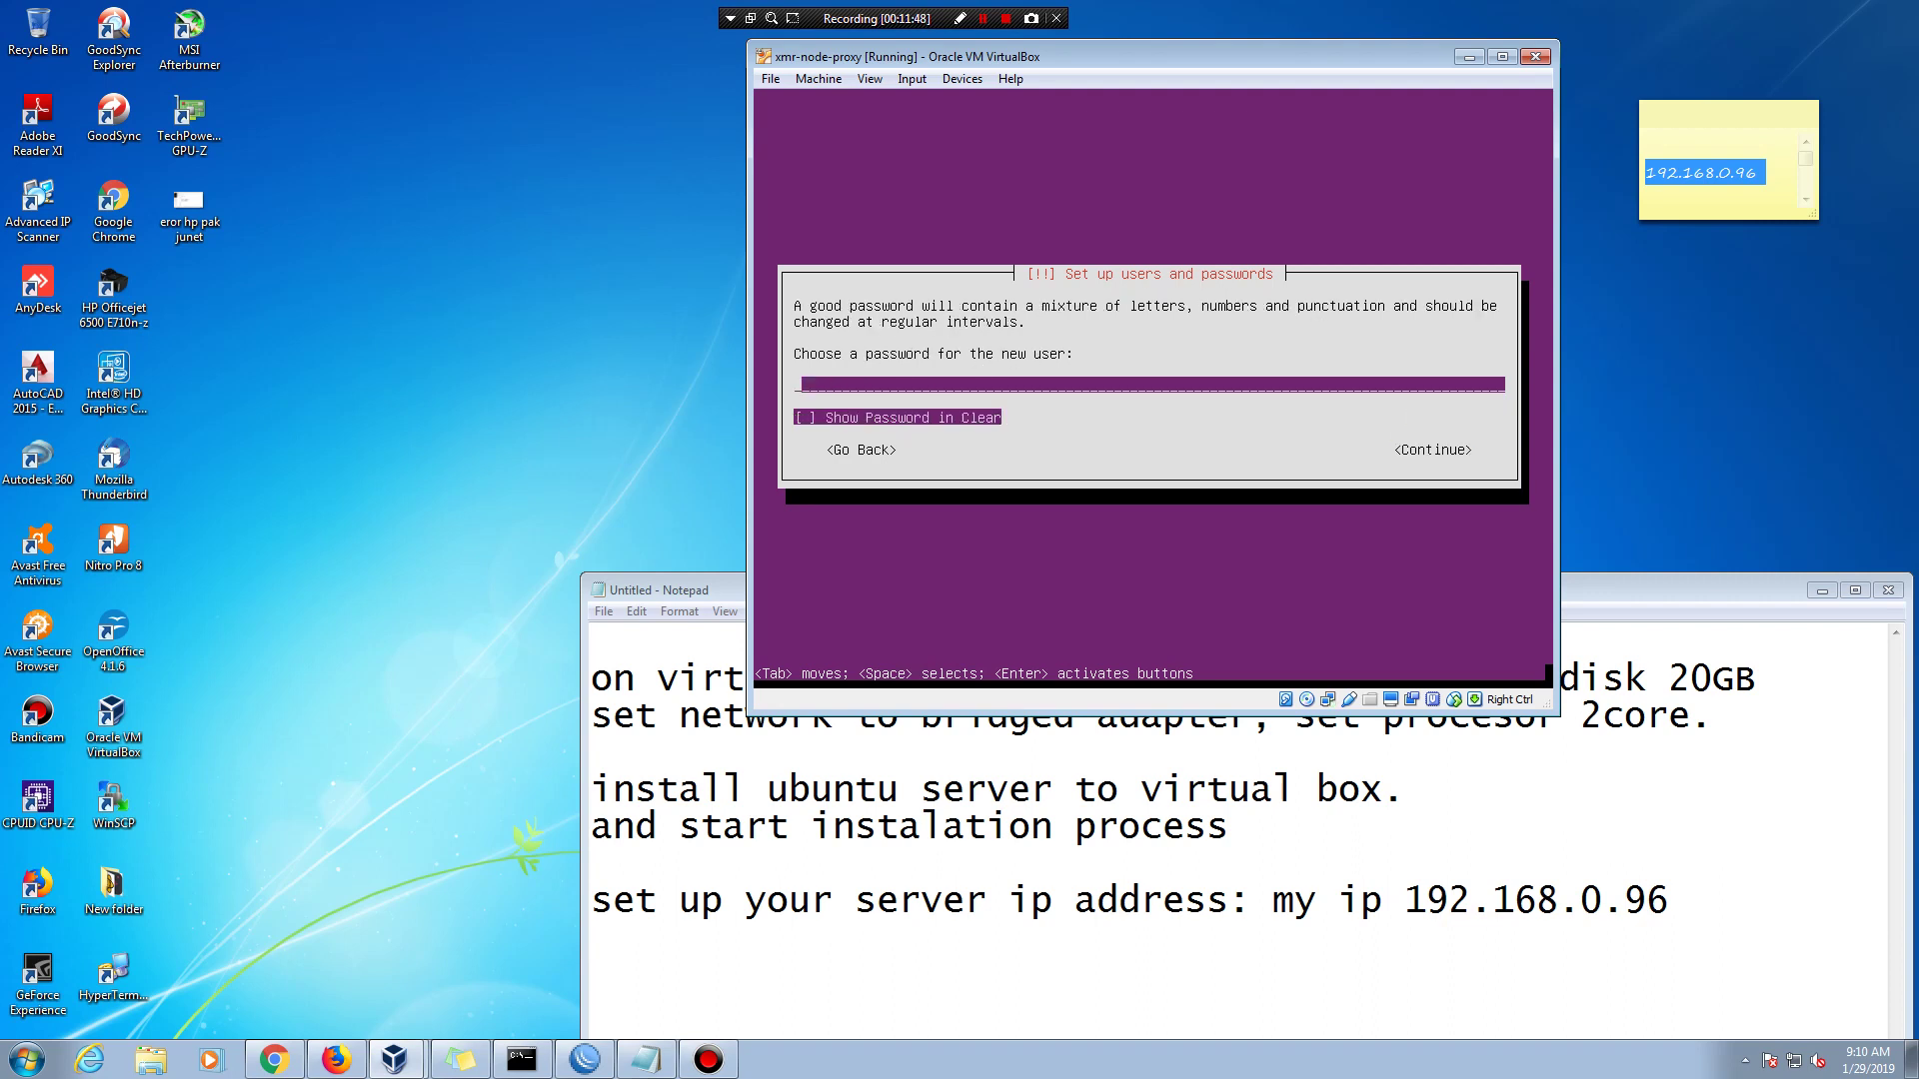
- Set and re-enter the user's password, then decline home directory encryption
{"action": "type", "text": "aaaaaaaaaaa"}
{"action": "key", "text": "Tab"}
{"action": "key", "text": "Tab"}
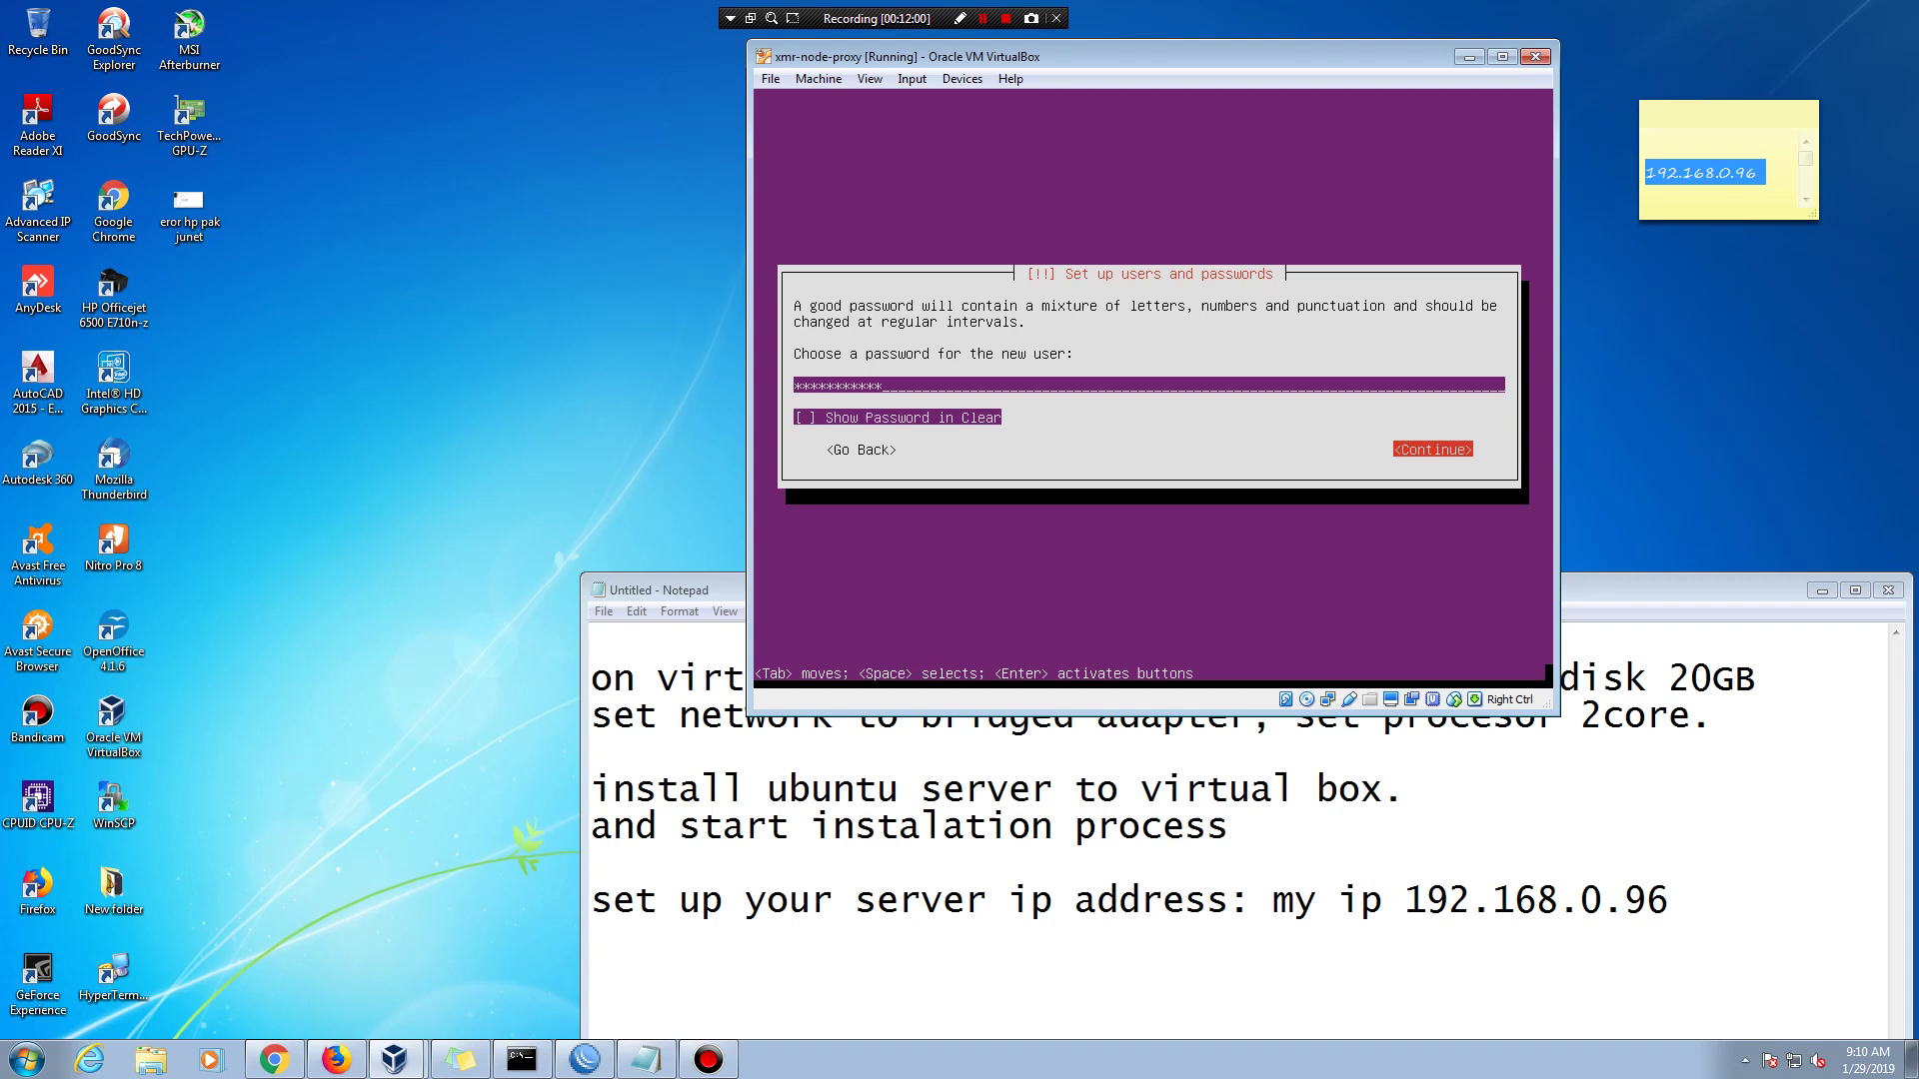
{"action": "key", "text": "Tab"}
{"action": "key", "text": "BackSpace"}
{"action": "key", "text": "BackSpace"}
{"action": "key", "text": "BackSpace"}
{"action": "key", "text": "BackSpace"}
{"action": "key", "text": "BackSpace"}
{"action": "key", "text": "BackSpace"}
{"action": "key", "text": "BackSpace"}
{"action": "key", "text": "BackSpace"}
{"action": "key", "text": "BackSpace"}
{"action": "key", "text": "BackSpace"}
{"action": "key", "text": "BackSpace"}
{"action": "type", "text": "aaaaaa"}
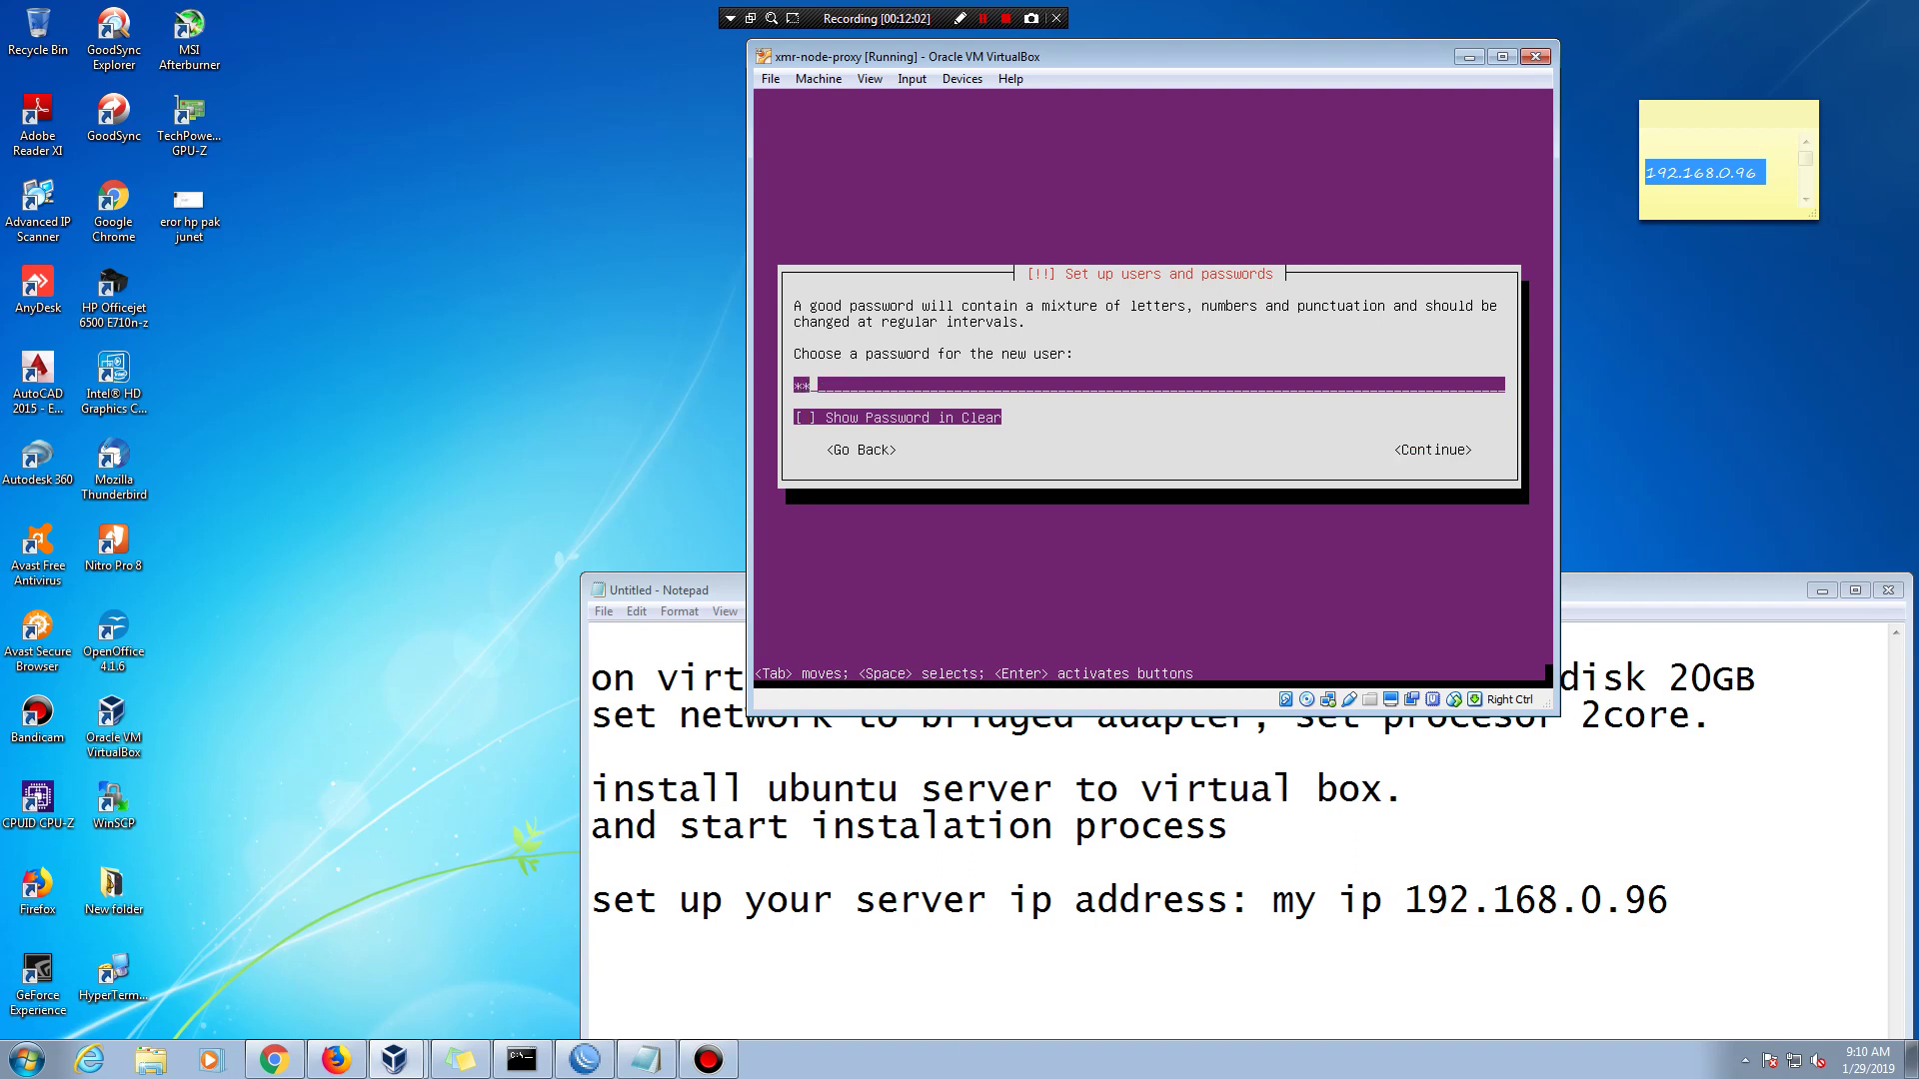
{"action": "type", "text": "aaaaa"}
{"action": "key", "text": "Tab"}
{"action": "key", "text": "Tab"}
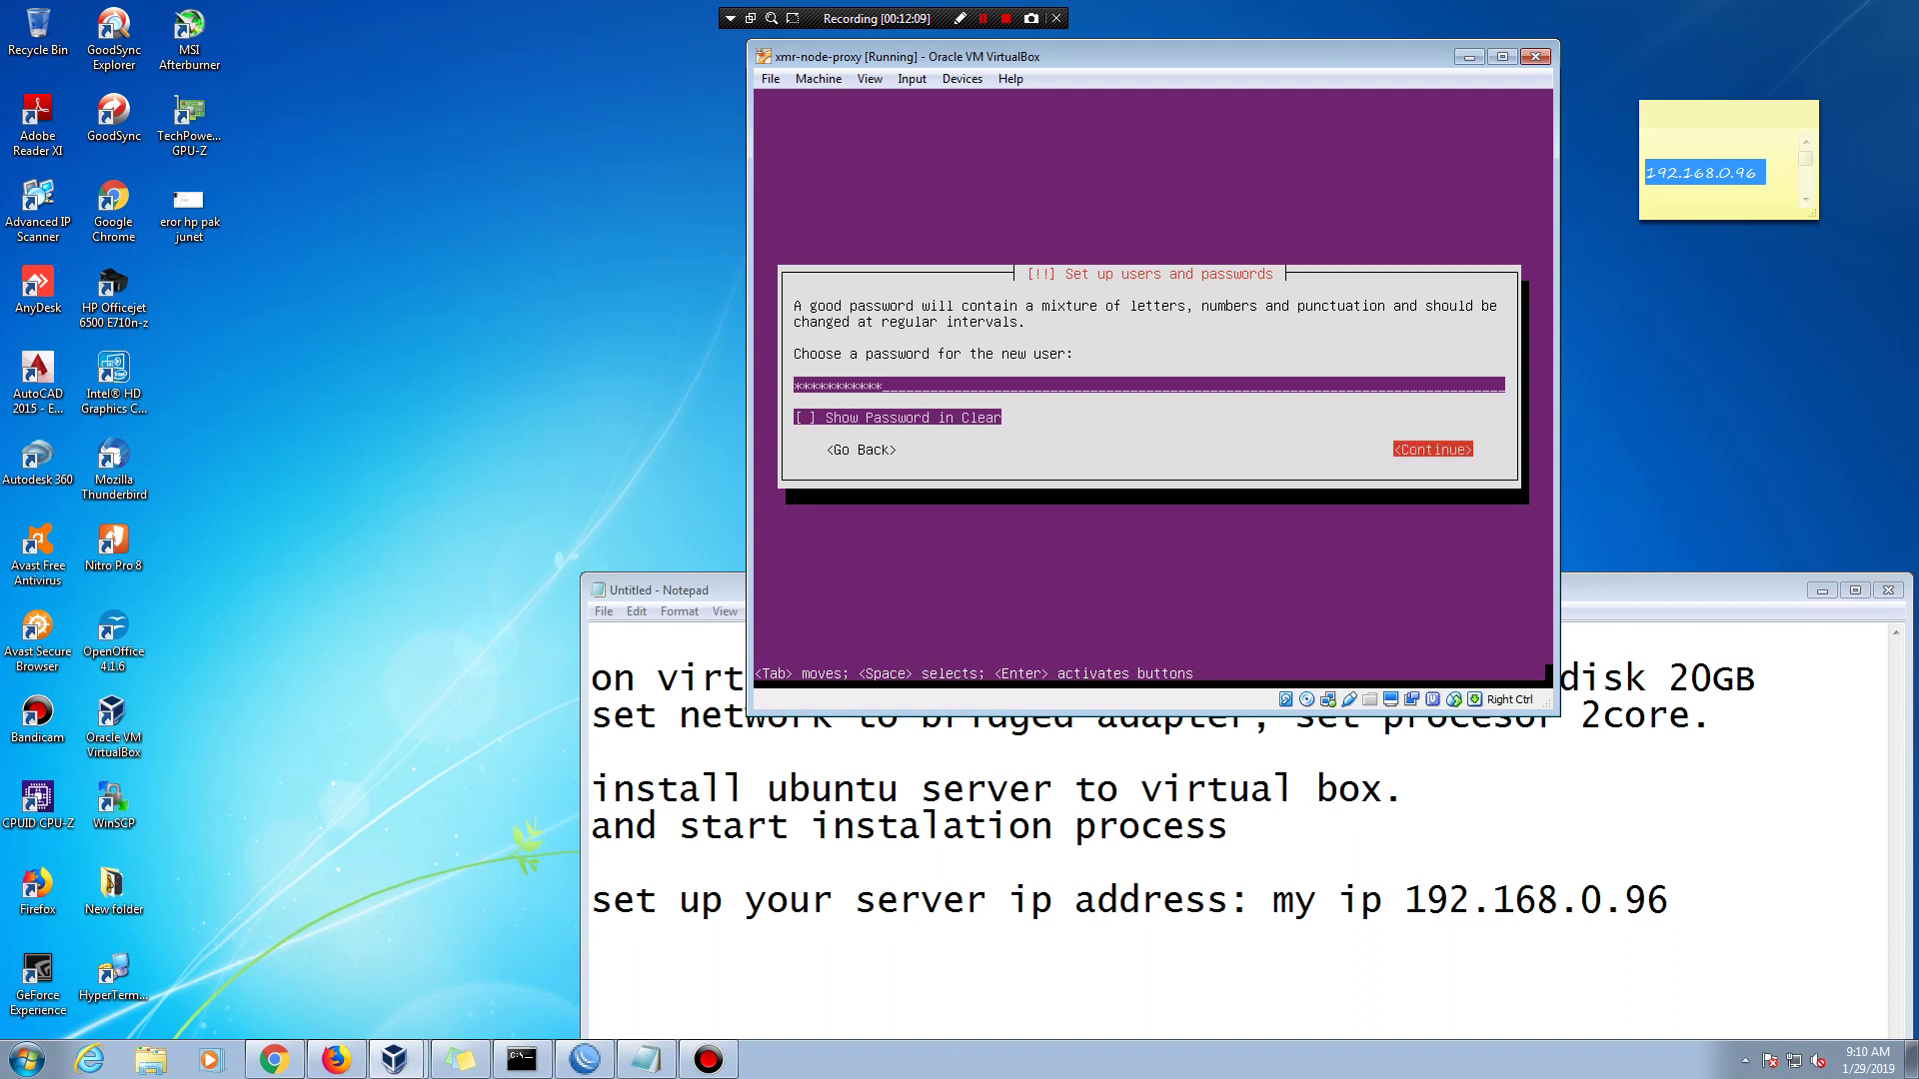
{"action": "key", "text": "Return"}
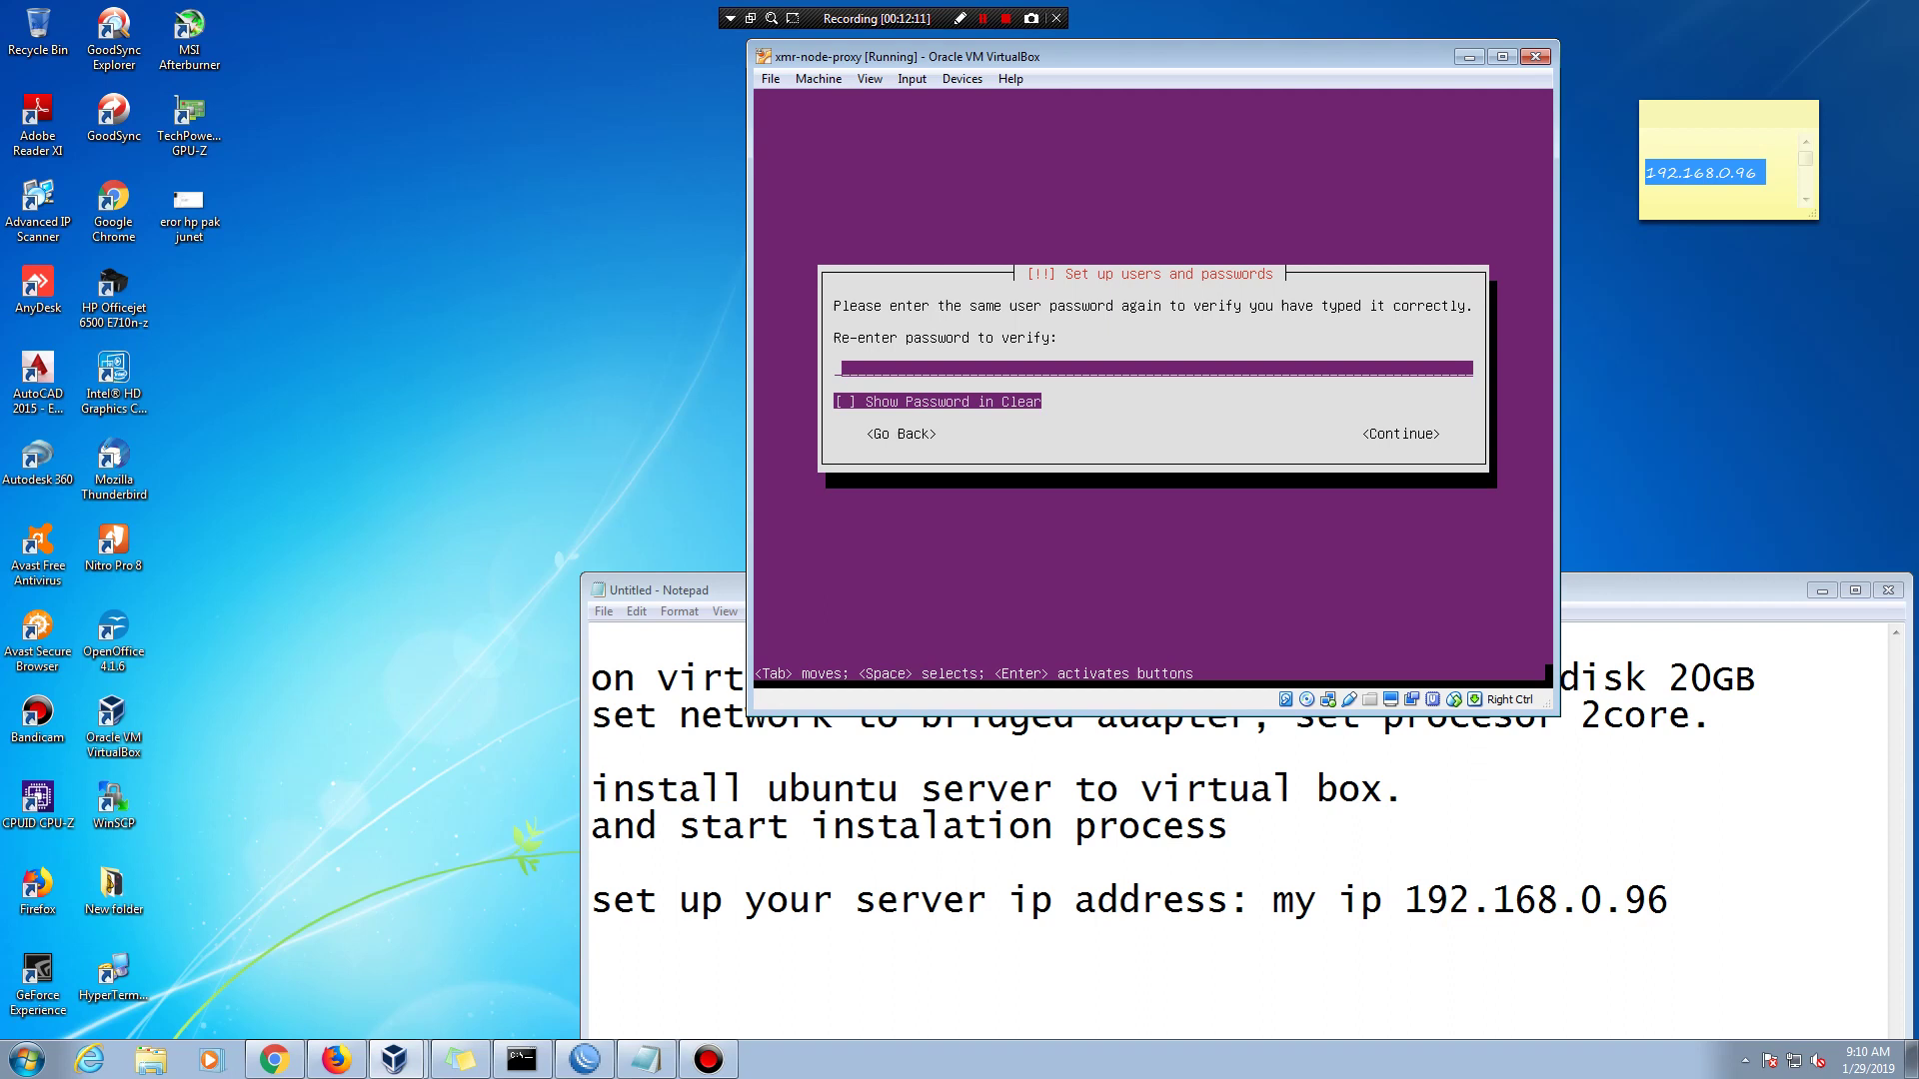
{"action": "type", "text": "aaaaaaaaaaa"}
{"action": "key", "text": "Tab"}
{"action": "key", "text": "Tab"}
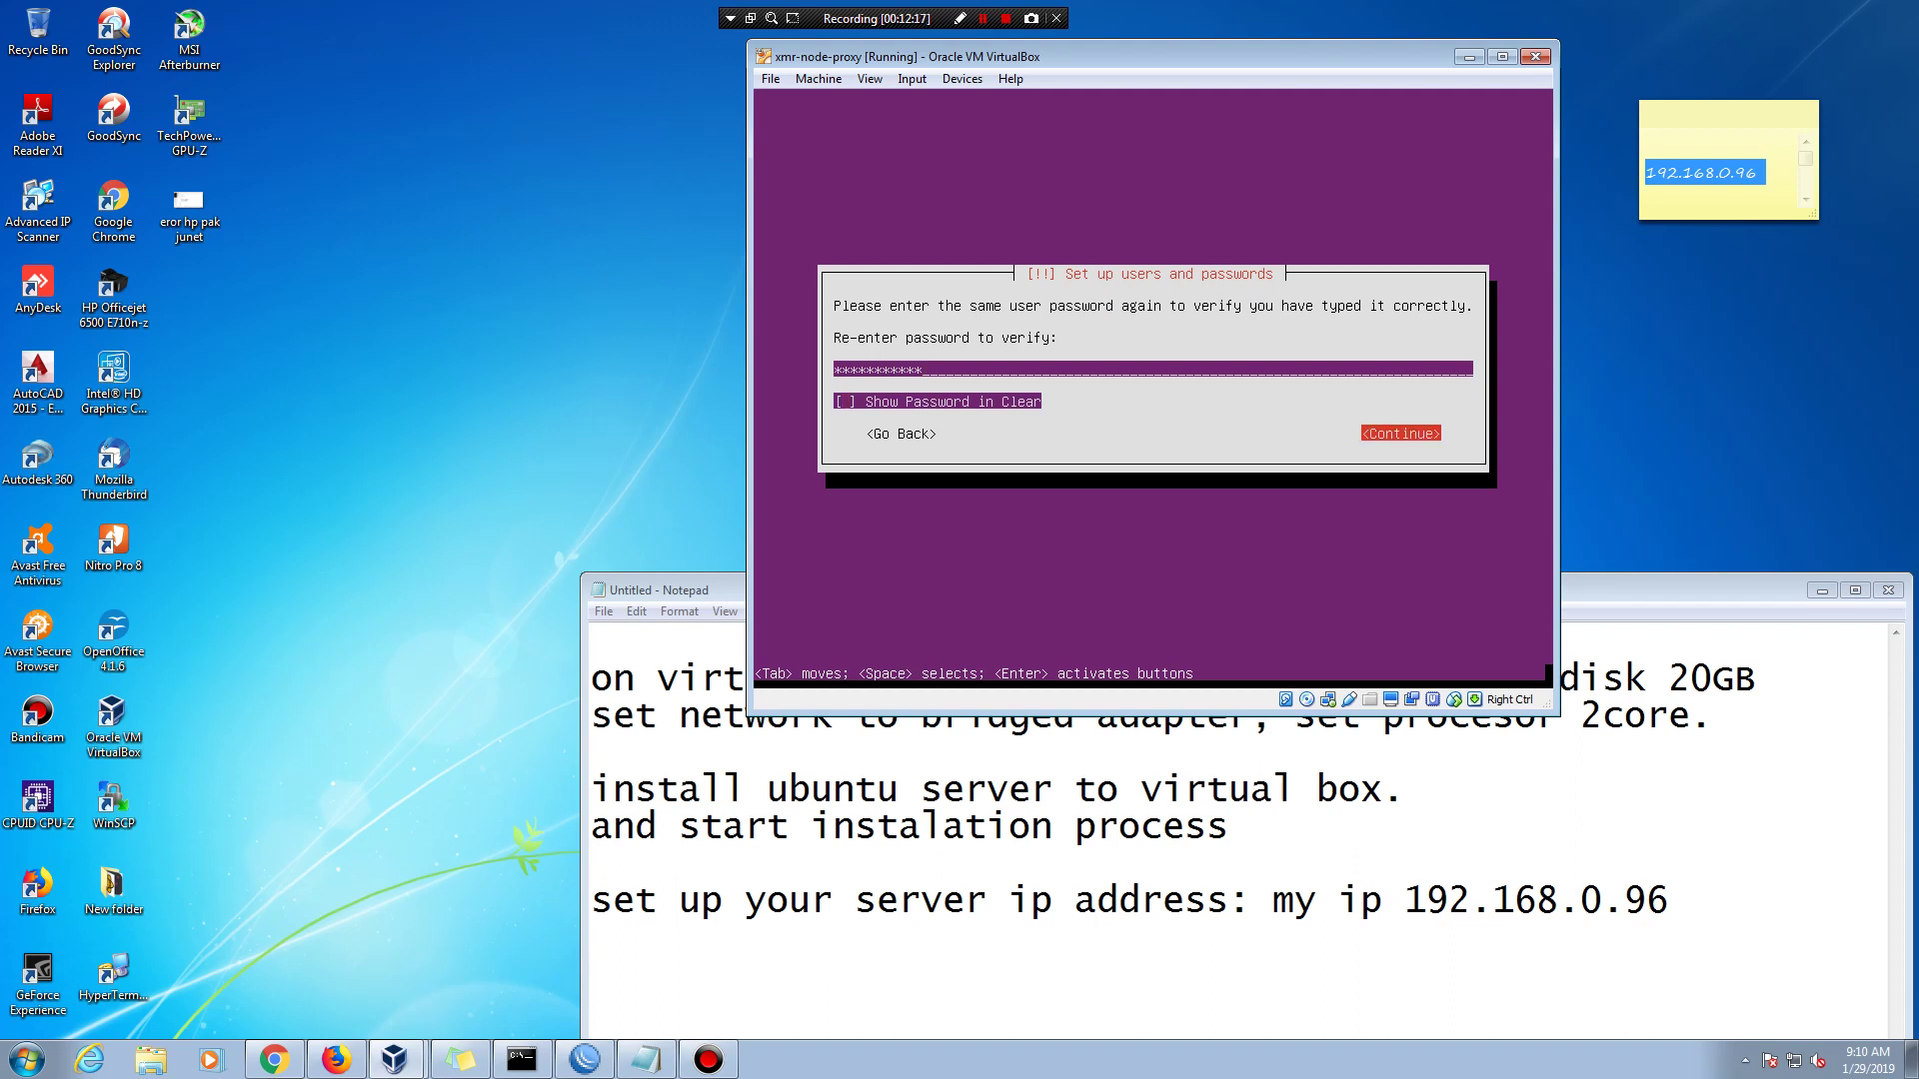
{"action": "key", "text": "Return"}
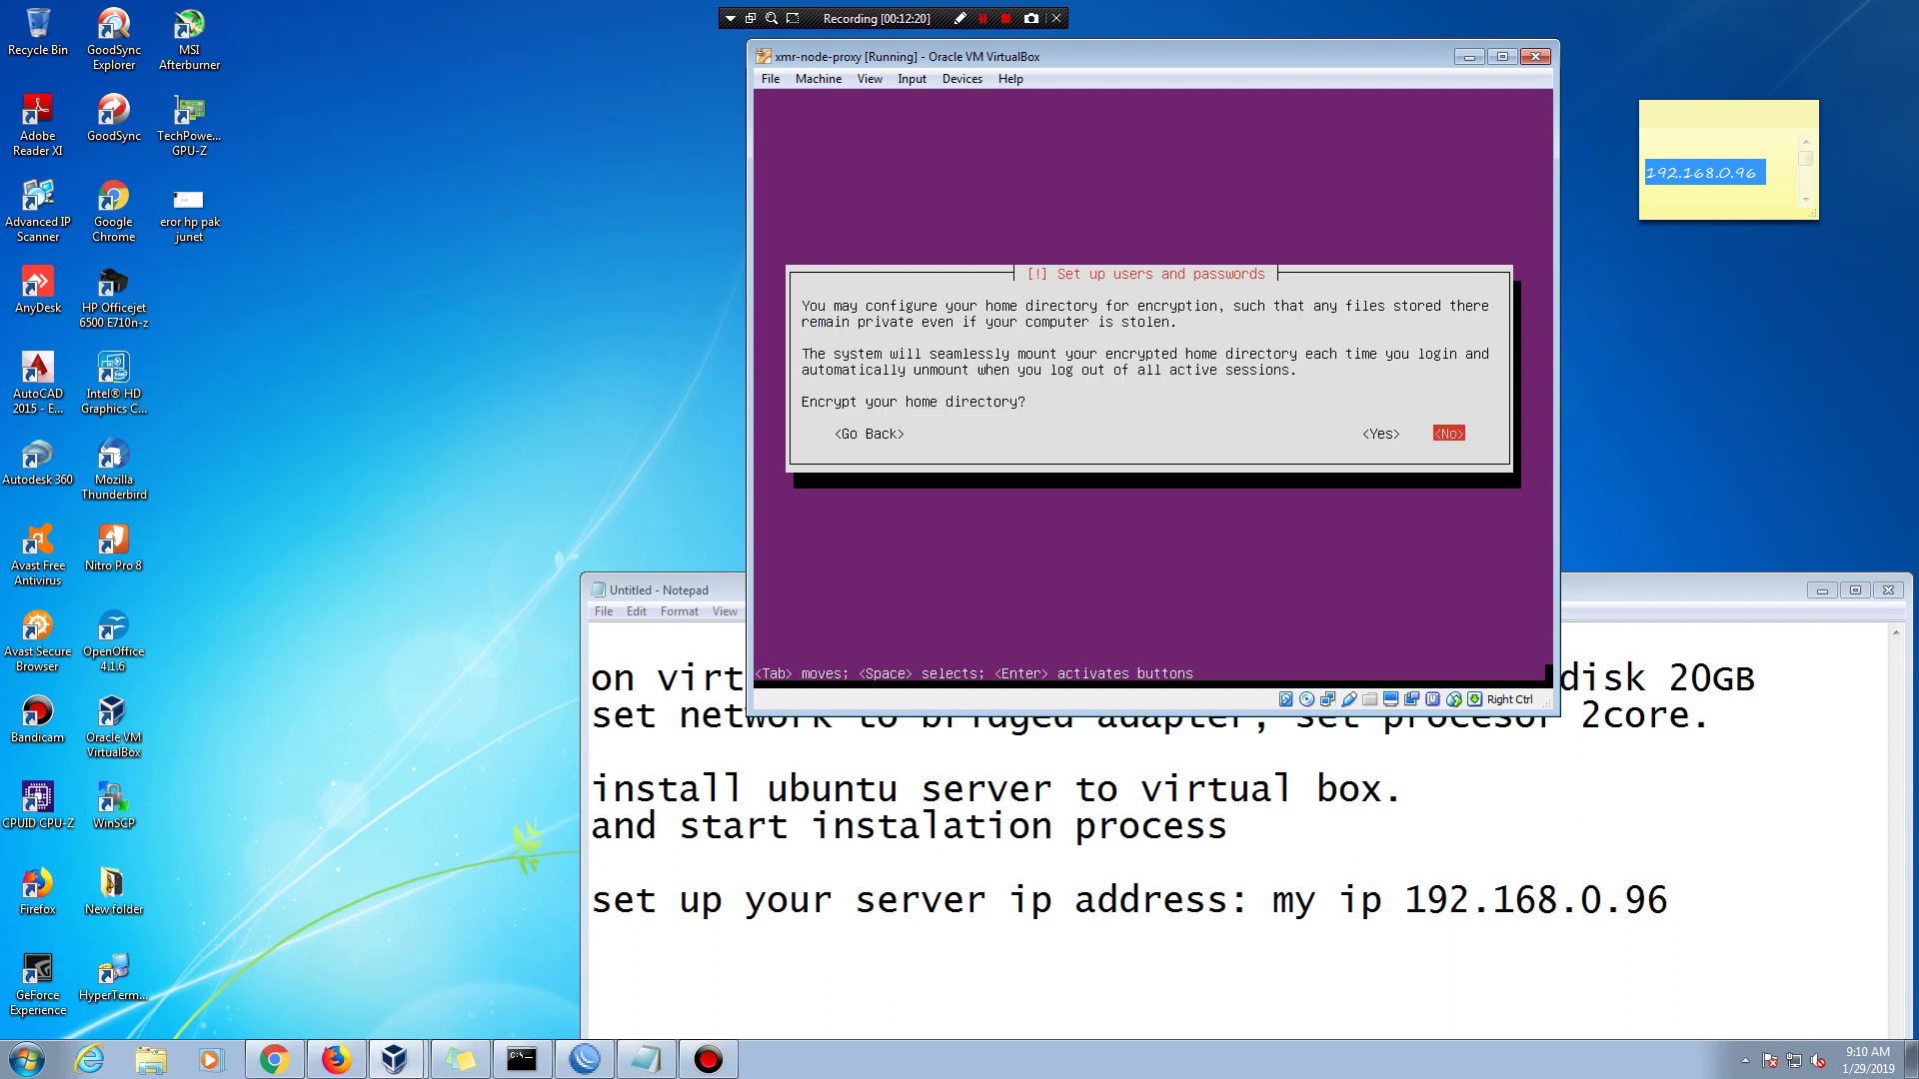
{"action": "key", "text": "Return"}
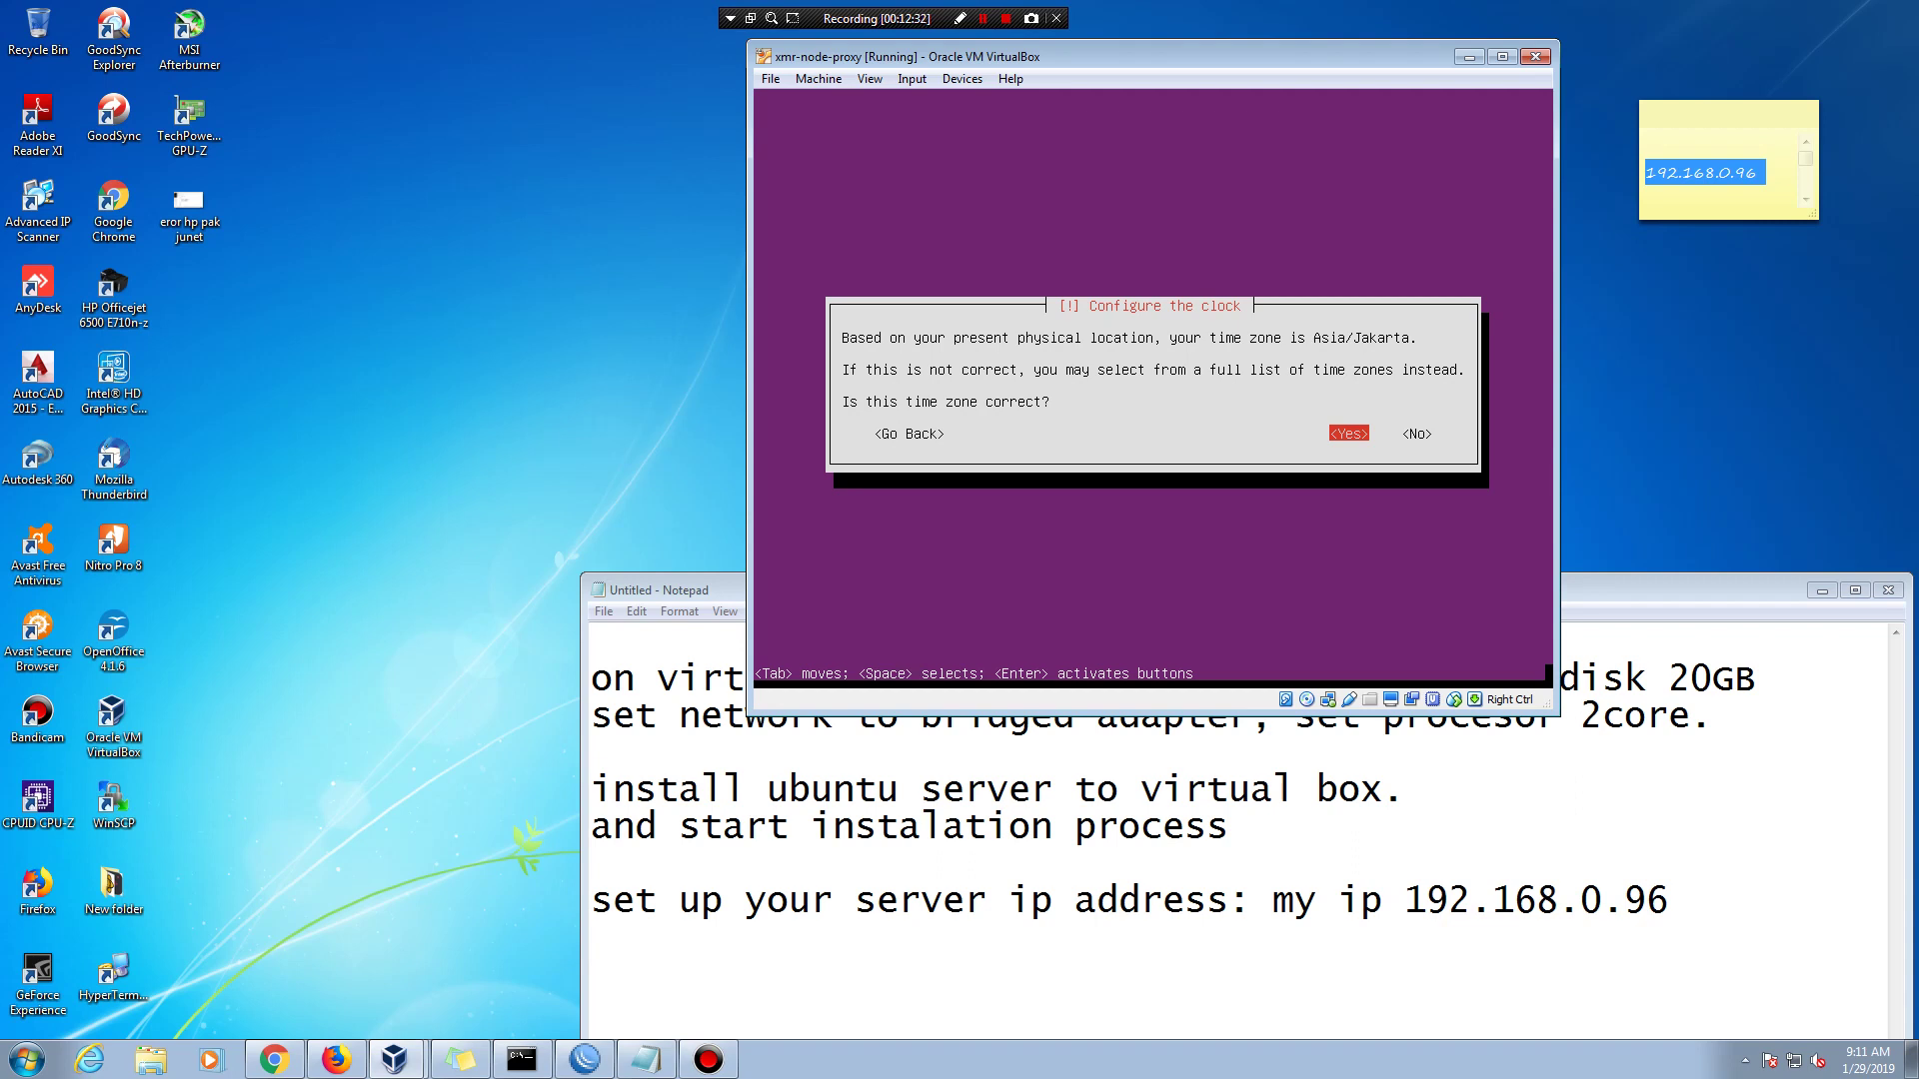
- Accept the Asia/Jakarta time zone and add a new line to the notes
{"action": "key", "text": "Return"}
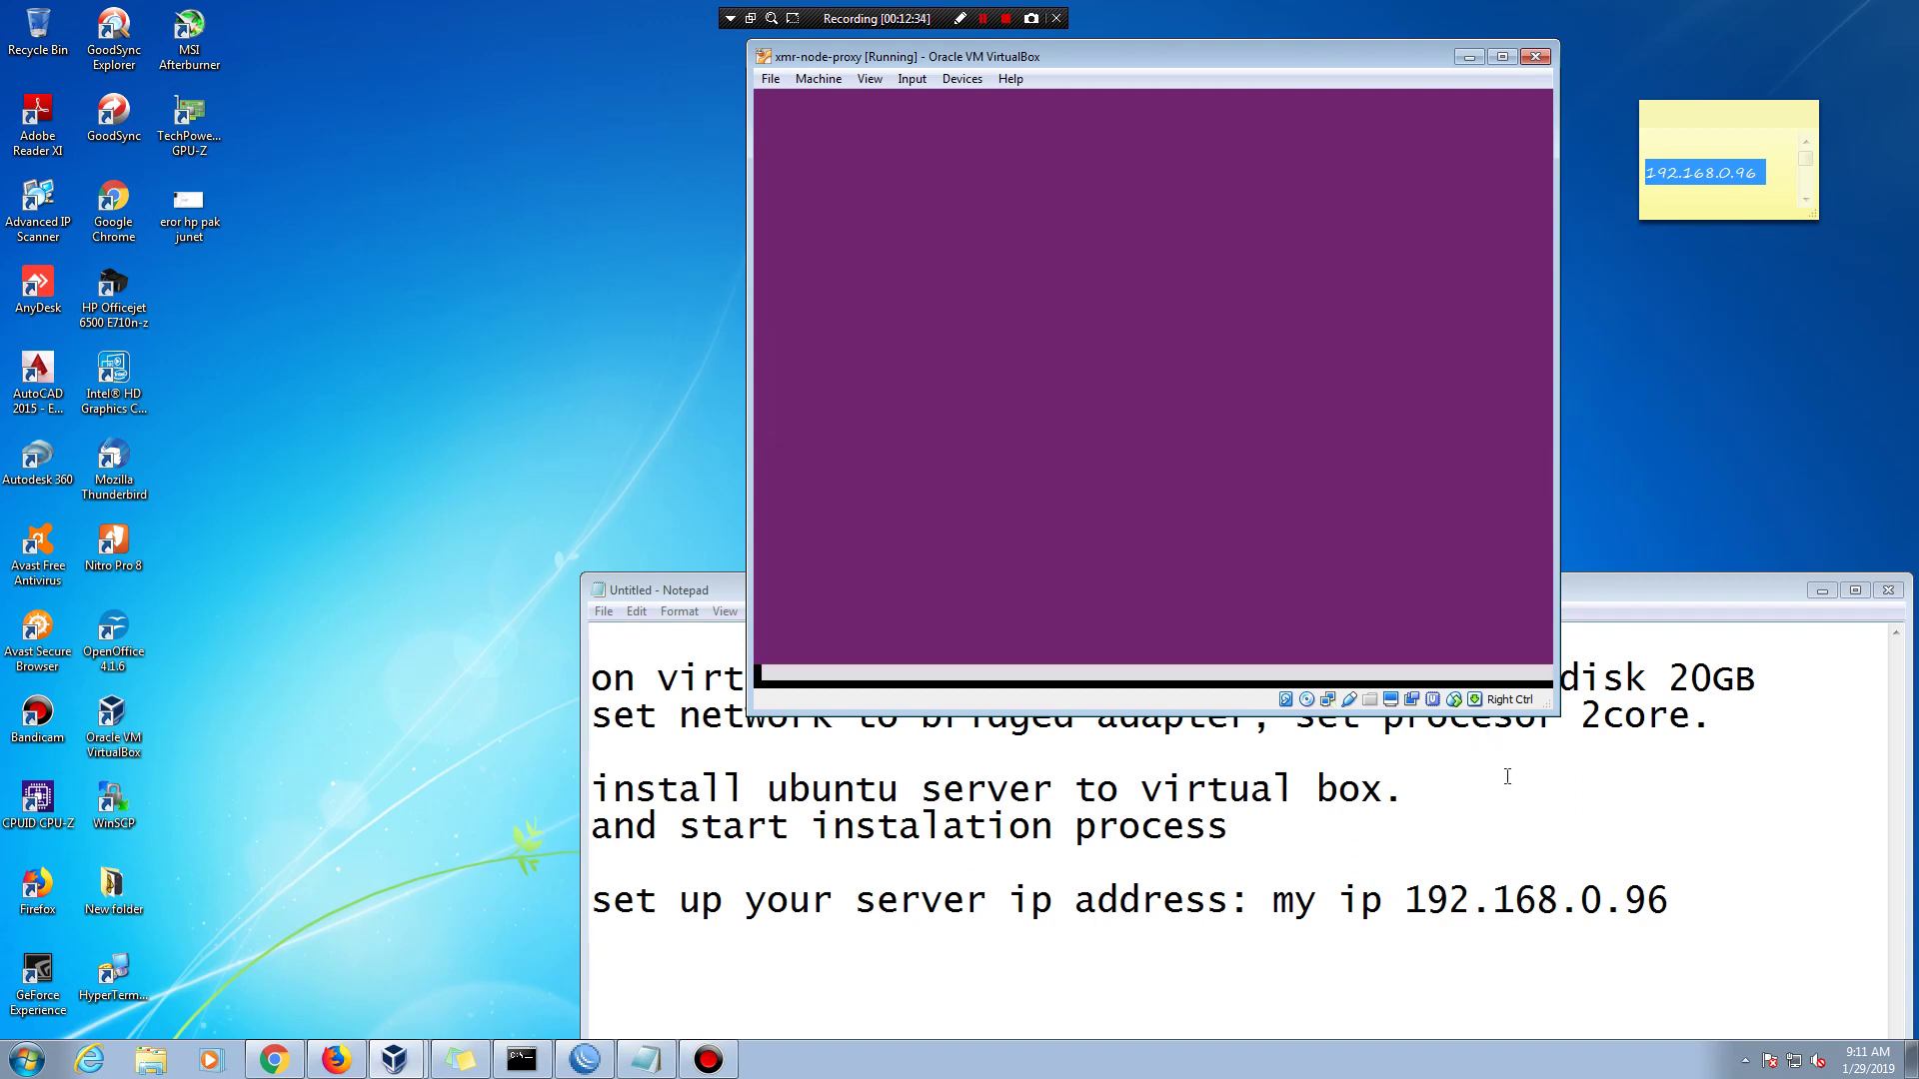
{"action": "left_click", "coordinate": [1692, 907]}
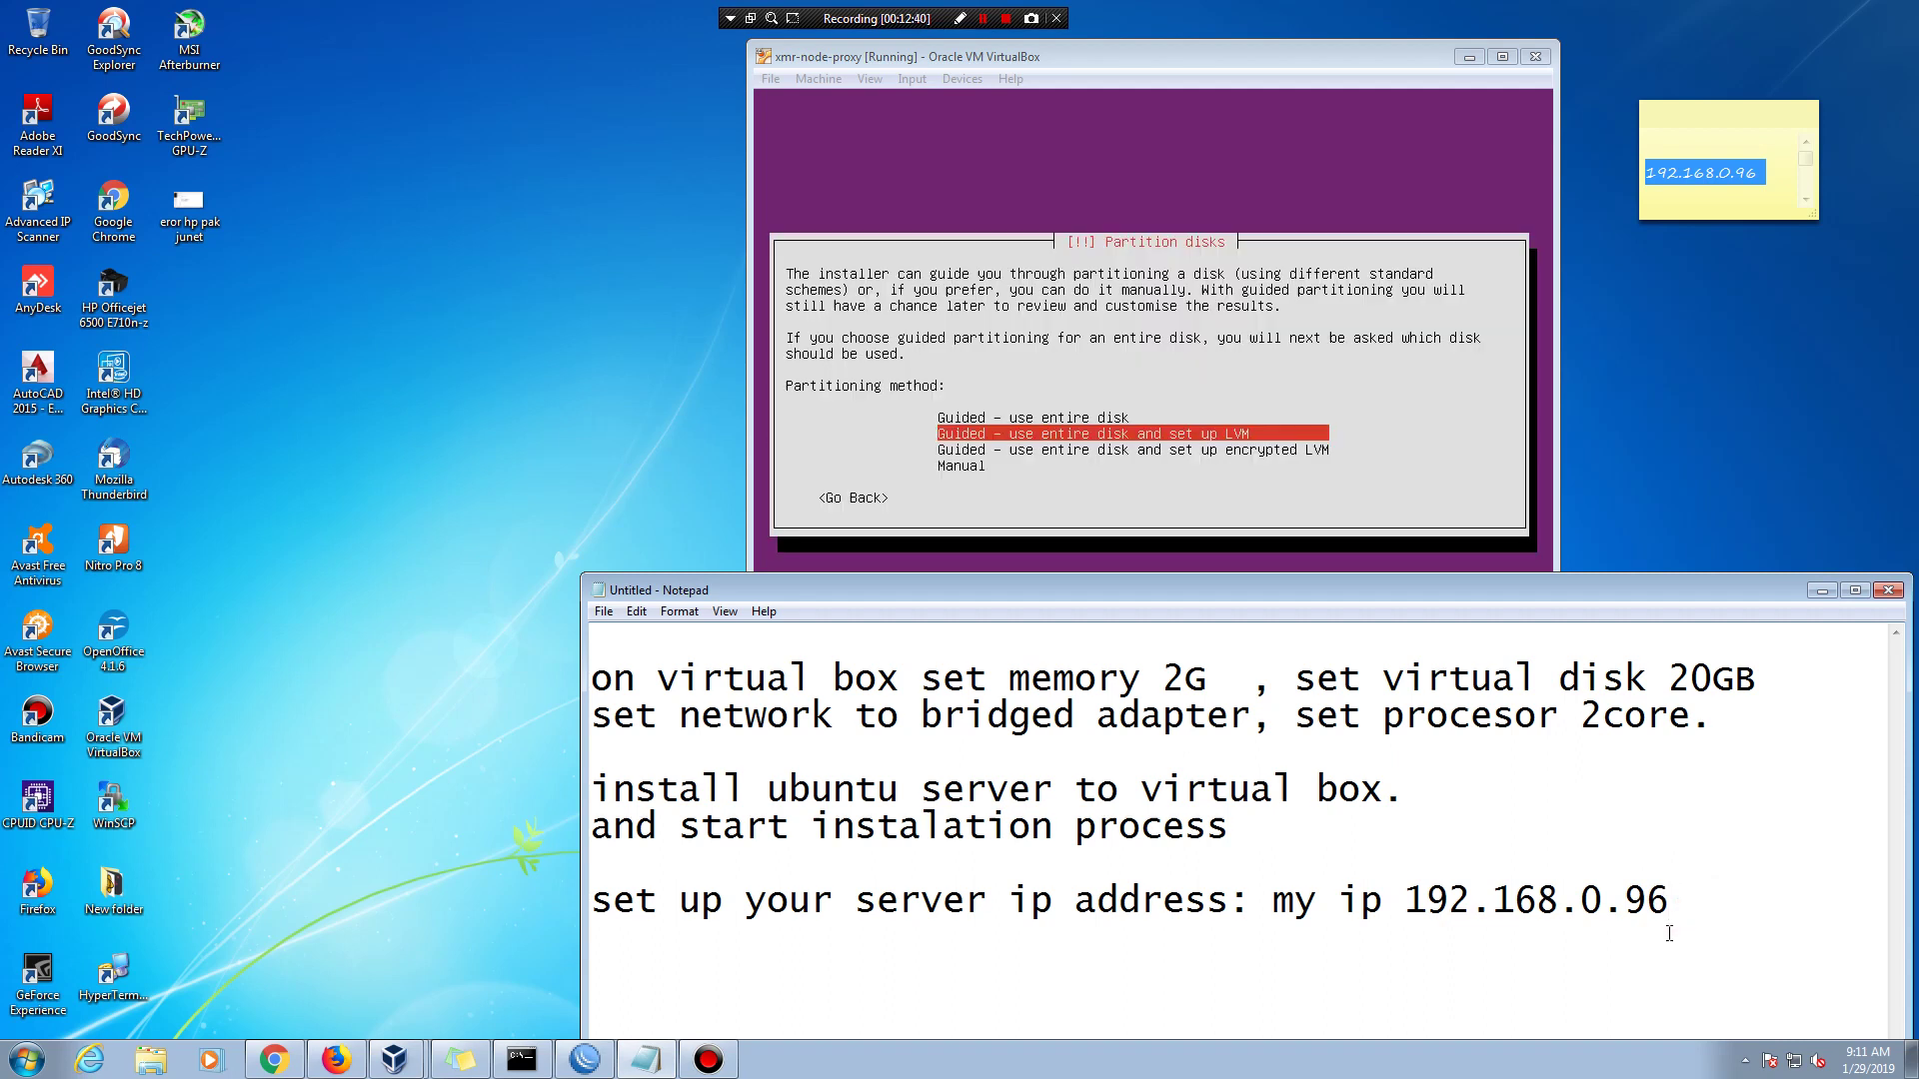
{"action": "key", "text": "Return"}
{"action": "left_click", "coordinate": [1392, 66]}
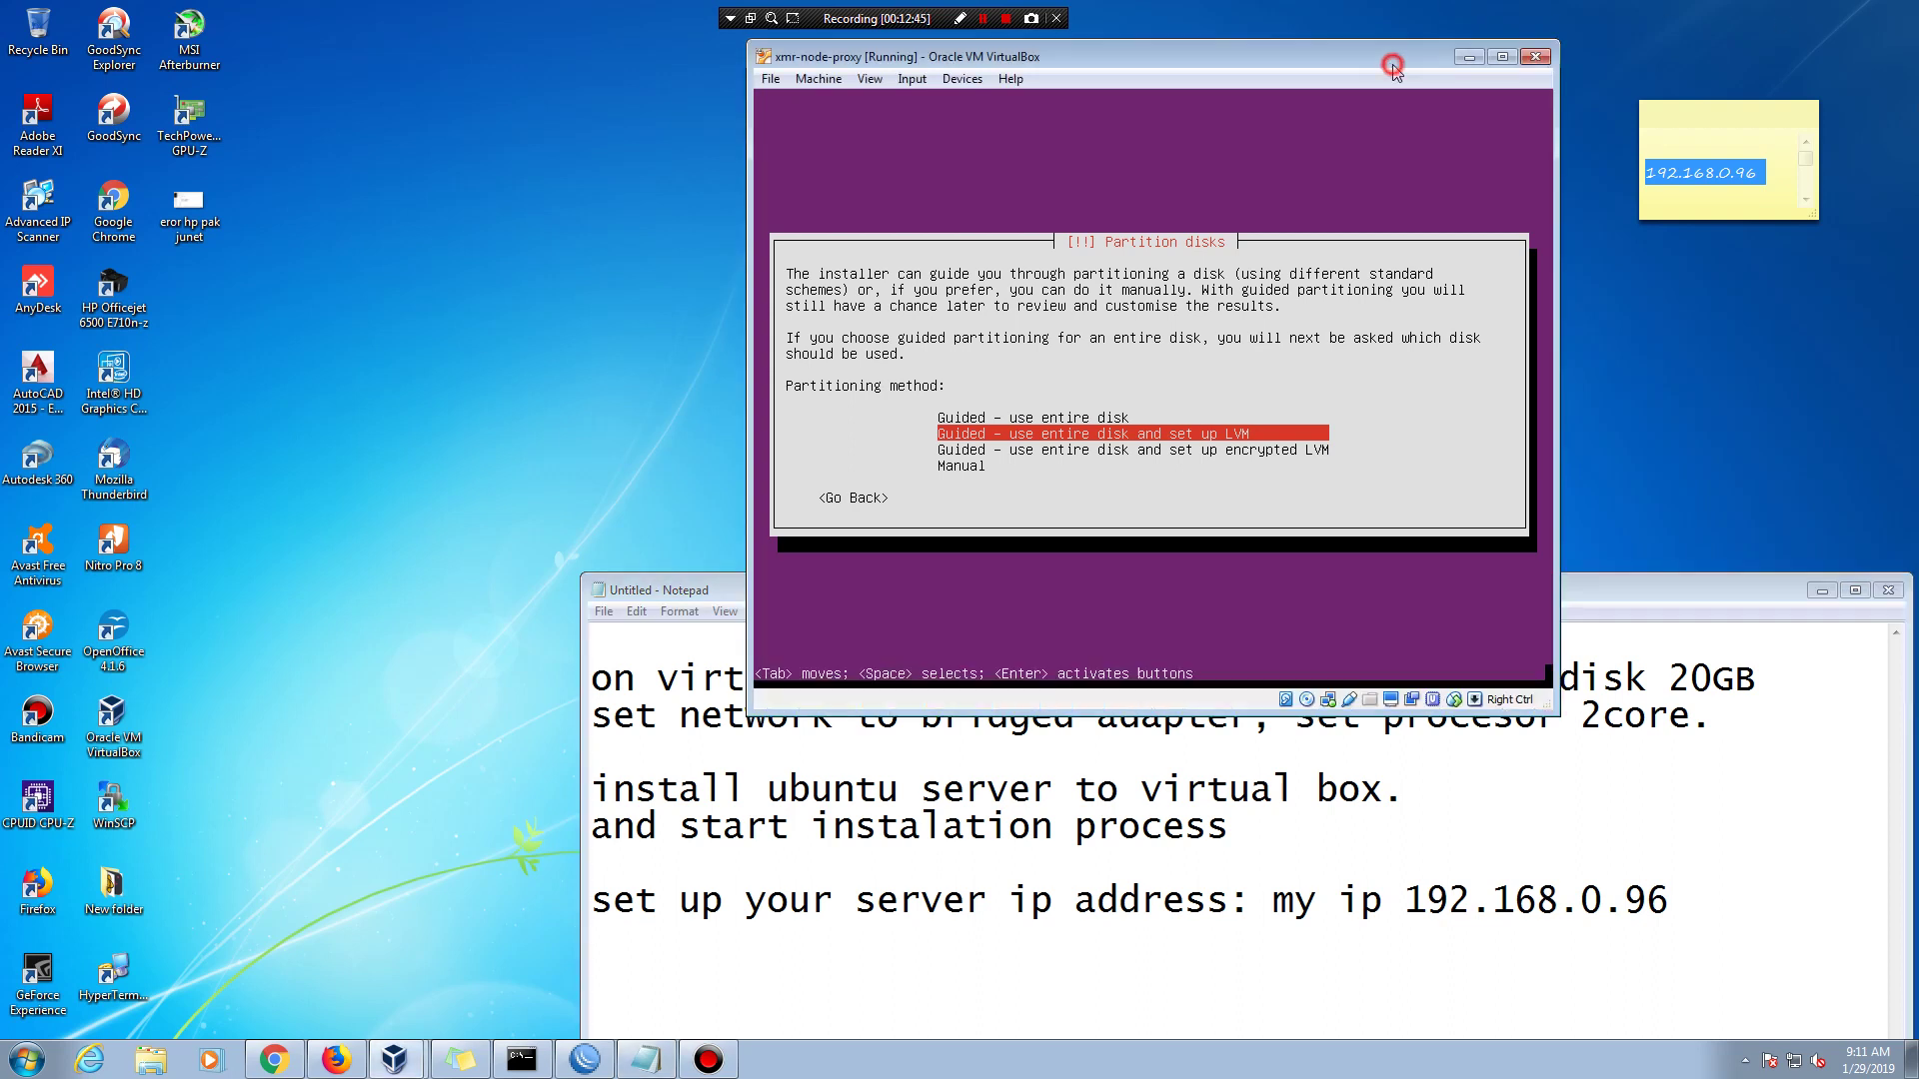
- Partition the 21.5 GB disk with guided LVM, keep 20.7 GB, and write changes
{"action": "key", "text": "Return"}
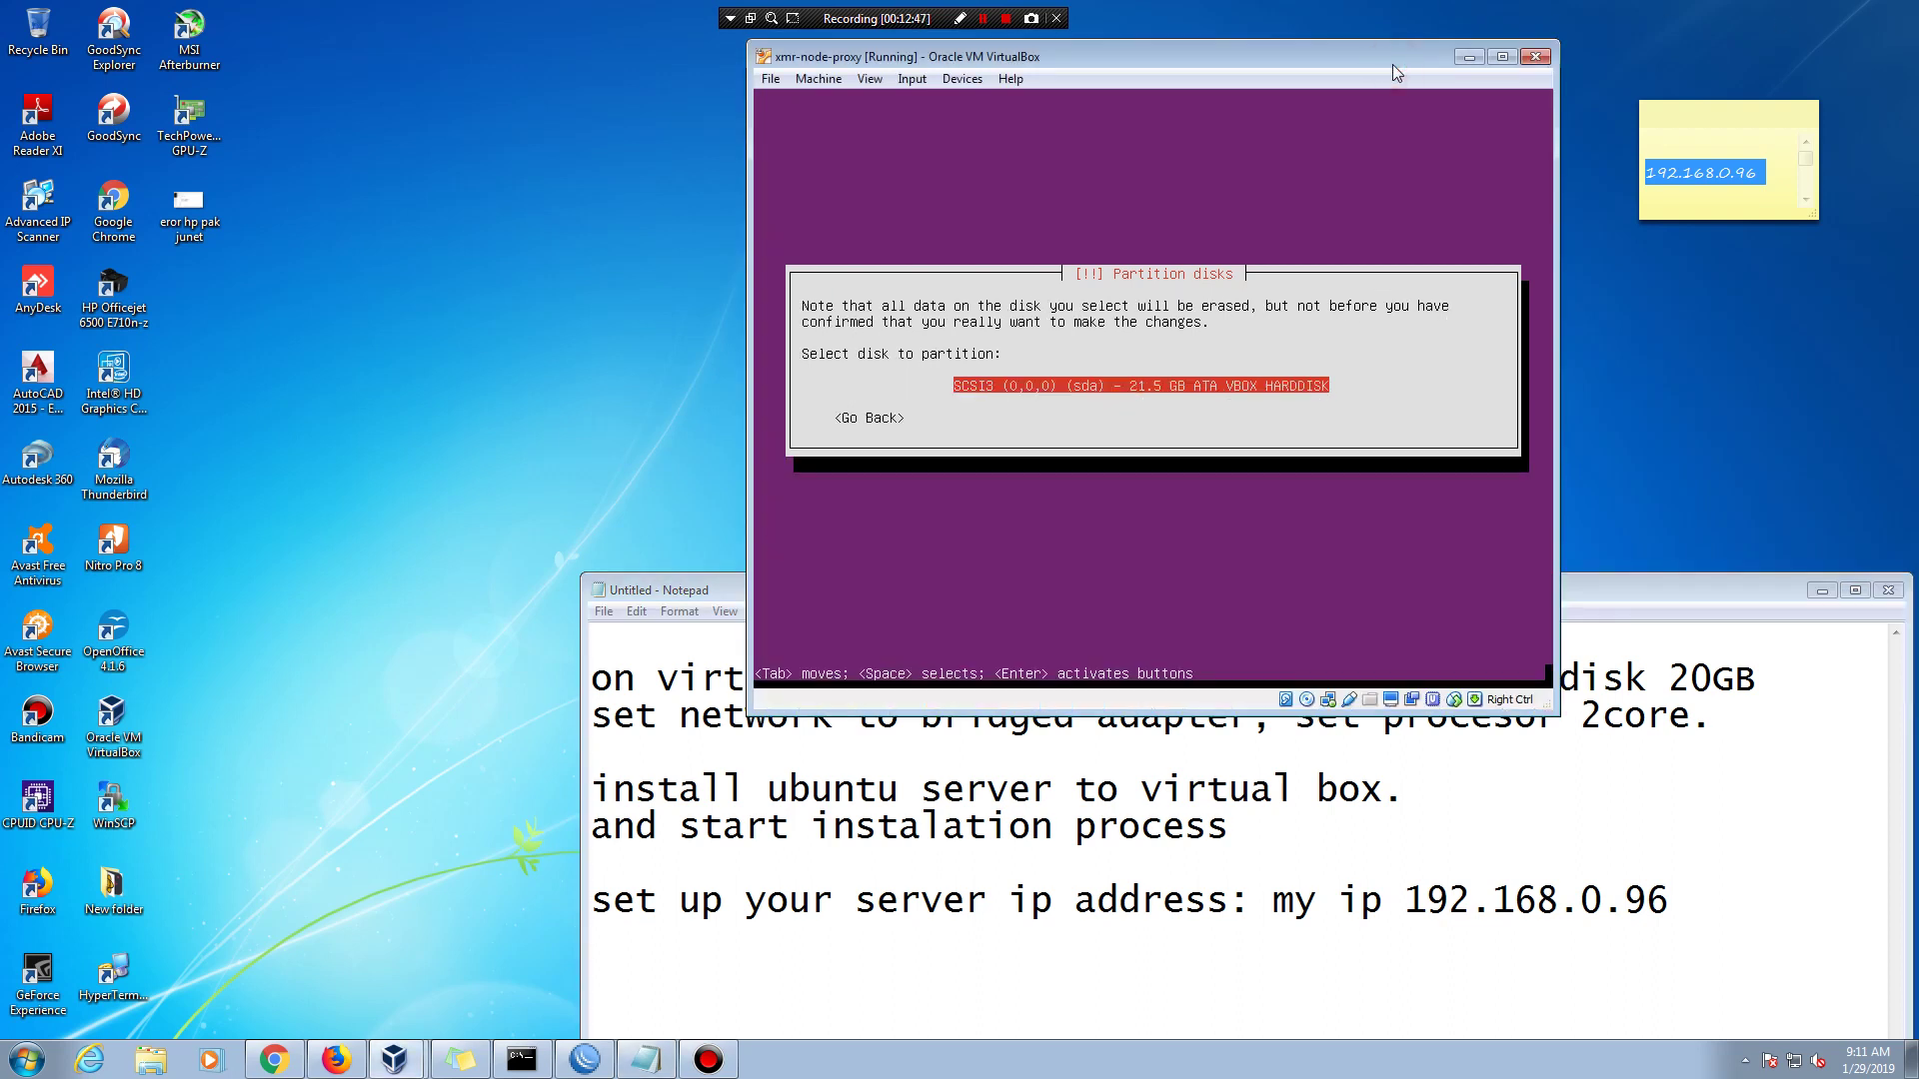
{"action": "key", "text": "Return"}
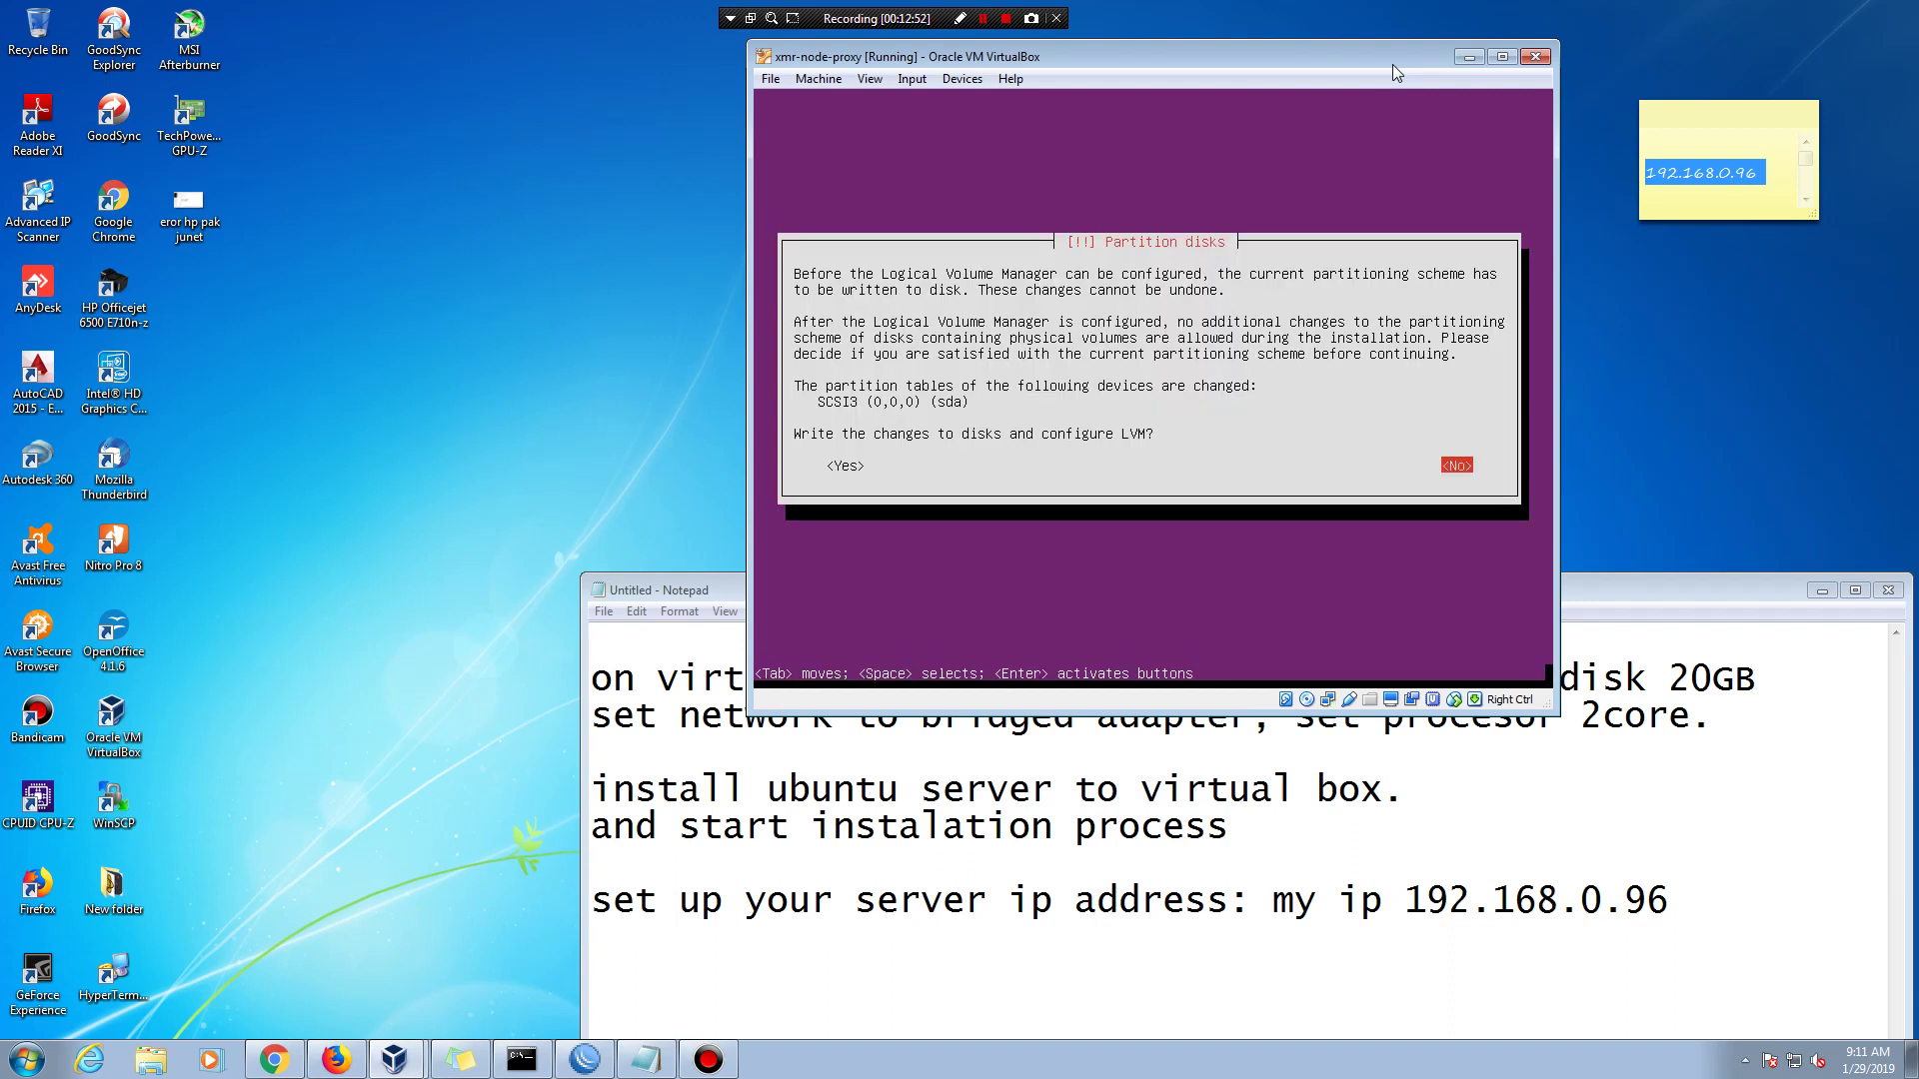
{"action": "key", "text": "Tab"}
{"action": "key", "text": "Return"}
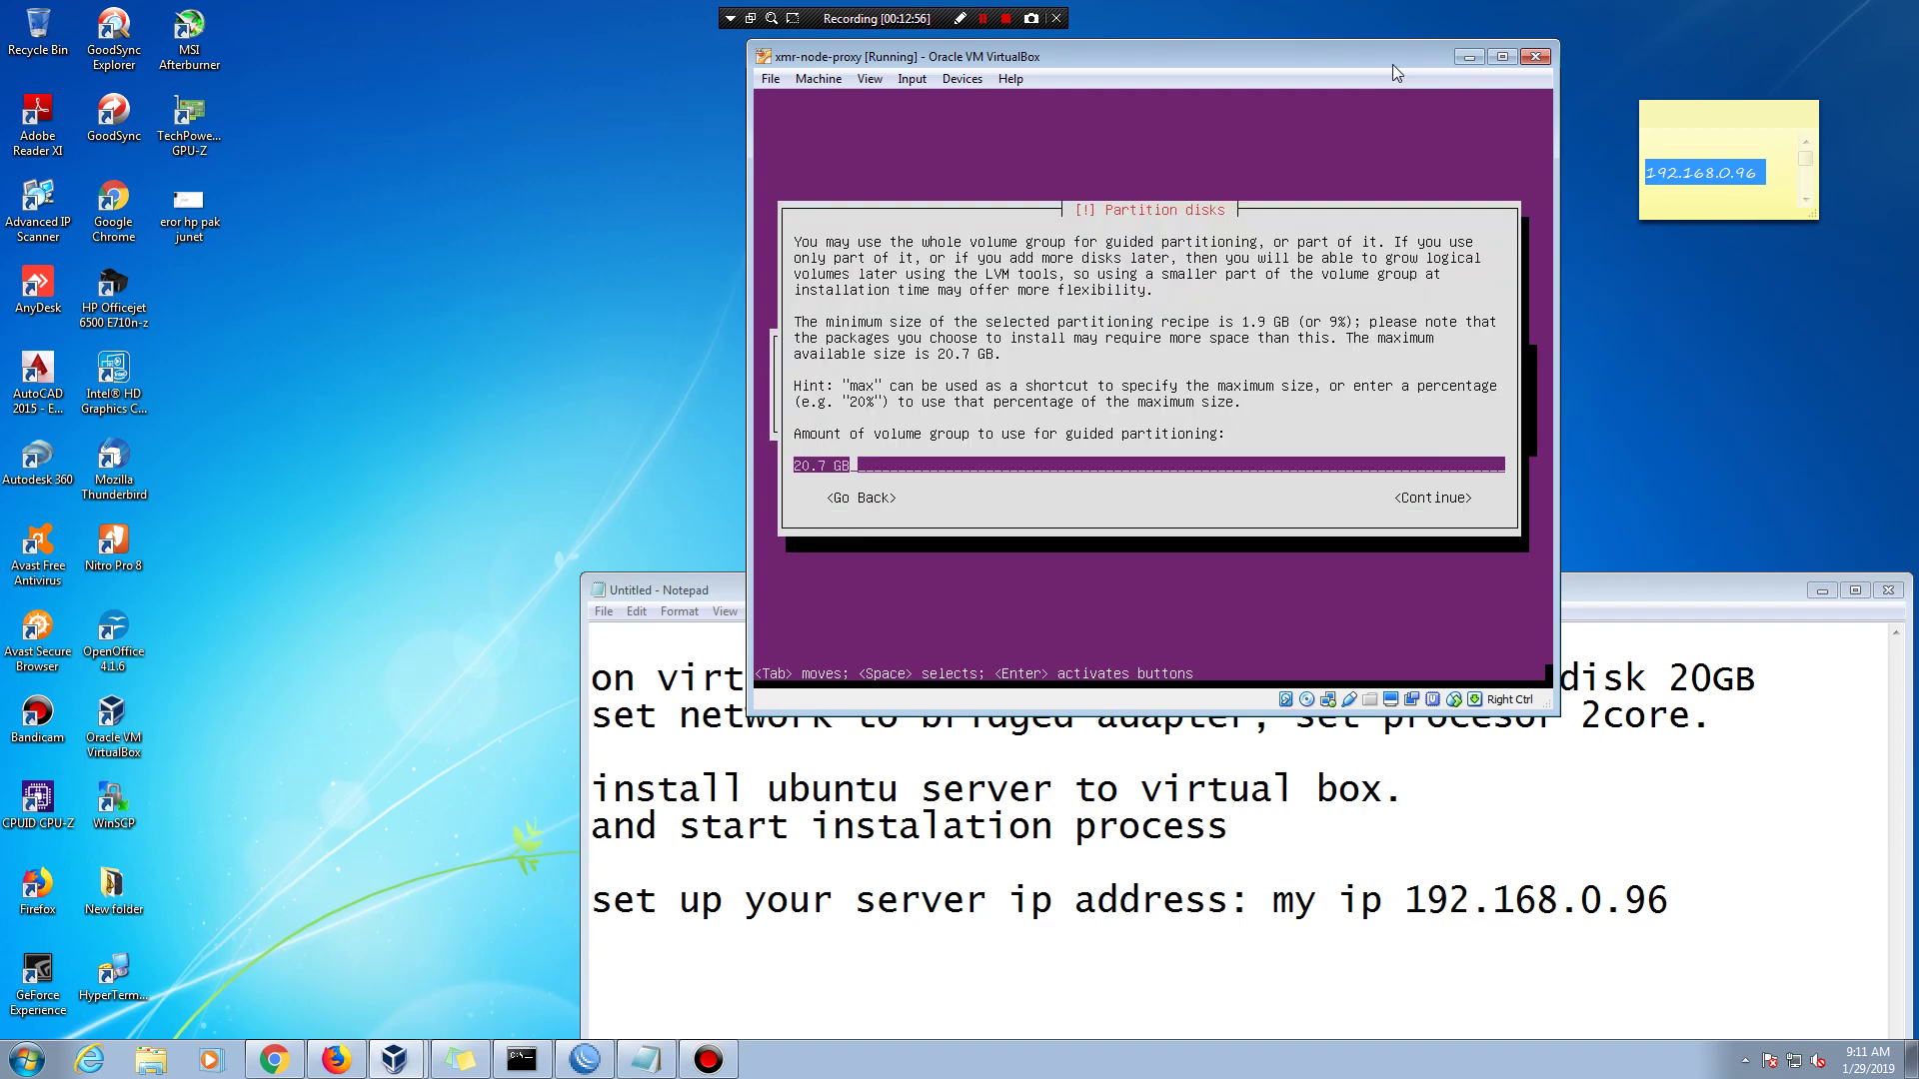
{"action": "key", "text": "Tab"}
{"action": "key", "text": "Return"}
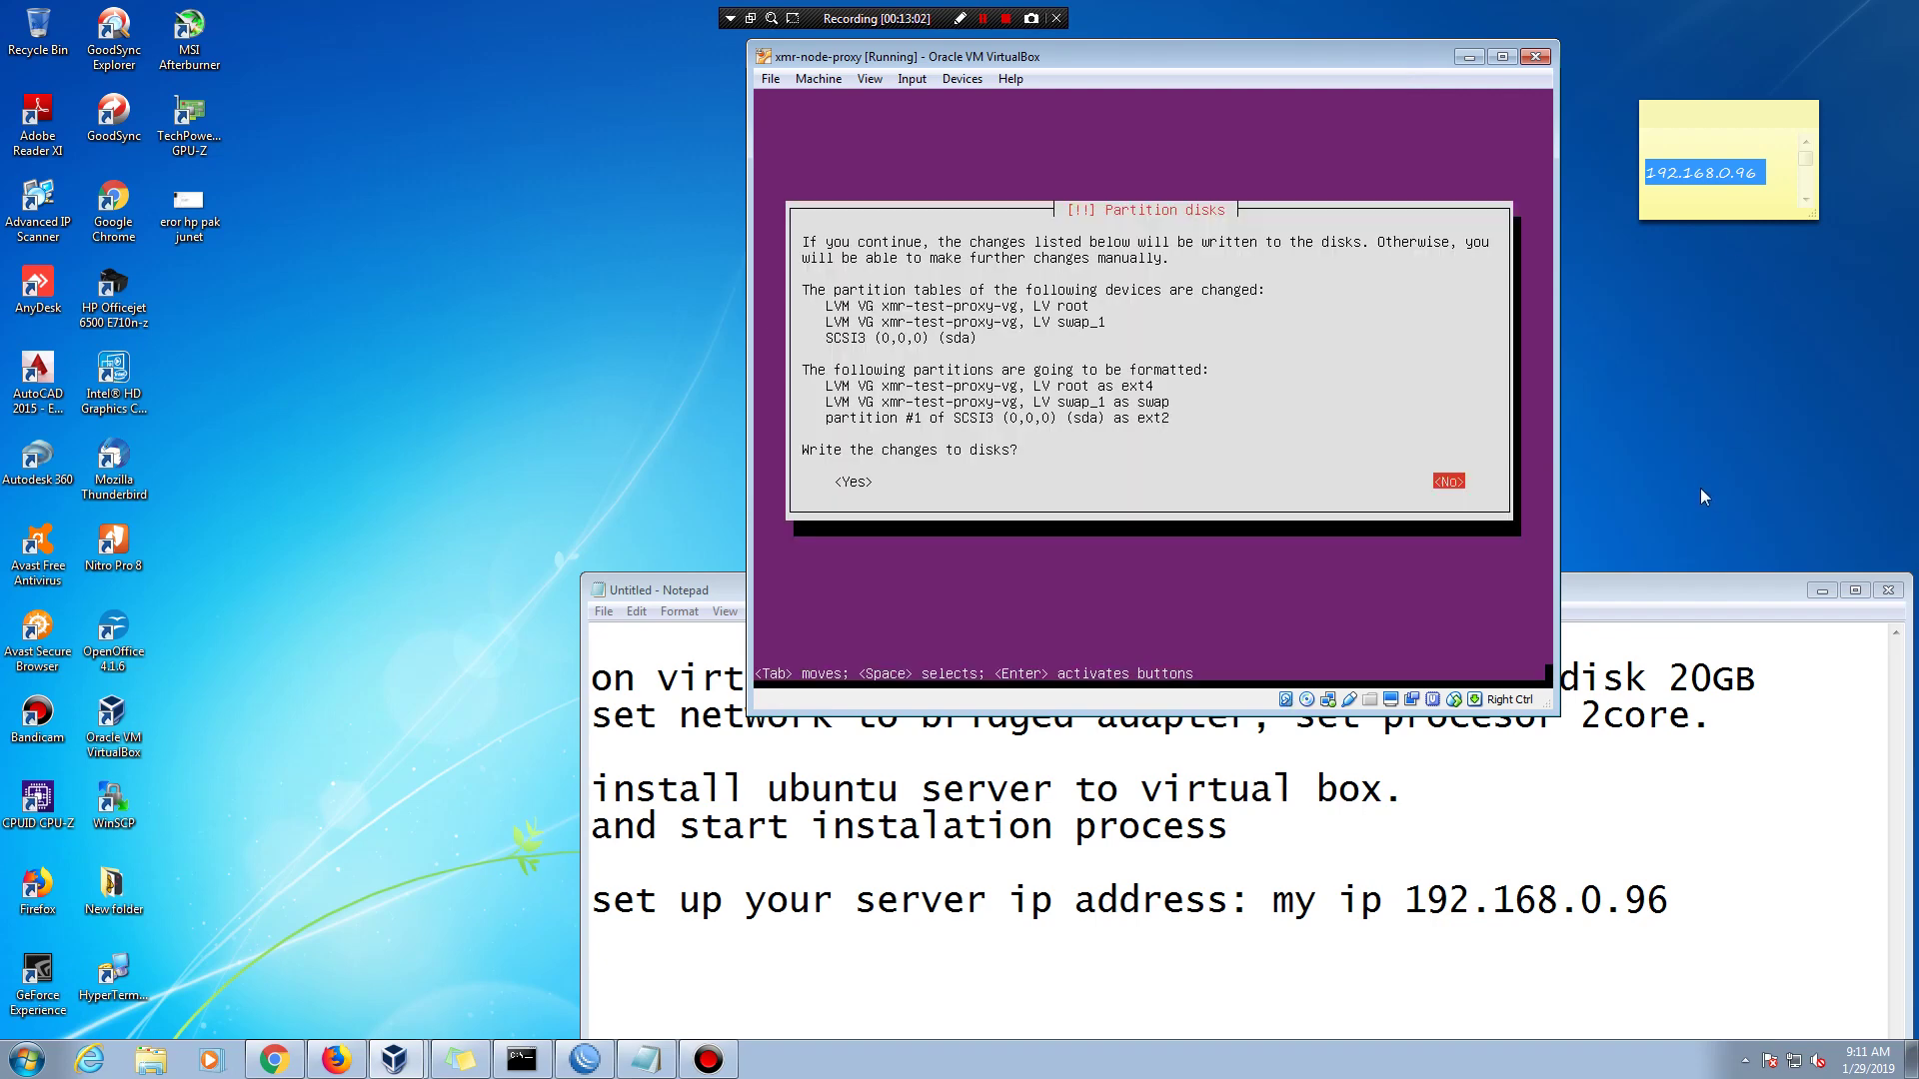
{"action": "key", "text": "Tab"}
{"action": "key", "text": "Return"}
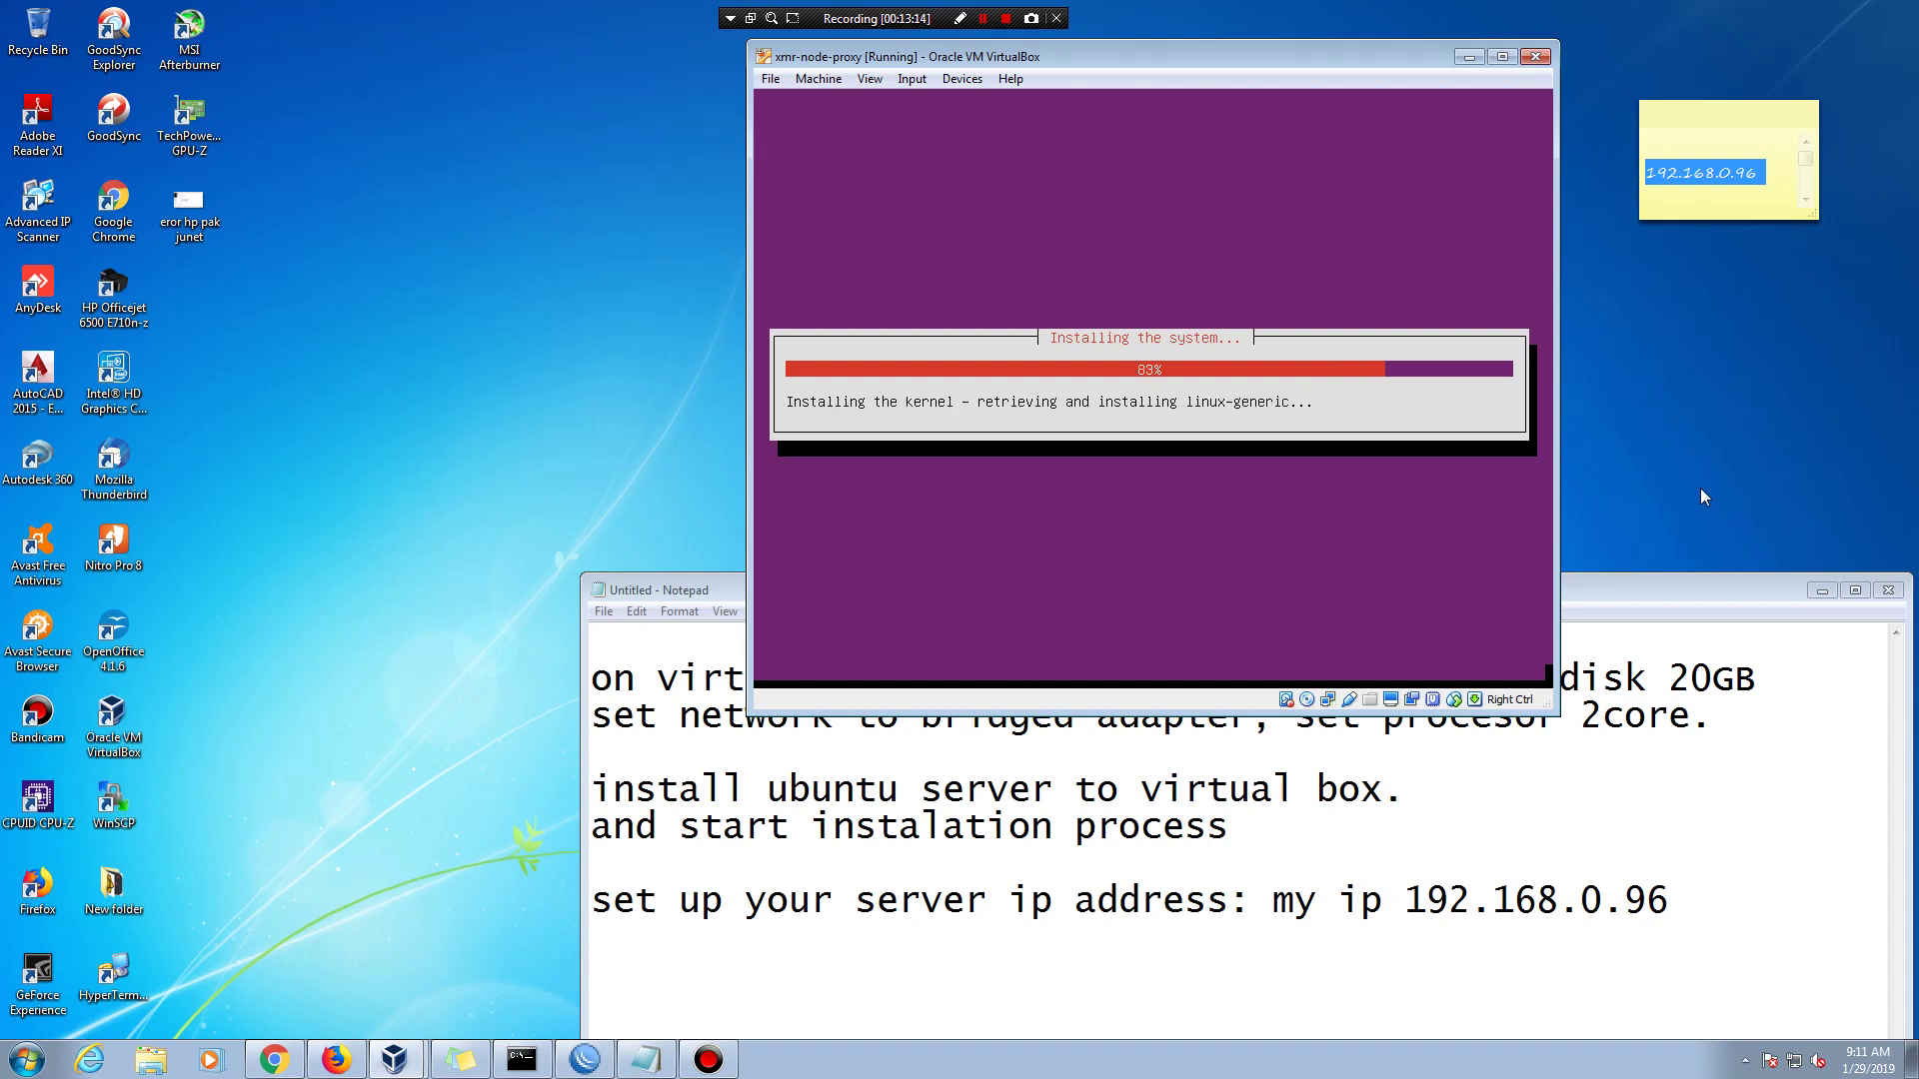
- Bring the Notepad notes in front while the installer sits at 83%
{"action": "left_click", "coordinate": [1806, 909]}
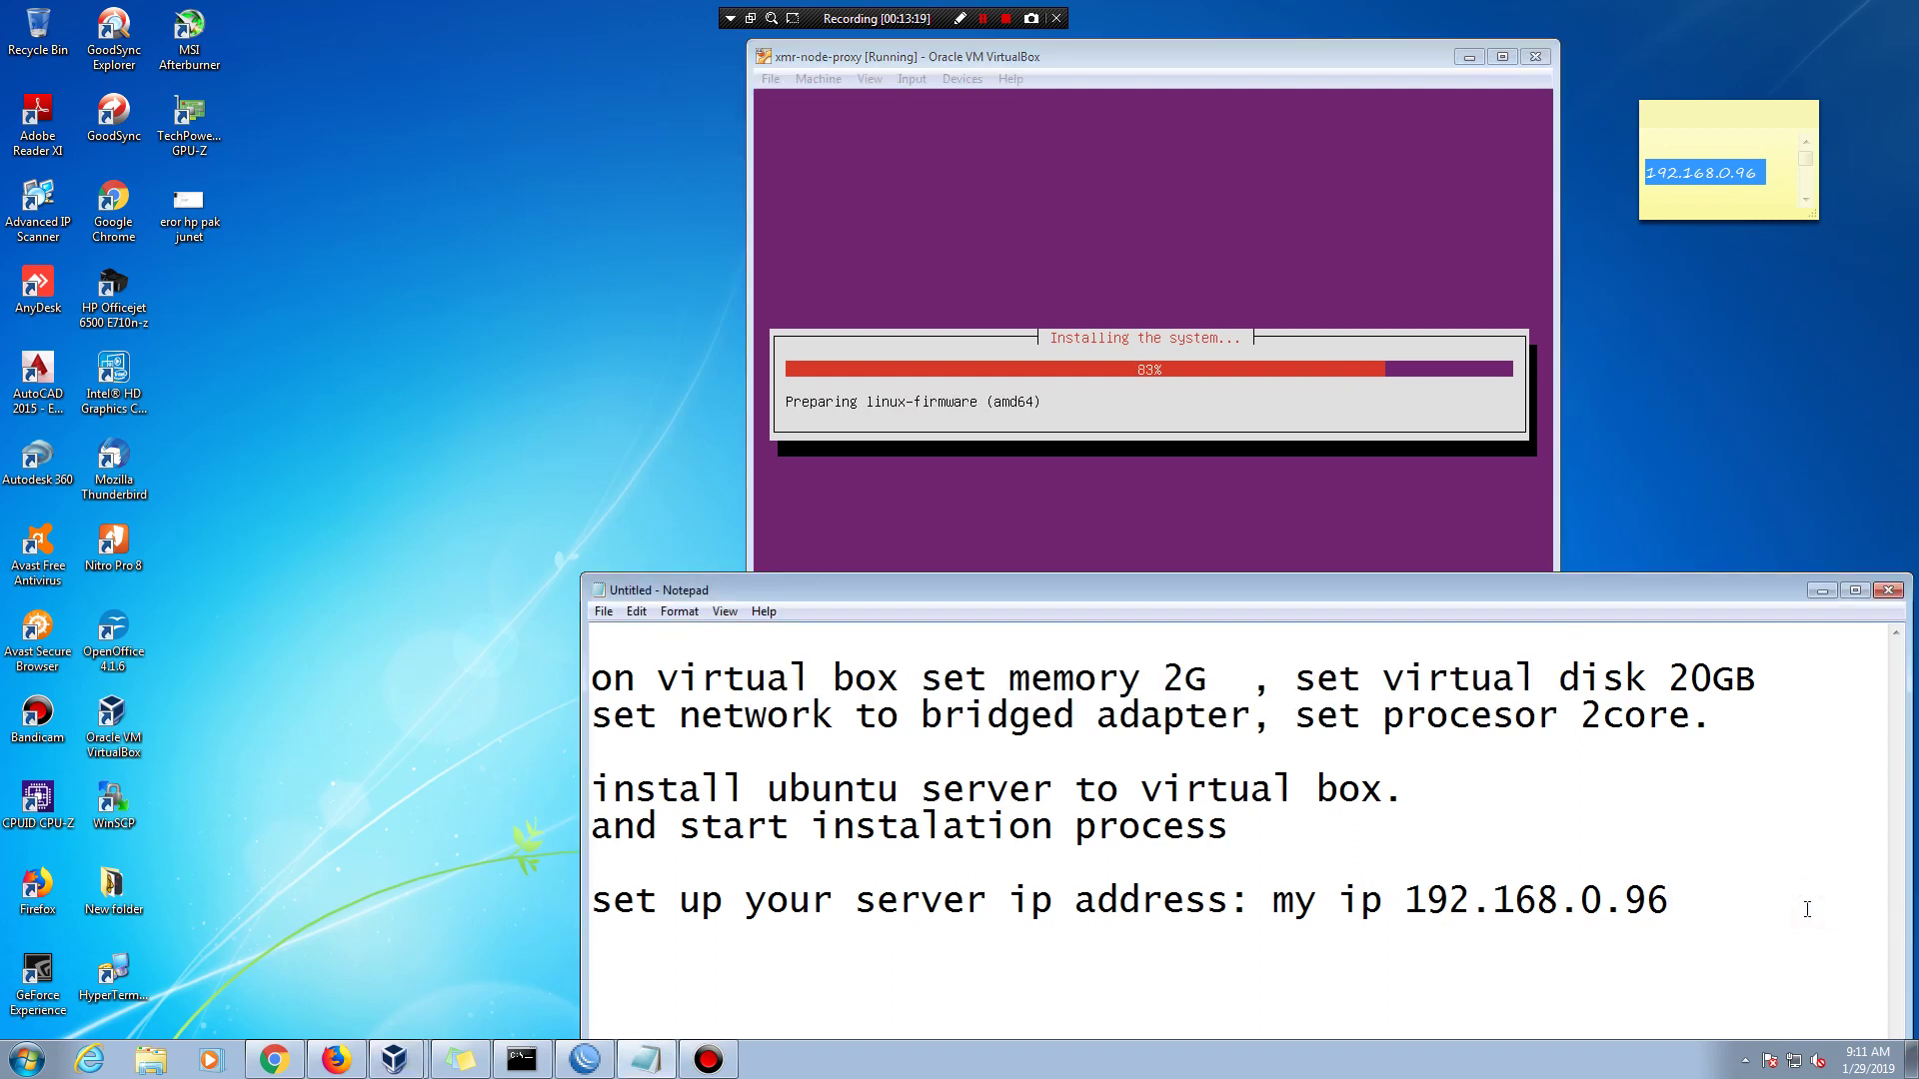
- Type the new note line 'almost done, server will restart' in Notepad, then return to the VM
{"action": "key", "text": "Return"}
{"action": "key", "text": "Return"}
{"action": "type", "text": "insta"}
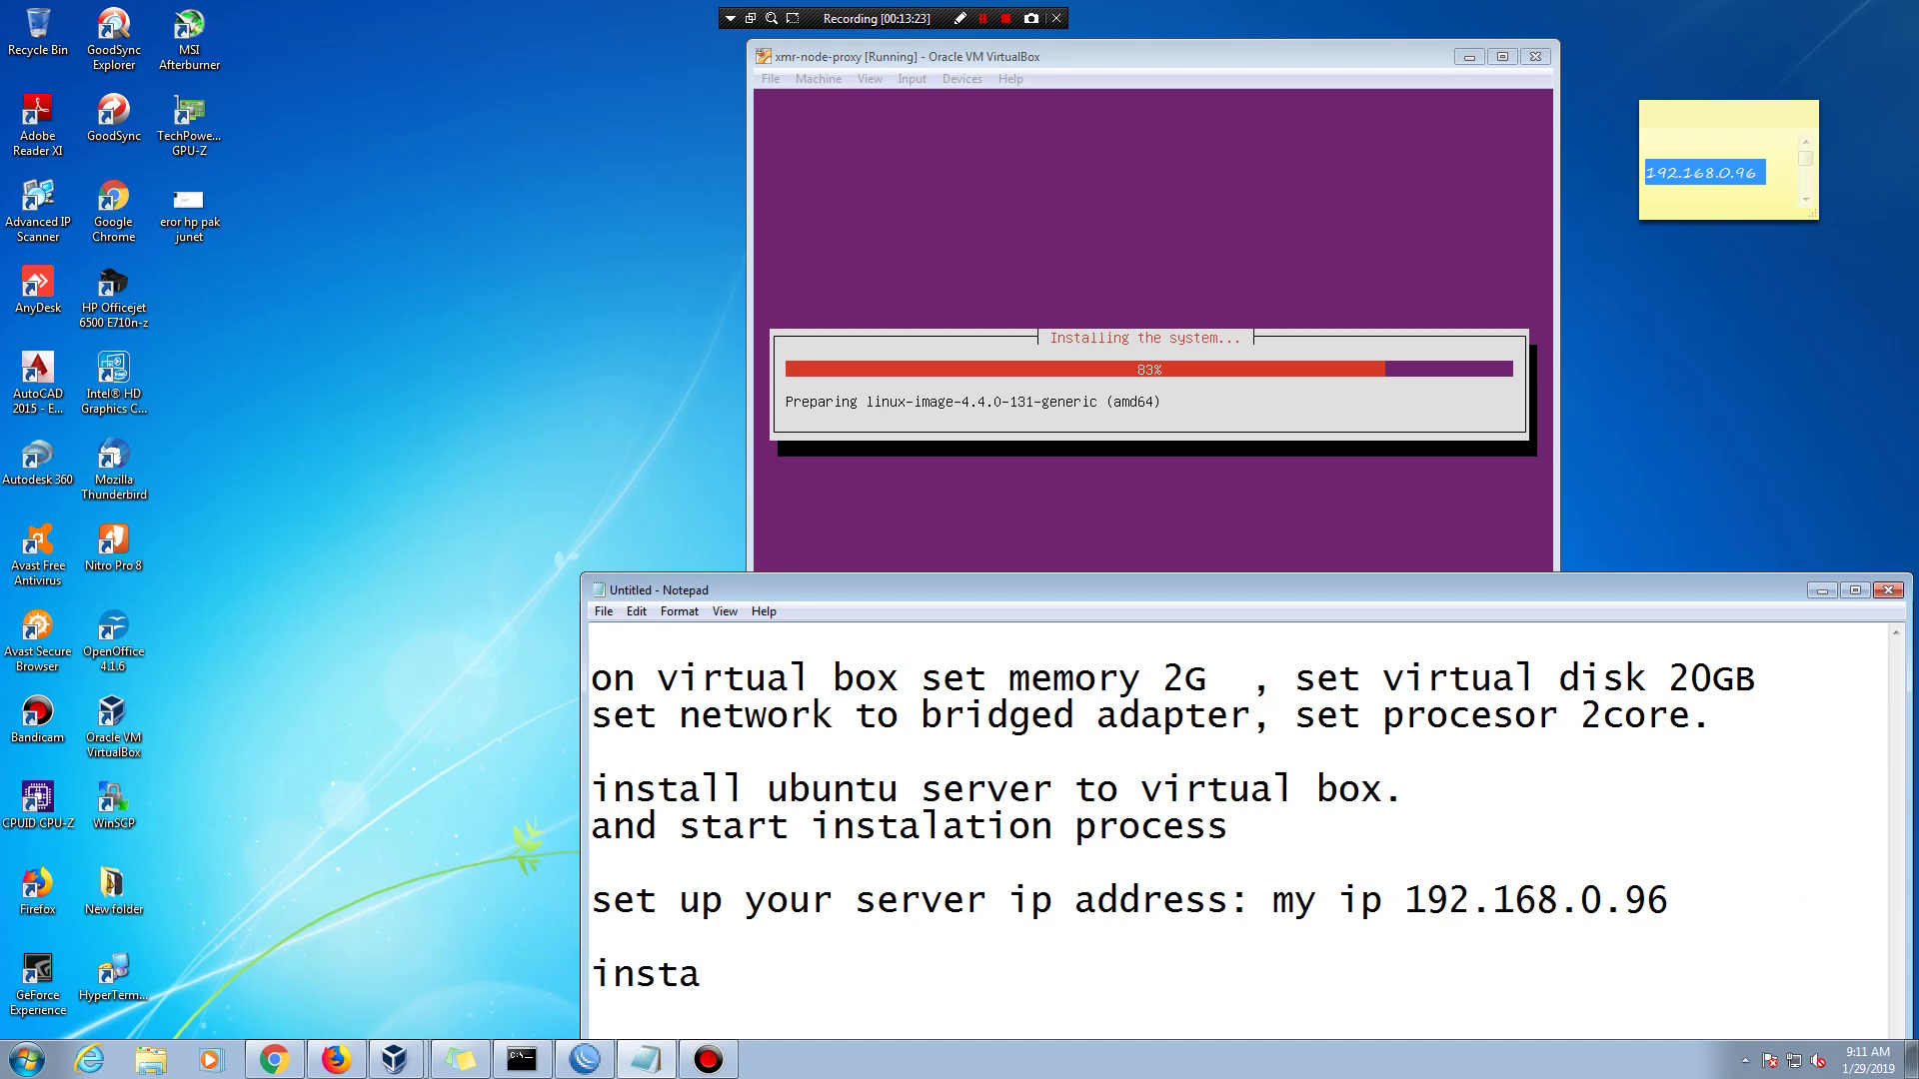
{"action": "type", "text": "ll"}
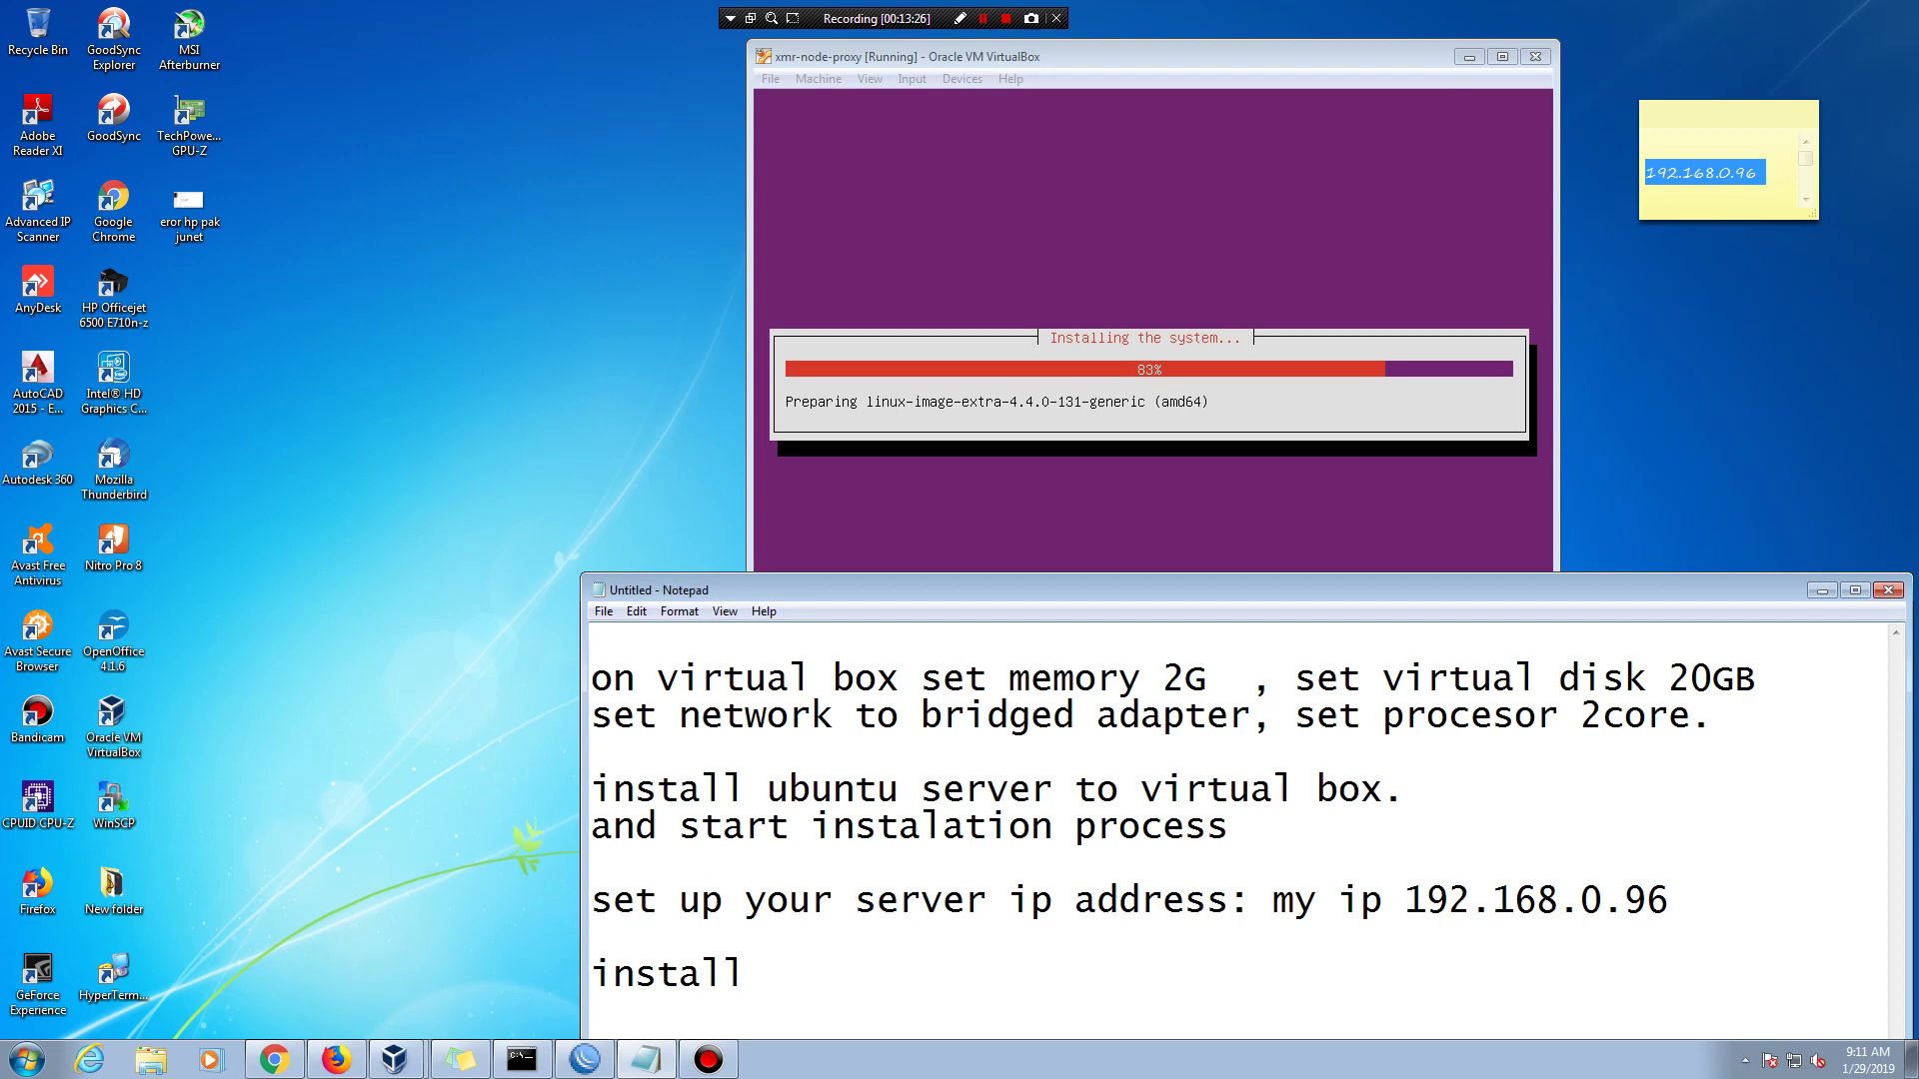
{"action": "type", "text": "a"}
{"action": "key", "text": "BackSpace"}
{"action": "type", "text": "ata"}
{"action": "key", "text": "BackSpace"}
{"action": "key", "text": "BackSpace"}
{"action": "key", "text": "BackSpace"}
{"action": "key", "text": "BackSpace"}
{"action": "key", "text": "BackSpace"}
{"action": "key", "text": "BackSpace"}
{"action": "key", "text": "BackSpace"}
{"action": "key", "text": "BackSpace"}
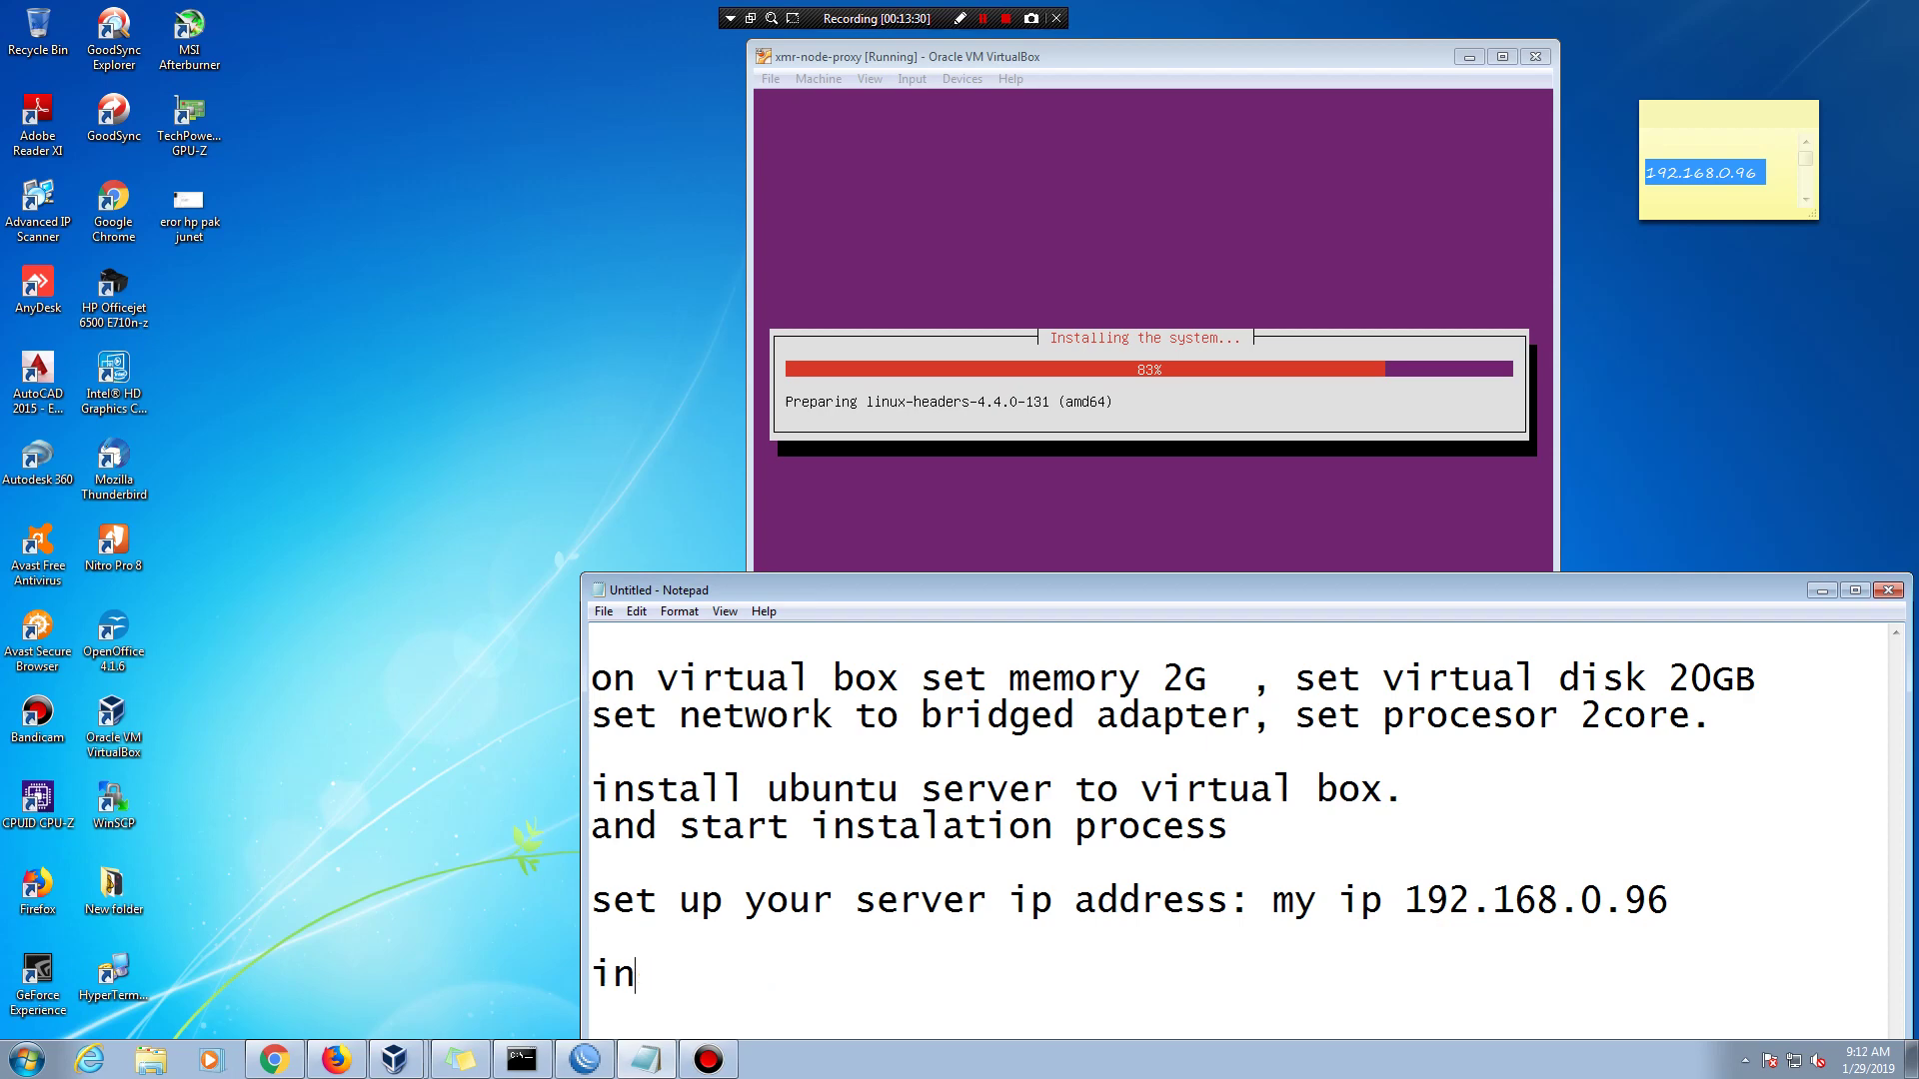
{"action": "key", "text": "BackSpace"}
{"action": "key", "text": "BackSpace"}
{"action": "type", "text": "alm"}
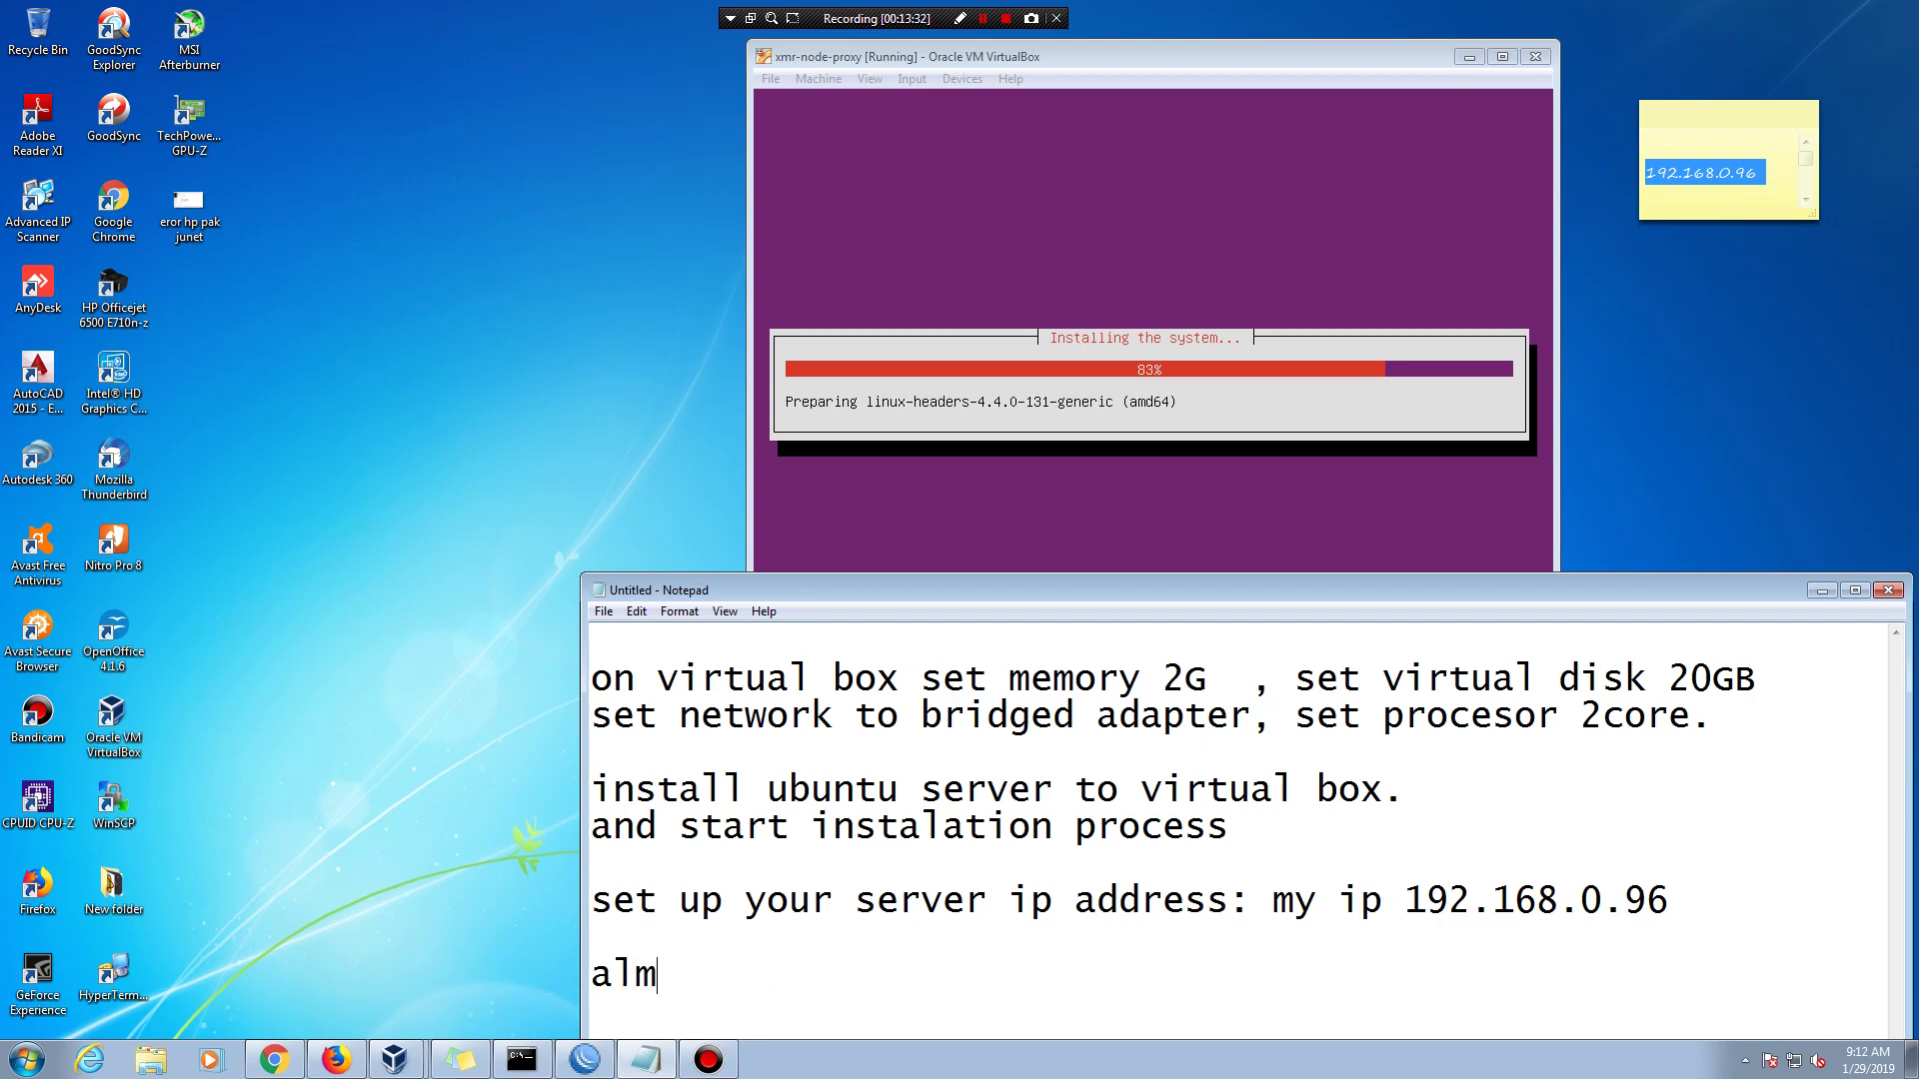
{"action": "type", "text": "ost d"}
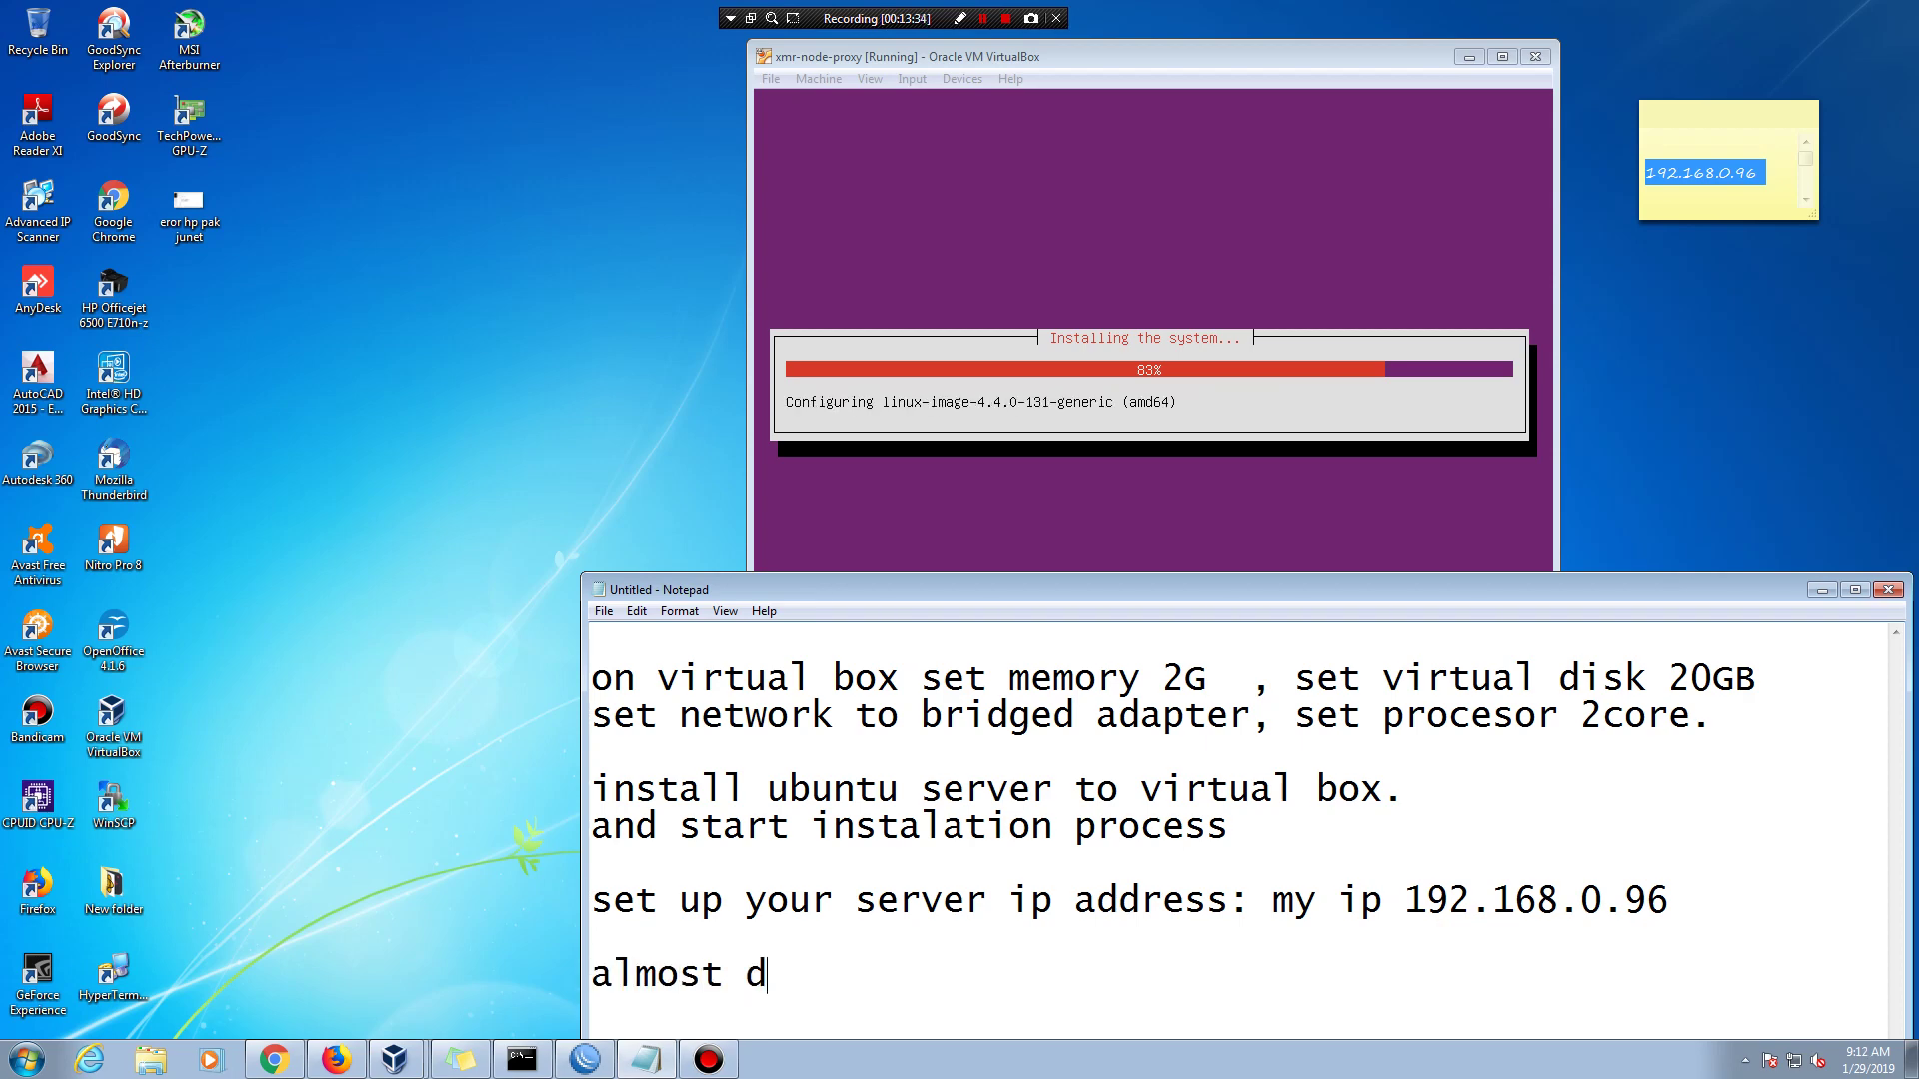
{"action": "type", "text": "one"}
{"action": "key", "text": "BackSpace"}
{"action": "type", "text": "ne, "}
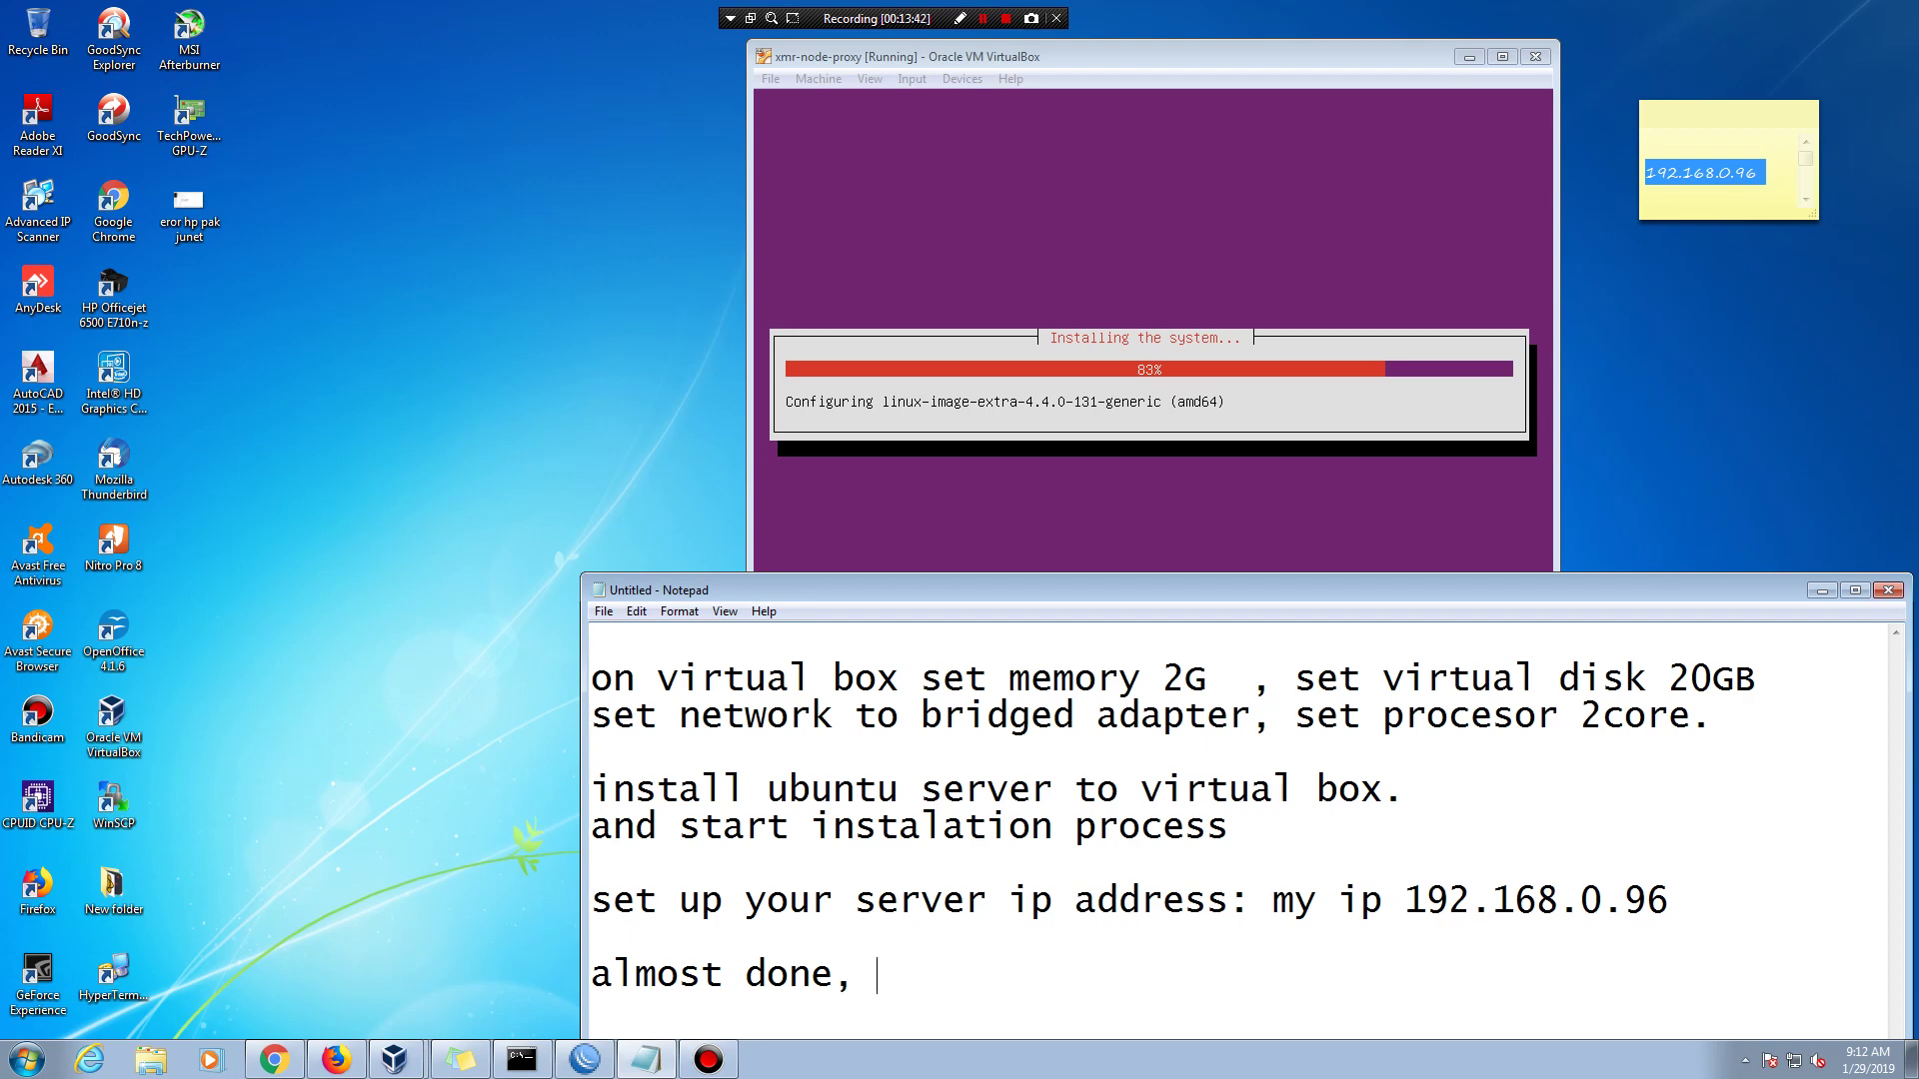
{"action": "type", "text": "server wil;l"}
{"action": "key", "text": "BackSpace"}
{"action": "key", "text": "BackSpace"}
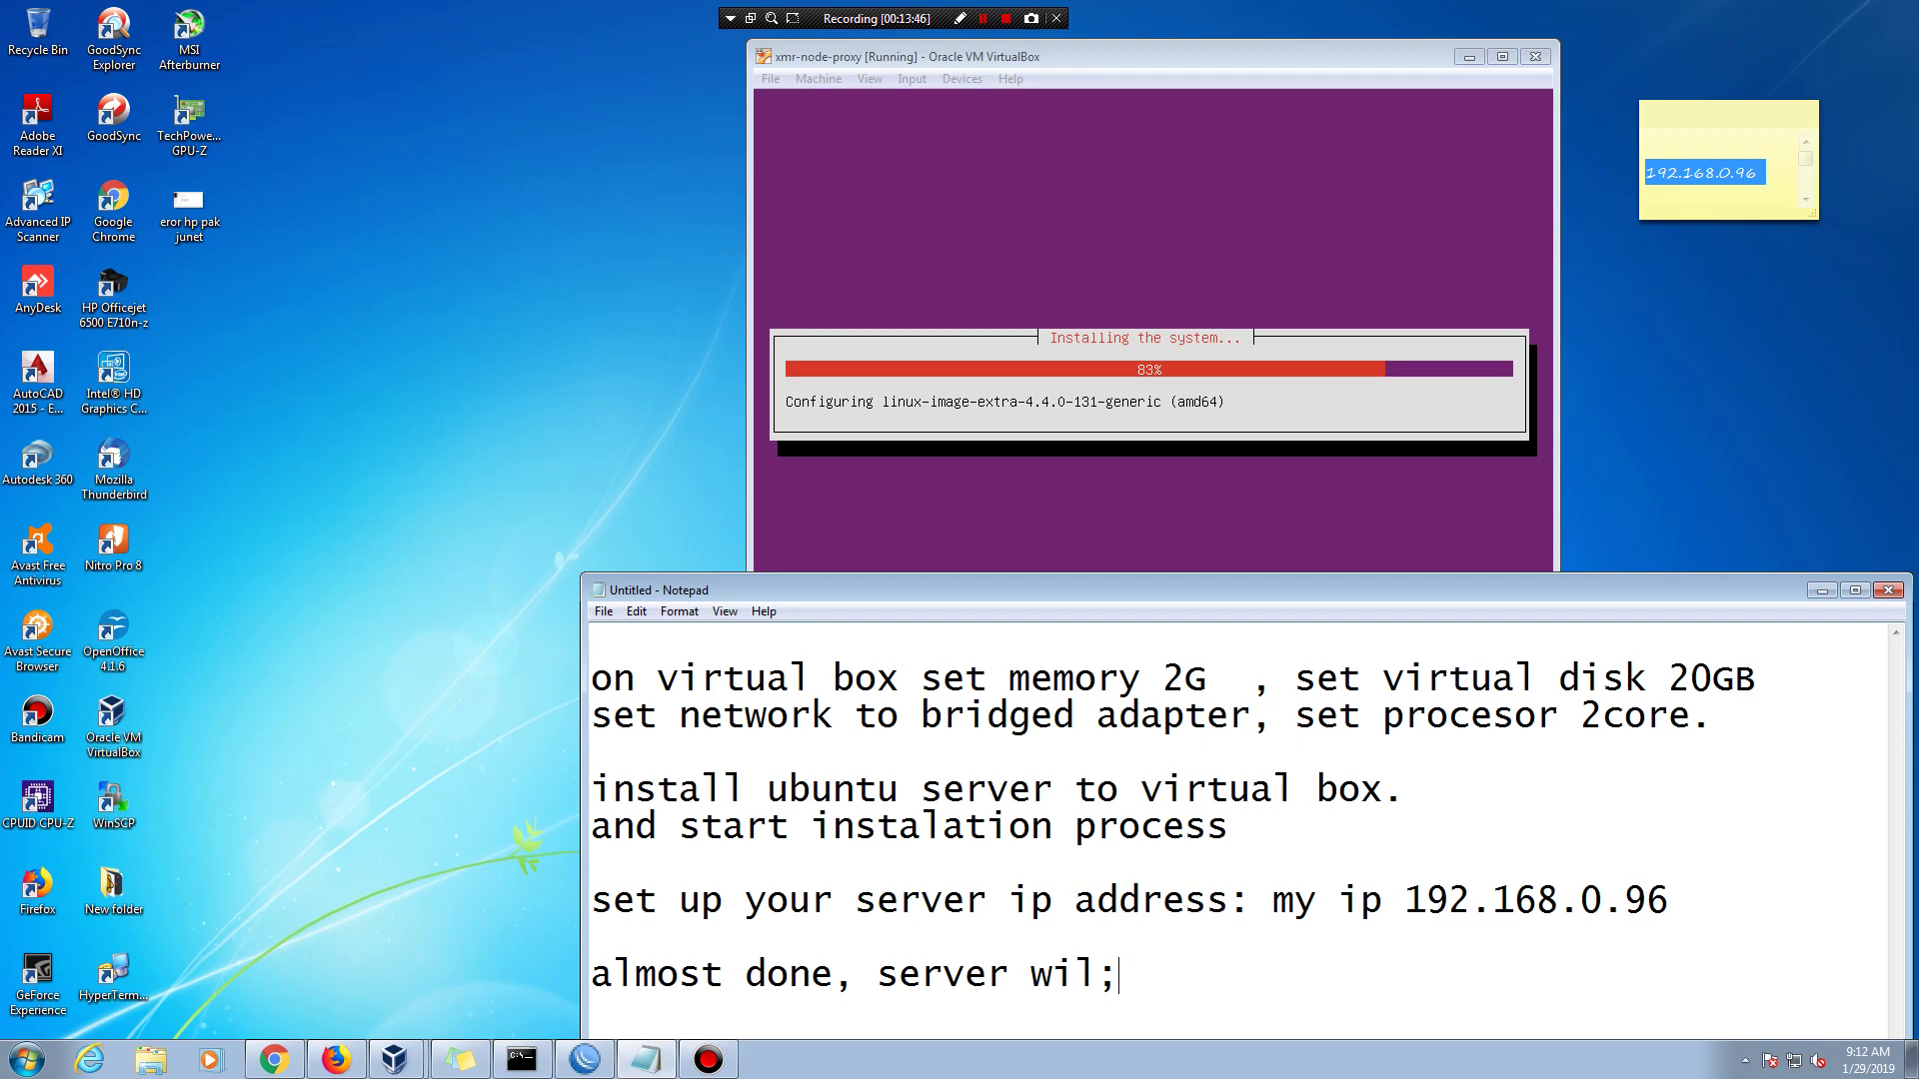
{"action": "type", "text": "l"}
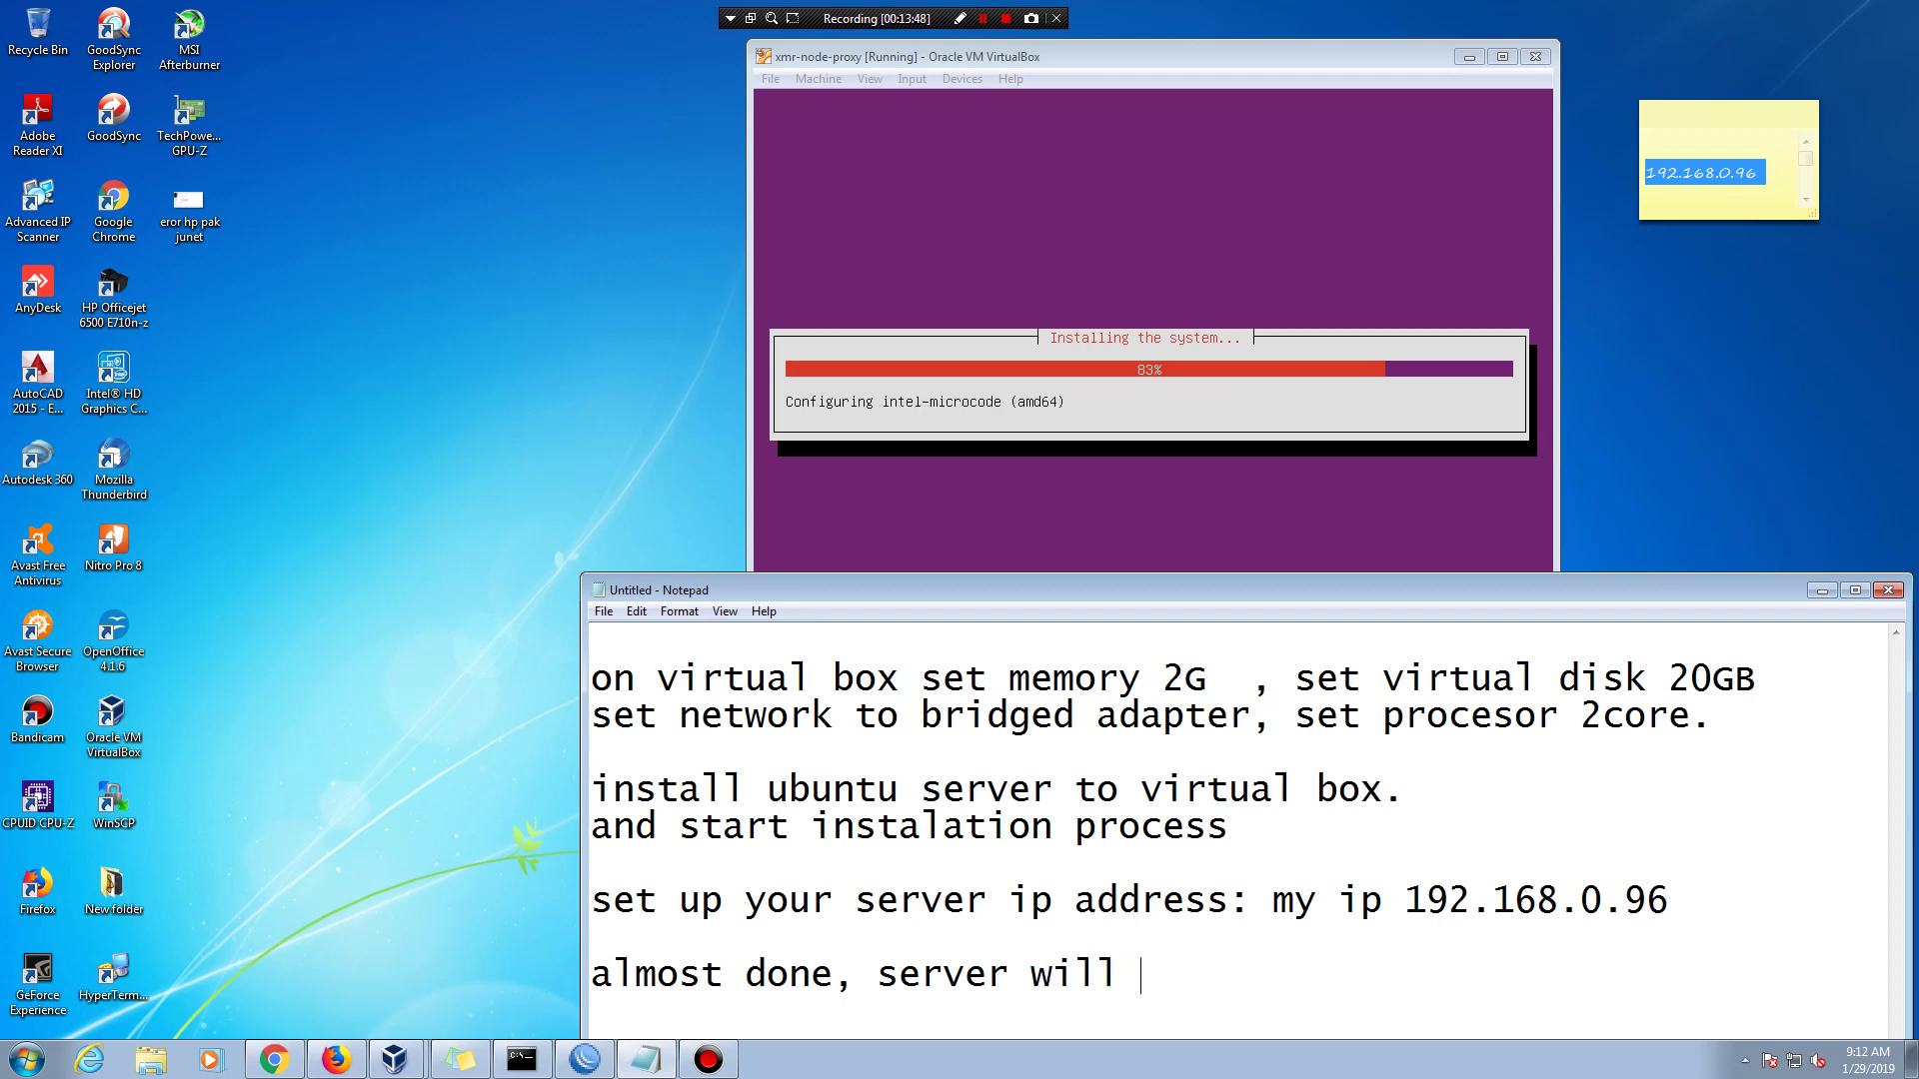
{"action": "type", "text": " resatr"}
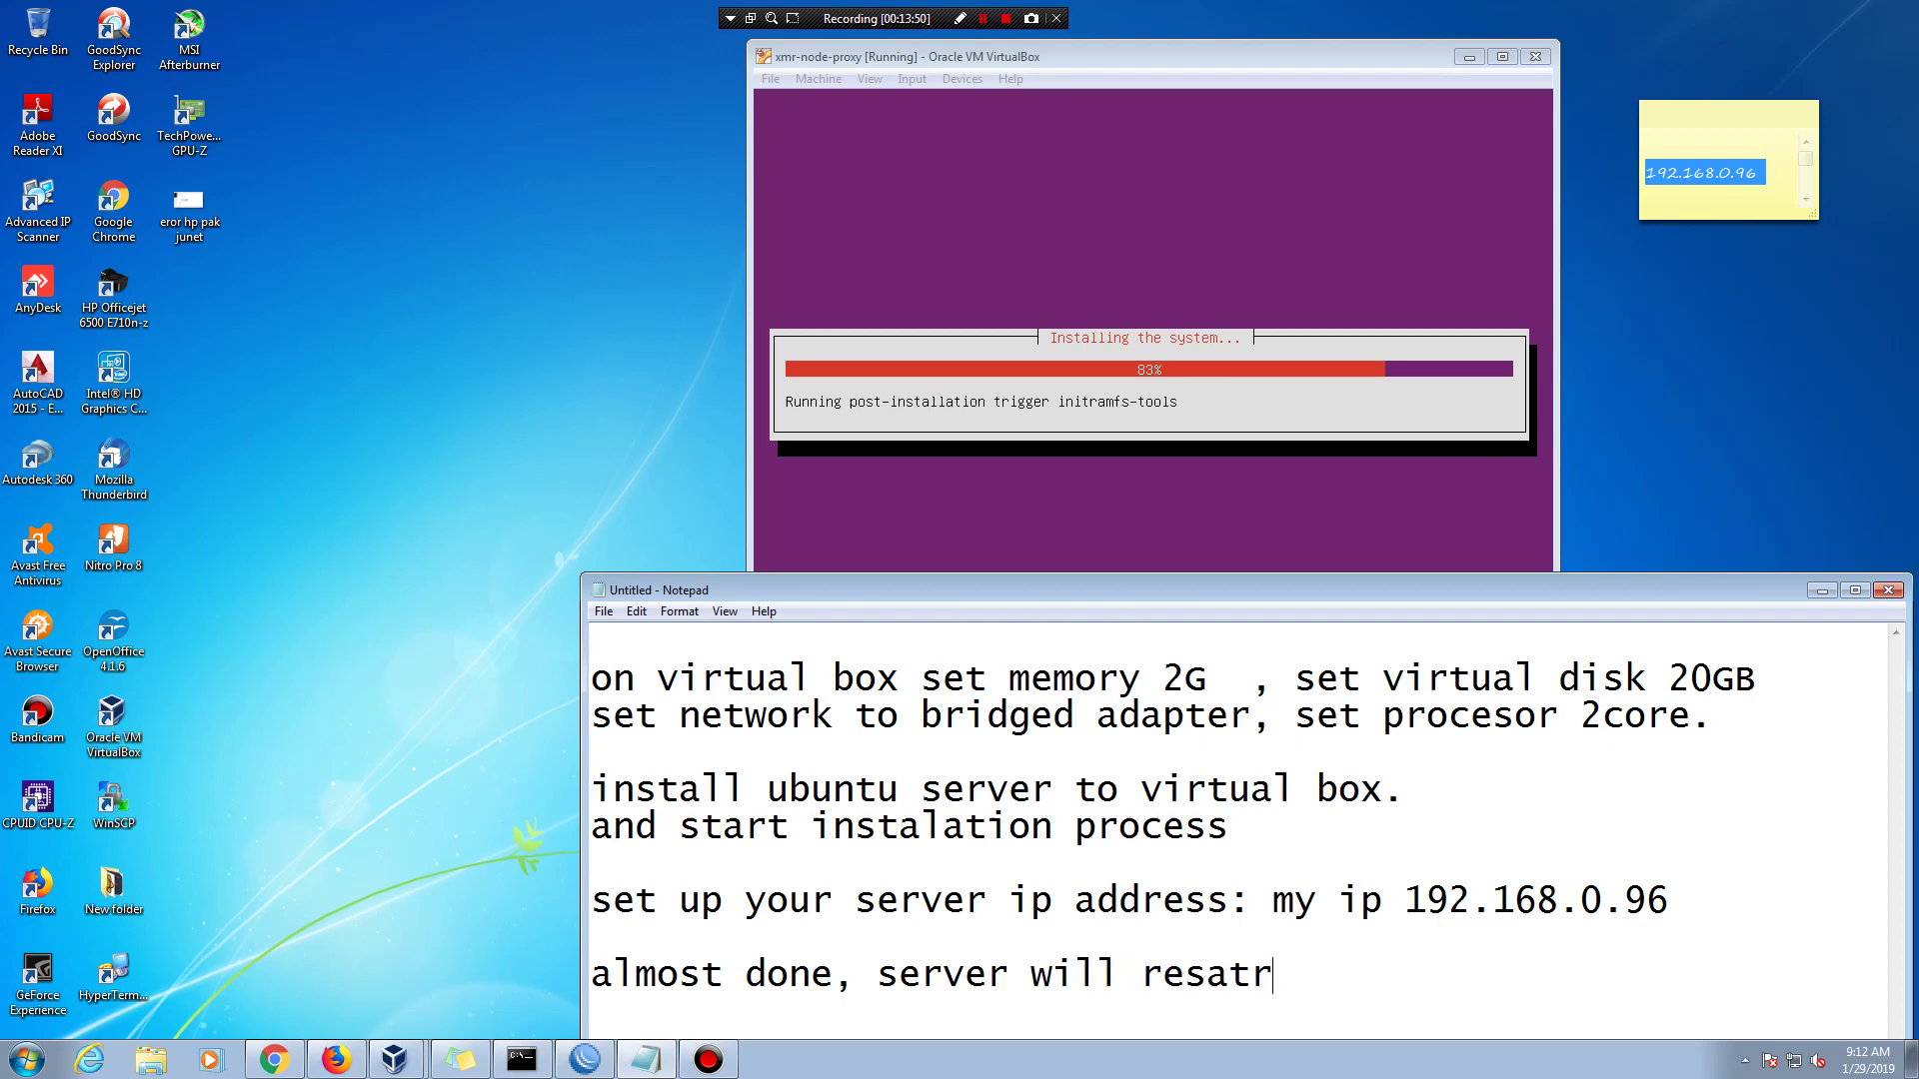
{"action": "key", "text": "BackSpace"}
{"action": "key", "text": "BackSpace"}
{"action": "key", "text": "BackSpace"}
{"action": "key", "text": "BackSpace"}
{"action": "type", "text": "start"}
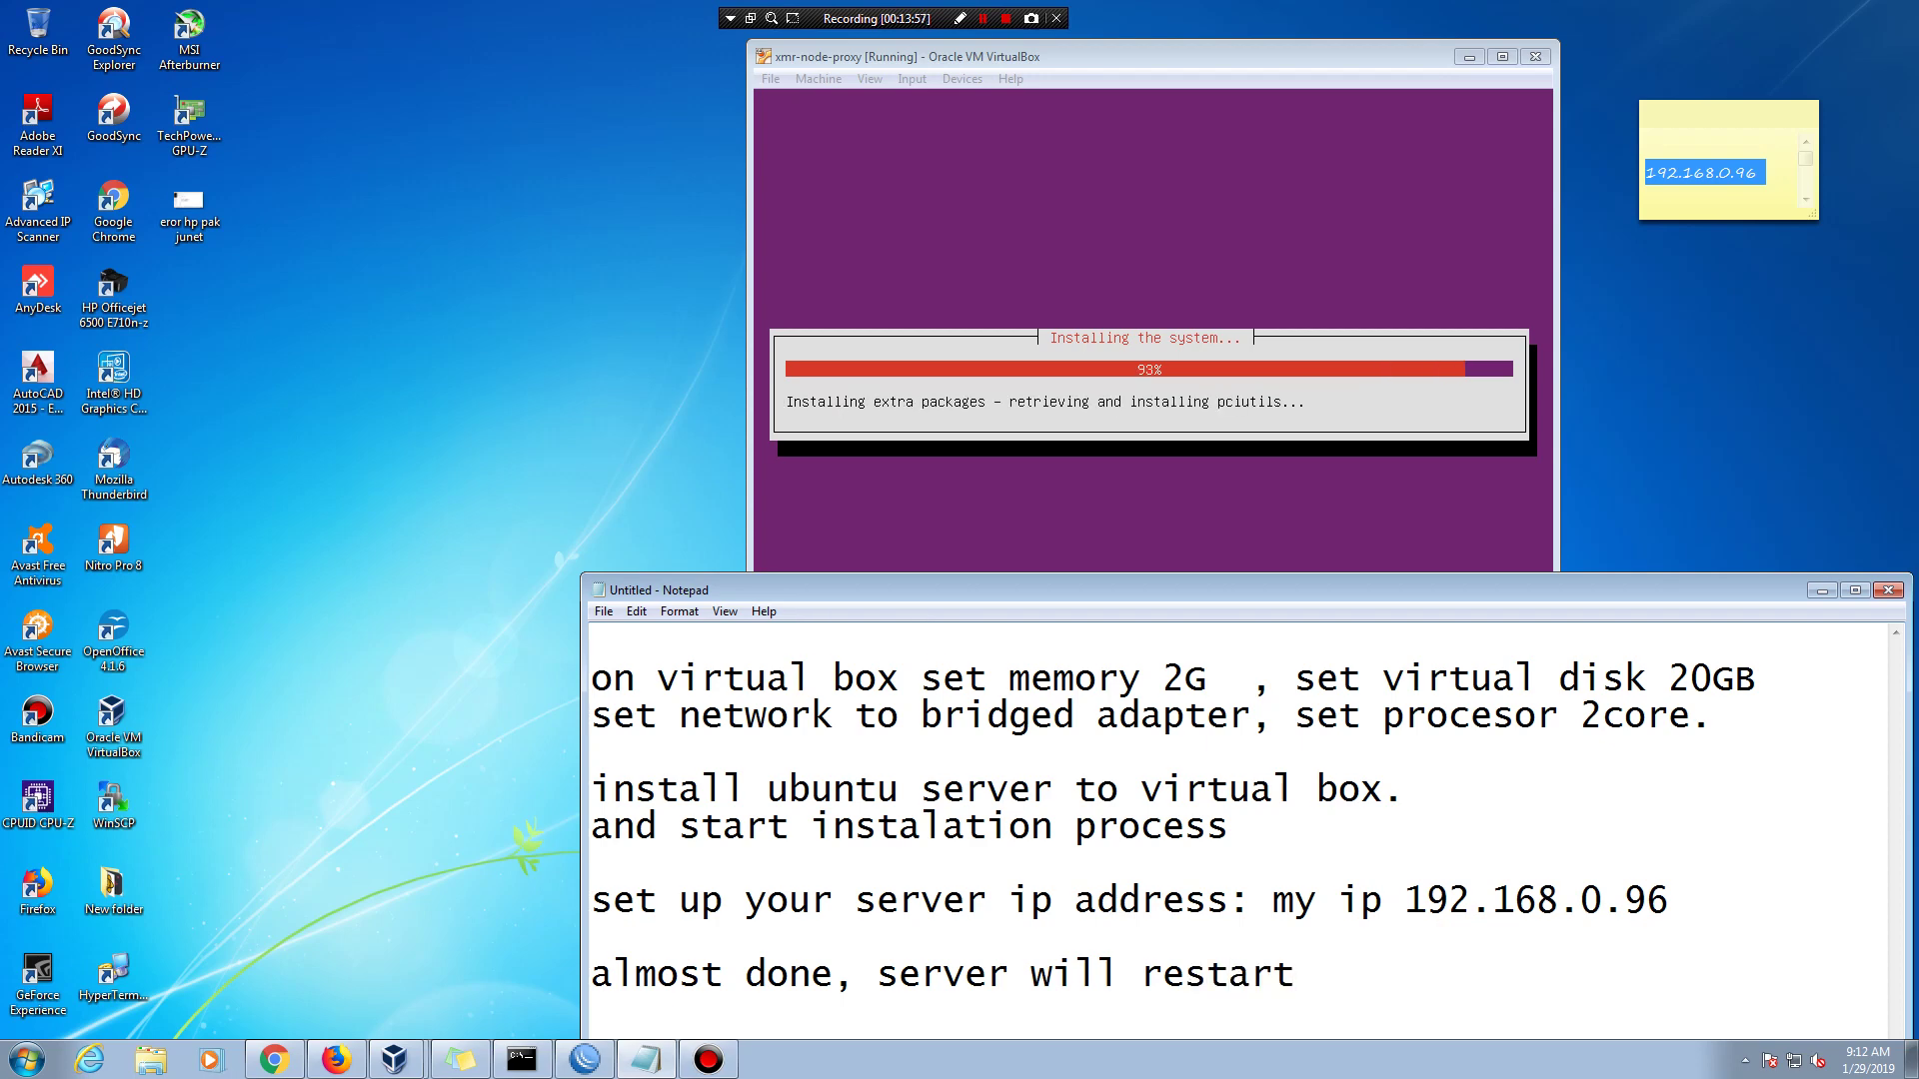
{"action": "key", "text": "alt+Tab"}
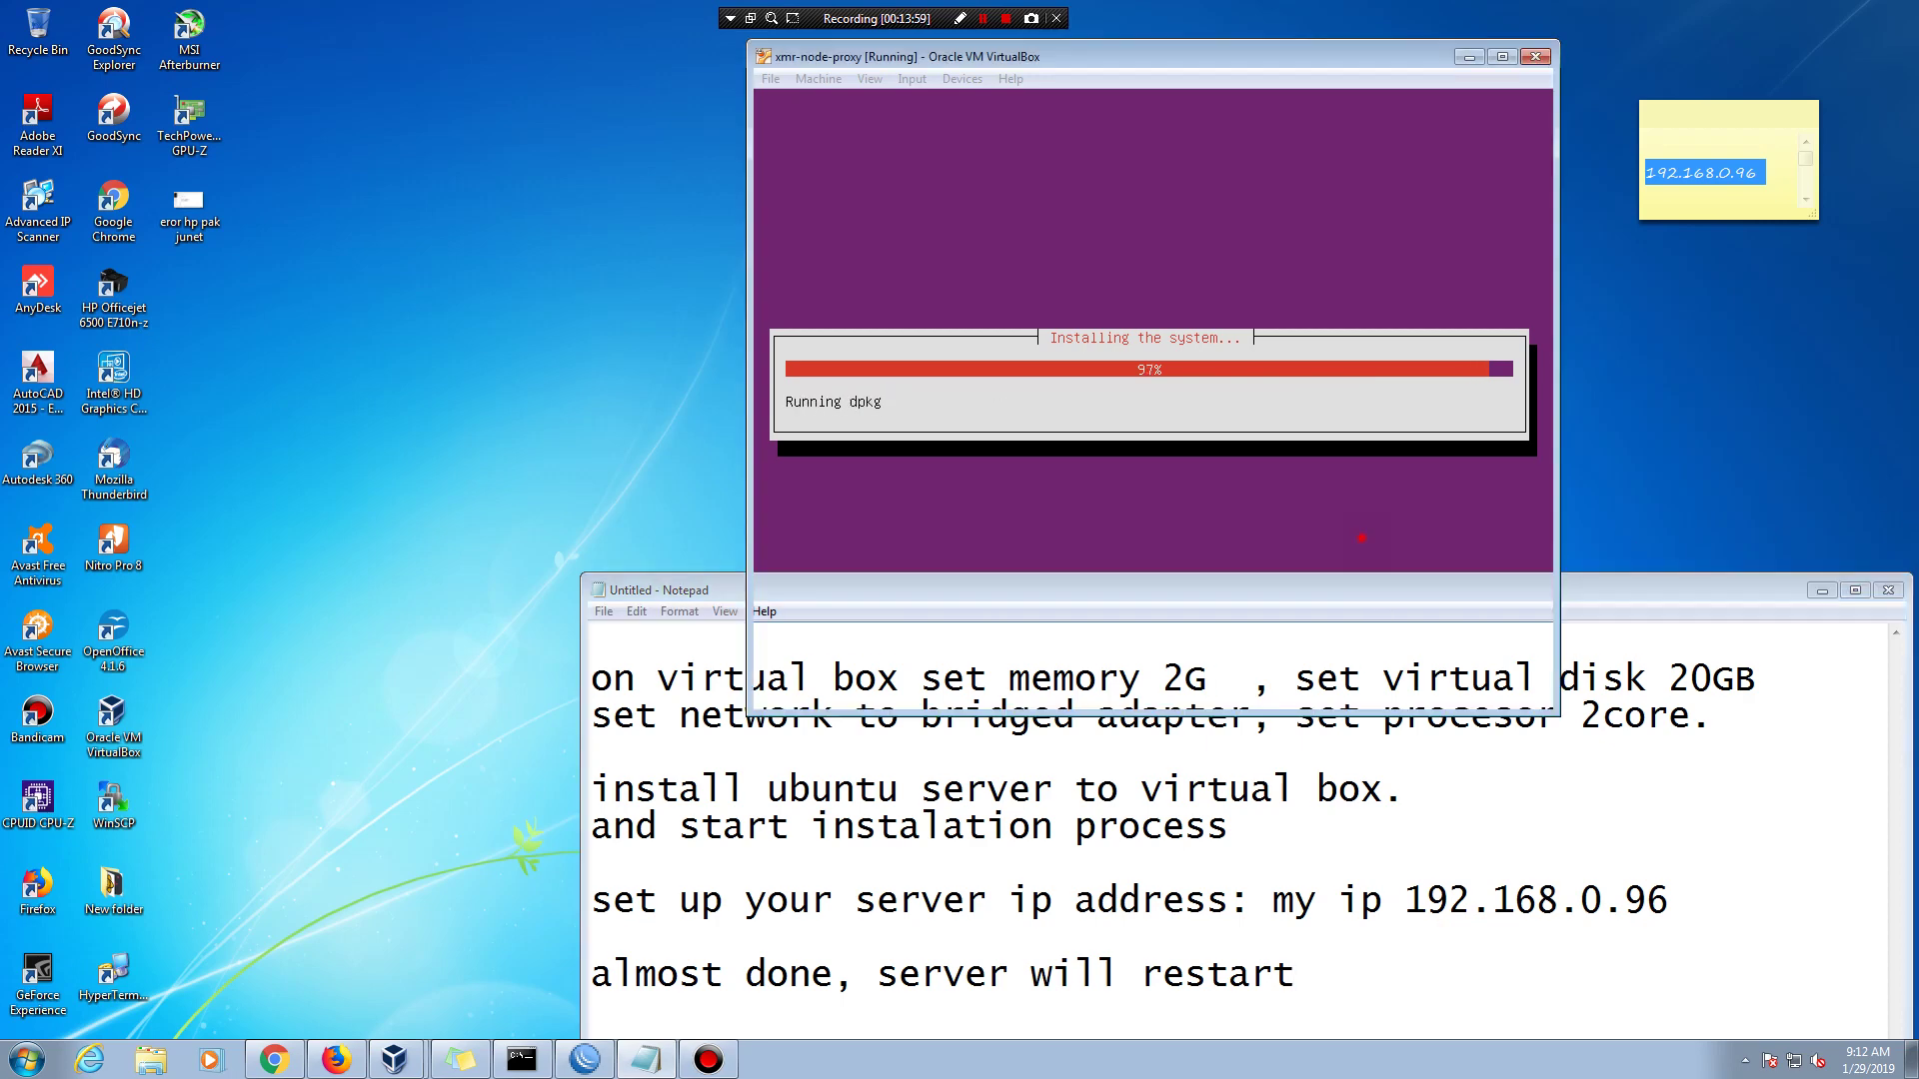
- Rearrange the Notepad and VM windows side by side, leaving the caret after 'restart'
{"action": "left_click_drag", "start_coordinate": [1592, 603], "coordinate": [1484, 482]}
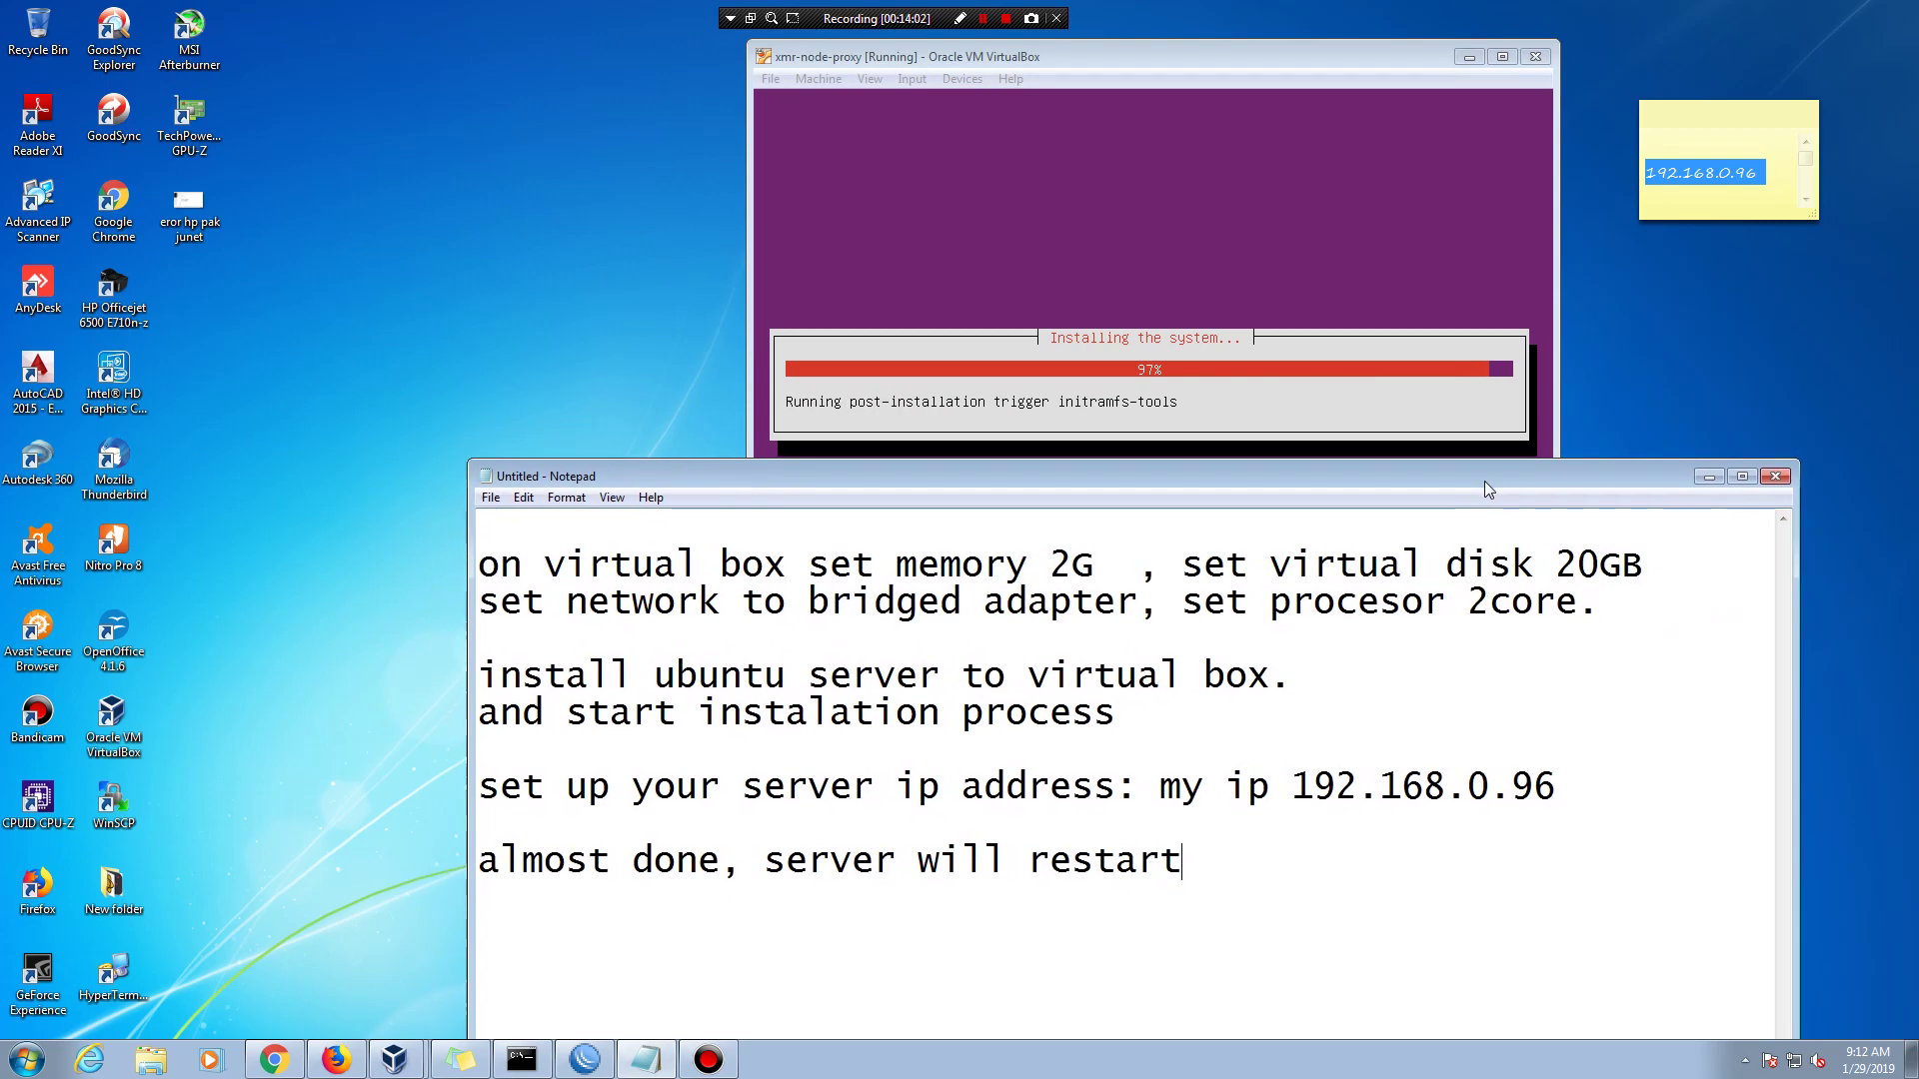
{"action": "left_click_drag", "start_coordinate": [776, 862], "coordinate": [1182, 861]}
{"action": "left_click", "coordinate": [817, 908]}
{"action": "left_click_drag", "start_coordinate": [770, 857], "coordinate": [1183, 859]}
{"action": "left_click", "coordinate": [1239, 859]}
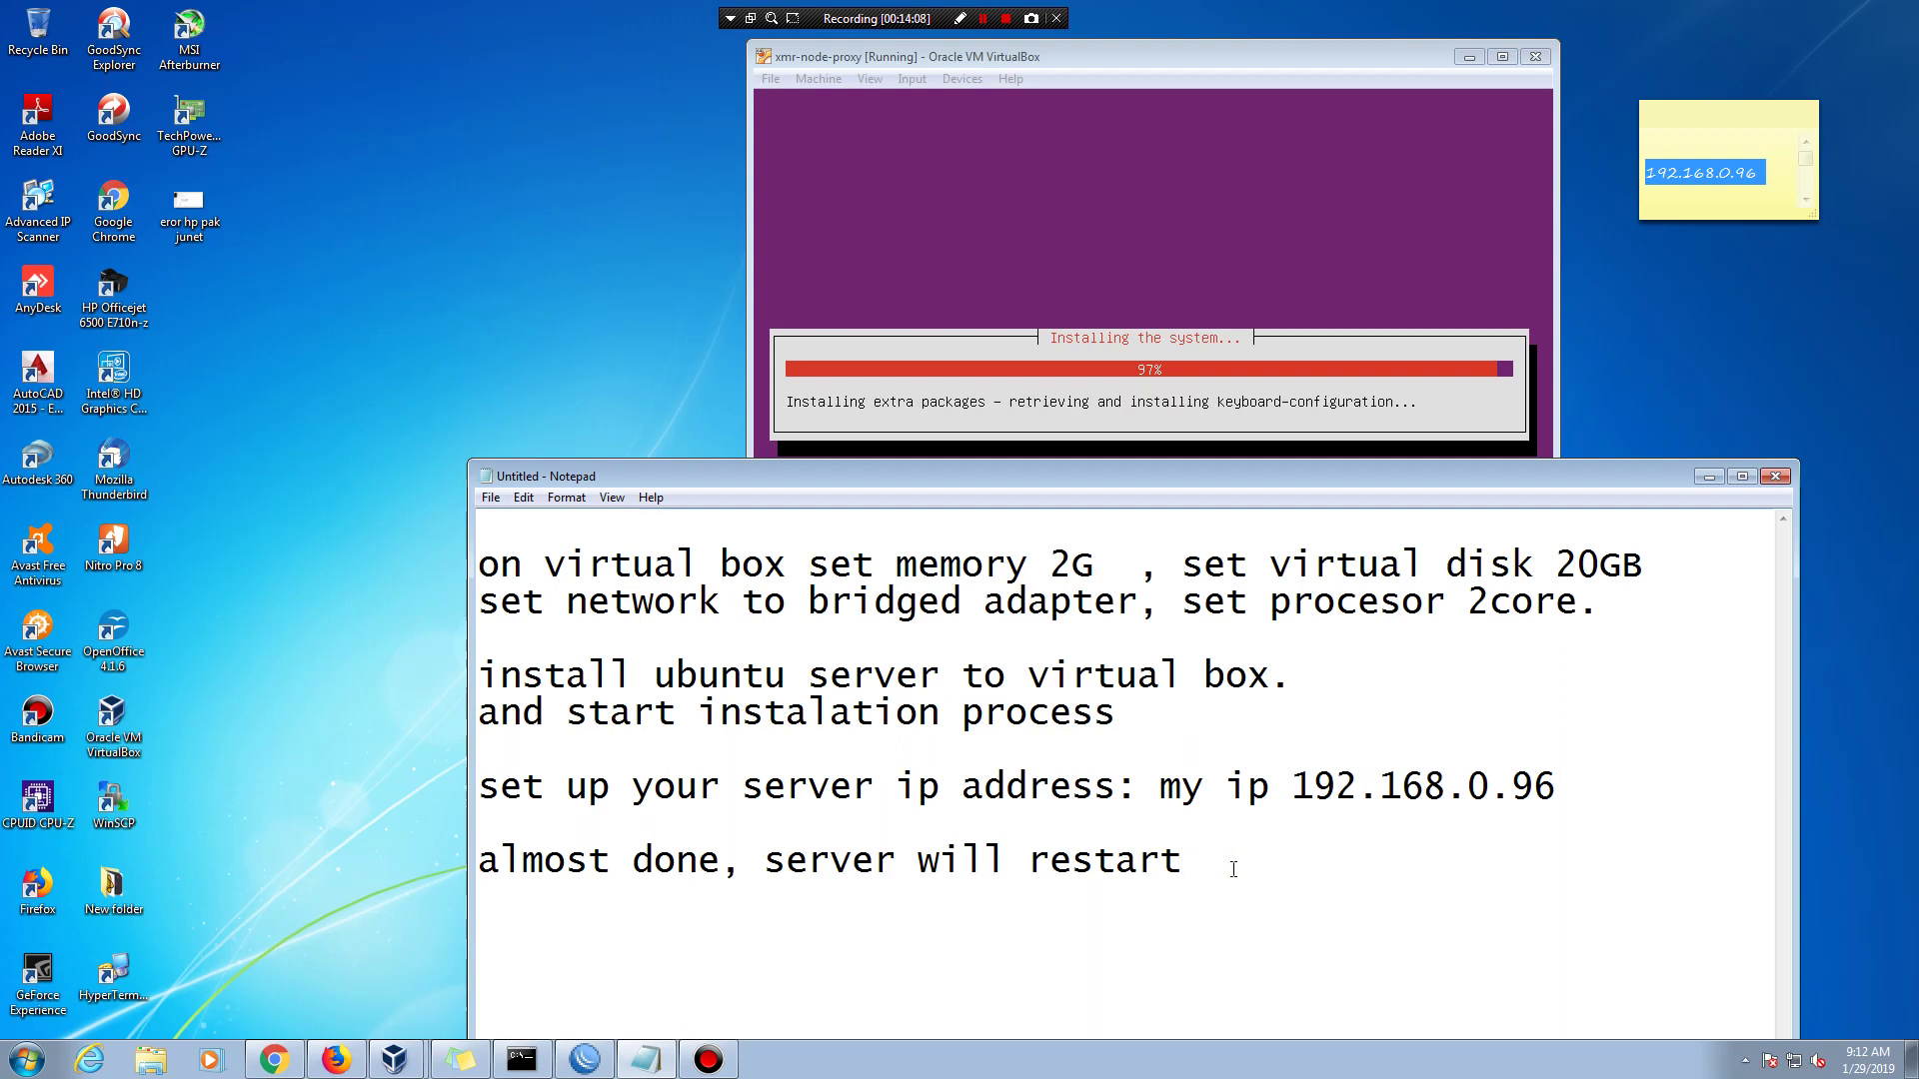
{"action": "left_click_drag", "start_coordinate": [1291, 470], "coordinate": [1371, 746]}
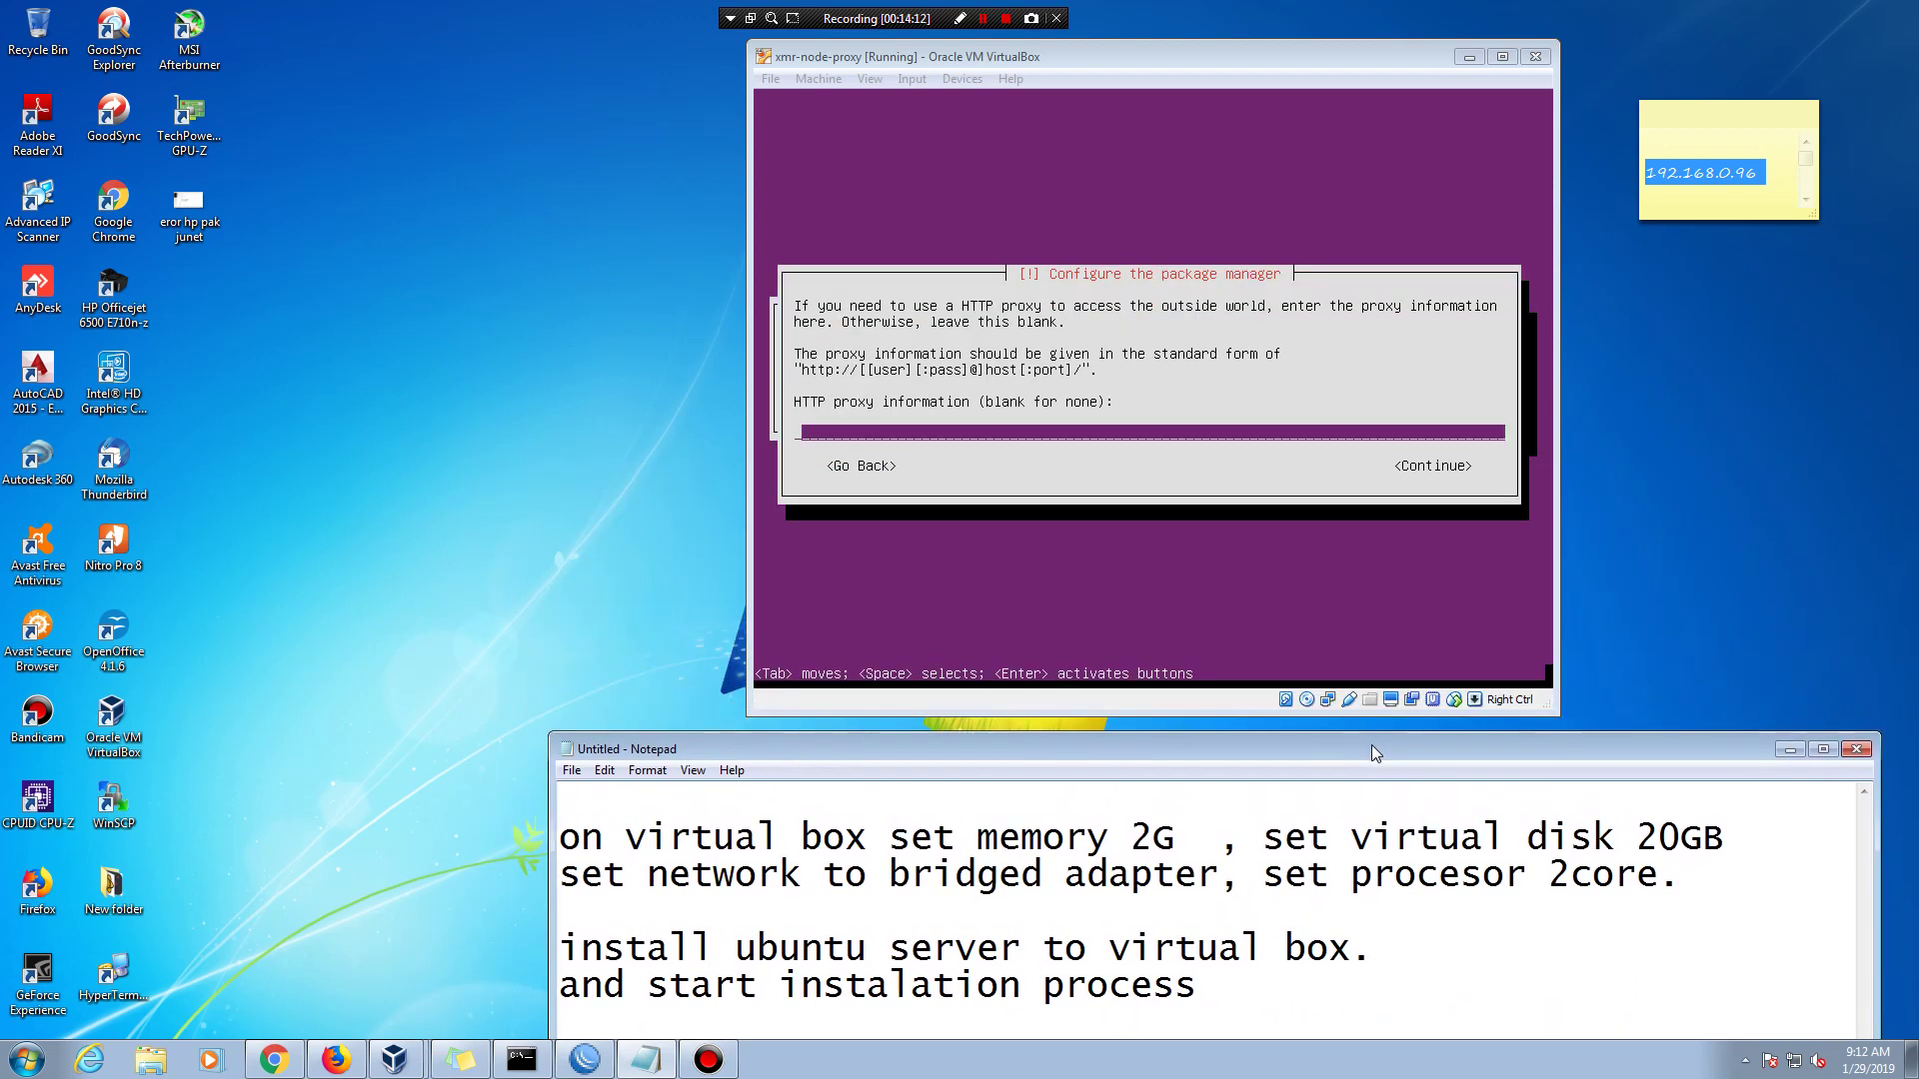
{"action": "left_click_drag", "start_coordinate": [1151, 56], "coordinate": [940, 55]}
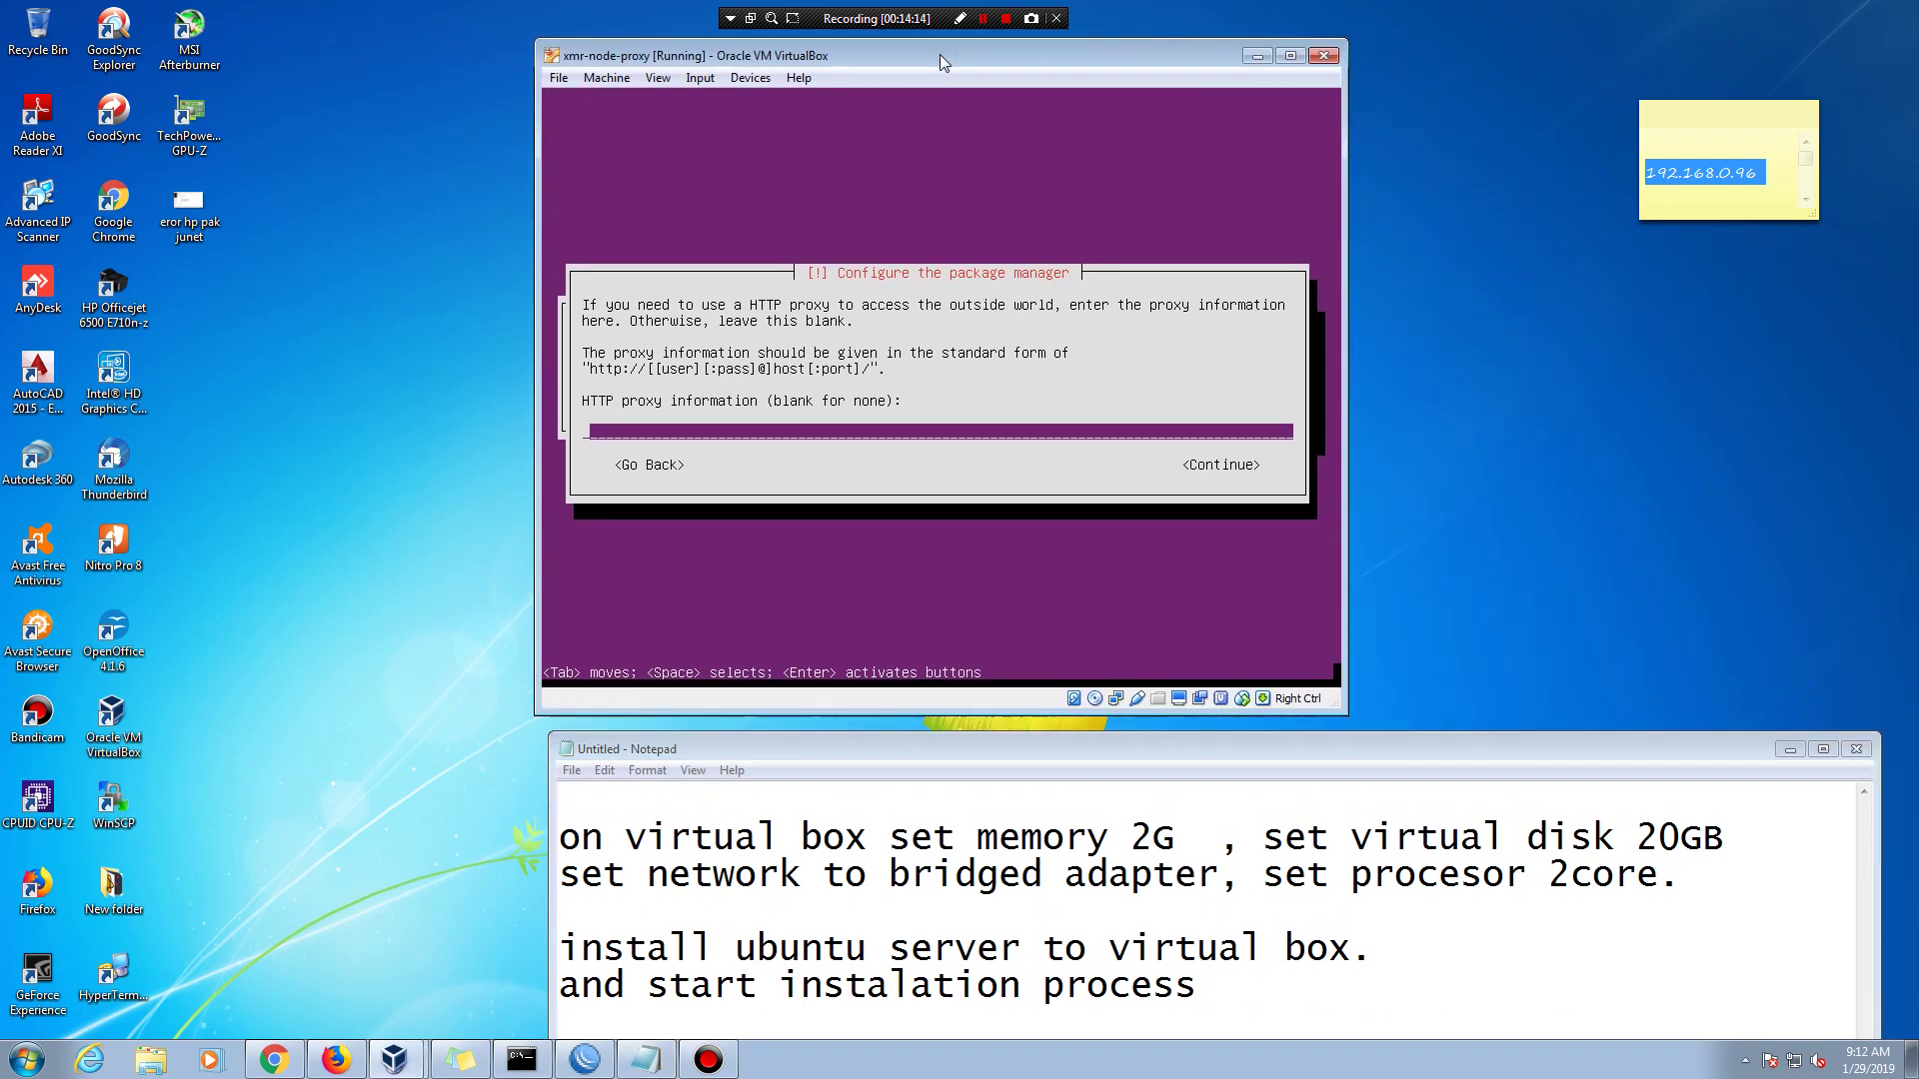
{"action": "left_click_drag", "start_coordinate": [1463, 749], "coordinate": [1325, 560]}
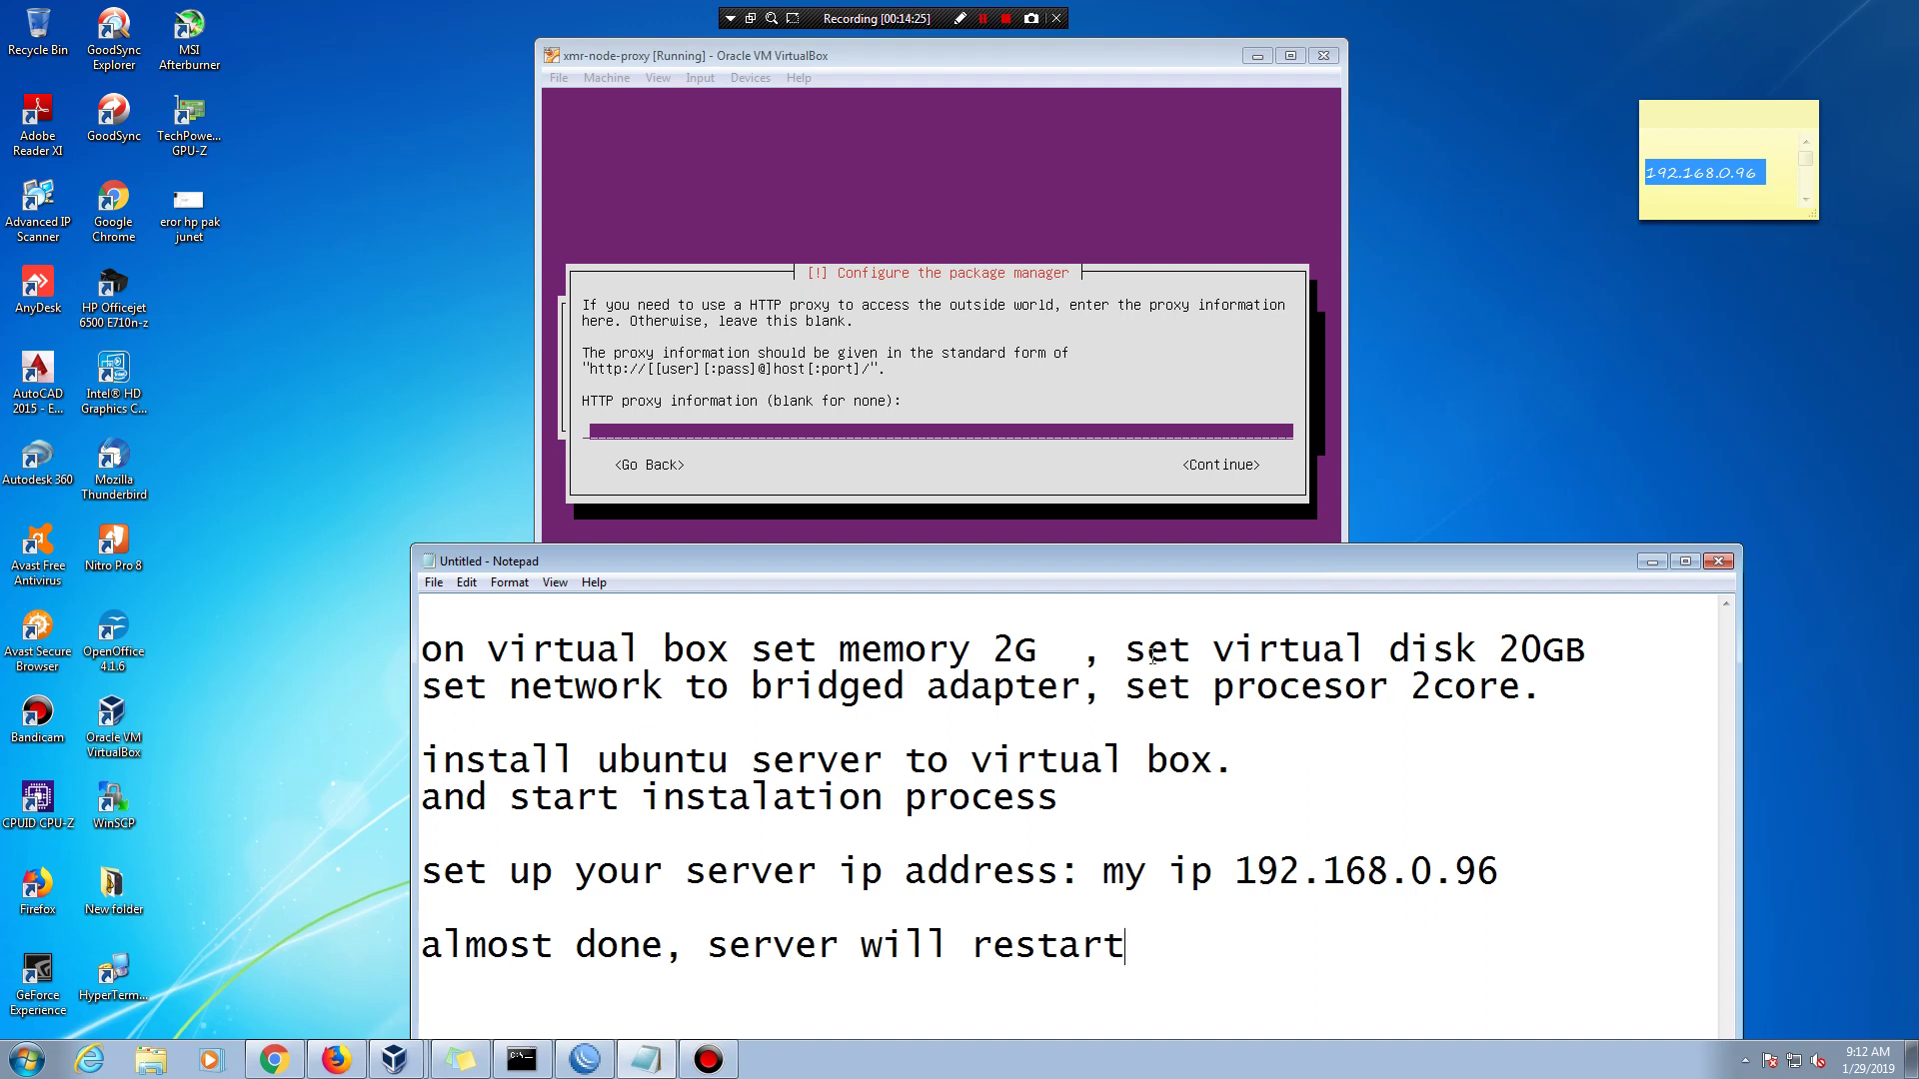
- Leave the HTTP proxy field blank and continue in the installer
{"action": "left_click", "coordinate": [1118, 56]}
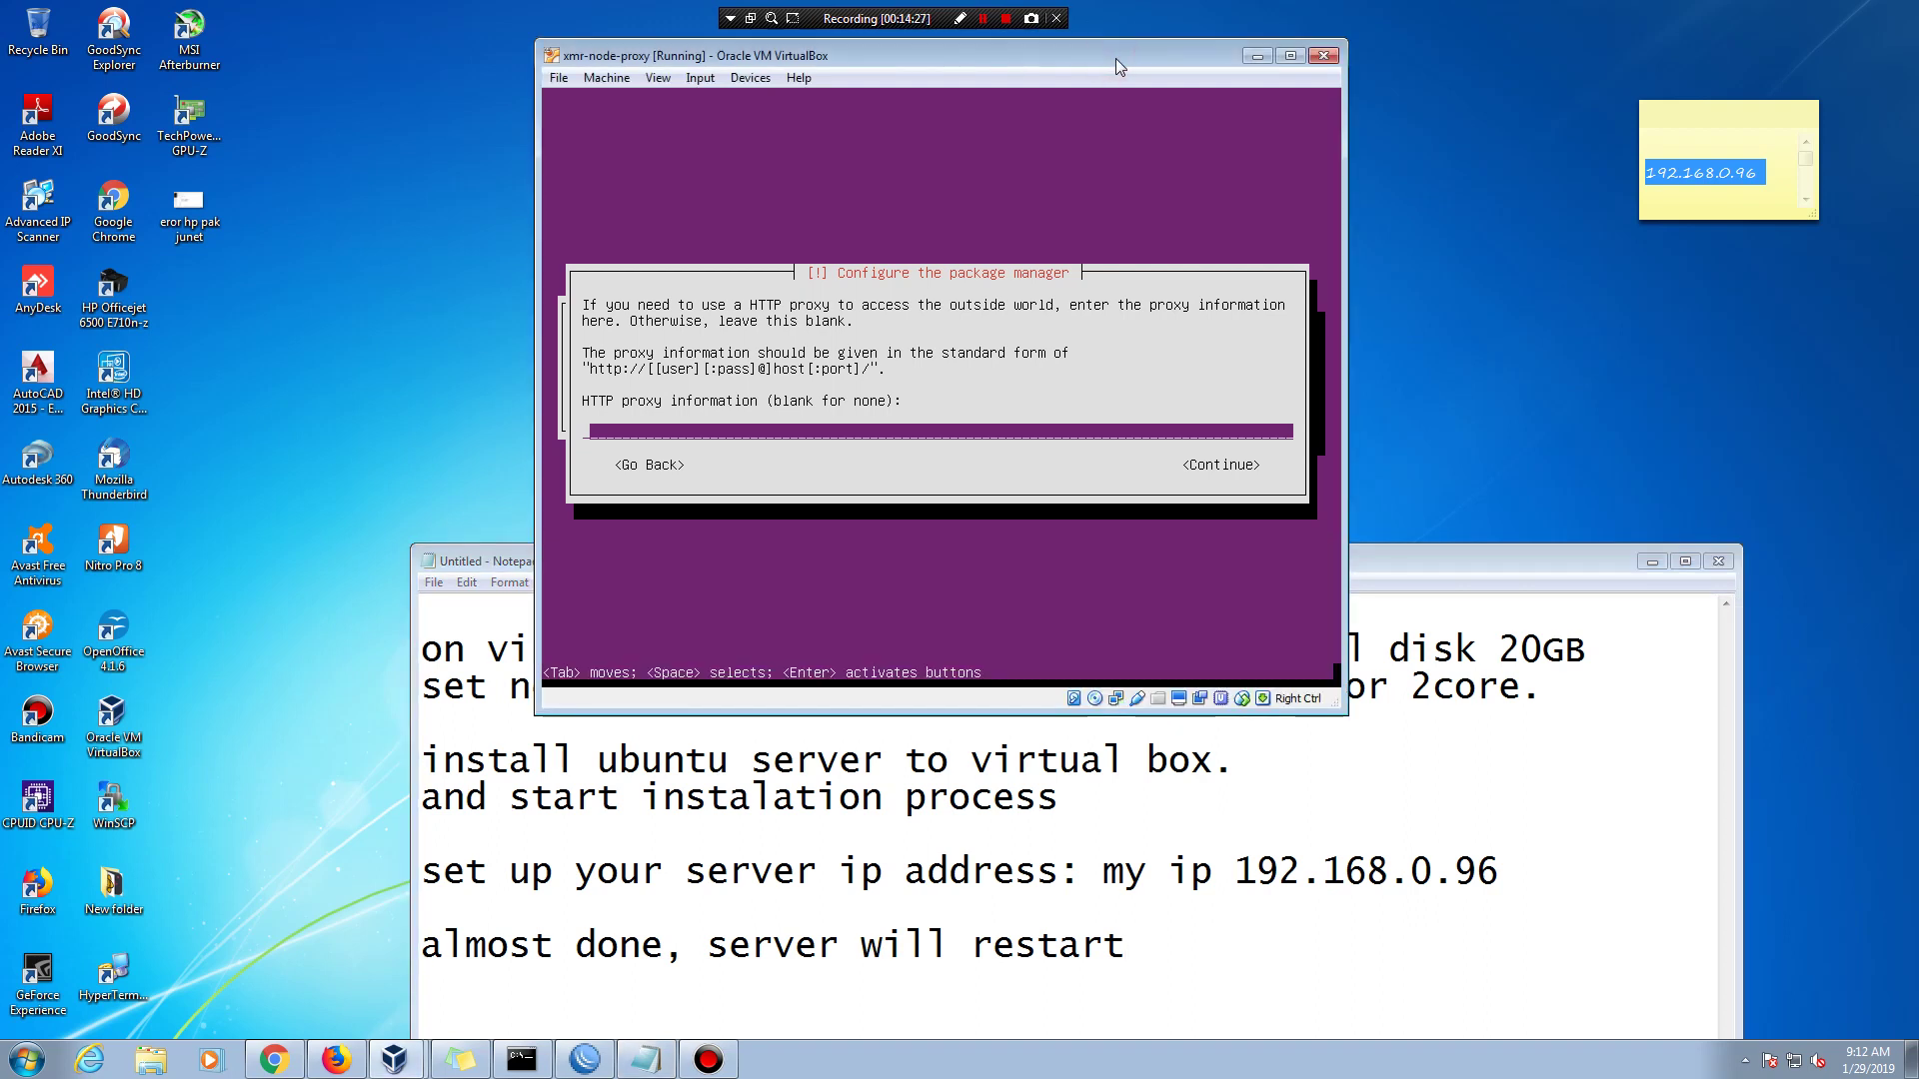
{"action": "key", "text": "Tab"}
{"action": "key", "text": "Return"}
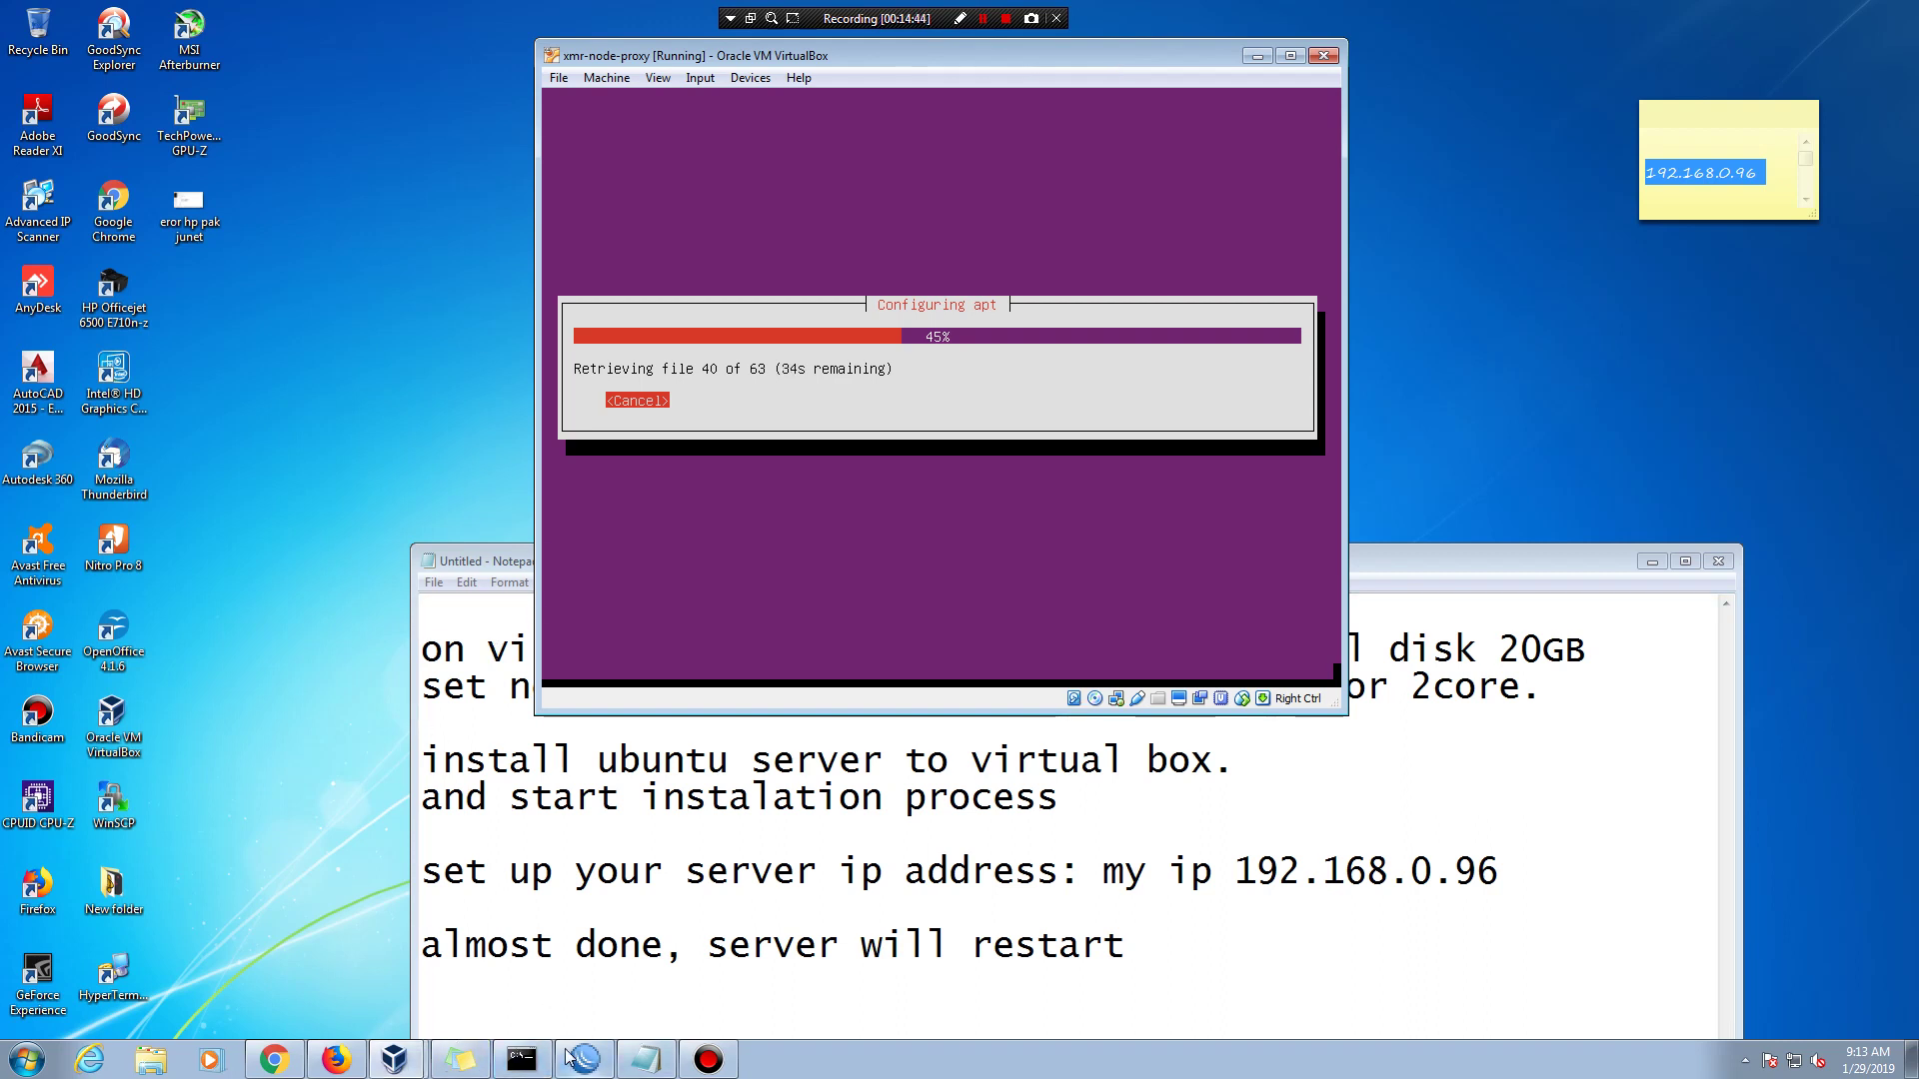
- Bring Oracle VM VirtualBox Manager to the front from the VirtualBox taskbar list
{"action": "left_click", "coordinate": [400, 1067]}
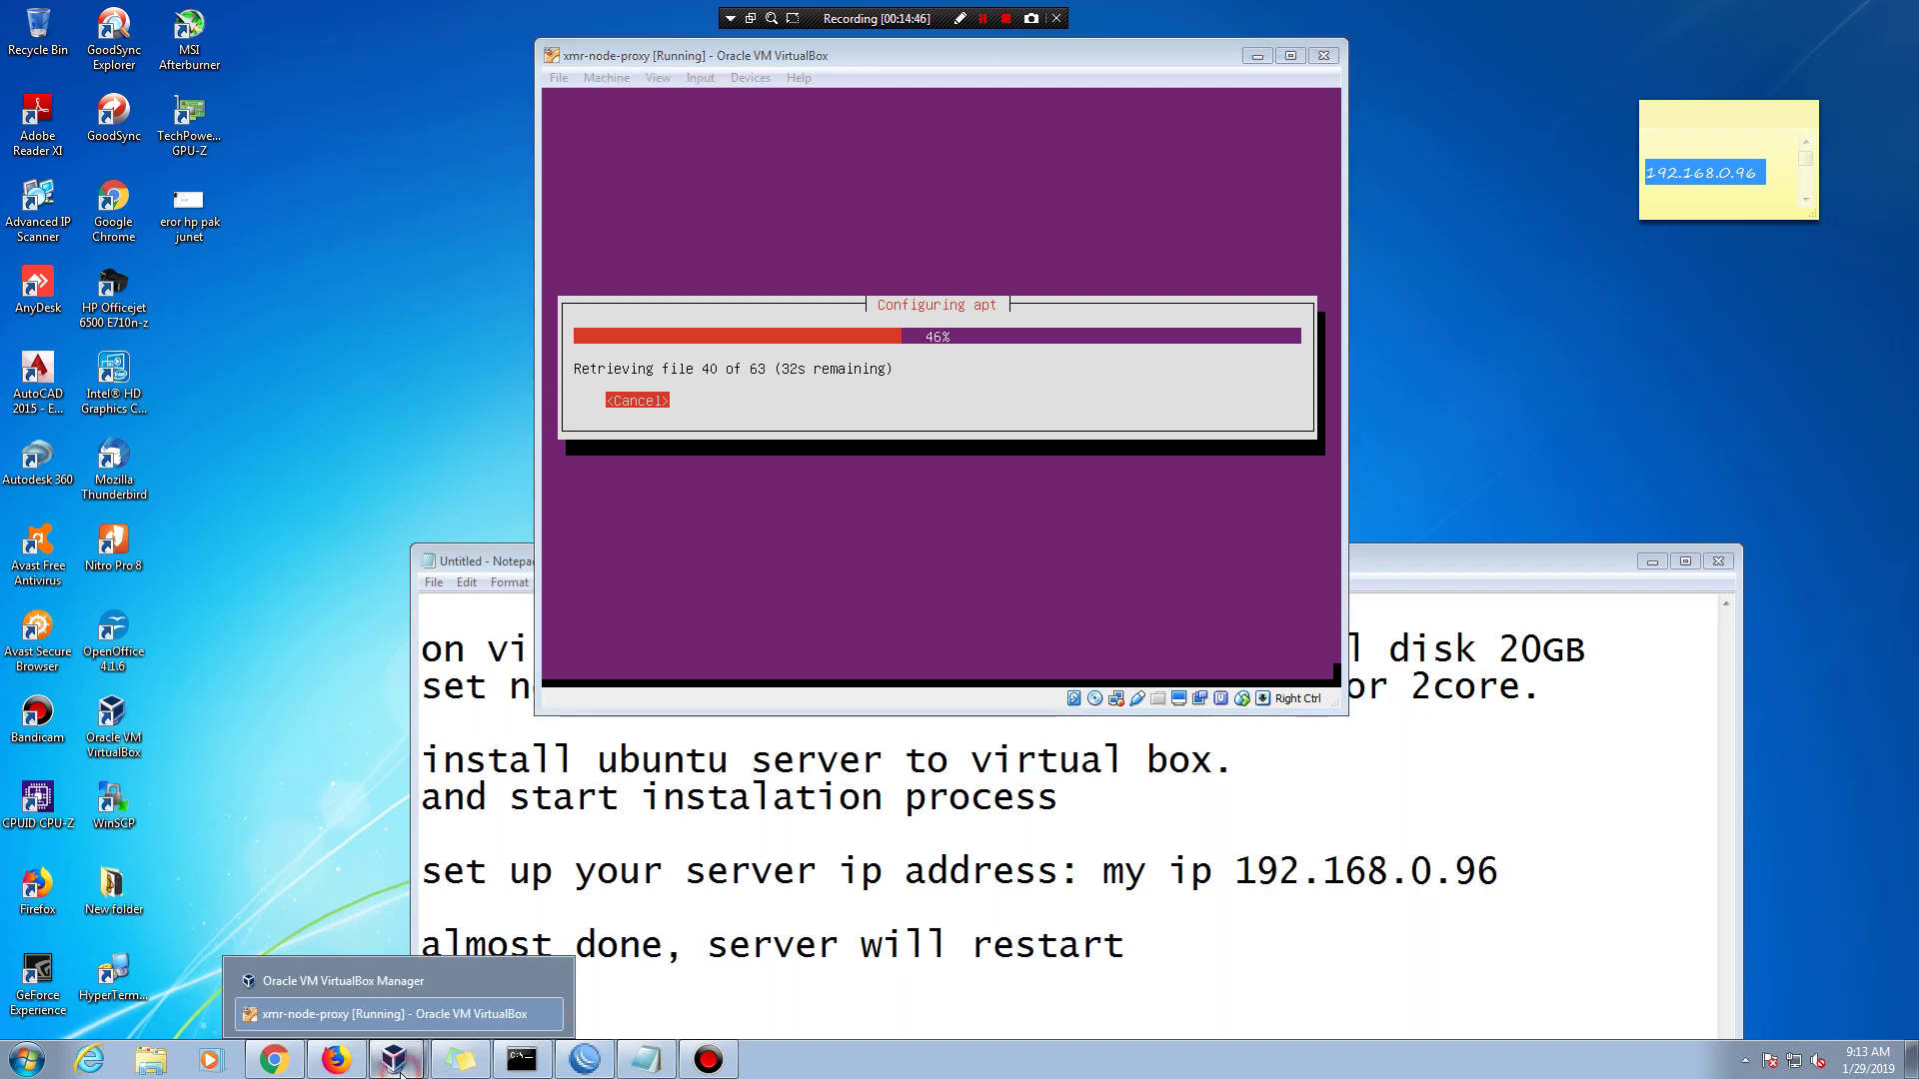
{"action": "left_click", "coordinate": [396, 993]}
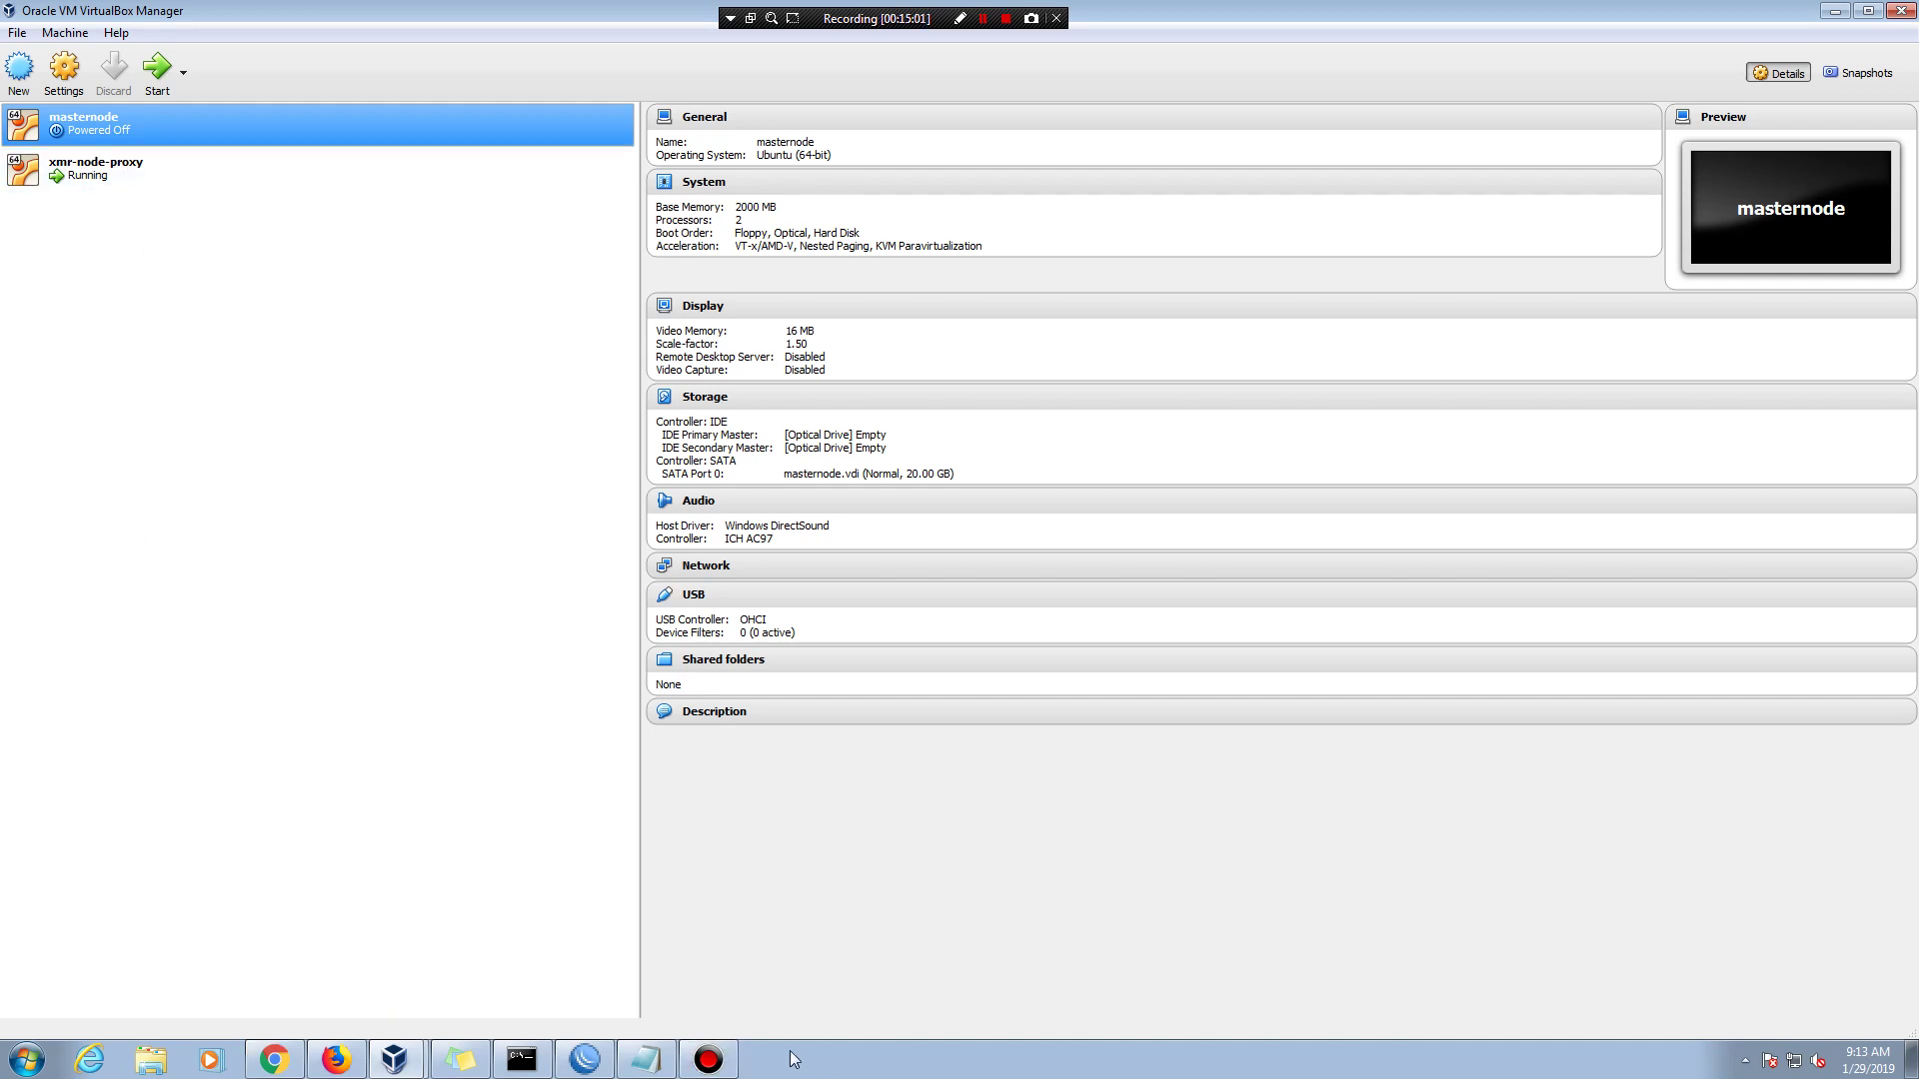
- Select xmr-node-proxy in the Manager and switch back to its running VM window
{"action": "left_click", "coordinate": [651, 1055]}
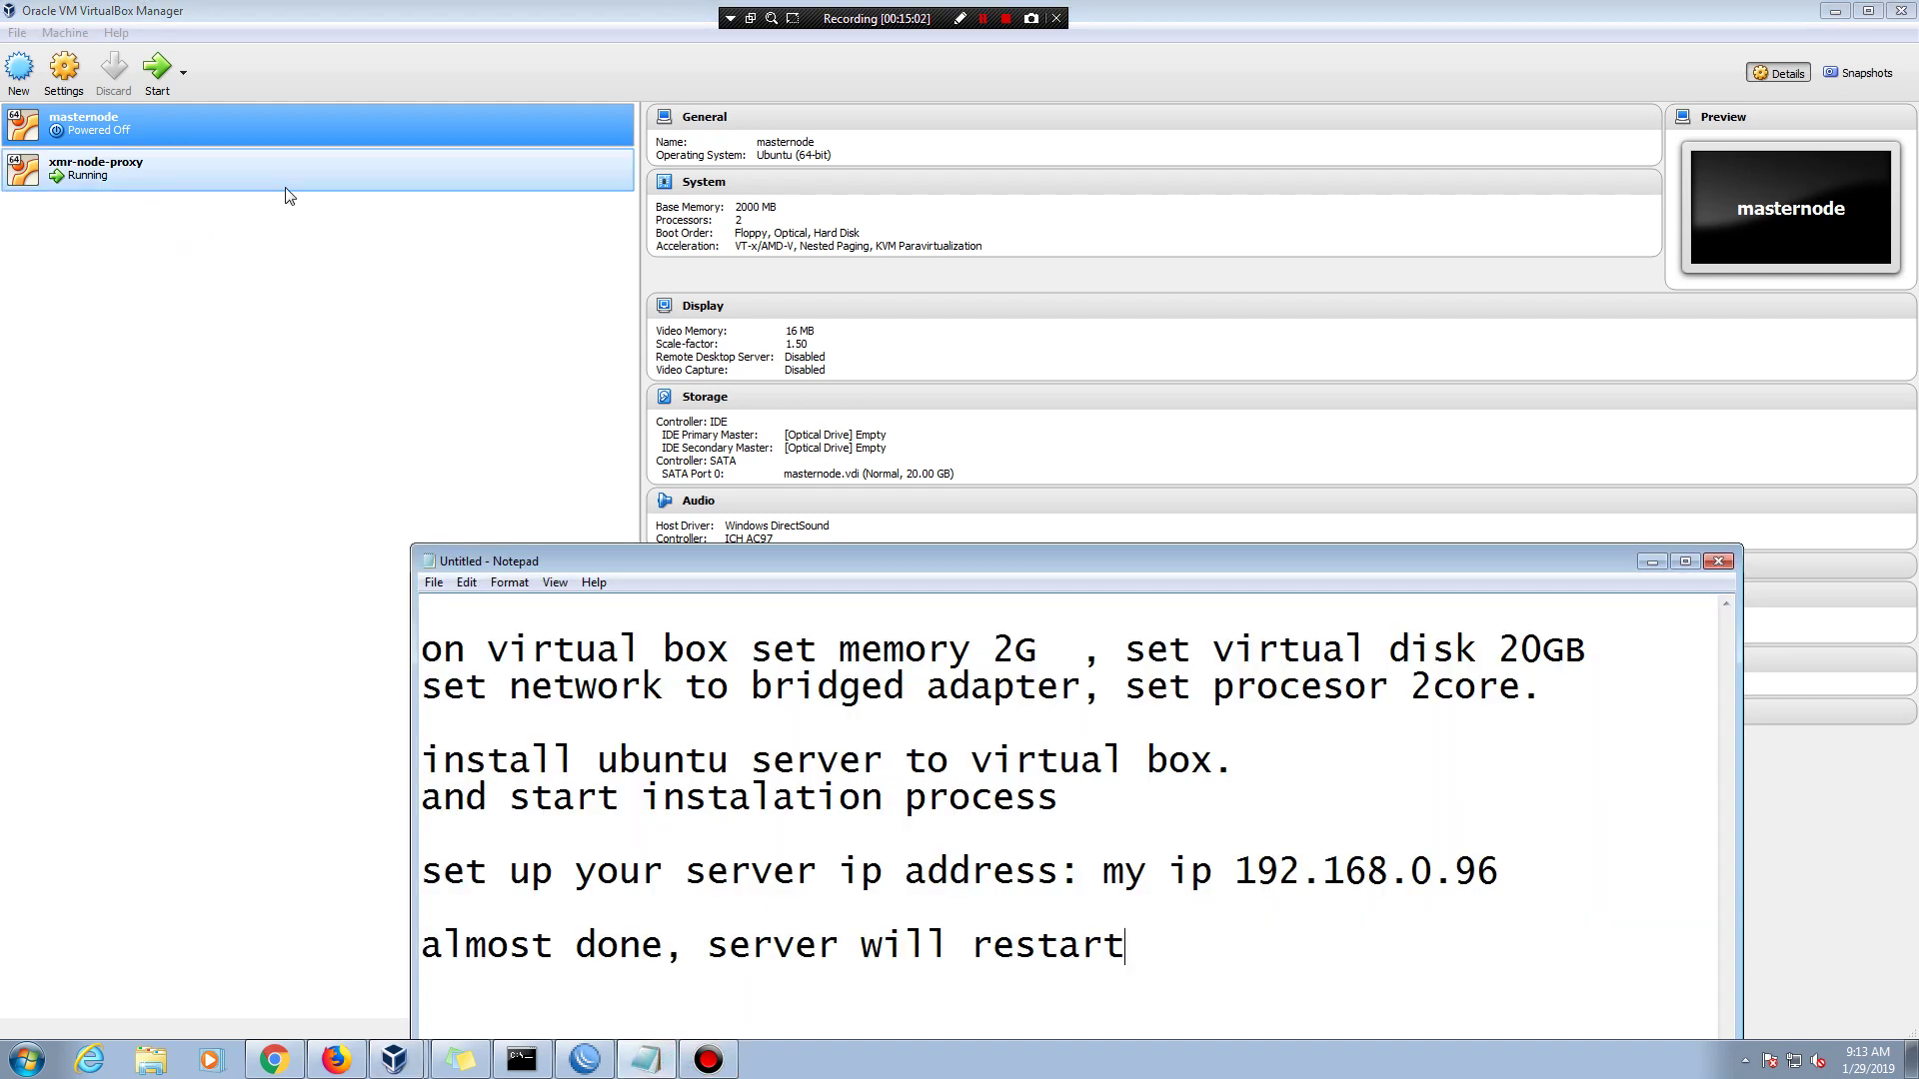
{"action": "left_click", "coordinate": [287, 188]}
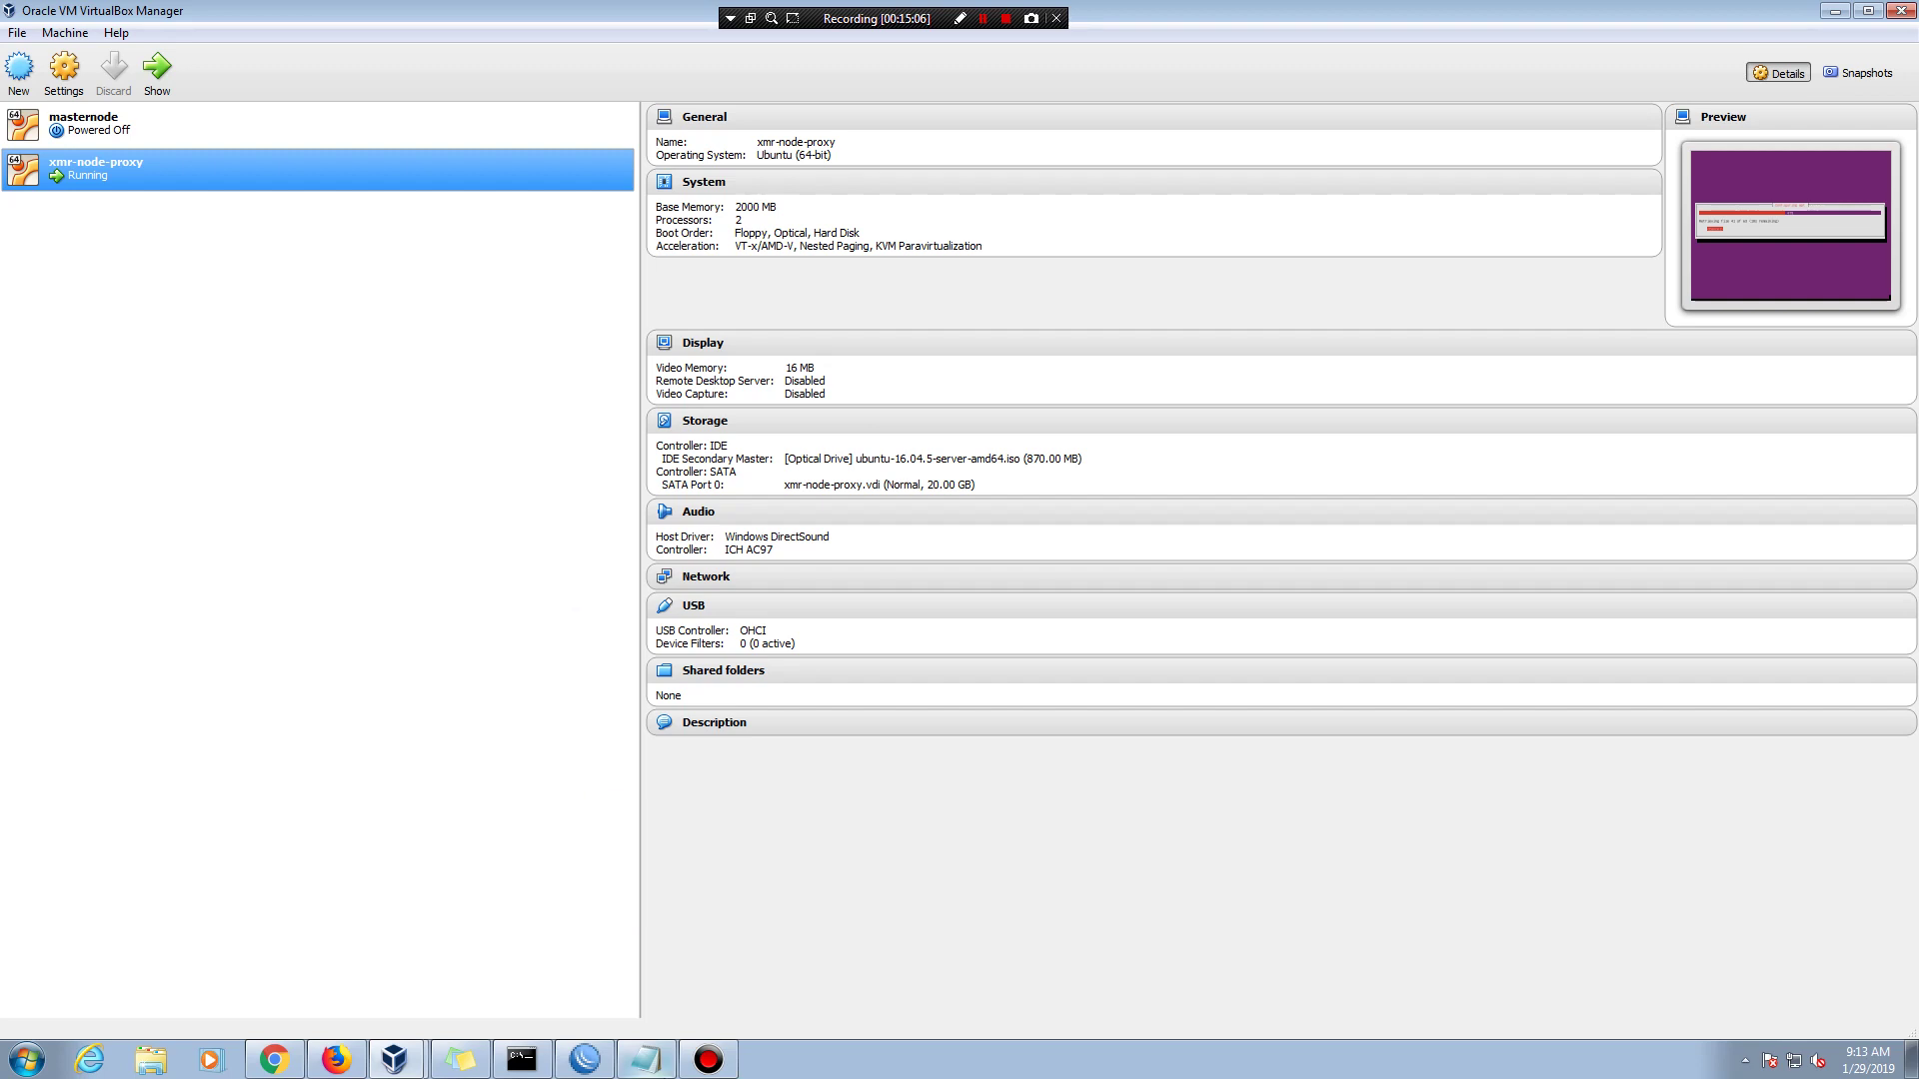
{"action": "left_click", "coordinate": [634, 1066]}
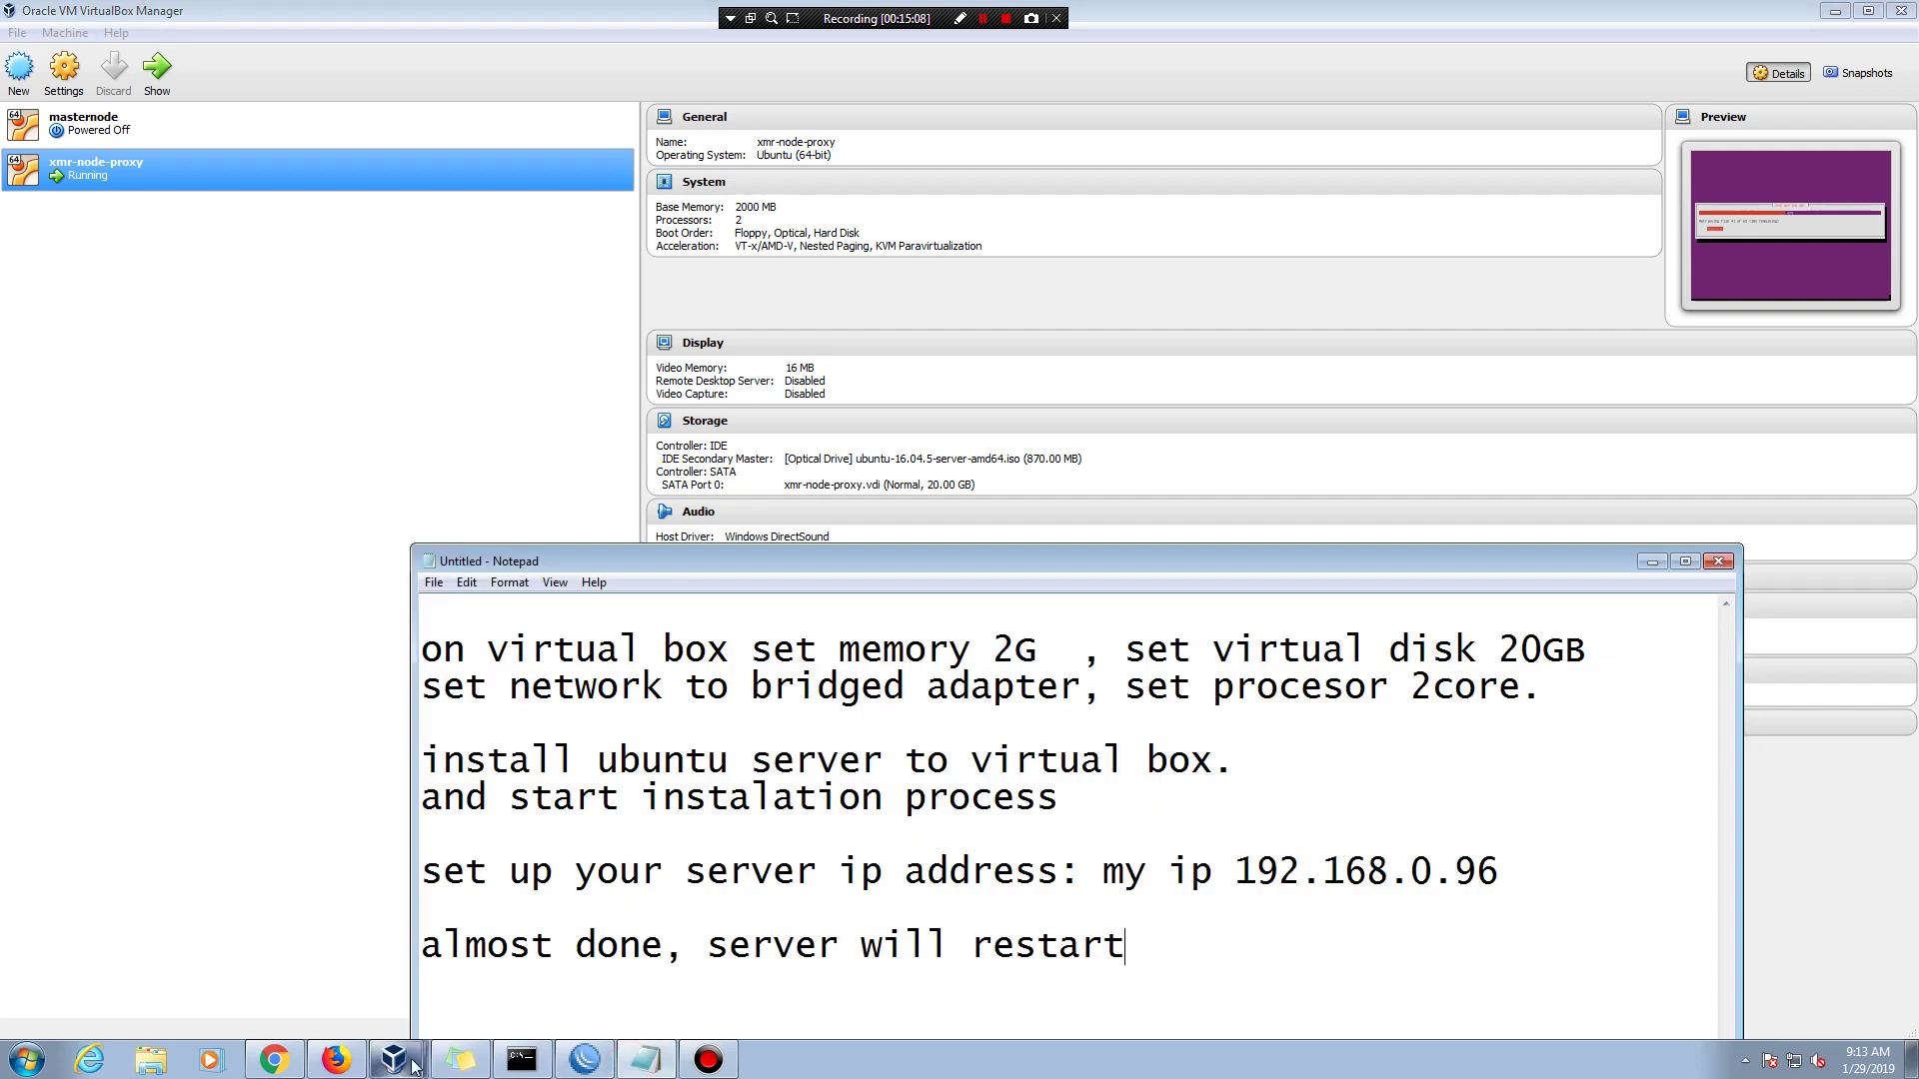
{"action": "mouse_move", "coordinate": [400, 1063]}
{"action": "left_click", "coordinate": [411, 1021]}
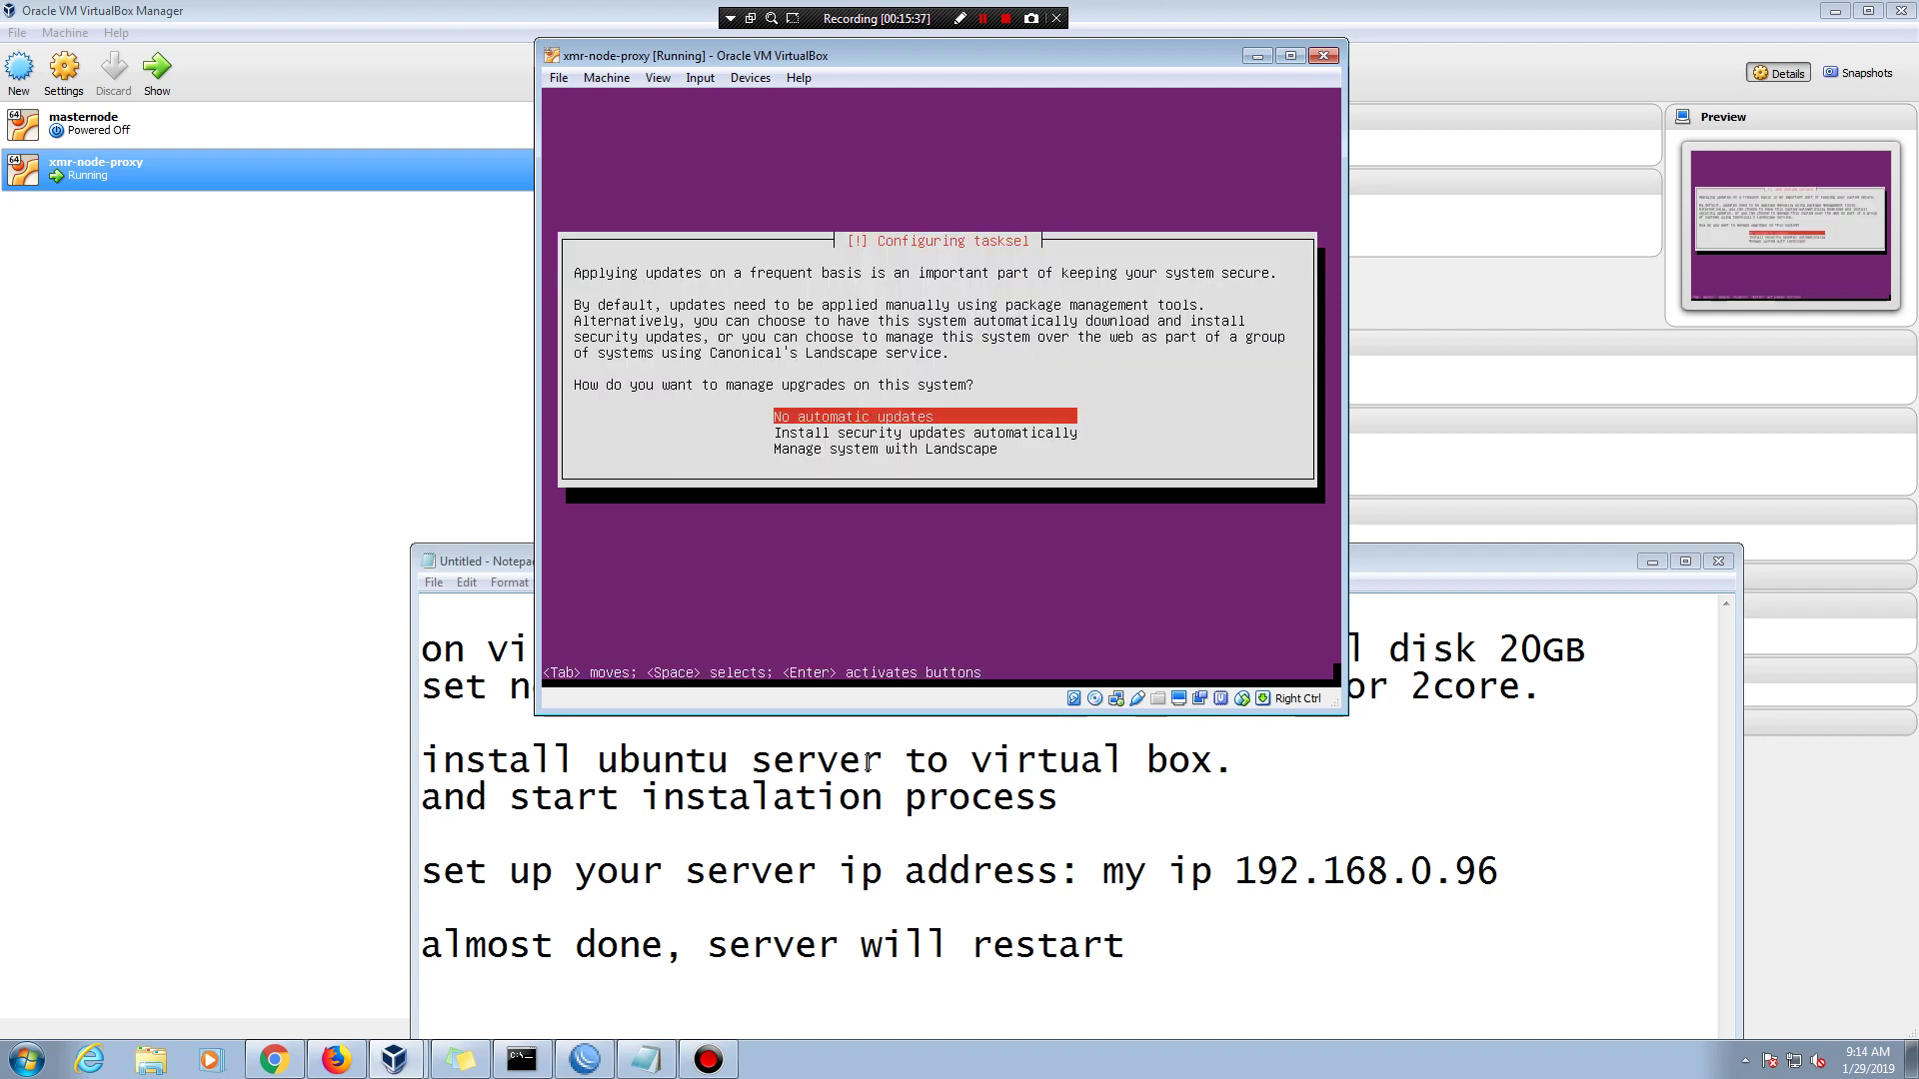
- Choose 'No automatic updates', then move down the software selection list toward OpenSSH server
{"action": "key", "text": "Return"}
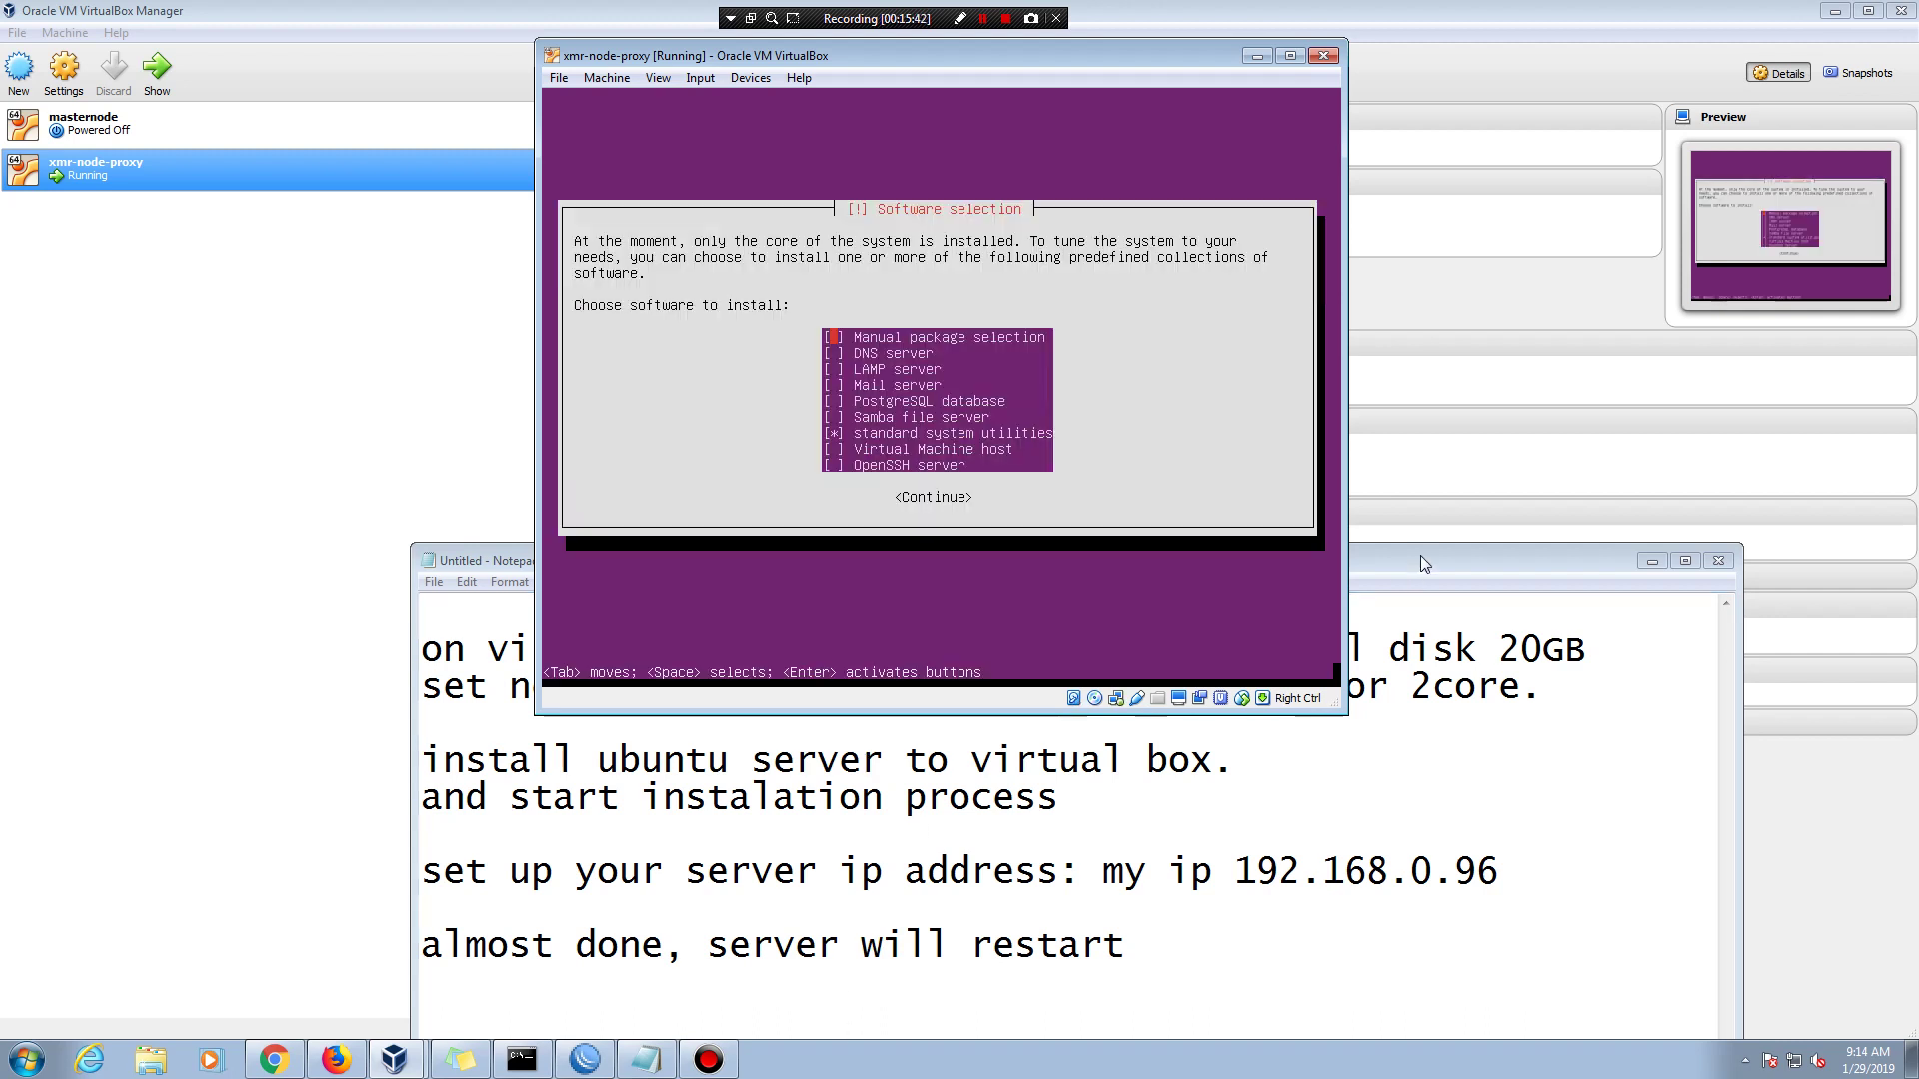
{"action": "left_click_drag", "start_coordinate": [1419, 556], "coordinate": [1441, 418]}
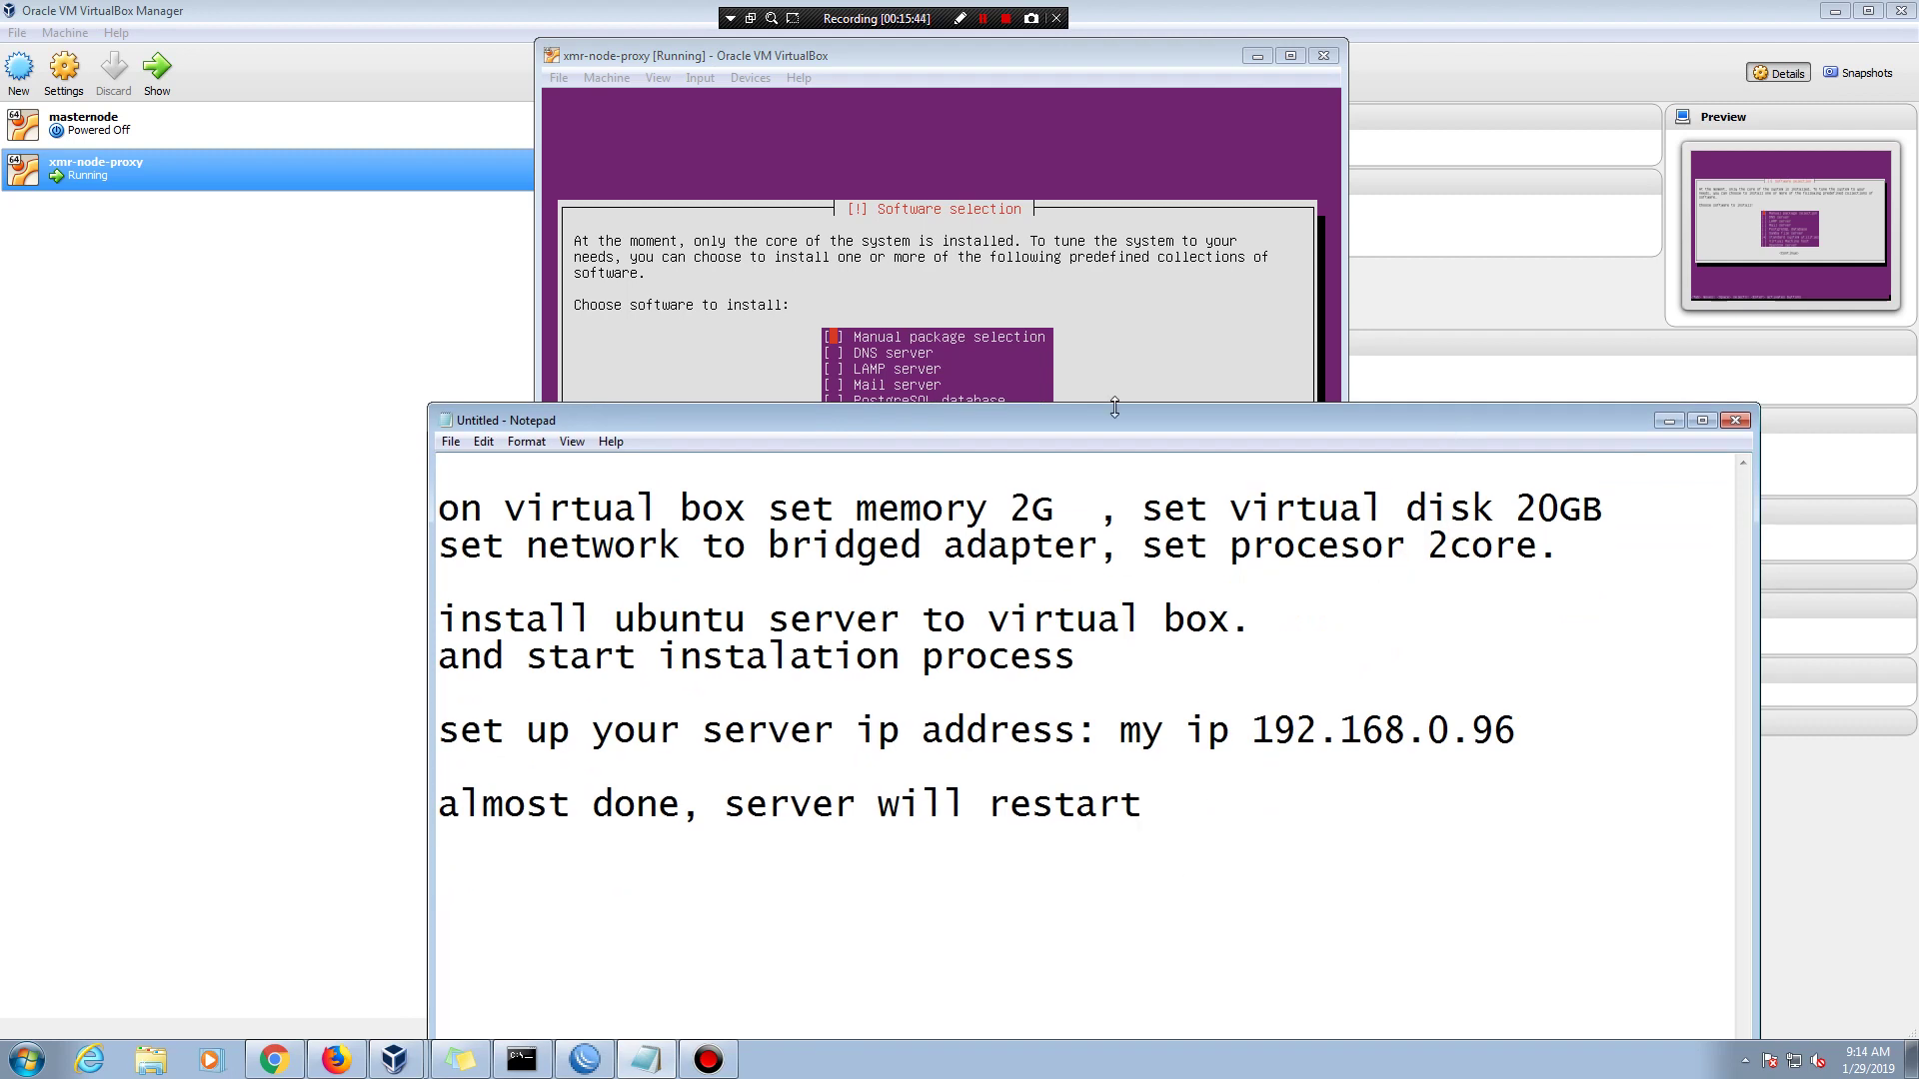
{"action": "left_click_drag", "start_coordinate": [1163, 424], "coordinate": [1223, 597]}
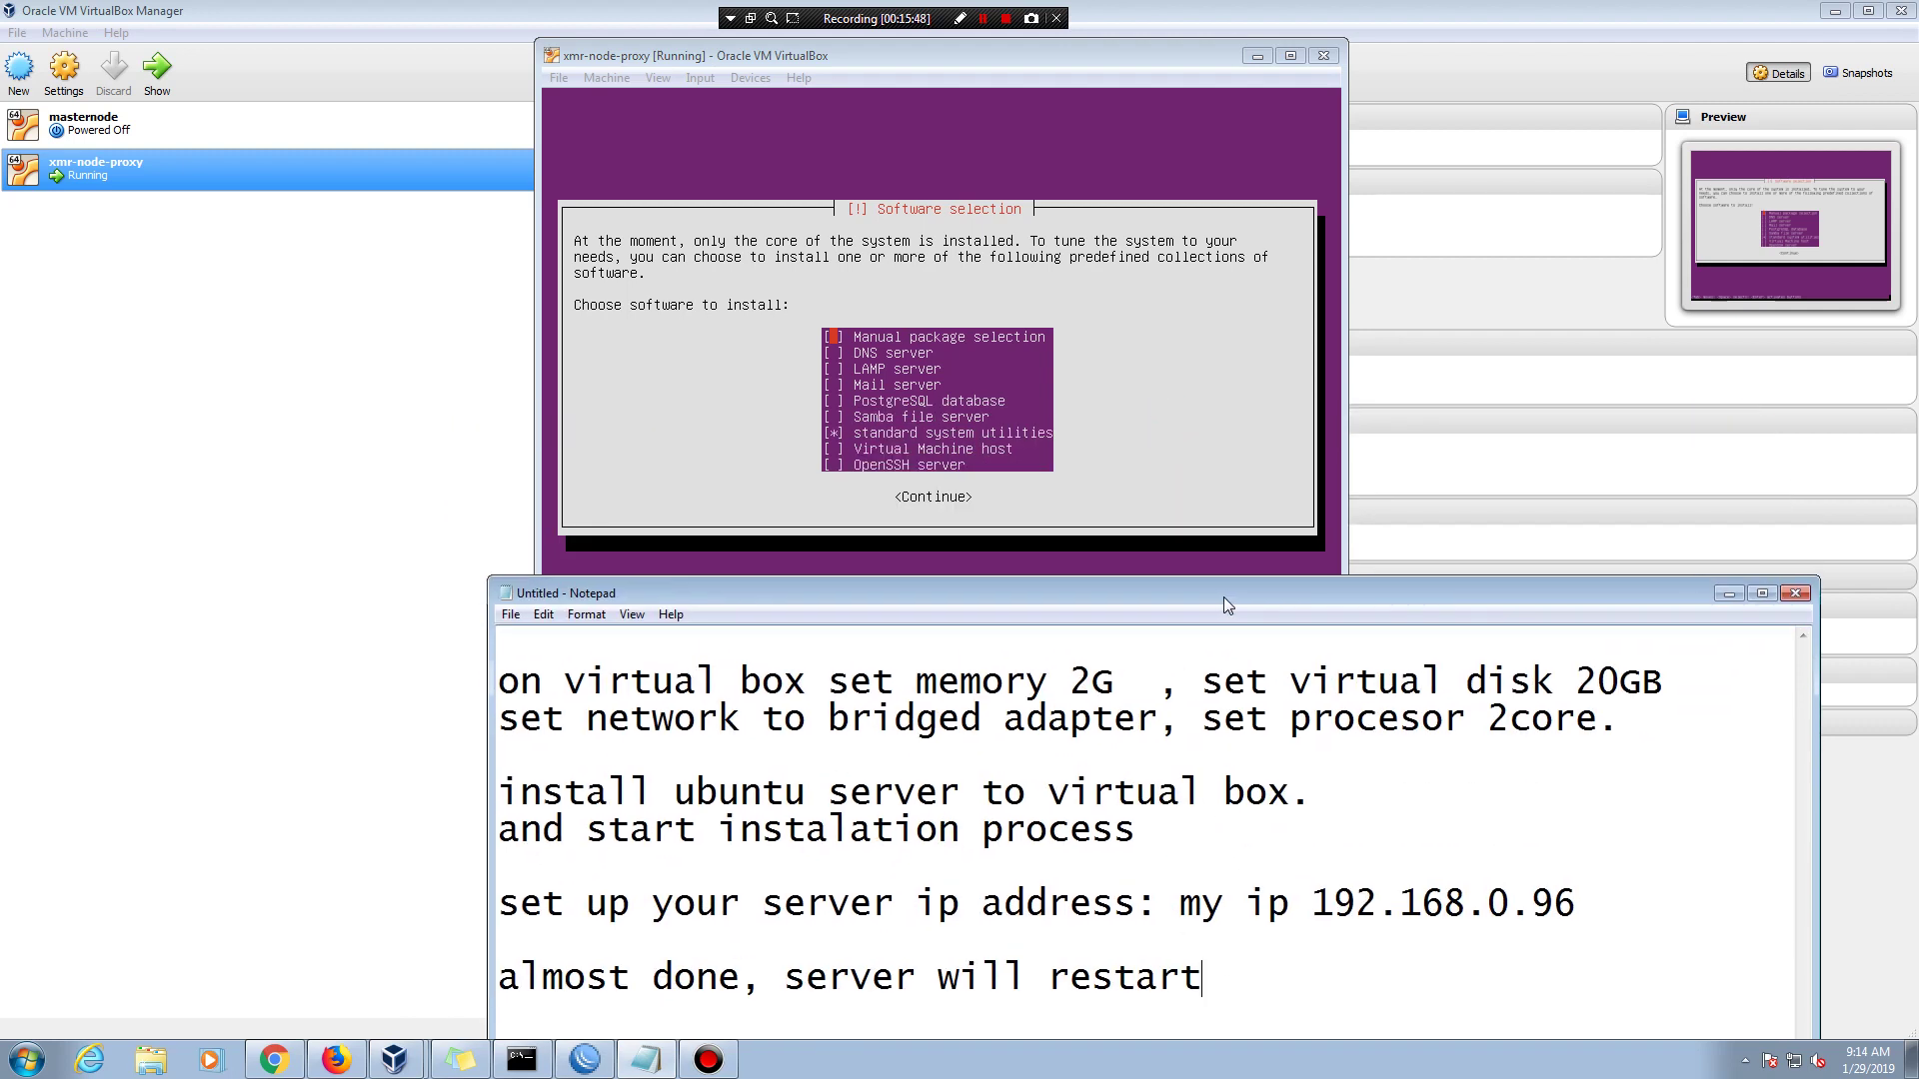
{"action": "left_click_drag", "start_coordinate": [1225, 606], "coordinate": [1229, 606]}
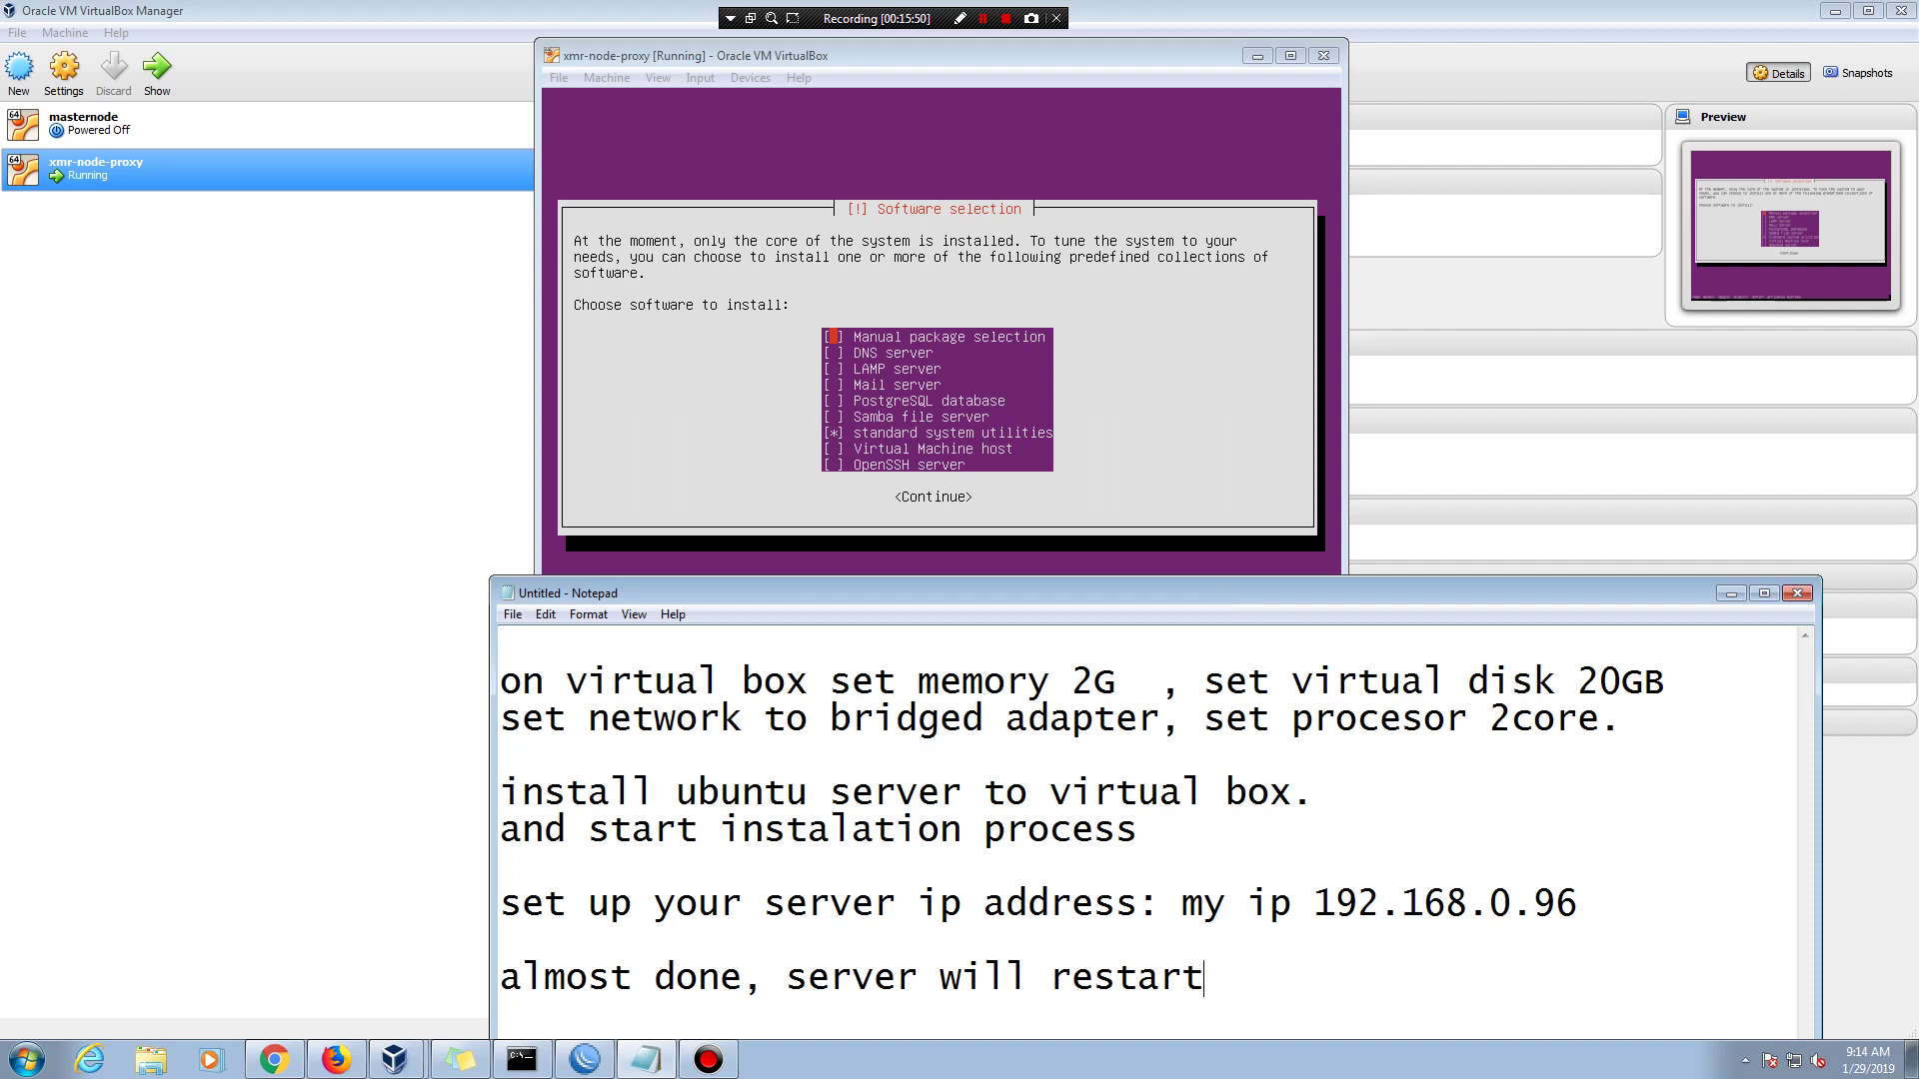
{"action": "key", "text": "Return"}
{"action": "left_click", "coordinate": [1065, 57]}
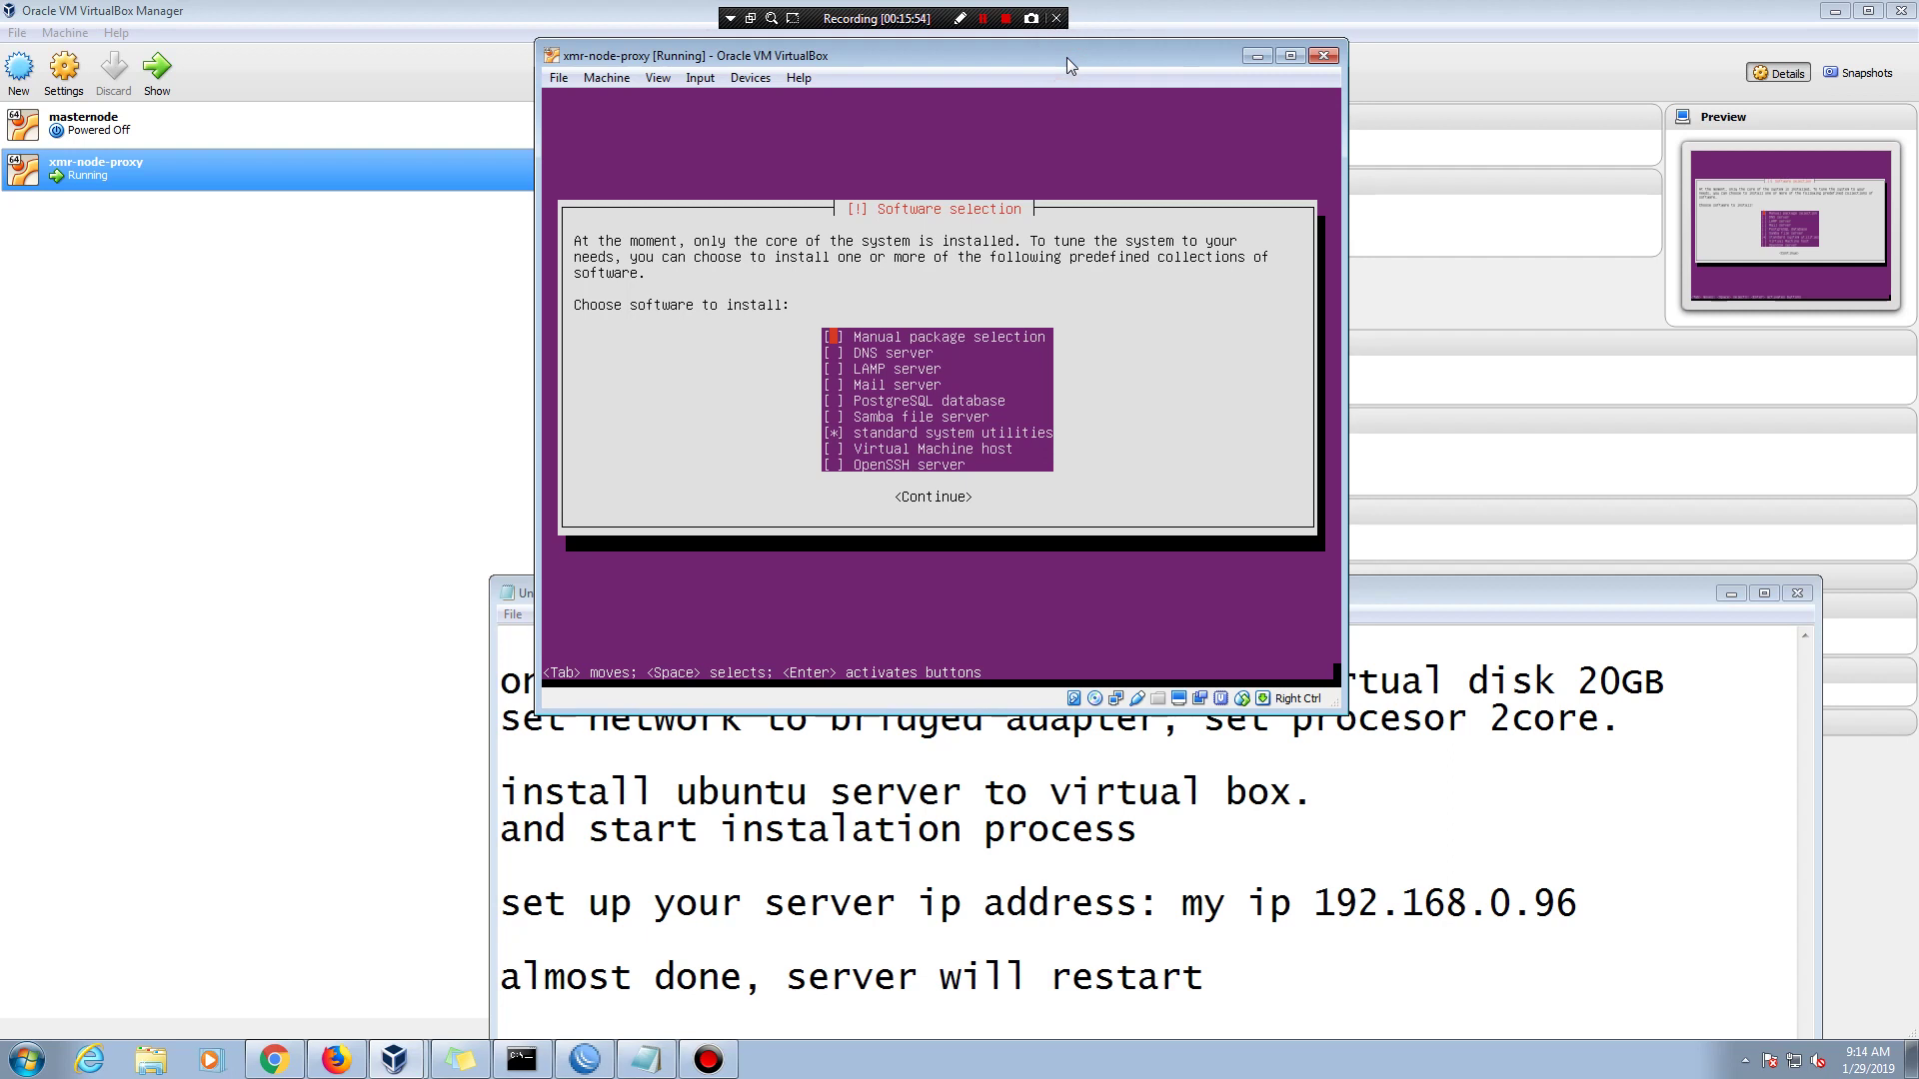
{"action": "key", "text": "Down"}
{"action": "key", "text": "Down"}
{"action": "key", "text": "Down"}
{"action": "key", "text": "Down"}
{"action": "key", "text": "Down"}
{"action": "key", "text": "Down"}
{"action": "key", "text": "Down"}
{"action": "key", "text": "Down"}
- Move the VM window top-left and Notepad top-right, caret after 'restart'
{"action": "double_click", "coordinate": [1557, 593]}
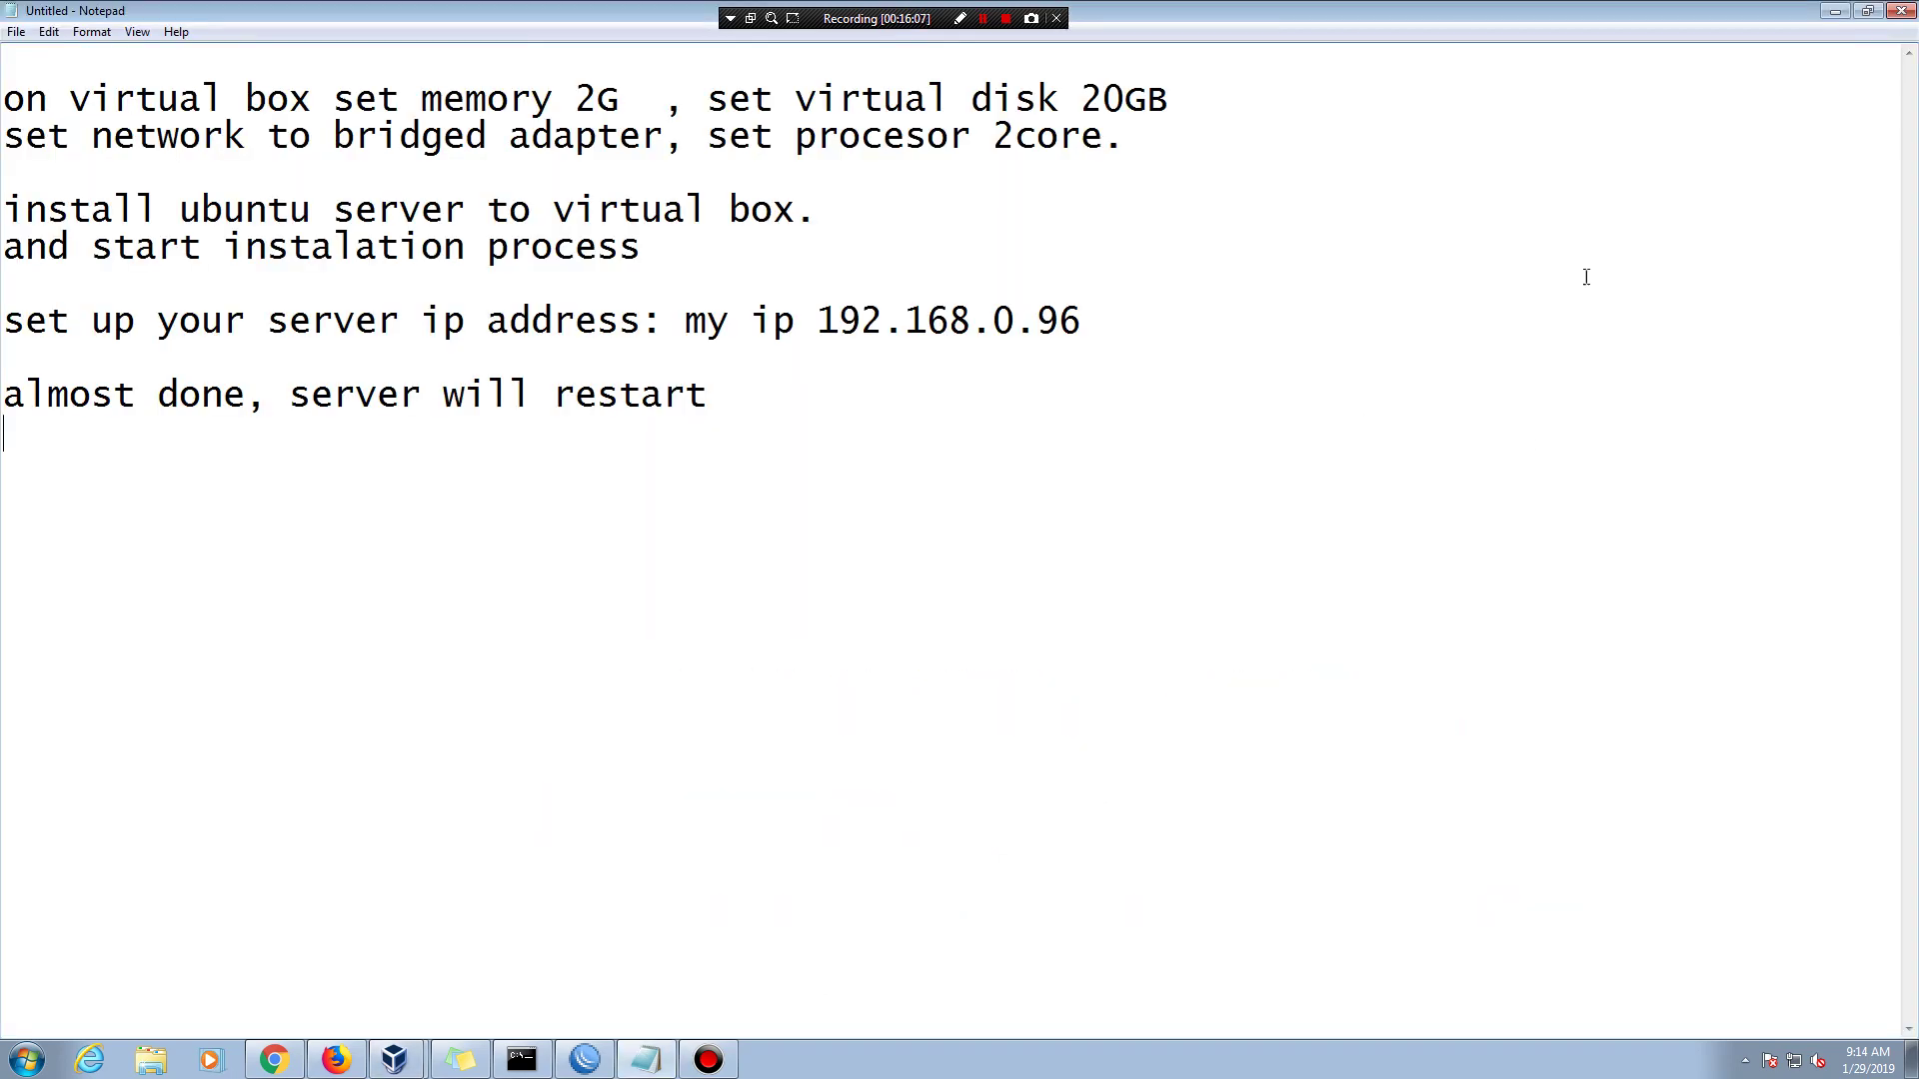
{"action": "left_click", "coordinate": [1868, 10]}
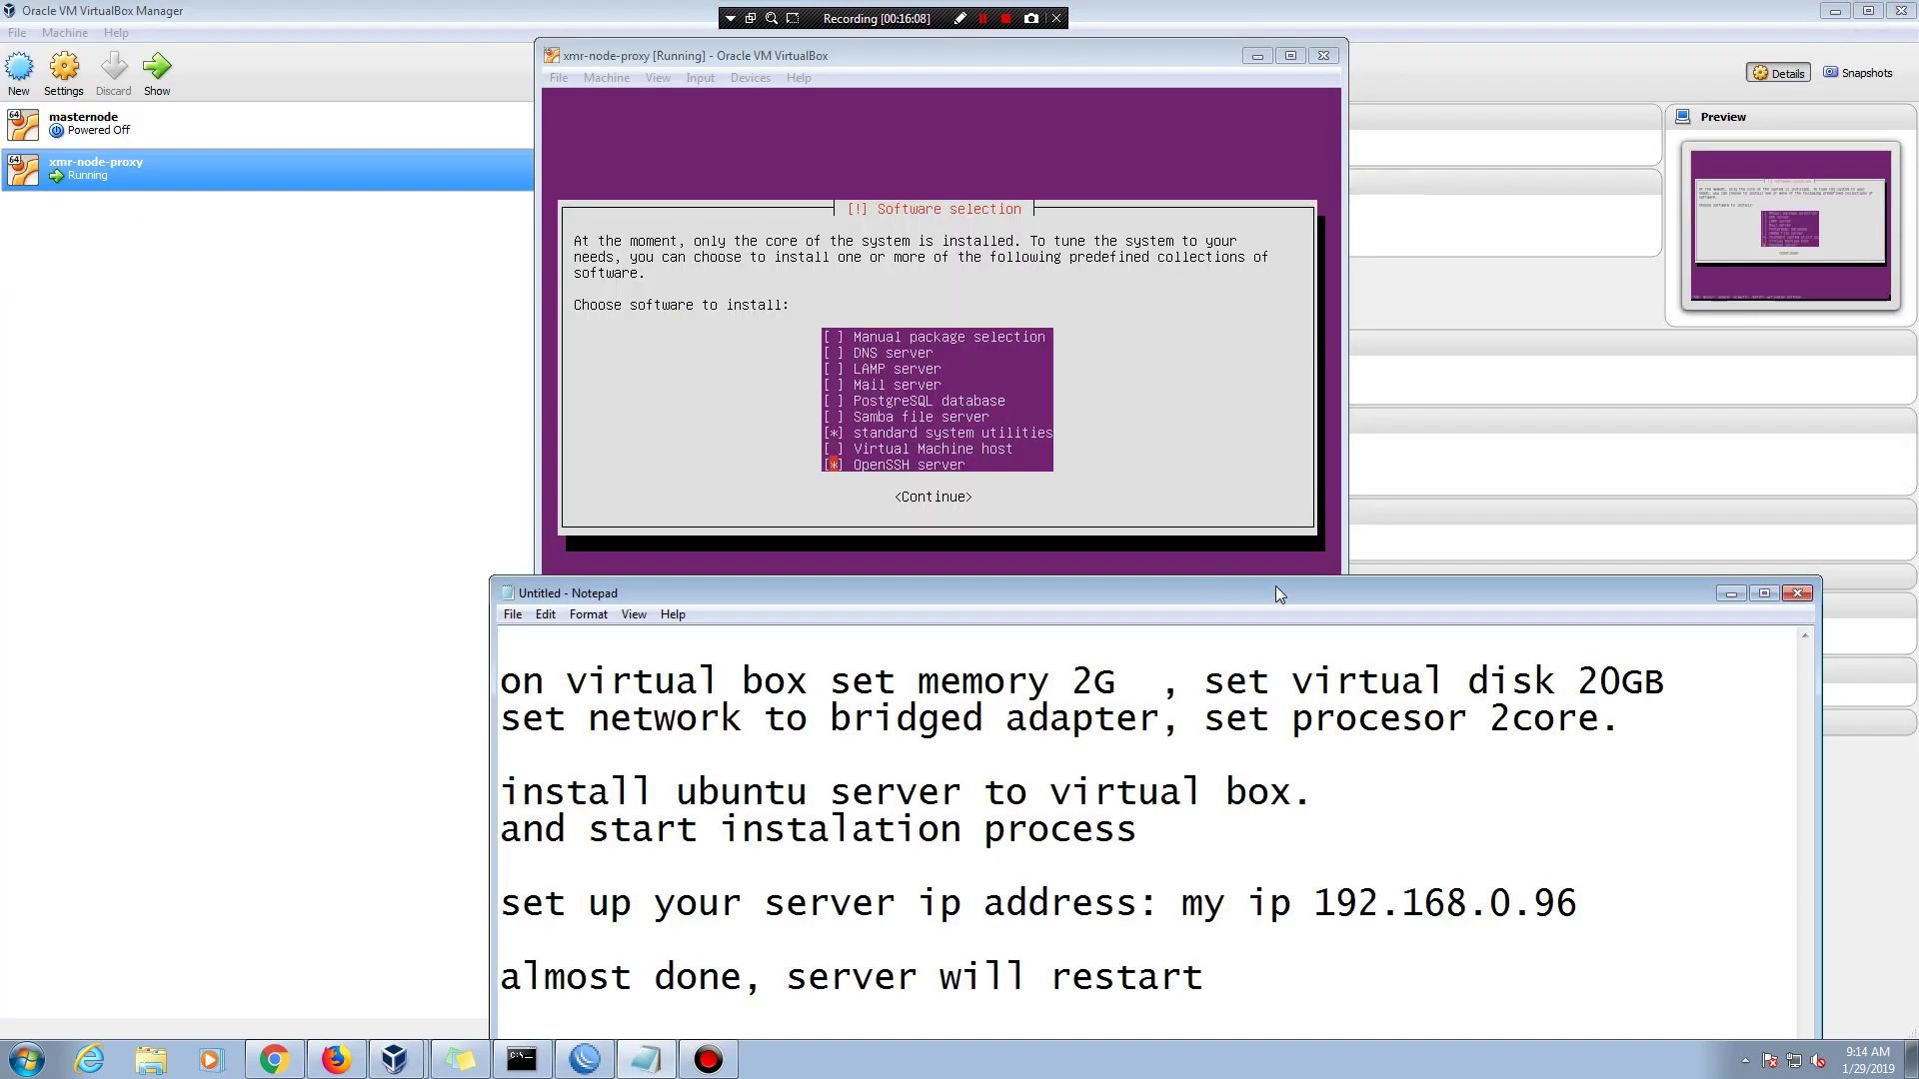
{"action": "left_click_drag", "start_coordinate": [1275, 586], "coordinate": [1307, 527]}
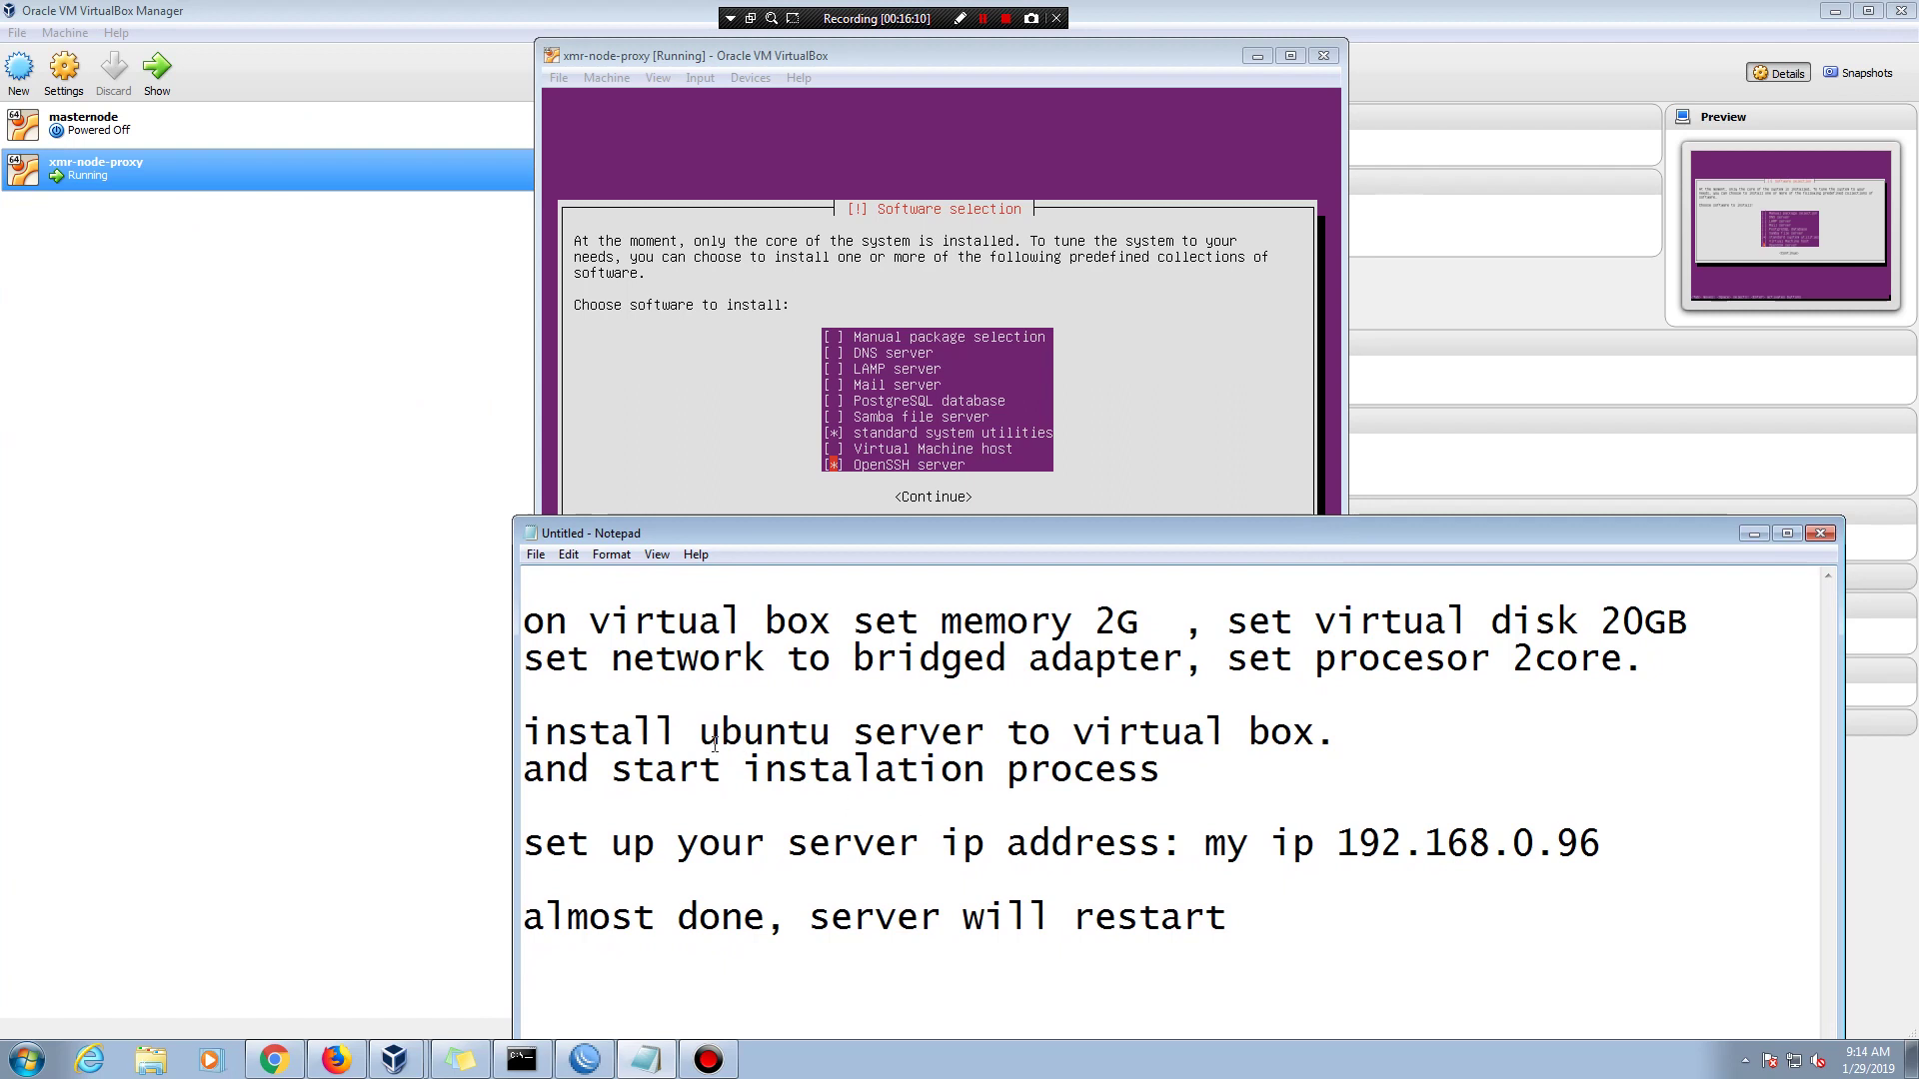
{"action": "left_click", "coordinate": [1257, 915]}
{"action": "left_click_drag", "start_coordinate": [1052, 55], "coordinate": [674, 10]}
{"action": "left_click", "coordinate": [1359, 534]}
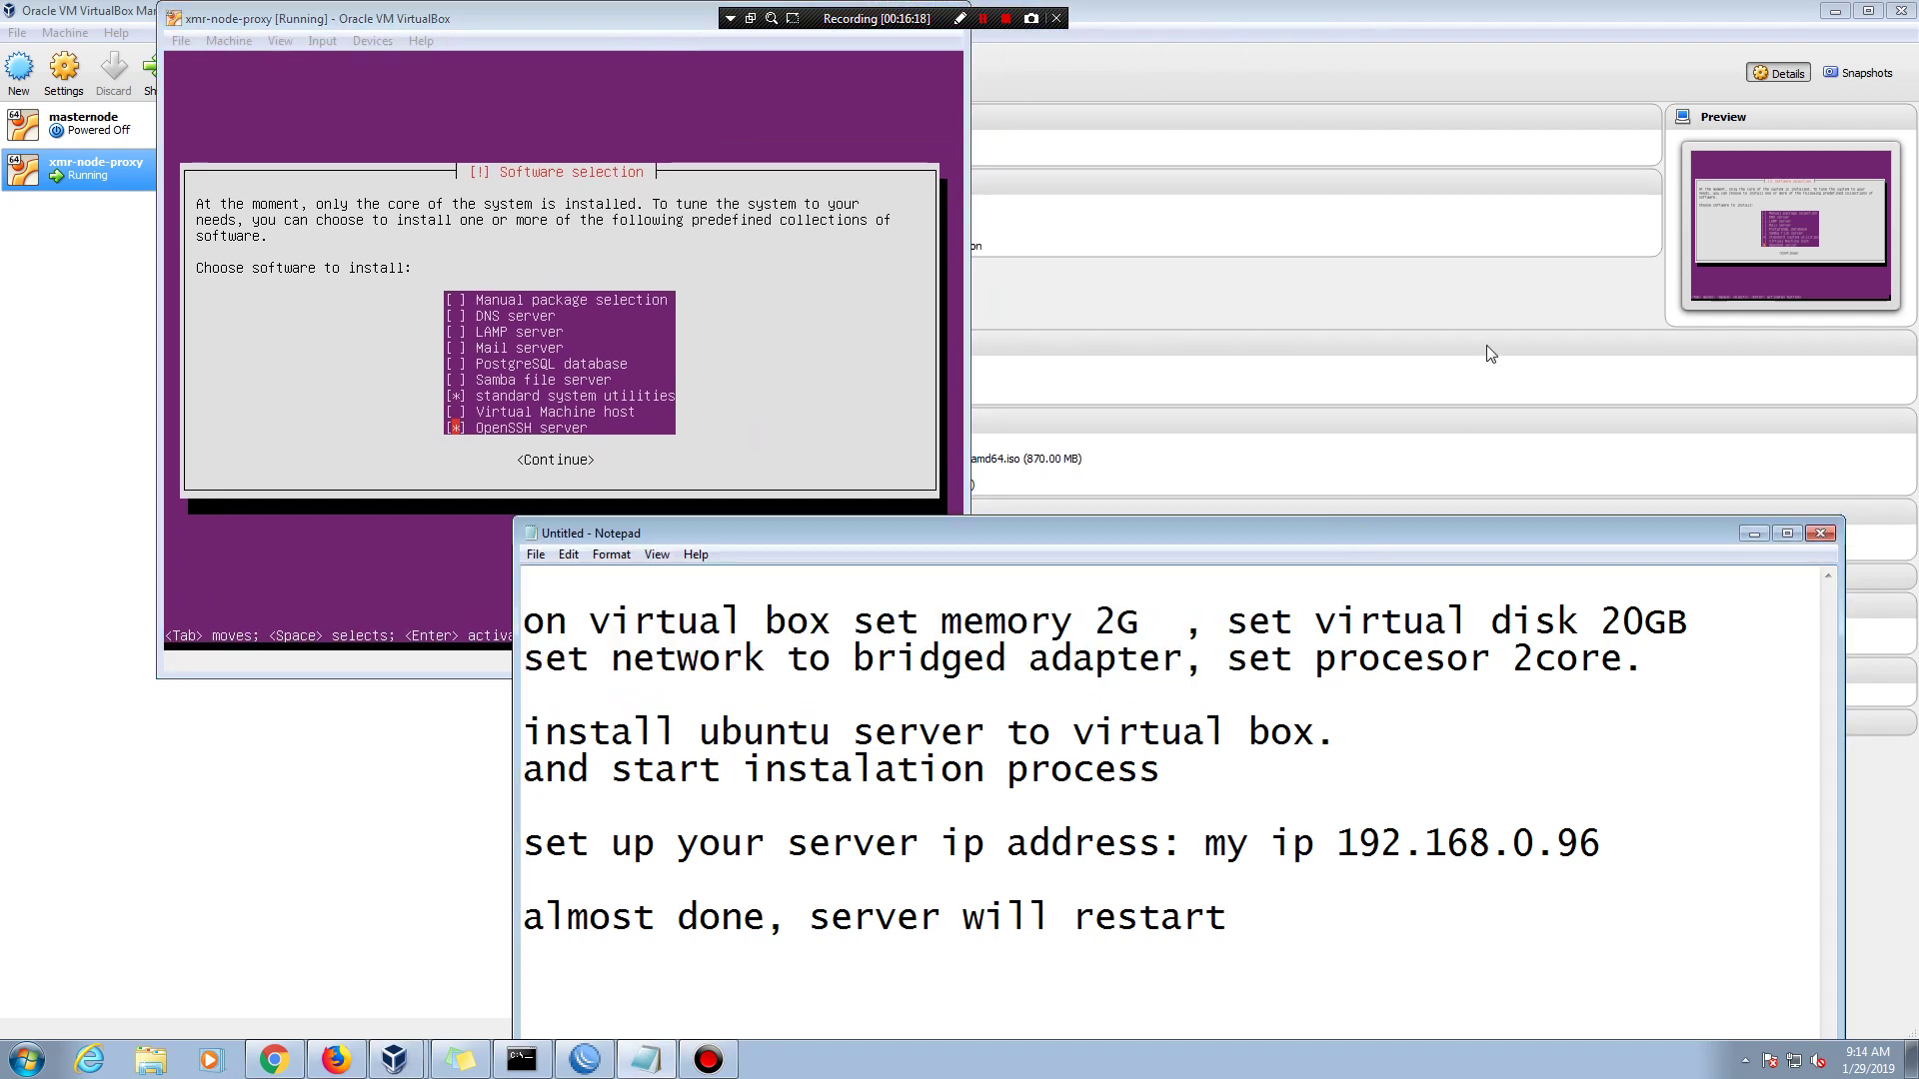
{"action": "left_click_drag", "start_coordinate": [1426, 530], "coordinate": [1609, 205]}
{"action": "left_click", "coordinate": [1443, 580]}
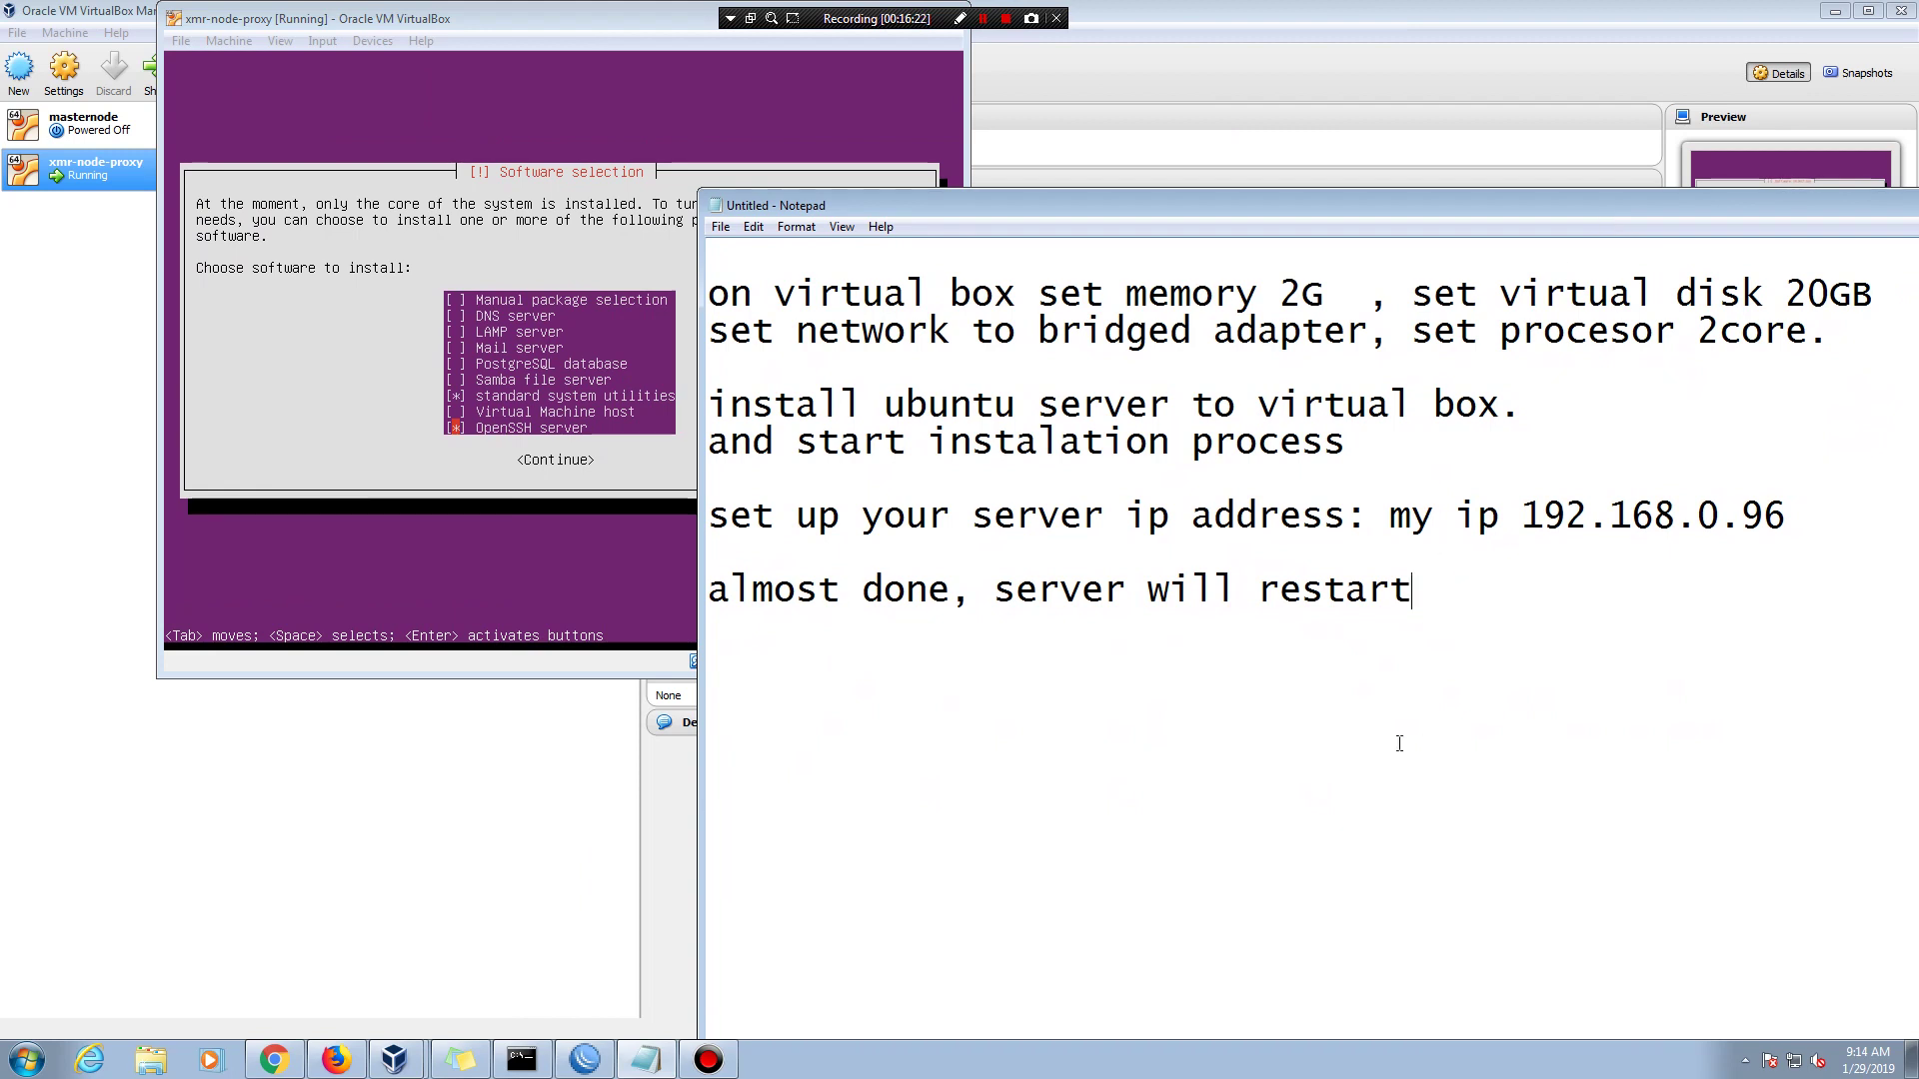
- Add the note line 'install openssh server .' below the restart line and maximize Notepad
{"action": "key", "text": "Return"}
{"action": "key", "text": "Return"}
{"action": "type", "text": "insrta"}
{"action": "key", "text": "BackSpace"}
{"action": "key", "text": "BackSpace"}
{"action": "key", "text": "BackSpace"}
{"action": "type", "text": "tall "}
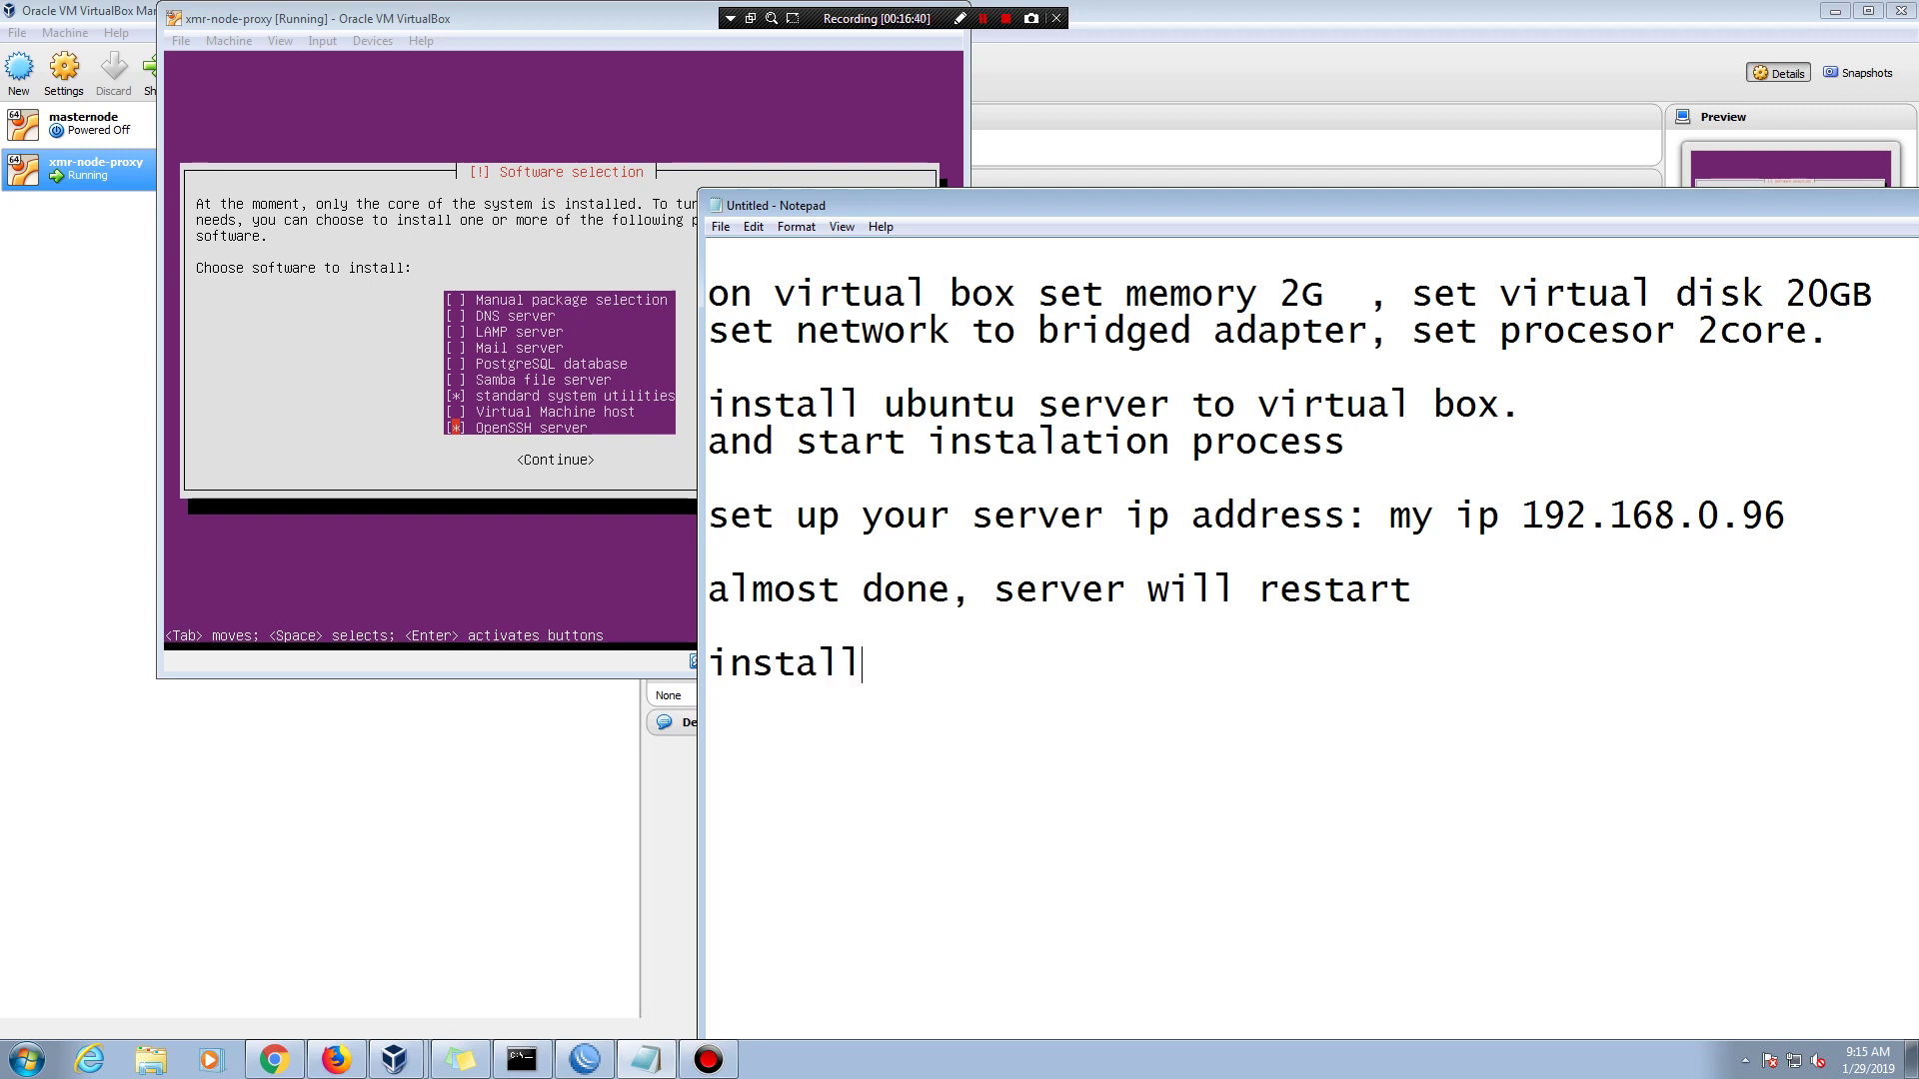
{"action": "type", "text": "openssh serb"}
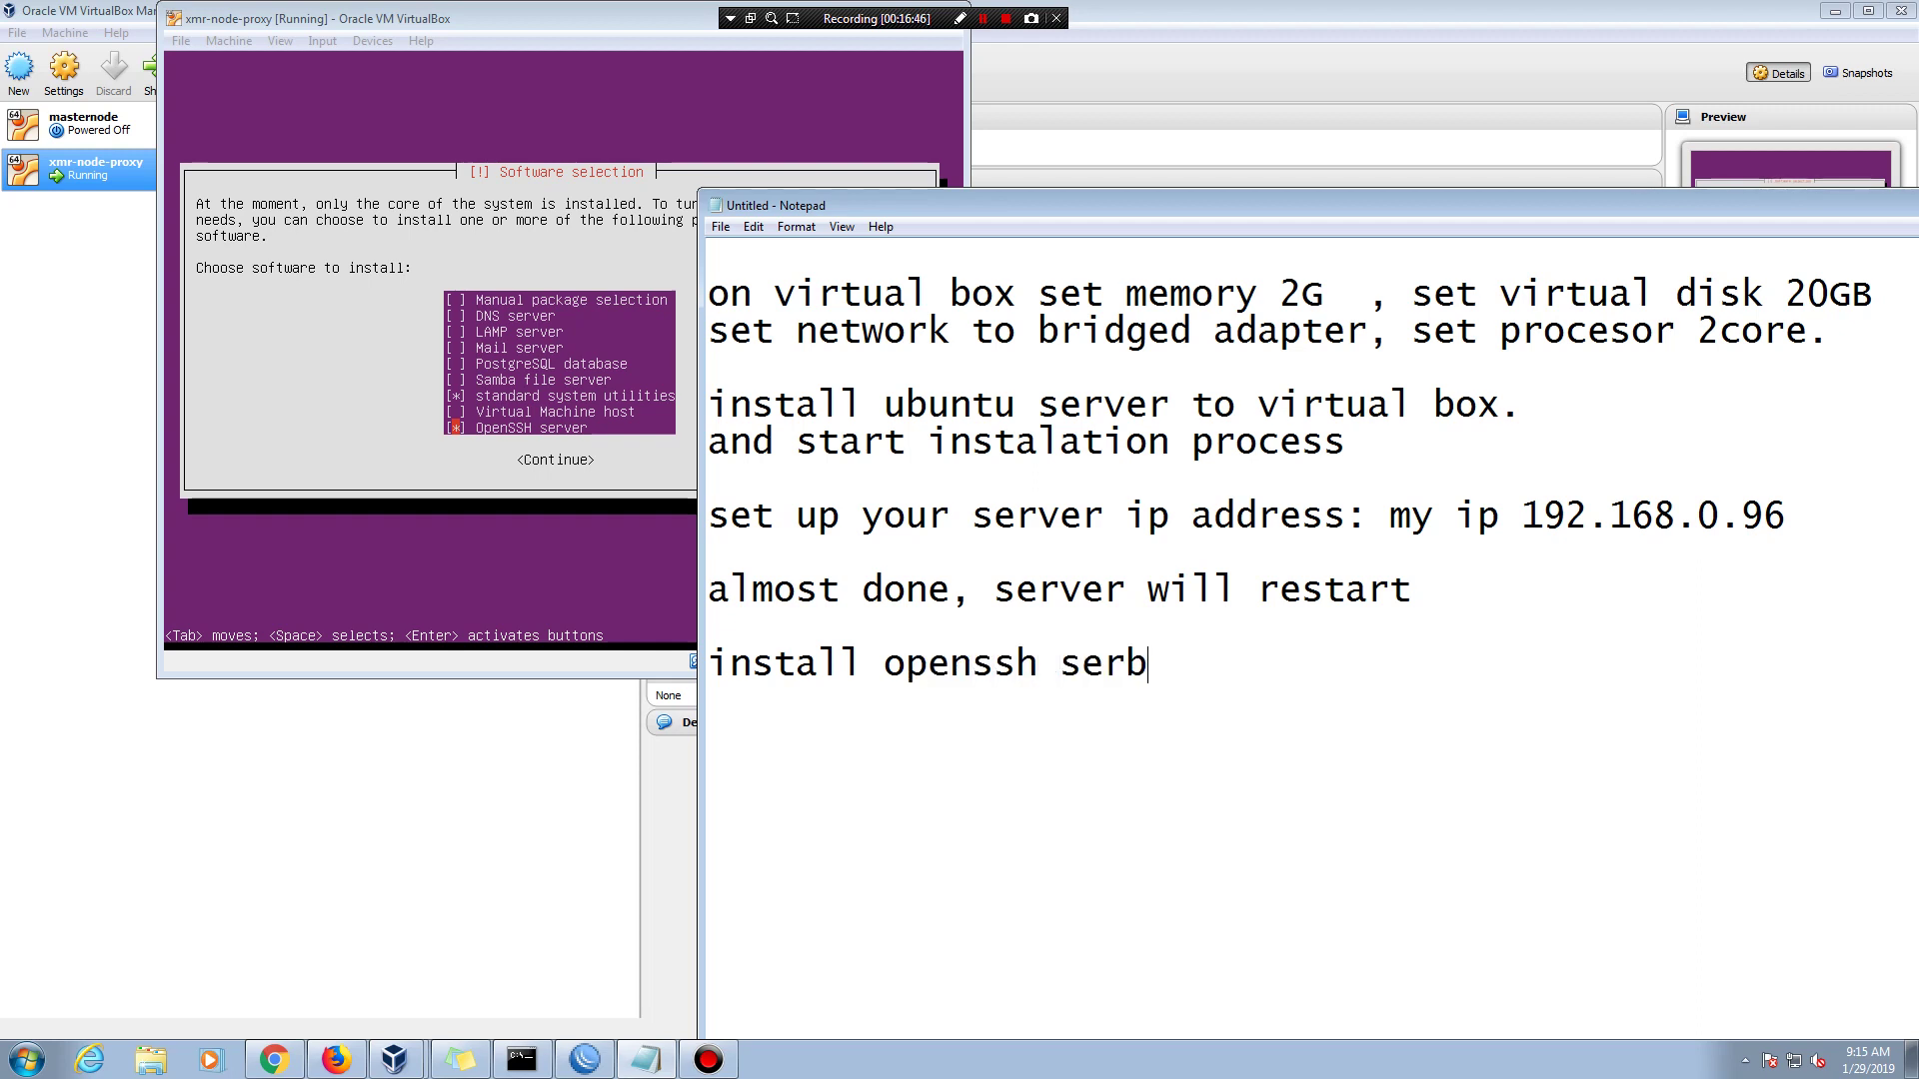
{"action": "type", "text": "er"}
{"action": "key", "text": "BackSpace"}
{"action": "key", "text": "BackSpace"}
{"action": "key", "text": "BackSpace"}
{"action": "type", "text": "ver "}
{"action": "type", "text": ","}
{"action": "key", "text": "BackSpace"}
{"action": "key", "text": "BackSpace"}
{"action": "type", "text": "."}
{"action": "double_click", "coordinate": [1739, 205]}
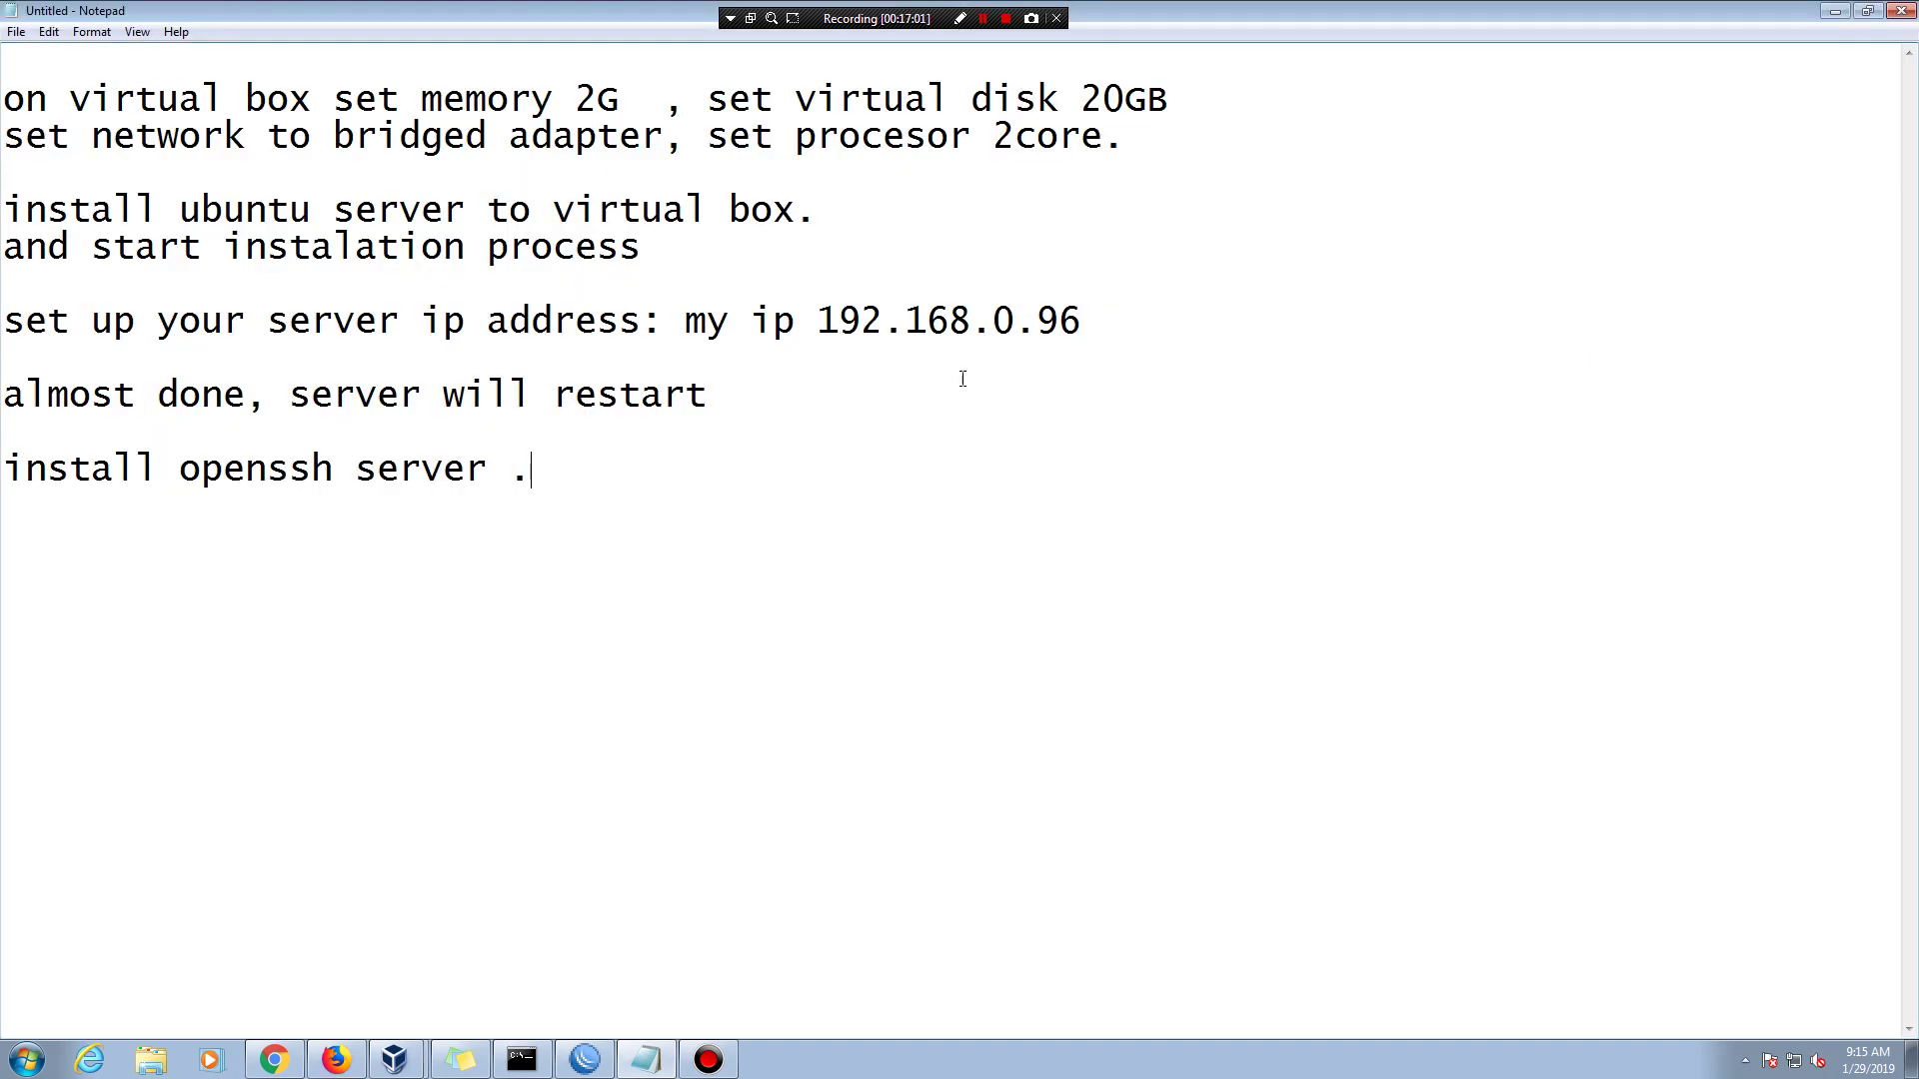
- Minimize Notepad and continue Software selection with OpenSSH server ticked, then center the VM window
{"action": "left_click", "coordinate": [1835, 11]}
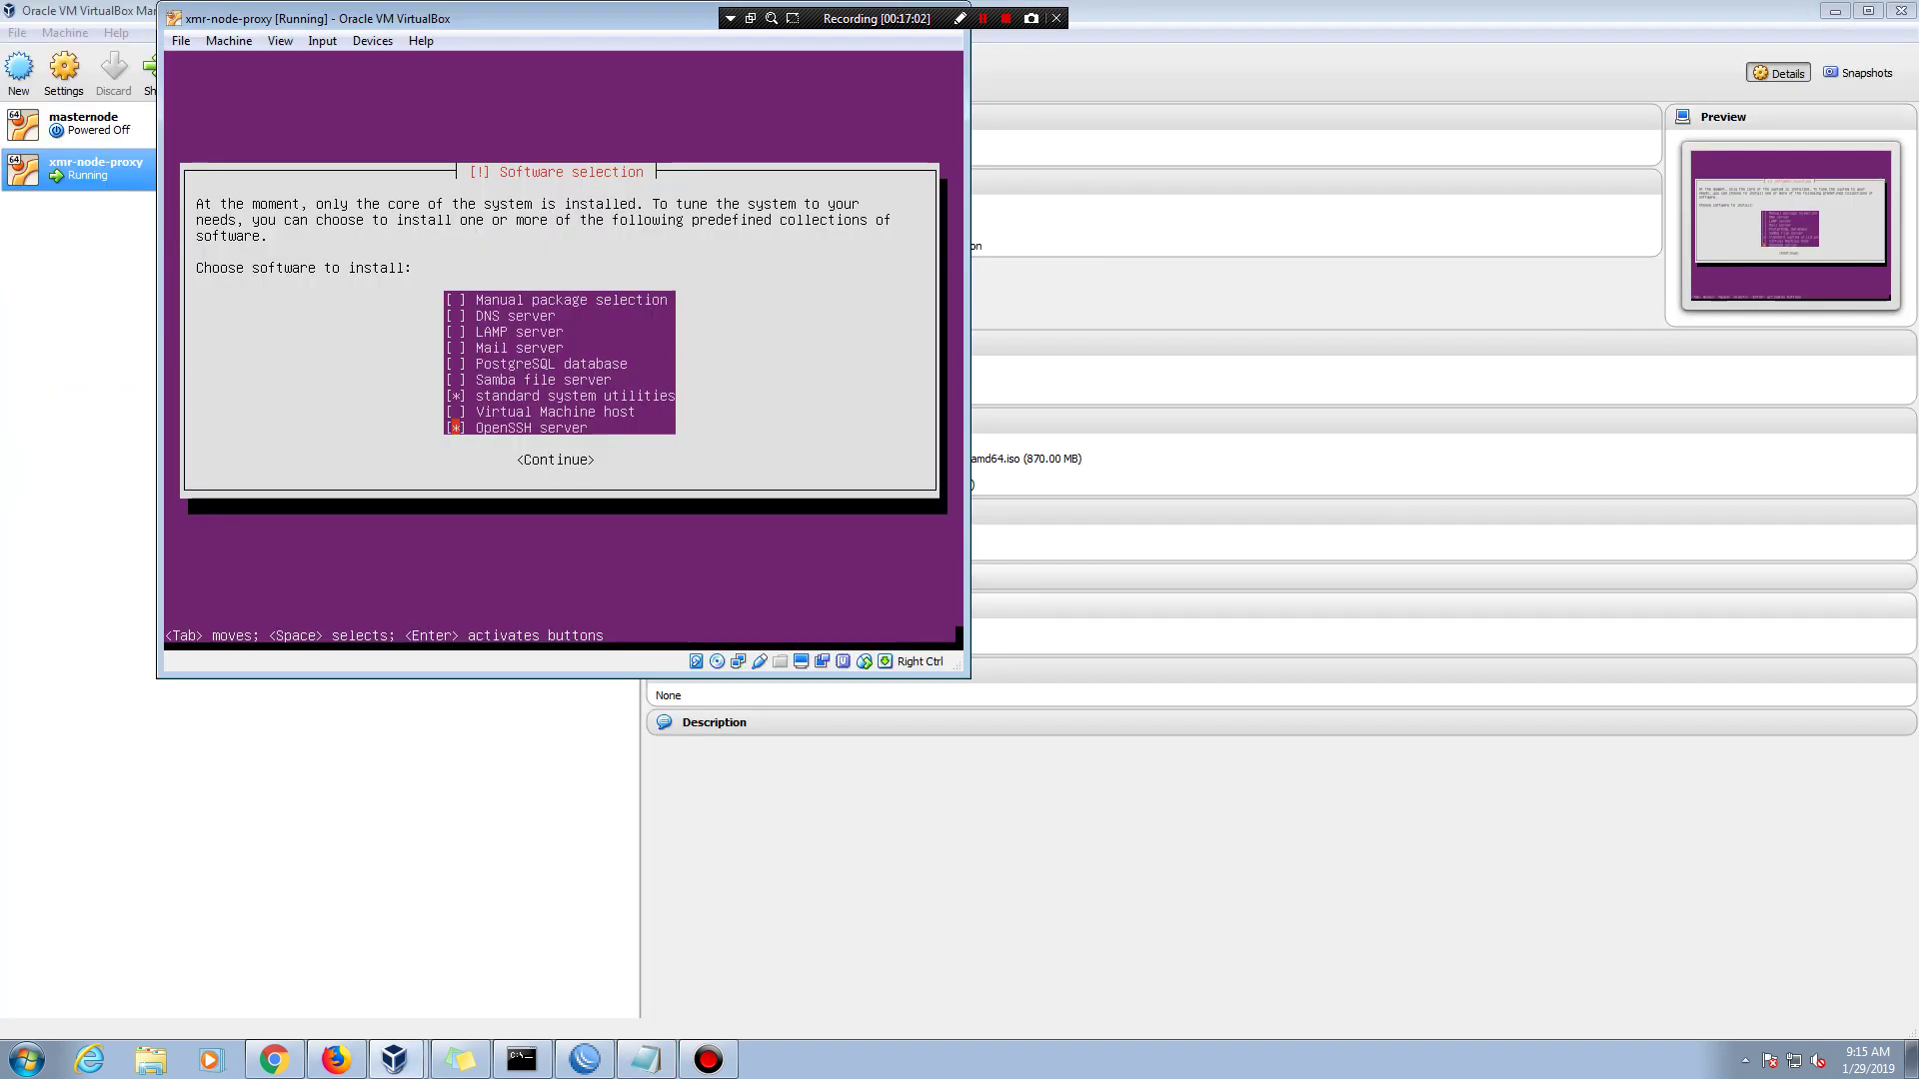
{"action": "key", "text": "Tab"}
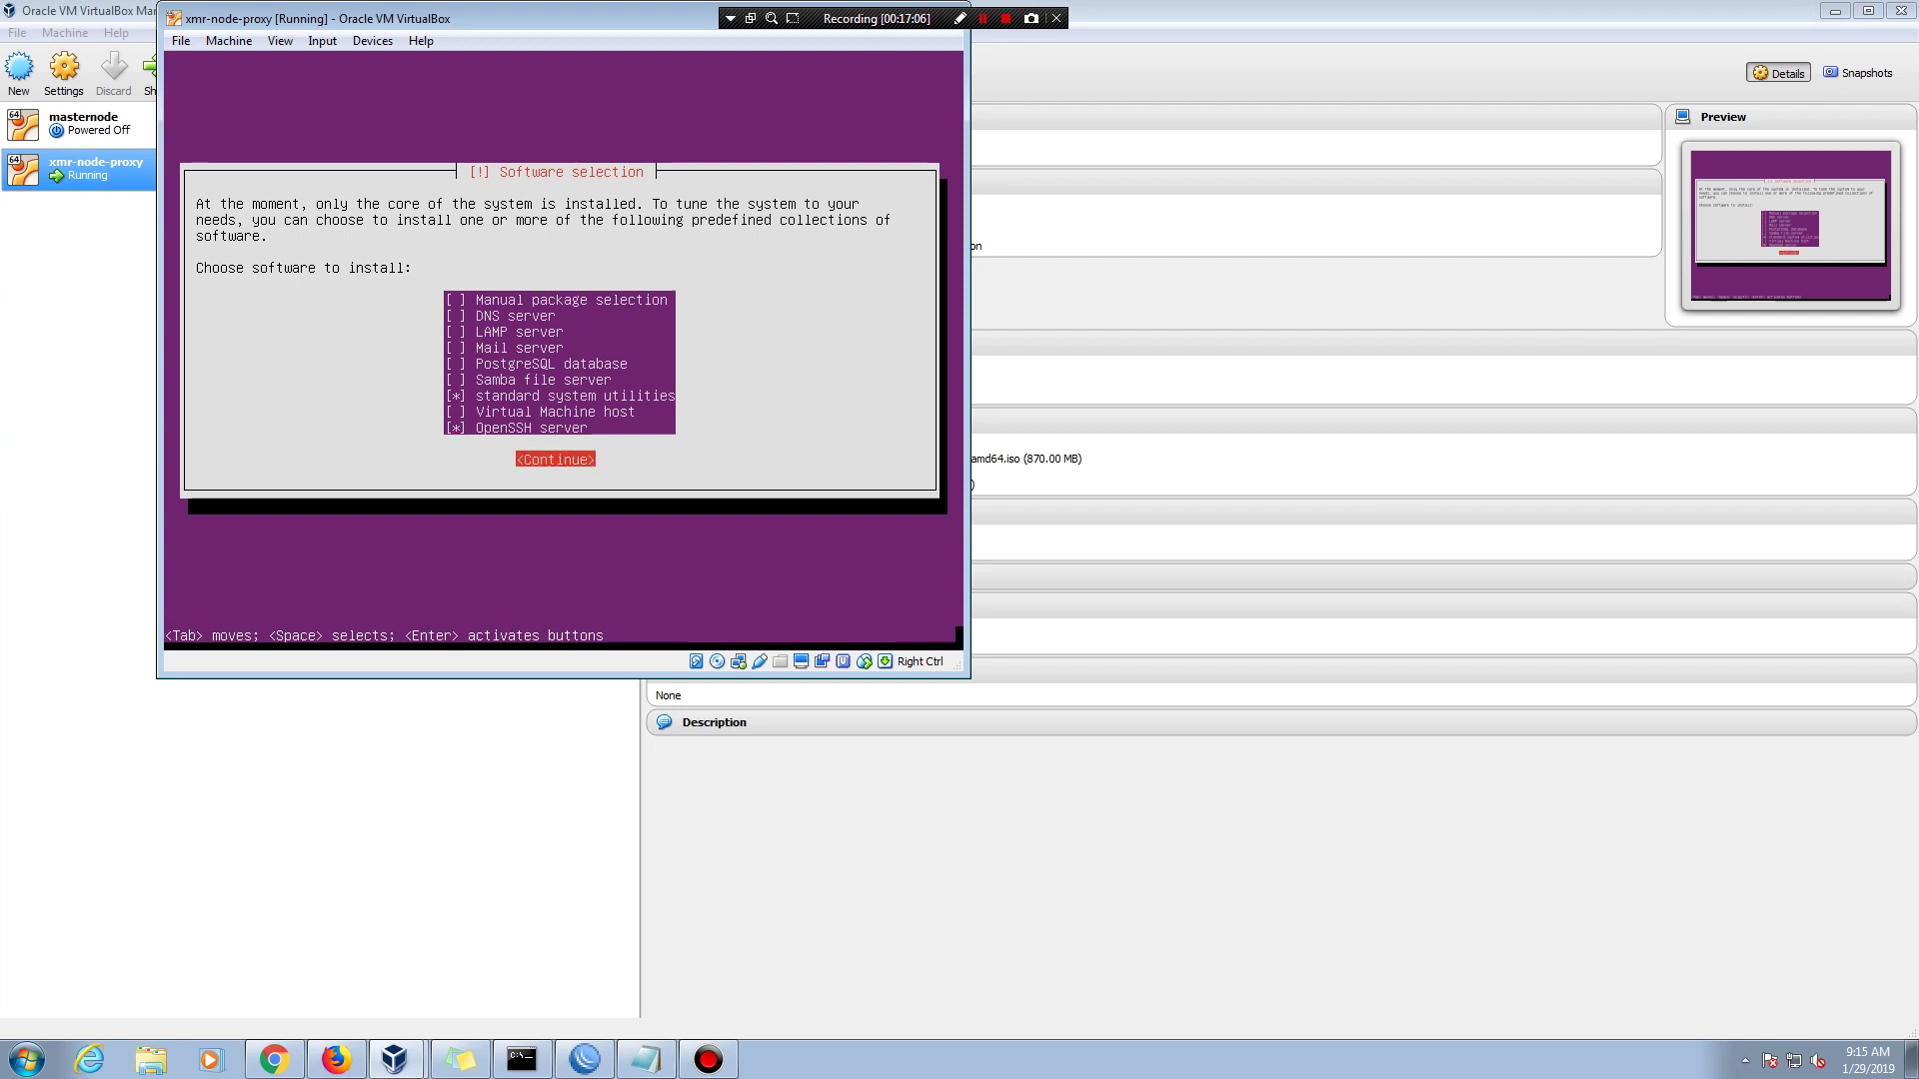
{"action": "key", "text": "Return"}
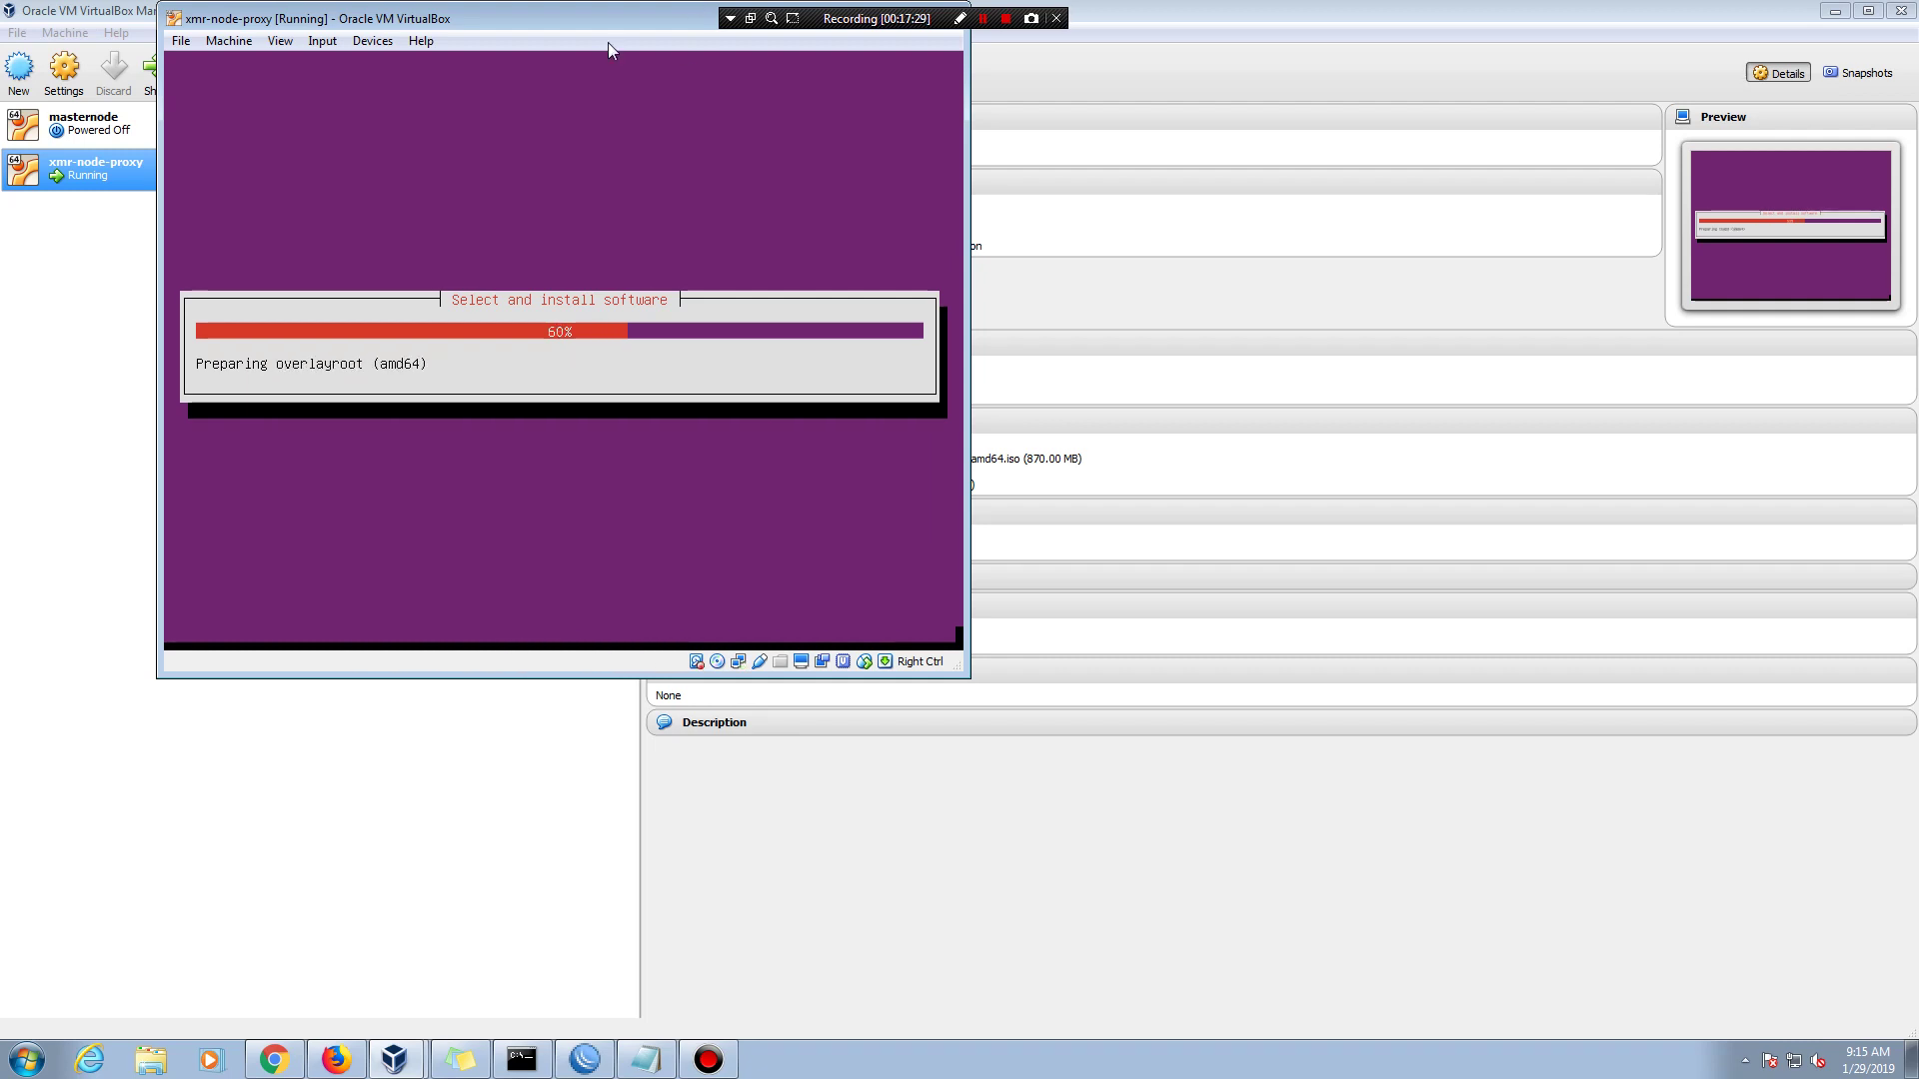
{"action": "left_click_drag", "start_coordinate": [603, 22], "coordinate": [1004, 146]}
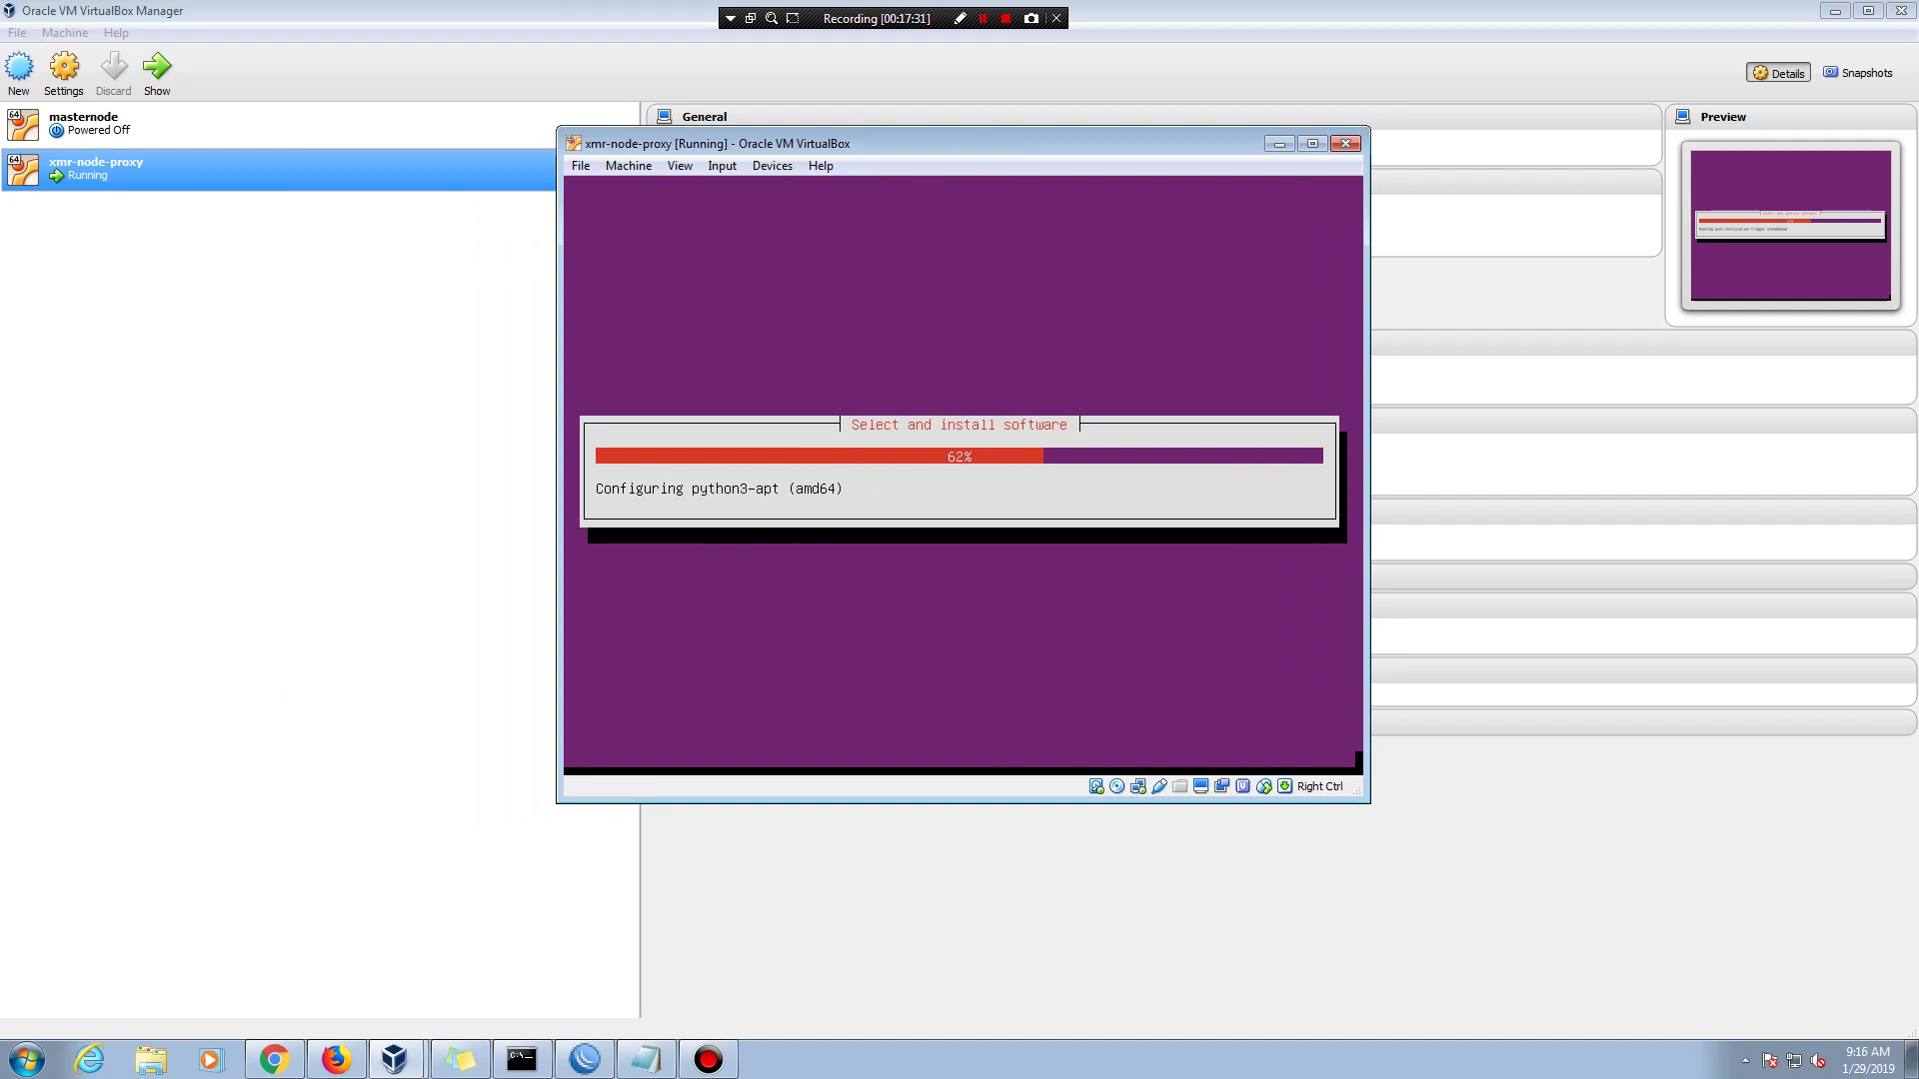
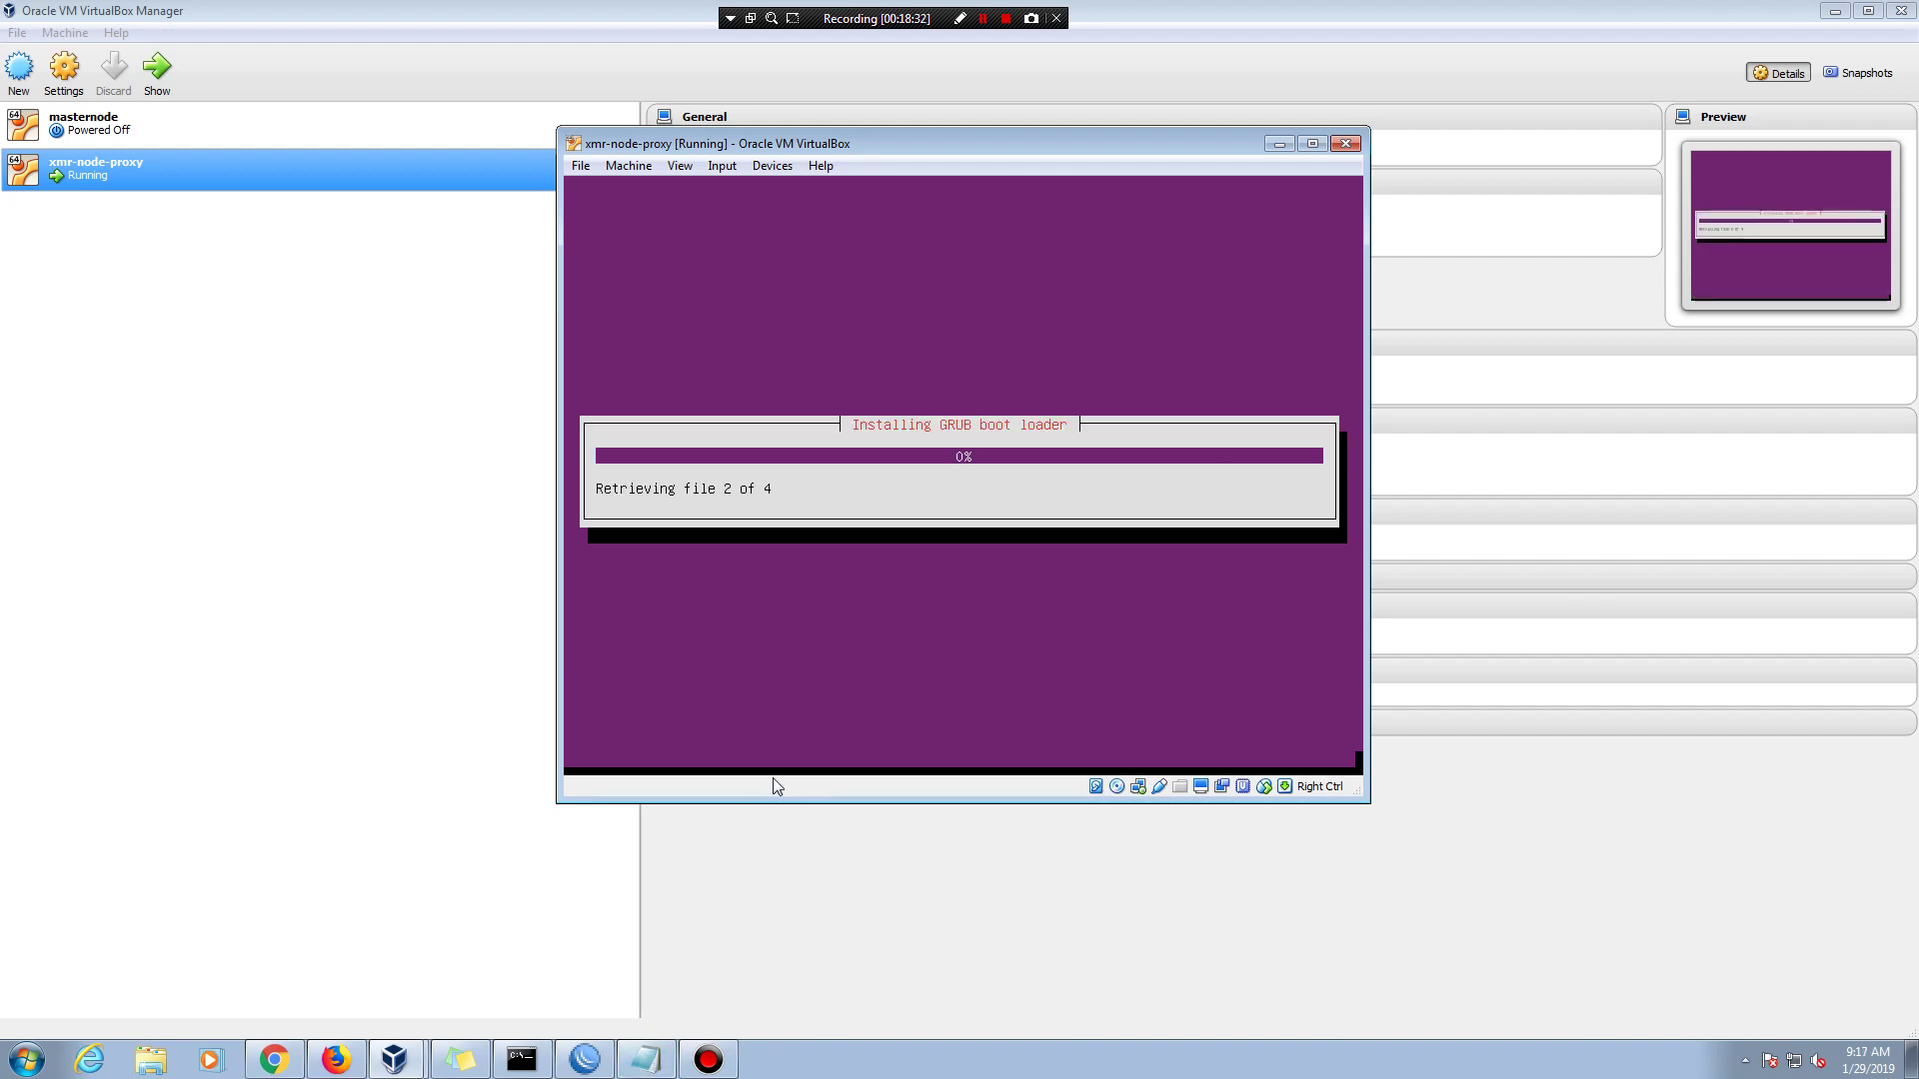
- Check the setup notes, then confirm installing GRUB to the master boot record
{"action": "left_click", "coordinate": [647, 1059]}
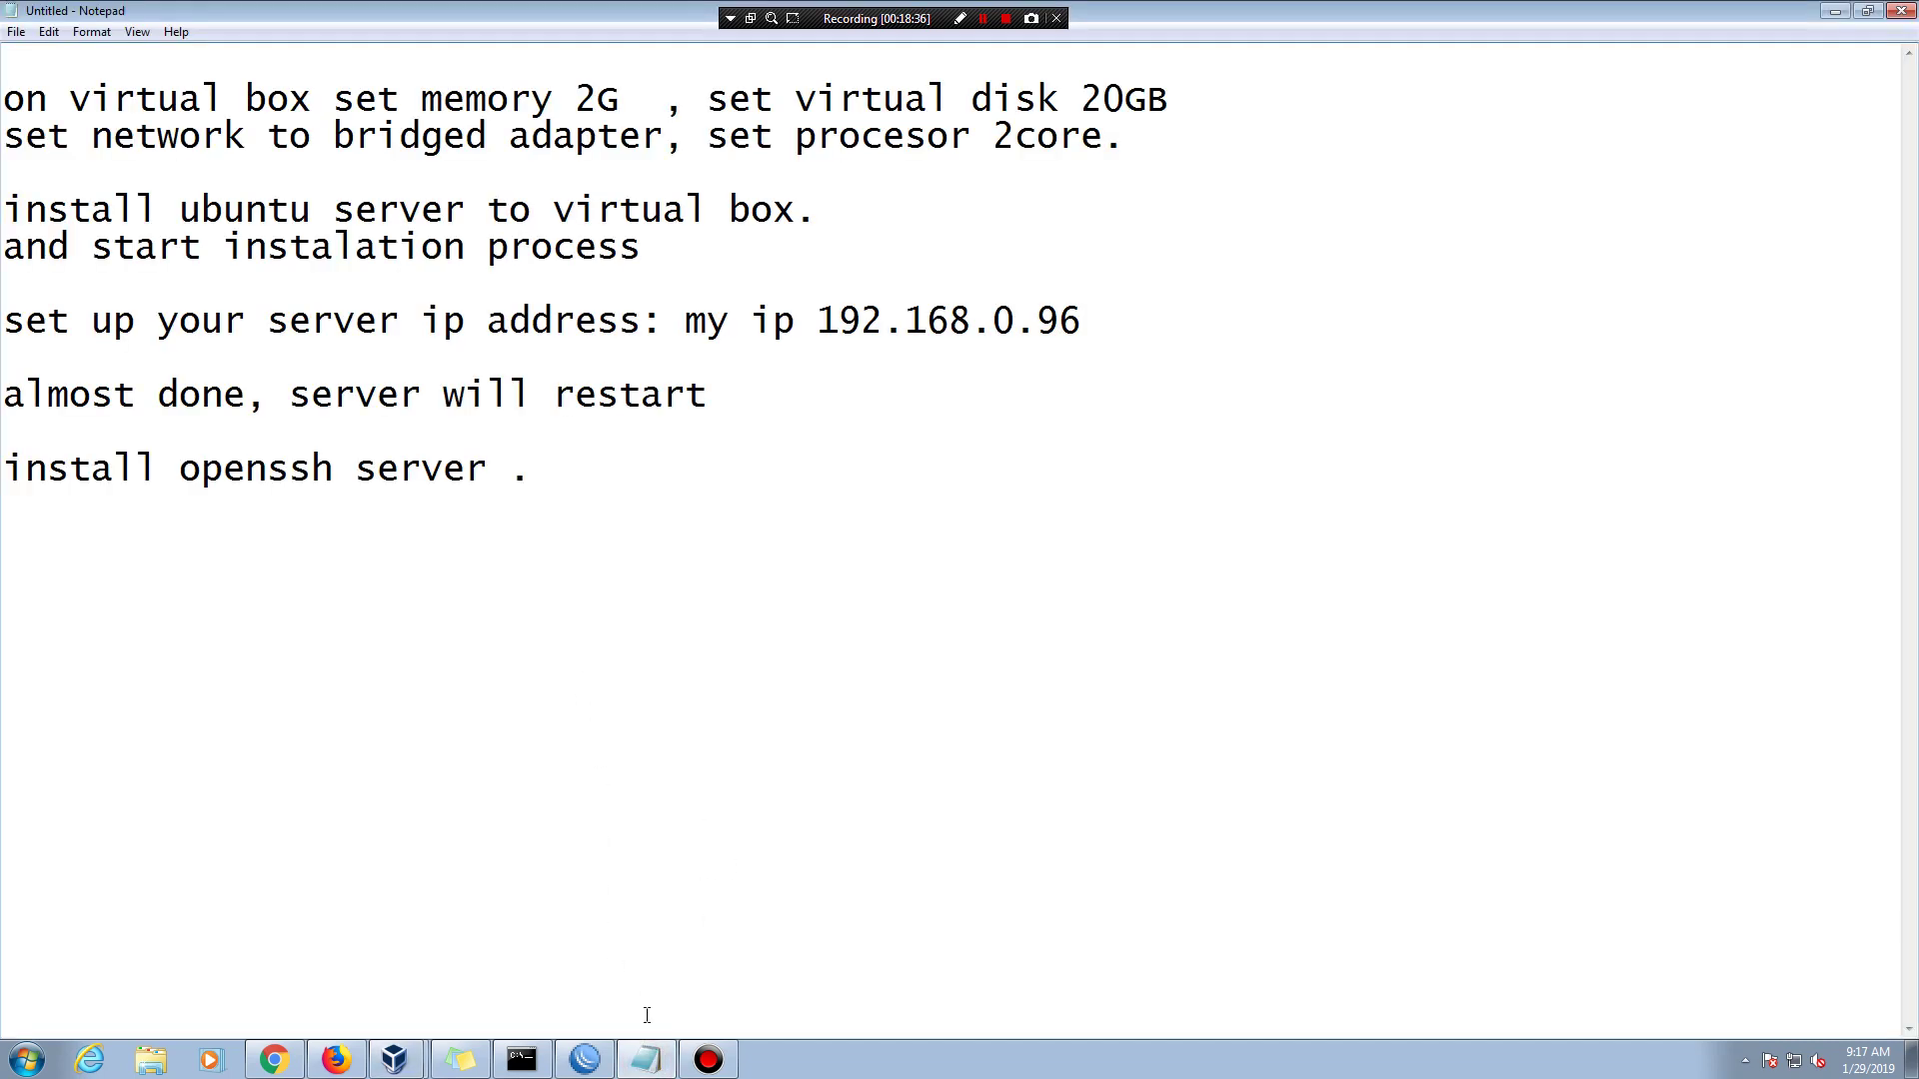
{"action": "mouse_move", "coordinate": [646, 1057]}
{"action": "key", "text": "alt+Tab"}
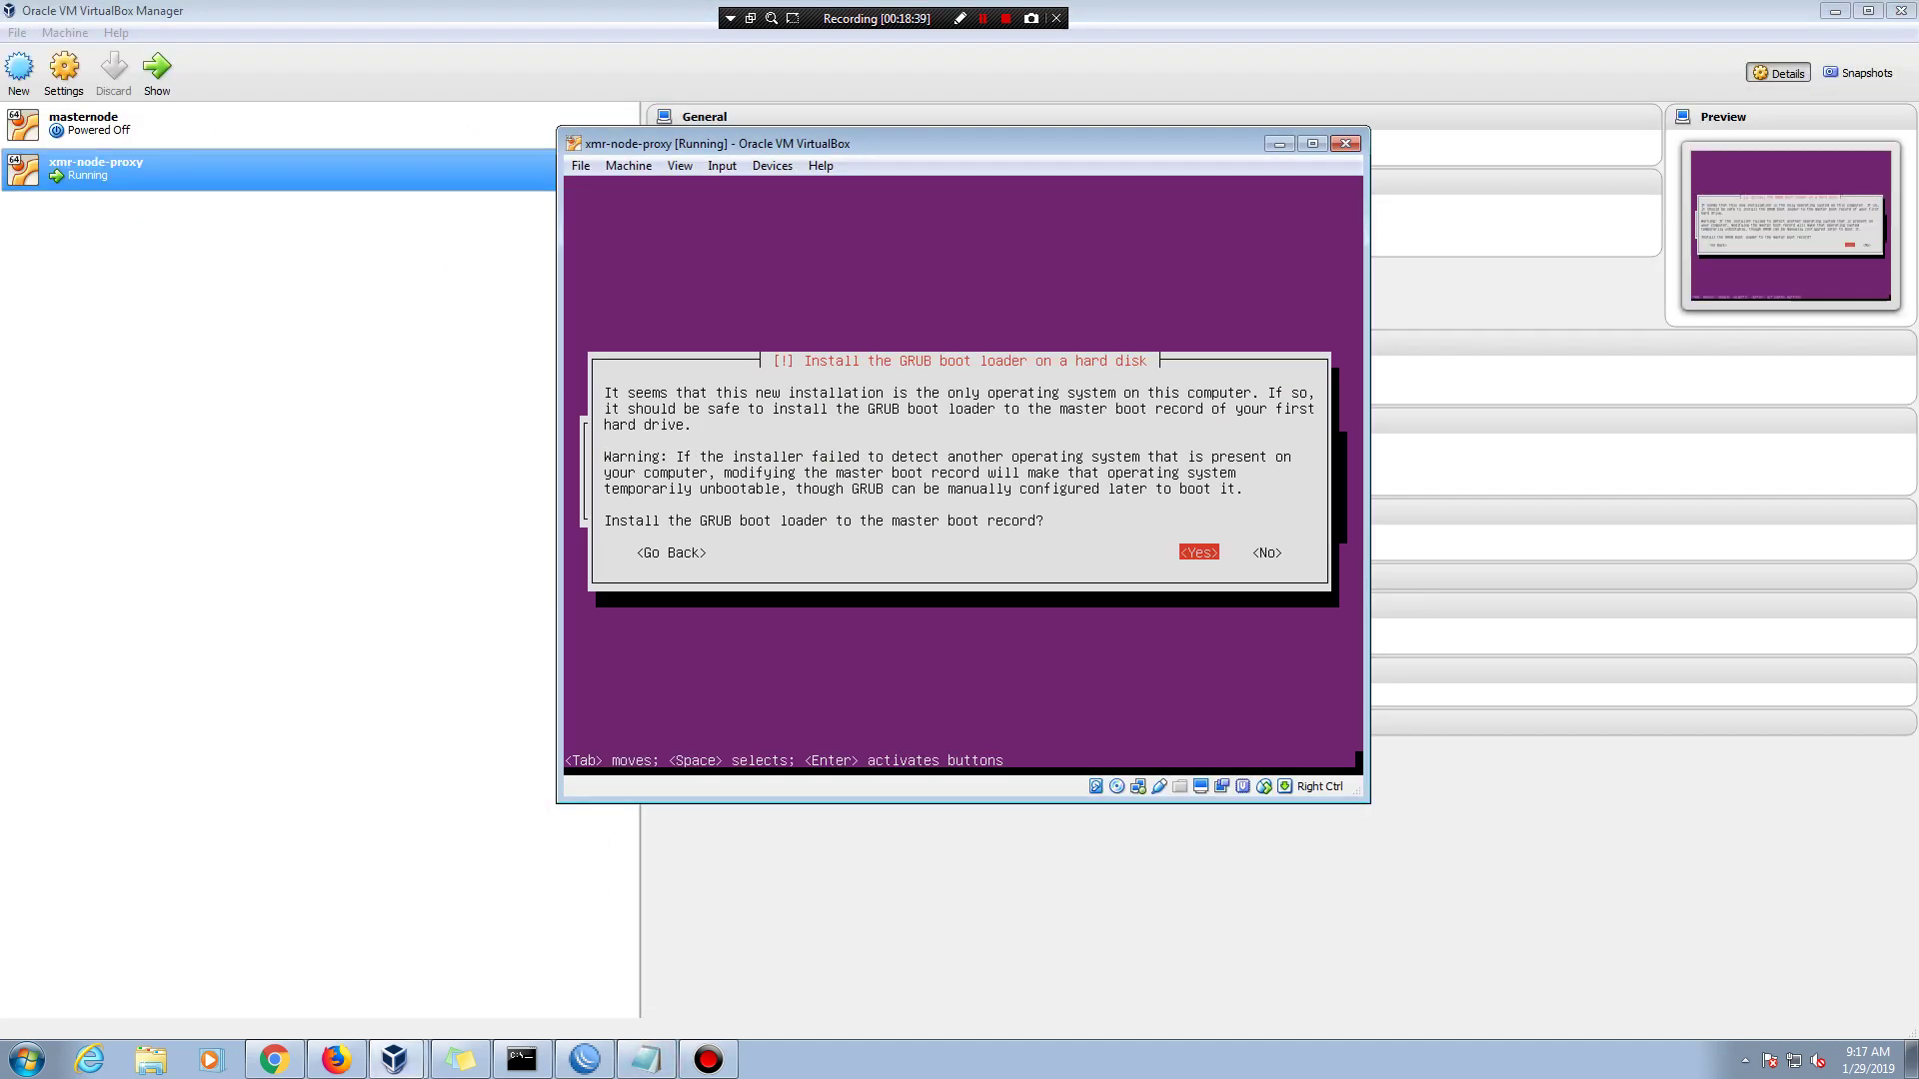
{"action": "key", "text": "Return"}
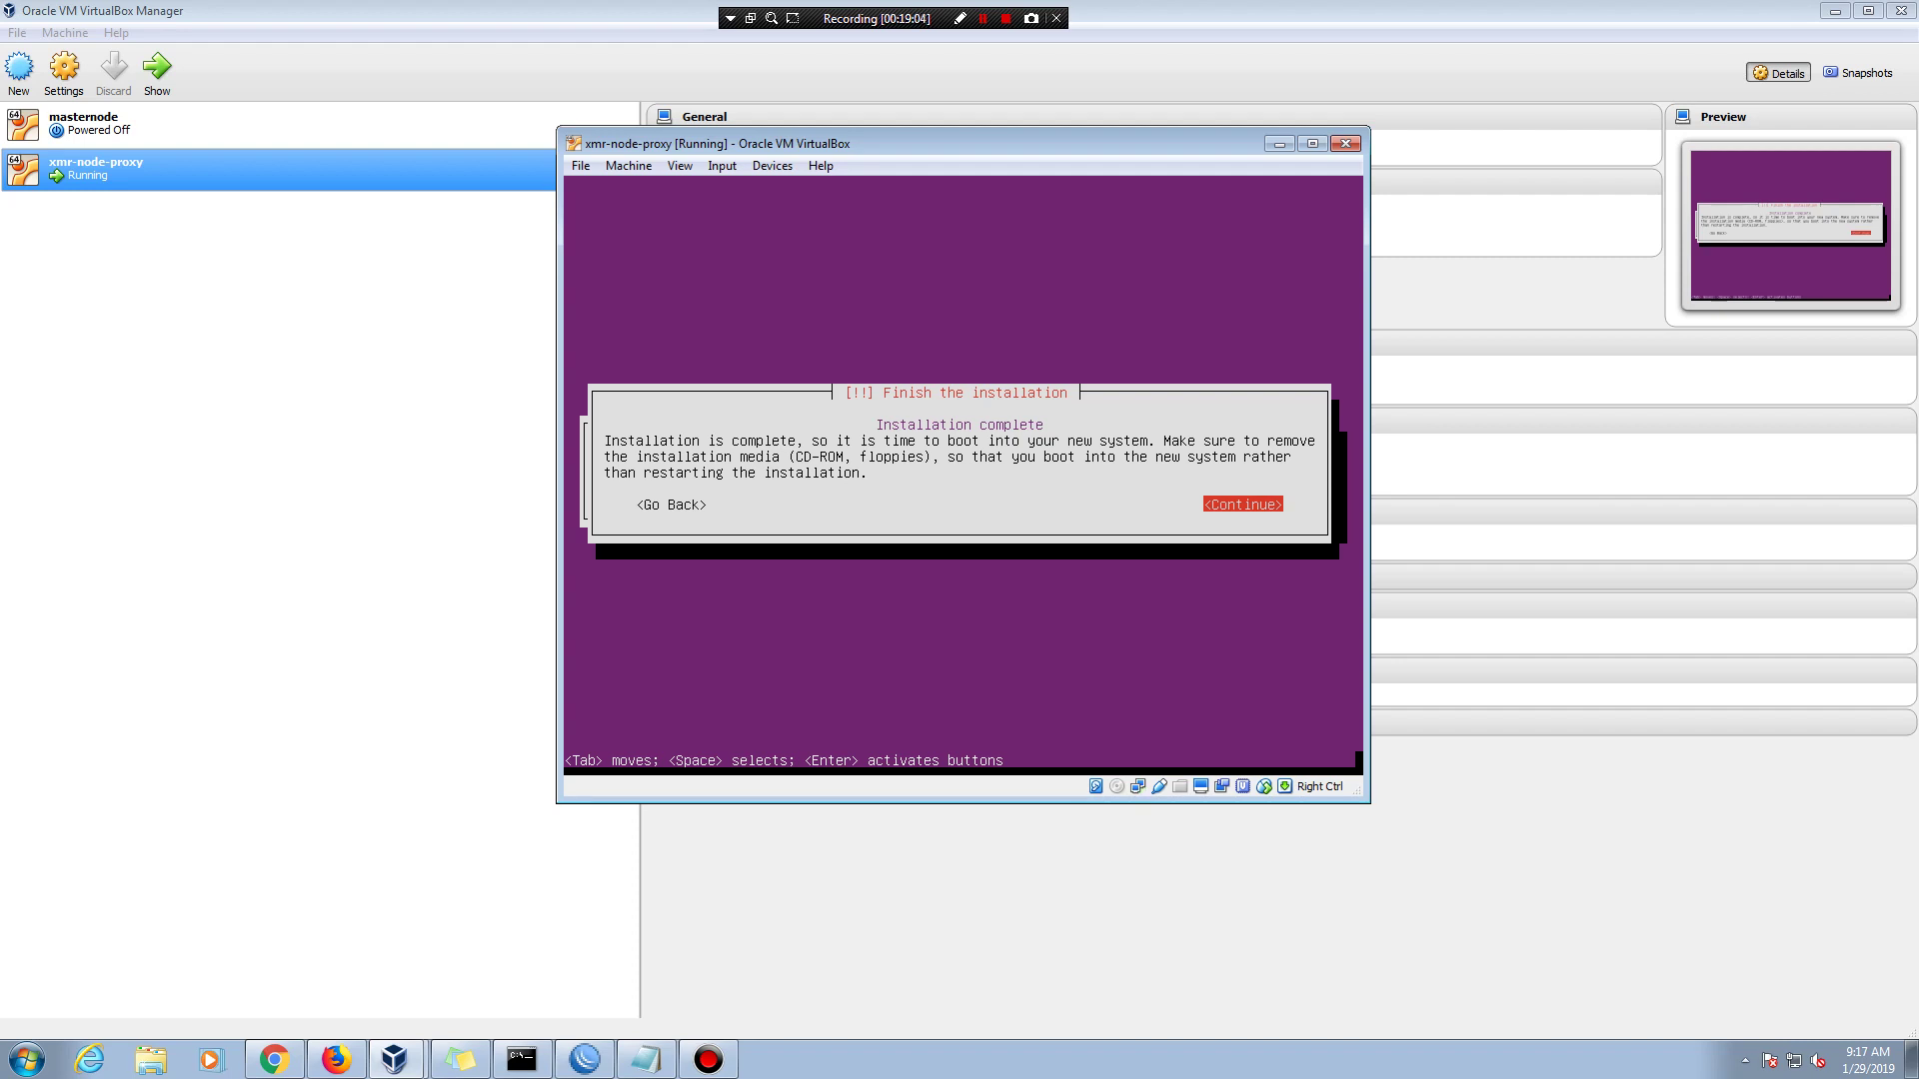
- Continue past the Finish the installation screen so the VM reboots to its login prompt
{"action": "key", "text": "Return"}
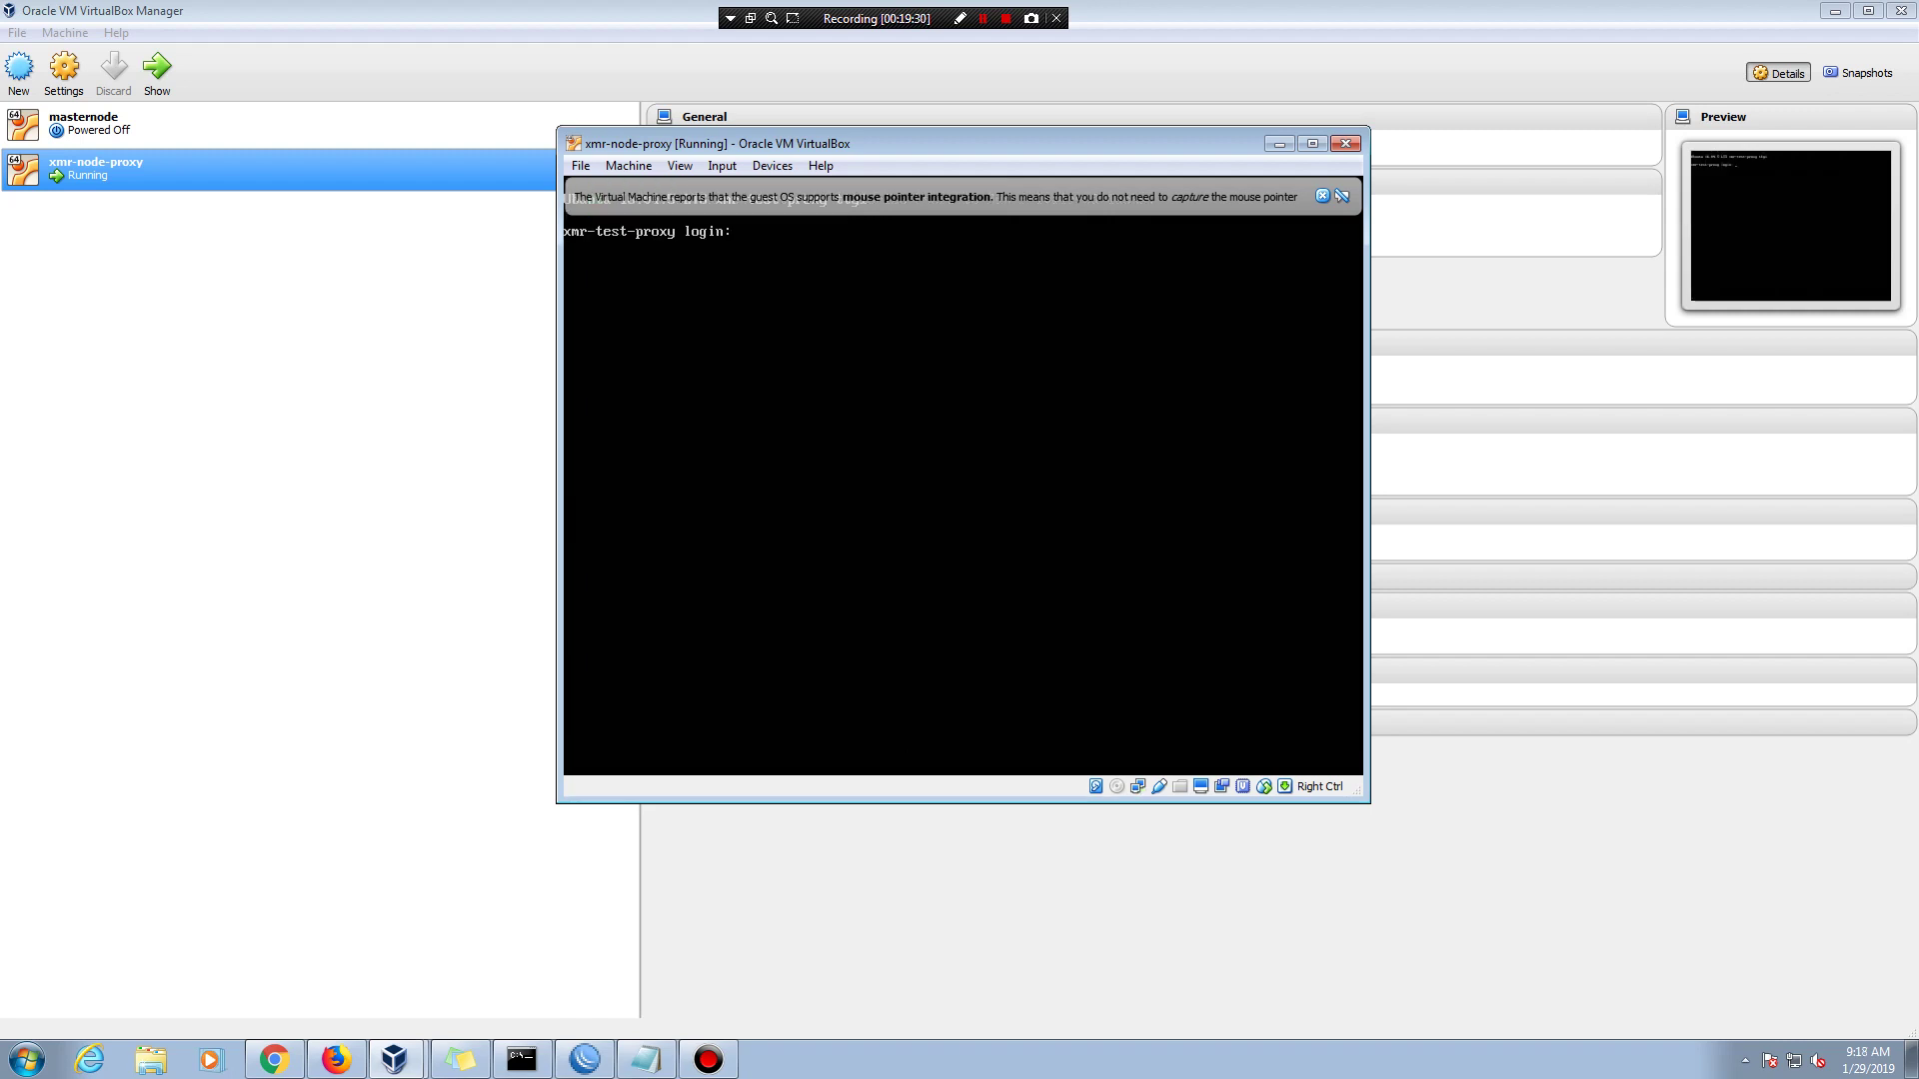
- Attempt a console login as test1, then close the xmr-node-proxy VM window
{"action": "type", "text": "test1"}
{"action": "key", "text": "Return"}
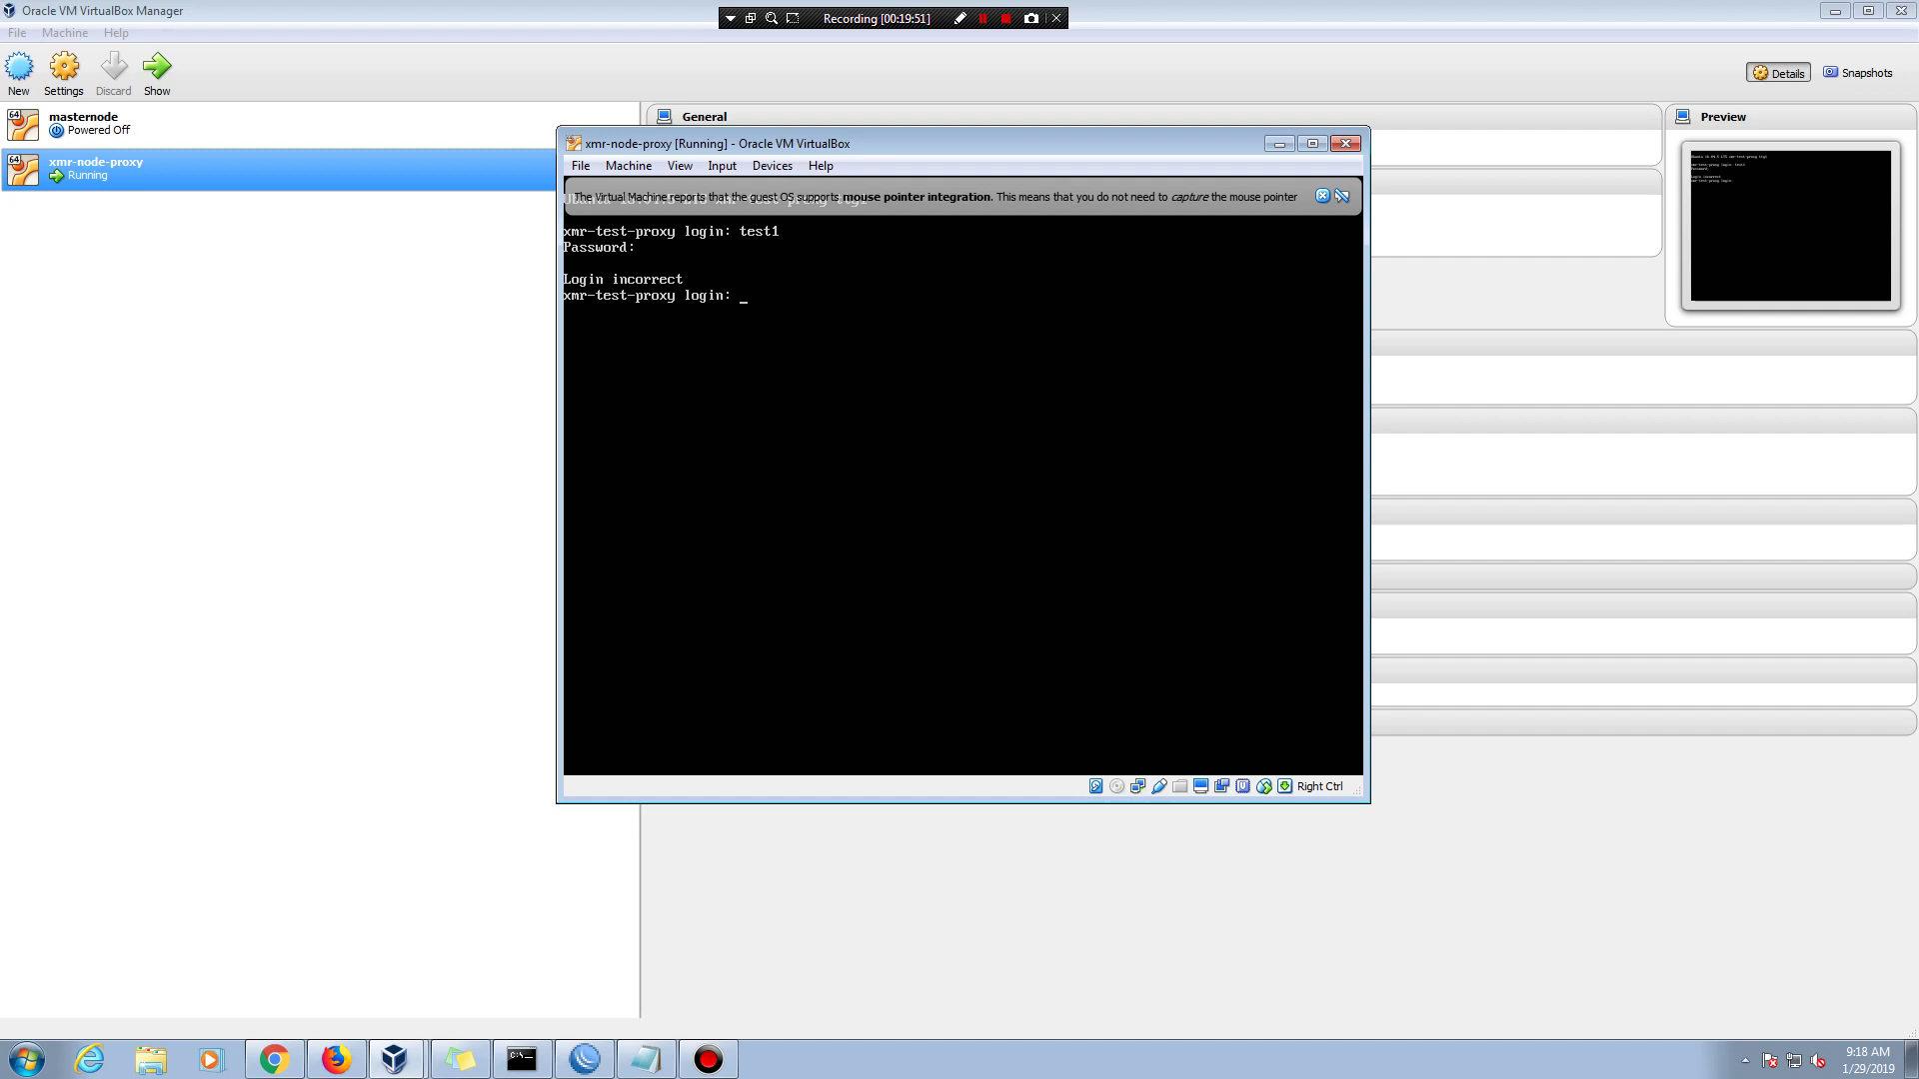
{"action": "left_click", "coordinate": [984, 18]}
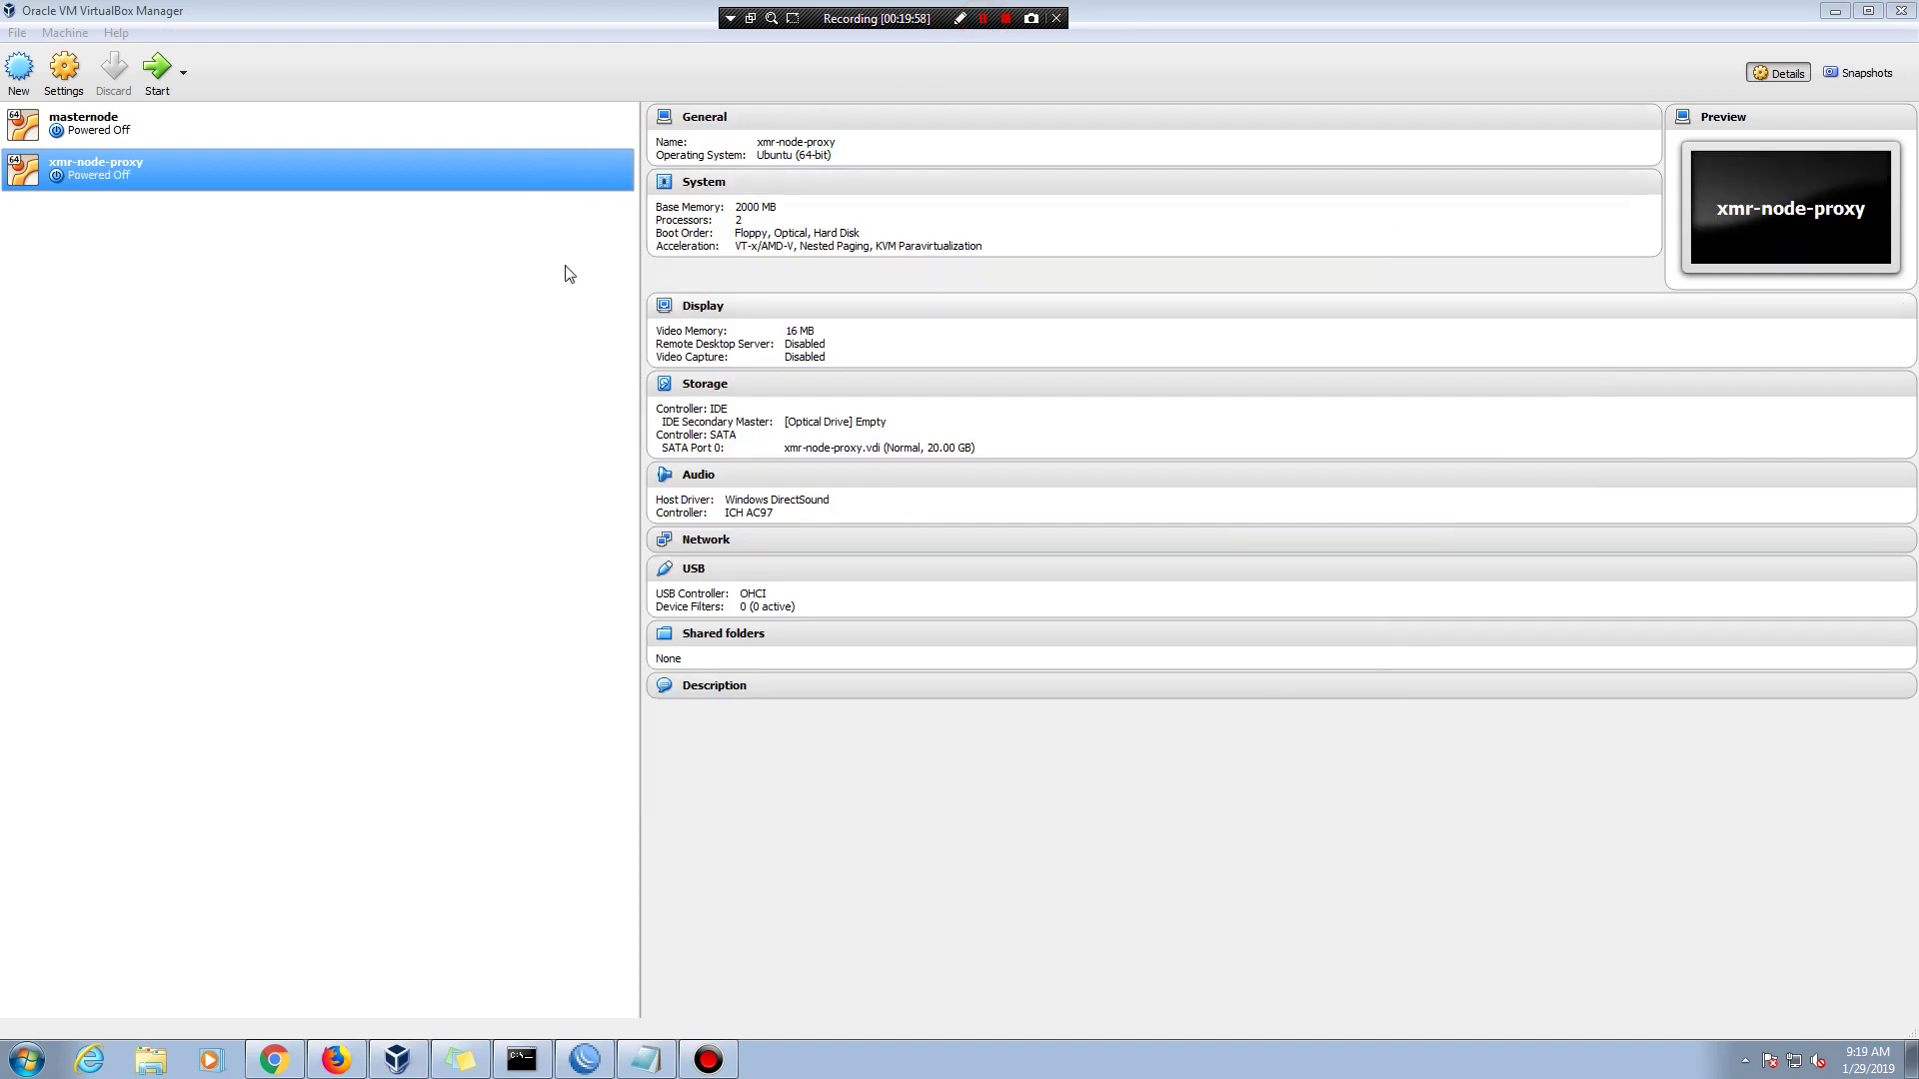
- Start the xmr-node-proxy VM and move the restored Notepad notes so the VM shows
{"action": "double_click", "coordinate": [210, 160]}
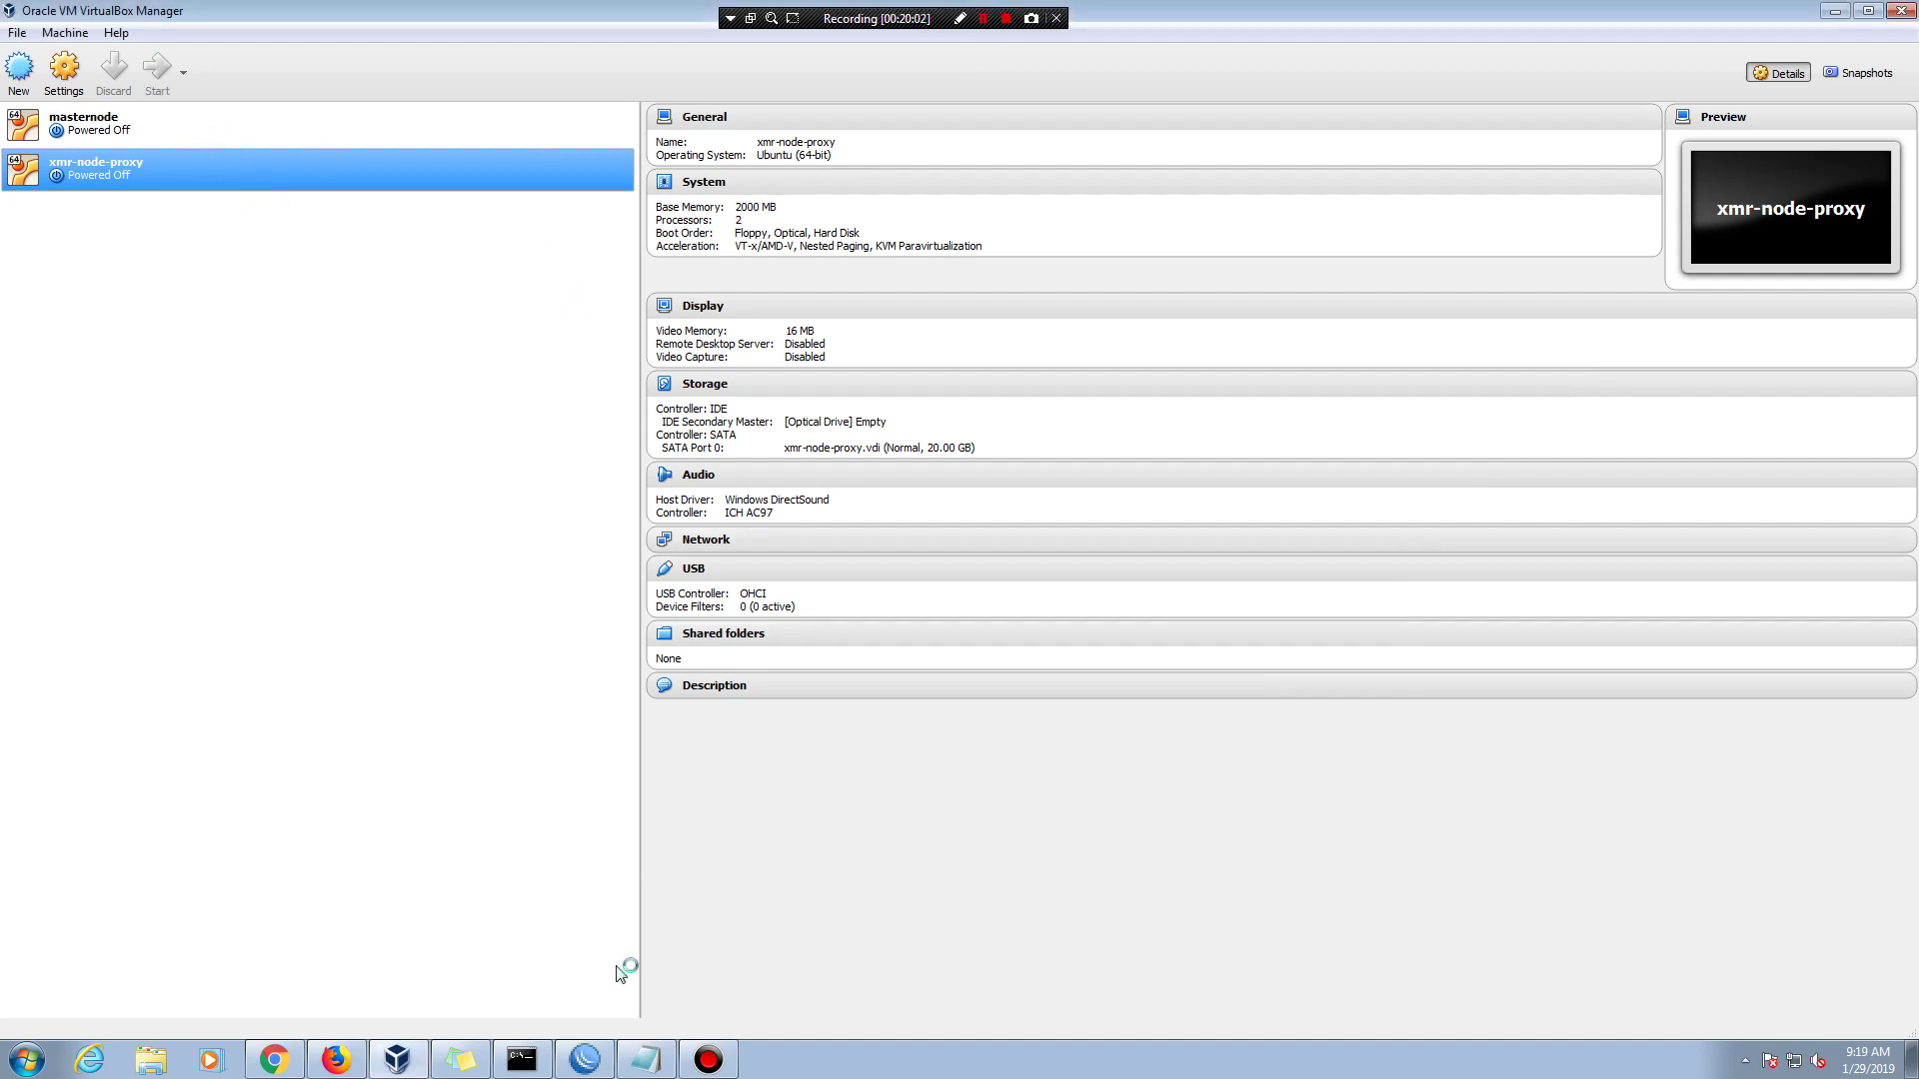
{"action": "left_click", "coordinate": [647, 1059]}
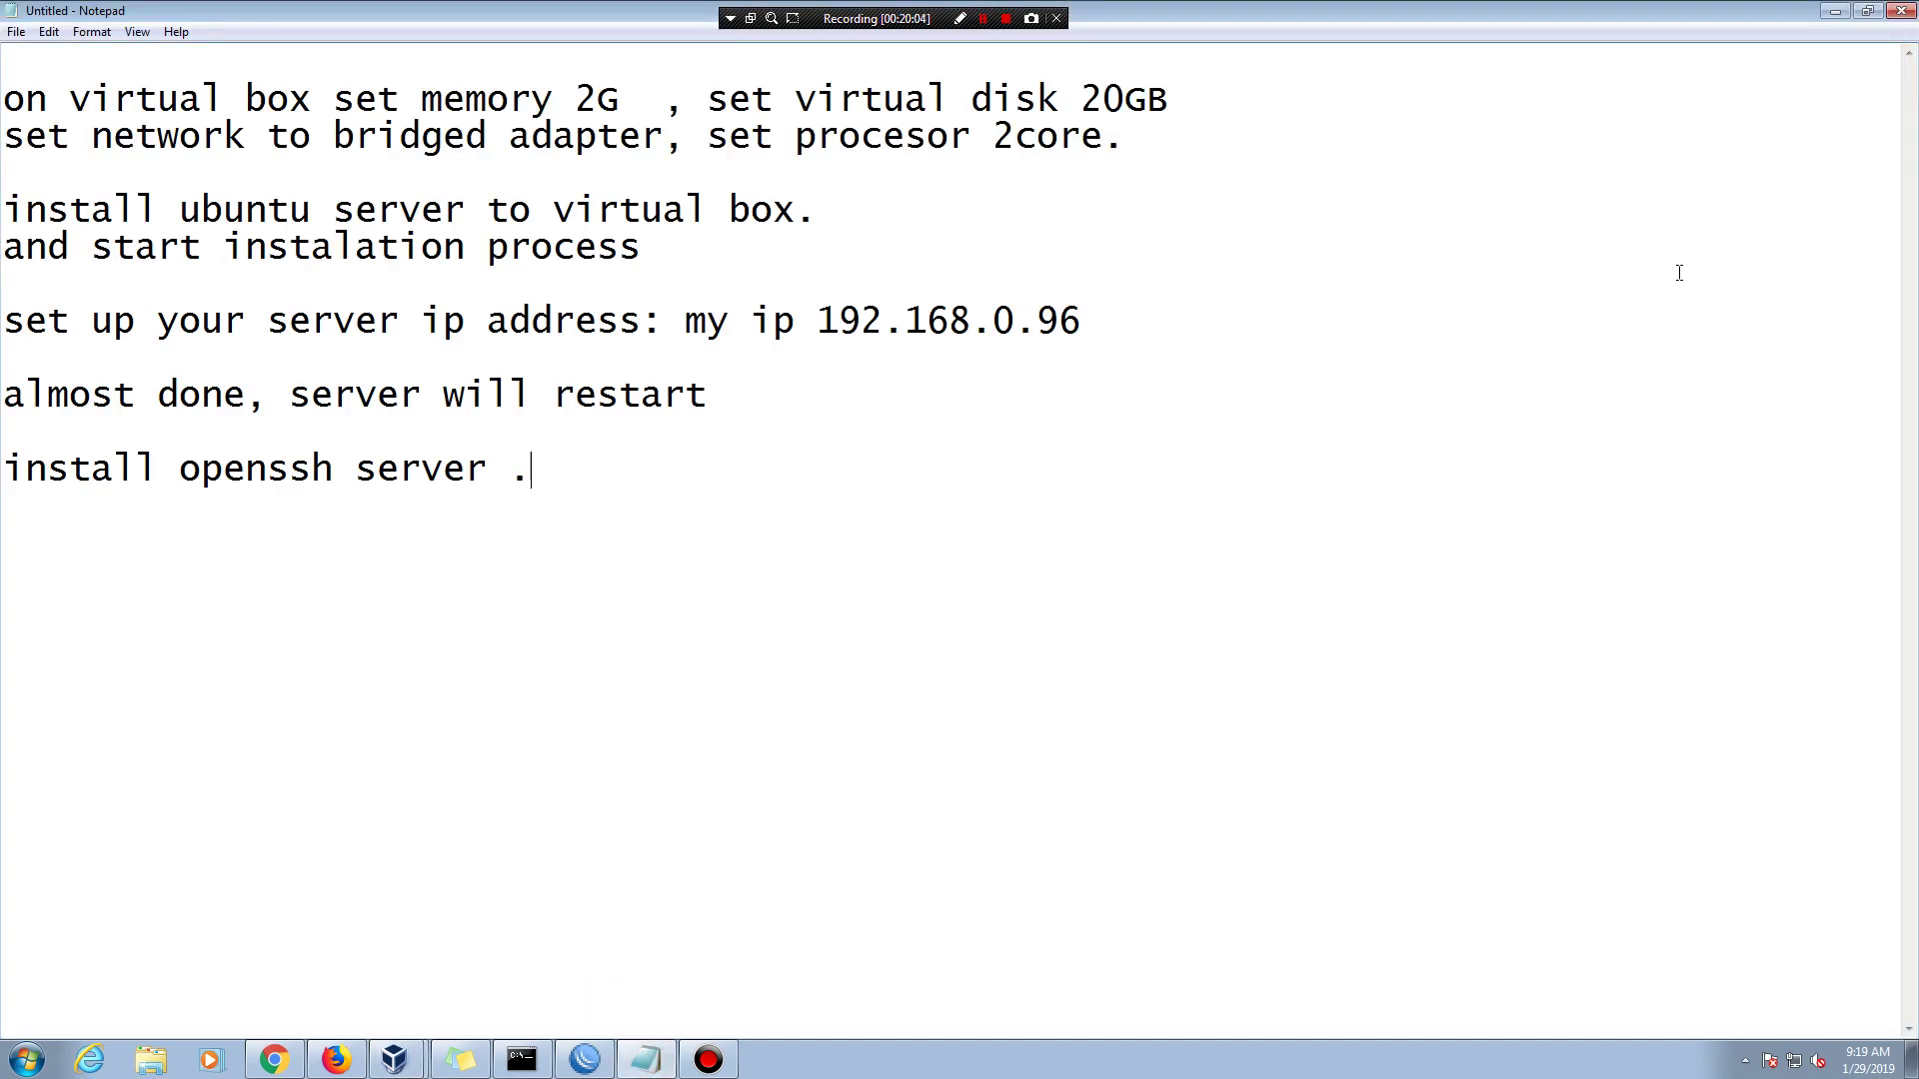
{"action": "left_click", "coordinate": [1868, 11]}
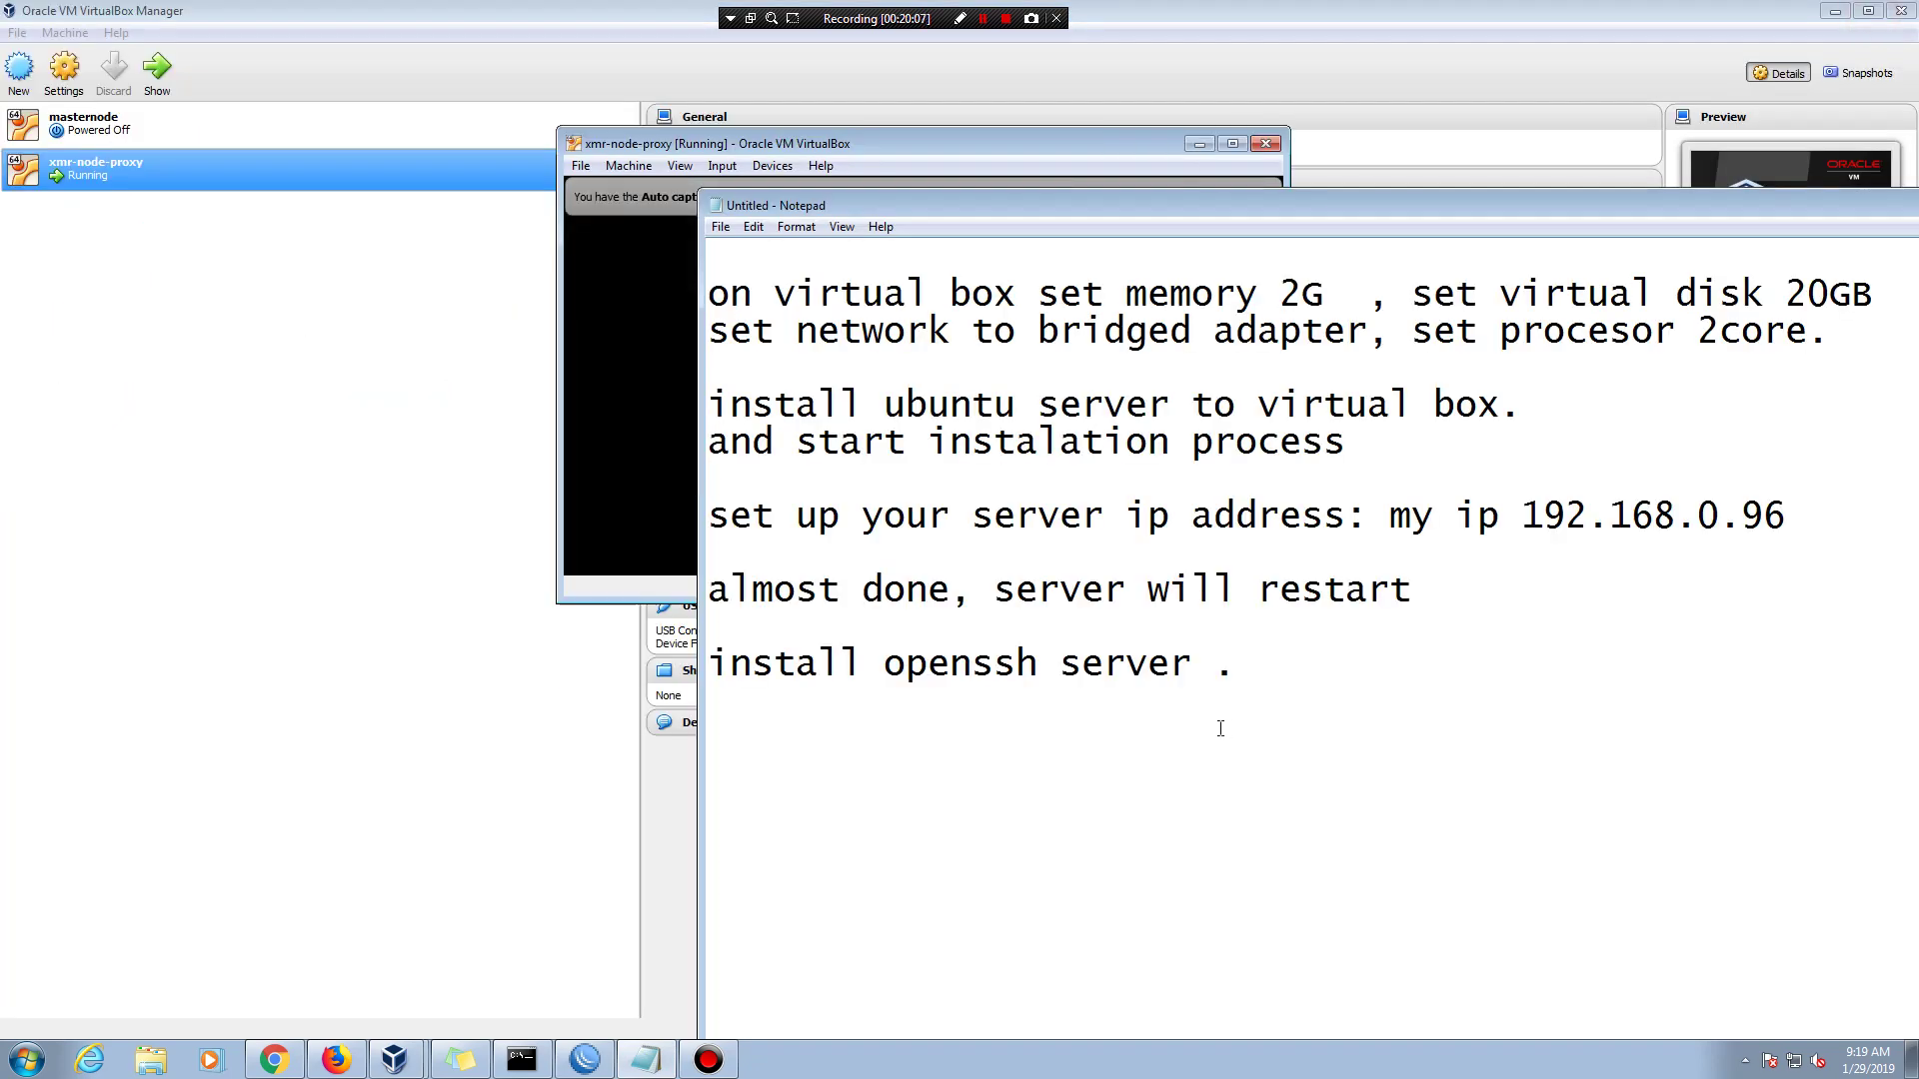
{"action": "left_click_drag", "start_coordinate": [1484, 207], "coordinate": [1639, 412]}
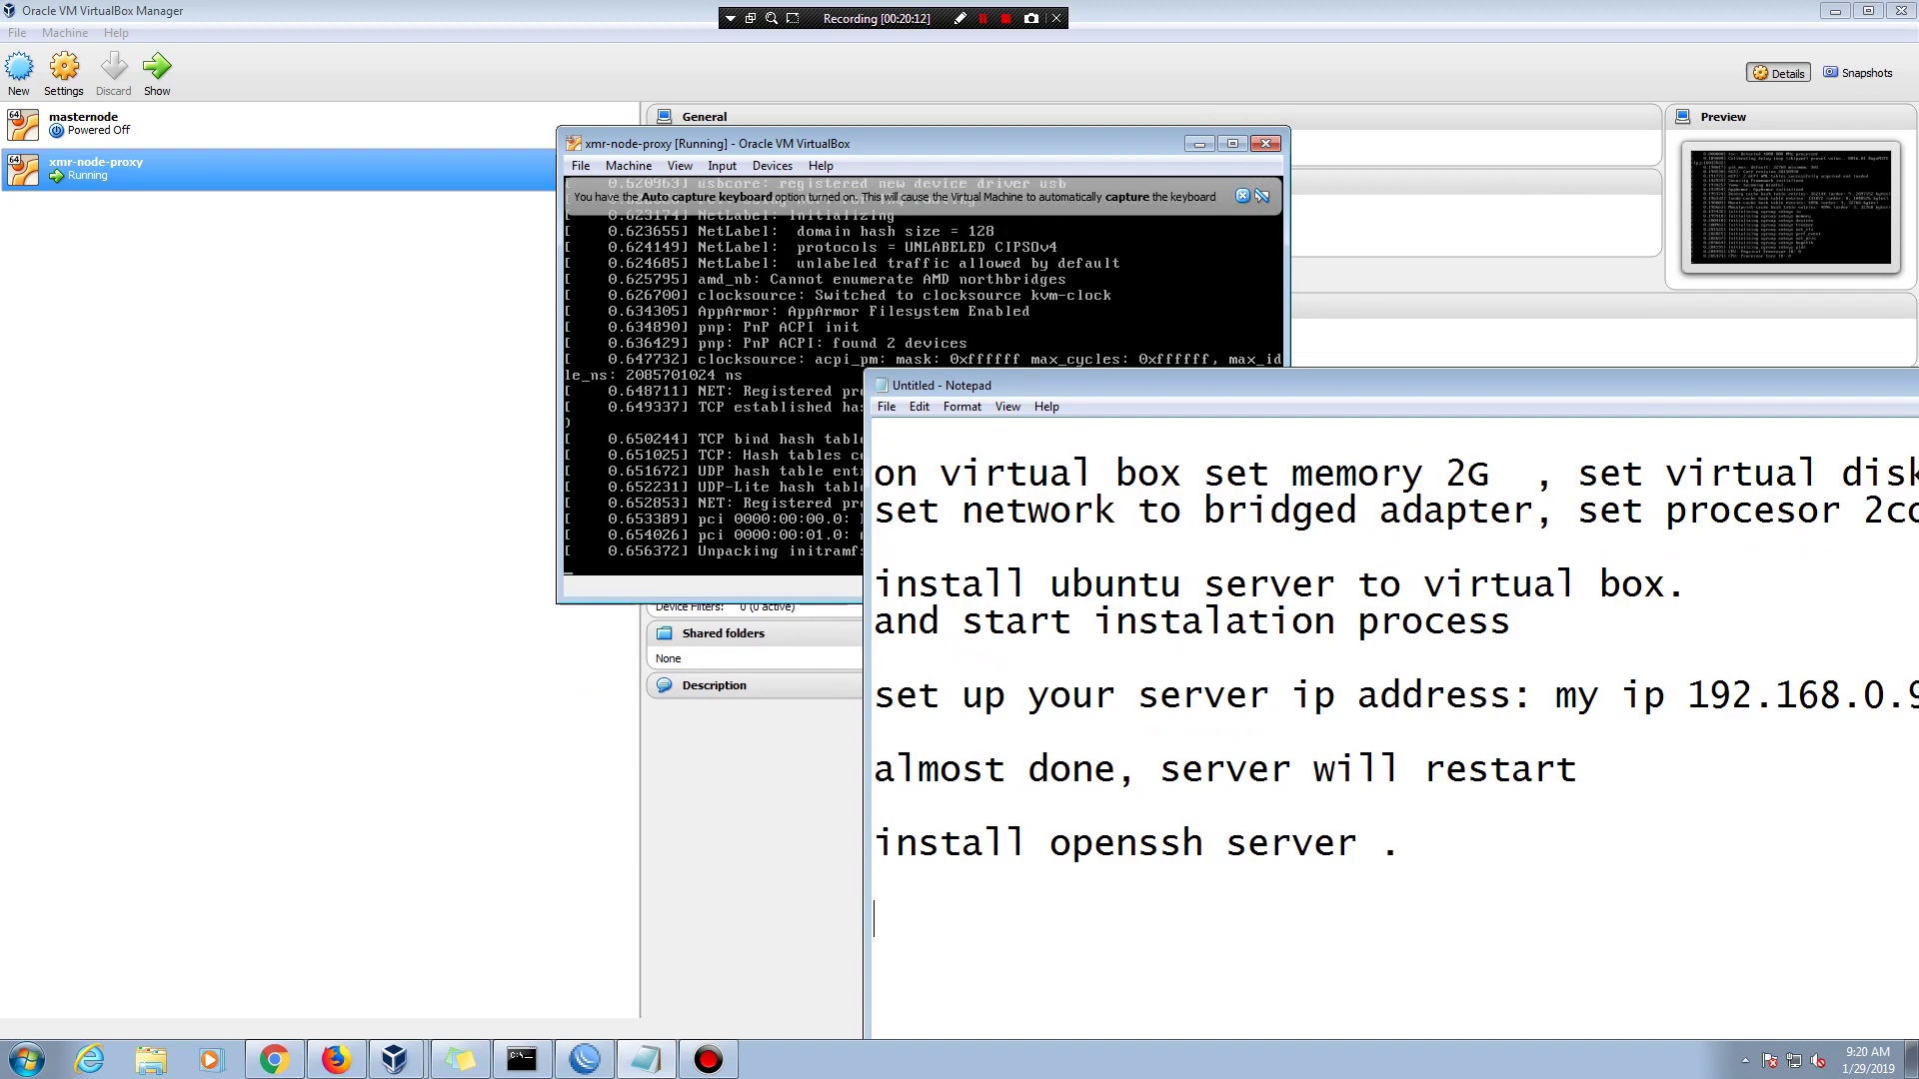
- Add the note line 'you can login to server using putty' below the OpenSSH step
{"action": "key", "text": "Return"}
{"action": "type", "text": "now"}
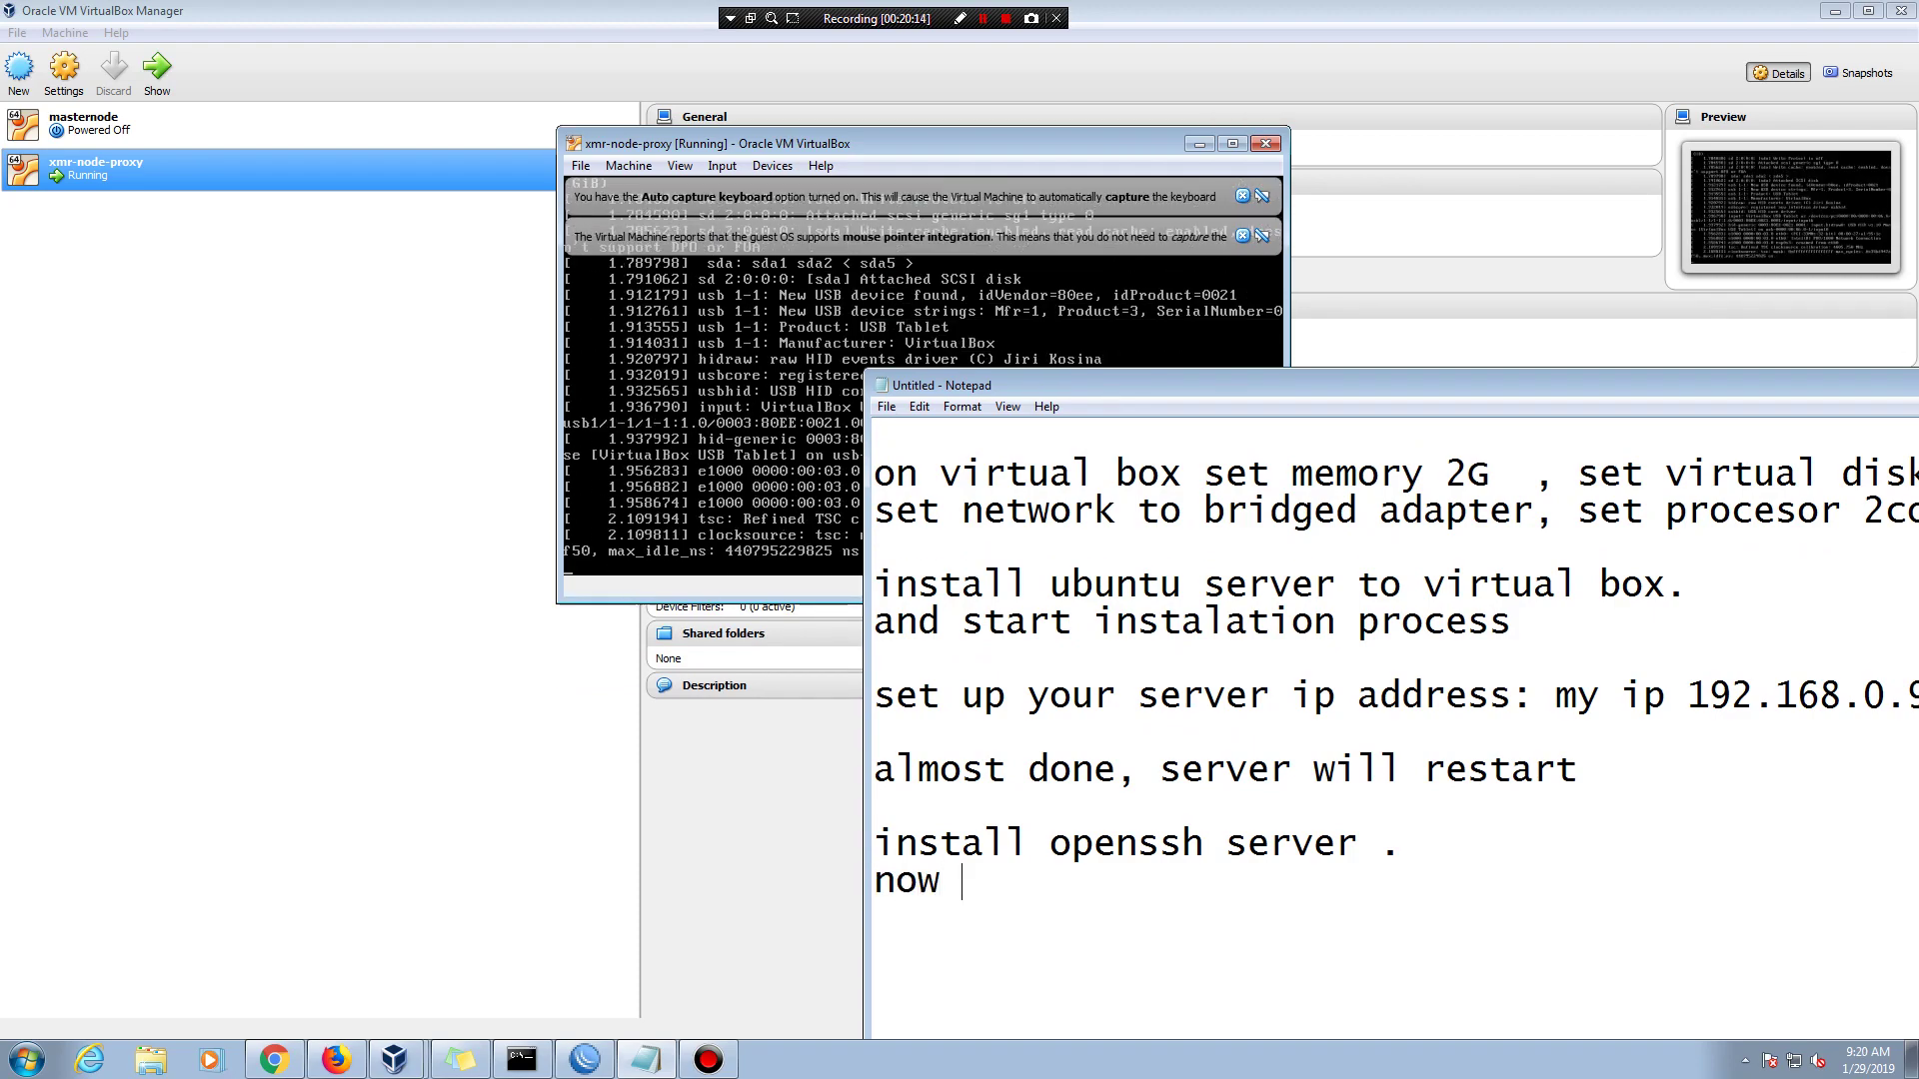
{"action": "key", "text": "BackSpace"}
{"action": "key", "text": "BackSpace"}
{"action": "key", "text": "BackSpace"}
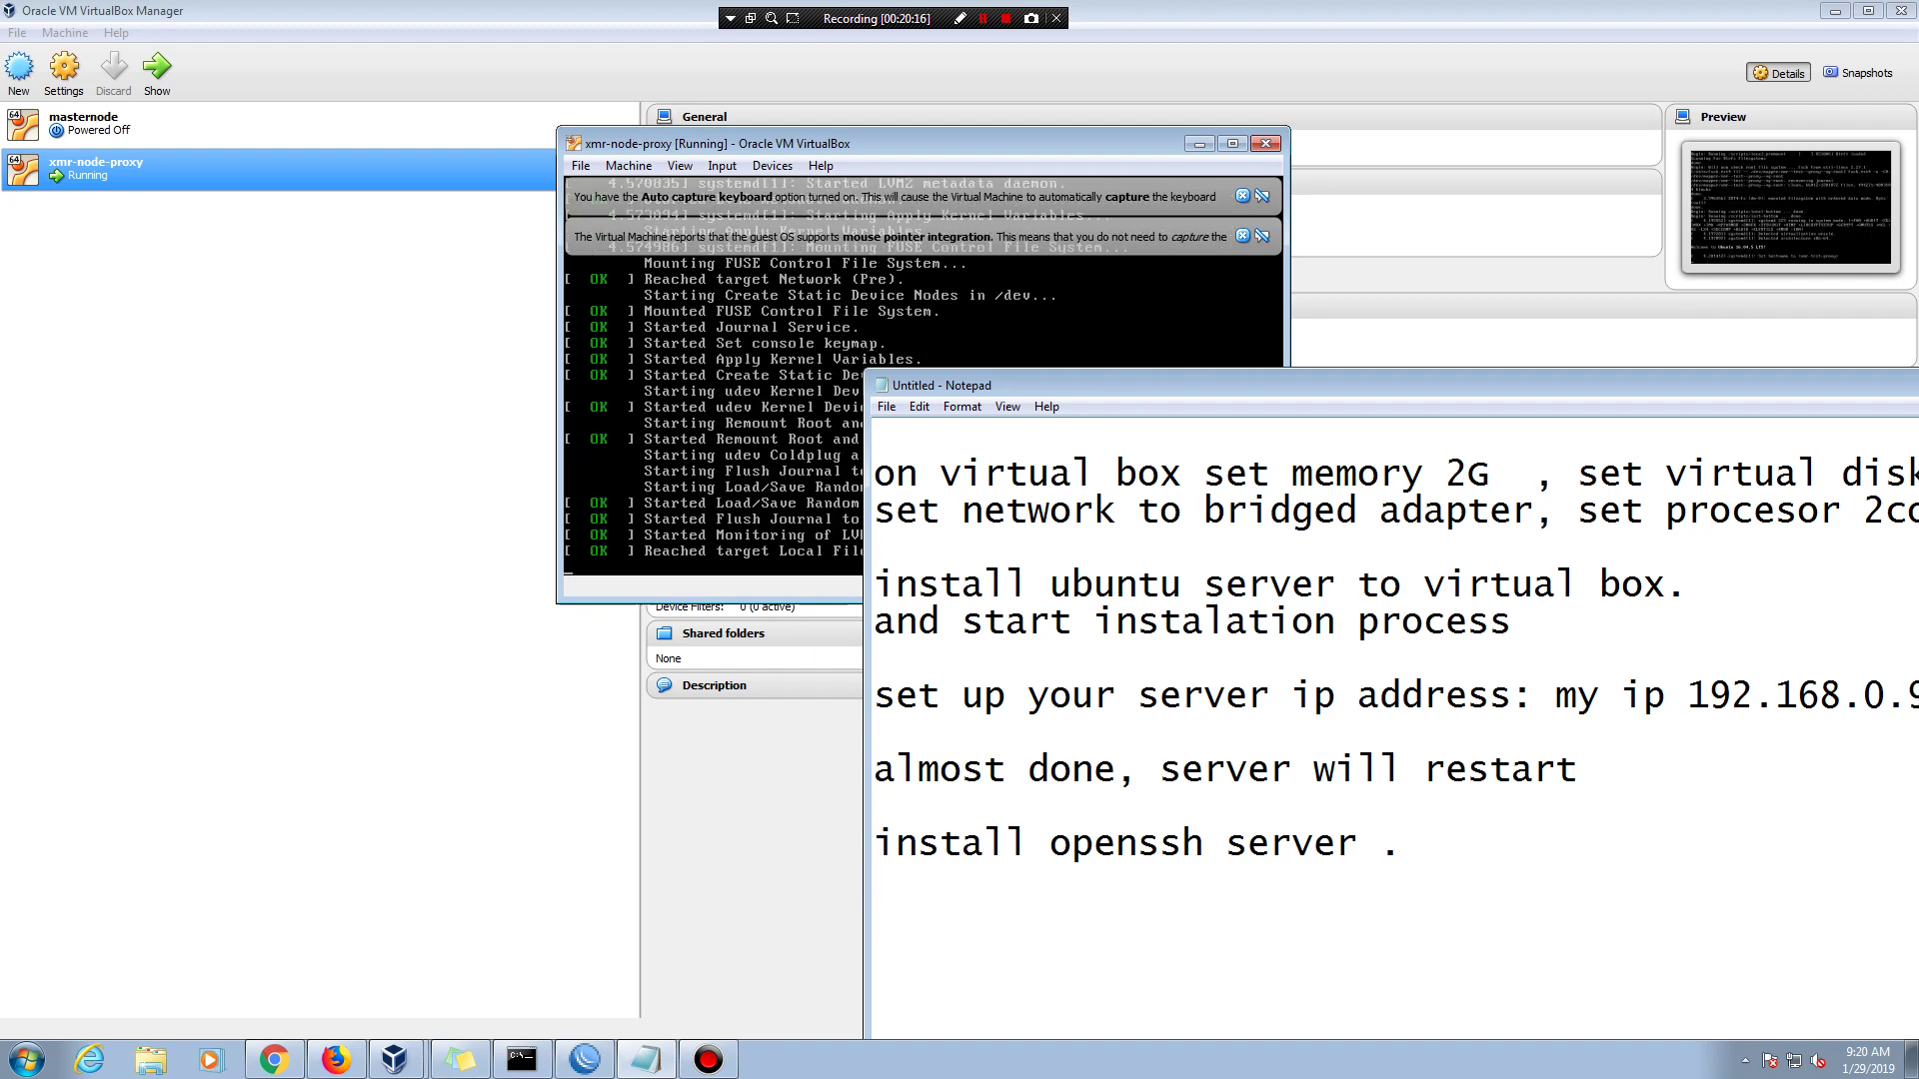
{"action": "type", "text": "you xca"}
{"action": "key", "text": "BackSpace"}
{"action": "key", "text": "BackSpace"}
{"action": "key", "text": "BackSpace"}
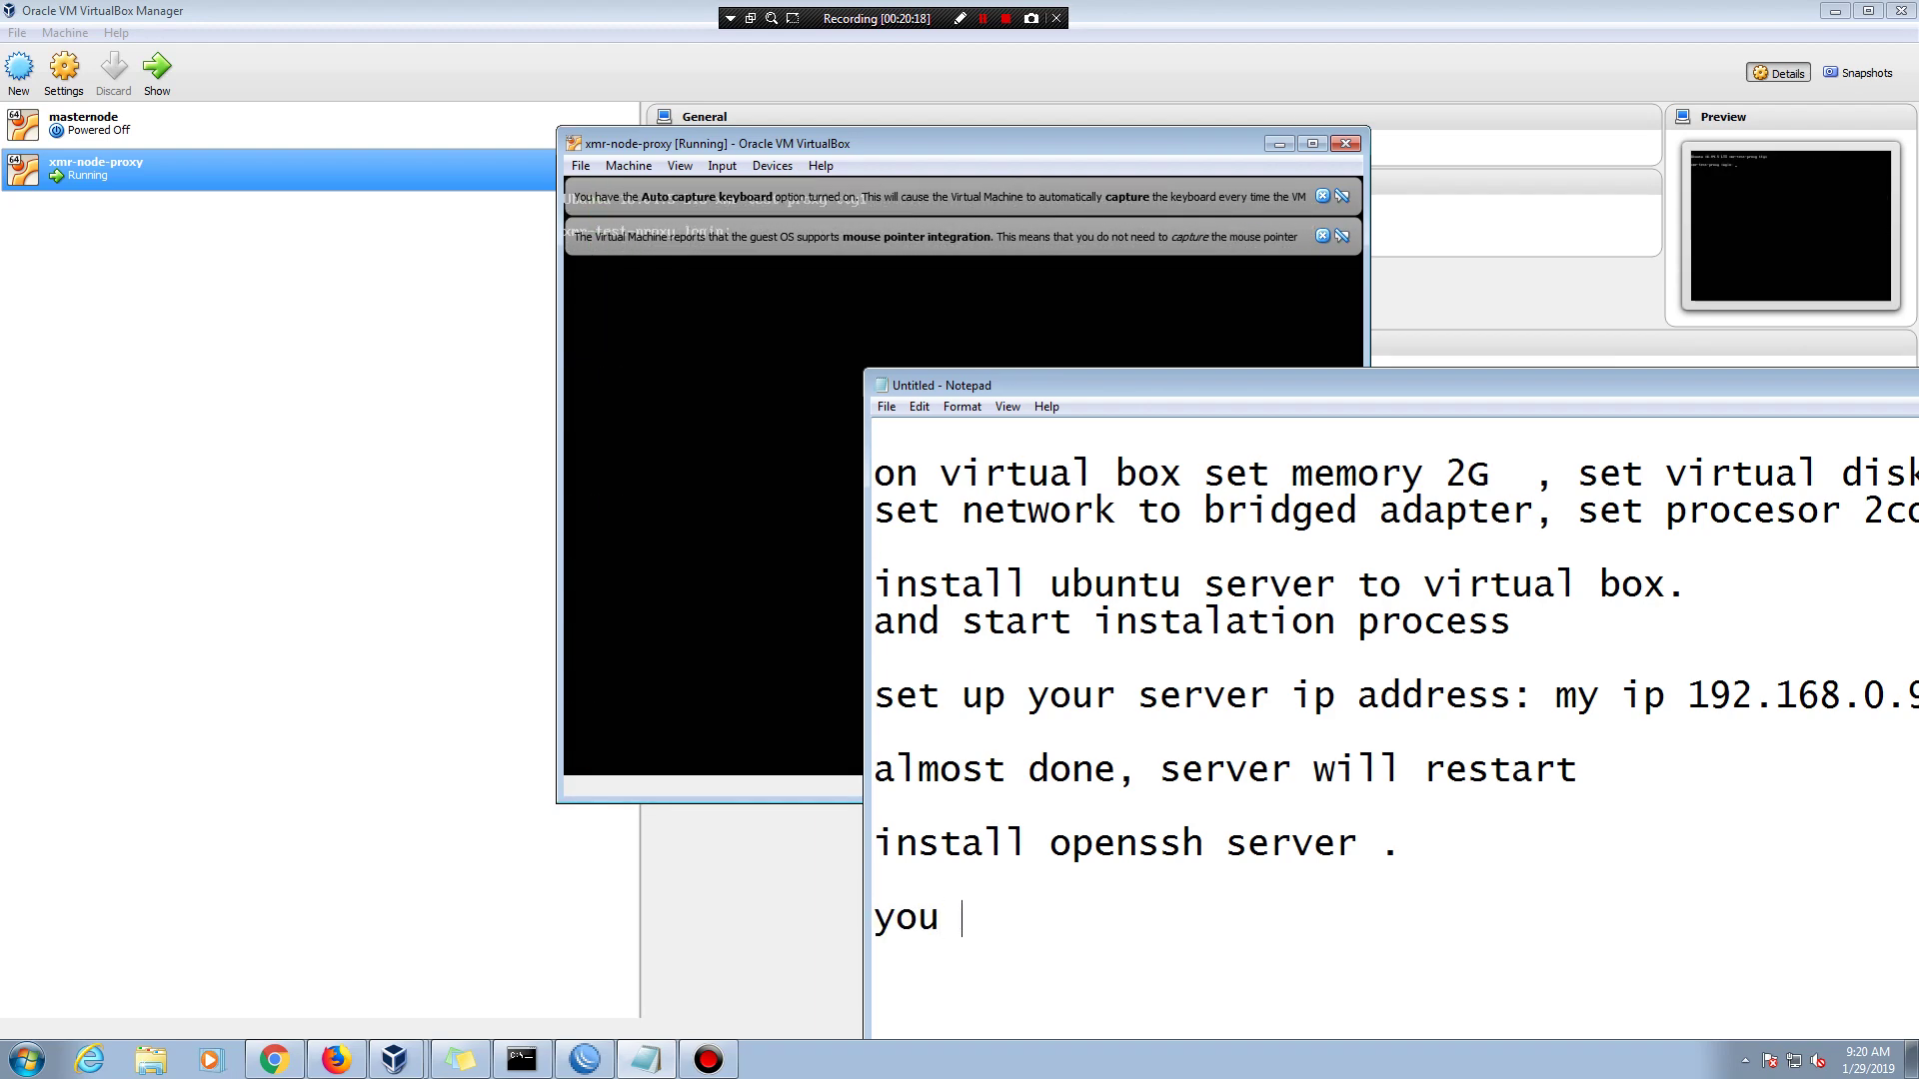
{"action": "type", "text": "can log"}
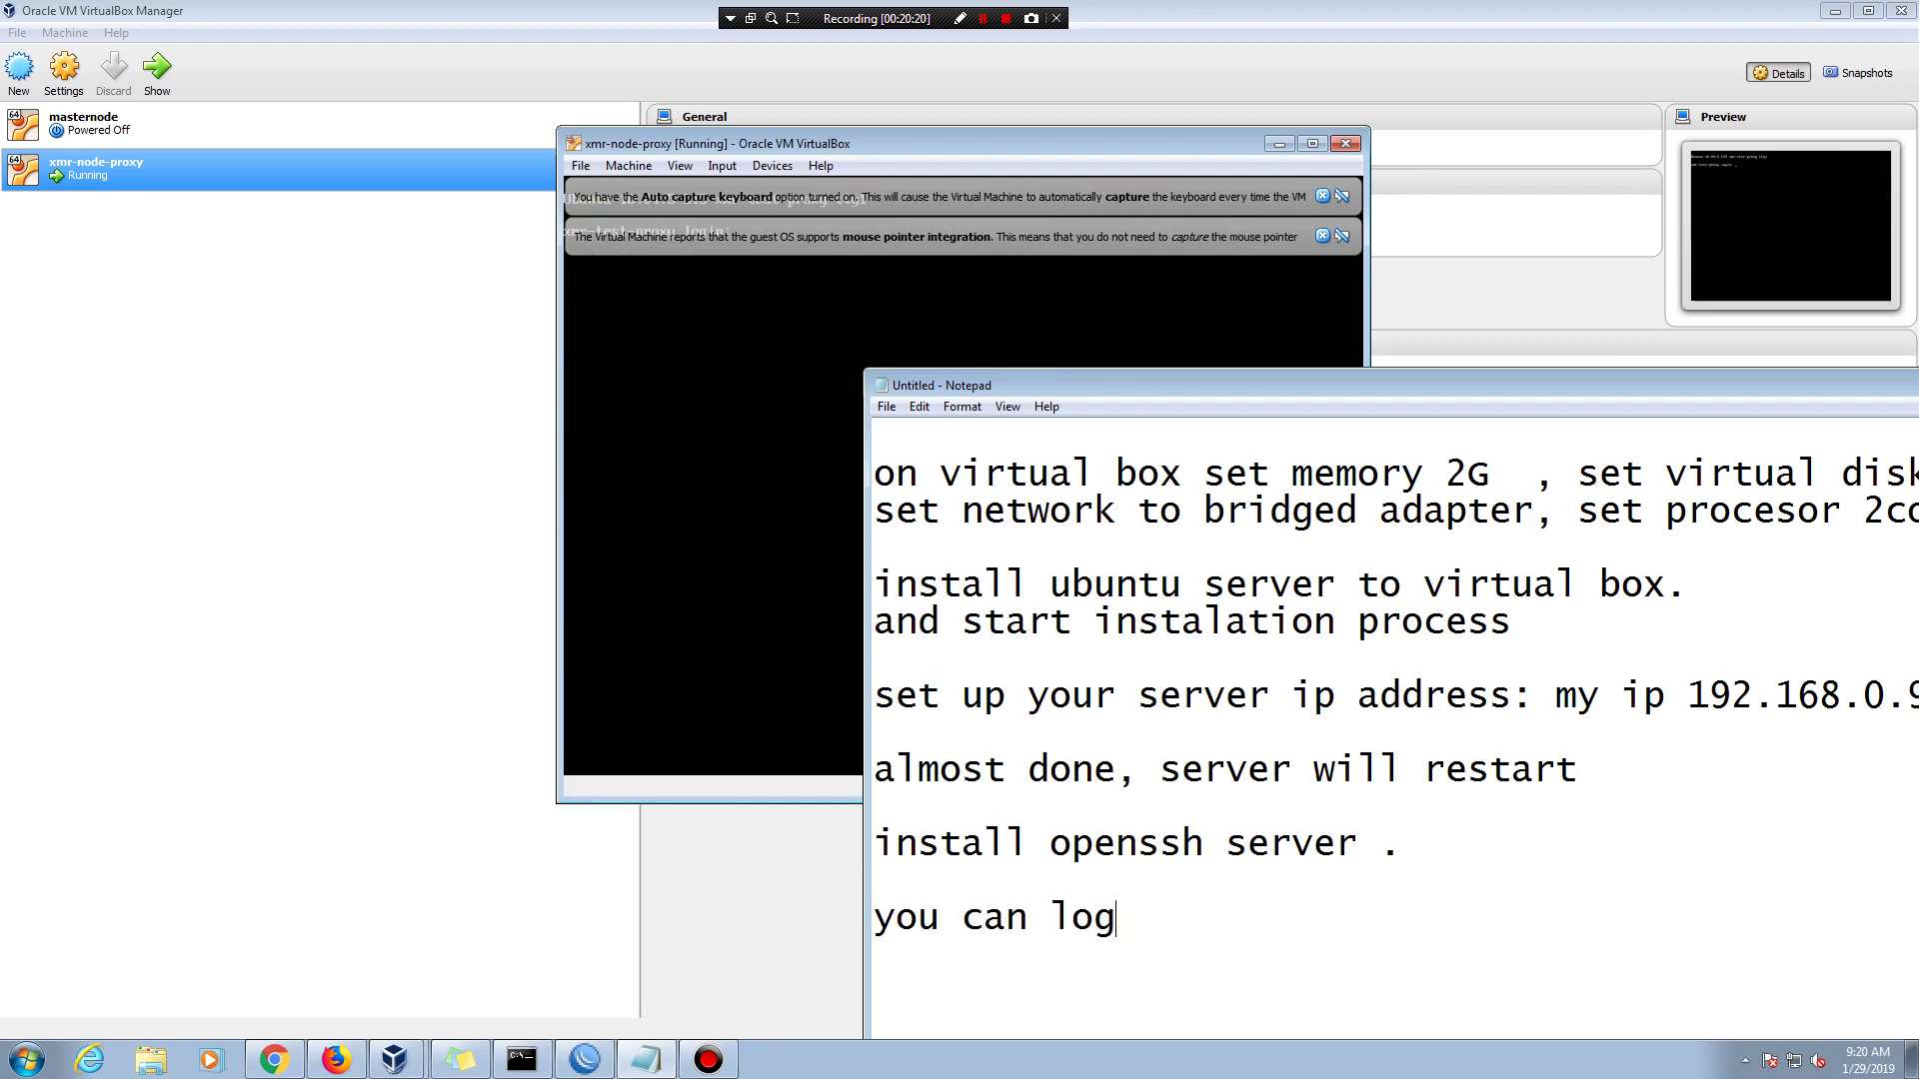
{"action": "key", "text": "BackSpace"}
{"action": "type", "text": "gin to server"}
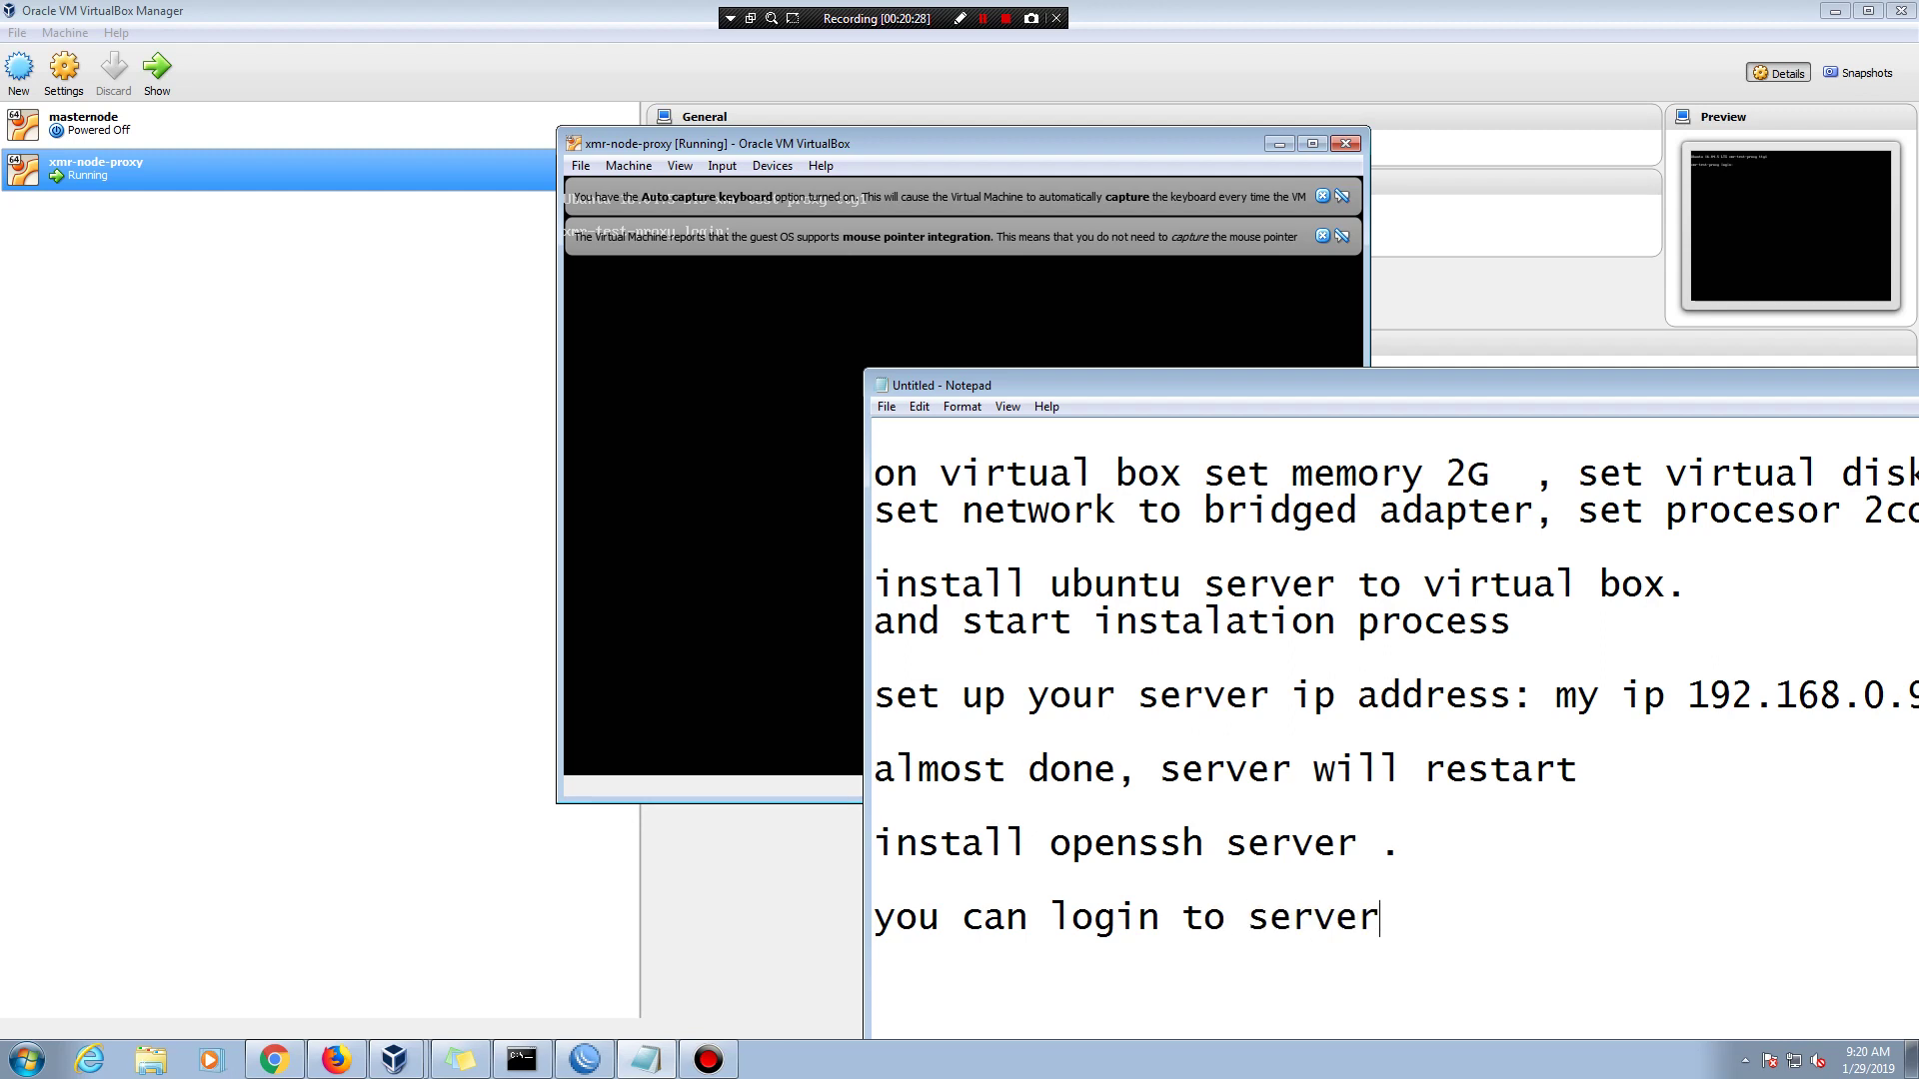
{"action": "type", "text": " using pu"}
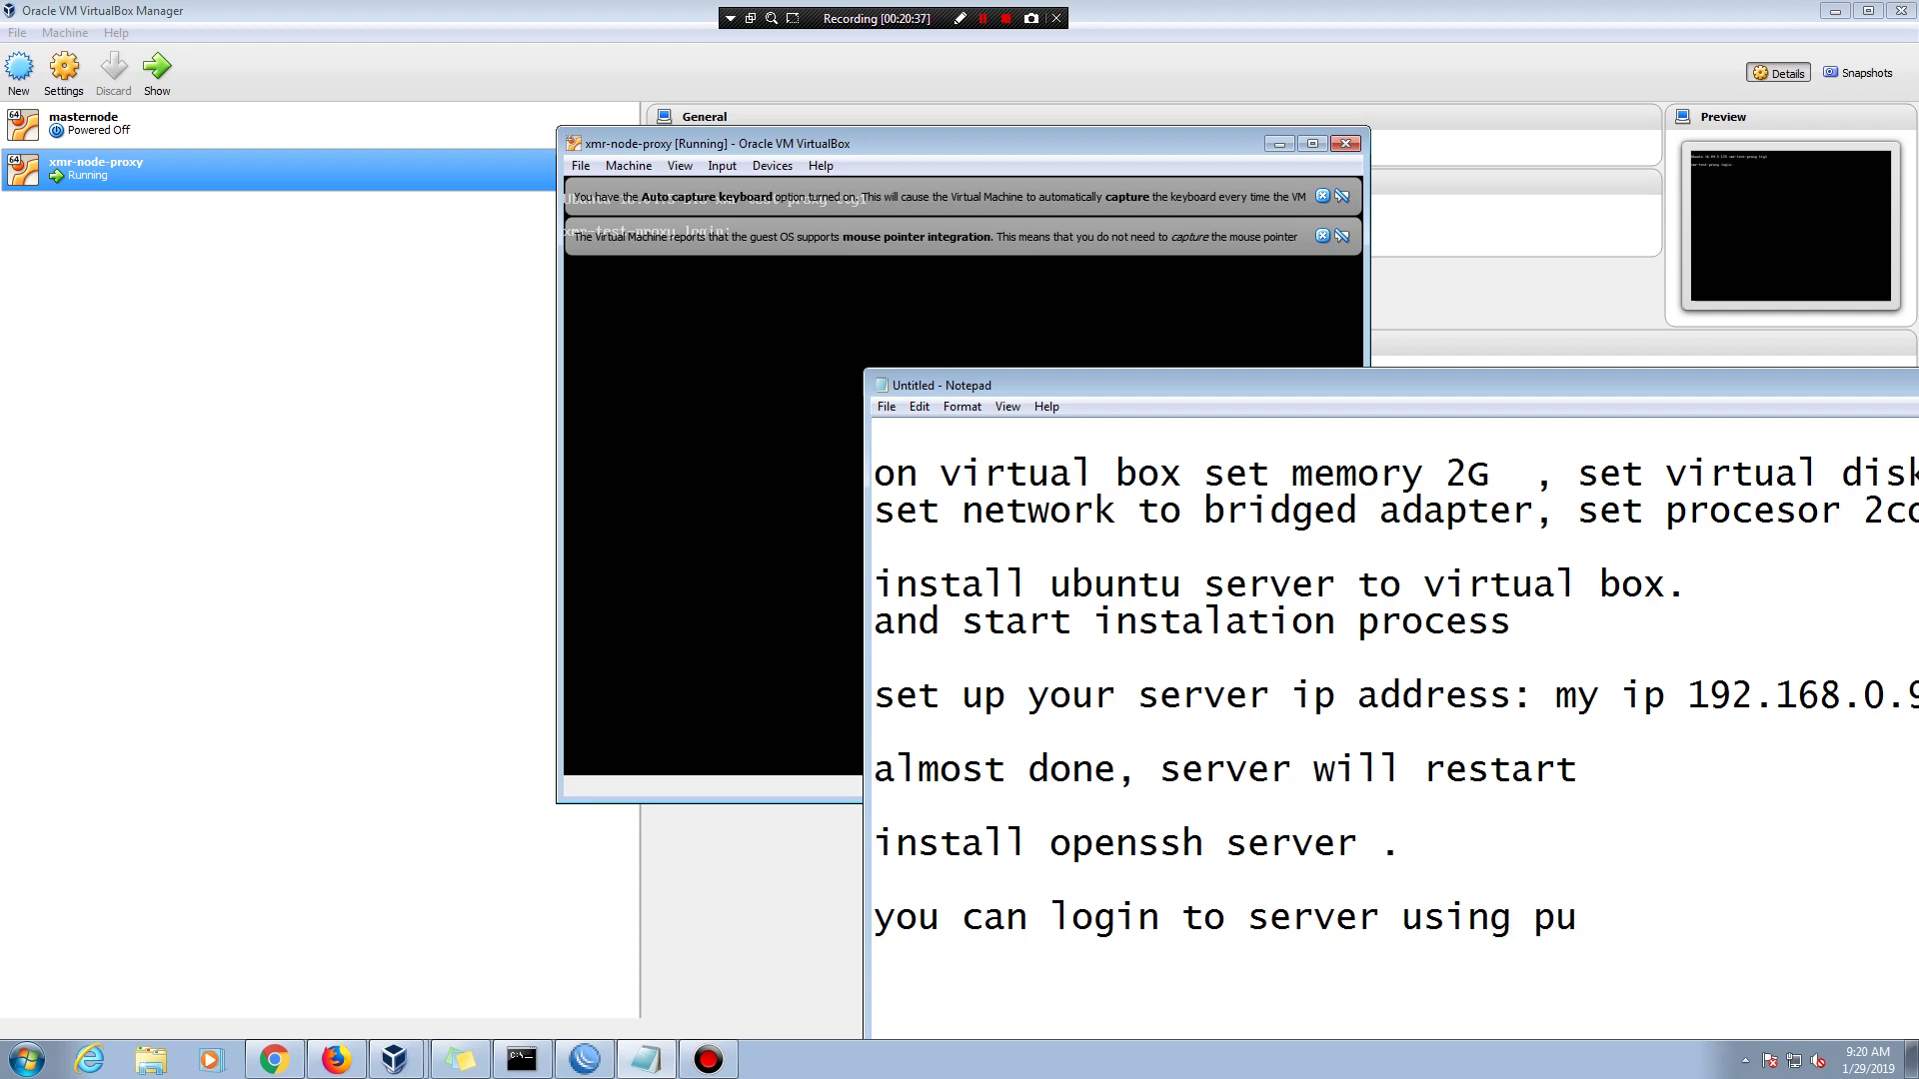
{"action": "type", "text": "tty"}
{"action": "key", "text": "Return"}
{"action": "key", "text": "Return"}
{"action": "left_click_drag", "start_coordinate": [1323, 385], "coordinate": [917, 127]}
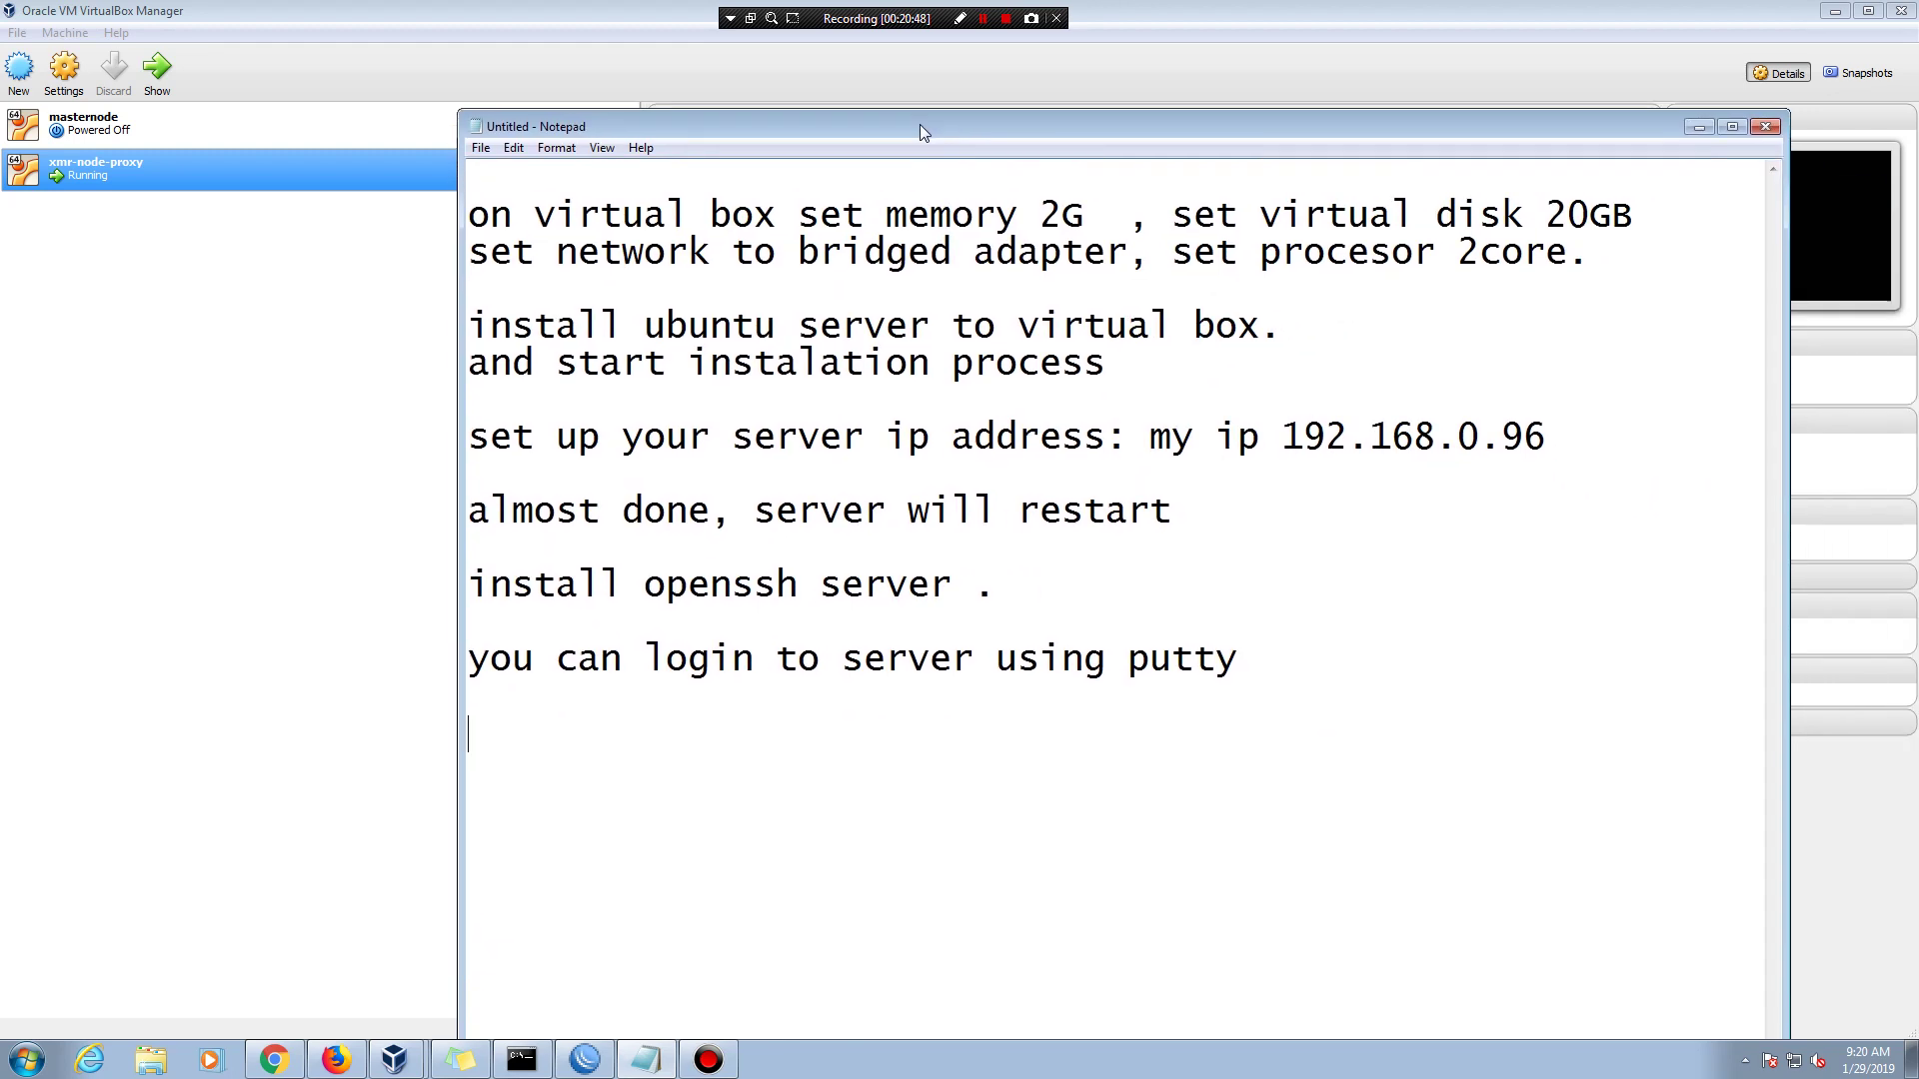
- Start another note line beginning 'do' below the putty line
{"action": "left_click", "coordinate": [1269, 660]}
{"action": "key", "text": "Return"}
{"action": "type", "text": "dpw"}
{"action": "key", "text": "BackSpace"}
{"action": "key", "text": "BackSpace"}
{"action": "type", "text": "own;p"}
{"action": "key", "text": "BackSpace"}
{"action": "key", "text": "BackSpace"}
{"action": "key", "text": "BackSpace"}
{"action": "key", "text": "BackSpace"}
{"action": "key", "text": "BackSpace"}
{"action": "key", "text": "BackSpace"}
- Dismiss the mouse integration and keyboard capture notices, then minimize Notepad, the VM and the Manager
{"action": "left_click", "coordinate": [1699, 127]}
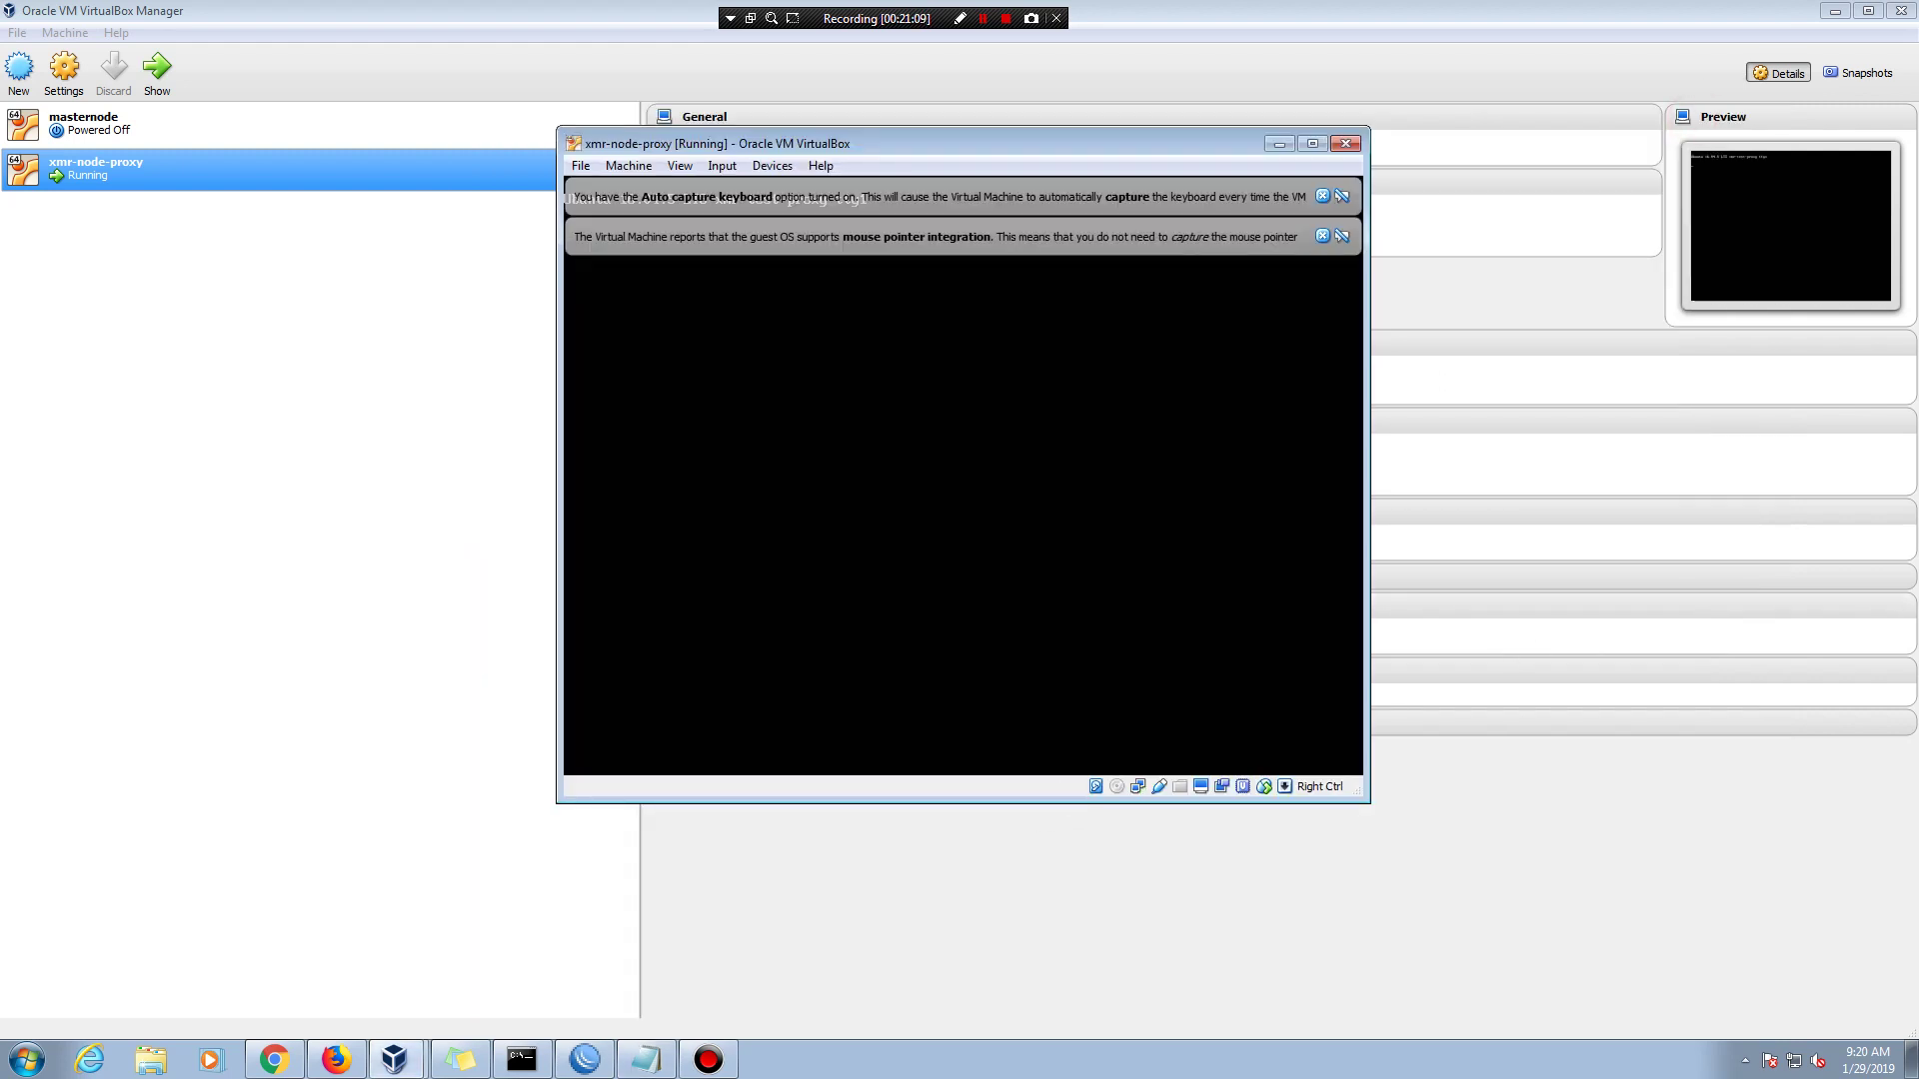
{"action": "left_click", "coordinate": [1321, 236]}
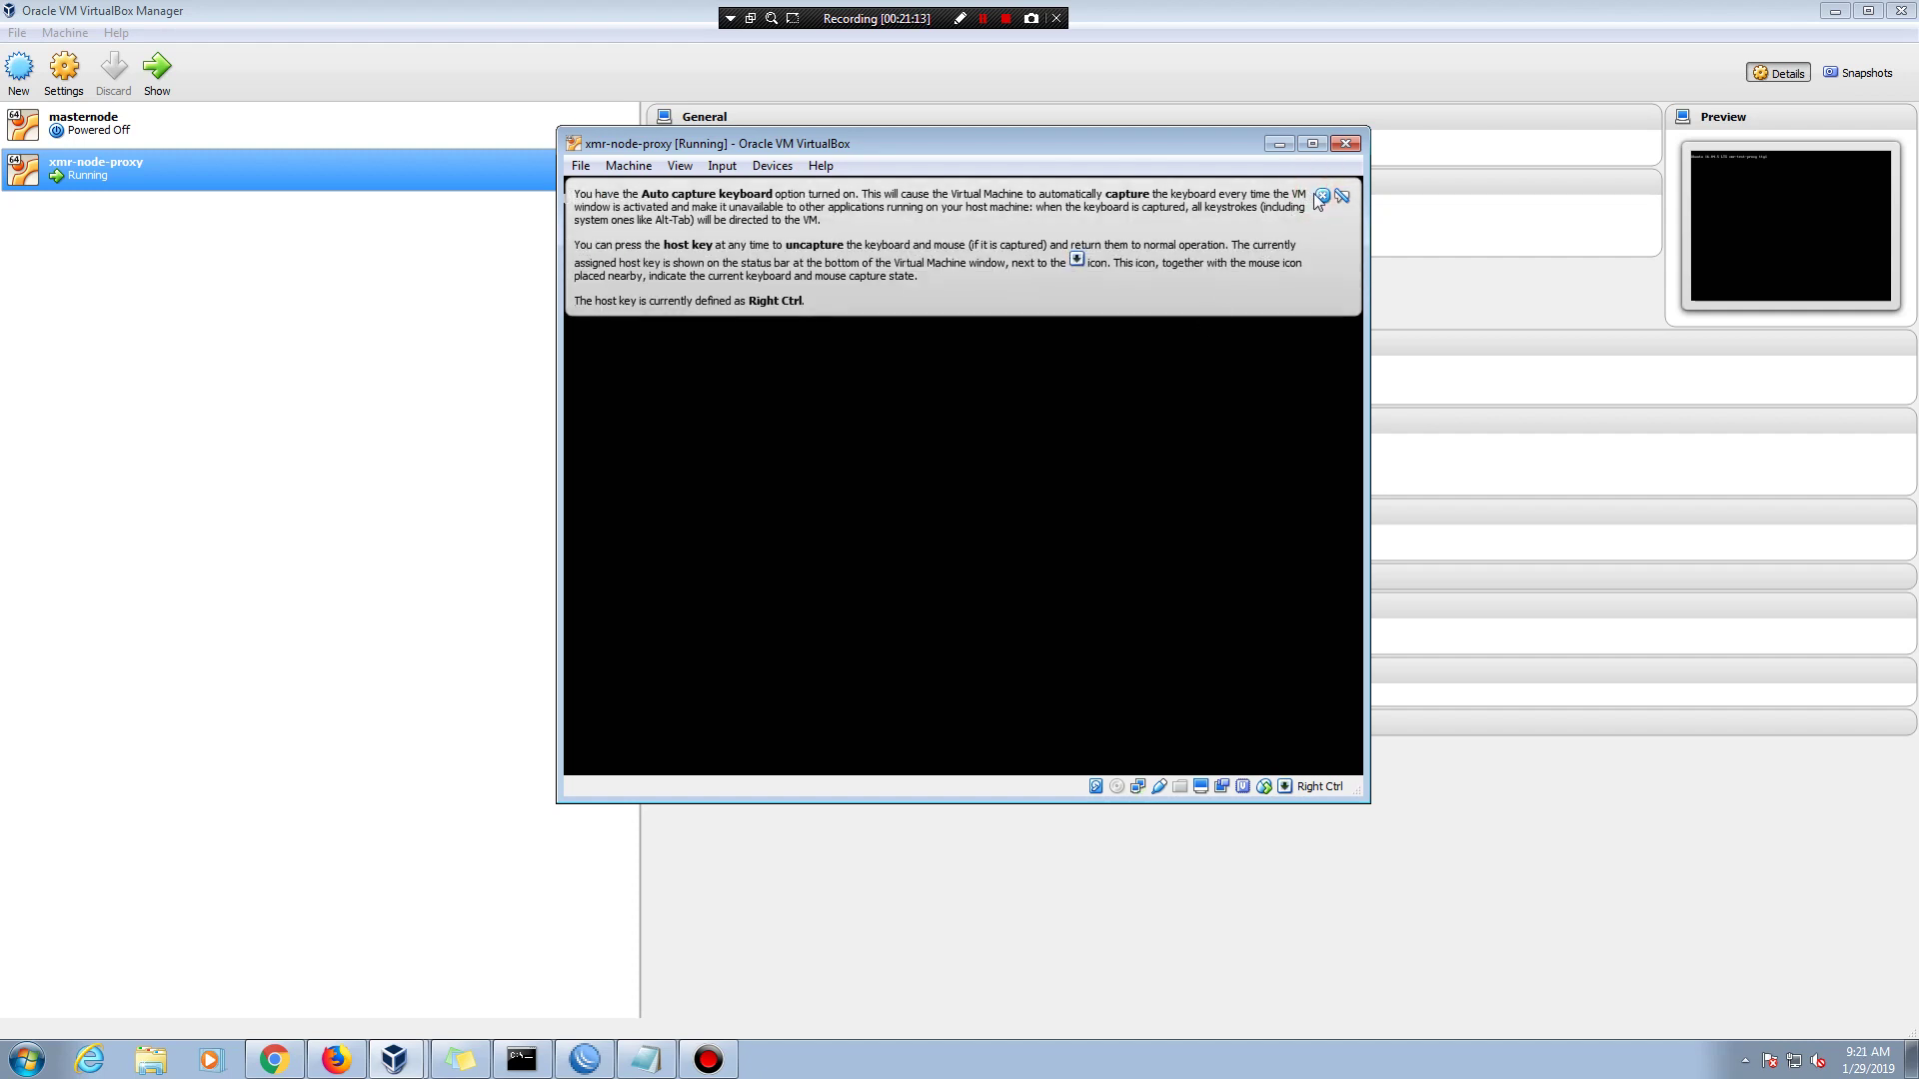
{"action": "left_click", "coordinate": [1321, 196]}
{"action": "left_click", "coordinate": [1280, 143]}
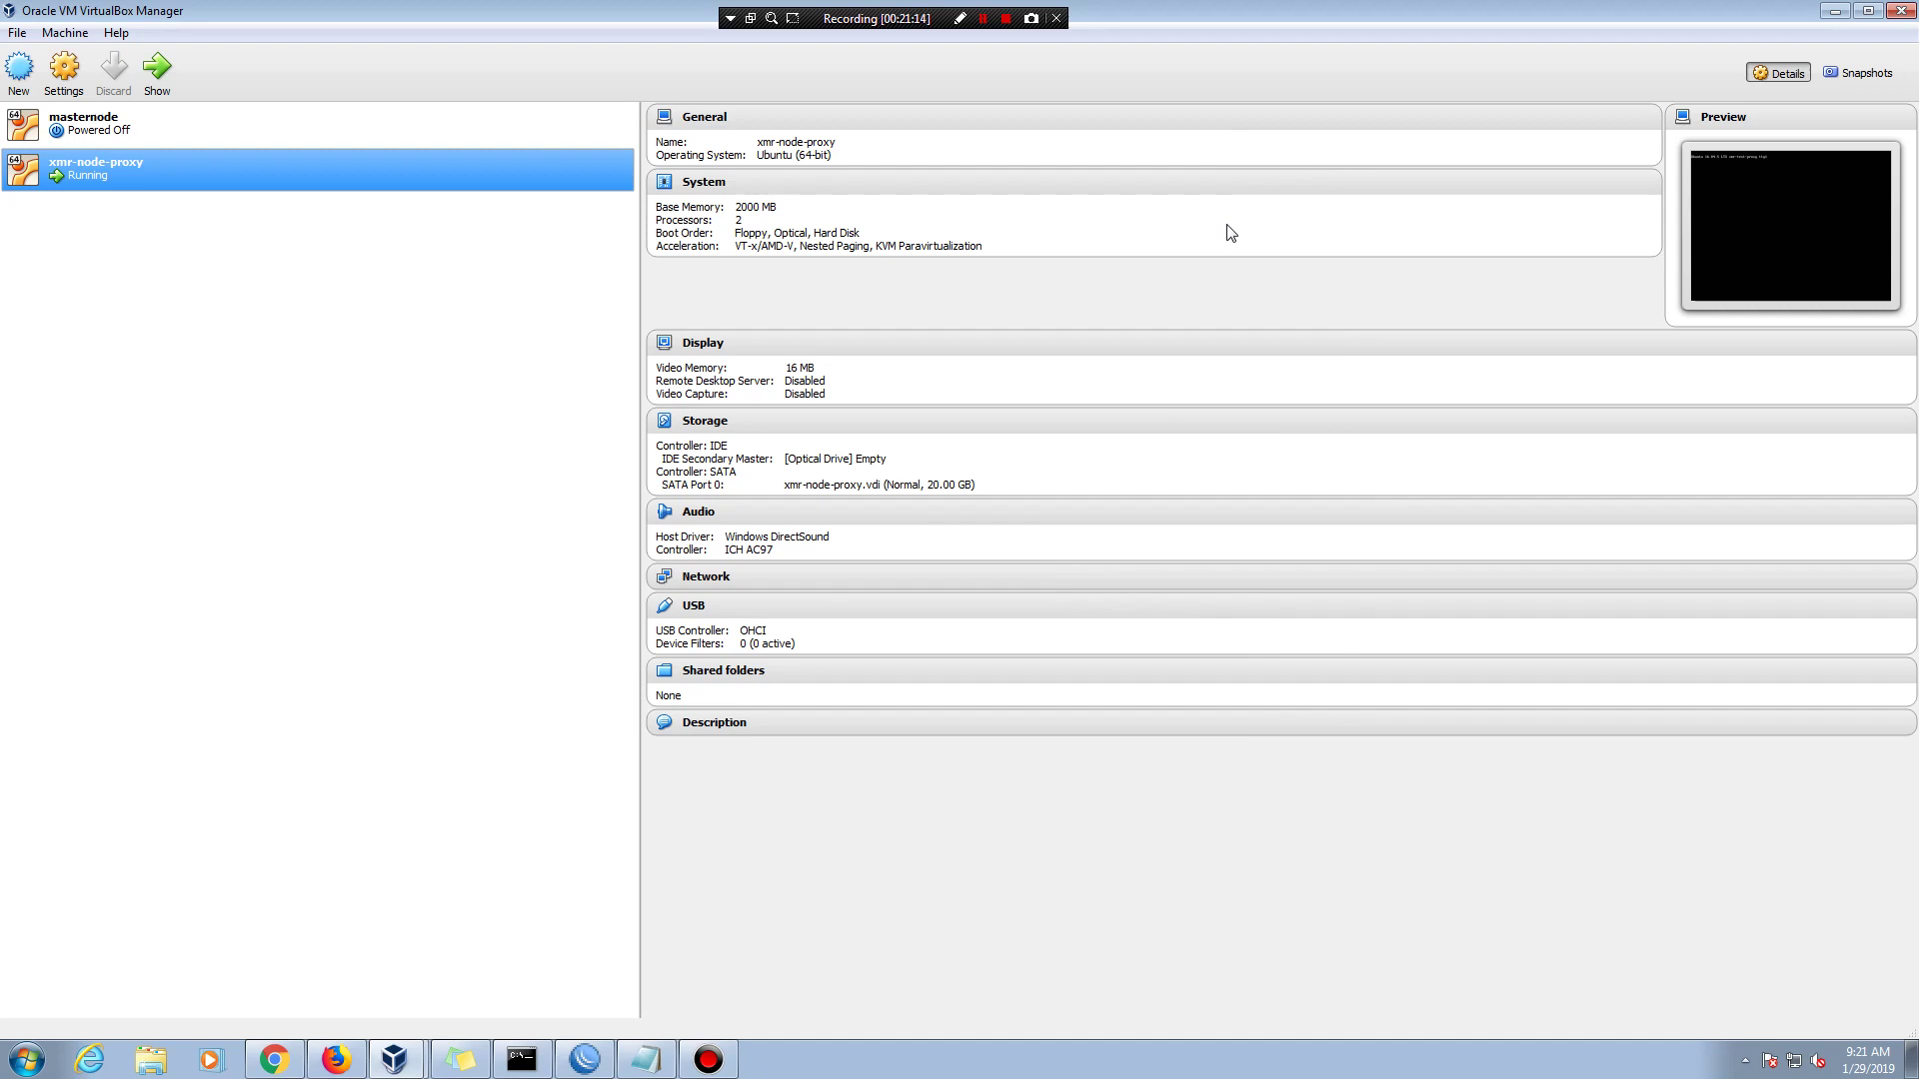
{"action": "left_click", "coordinate": [1831, 14]}
- Refresh the desktop and launch PuTTY from the Start menu
{"action": "right_click", "coordinate": [427, 482]}
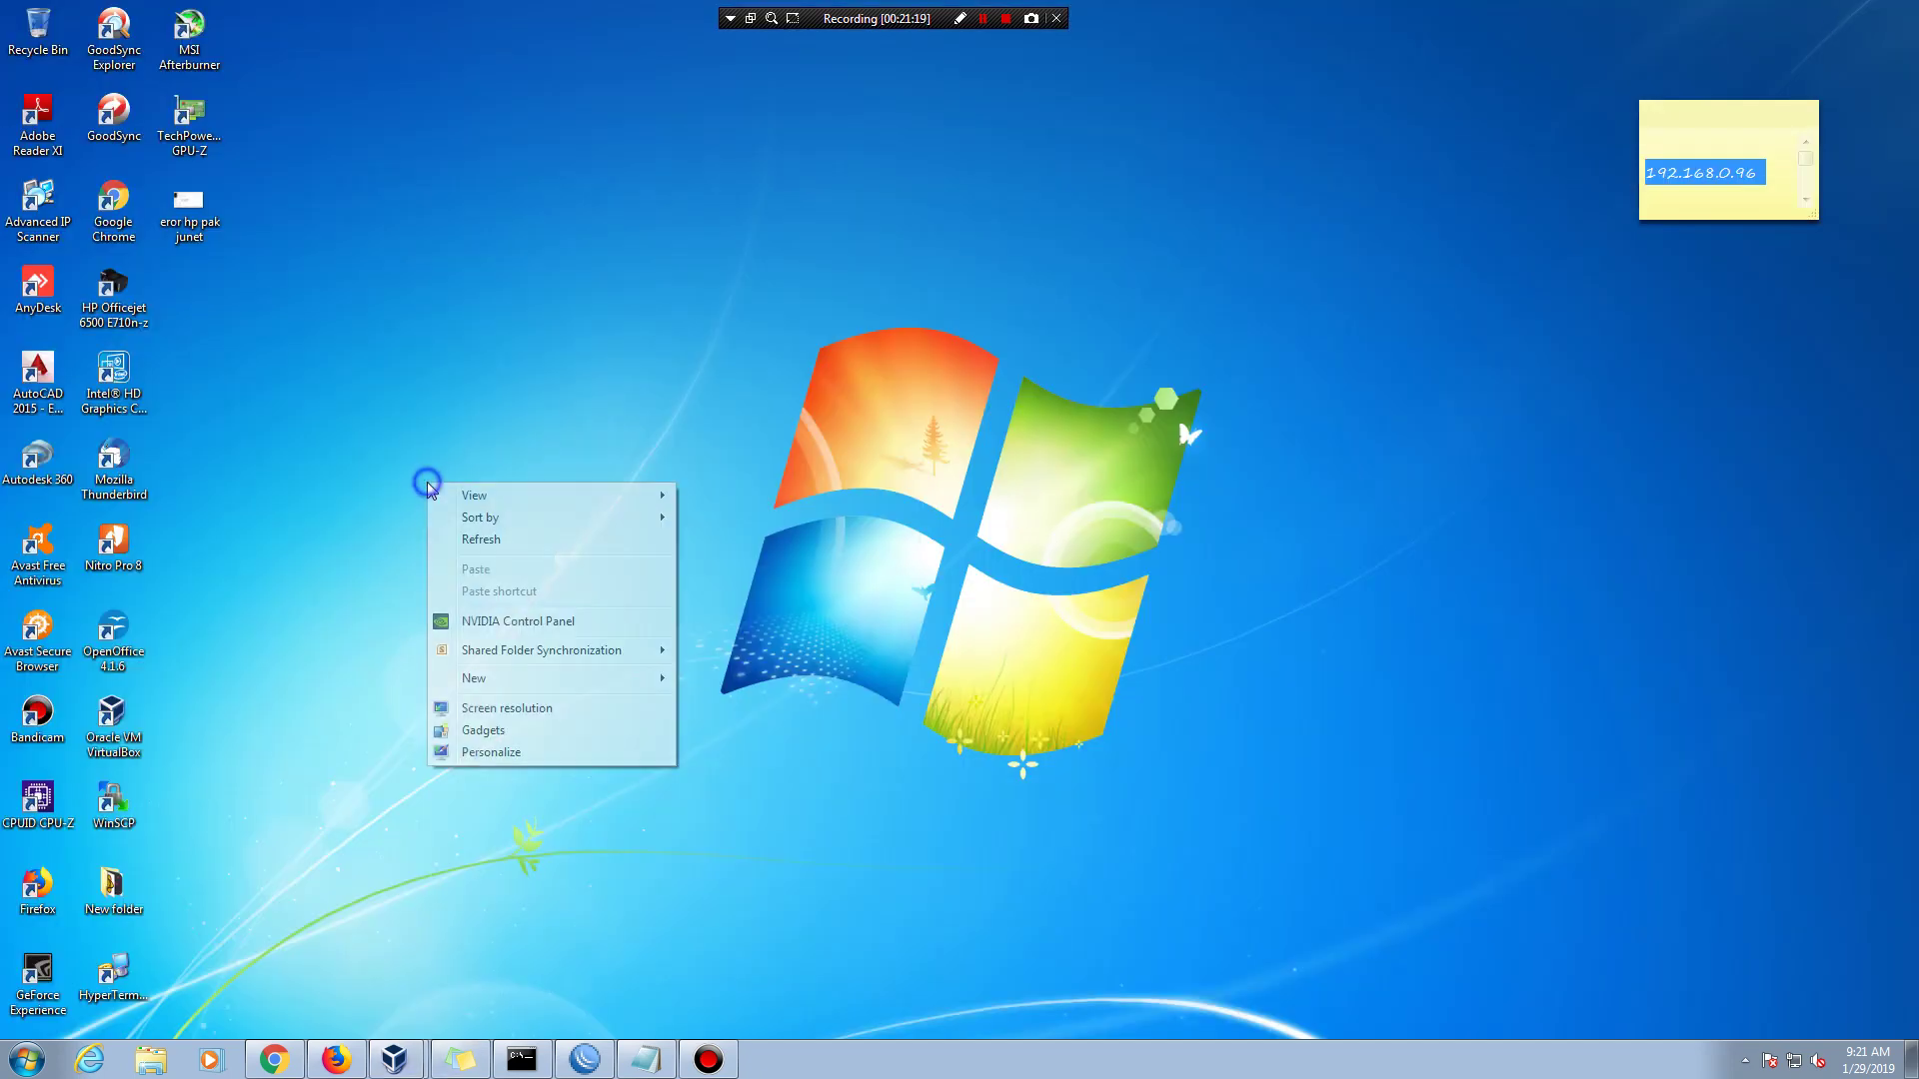
{"action": "left_click", "coordinate": [490, 545]}
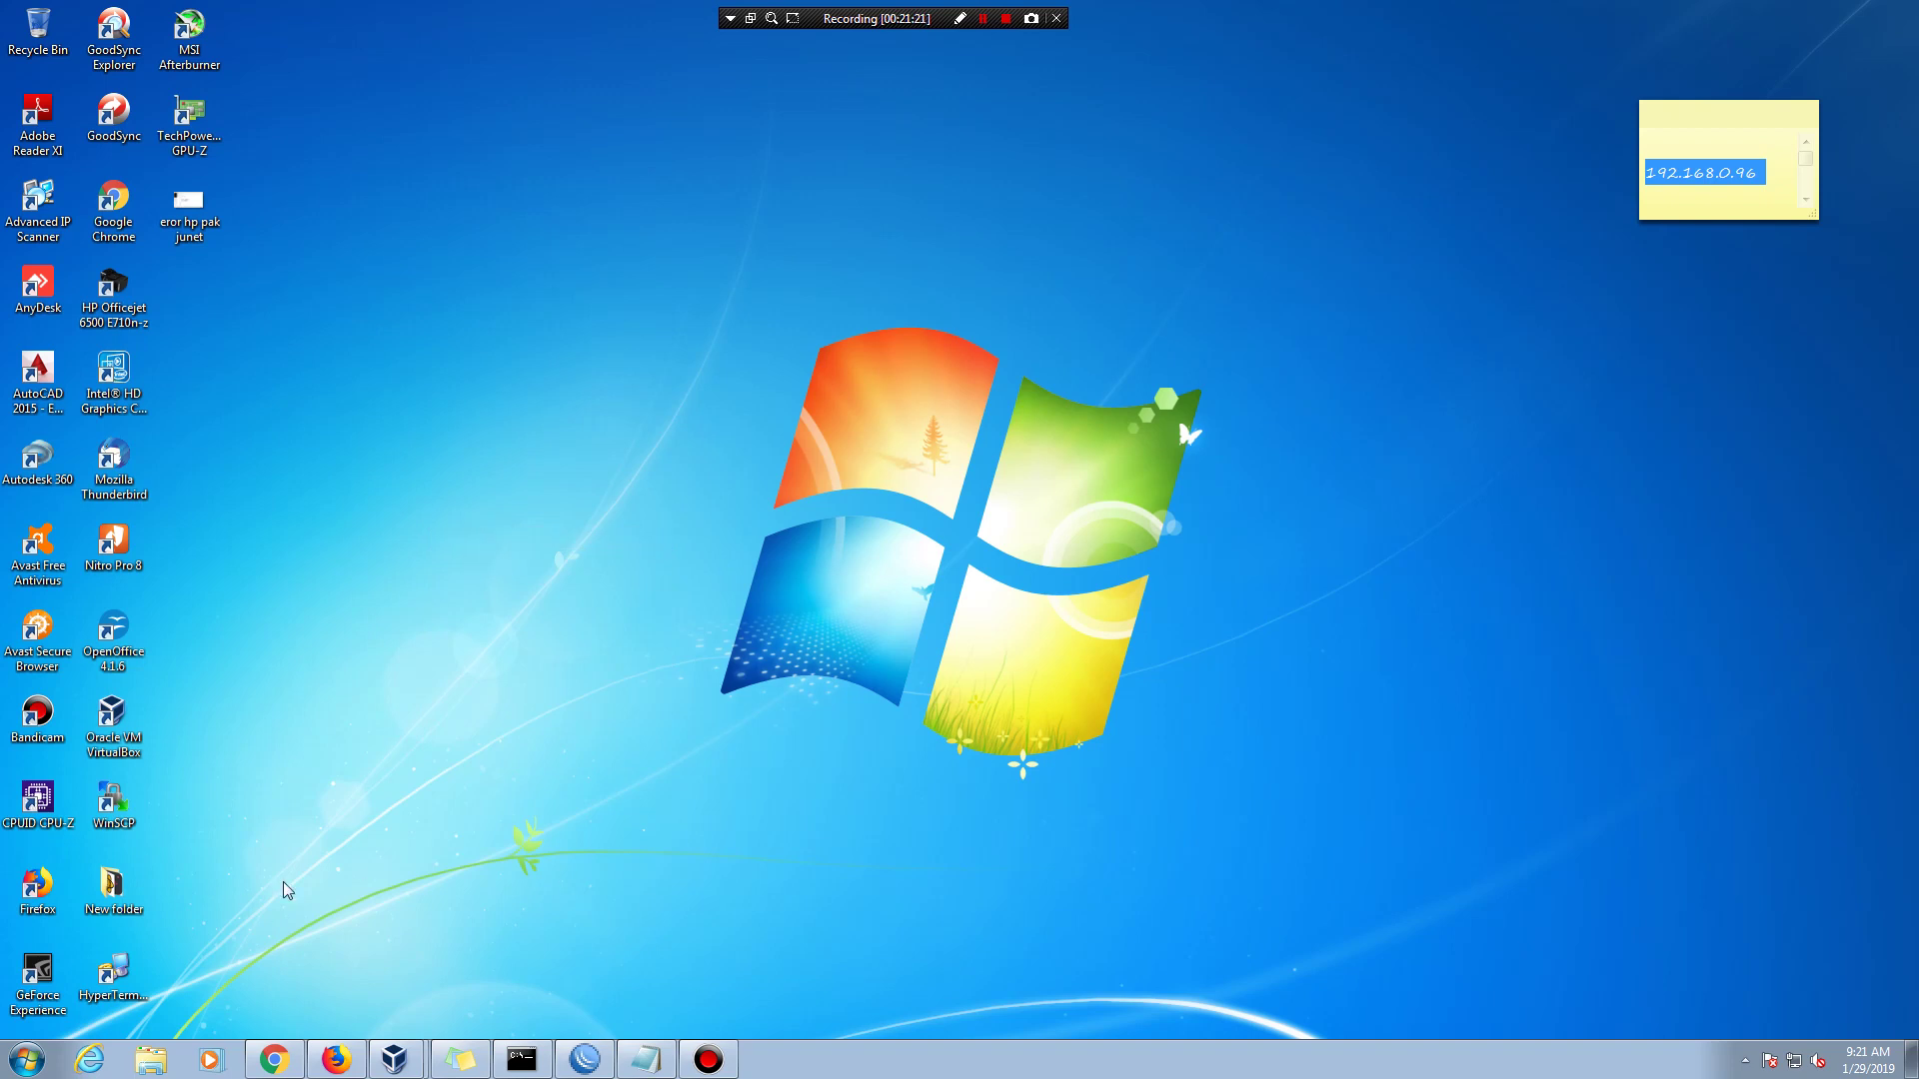
{"action": "left_click", "coordinate": [27, 1057]}
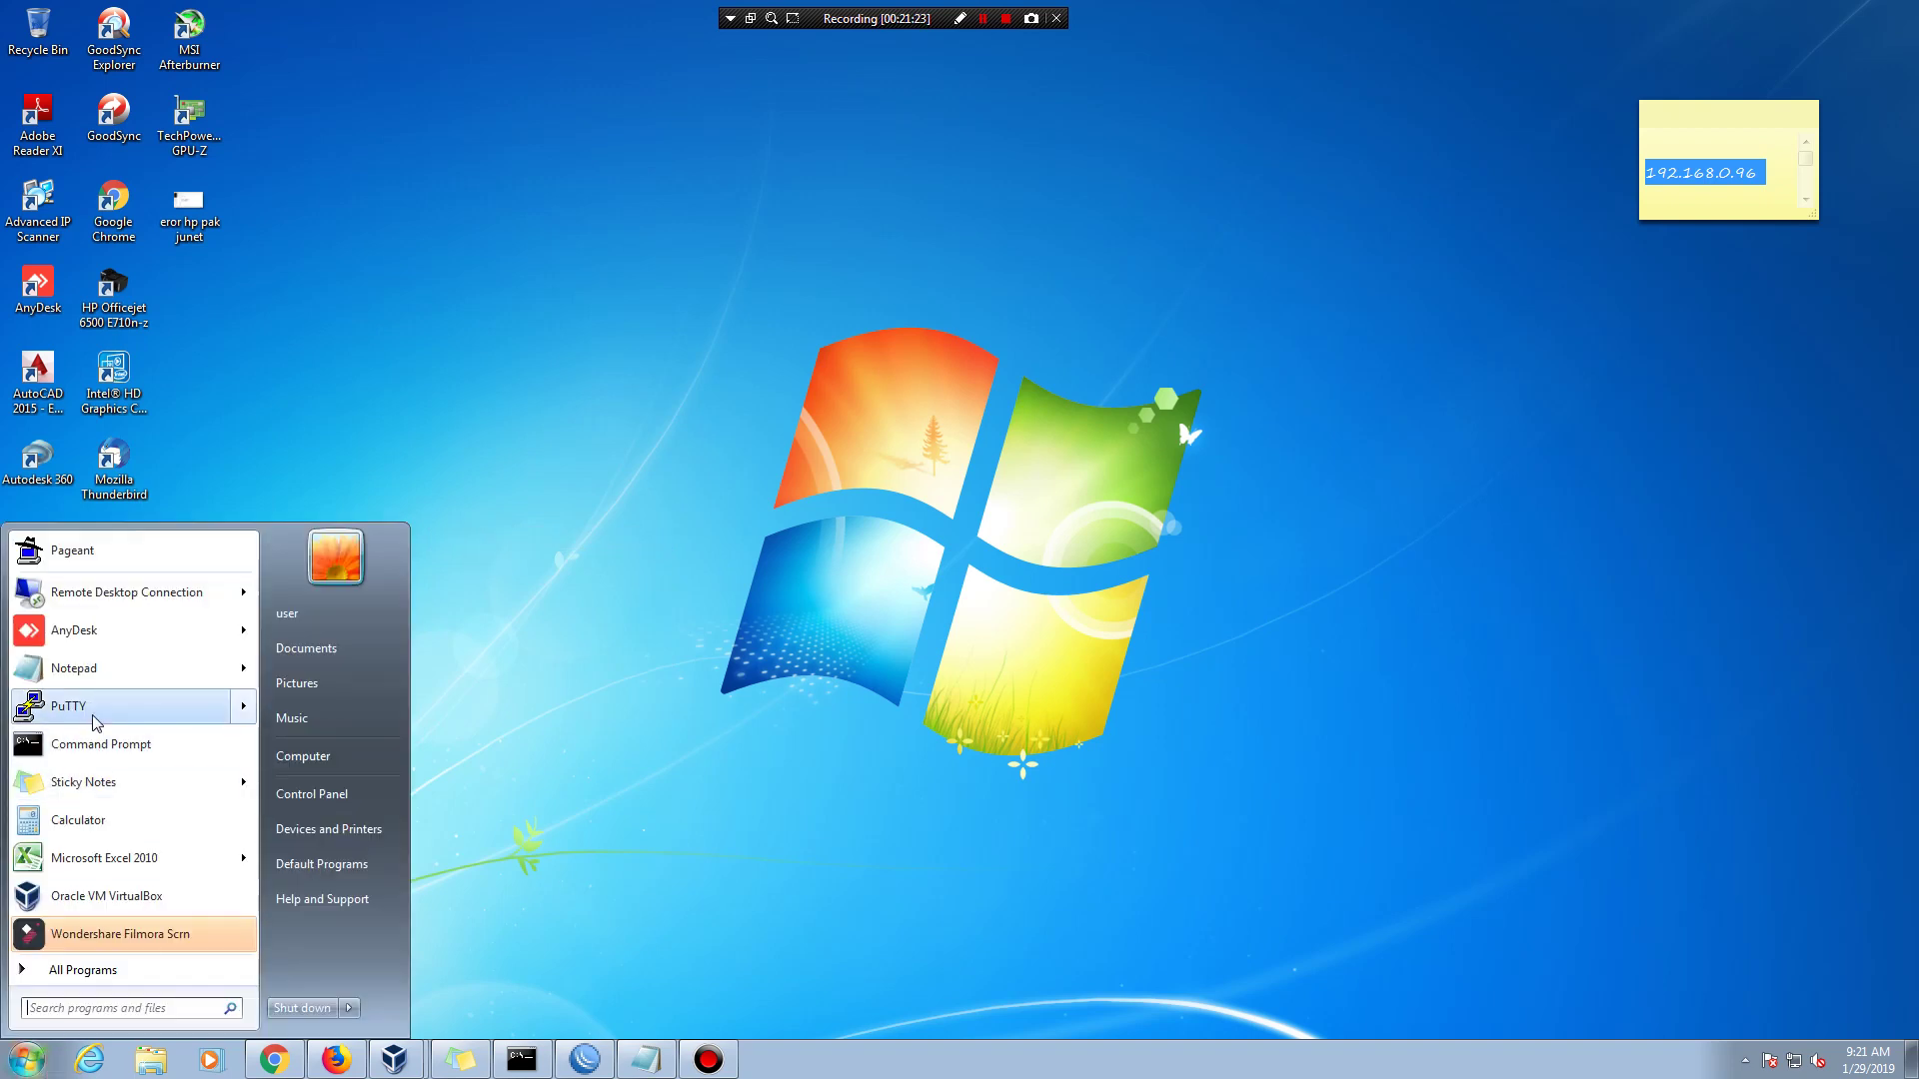
{"action": "left_click", "coordinate": [95, 720]}
- Open an SSH connection to host 192.168.0.96
{"action": "left_click", "coordinate": [960, 436]}
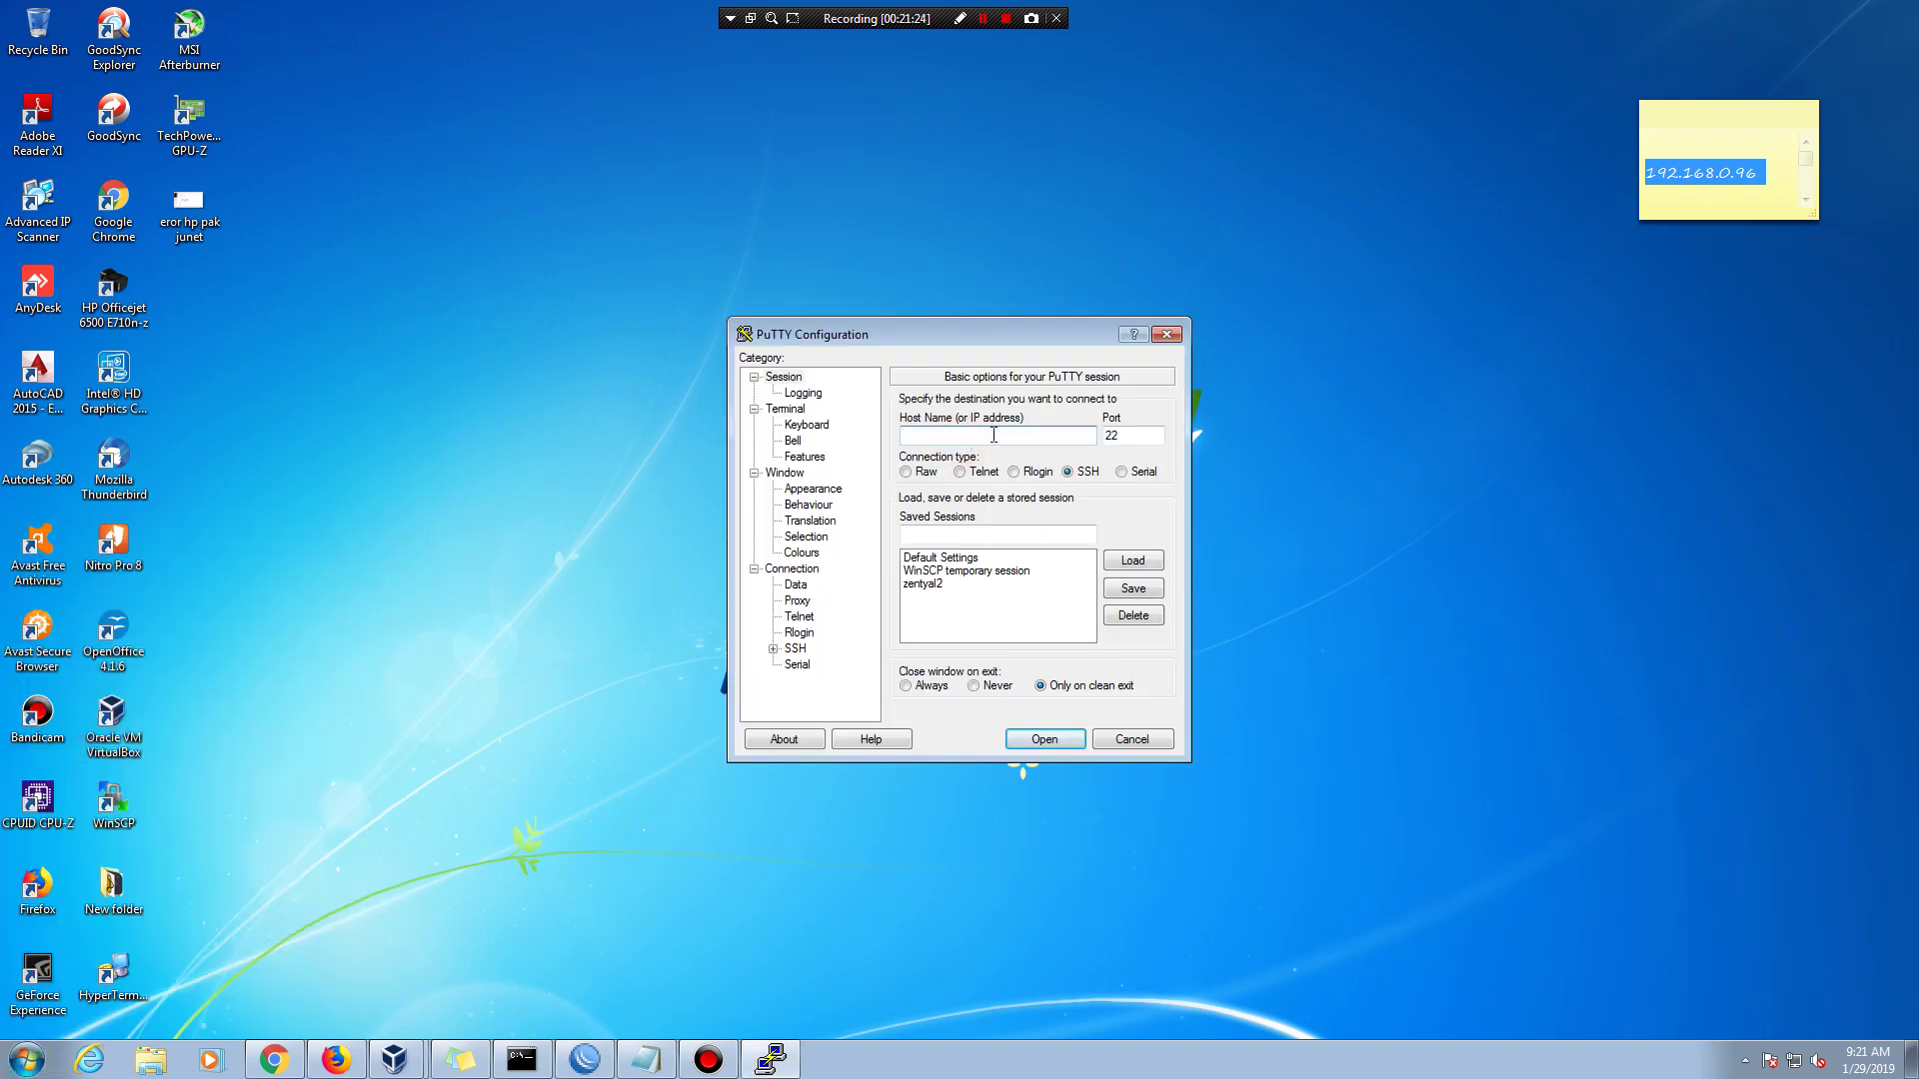
{"action": "left_click", "coordinate": [993, 434]}
{"action": "type", "text": "192.168.0.96"}
{"action": "left_click", "coordinate": [1046, 743]}
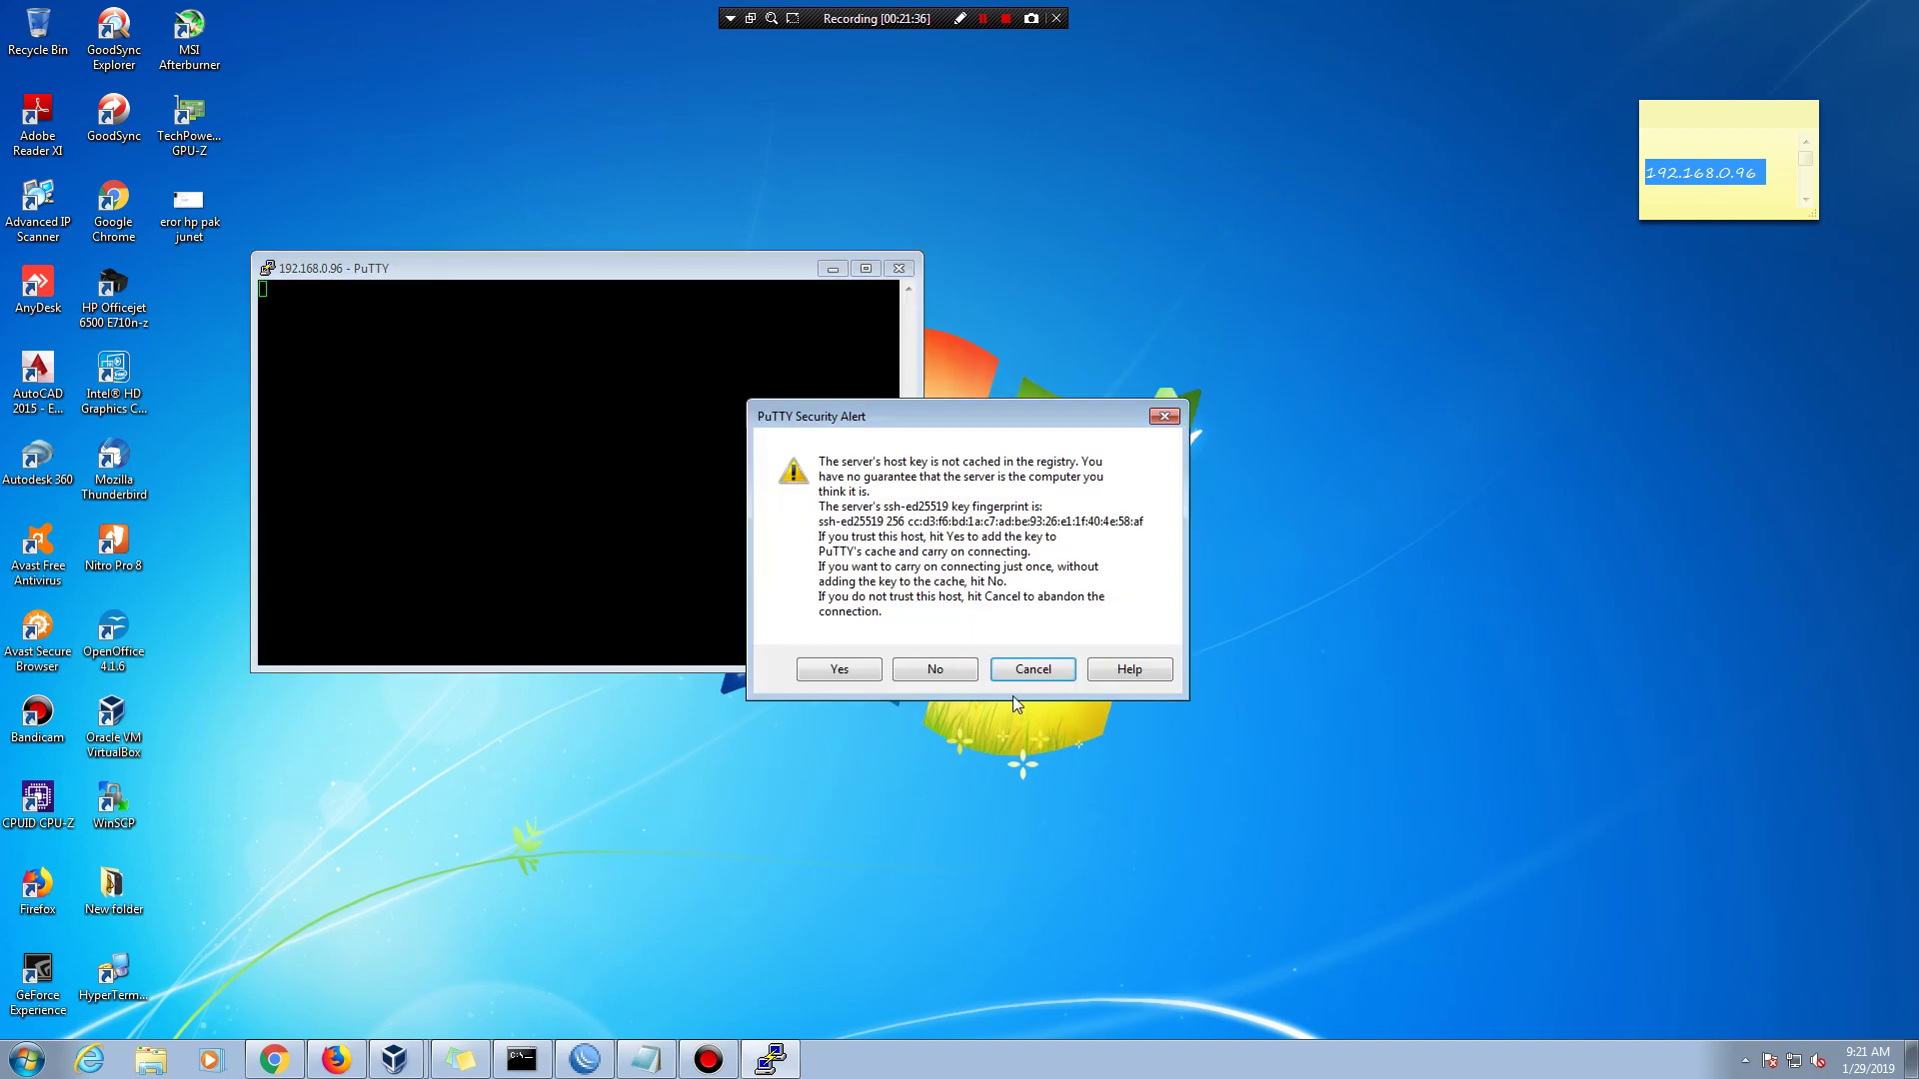
- Trust the server's host key and log in as test01 with the account password
{"action": "left_click", "coordinate": [841, 668]}
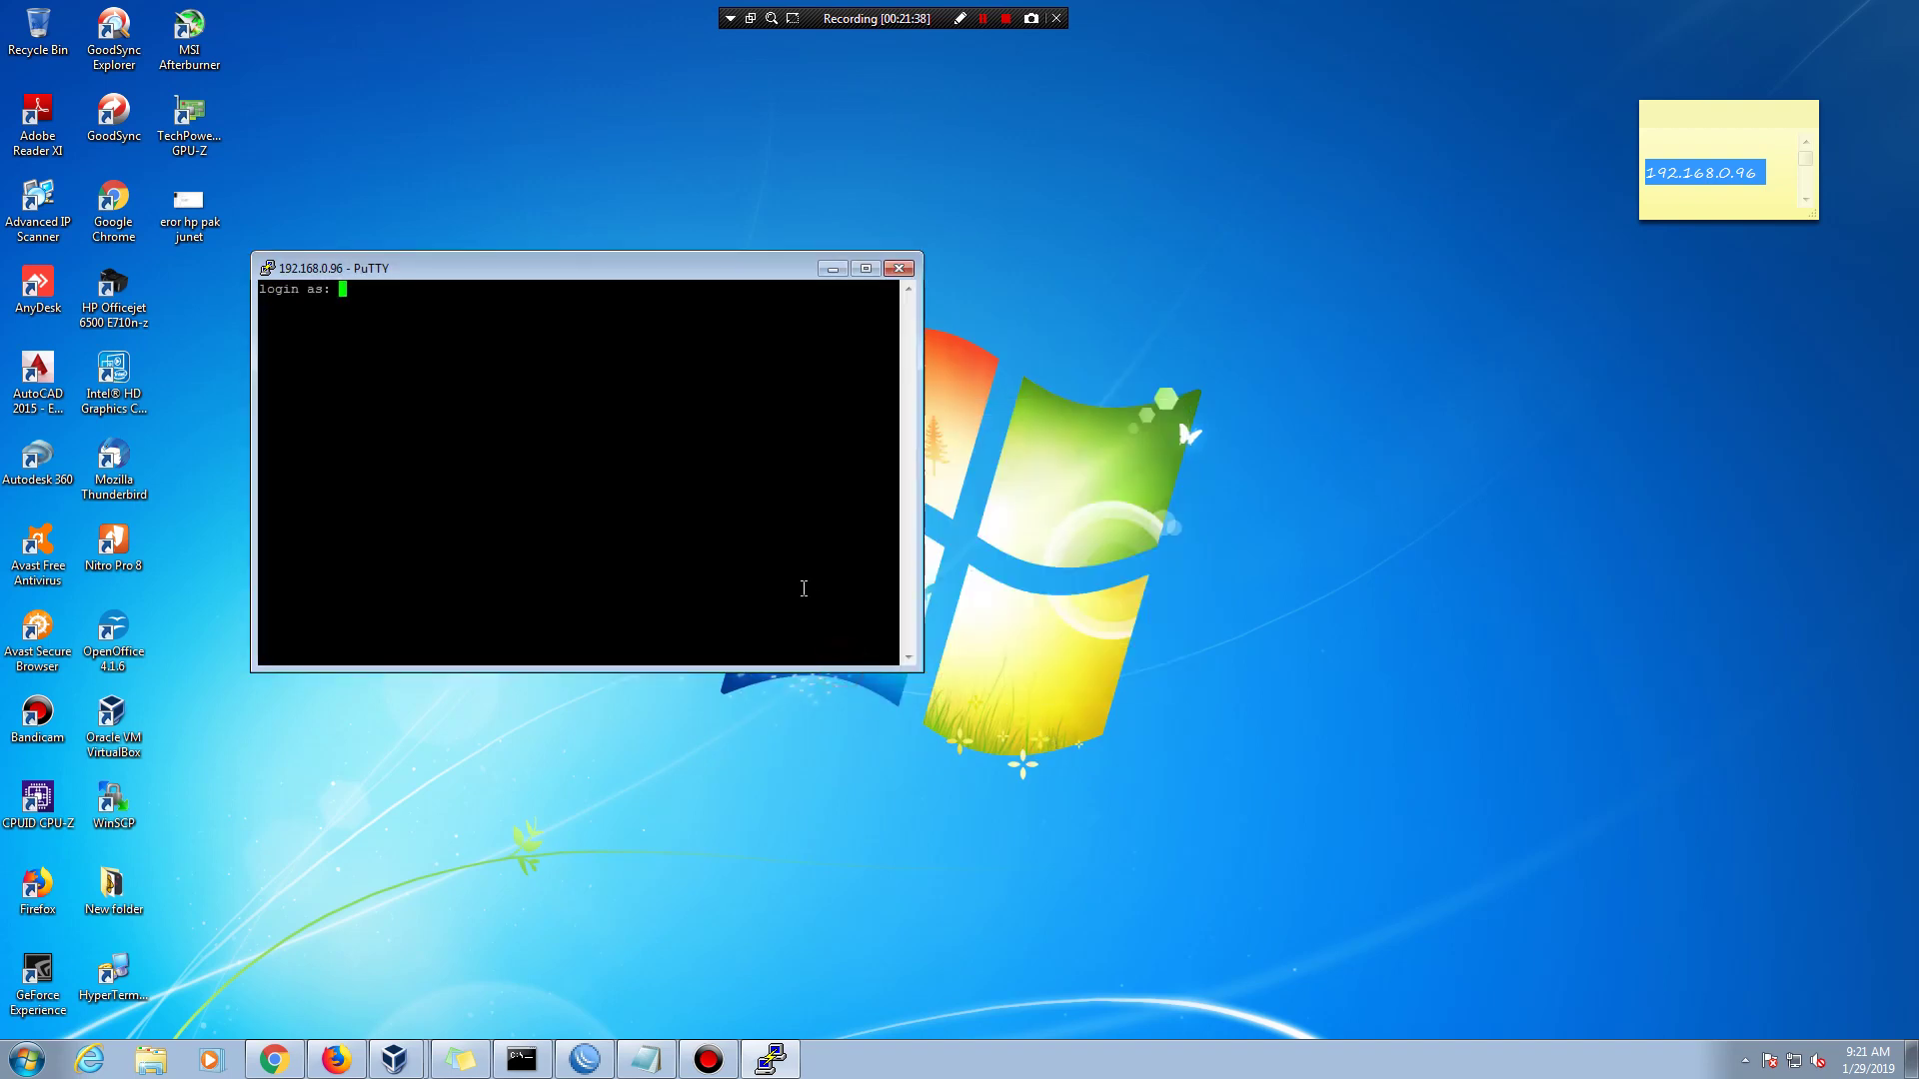
{"action": "type", "text": "test01"}
{"action": "key", "text": "Return"}
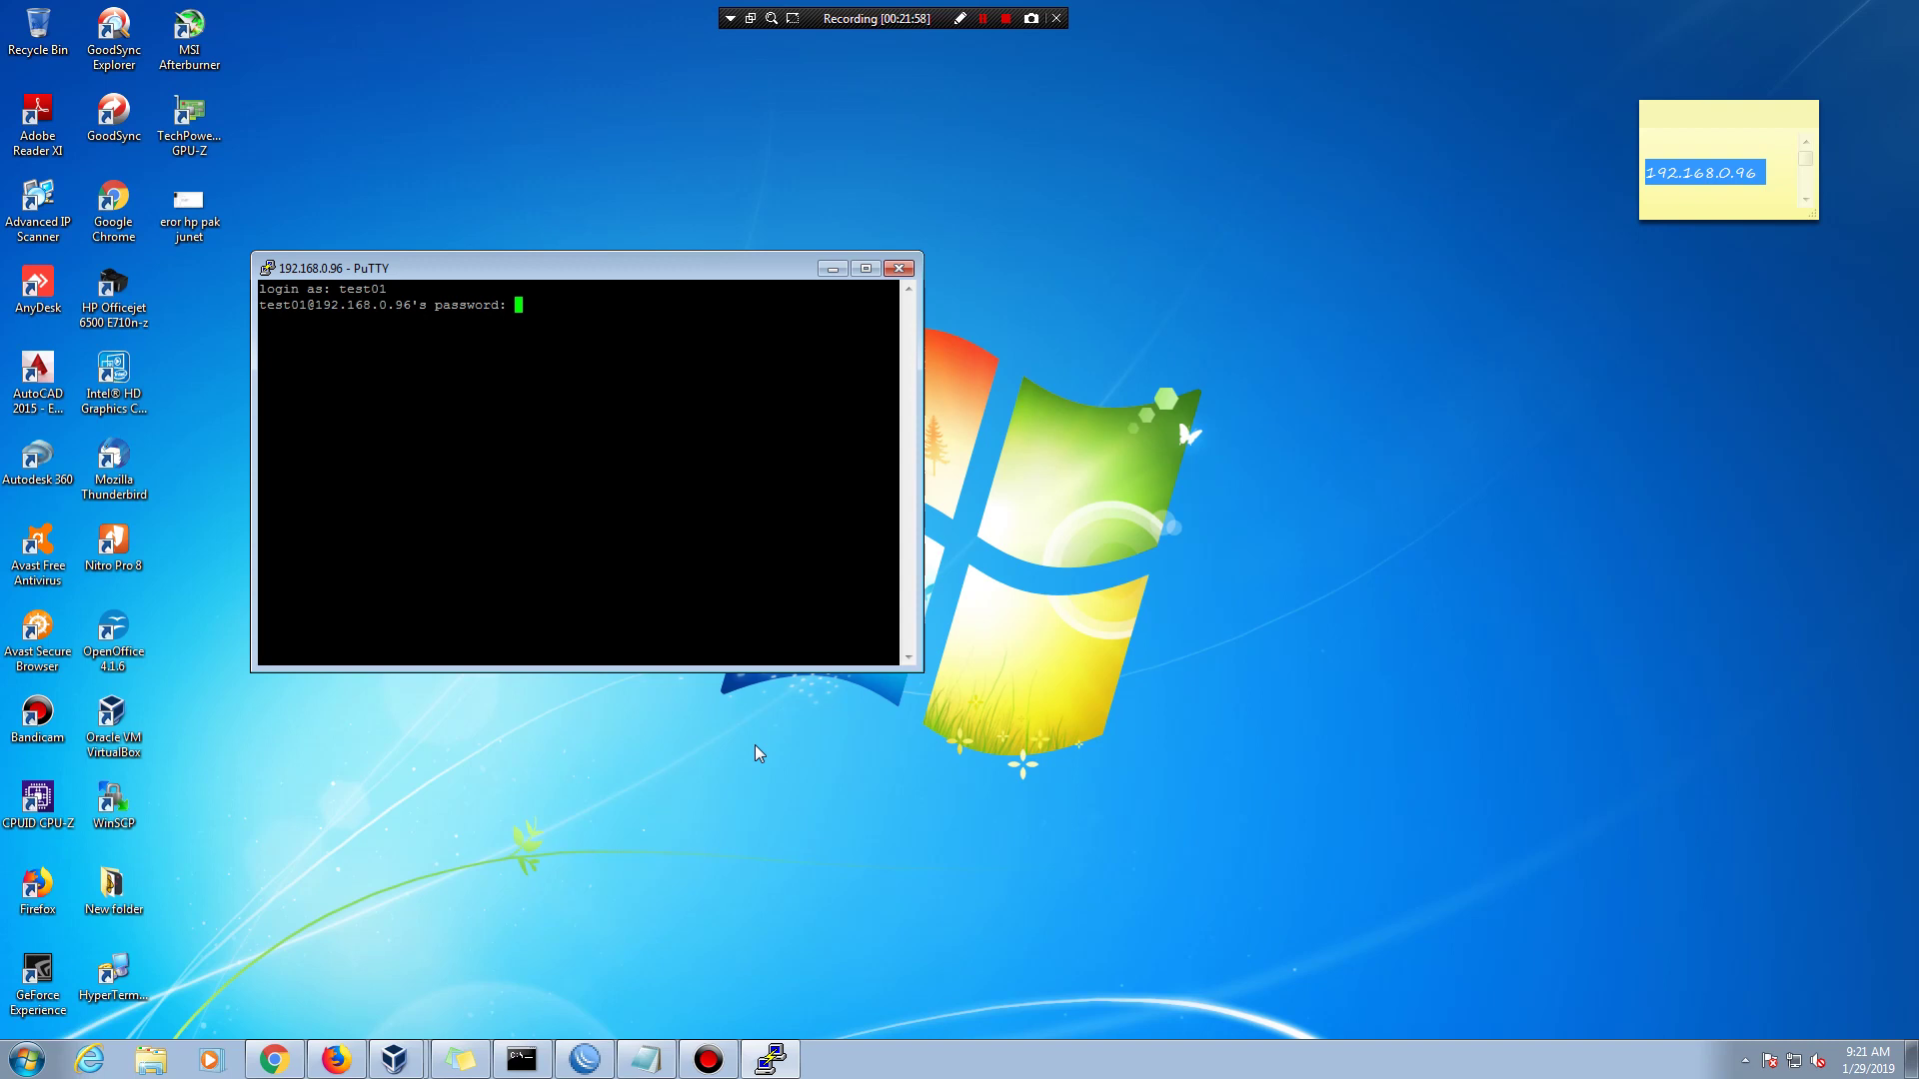
{"action": "key", "text": "Return"}
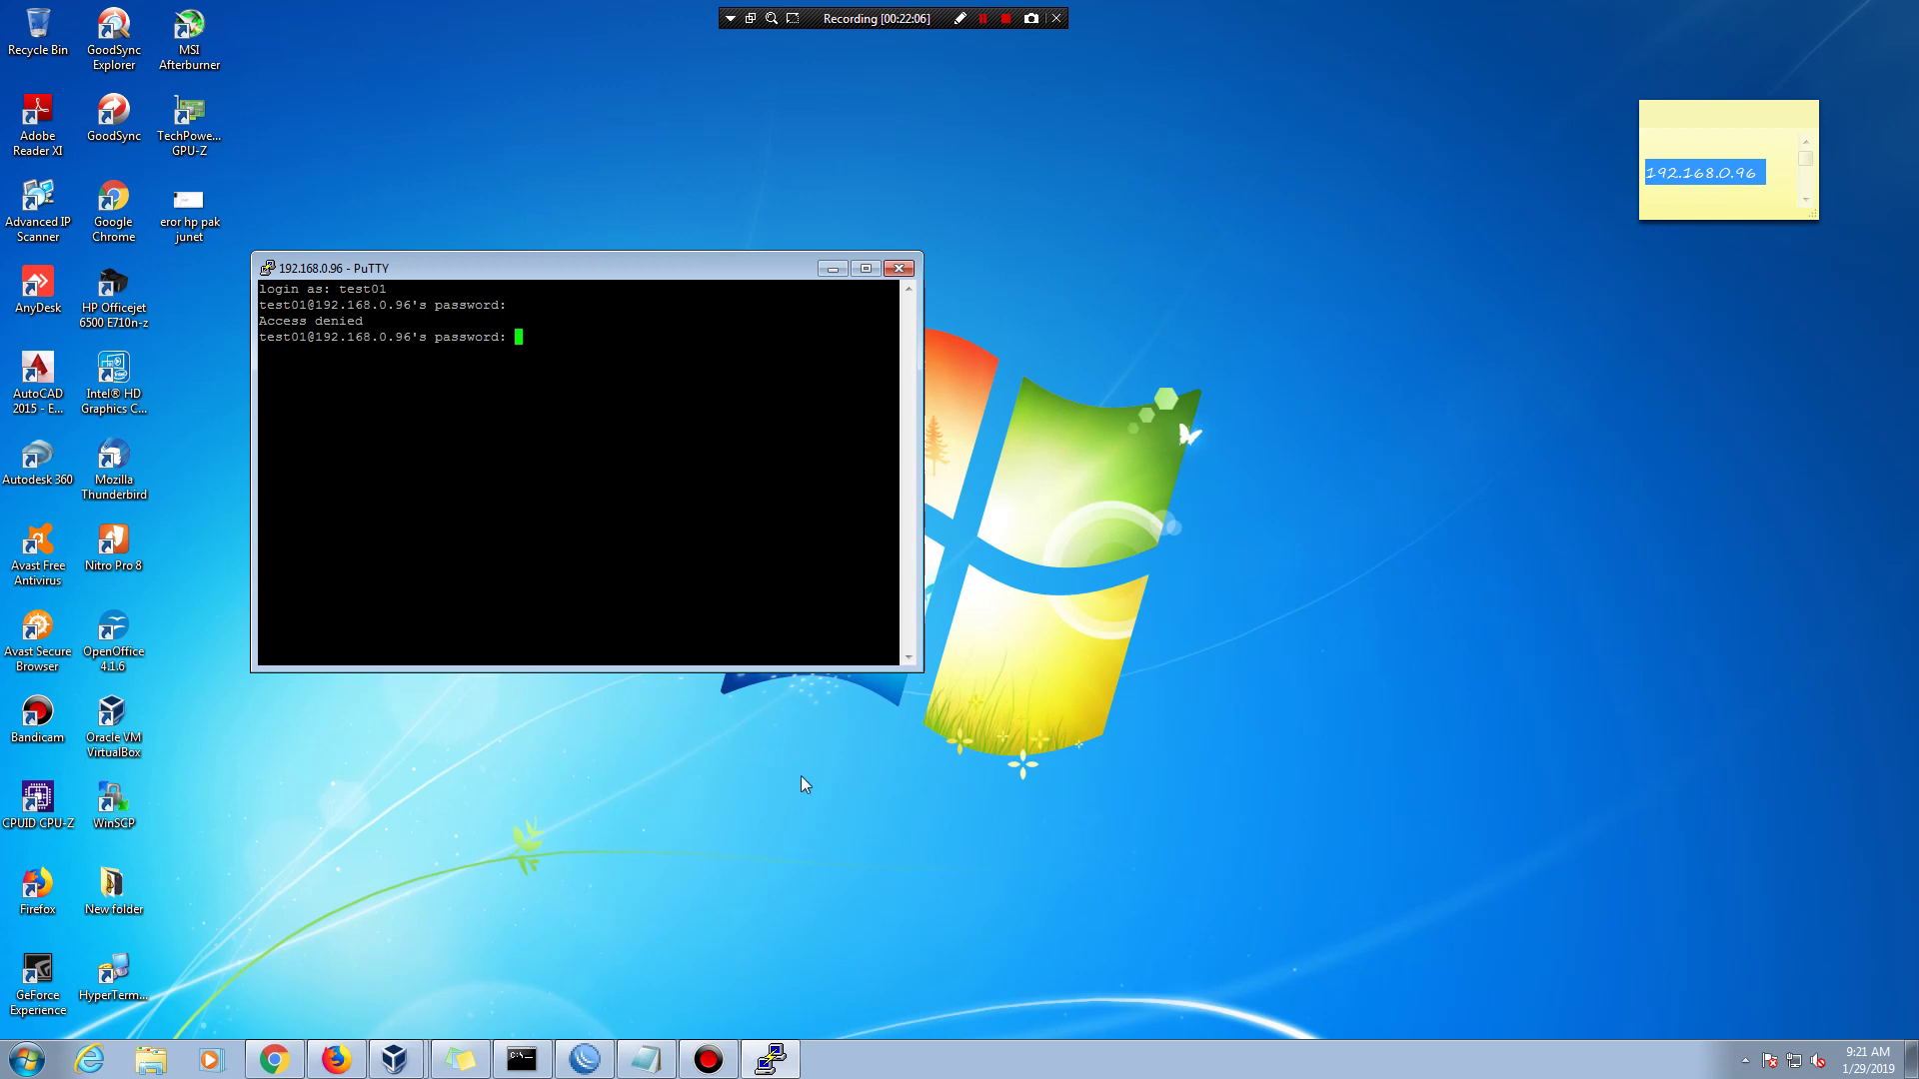
{"action": "key", "text": "Return"}
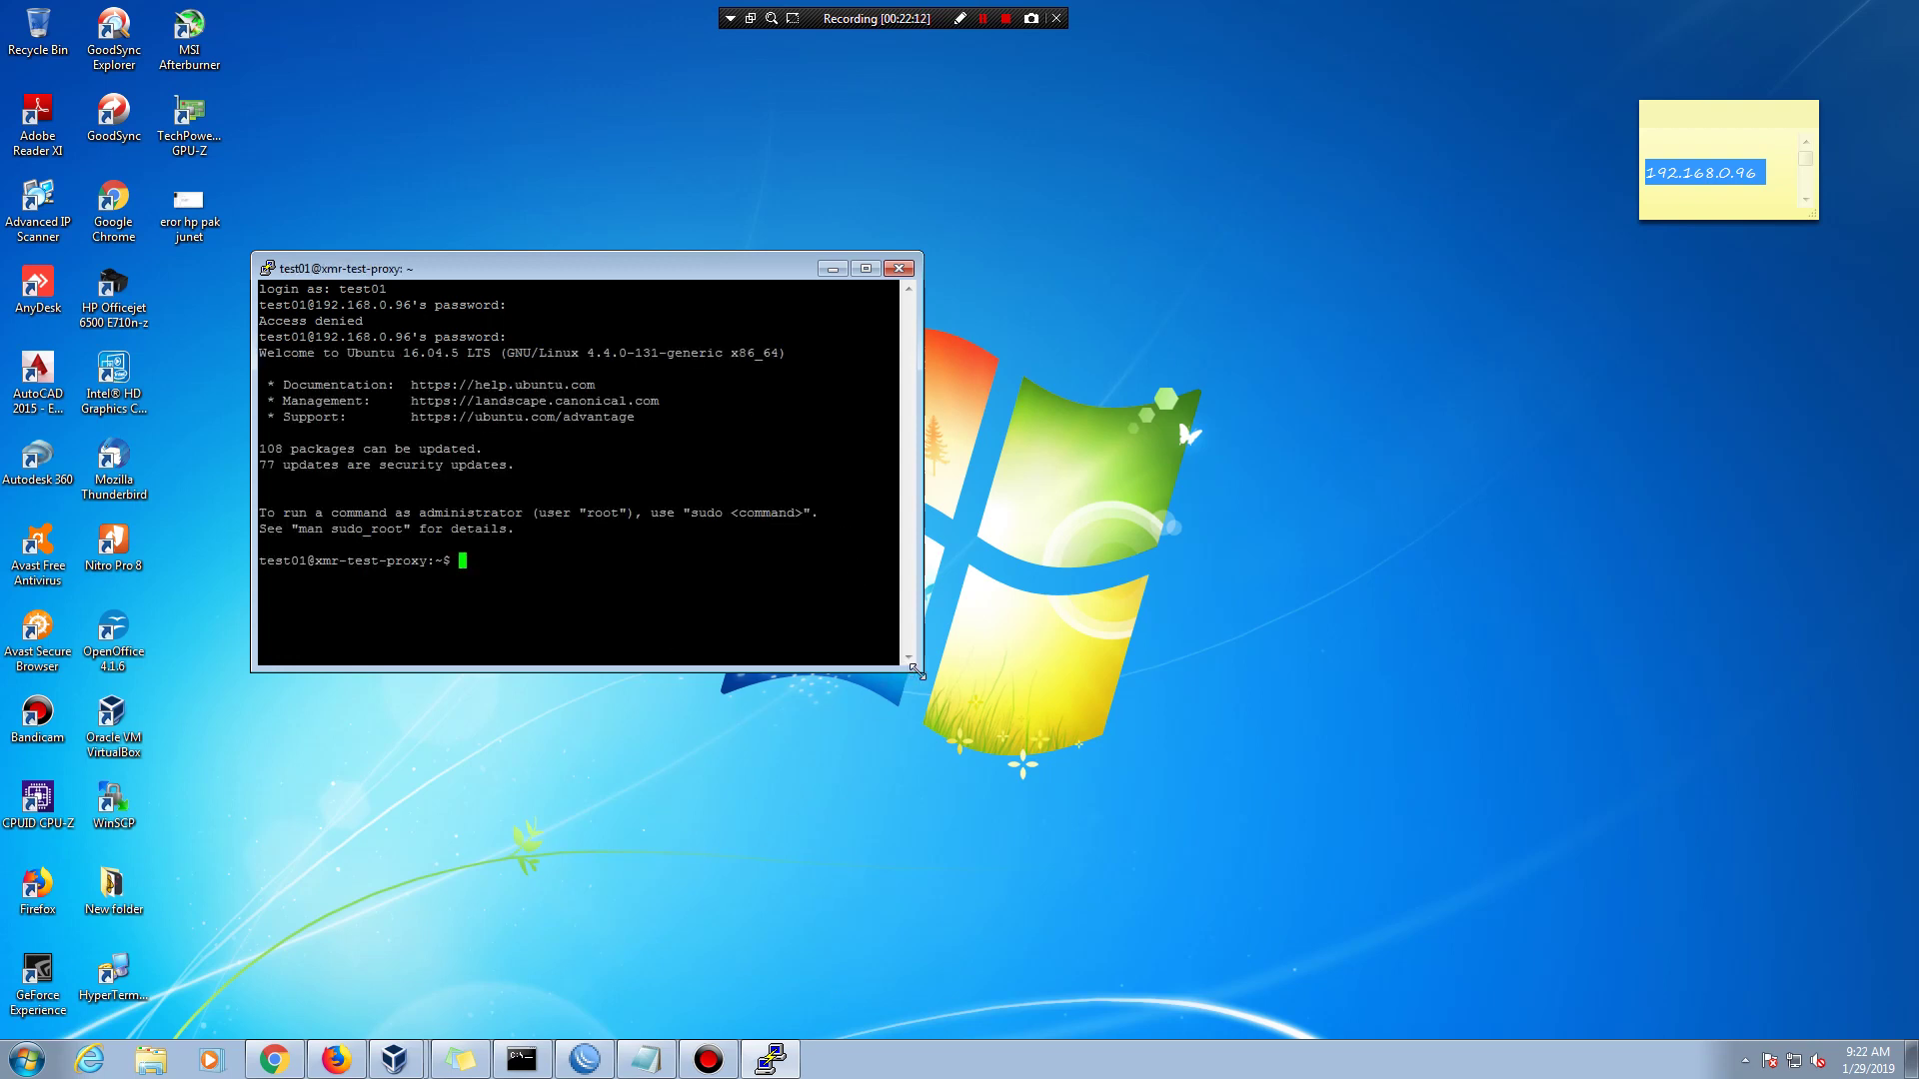
- Move the PuTTY terminal window up and right and enlarge it
{"action": "left_click_drag", "start_coordinate": [919, 670], "coordinate": [1005, 828]}
{"action": "left_click_drag", "start_coordinate": [839, 274], "coordinate": [1085, 164]}
{"action": "left_click_drag", "start_coordinate": [1244, 719], "coordinate": [1272, 765]}
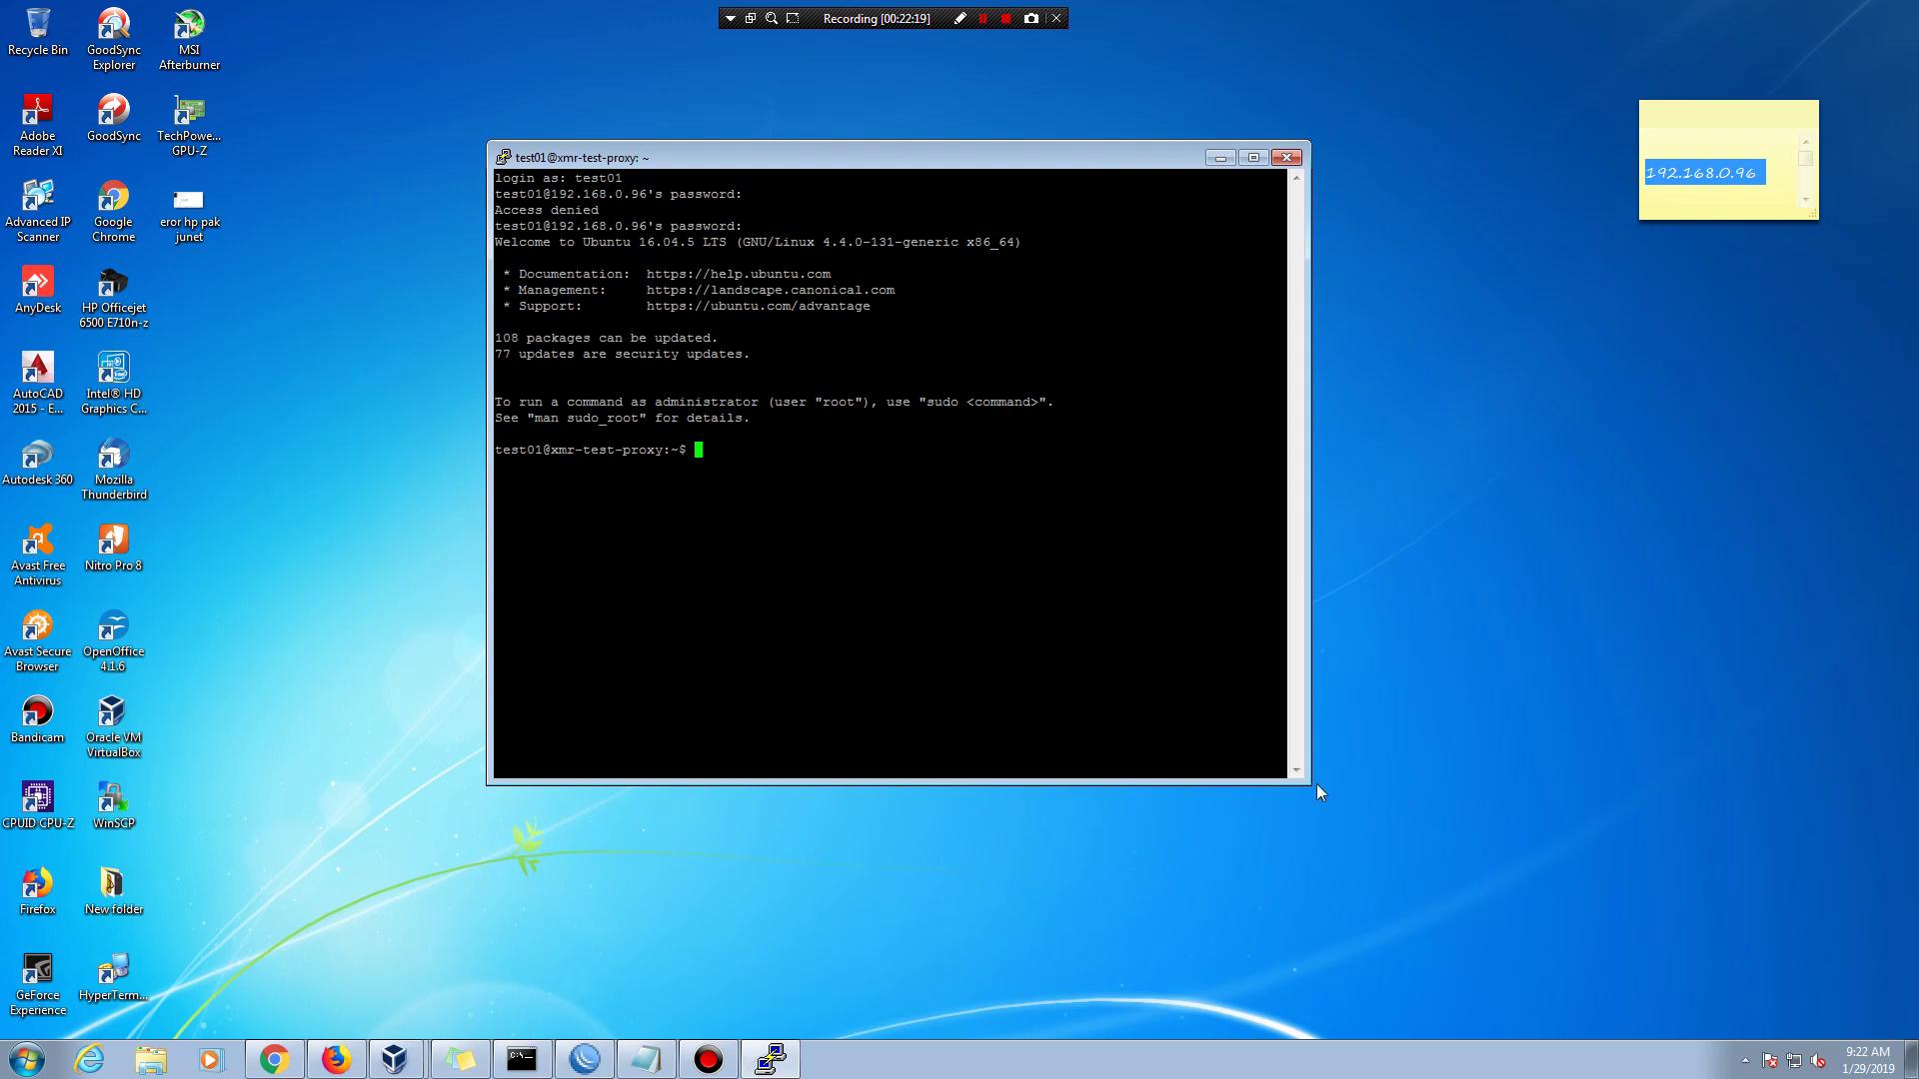
{"action": "left_click_drag", "start_coordinate": [1301, 779], "coordinate": [1406, 939]}
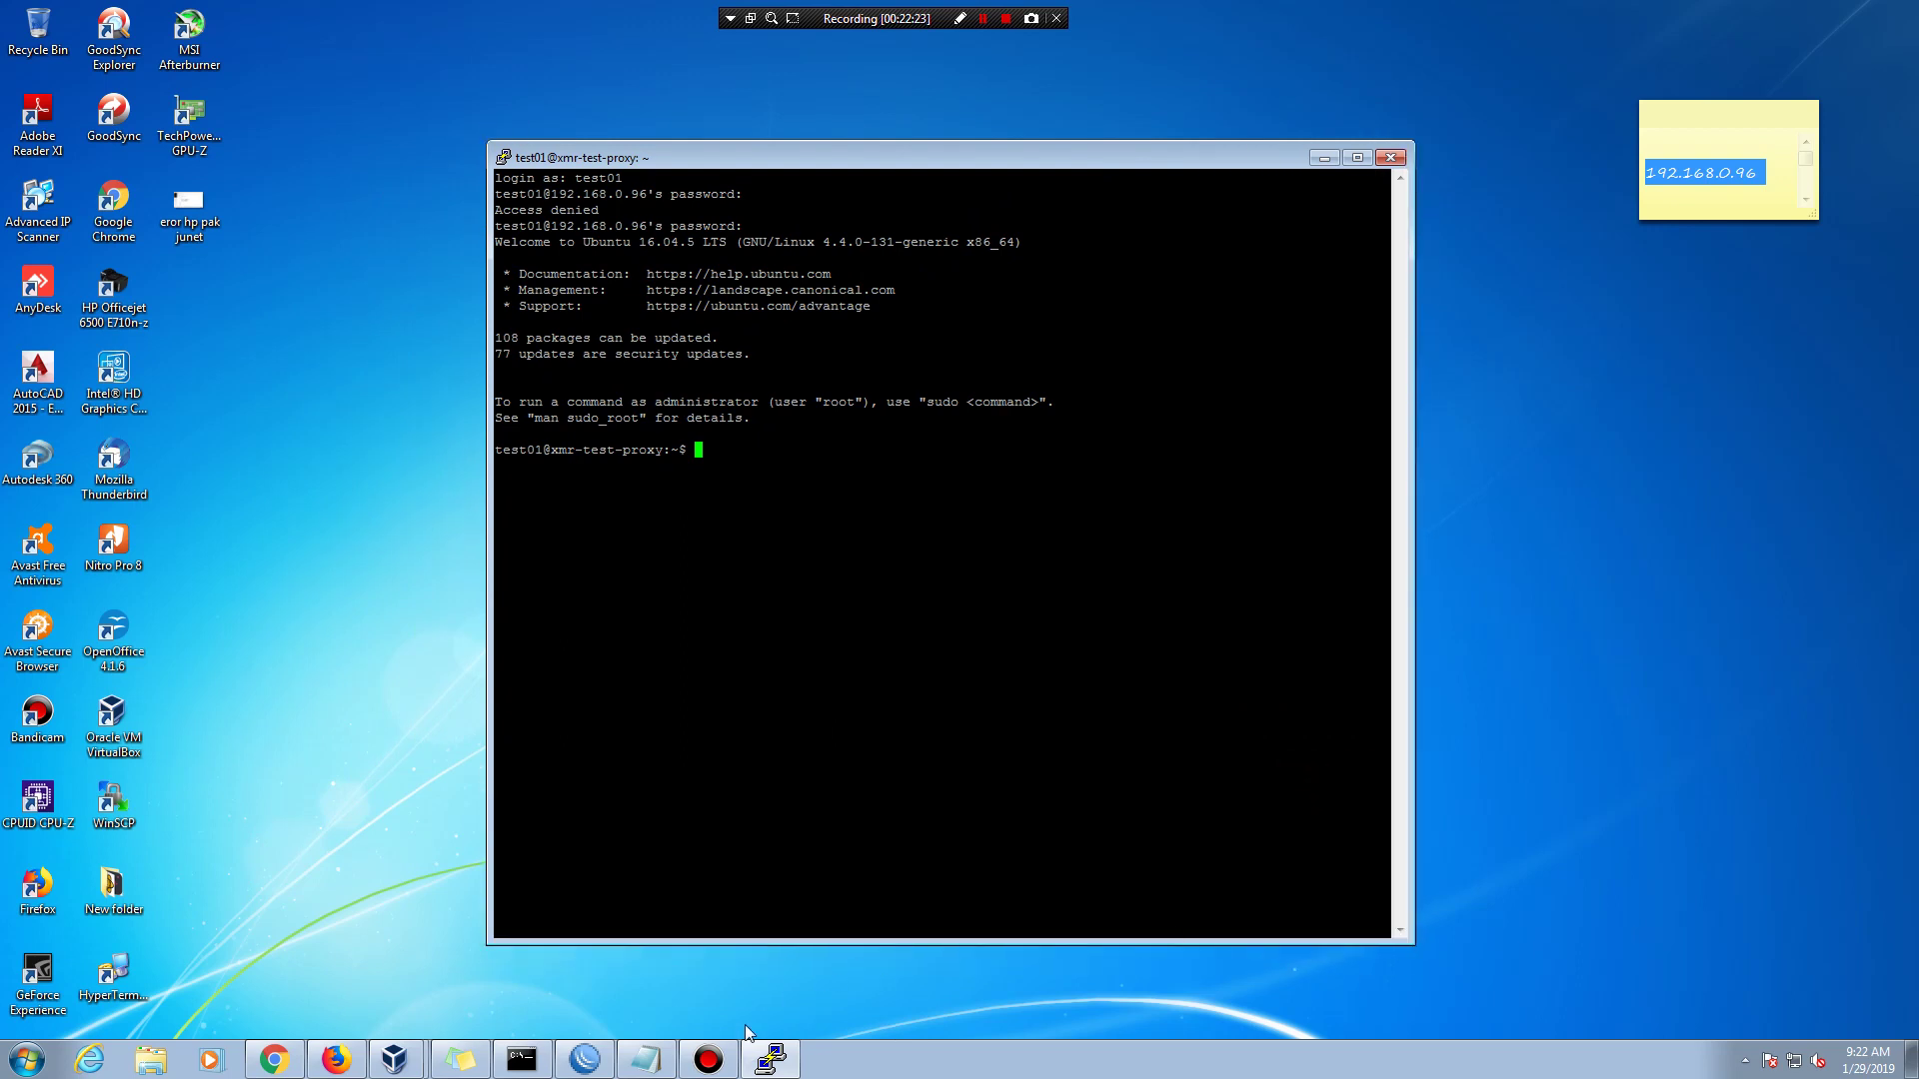
- Move Notepad below the terminal, delete all the setup notes, and type 'now up'
{"action": "left_click", "coordinate": [647, 1059]}
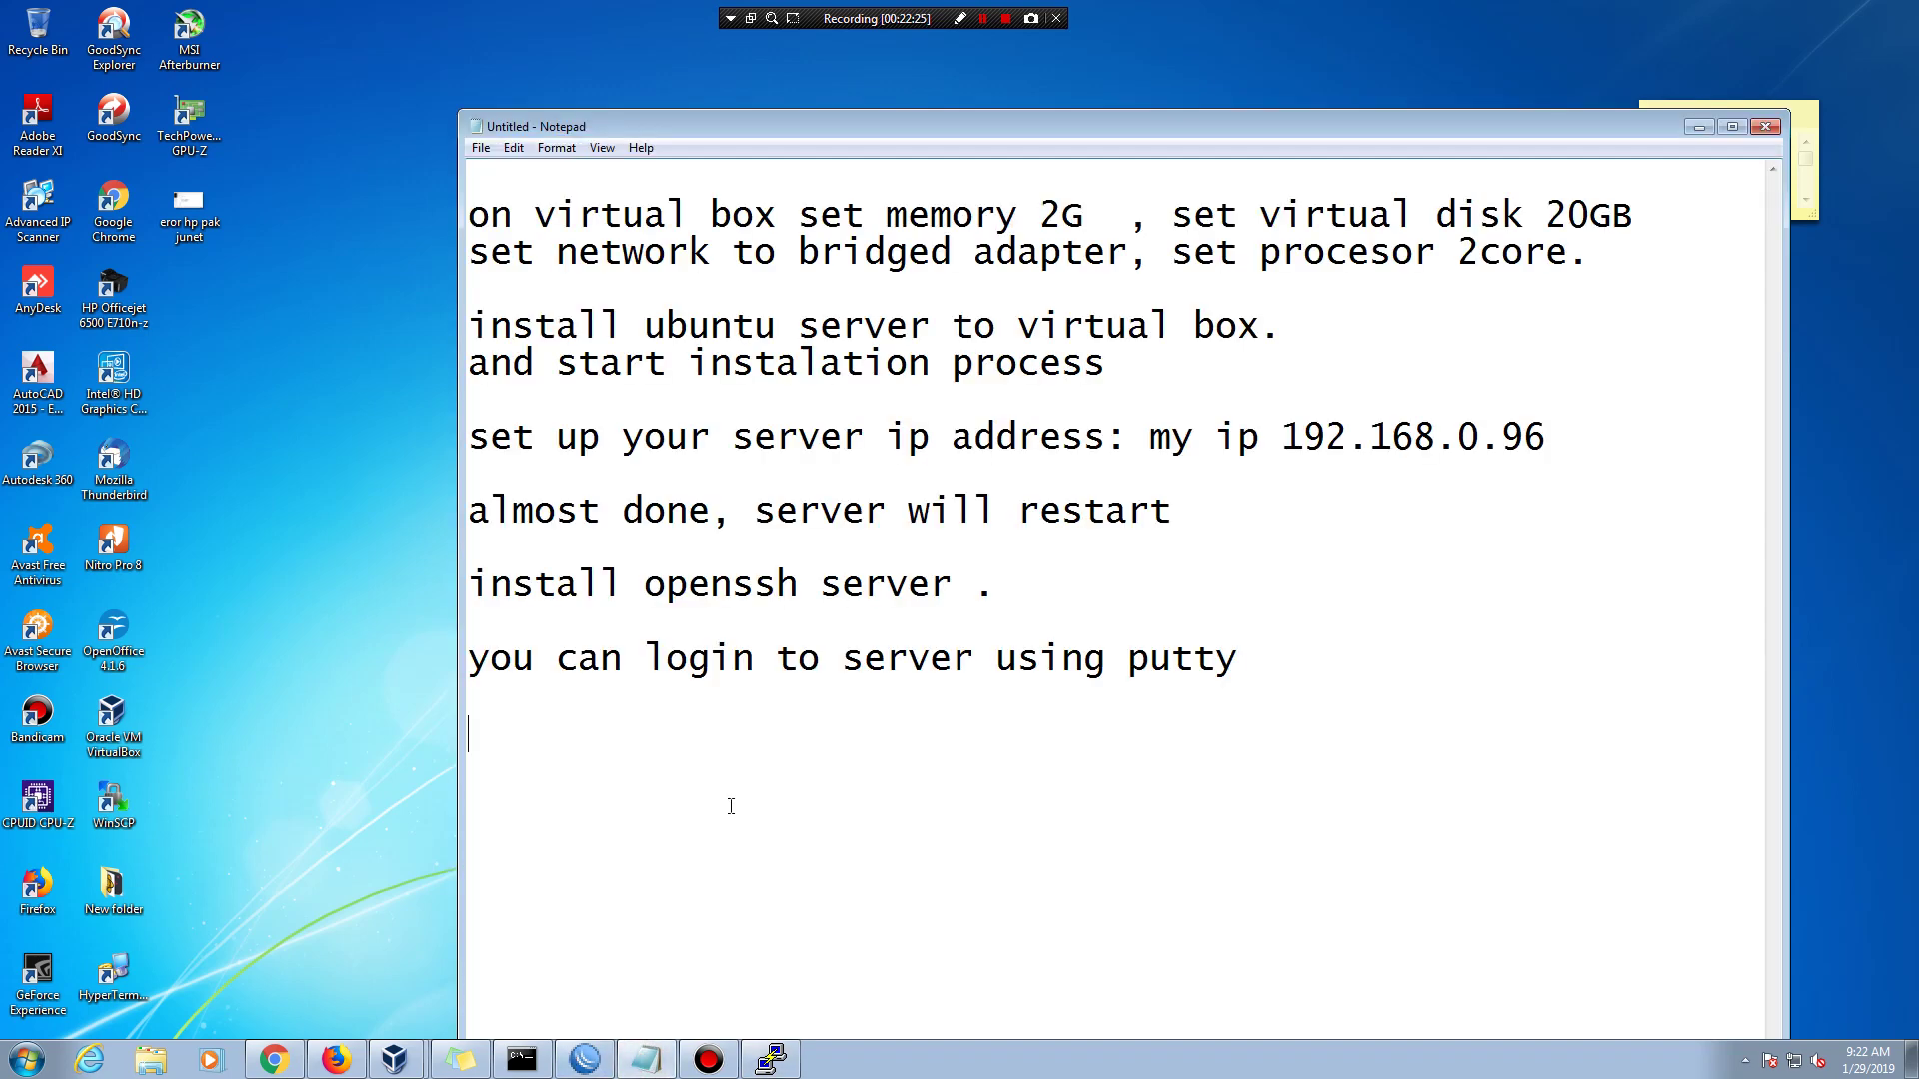
{"action": "left_click_drag", "start_coordinate": [1057, 130], "coordinate": [971, 524]}
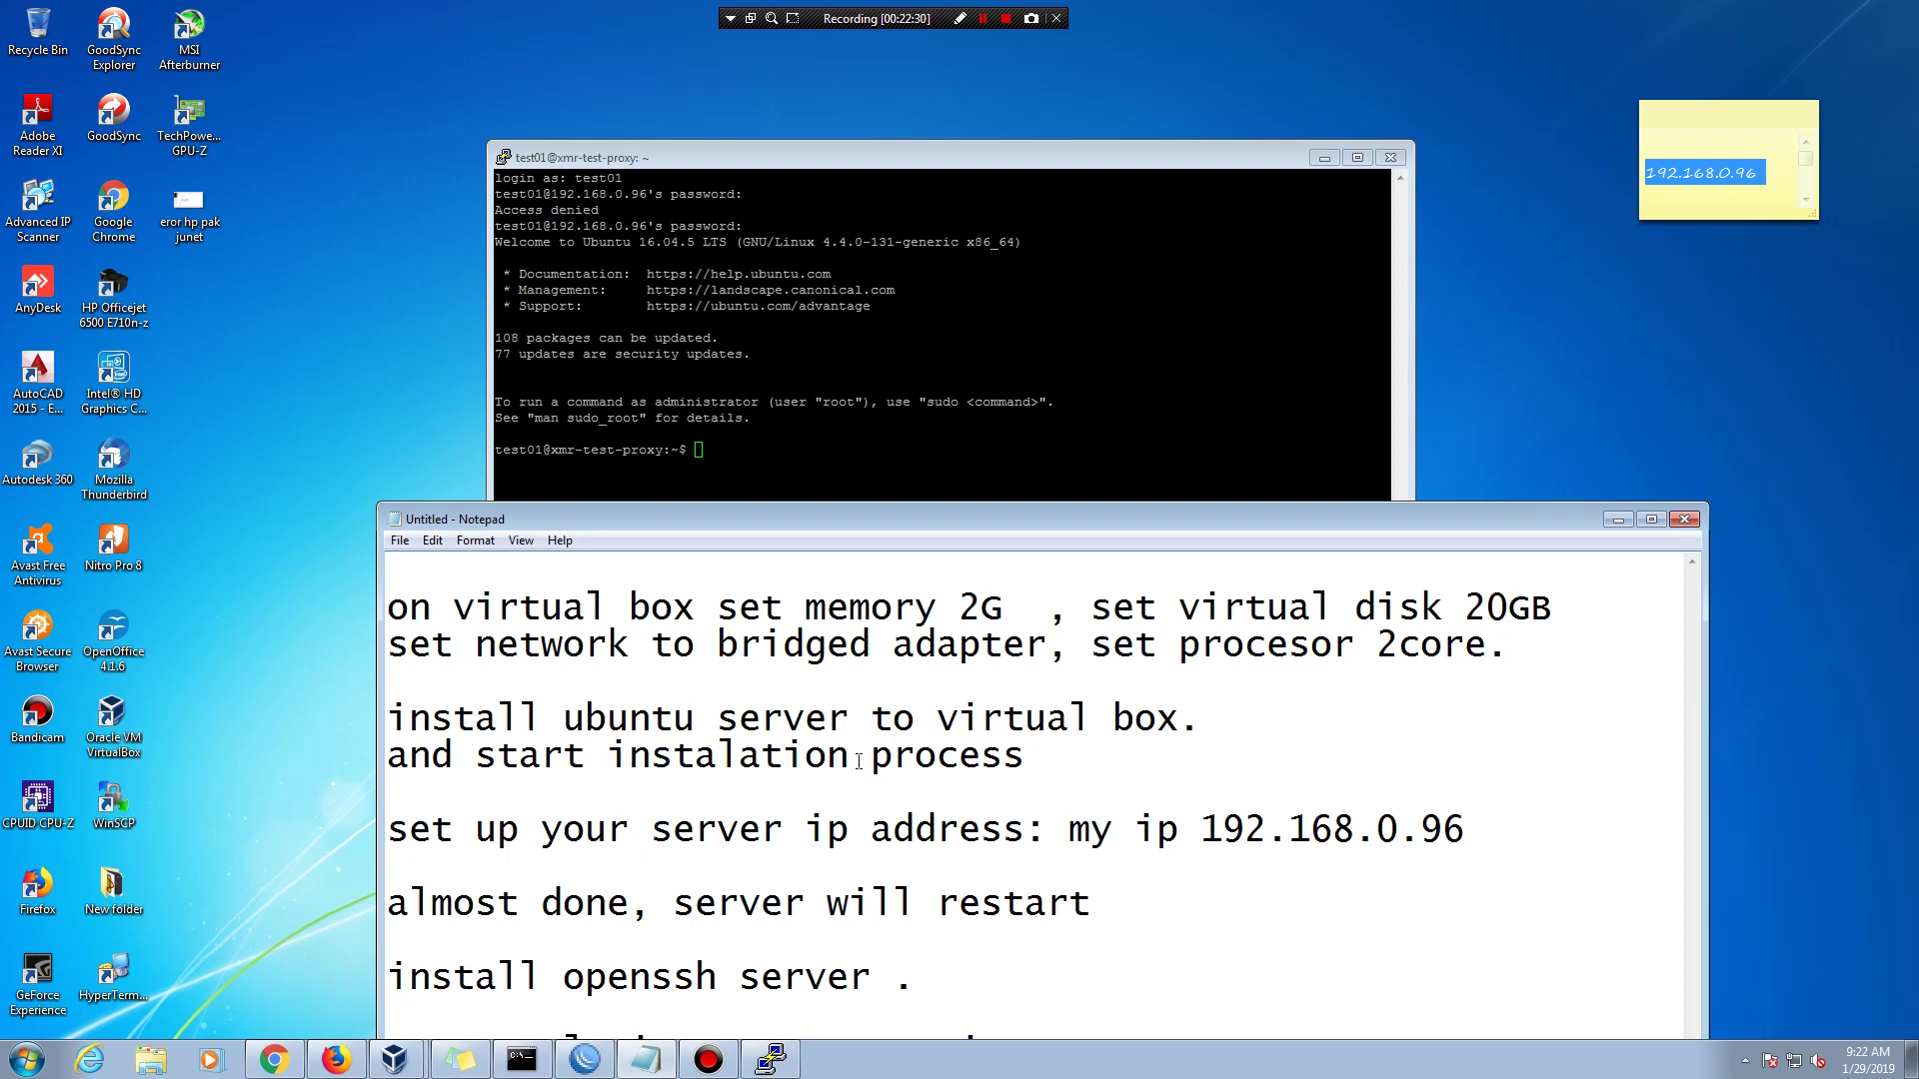
{"action": "left_click_drag", "start_coordinate": [408, 645], "coordinate": [785, 904]}
{"action": "left_click", "coordinate": [485, 679]}
{"action": "left_click_drag", "start_coordinate": [390, 607], "coordinate": [986, 1072]}
{"action": "key", "text": "Delete"}
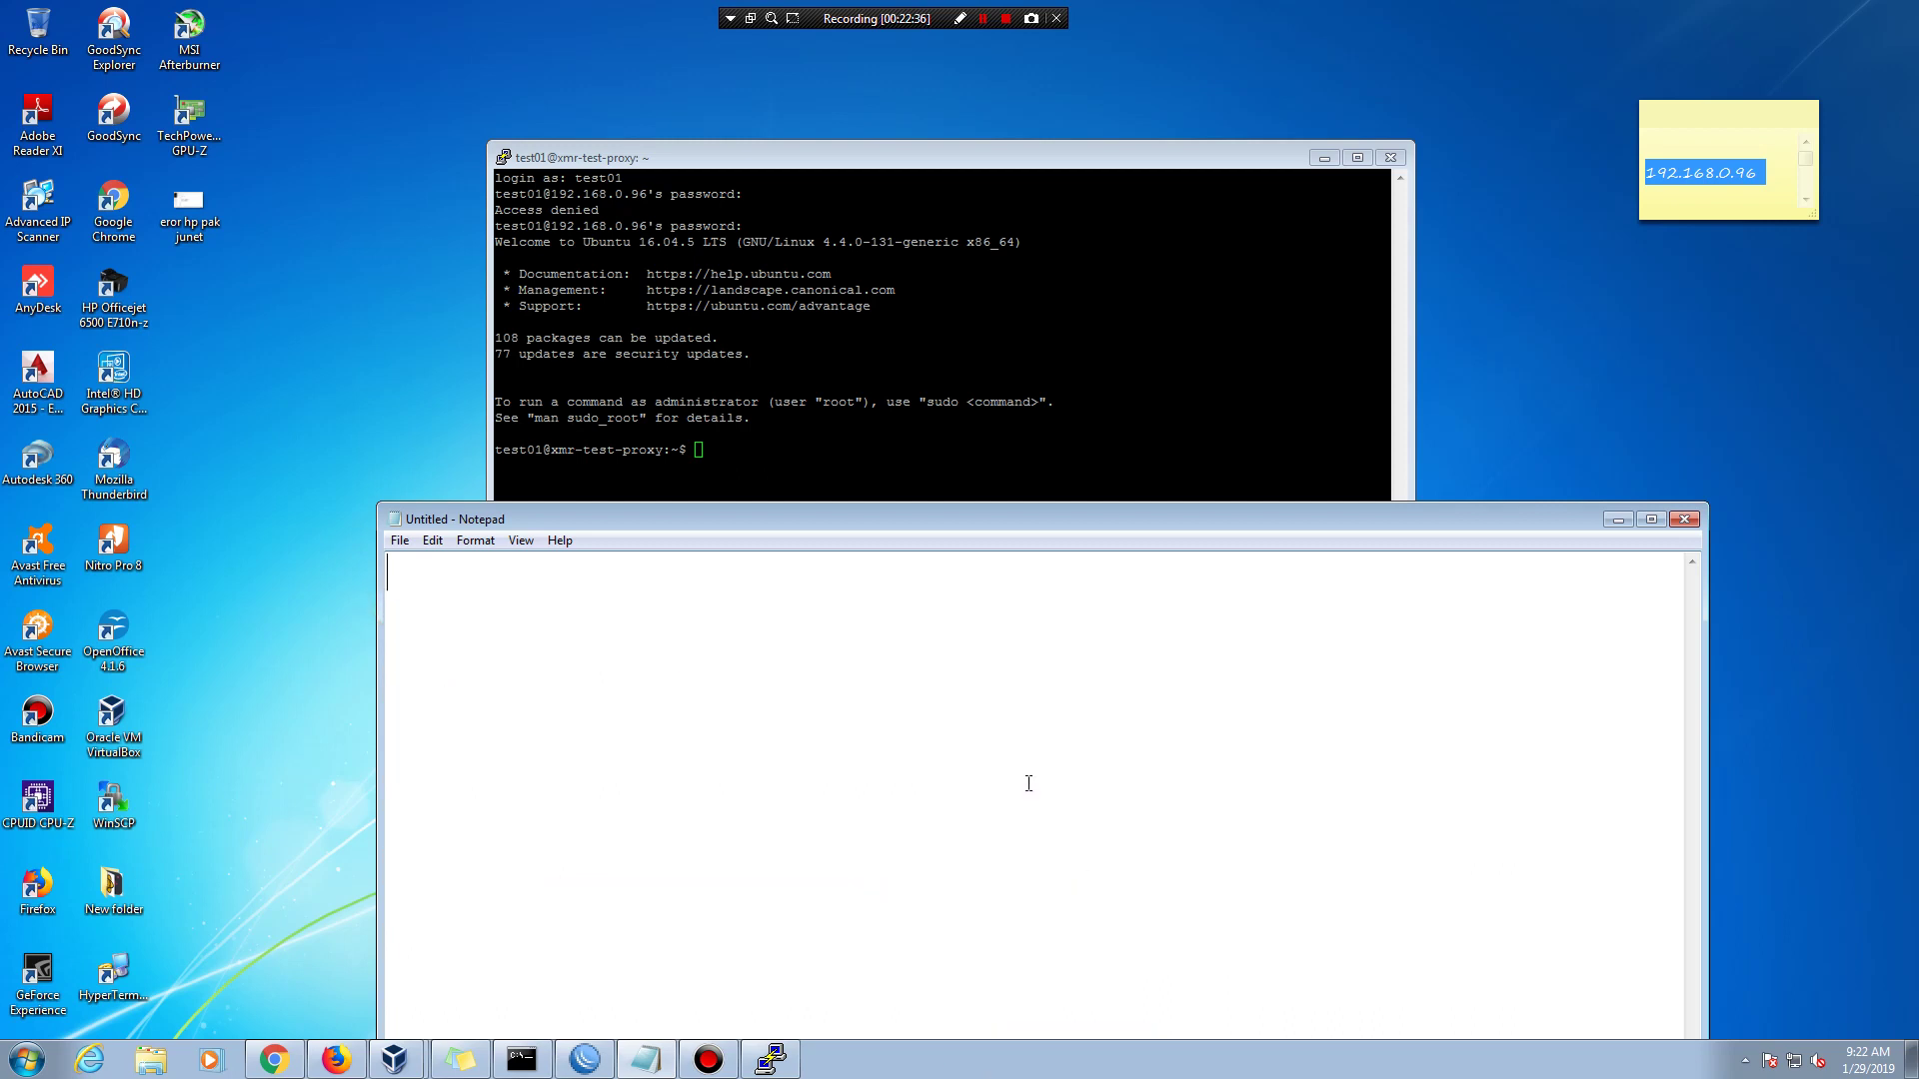
{"action": "type", "text": "now  up"}
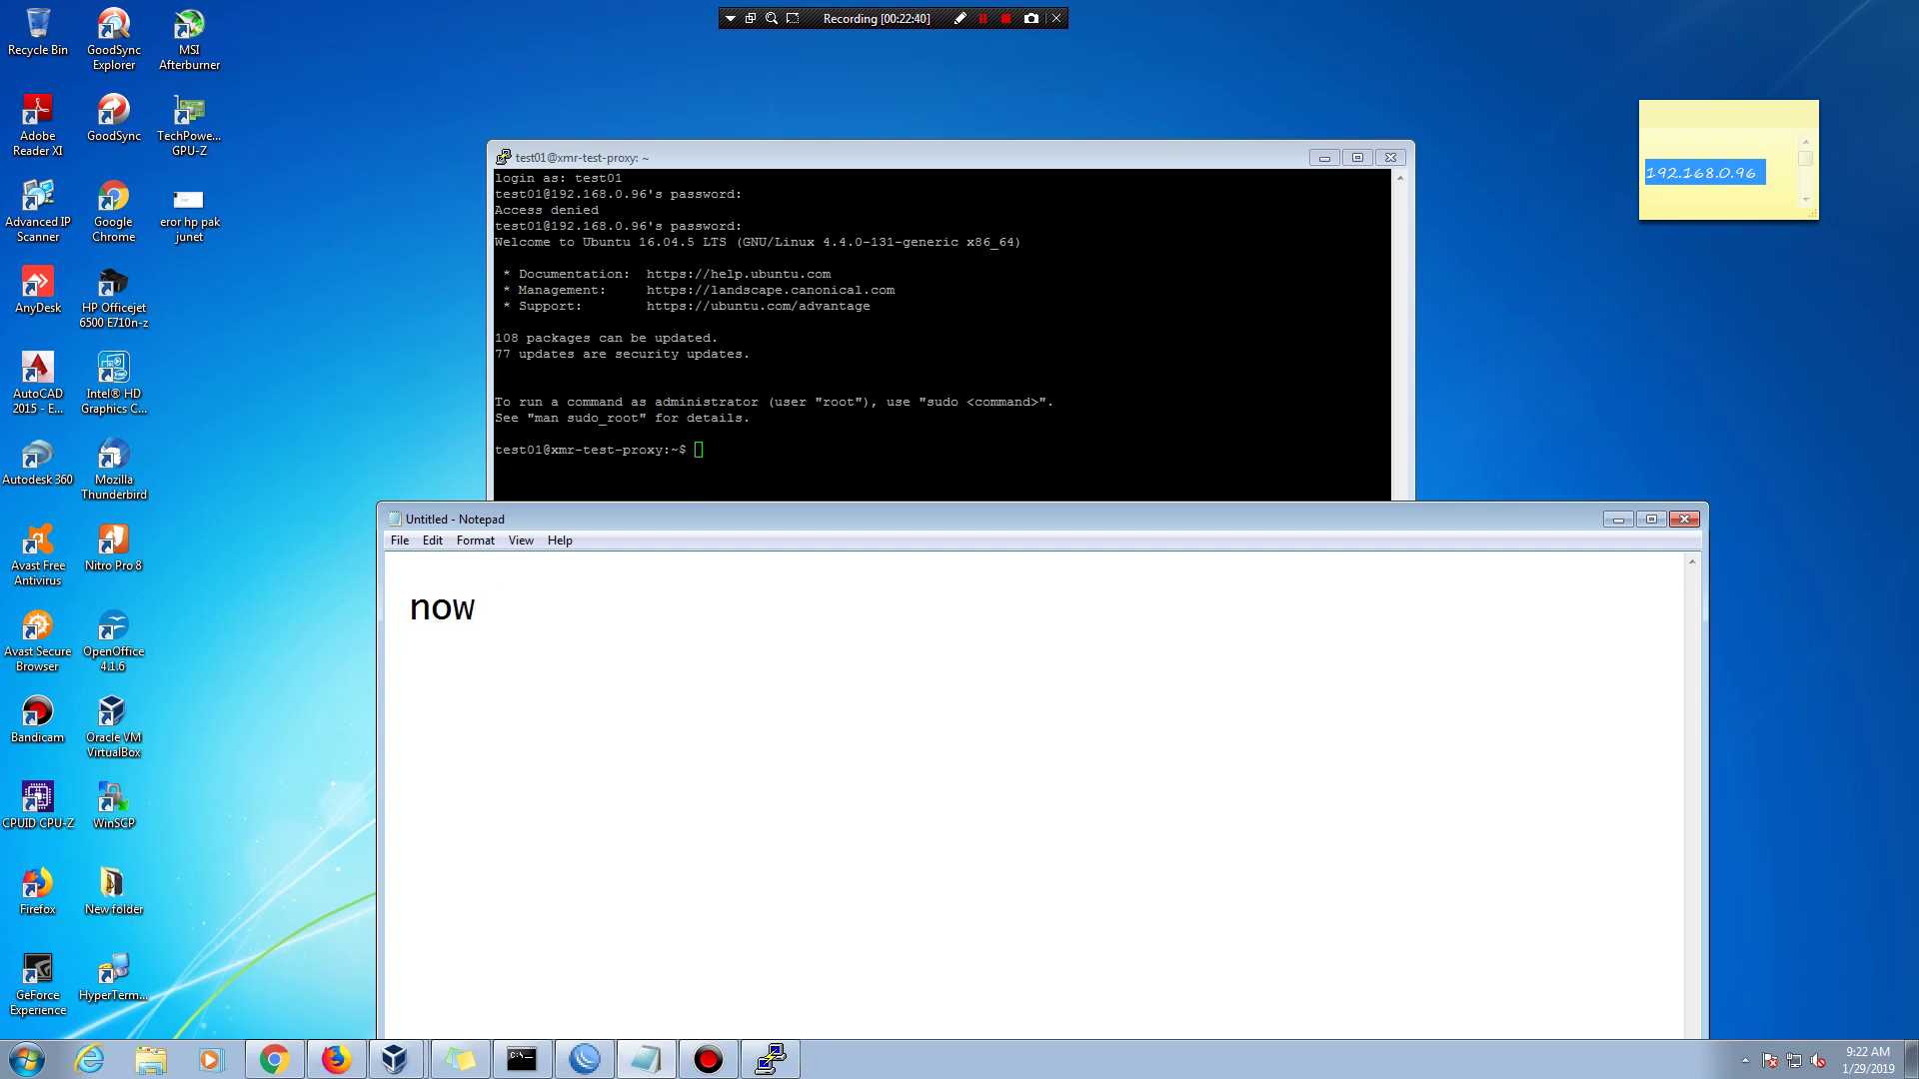